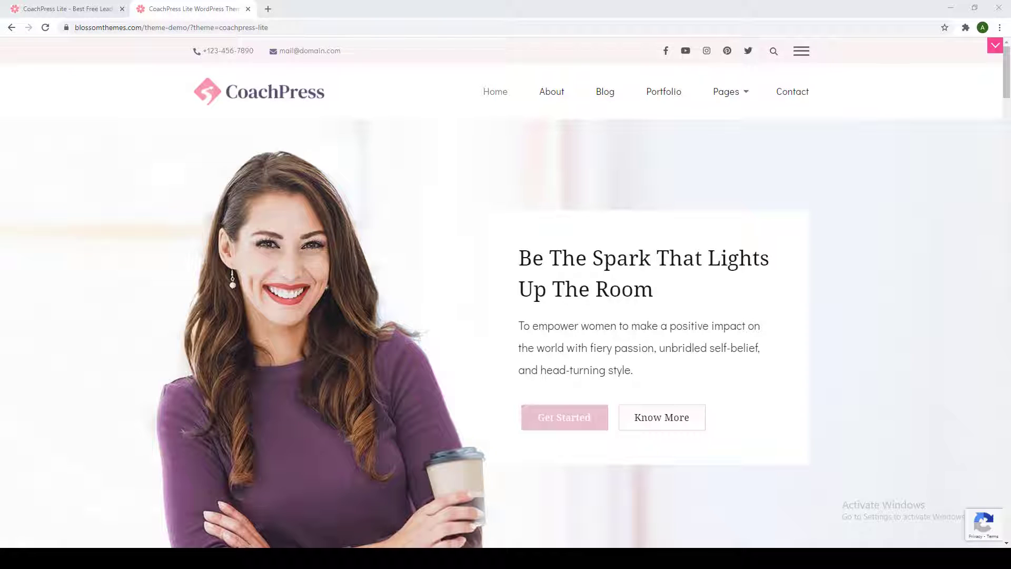
- Open and close the slide-out site menu, then return to the top of the homepage
{"action": "left_click", "coordinate": [481, 239]}
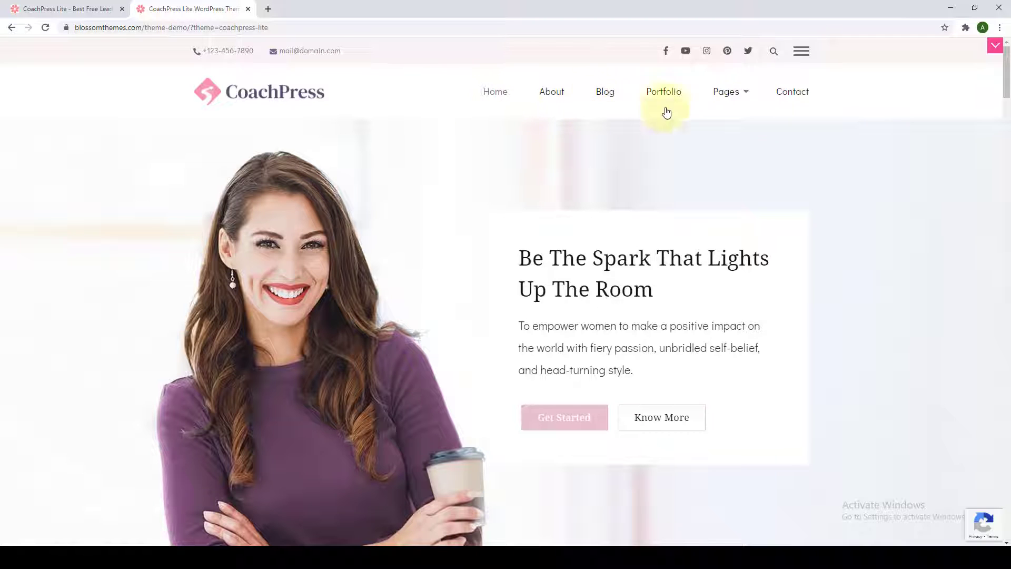
{"action": "left_click", "coordinate": [802, 51]}
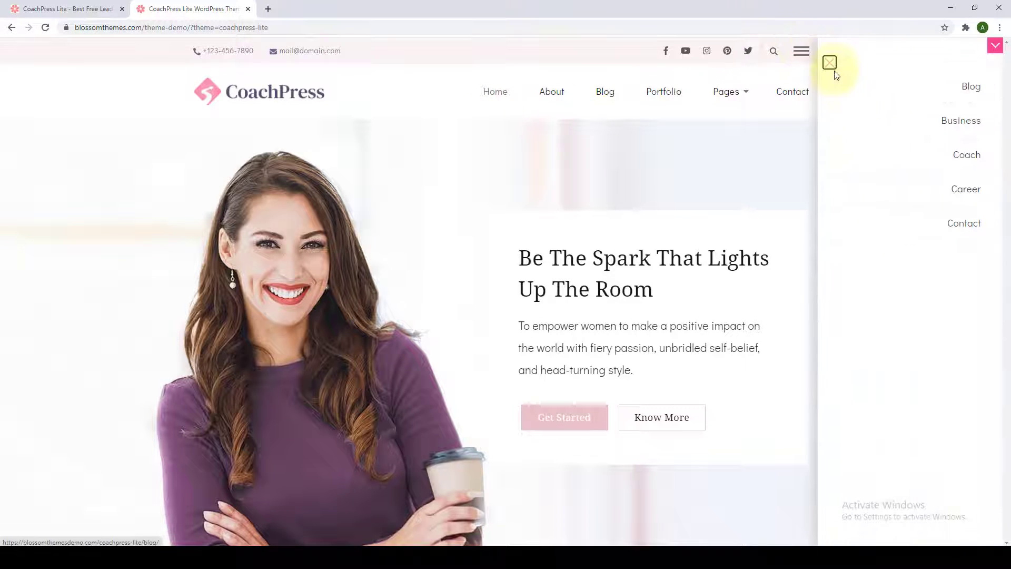
{"action": "left_click", "coordinate": [829, 63]}
{"action": "left_click_drag", "start_coordinate": [1004, 53], "coordinate": [1003, 494]}
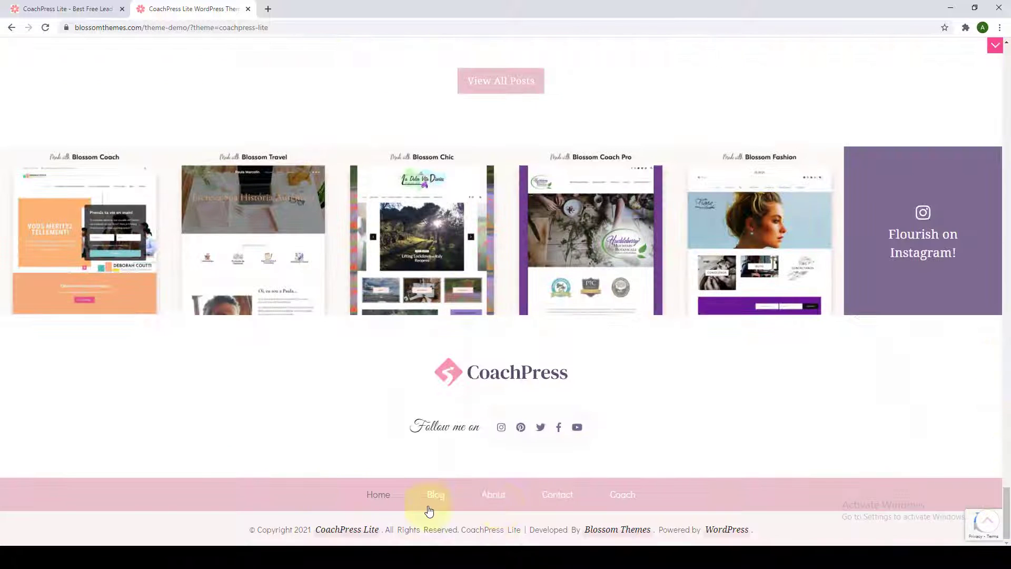
{"action": "left_click", "coordinate": [991, 522]}
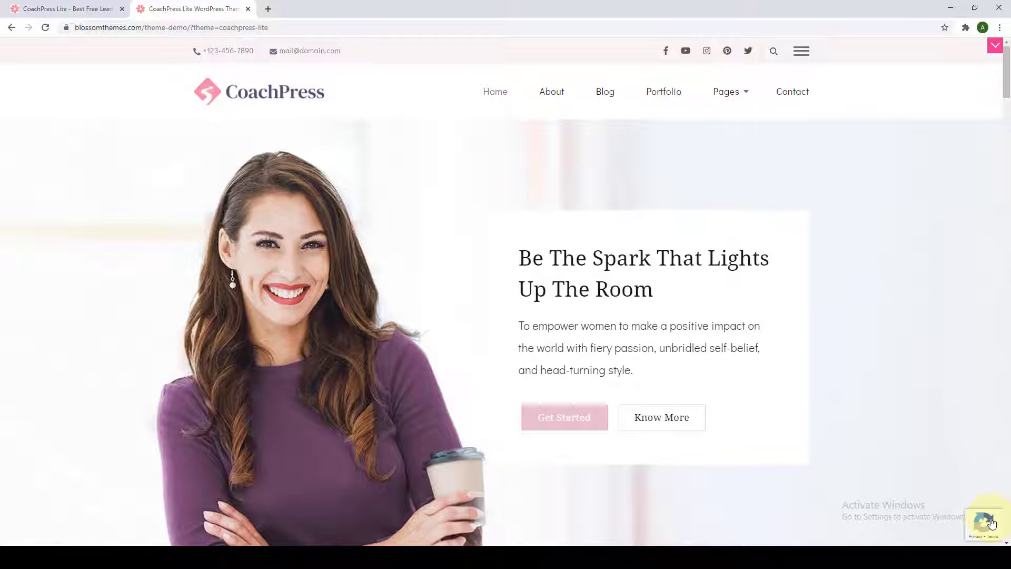
- Scroll past the hero and newsletter band to the About, Blog and Reach Out cards
{"action": "scroll", "coordinate": [529, 77], "scroll_direction": "down", "scroll_amount": 2}
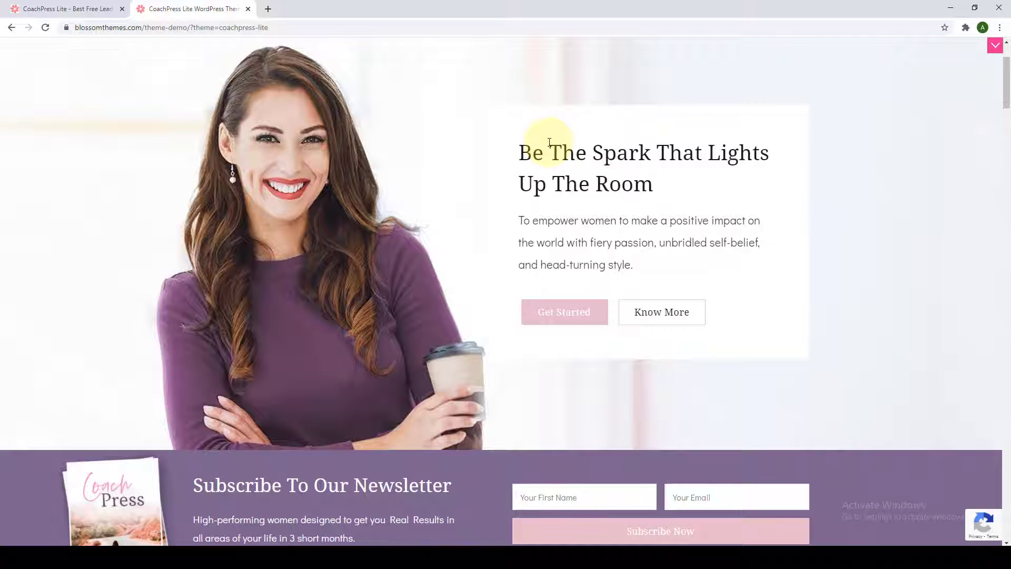
{"action": "scroll", "coordinate": [598, 244], "scroll_direction": "down", "scroll_amount": 4}
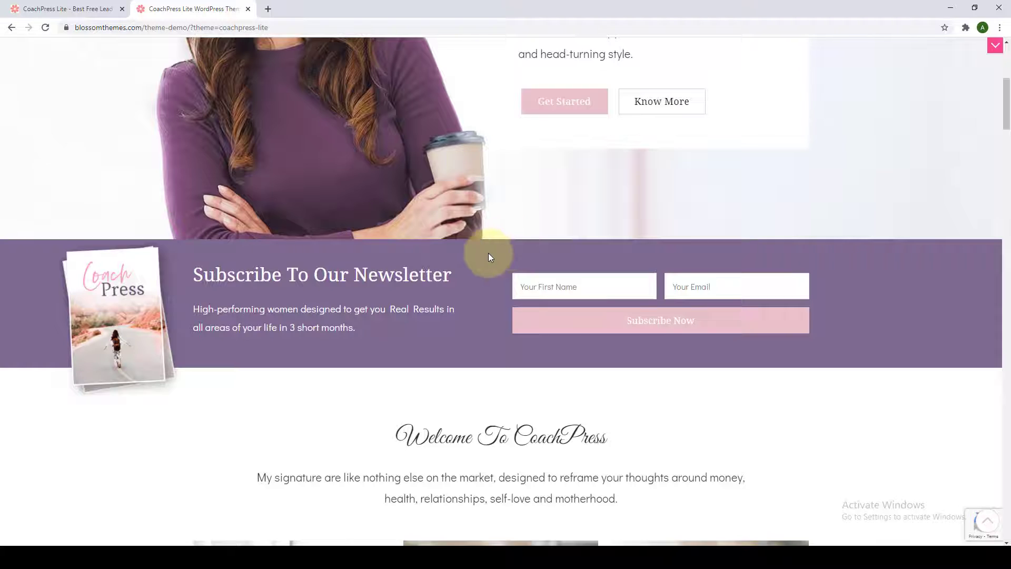
{"action": "scroll", "coordinate": [489, 255], "scroll_direction": "up", "scroll_amount": 5}
{"action": "scroll", "coordinate": [545, 340], "scroll_direction": "down", "scroll_amount": 4}
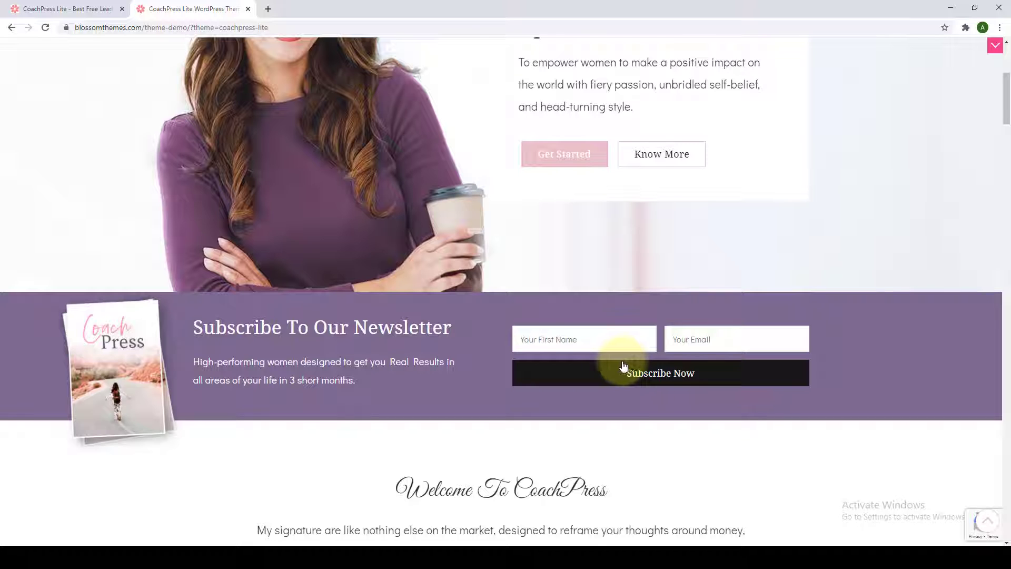
{"action": "scroll", "coordinate": [623, 363], "scroll_direction": "down", "scroll_amount": 7}
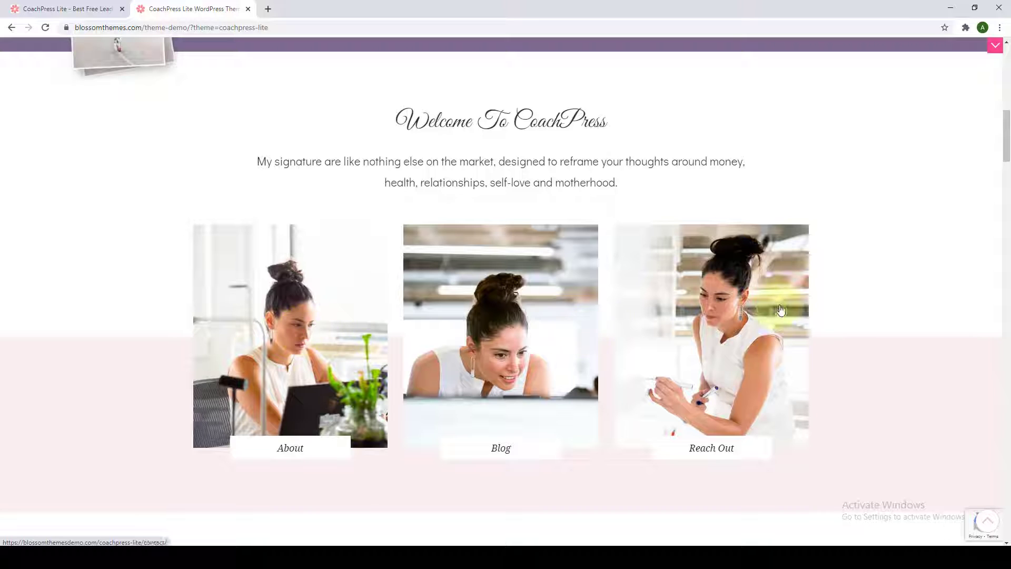
- Scroll past the Women's Business Life Coach and Services sections to the client testimonials
{"action": "scroll", "coordinate": [957, 316], "scroll_direction": "down", "scroll_amount": 7}
{"action": "scroll", "coordinate": [959, 316], "scroll_direction": "down", "scroll_amount": 3}
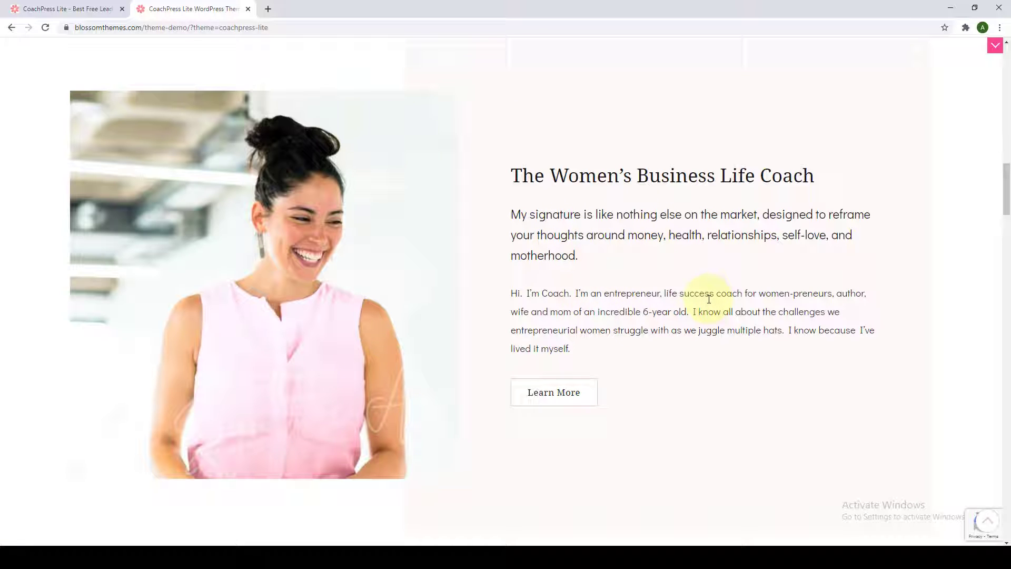
{"action": "scroll", "coordinate": [709, 299], "scroll_direction": "down", "scroll_amount": 3}
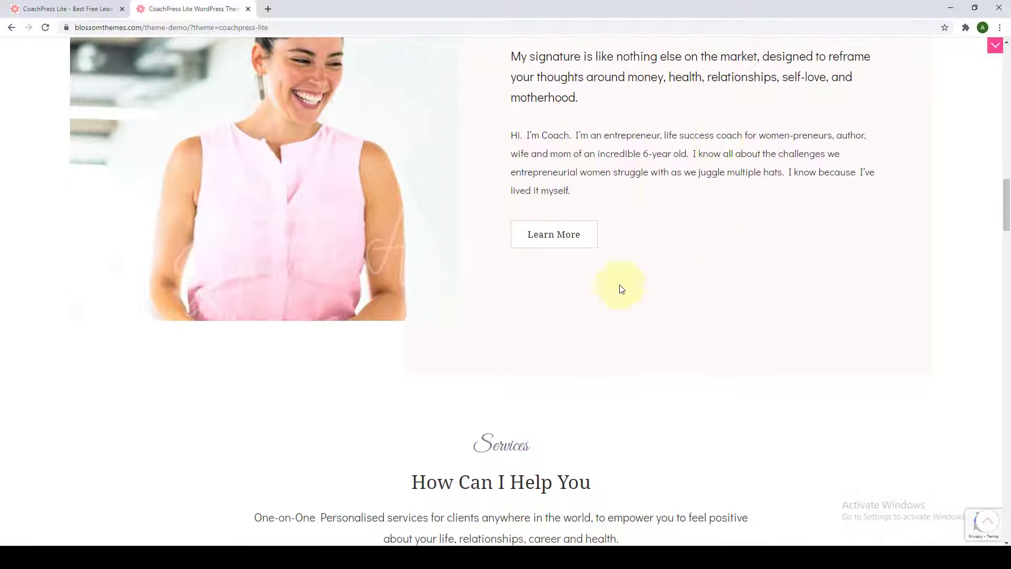
{"action": "scroll", "coordinate": [737, 259], "scroll_direction": "down", "scroll_amount": 7}
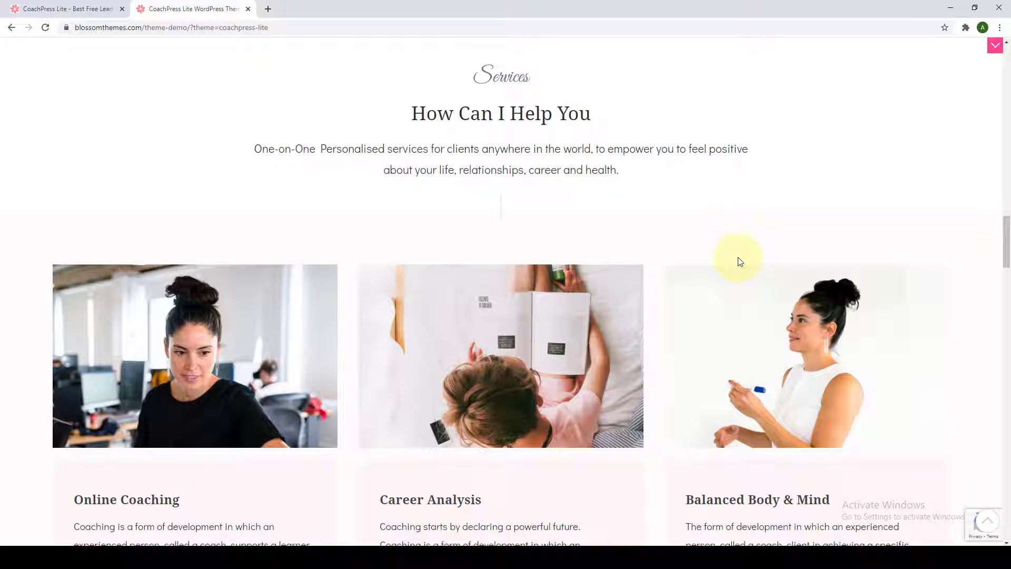
{"action": "scroll", "coordinate": [737, 260], "scroll_direction": "down", "scroll_amount": 10}
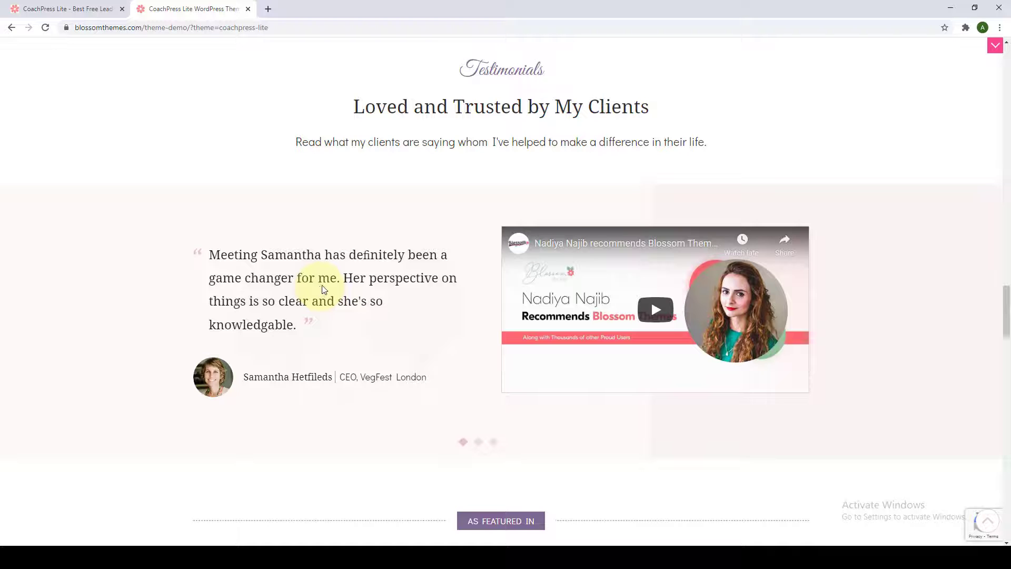
- Play the client recommendation YouTube video in the Testimonials section
{"action": "scroll", "coordinate": [361, 310], "scroll_direction": "down", "scroll_amount": 1}
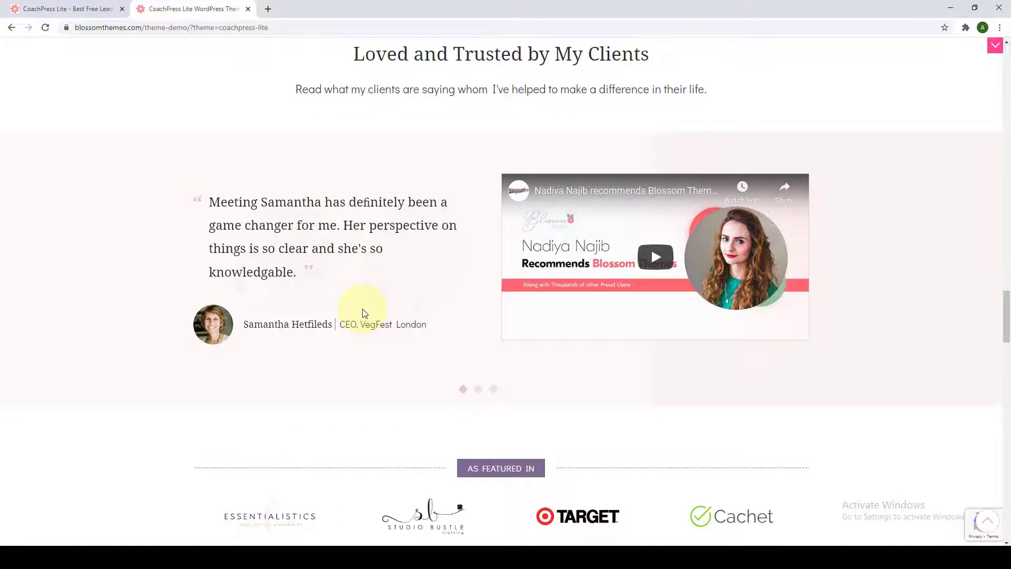
{"action": "left_click", "coordinate": [657, 258]}
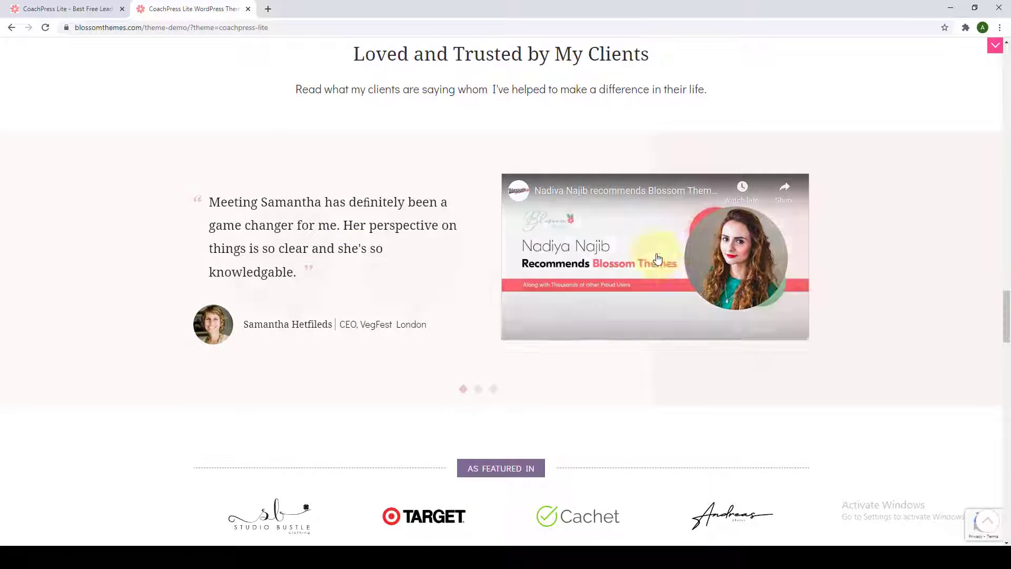
{"action": "scroll", "coordinate": [258, 150], "scroll_direction": "down", "scroll_amount": 6}
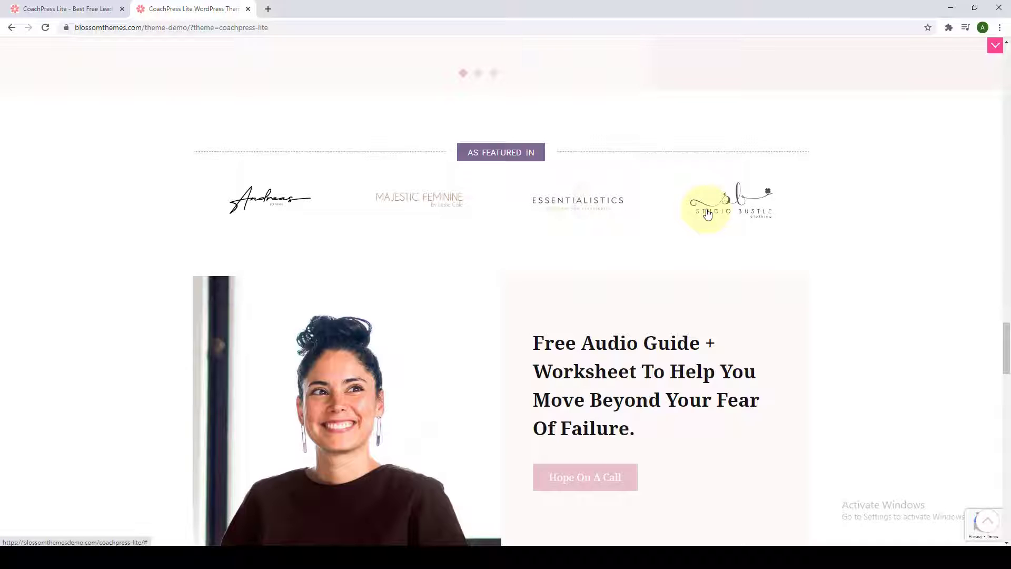
- Scroll through the featured logos and From The Blog posts to the Instagram showcase and footer
{"action": "scroll", "coordinate": [481, 124], "scroll_direction": "down", "scroll_amount": 5}
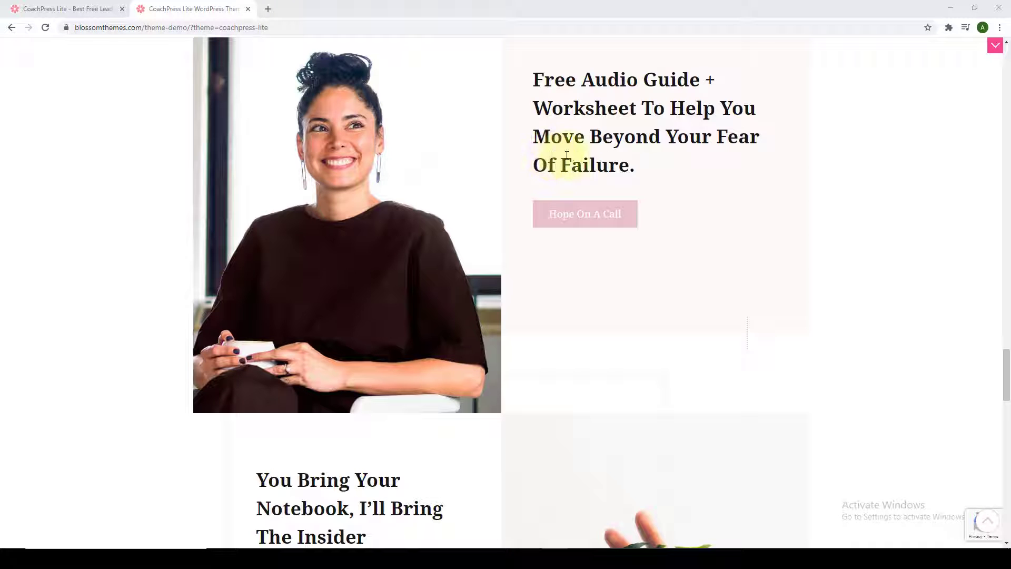
{"action": "scroll", "coordinate": [634, 247], "scroll_direction": "down", "scroll_amount": 2}
{"action": "scroll", "coordinate": [634, 248], "scroll_direction": "down", "scroll_amount": 2}
{"action": "scroll", "coordinate": [679, 321], "scroll_direction": "up", "scroll_amount": 5}
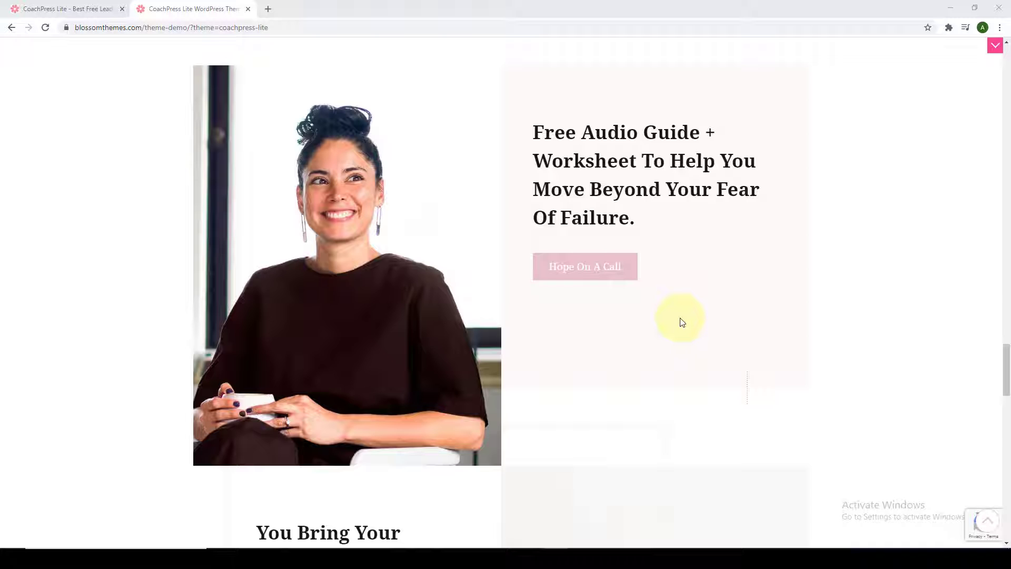
{"action": "scroll", "coordinate": [686, 319], "scroll_direction": "down", "scroll_amount": 9}
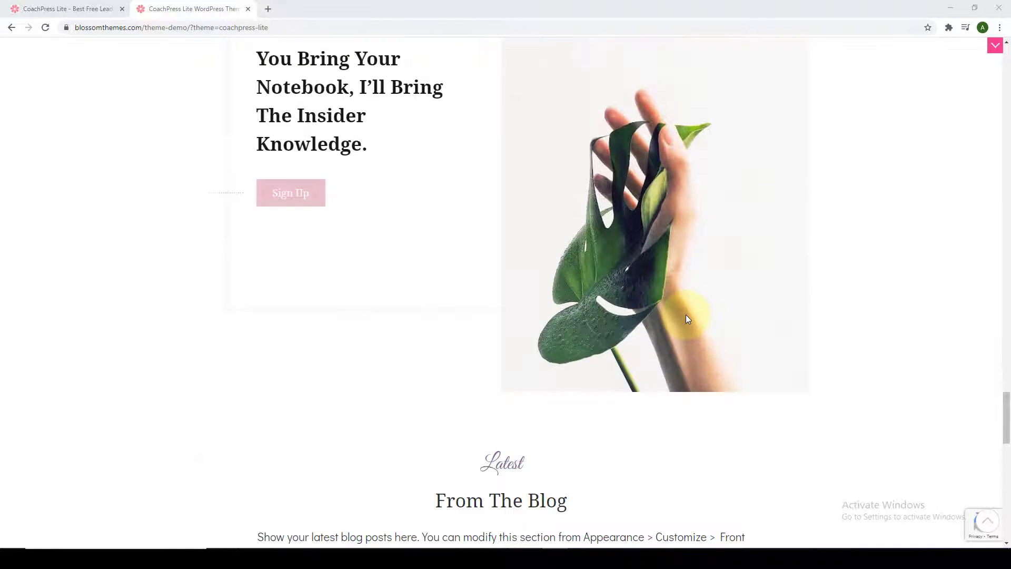
{"action": "scroll", "coordinate": [687, 319], "scroll_direction": "down", "scroll_amount": 8}
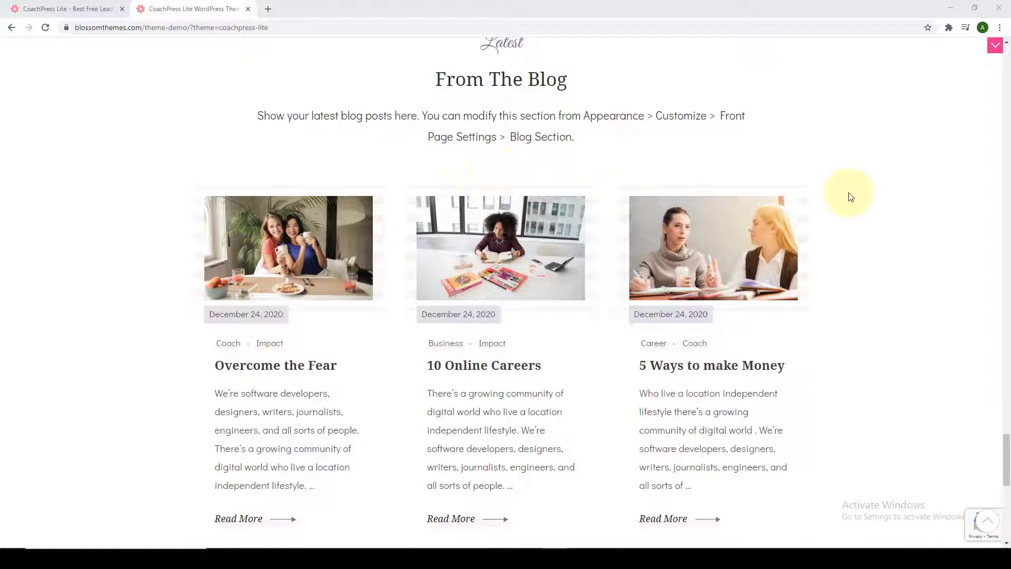
{"action": "scroll", "coordinate": [848, 200], "scroll_direction": "down", "scroll_amount": 10}
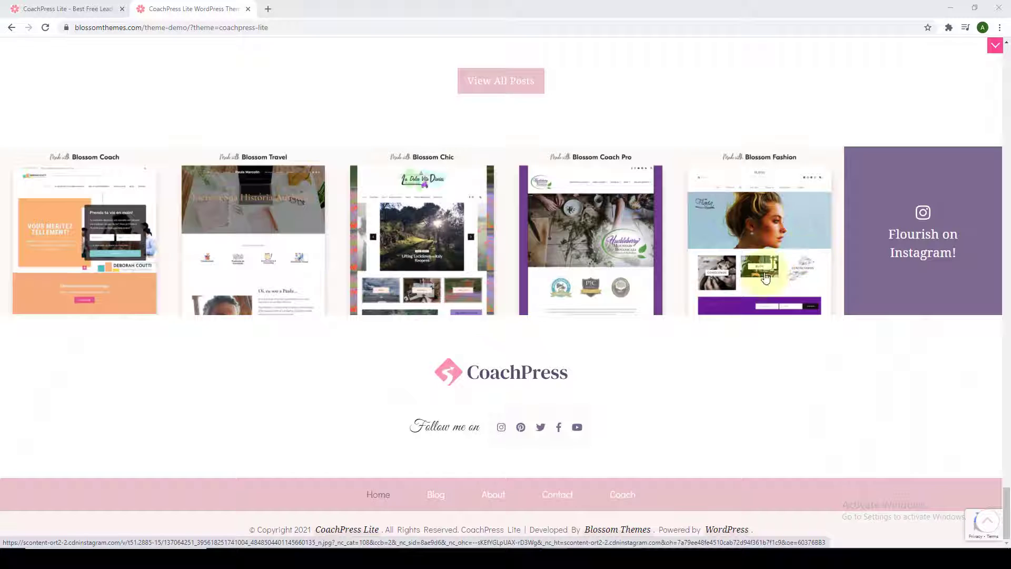
- Enlarge the Blossom Coach screenshot, page through to Blossom Fashion (5 of 5), then close the viewer
{"action": "left_click", "coordinate": [111, 235]}
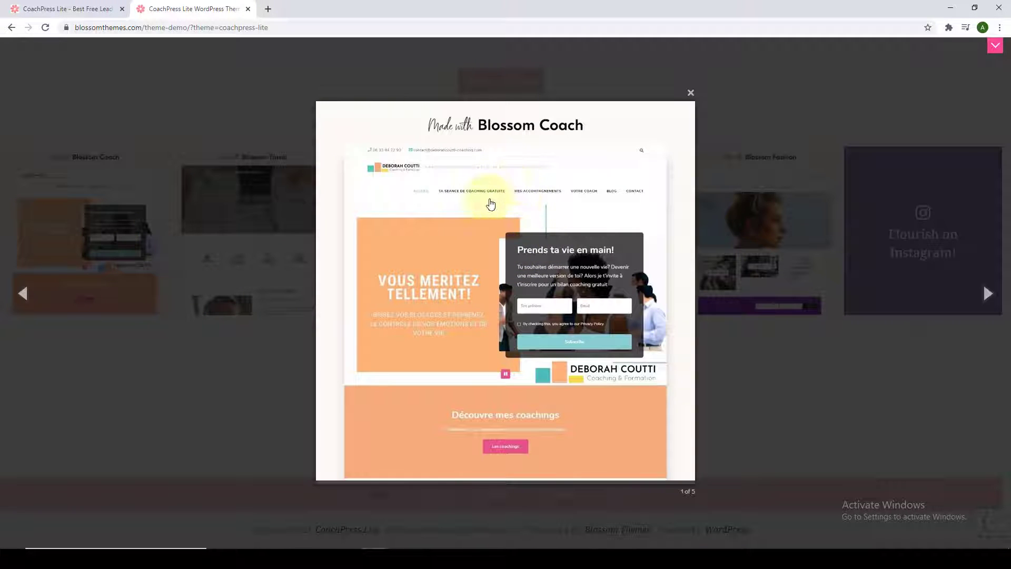
{"action": "left_click", "coordinate": [986, 295]}
{"action": "left_click", "coordinate": [986, 295]}
{"action": "left_click", "coordinate": [985, 295]}
{"action": "left_click", "coordinate": [985, 295]}
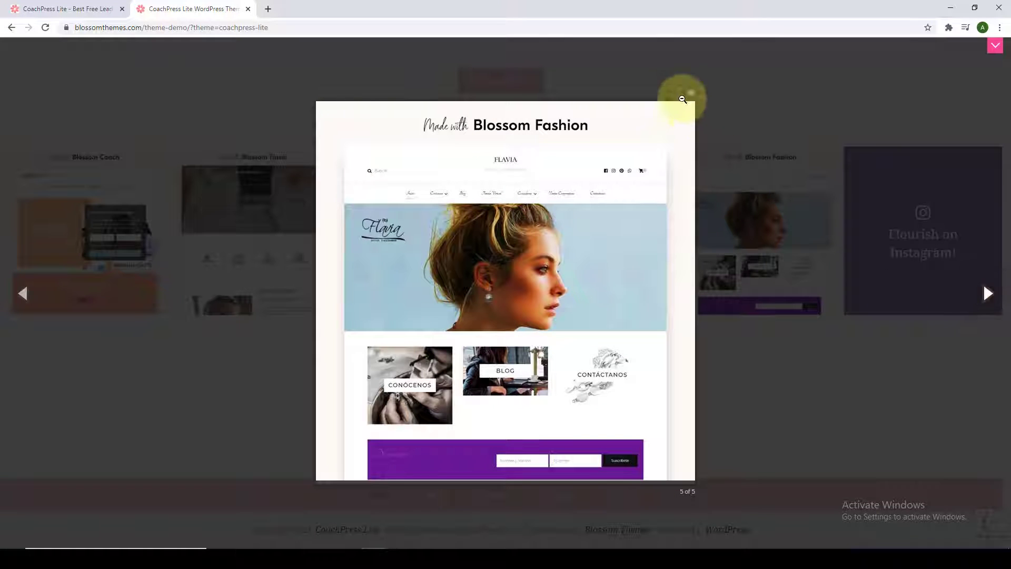
{"action": "mouse_move", "coordinate": [692, 91]}
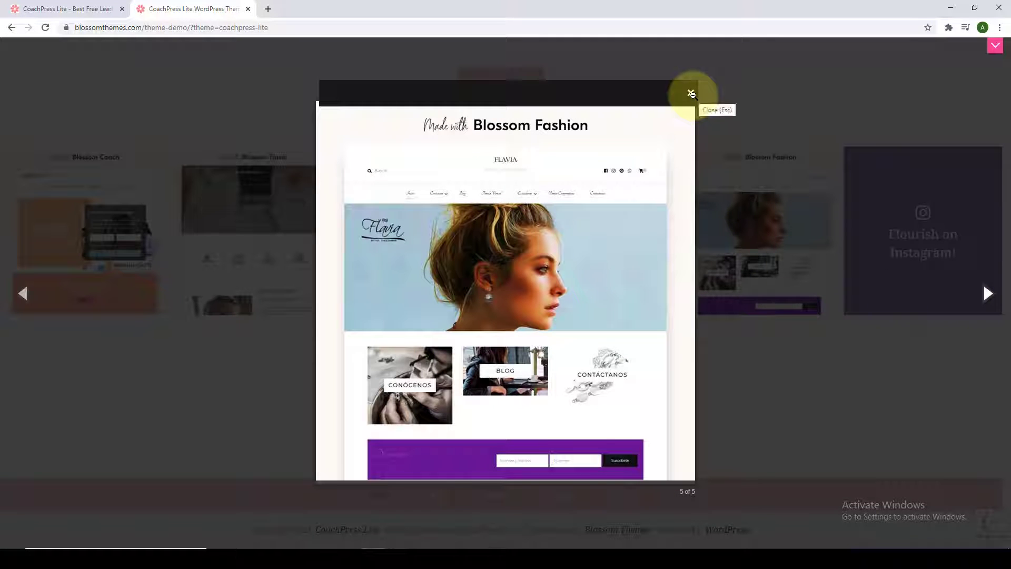
{"action": "left_click", "coordinate": [691, 94]}
- Open the Blossom Themes Instagram profile from the Flourish on Instagram tile and browse its post grid
{"action": "left_click", "coordinate": [920, 256]}
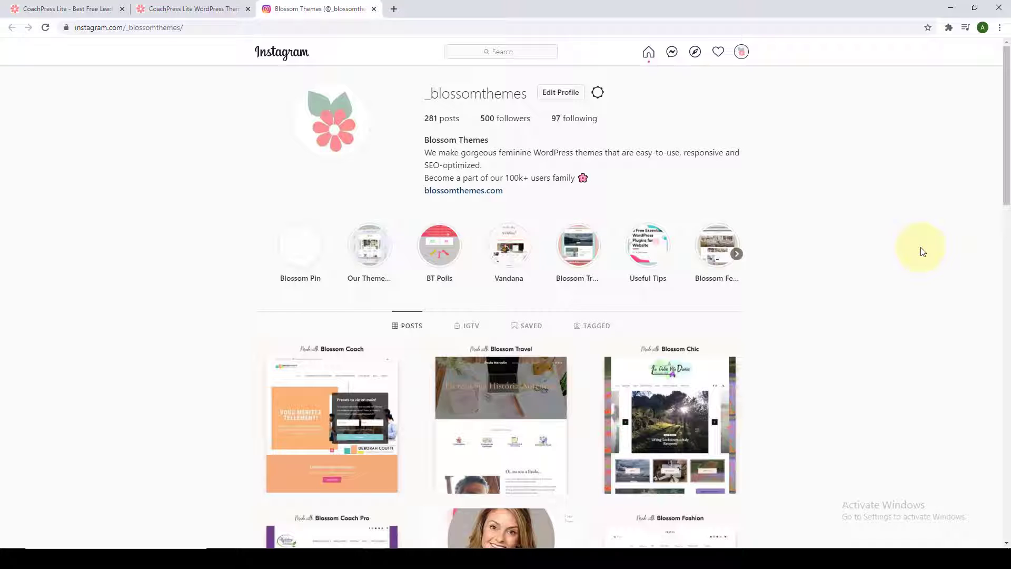
{"action": "scroll", "coordinate": [785, 272], "scroll_direction": "down", "scroll_amount": 7}
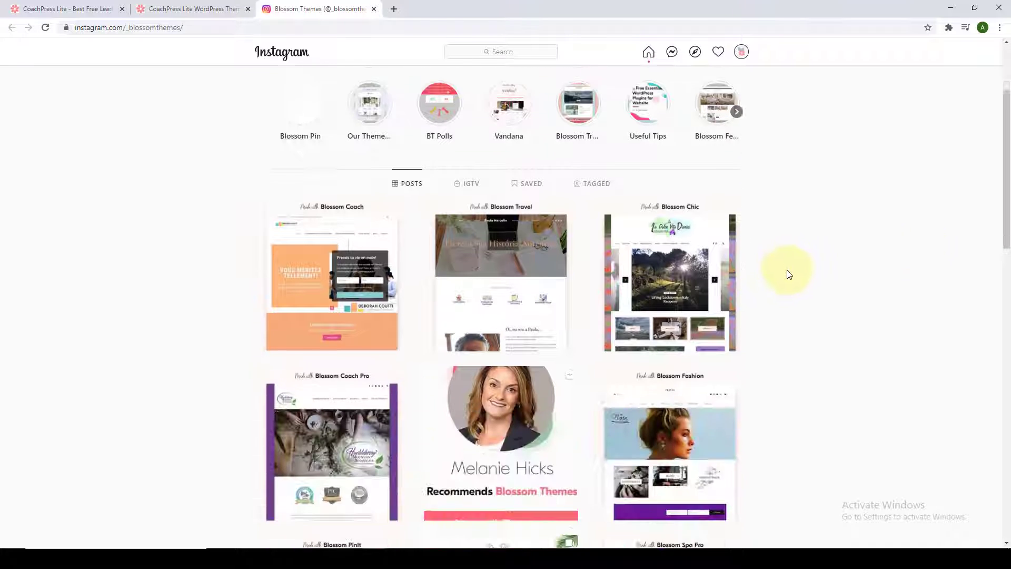
{"action": "scroll", "coordinate": [792, 291], "scroll_direction": "down", "scroll_amount": 3}
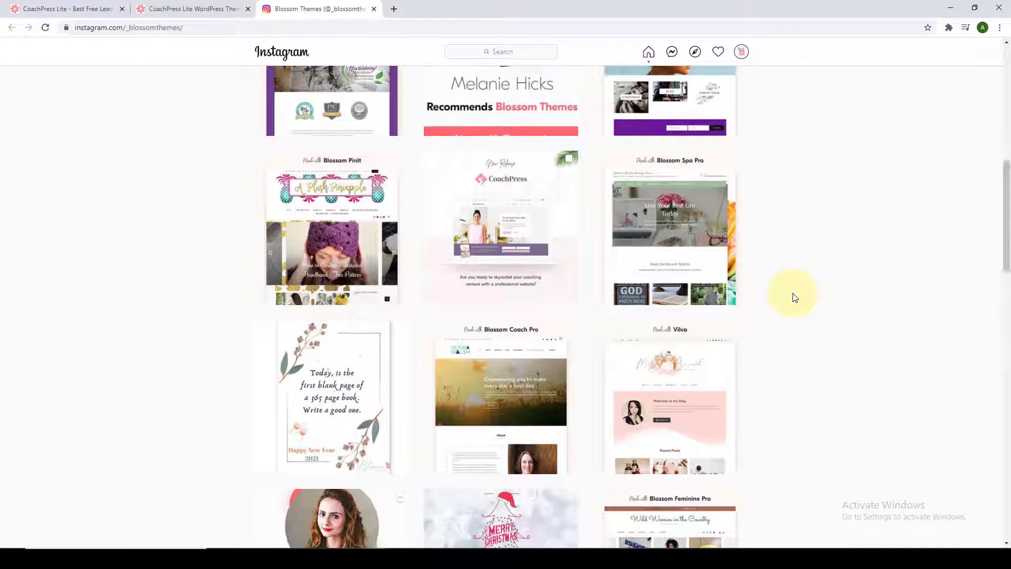
{"action": "scroll", "coordinate": [794, 298], "scroll_direction": "up", "scroll_amount": 10}
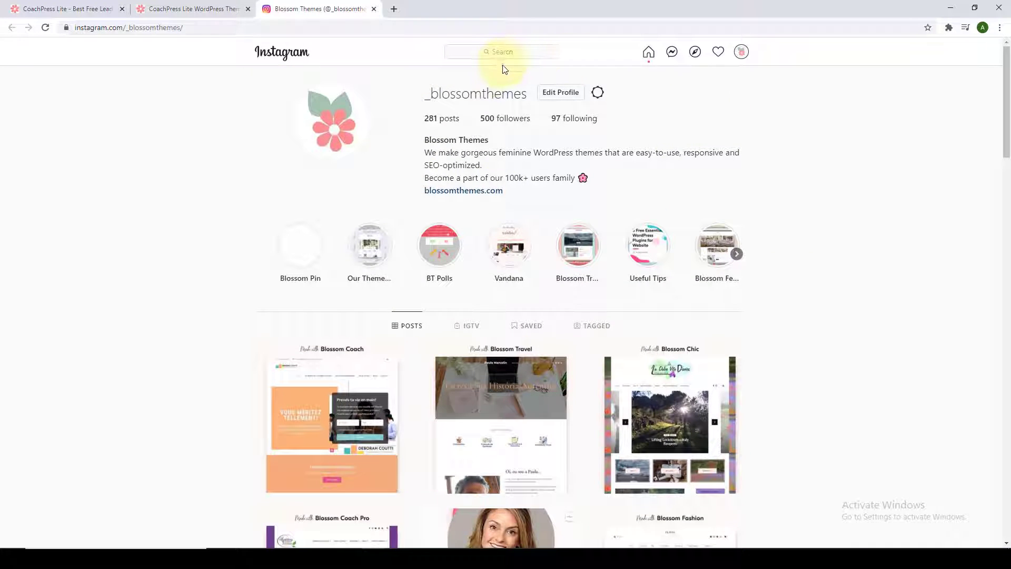
- Close the Instagram tab, select the footer copyright line, and jump back to the hero
{"action": "left_click", "coordinate": [374, 9]}
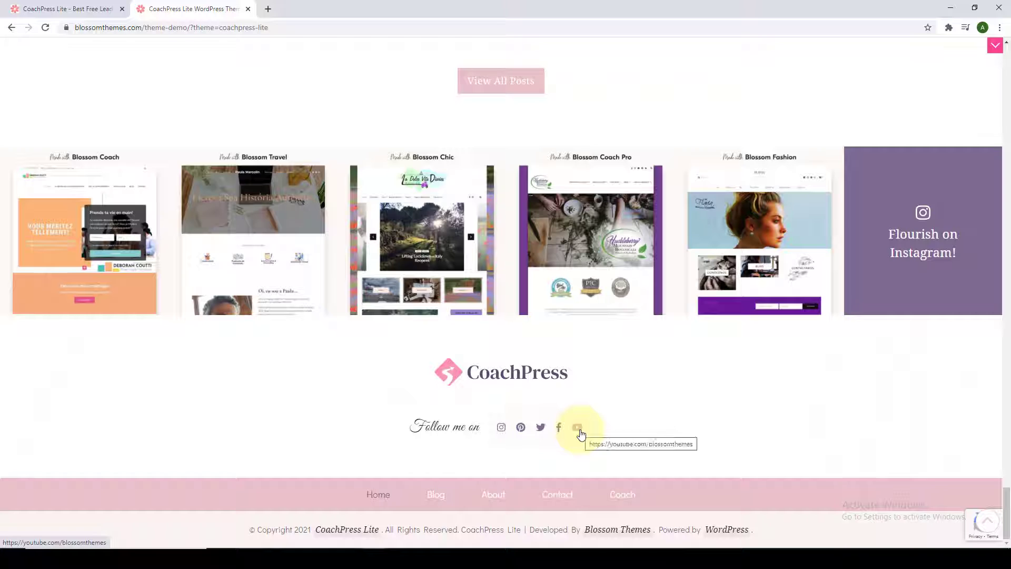
{"action": "triple_click", "coordinate": [295, 529]}
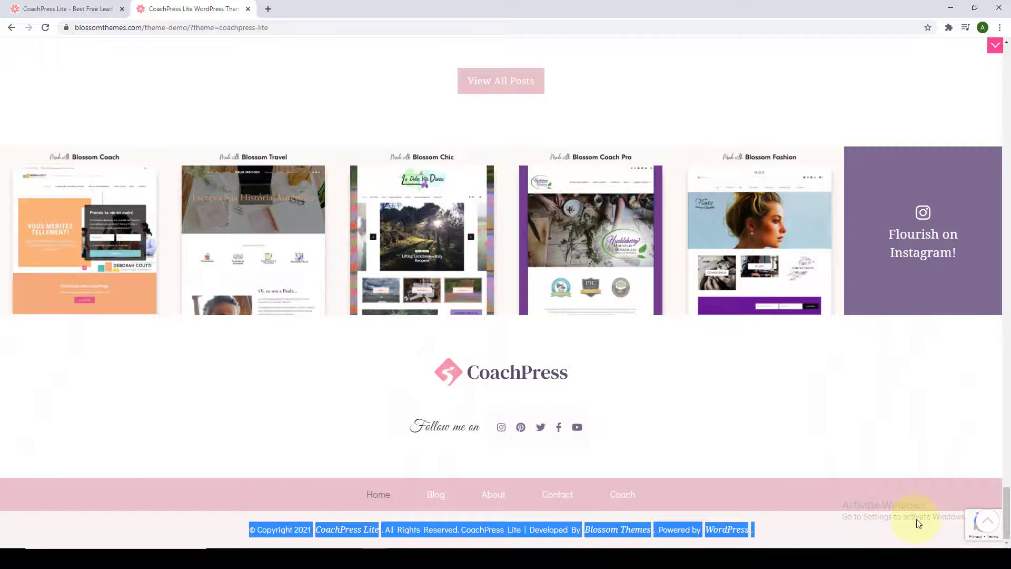
{"action": "left_click", "coordinate": [987, 520]}
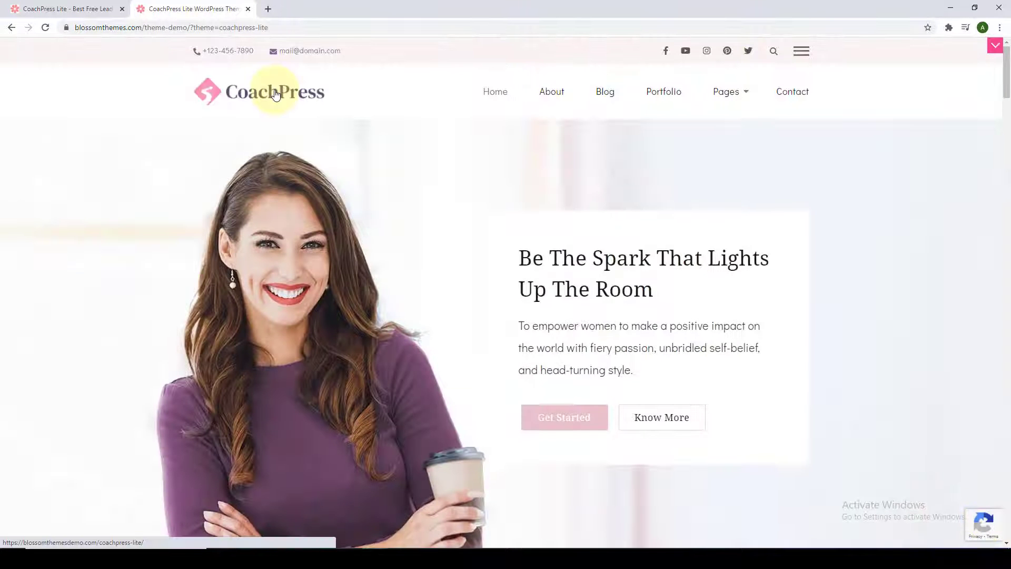
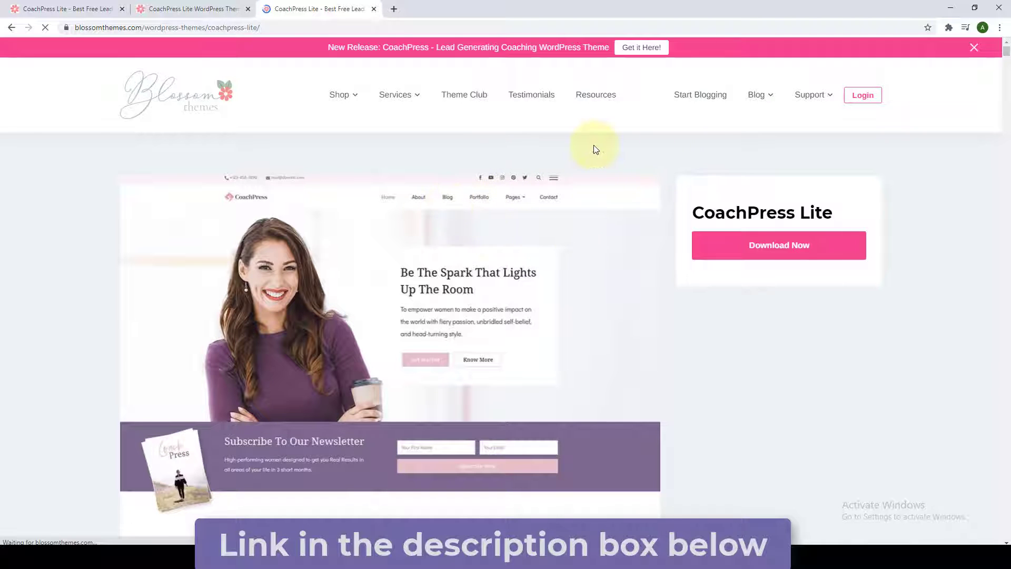
- Bring up the CoachPress Lite download form on Blossom Themes, then close it
{"action": "left_click", "coordinate": [806, 245]}
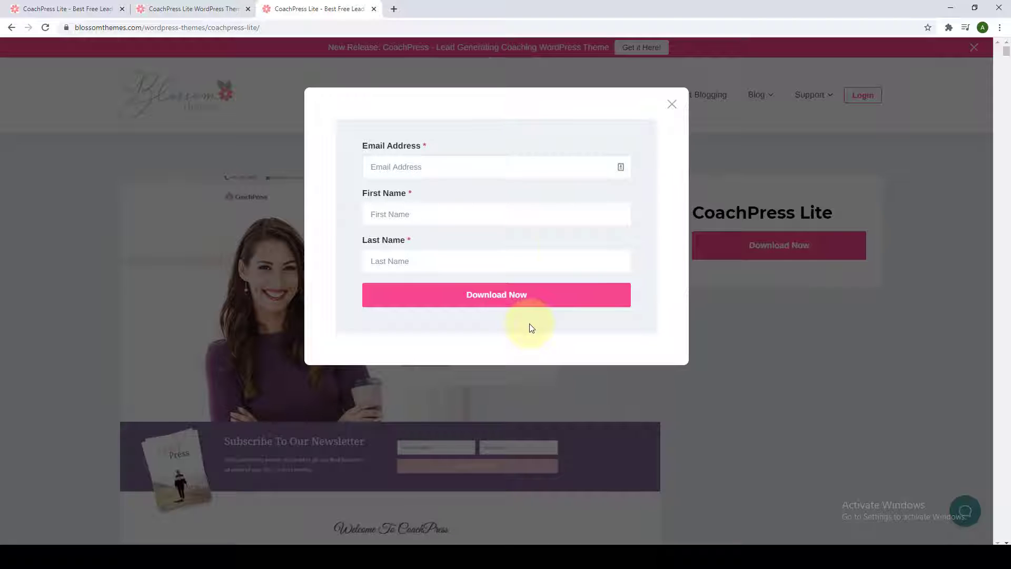
{"action": "left_click", "coordinate": [672, 103]}
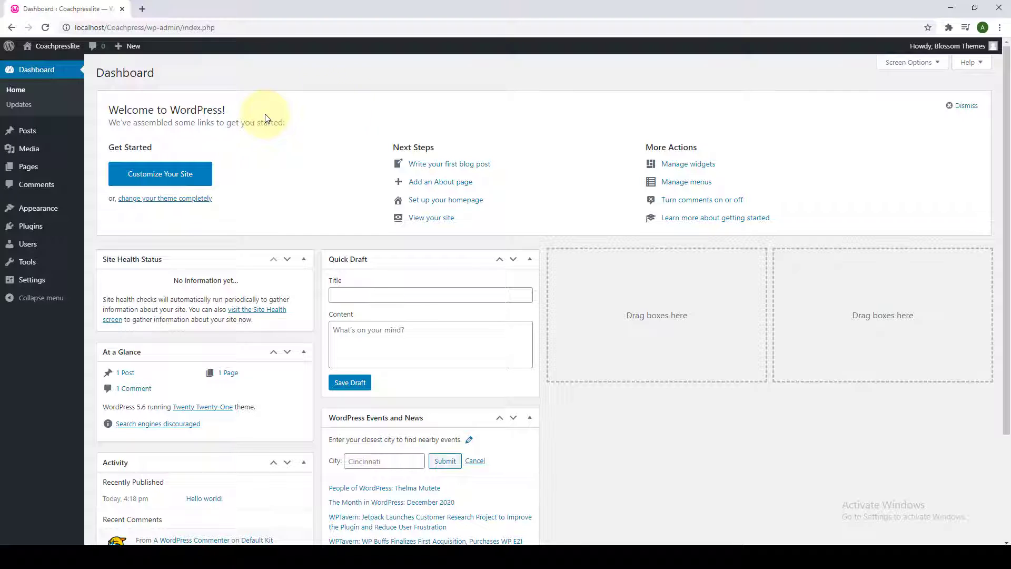
- Upload coachpress-lite_1.0.0.zip as a new theme, install it, and activate CoachPress Lite
{"action": "mouse_move", "coordinate": [29, 207]}
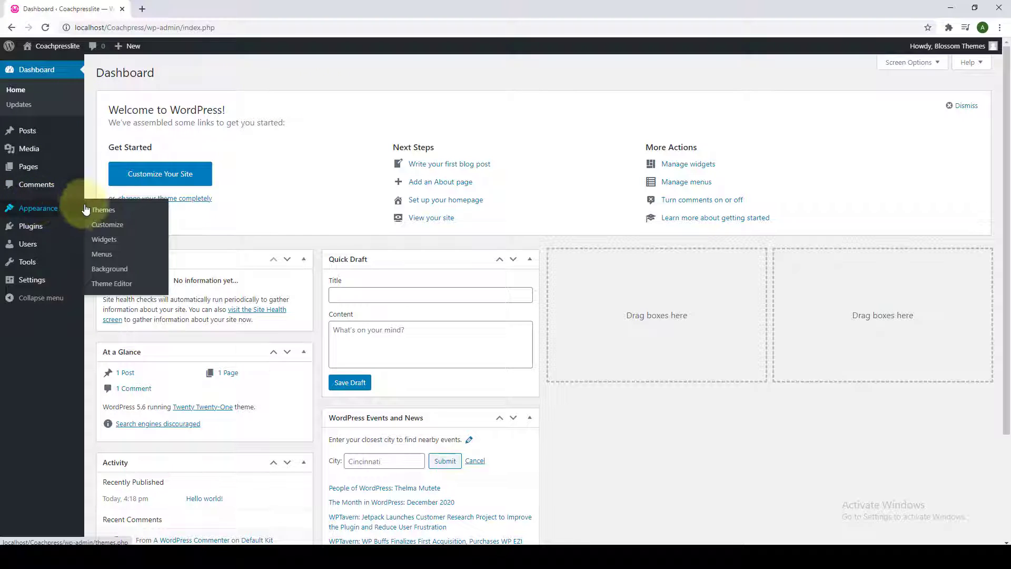
{"action": "left_click", "coordinate": [104, 213]}
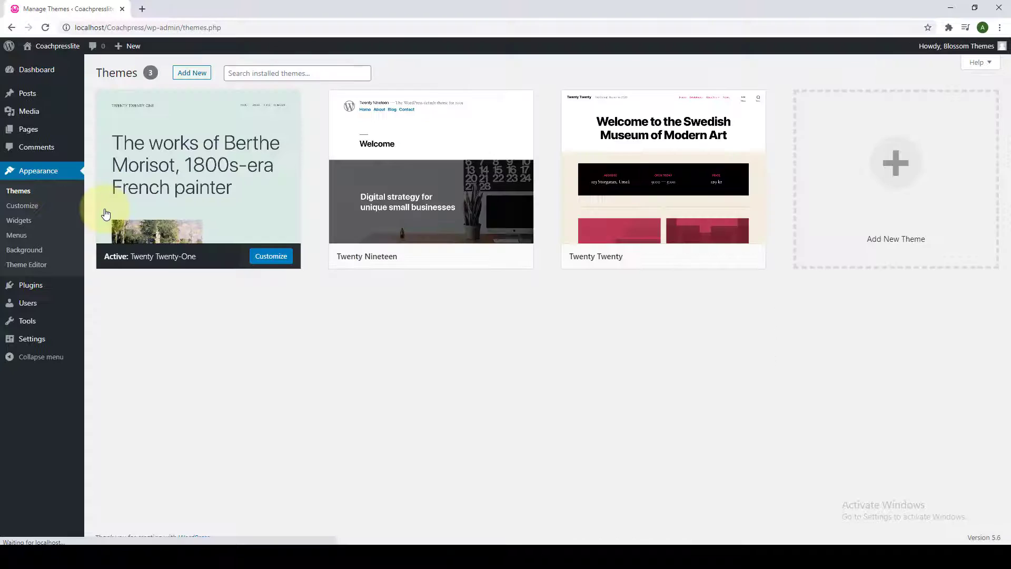
{"action": "left_click", "coordinate": [198, 76]}
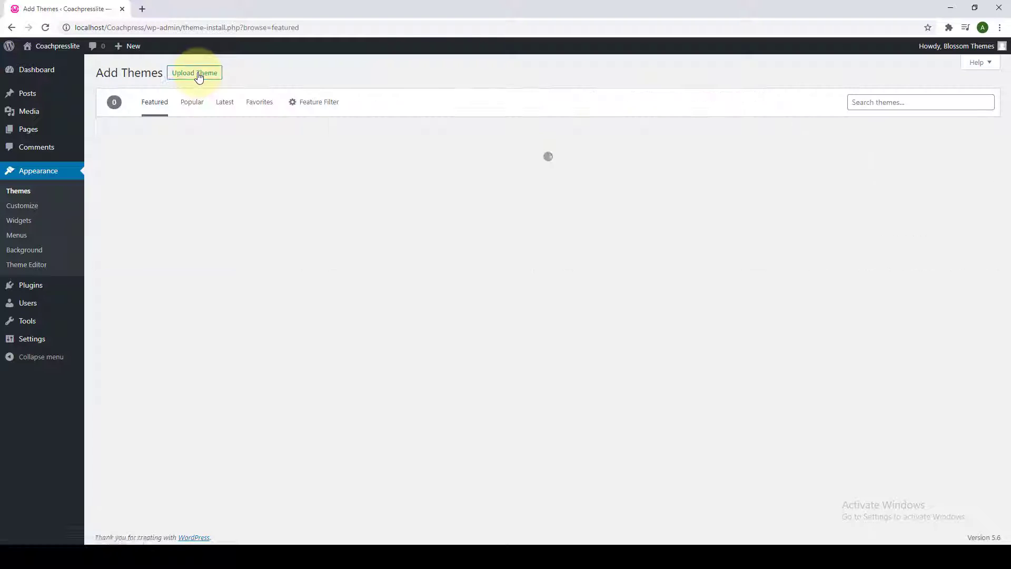
{"action": "left_click", "coordinate": [197, 76]}
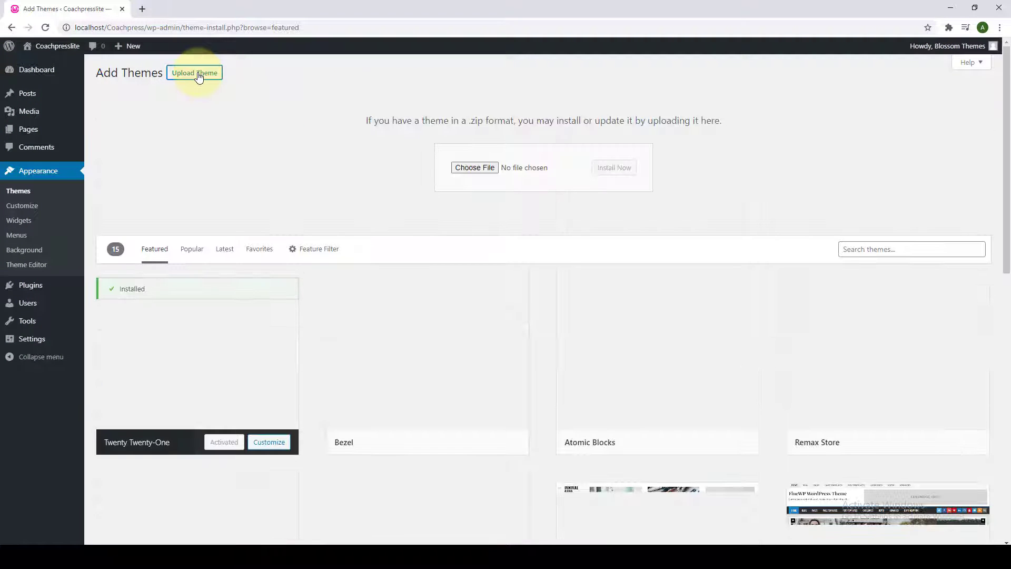
{"action": "left_click", "coordinate": [475, 167]}
{"action": "left_click", "coordinate": [136, 86]}
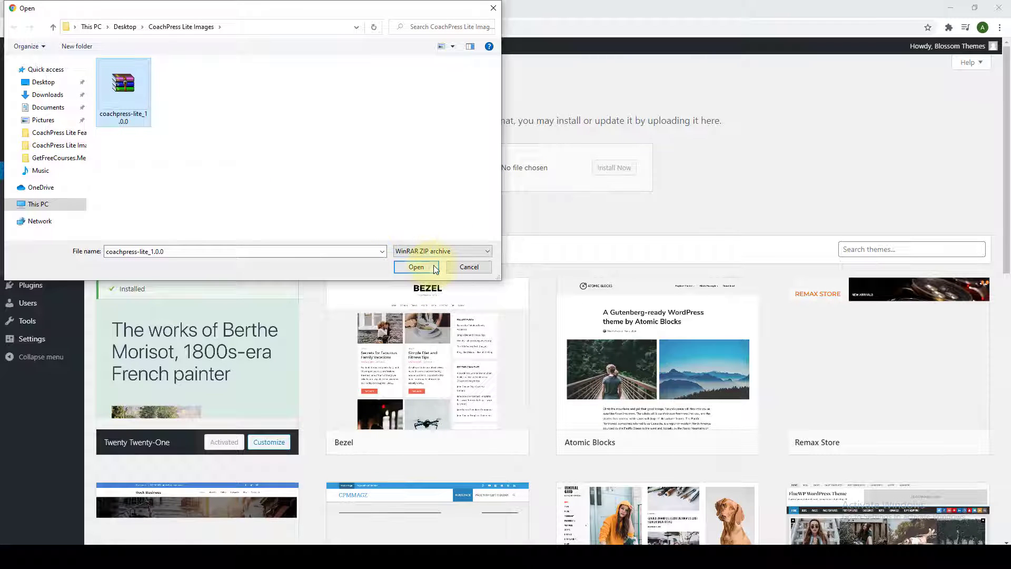
{"action": "left_click", "coordinate": [428, 267]}
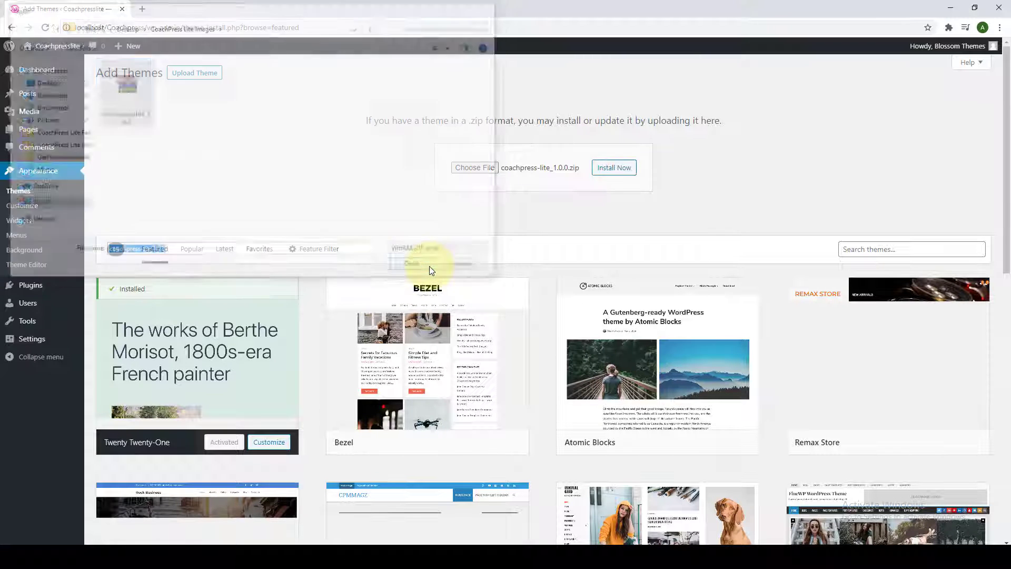
{"action": "left_click", "coordinate": [625, 176]}
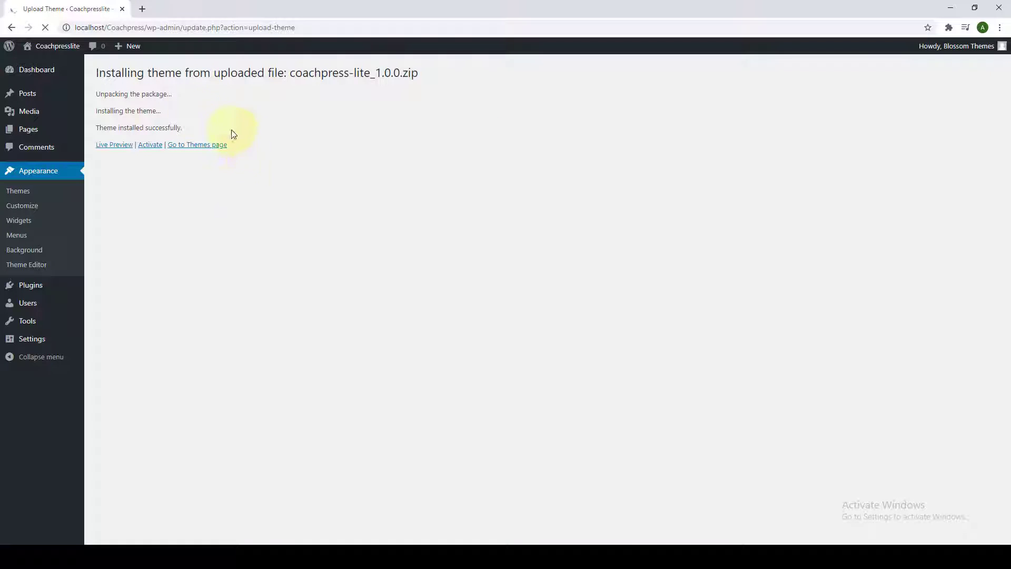
{"action": "left_click", "coordinate": [156, 147]}
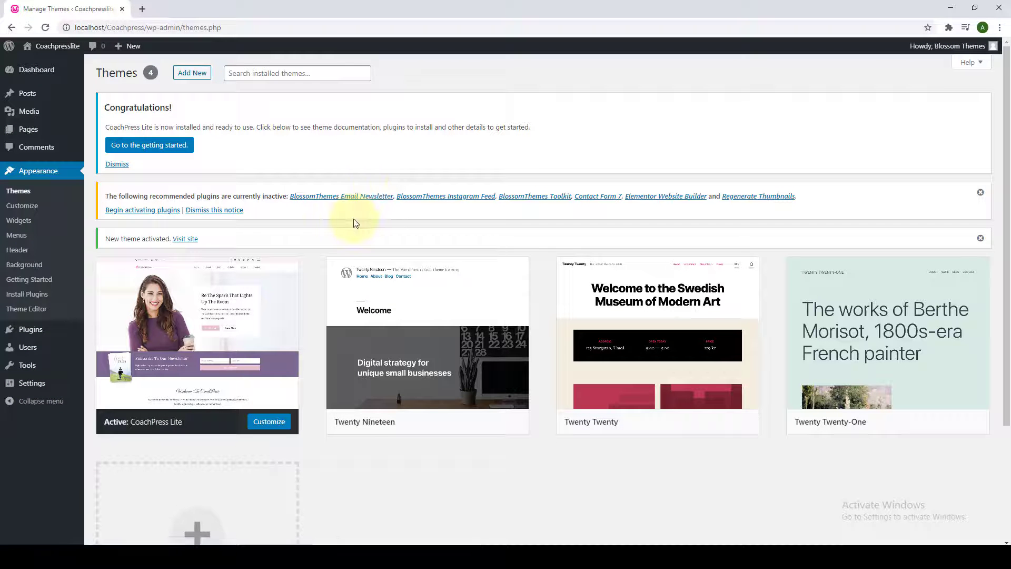
- Bulk-activate all six recommended plugins, including BlossomThemes Toolkit, Contact Form 7 and Elementor
{"action": "mouse_move", "coordinate": [158, 287]}
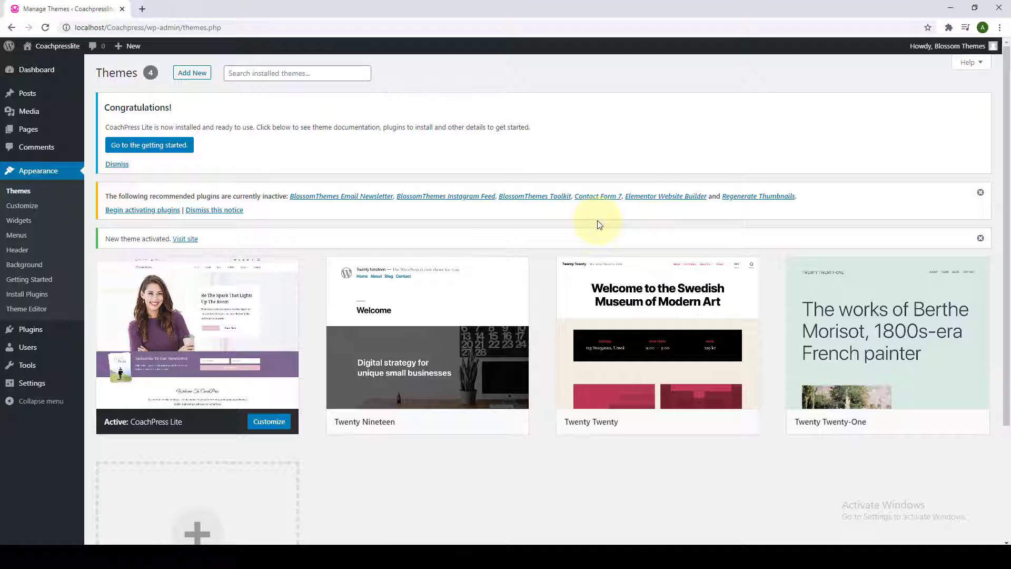
{"action": "left_click", "coordinate": [143, 210]}
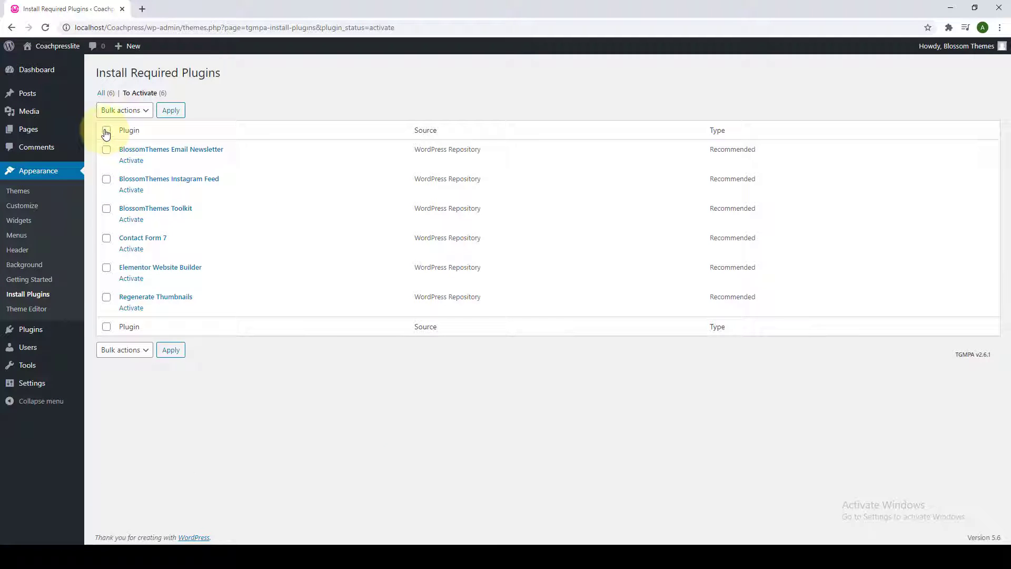
{"action": "left_click", "coordinate": [107, 130]}
{"action": "left_click", "coordinate": [129, 111]}
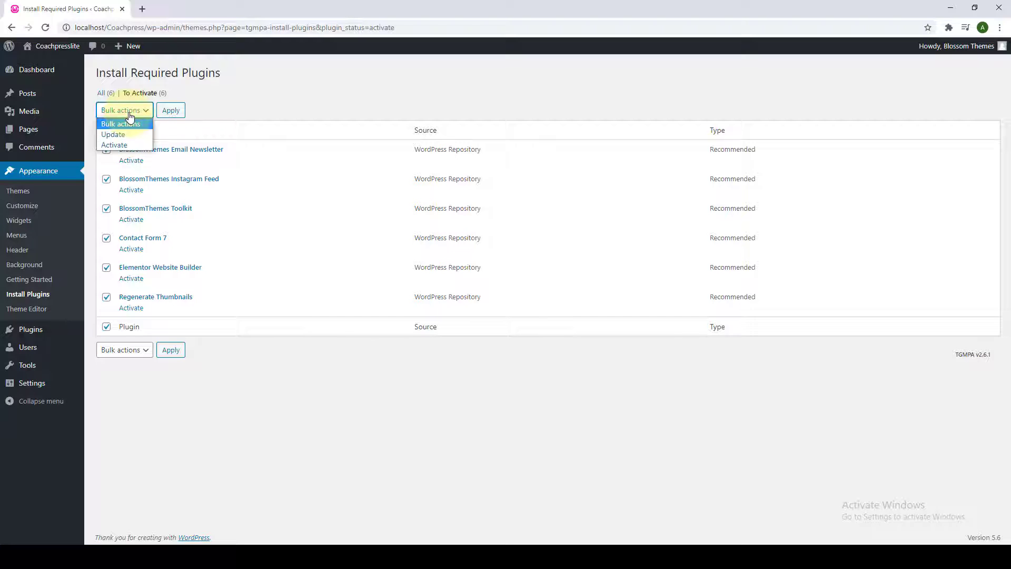
{"action": "left_click", "coordinate": [123, 145]}
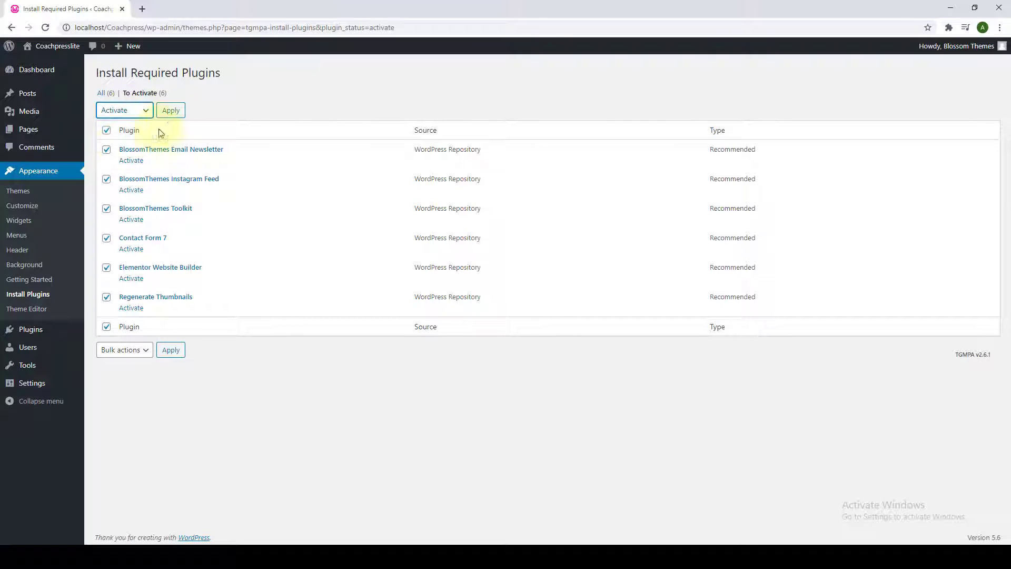
{"action": "left_click", "coordinate": [172, 117]}
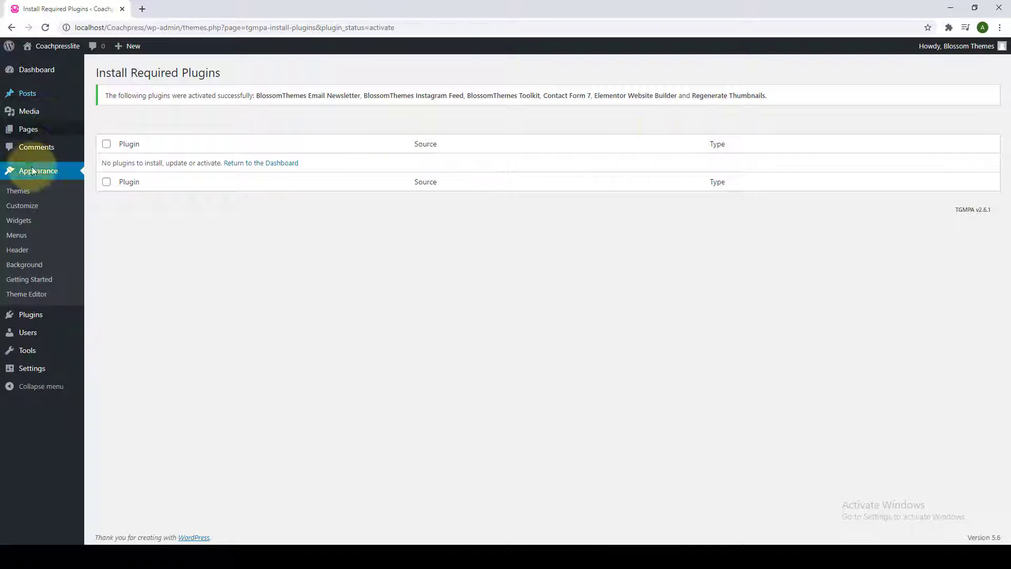
- Open the Appearance > Customize page in a new browser tab
{"action": "right_click", "coordinate": [23, 209]}
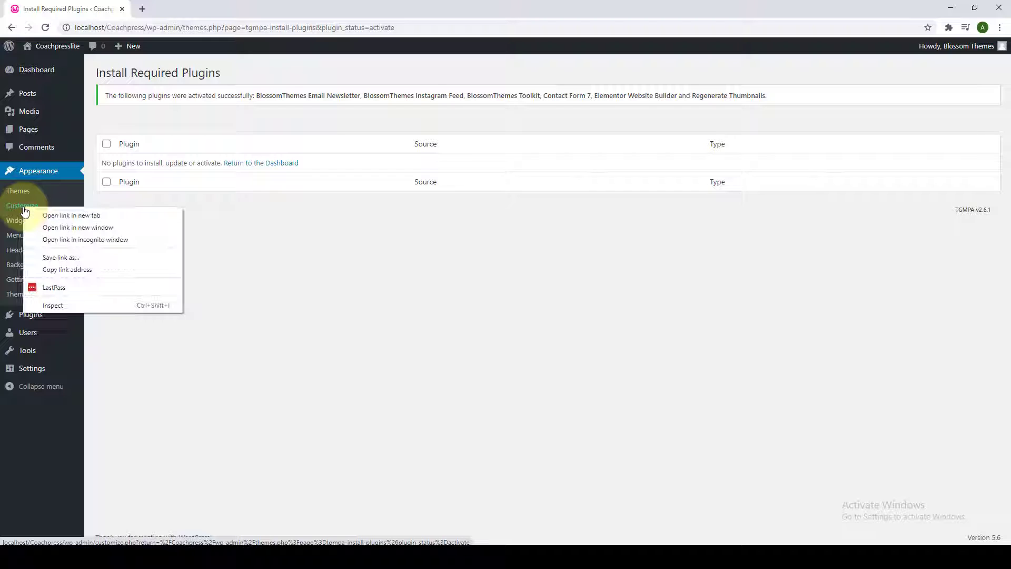
{"action": "left_click", "coordinate": [68, 216]}
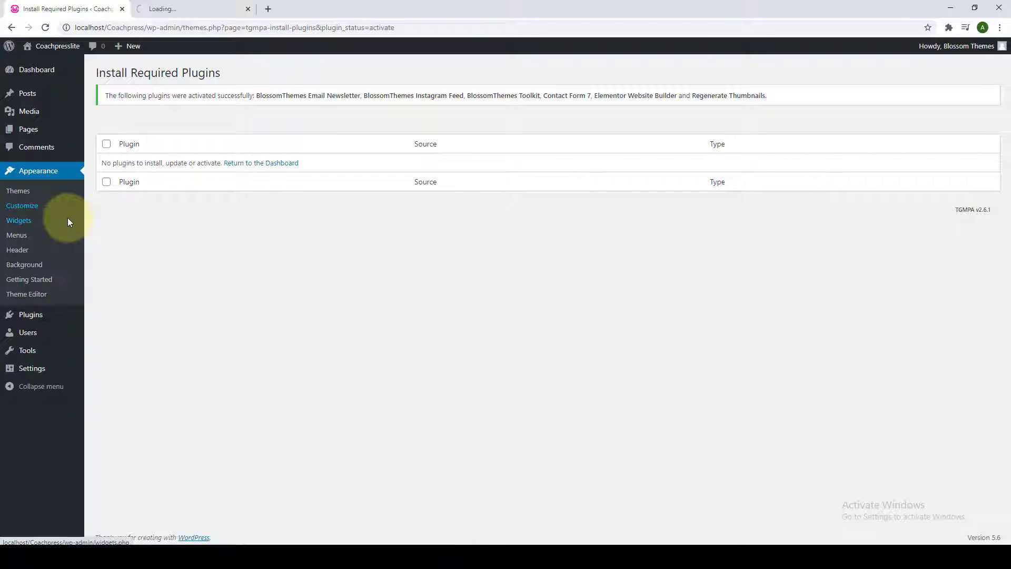
{"action": "left_click", "coordinate": [168, 6]}
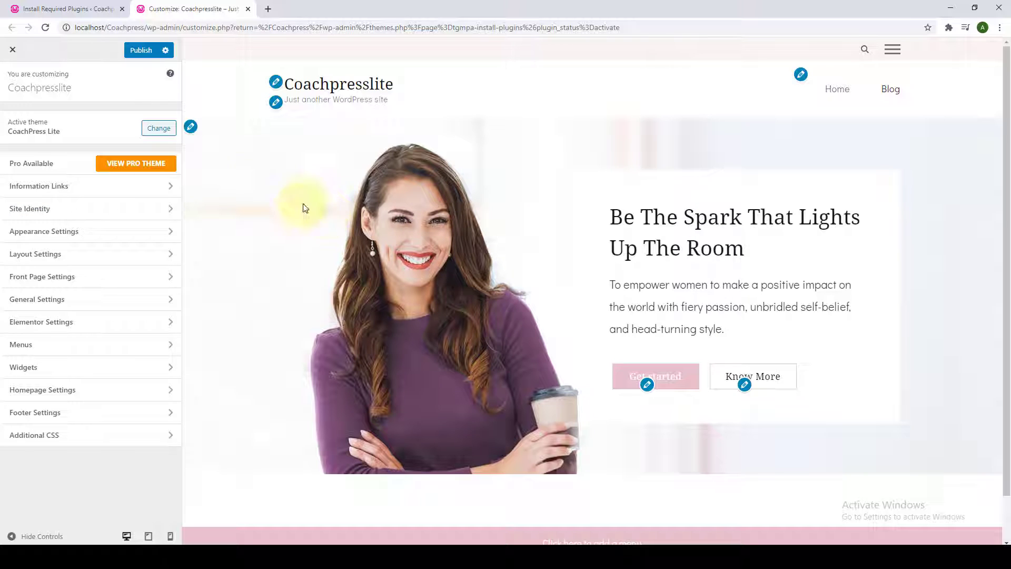
- Show Site Identity with title Coachpresslite and select the default tagline text
{"action": "left_click", "coordinate": [24, 208]}
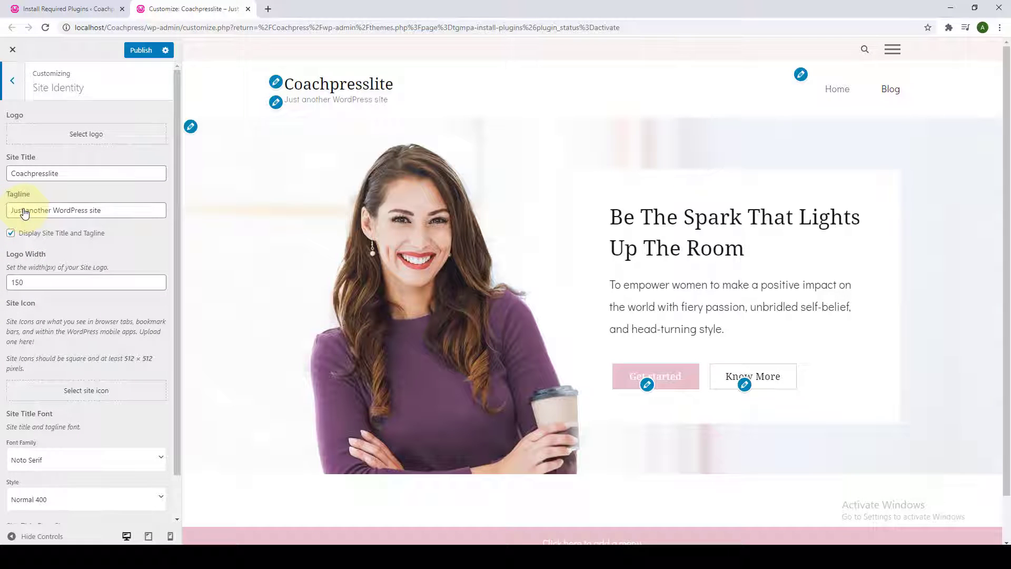
{"action": "scroll", "coordinate": [70, 396], "scroll_direction": "down", "scroll_amount": 1}
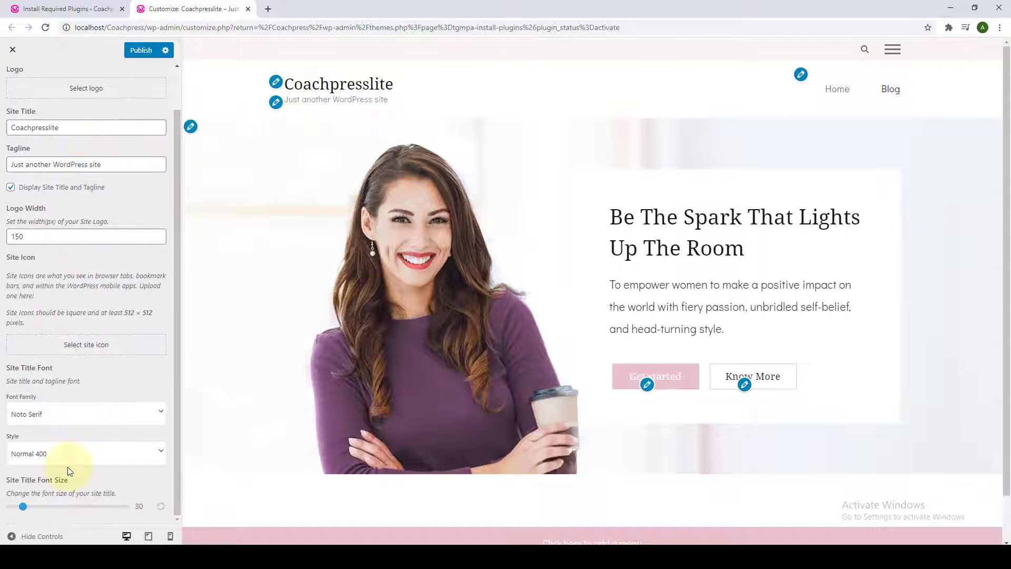
{"action": "scroll", "coordinate": [73, 460], "scroll_direction": "up", "scroll_amount": 1}
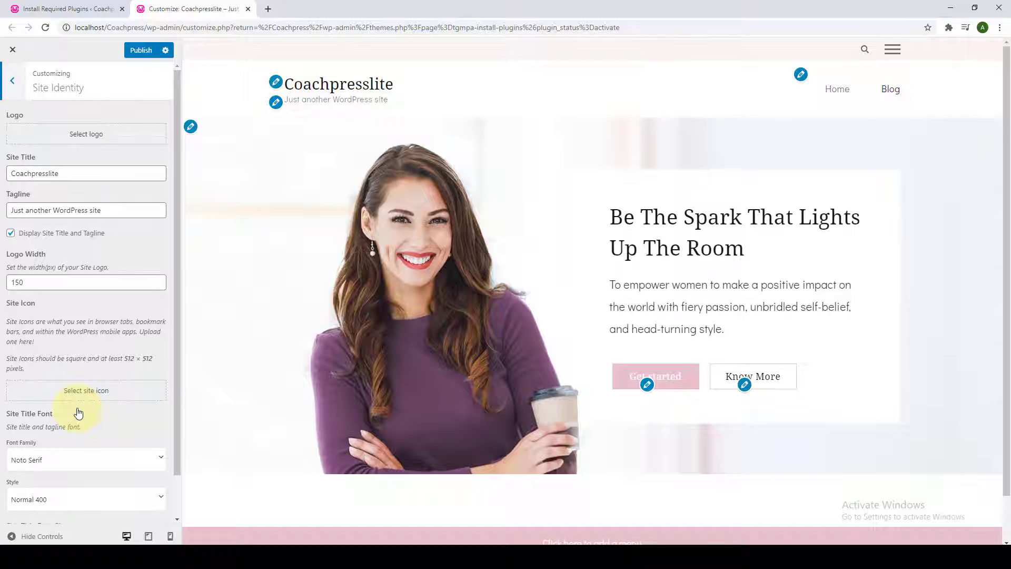
{"action": "key", "text": "Tab"}
{"action": "left_click", "coordinate": [97, 177]}
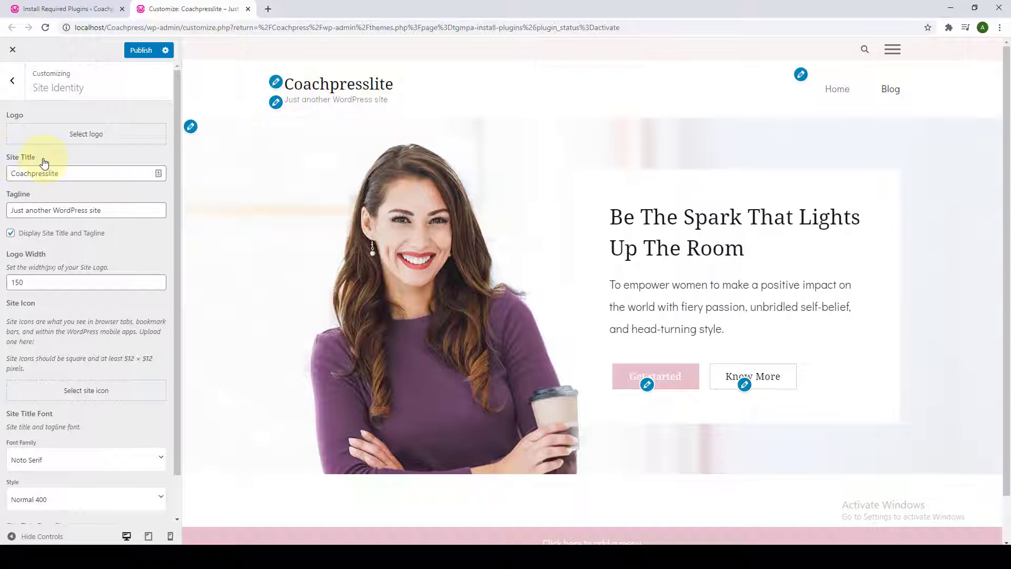
{"action": "triple_click", "coordinate": [126, 211]}
{"action": "left_click", "coordinate": [114, 245]}
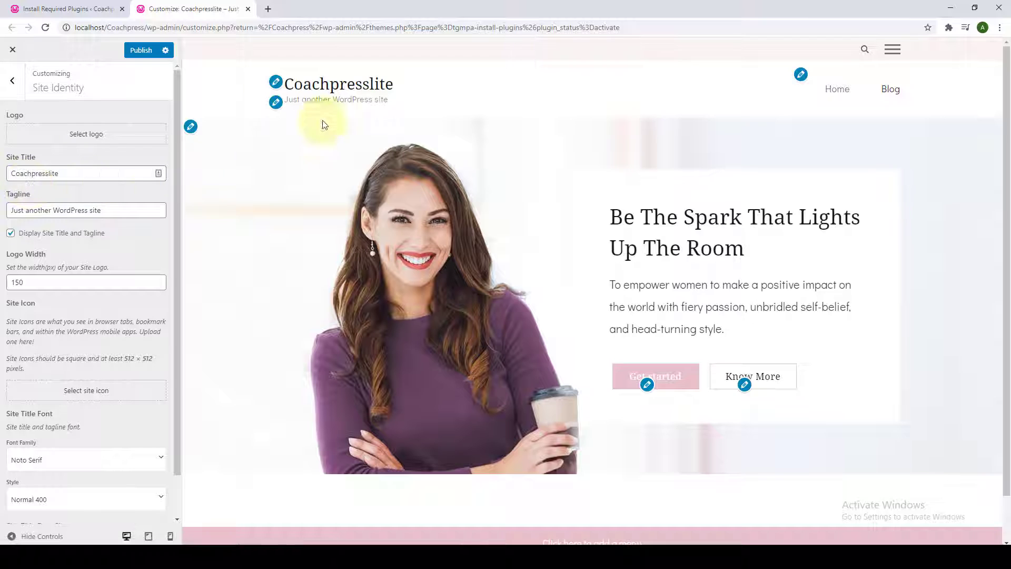
- Rename the site title from Coachpresslite to Coach
{"action": "double_click", "coordinate": [88, 176]}
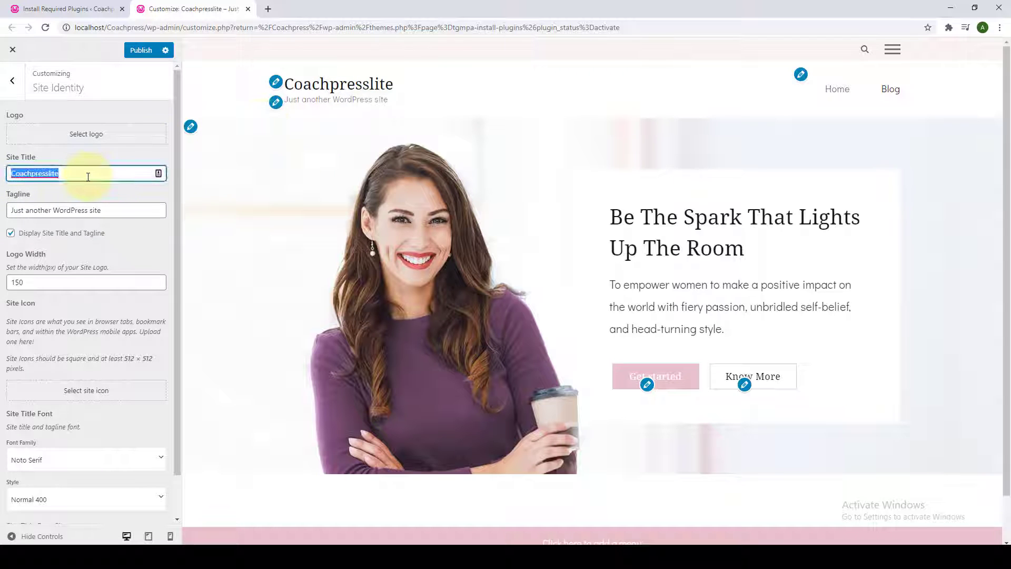
{"action": "key", "text": "BackSpace"}
{"action": "type", "text": "C"}
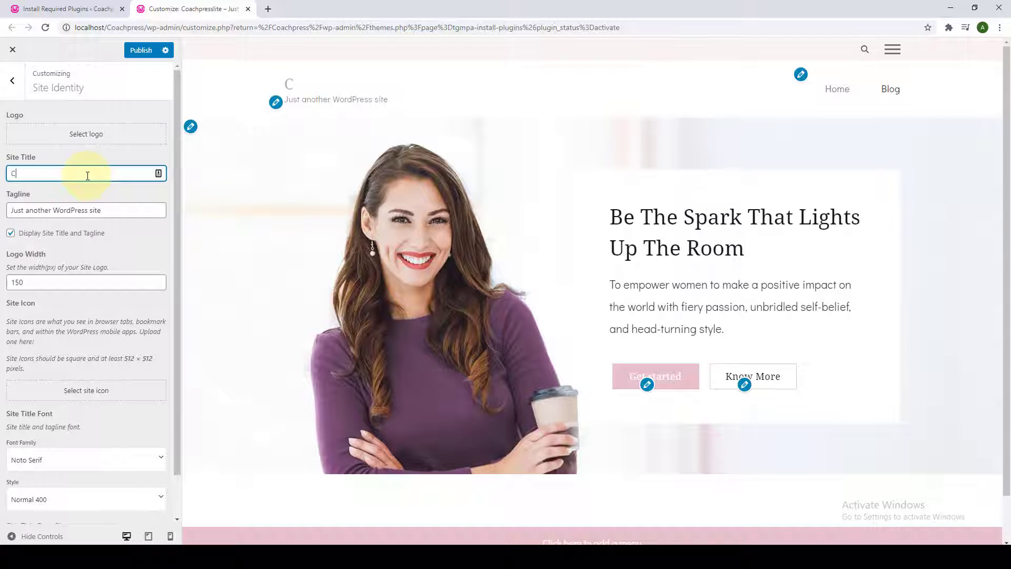
{"action": "type", "text": "oach"}
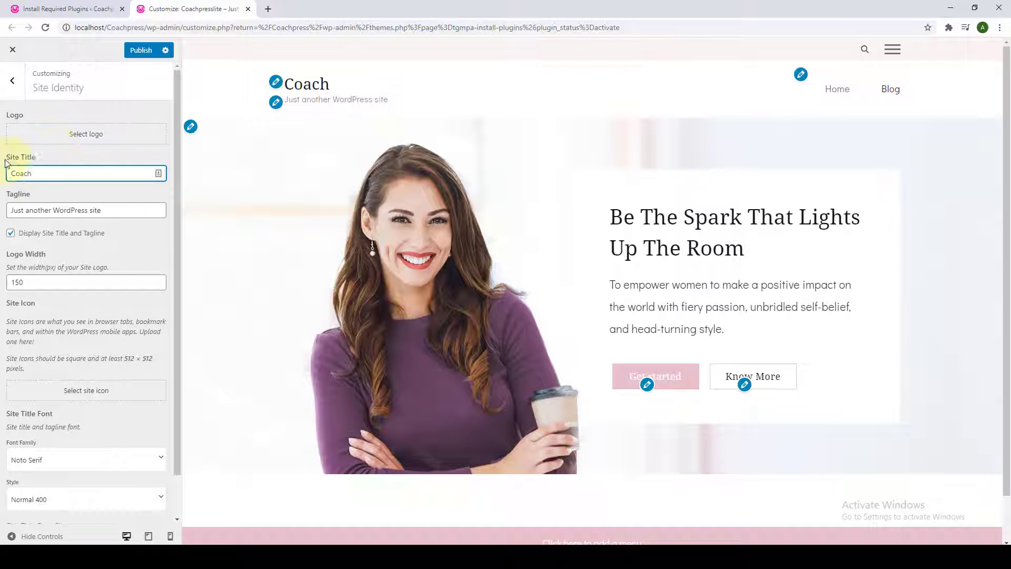
- Replace the existing tagline with 'Best Coaching Site'
{"action": "triple_click", "coordinate": [65, 212]}
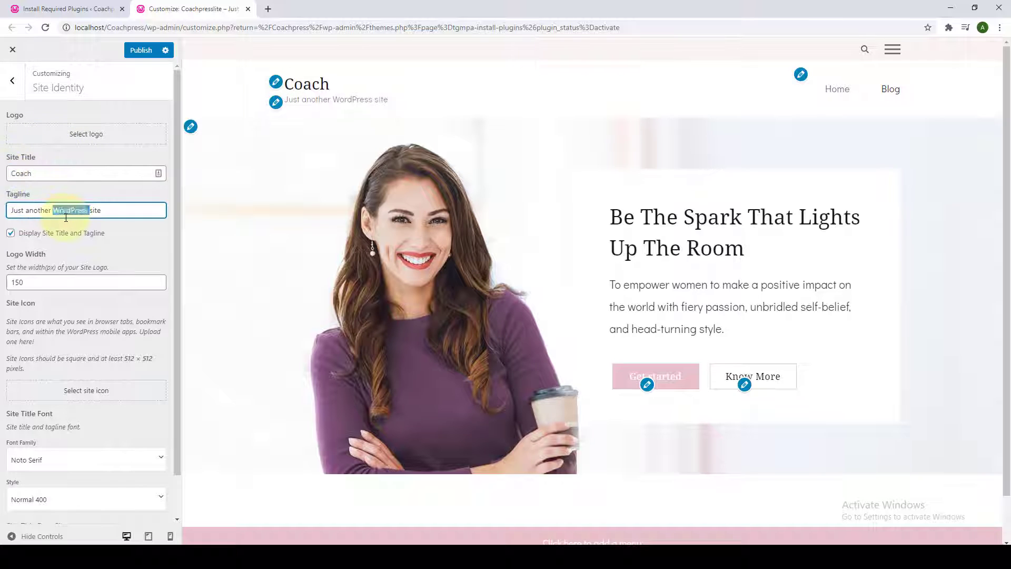
{"action": "key", "text": "BackSpace"}
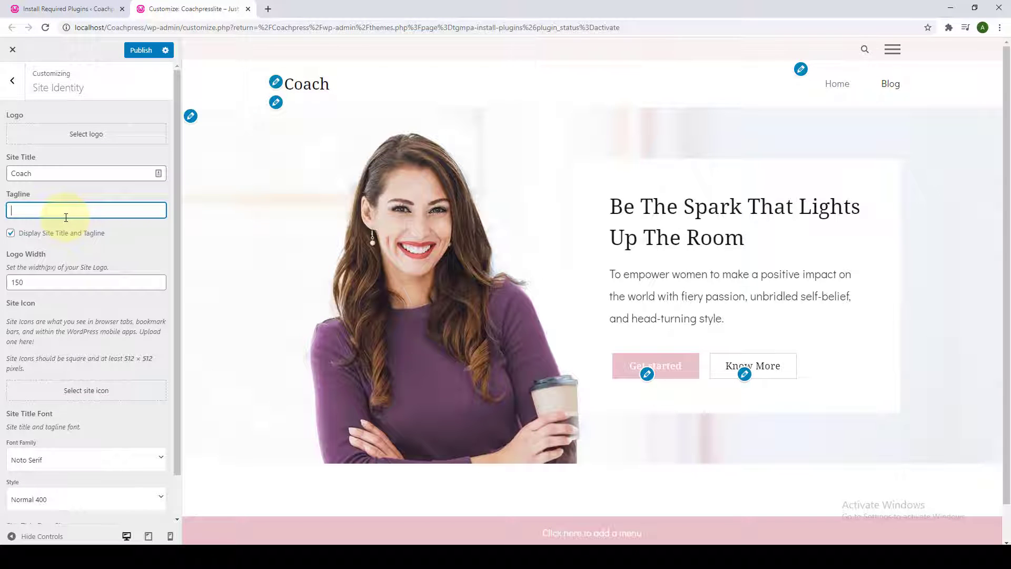
{"action": "type", "text": "Best Coaching Site"}
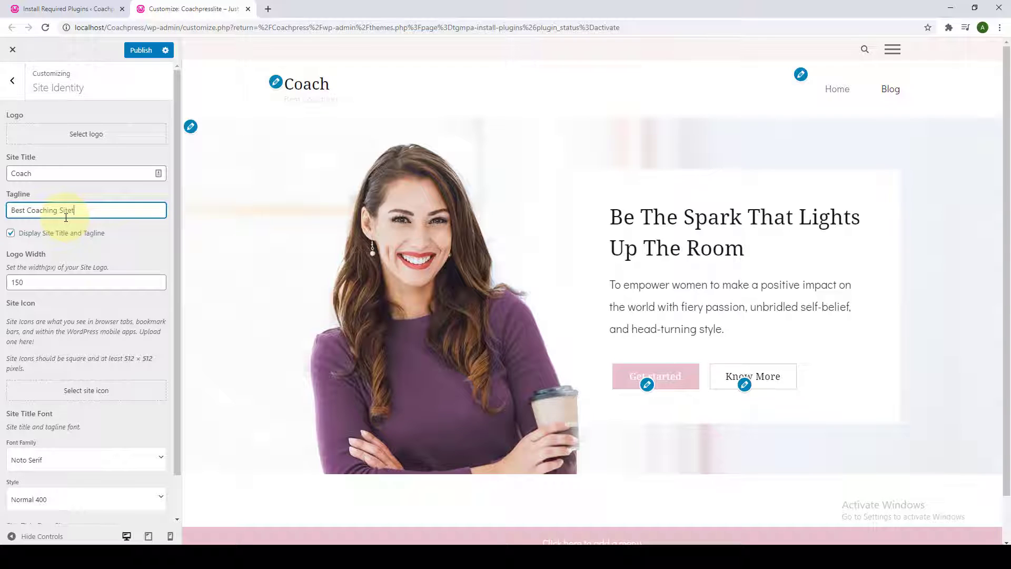
{"action": "left_click", "coordinate": [66, 217]}
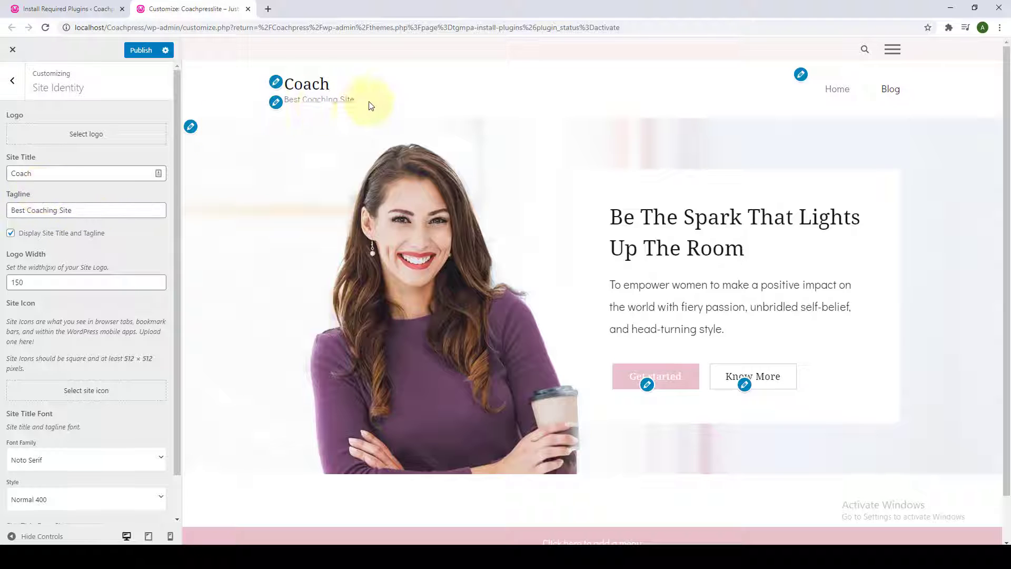
{"action": "scroll", "coordinate": [89, 337], "scroll_direction": "down", "scroll_amount": 1}
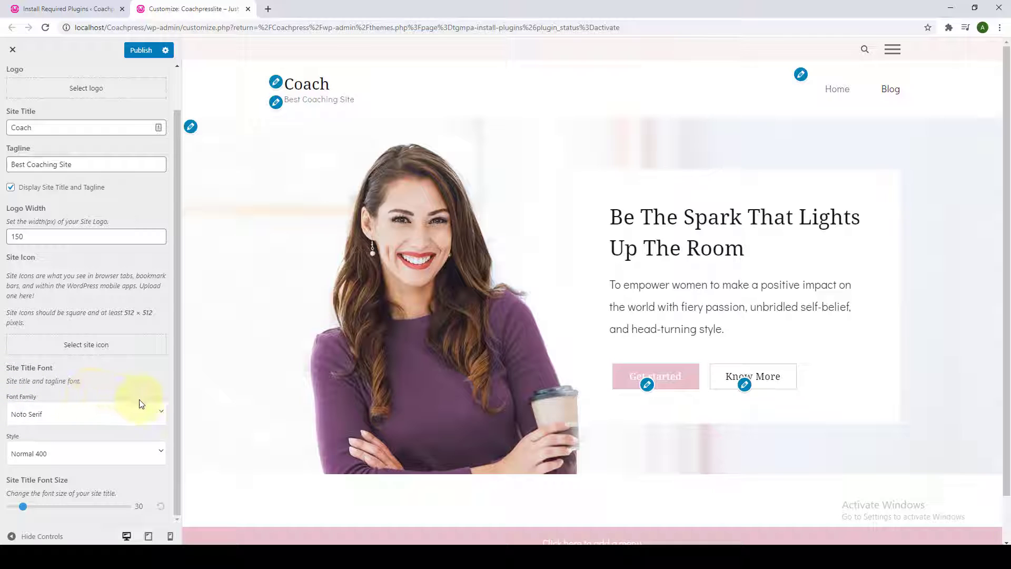
- Set the site title font to Nunito in the Ultra-Bold 900 style
{"action": "left_click", "coordinate": [161, 417]}
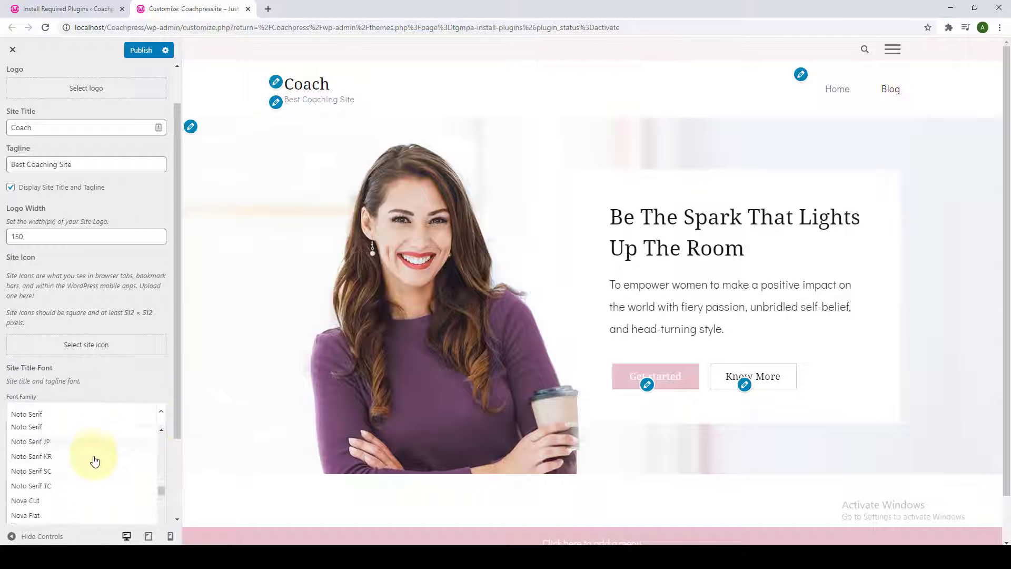
{"action": "scroll", "coordinate": [93, 463], "scroll_direction": "down", "scroll_amount": 5}
{"action": "left_click", "coordinate": [64, 468]}
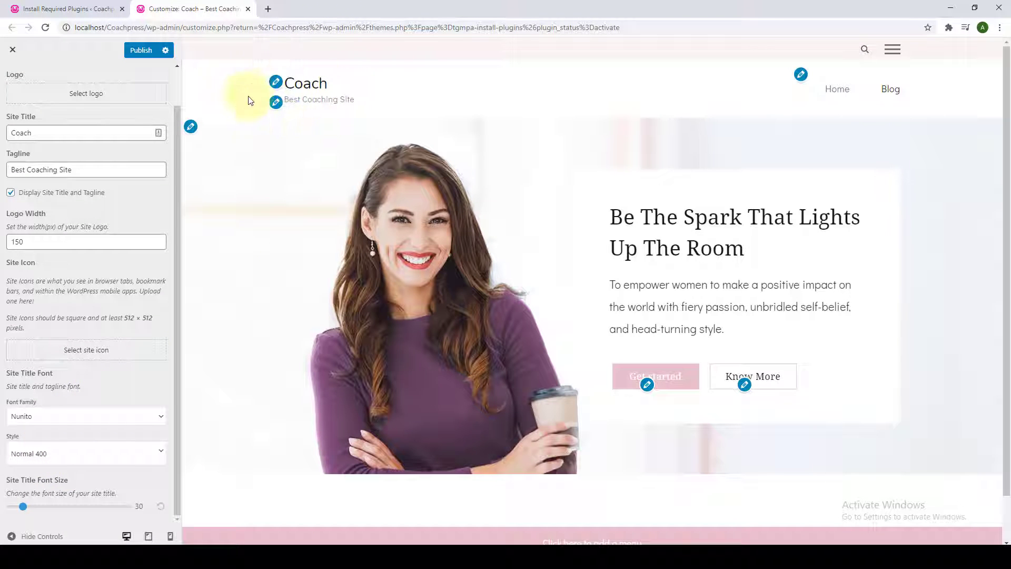
{"action": "left_click", "coordinate": [164, 420]}
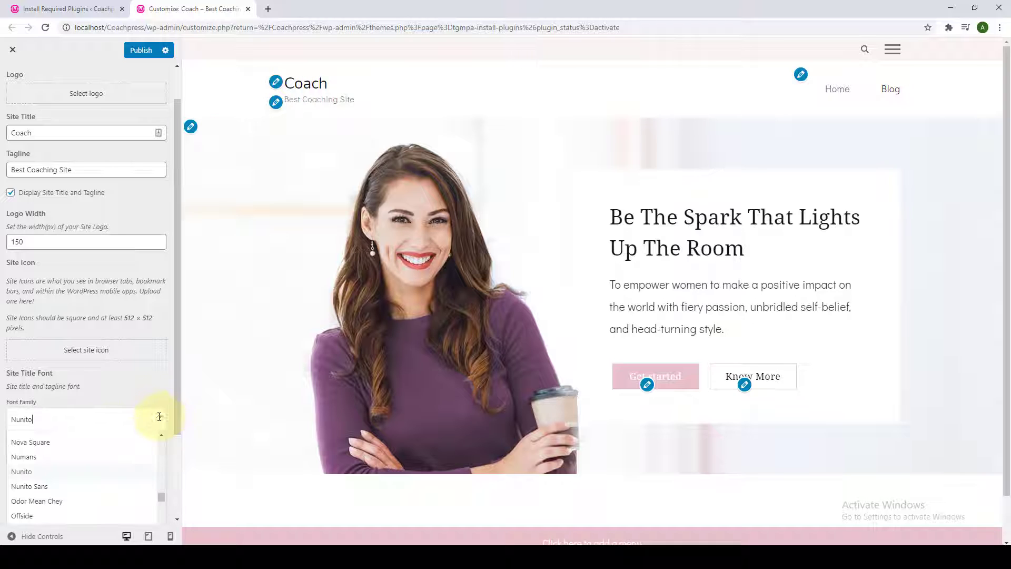
{"action": "left_click", "coordinate": [122, 395]}
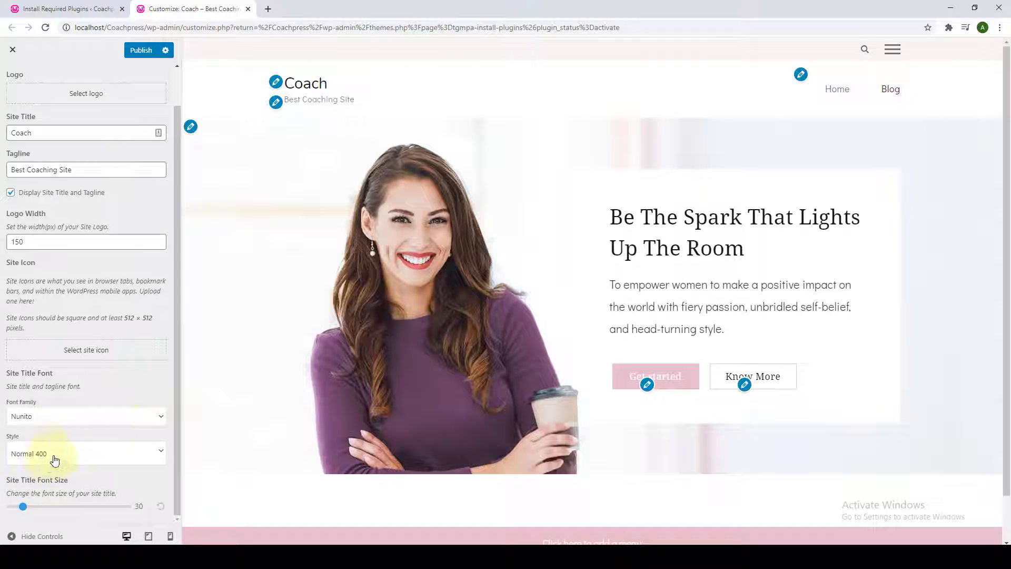
{"action": "left_click", "coordinate": [161, 456]}
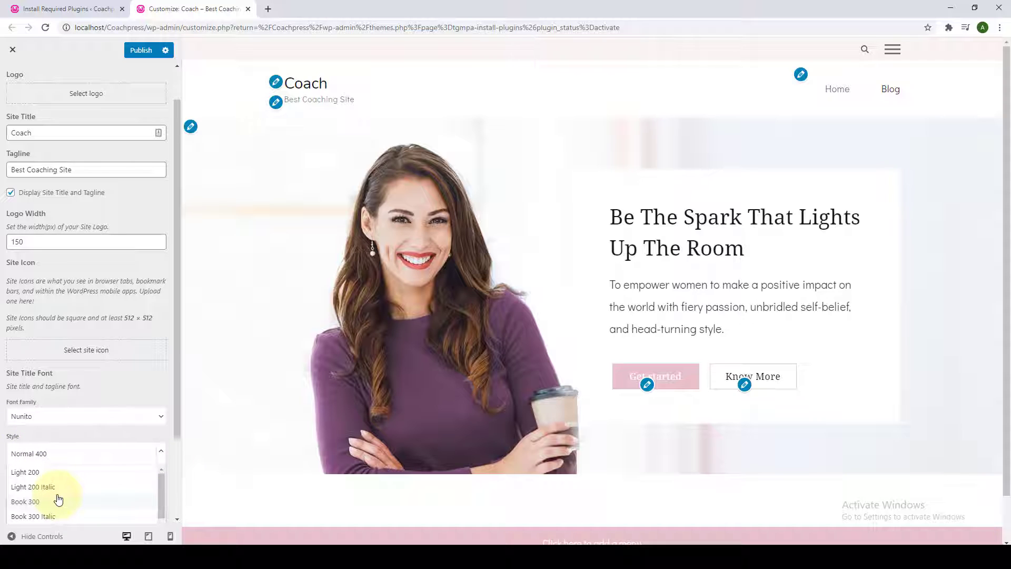
{"action": "scroll", "coordinate": [58, 498], "scroll_direction": "down", "scroll_amount": 3}
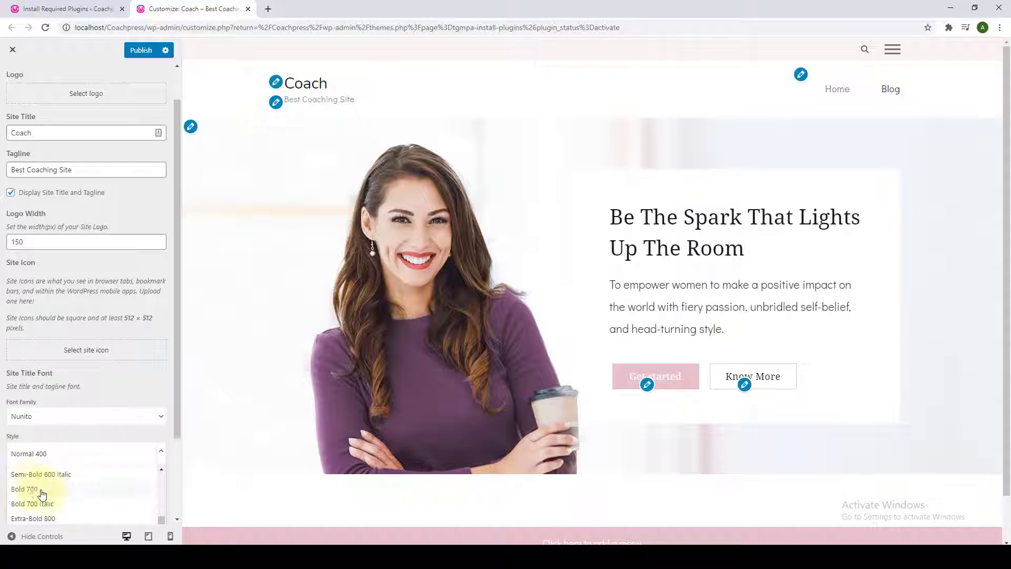
{"action": "scroll", "coordinate": [42, 493], "scroll_direction": "down", "scroll_amount": 1}
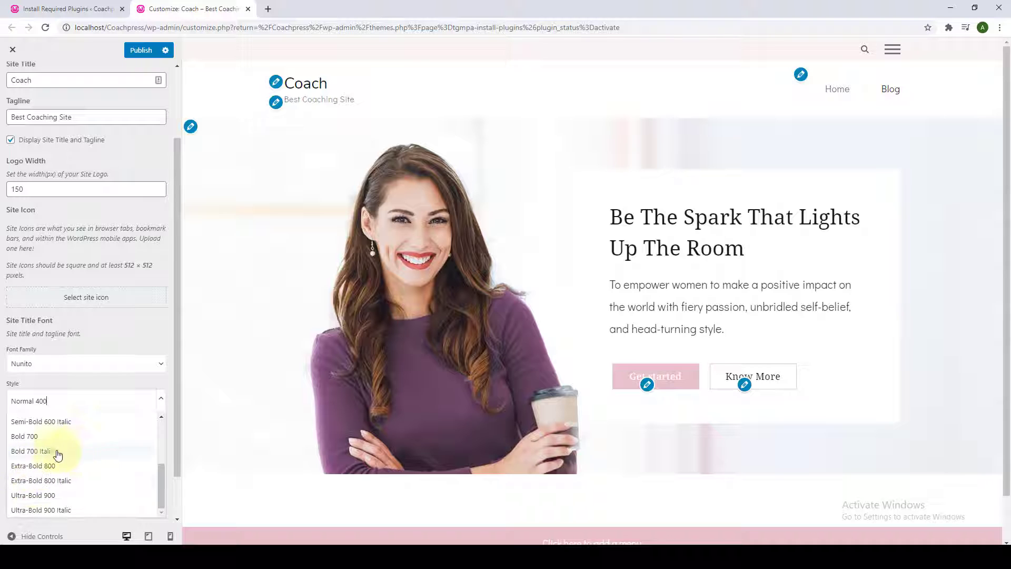
{"action": "left_click", "coordinate": [32, 494]}
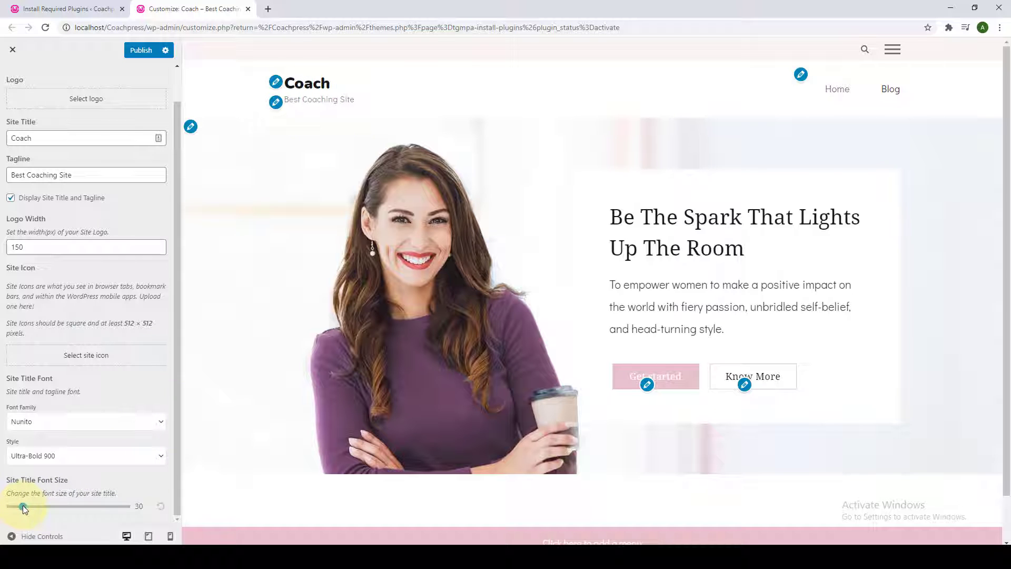
- Adjust the site title font size slider to 108
{"action": "left_click_drag", "start_coordinate": [21, 507], "coordinate": [14, 509]}
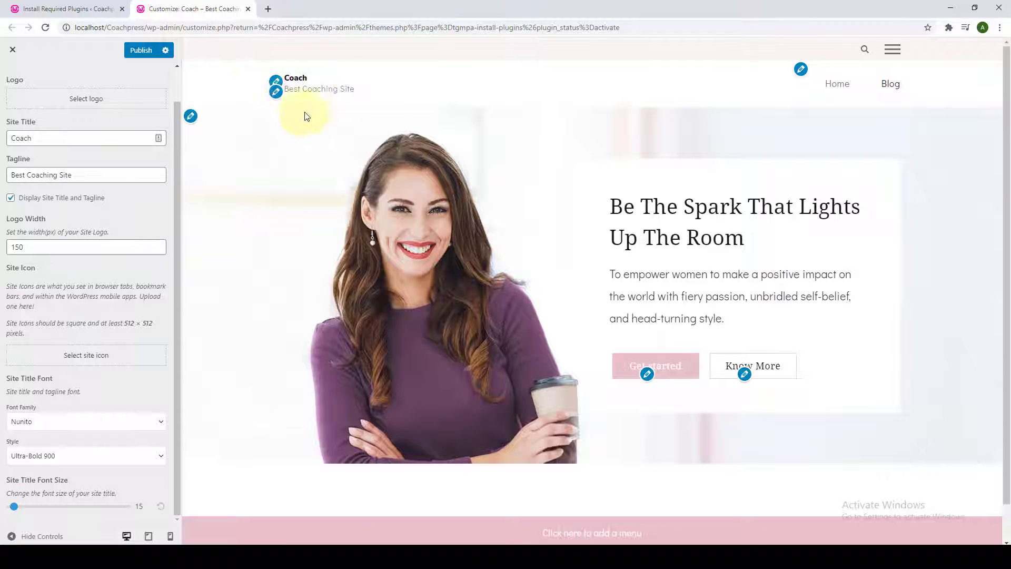
{"action": "left_click_drag", "start_coordinate": [14, 509], "coordinate": [69, 507]}
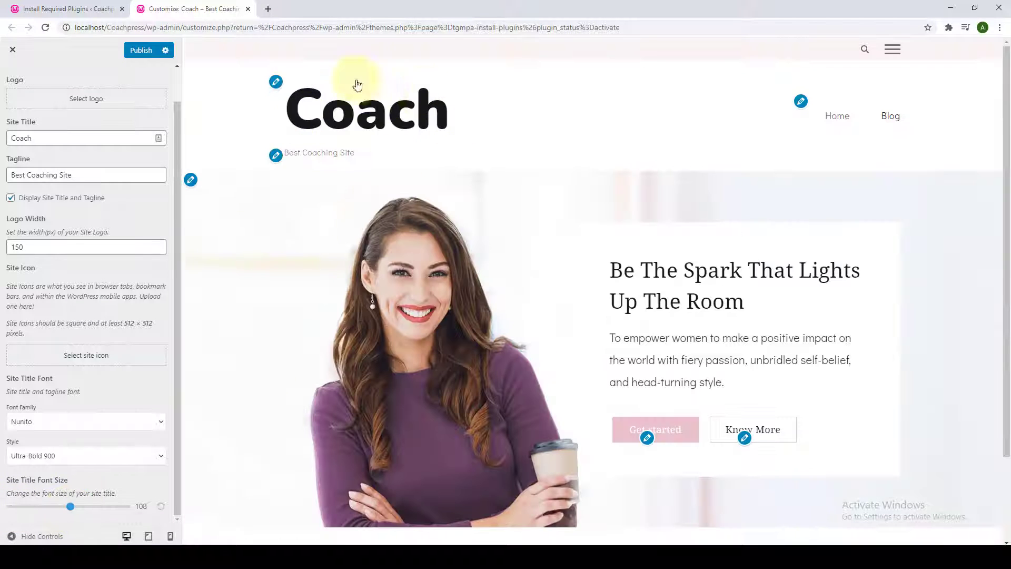
{"action": "scroll", "coordinate": [16, 240], "scroll_direction": "up", "scroll_amount": 1}
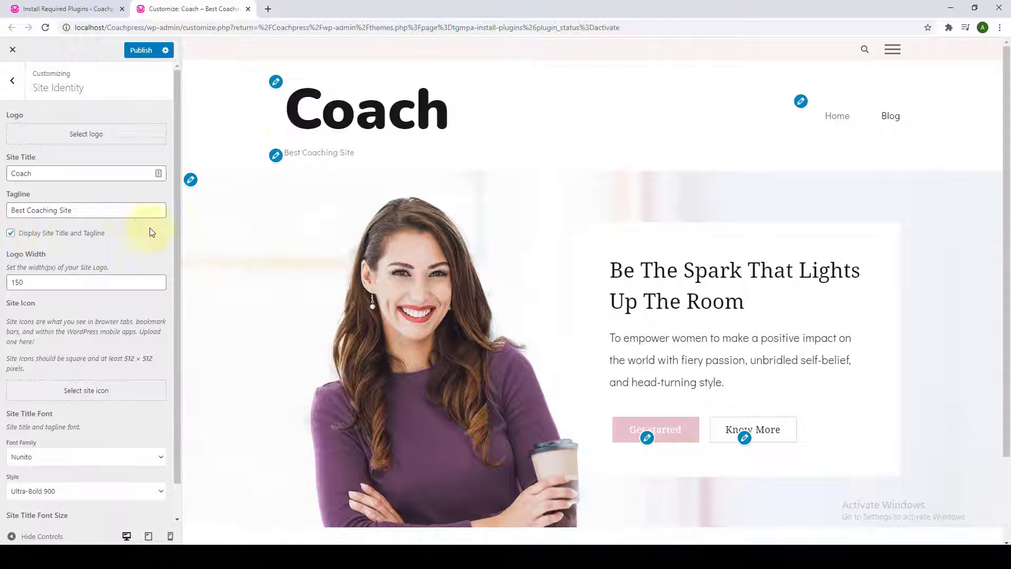
- Hide the site title and tagline and open the logo image picker
{"action": "left_click", "coordinate": [10, 234]}
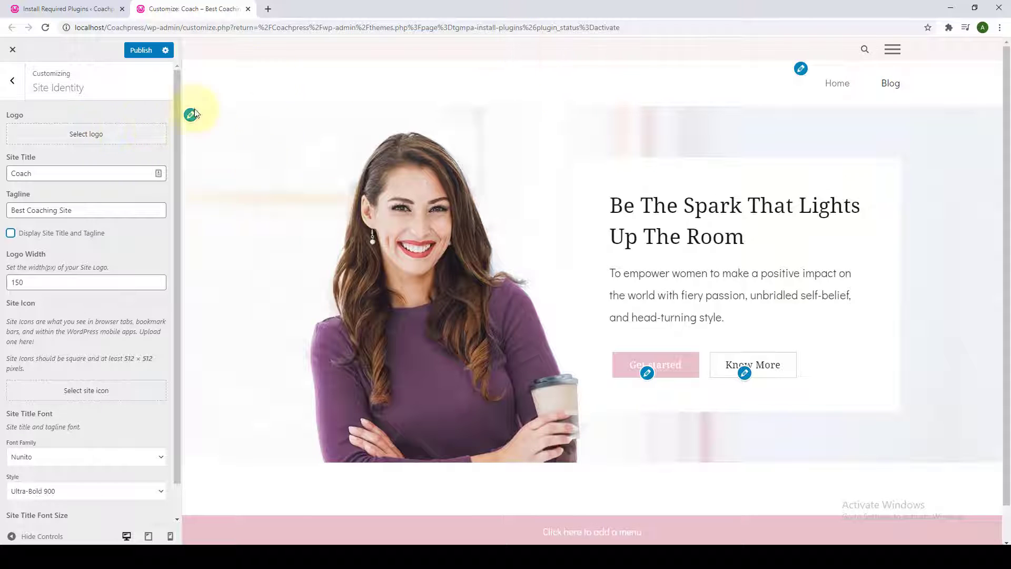
{"action": "left_click", "coordinate": [98, 136]}
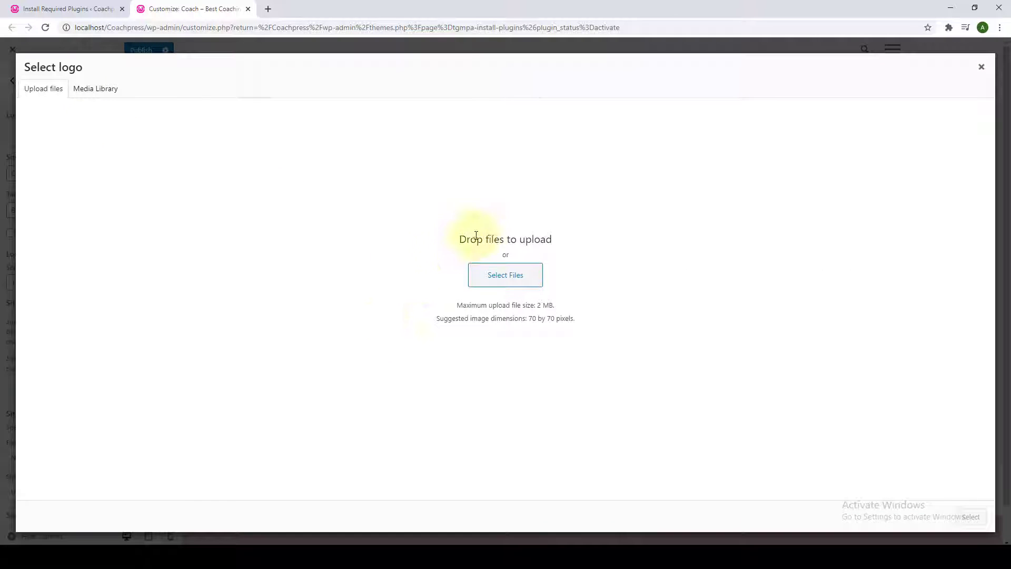
{"action": "left_click", "coordinate": [512, 267]}
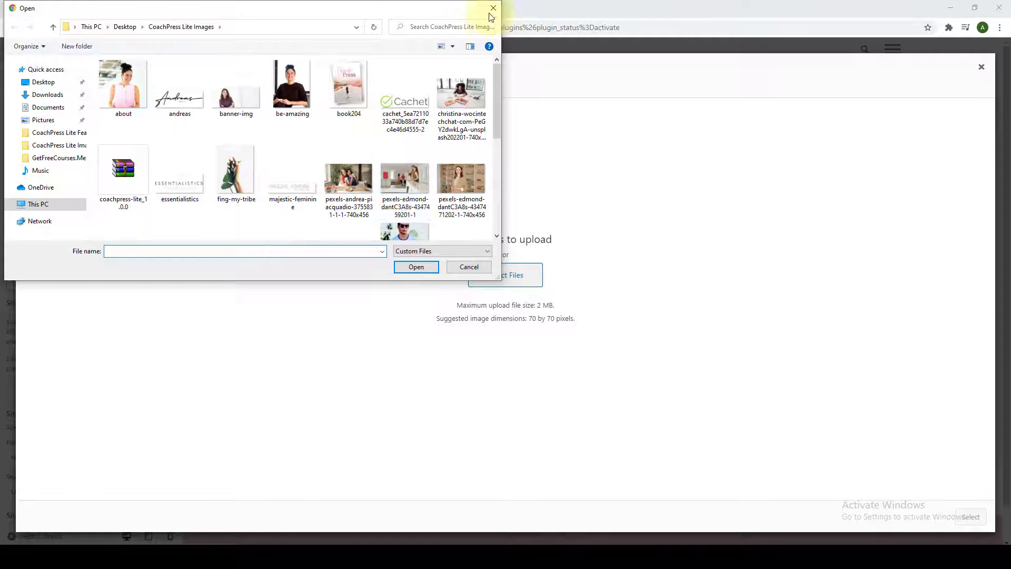
{"action": "left_click", "coordinate": [492, 9]}
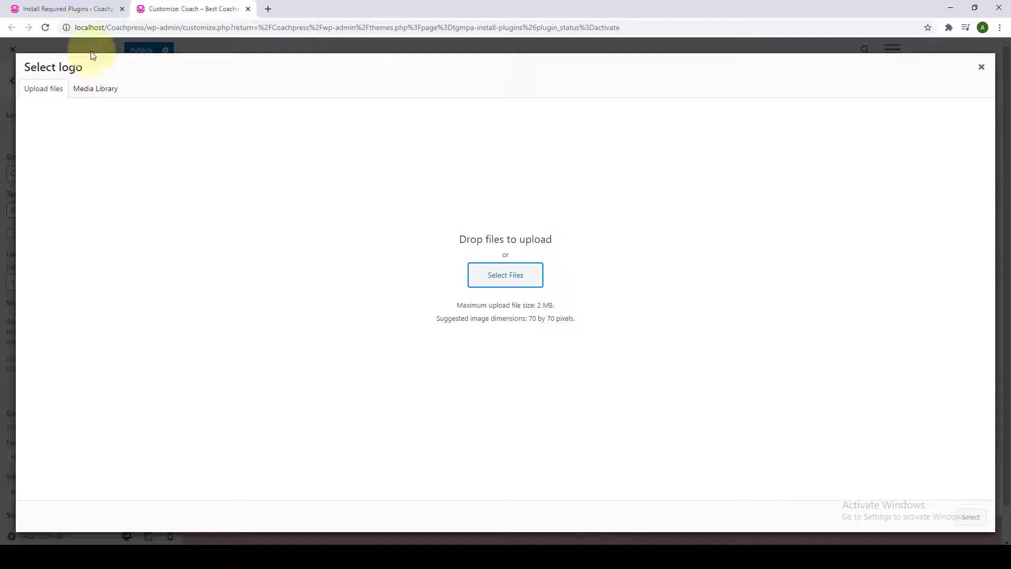
{"action": "left_click", "coordinate": [86, 98]}
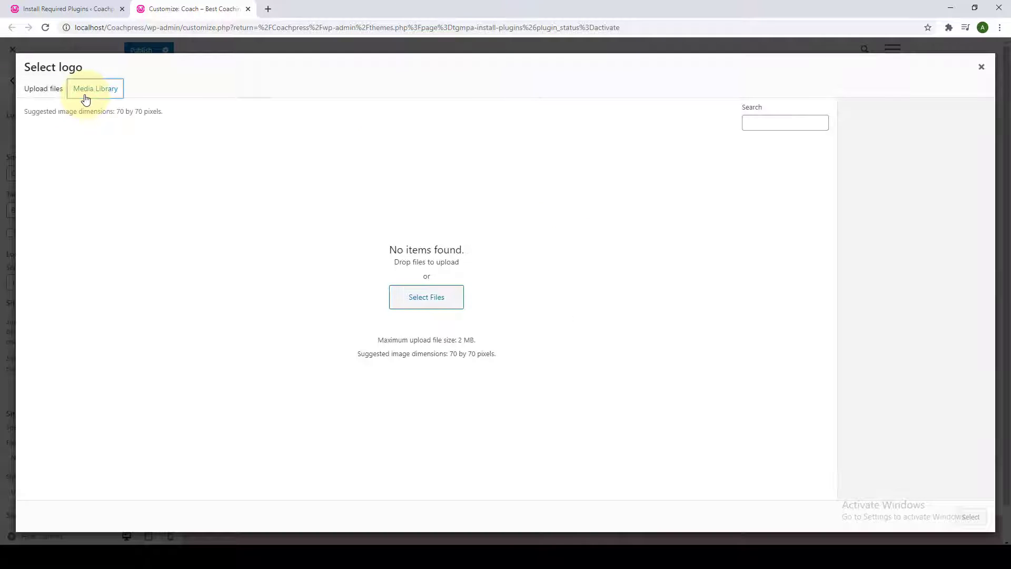
{"action": "left_click", "coordinate": [45, 89]}
- Upload the CoachPress Lite images and set the CoachPress logo, uncropped, as site logo
{"action": "left_click", "coordinate": [500, 275]}
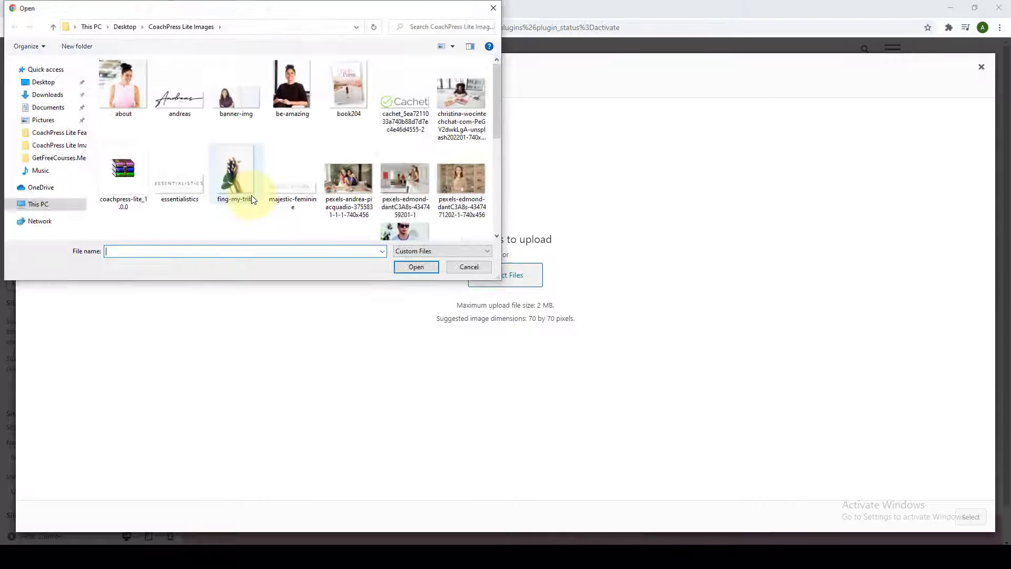
{"action": "left_click", "coordinate": [140, 108]}
{"action": "scroll", "coordinate": [295, 200], "scroll_direction": "down", "scroll_amount": 5}
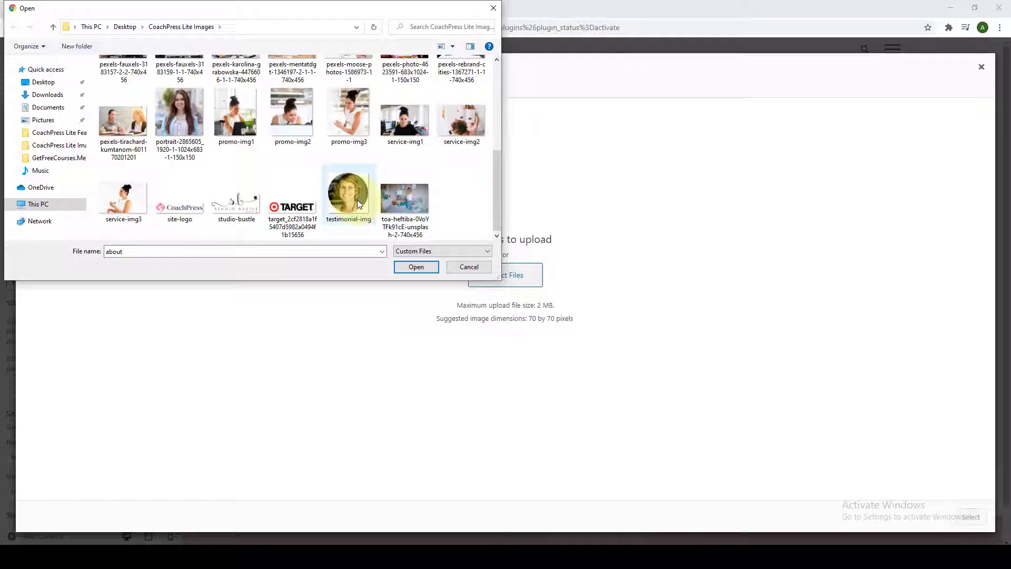
{"action": "left_click", "coordinate": [410, 204], "text": "shift"}
{"action": "left_click", "coordinate": [416, 267]}
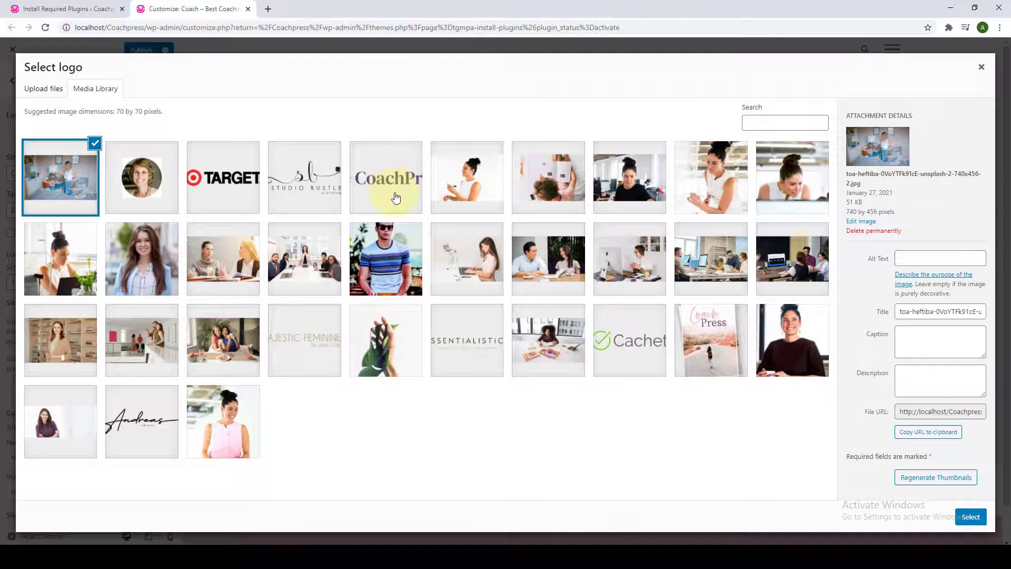
{"action": "left_click", "coordinate": [396, 198]}
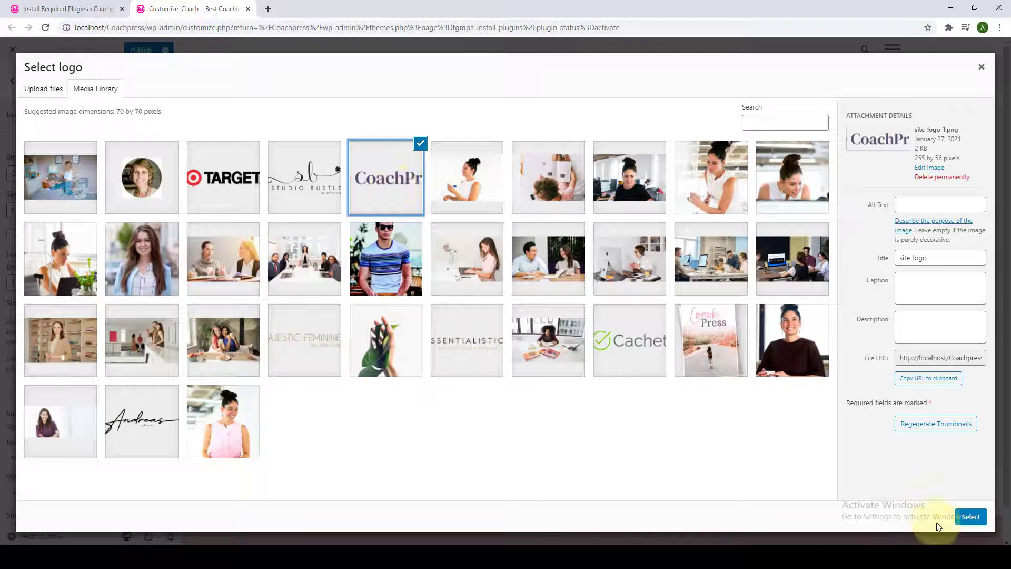
{"action": "left_click", "coordinate": [970, 516]}
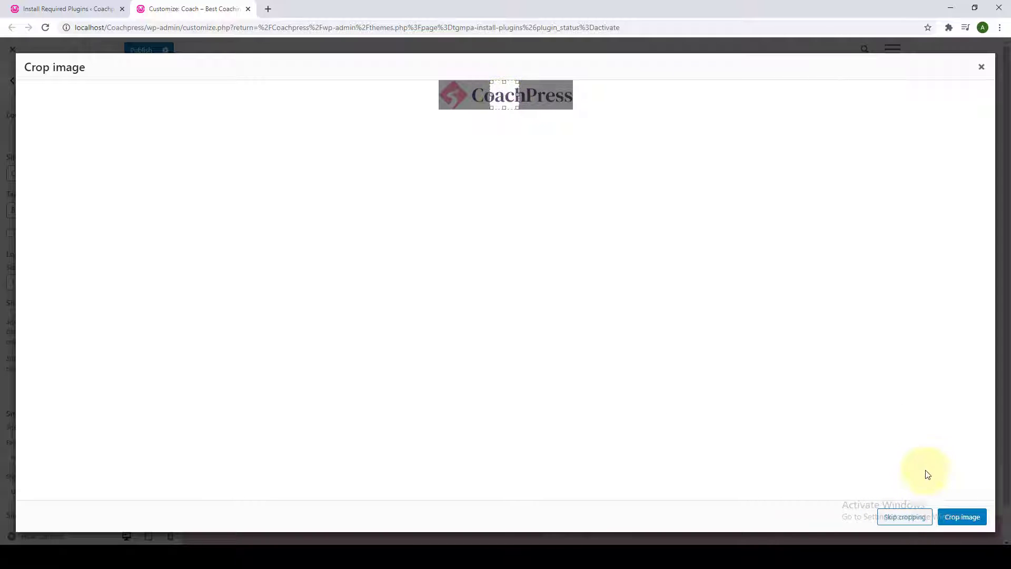
{"action": "left_click", "coordinate": [902, 519]}
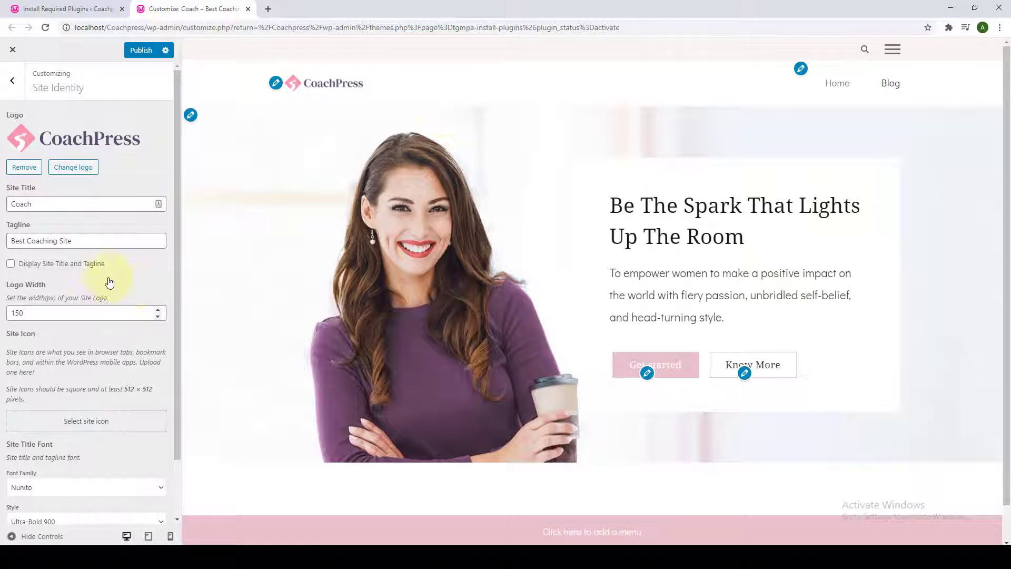
{"action": "scroll", "coordinate": [29, 310], "scroll_direction": "down", "scroll_amount": 1}
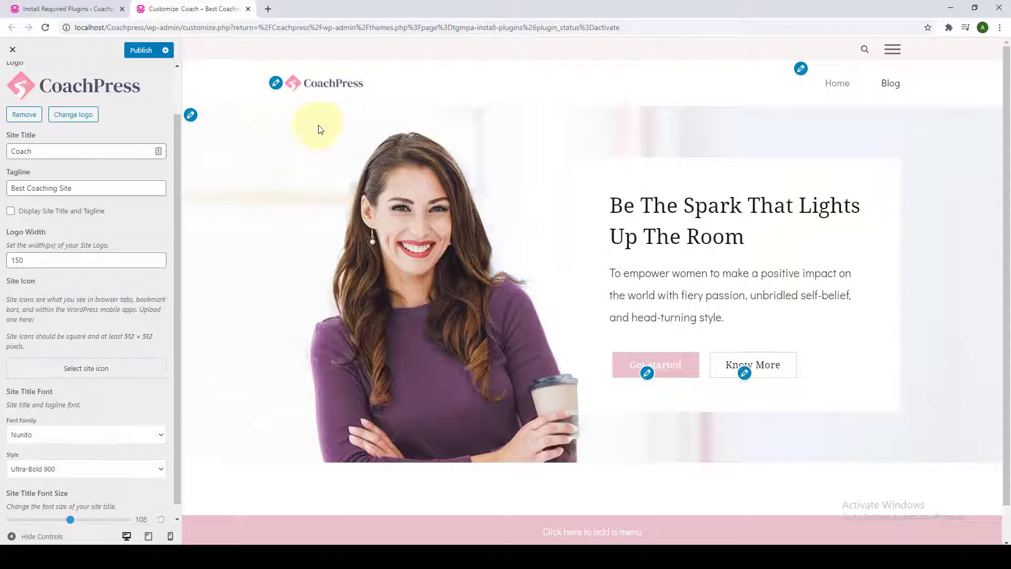
{"action": "double_click", "coordinate": [49, 262]}
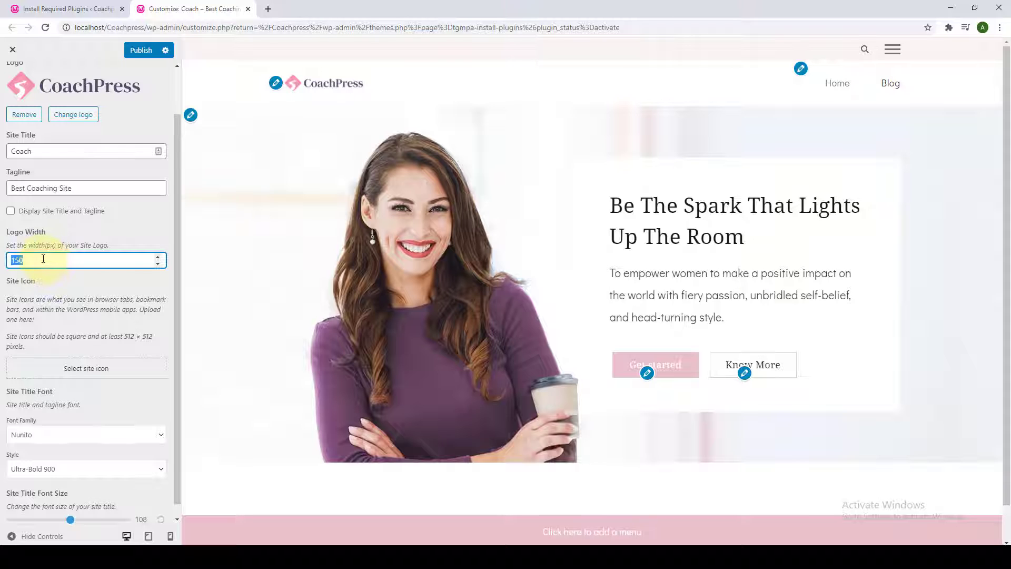
{"action": "type", "text": "300"}
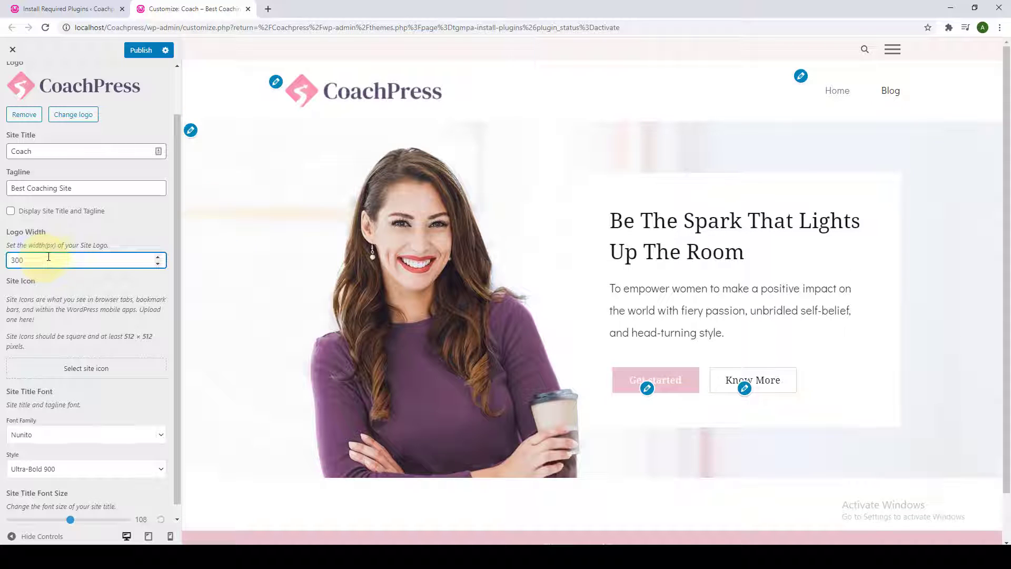
{"action": "left_click", "coordinate": [79, 278]}
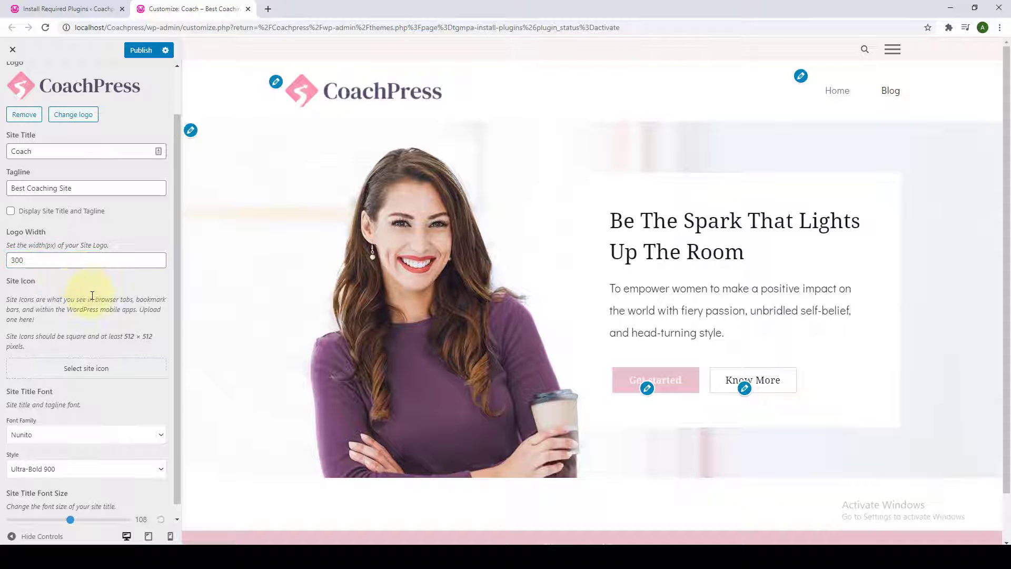
{"action": "scroll", "coordinate": [92, 295], "scroll_direction": "up", "scroll_amount": 2}
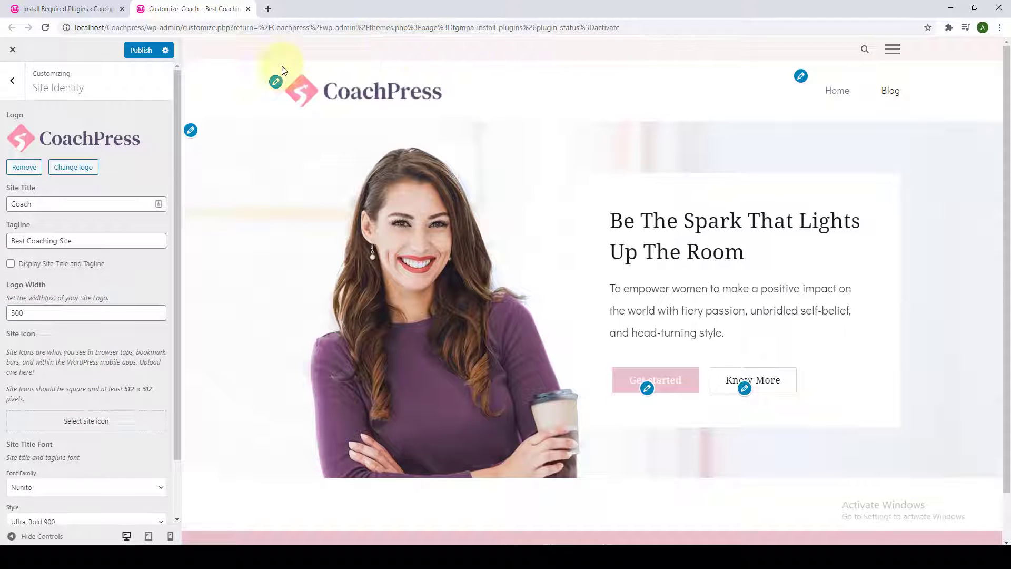
{"action": "scroll", "coordinate": [126, 350], "scroll_direction": "down", "scroll_amount": 2}
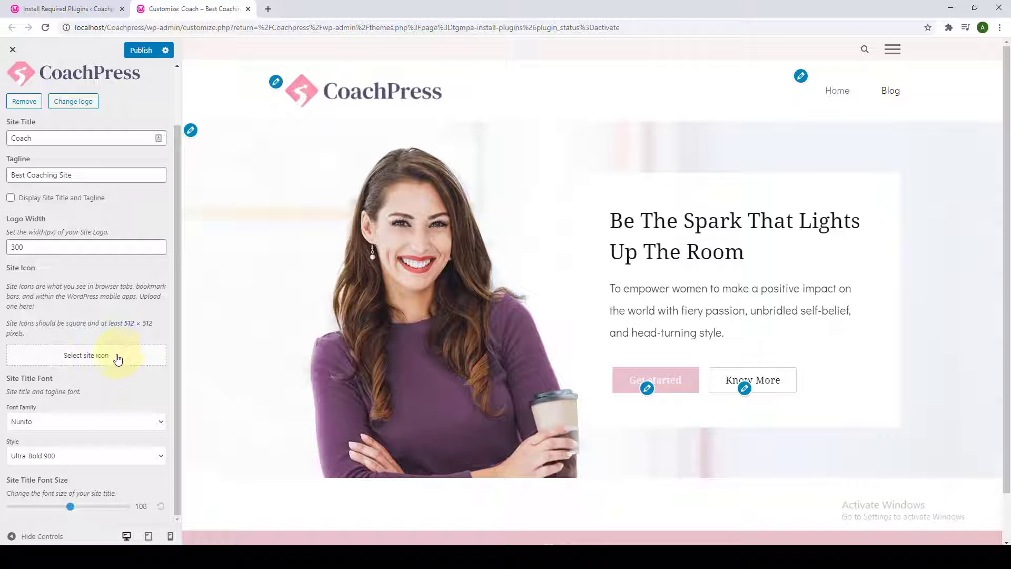
- Crop the pink CoachPress logo mark as the site icon and publish the change
{"action": "left_click", "coordinate": [86, 355]}
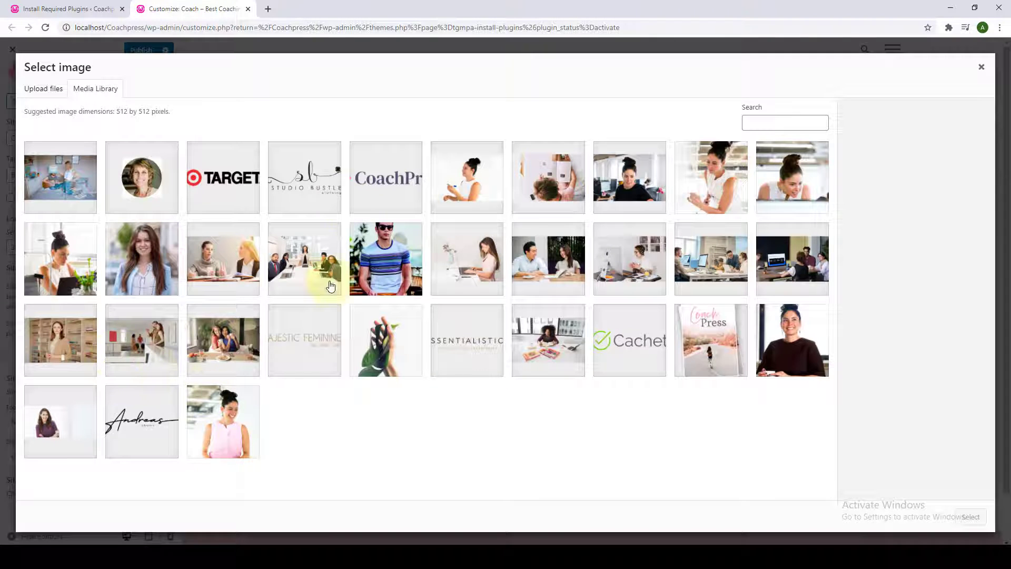
{"action": "left_click", "coordinate": [374, 171]}
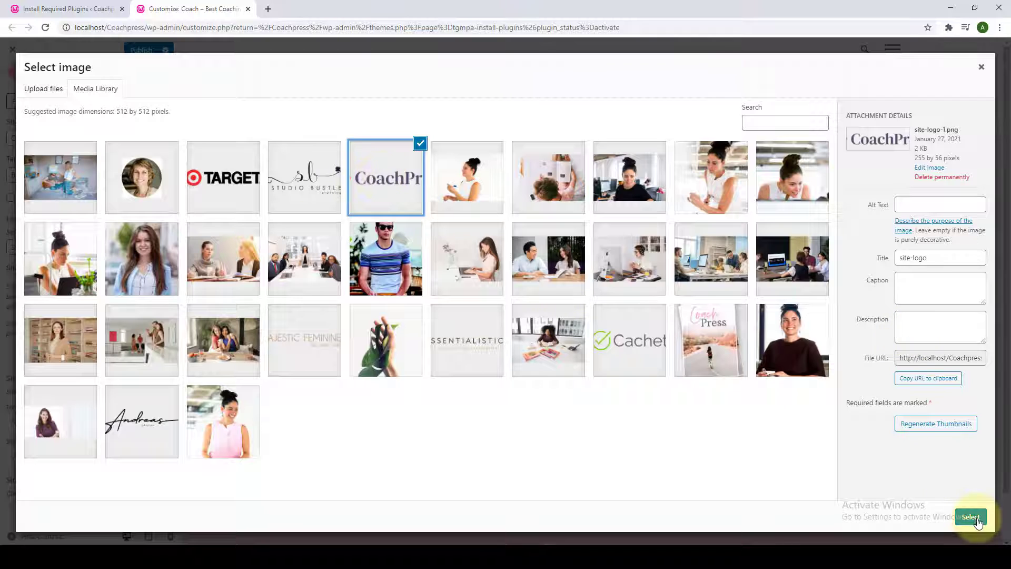
{"action": "left_click", "coordinate": [971, 516]}
{"action": "left_click_drag", "start_coordinate": [427, 90], "coordinate": [374, 101]}
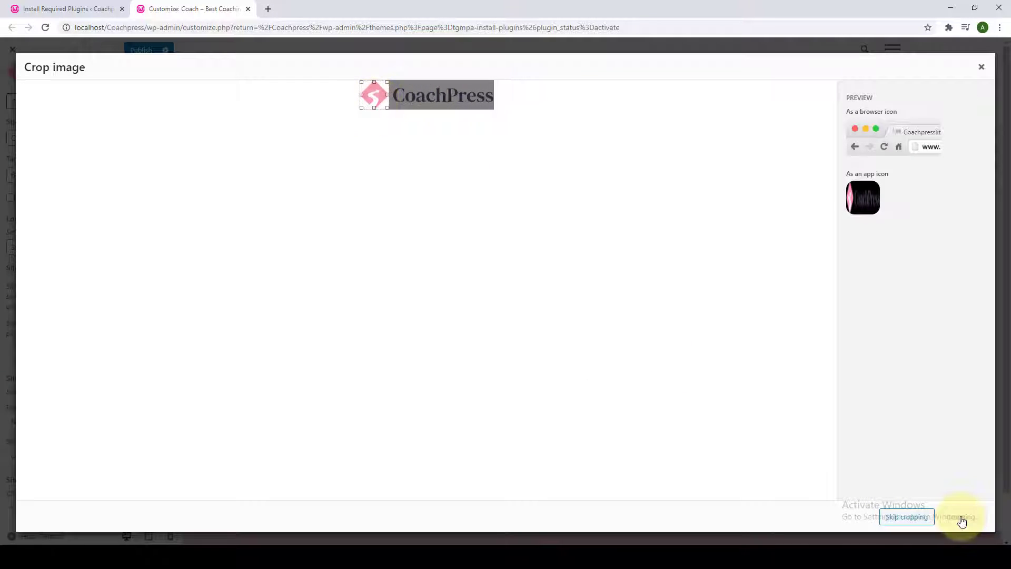
{"action": "left_click", "coordinate": [961, 517]}
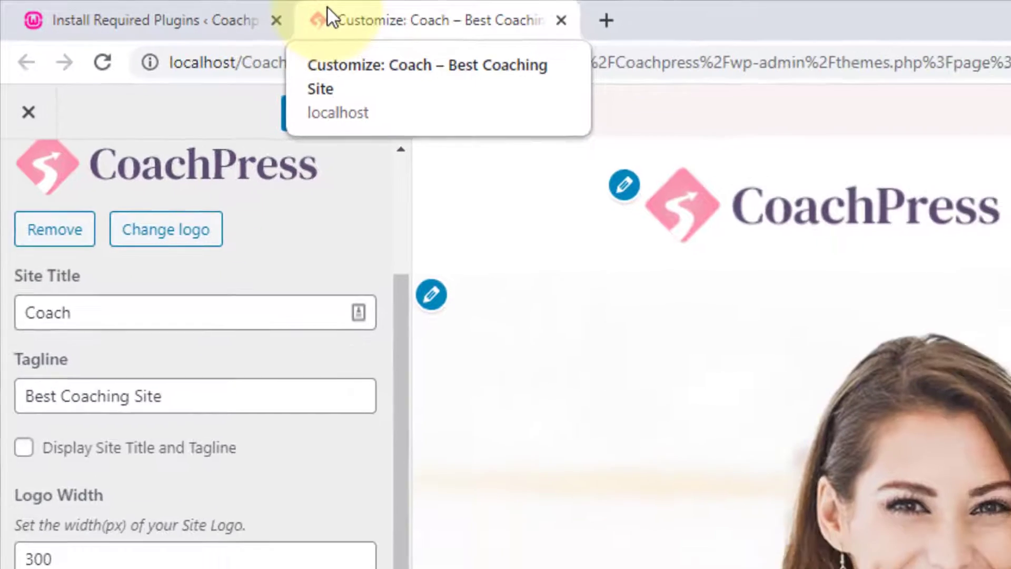
{"action": "left_click", "coordinate": [346, 132]}
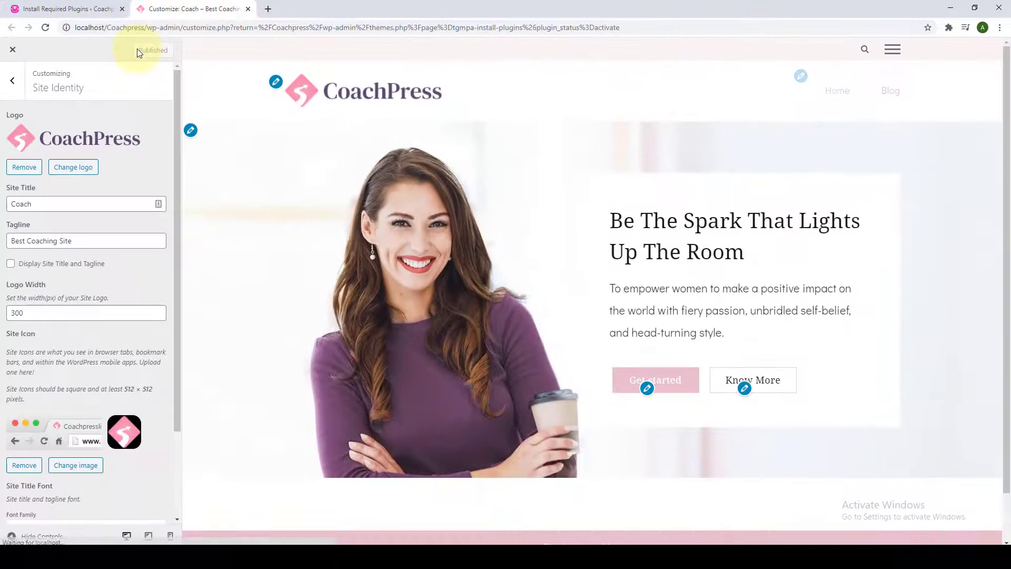
{"action": "left_click", "coordinate": [6, 84]}
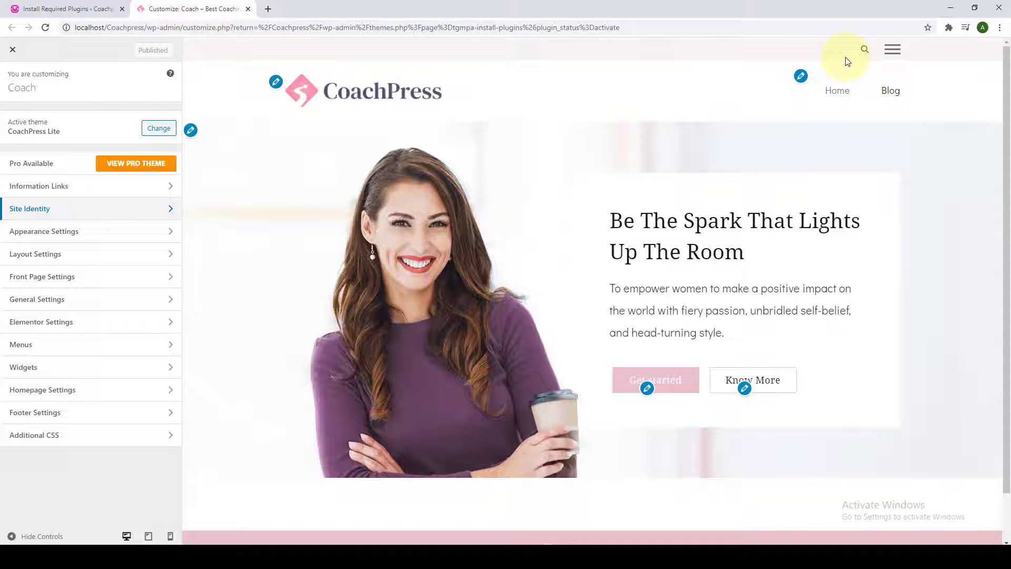
- Enable Social Links under General Settings > Social Media Settings
{"action": "left_click", "coordinate": [90, 308]}
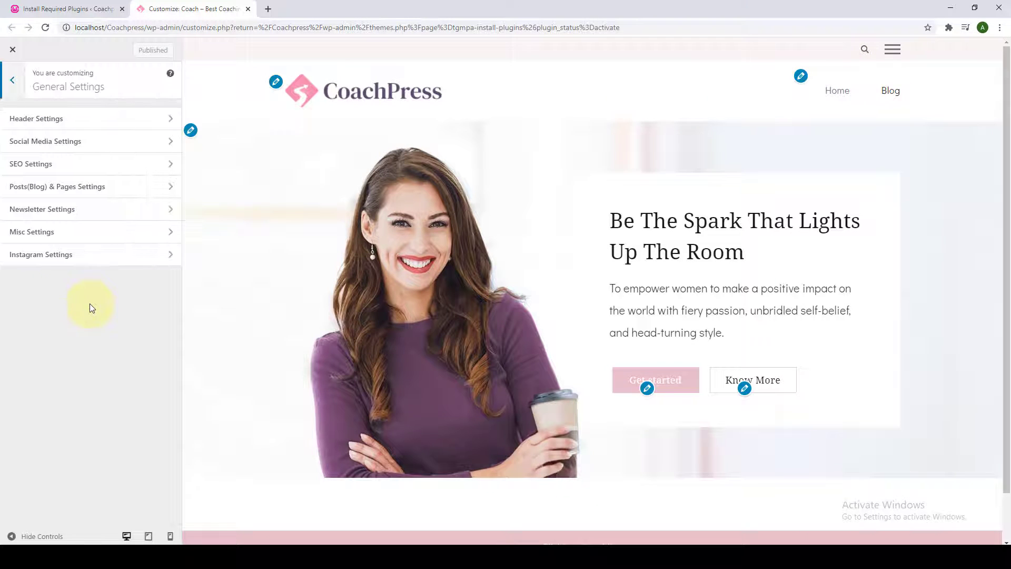
{"action": "left_click", "coordinate": [94, 152]}
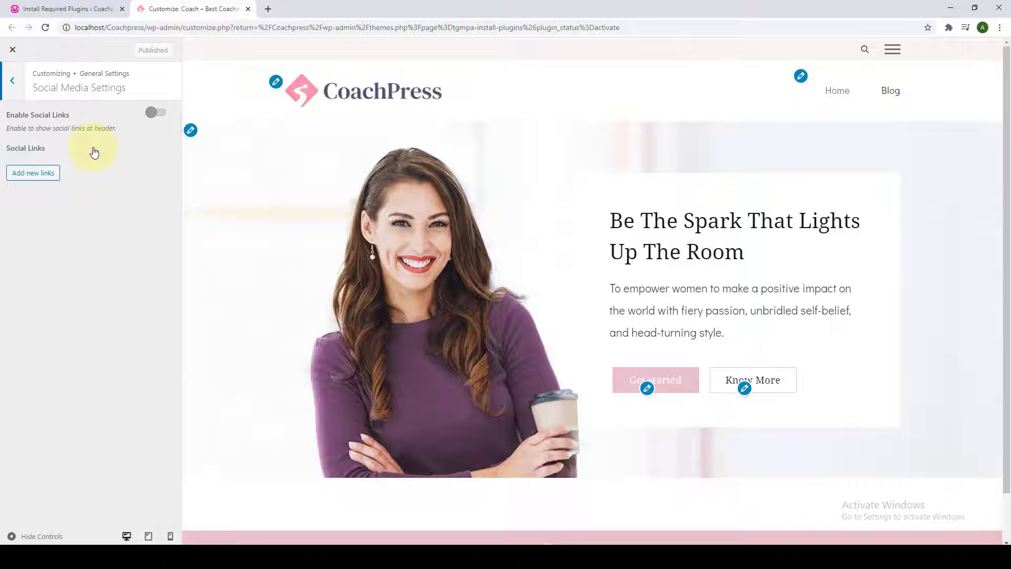
{"action": "left_click", "coordinate": [157, 113]}
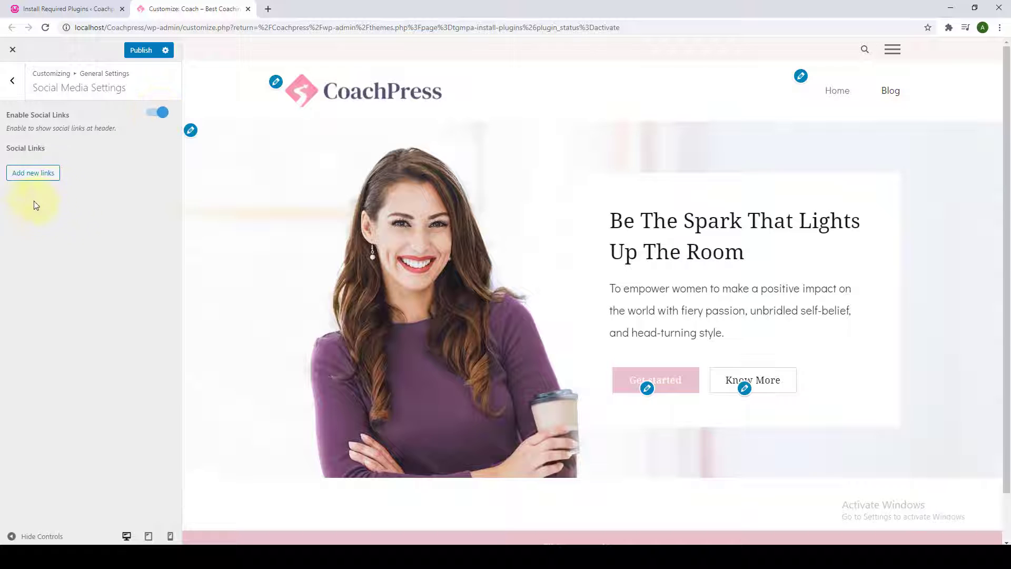
- Add a Facebook link with the fab fa-facebook icon and address facebook.com
{"action": "left_click", "coordinate": [45, 175]}
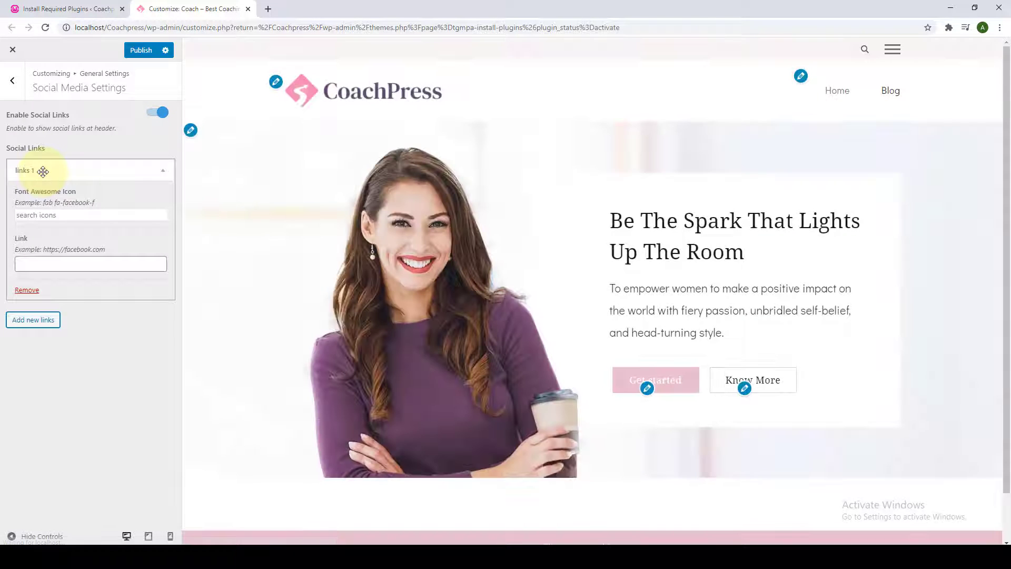
{"action": "left_click", "coordinate": [53, 214]}
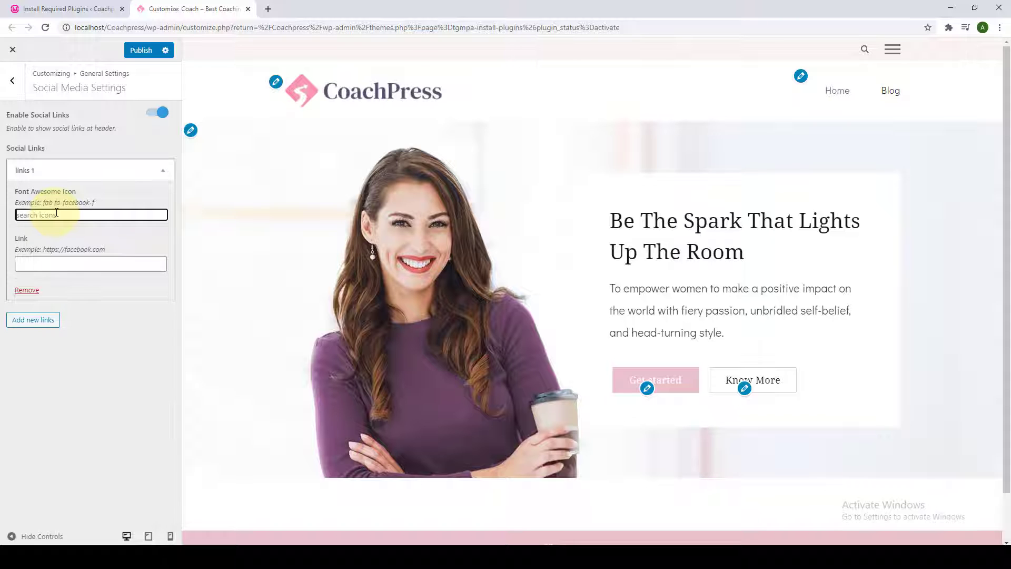
{"action": "type", "text": "f"}
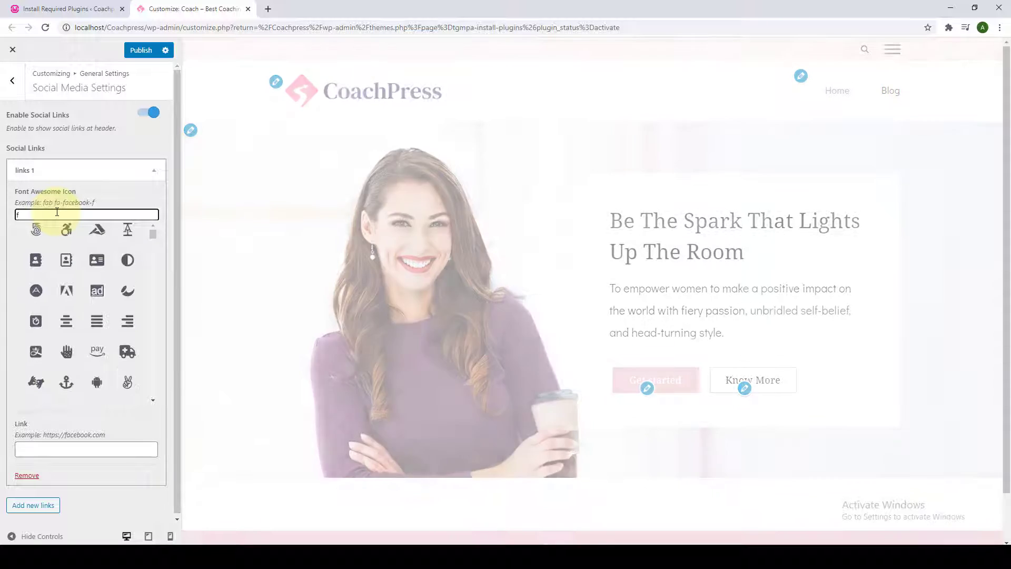
{"action": "type", "text": "ac"}
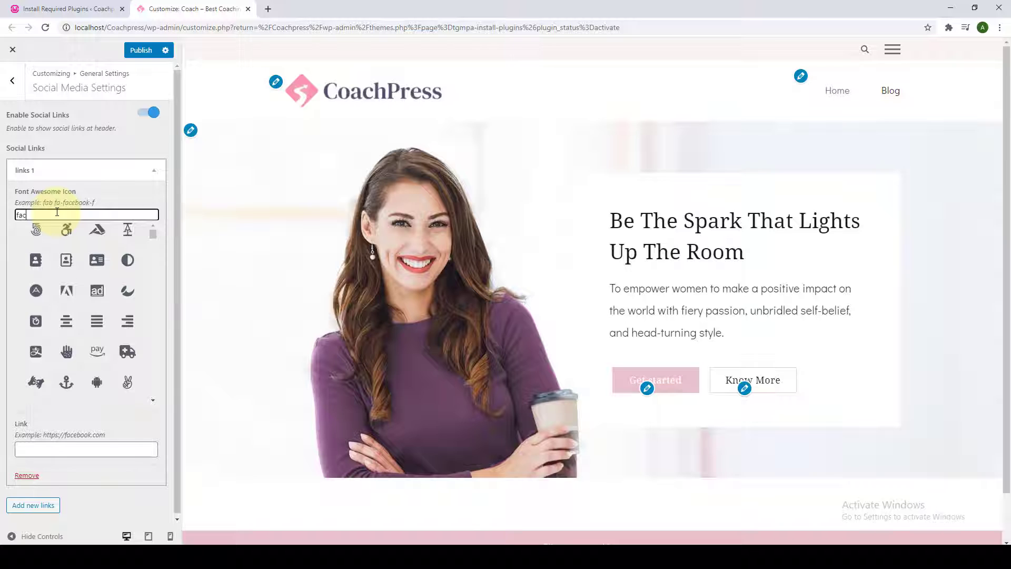
{"action": "type", "text": "e"}
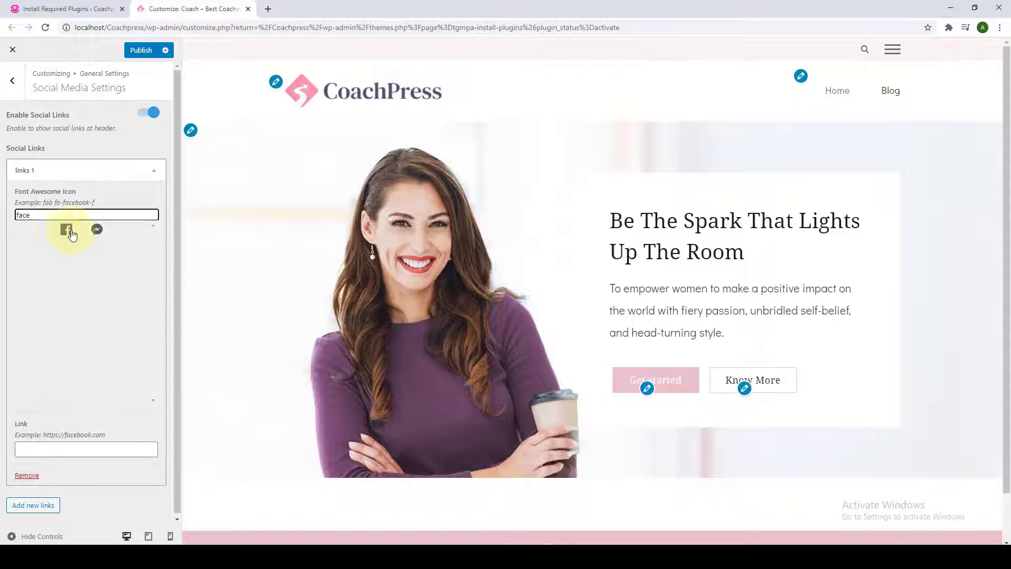
{"action": "left_click", "coordinate": [69, 231]}
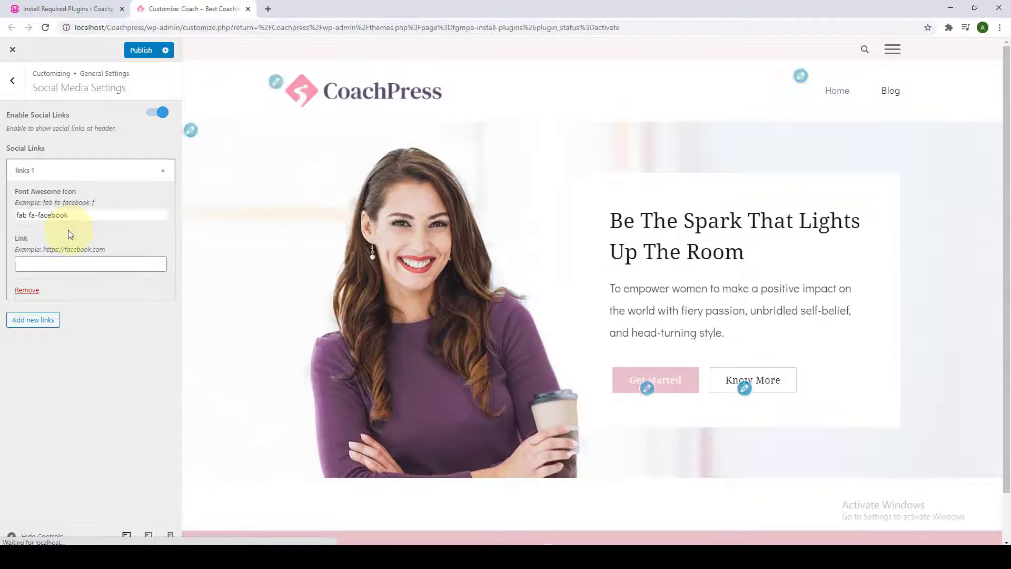
{"action": "left_click", "coordinate": [63, 265]}
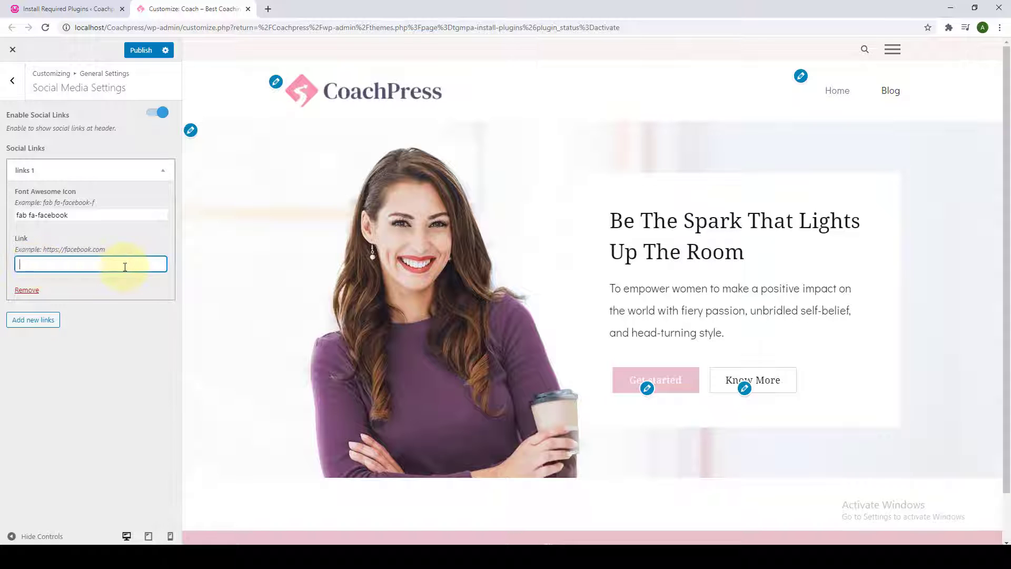
{"action": "type", "text": "facebook.com"}
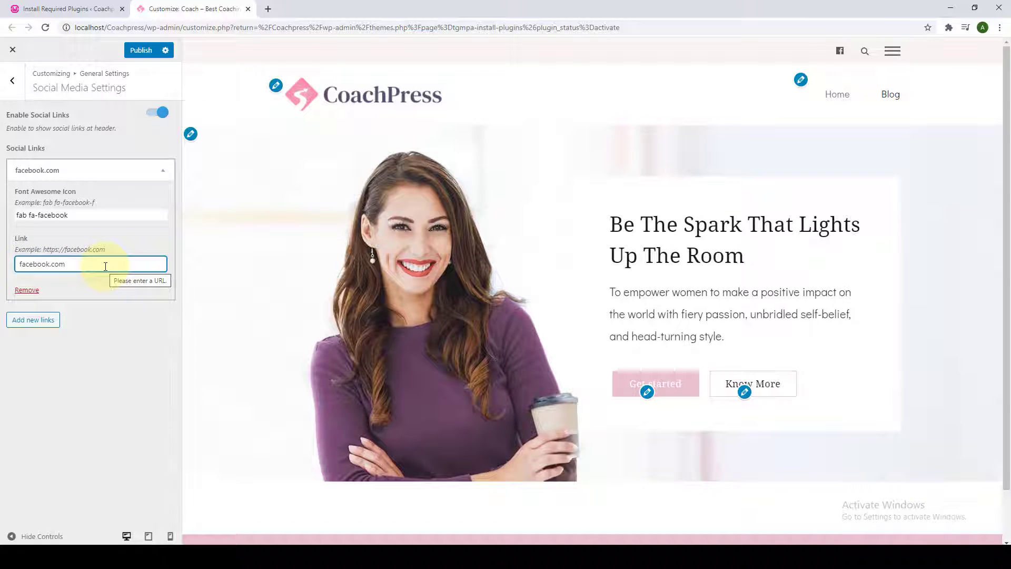
{"action": "triple_click", "coordinate": [105, 266]}
{"action": "left_click", "coordinate": [105, 266]}
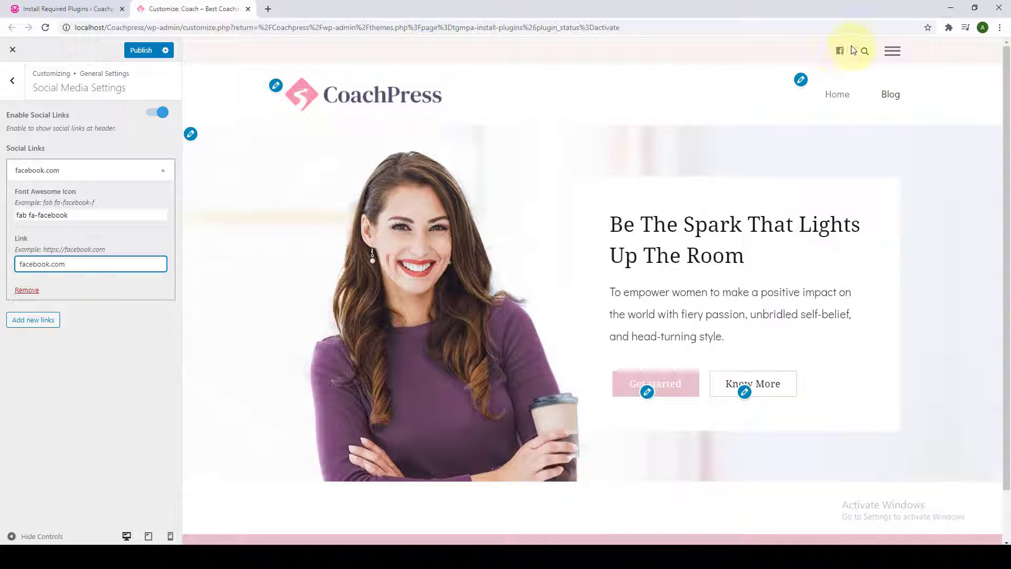
- Add an Instagram link with the Instagram icon and profile address
{"action": "left_click", "coordinate": [31, 321]}
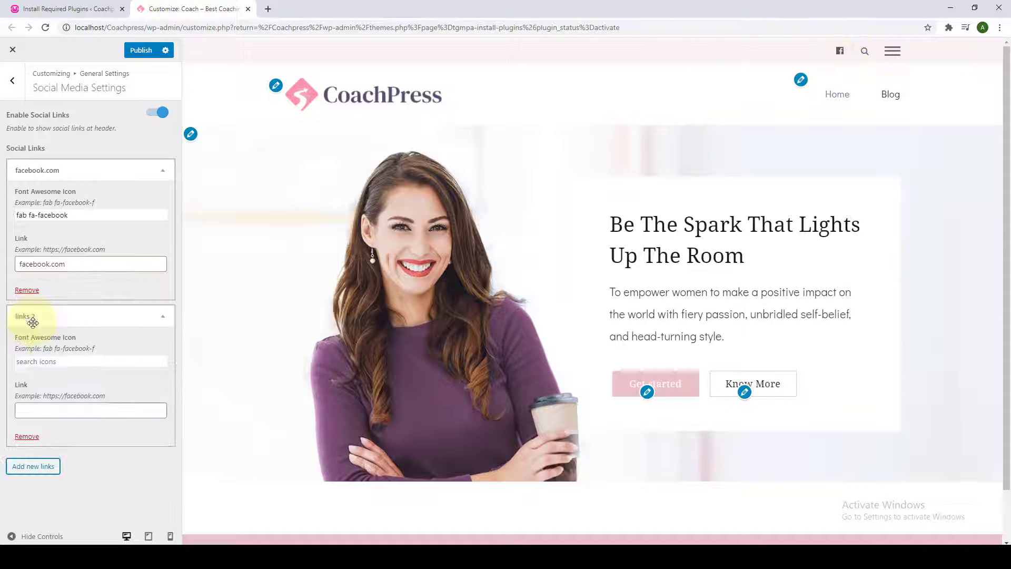
{"action": "left_click", "coordinate": [57, 362]}
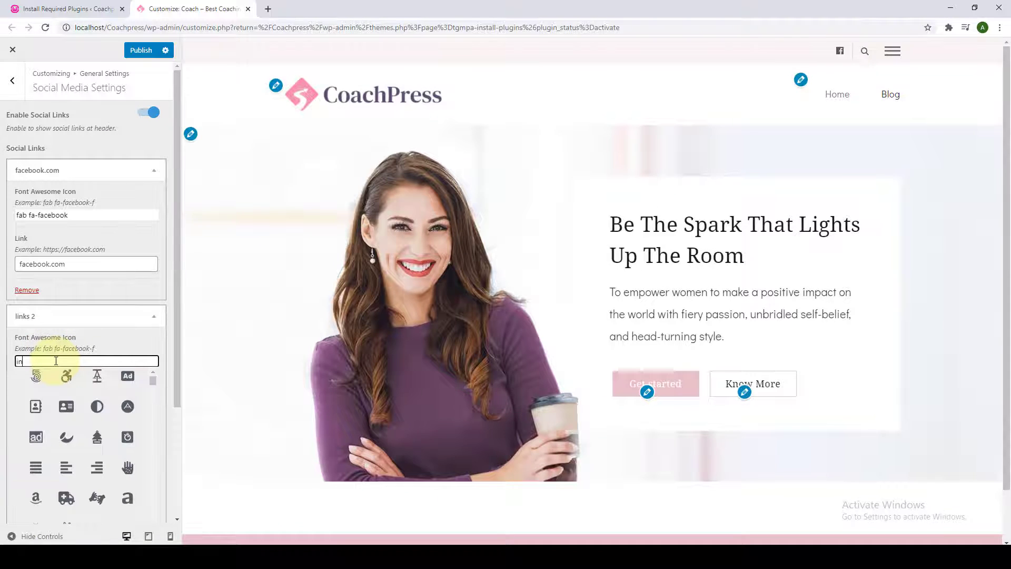
{"action": "type", "text": "instagram"}
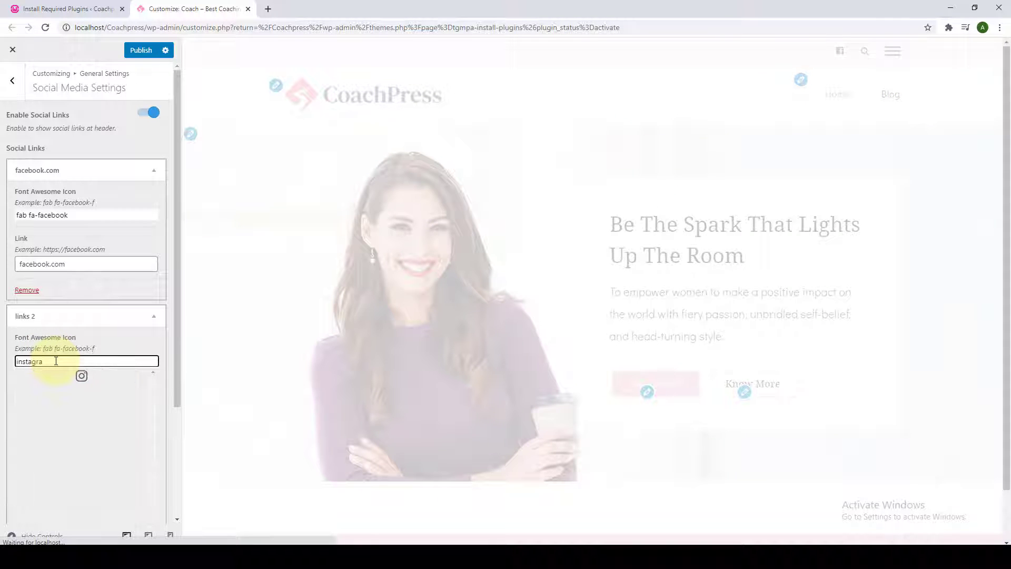
{"action": "left_click", "coordinate": [82, 376]}
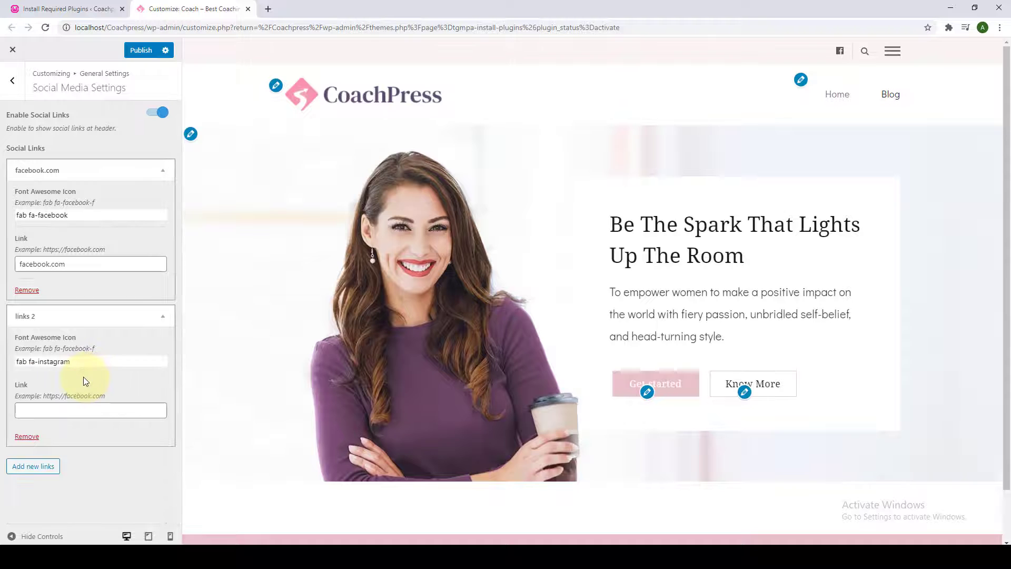
{"action": "left_click", "coordinate": [75, 413]}
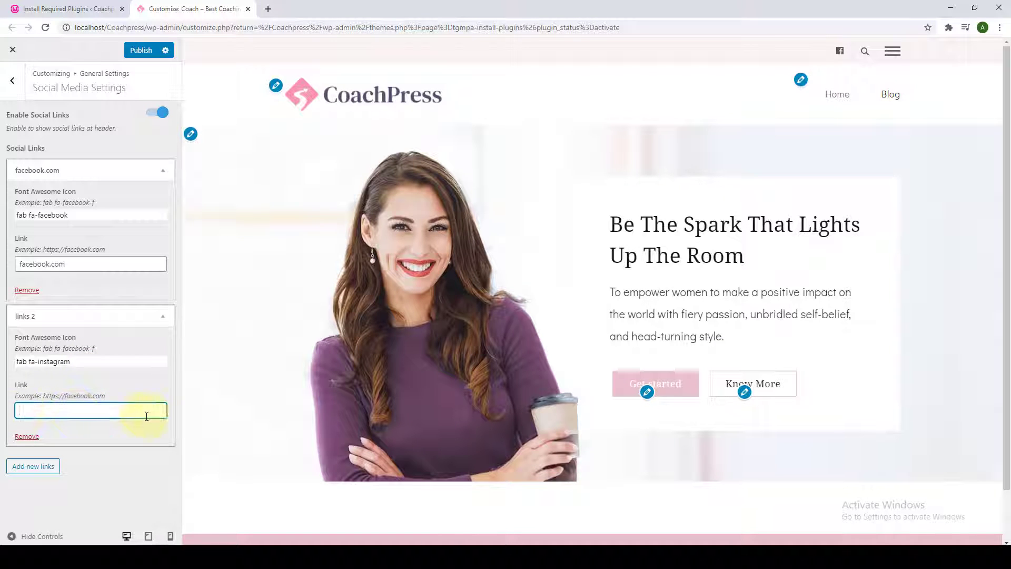
{"action": "type", "text": "https://www.instagram.com/_blossomthemes/"}
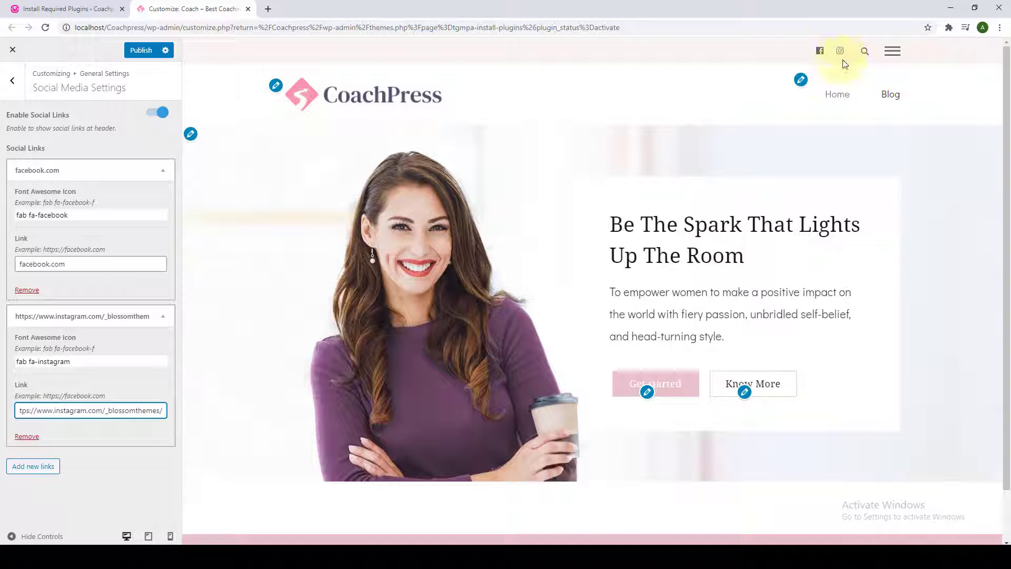
- Add the LinkedIn and remaining link entries, then publish the social links
{"action": "left_click", "coordinate": [33, 466]}
{"action": "left_click", "coordinate": [33, 501]}
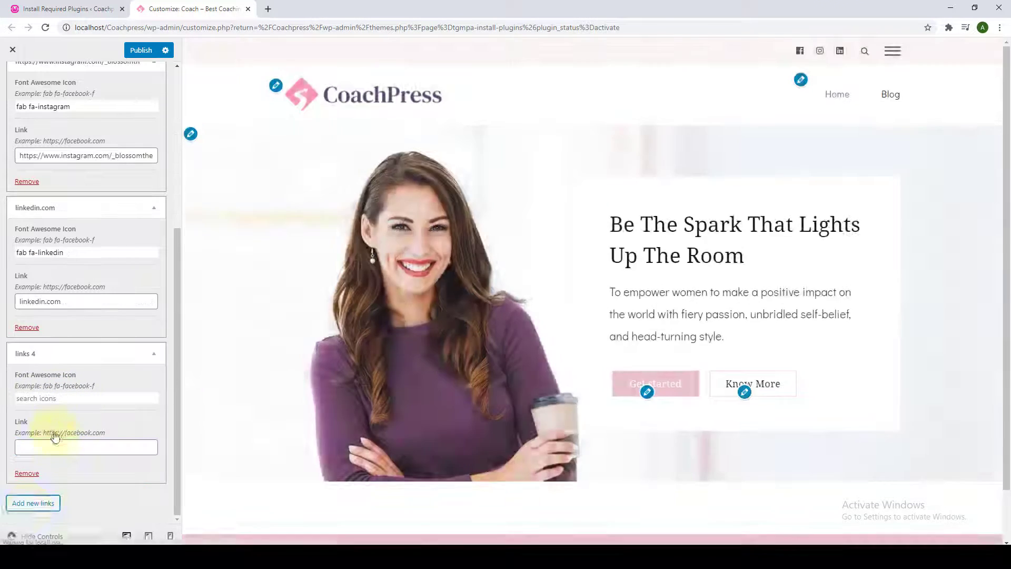
{"action": "left_click", "coordinate": [46, 398]}
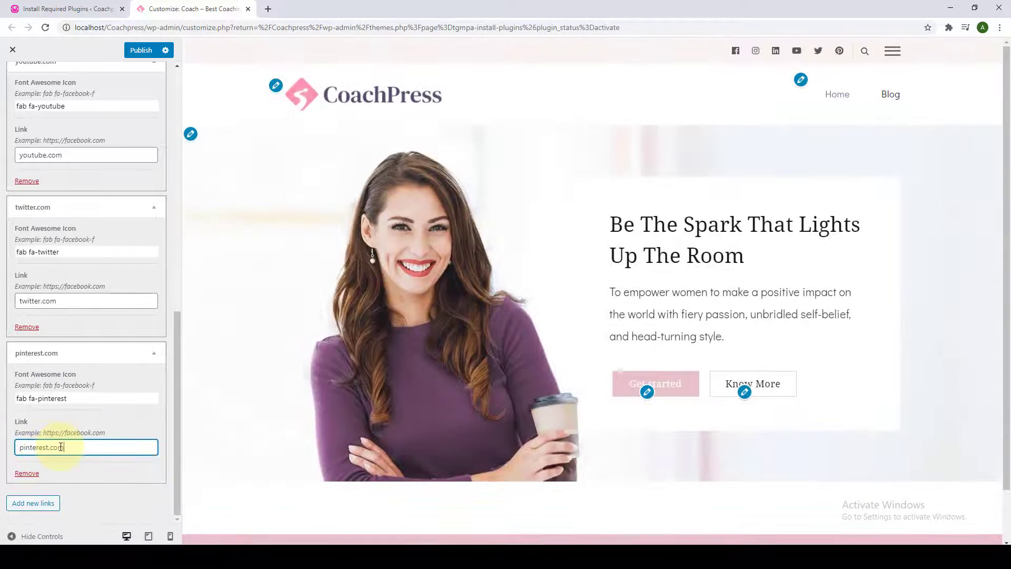
{"action": "scroll", "coordinate": [63, 449], "scroll_direction": "up", "scroll_amount": 2}
{"action": "scroll", "coordinate": [65, 446], "scroll_direction": "up", "scroll_amount": 5}
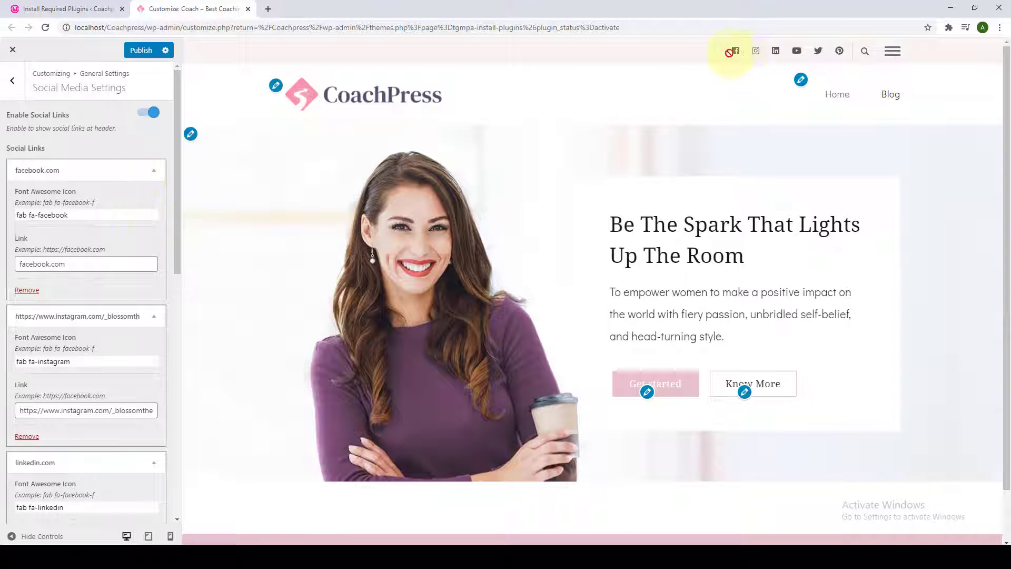
{"action": "left_click", "coordinate": [142, 50]}
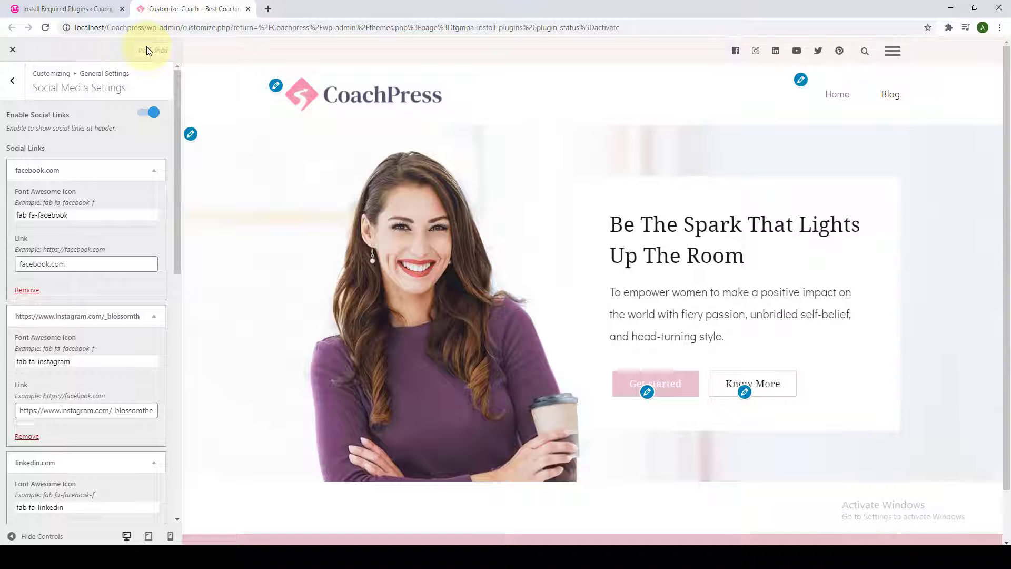
- Exit the Customizer and view the Install Required Plugins page with all plugins activated
{"action": "left_click", "coordinate": [8, 95]}
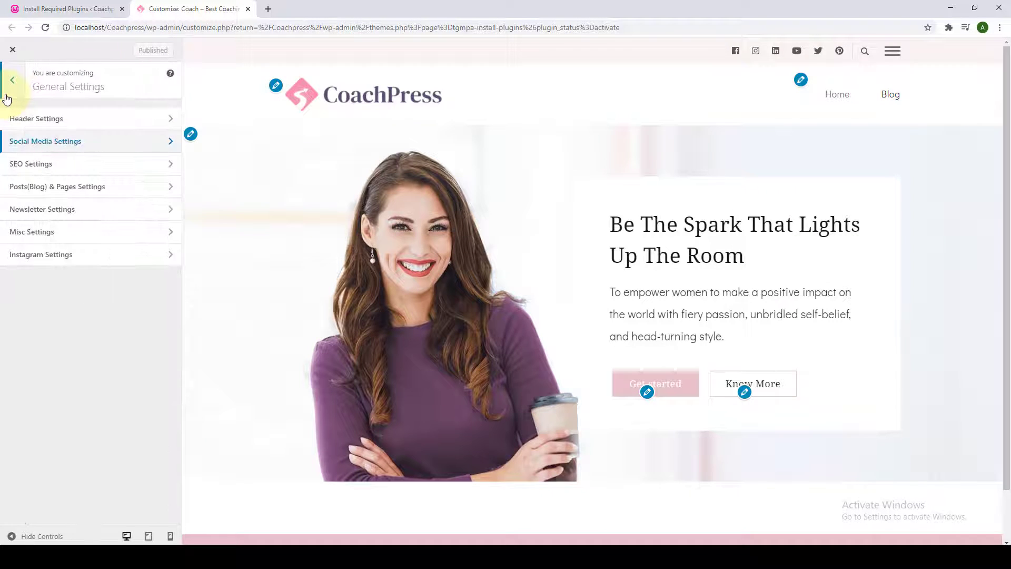
{"action": "left_click", "coordinate": [7, 98]}
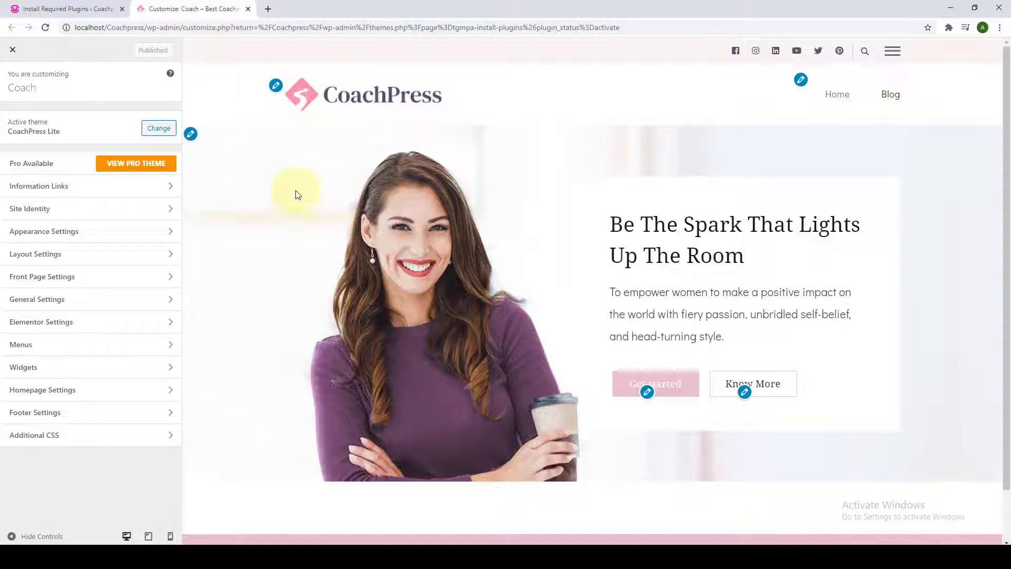
{"action": "left_click", "coordinate": [70, 7]}
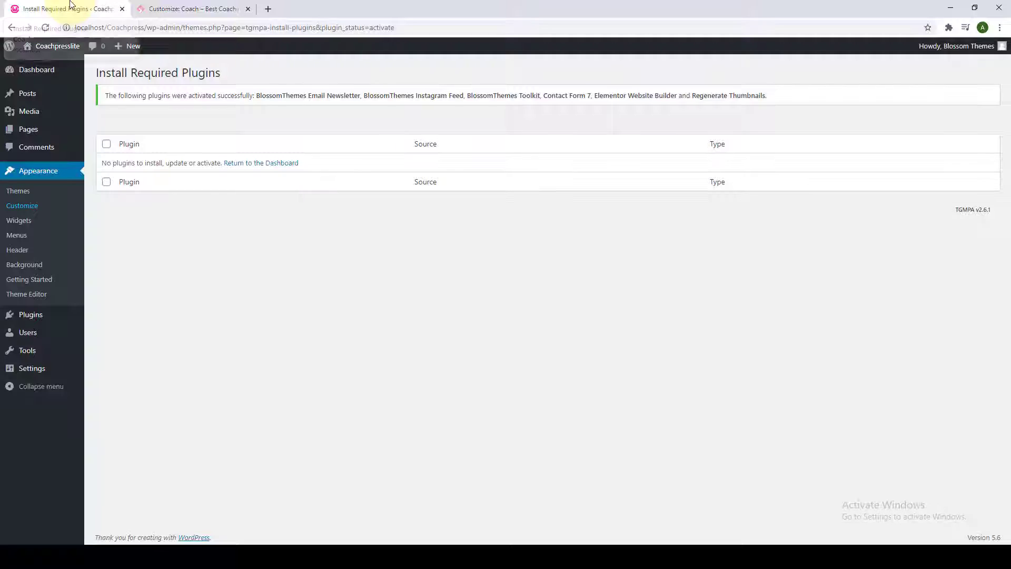
- Start a new blank post from the Dashboard and dismiss the block editor welcome tour
{"action": "left_click", "coordinate": [269, 163]}
{"action": "mouse_move", "coordinate": [27, 131]}
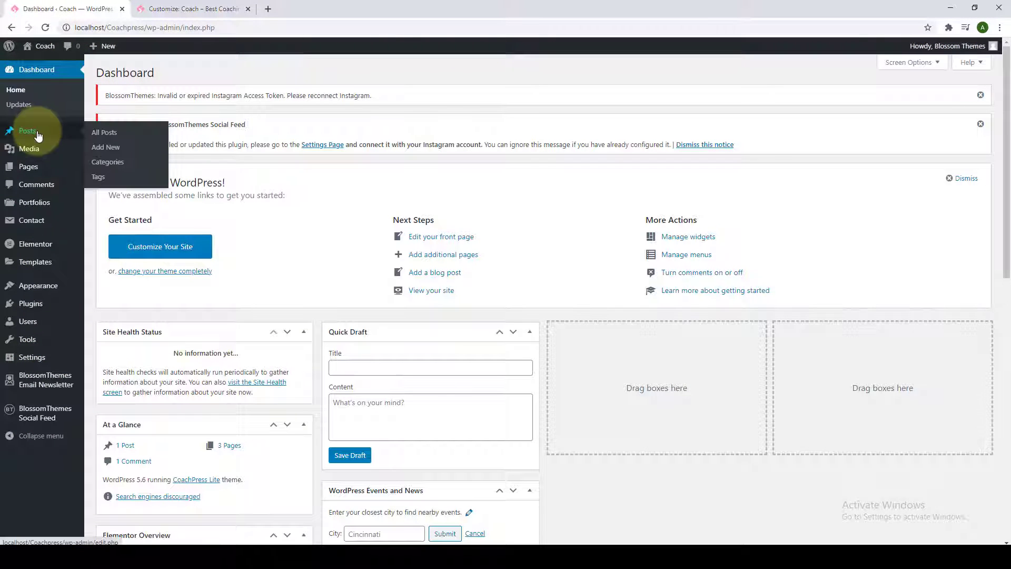
{"action": "left_click", "coordinate": [113, 150]}
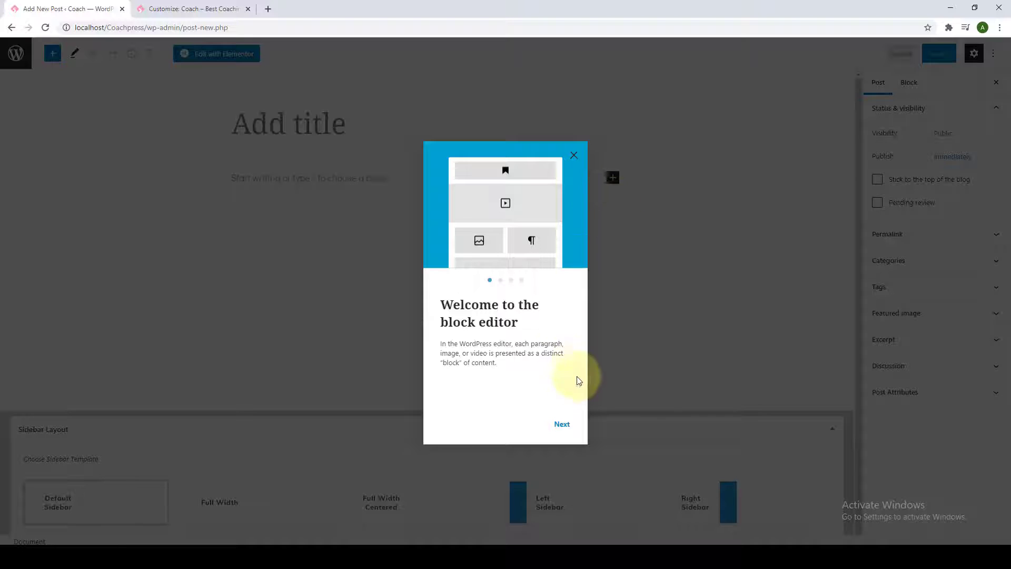
{"action": "left_click", "coordinate": [566, 130]}
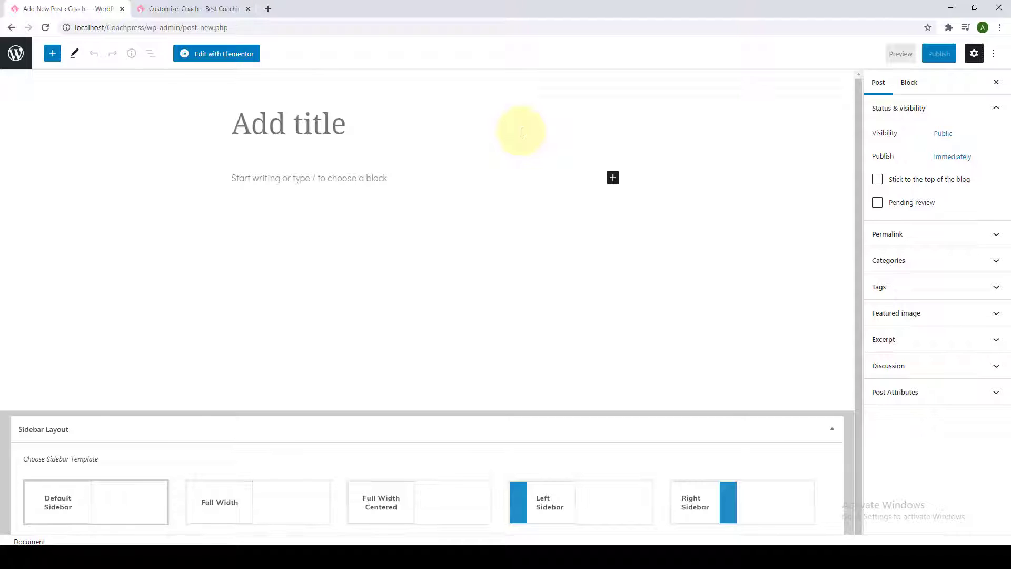
{"action": "left_click", "coordinate": [321, 134]}
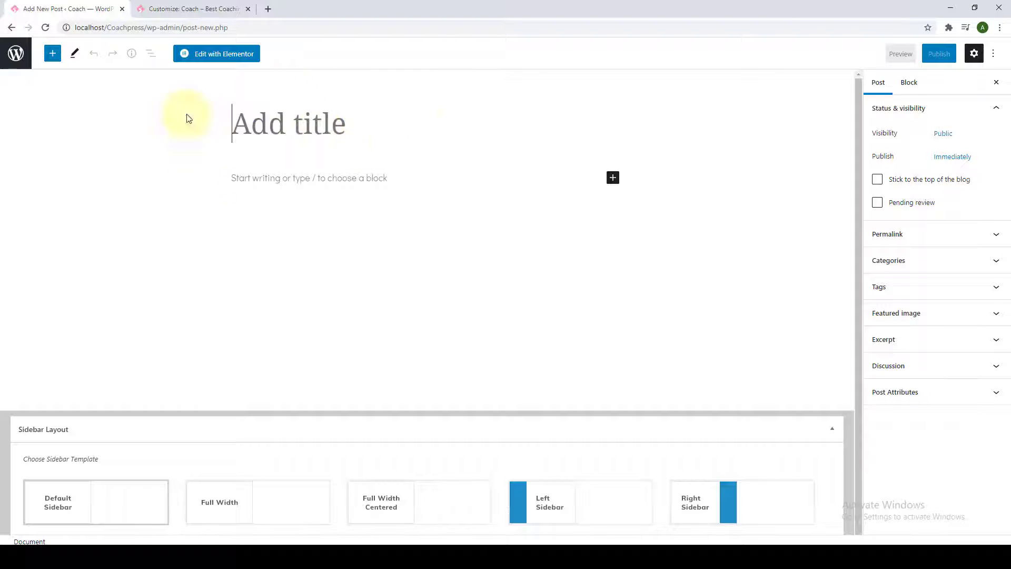
{"action": "left_click", "coordinate": [282, 177]}
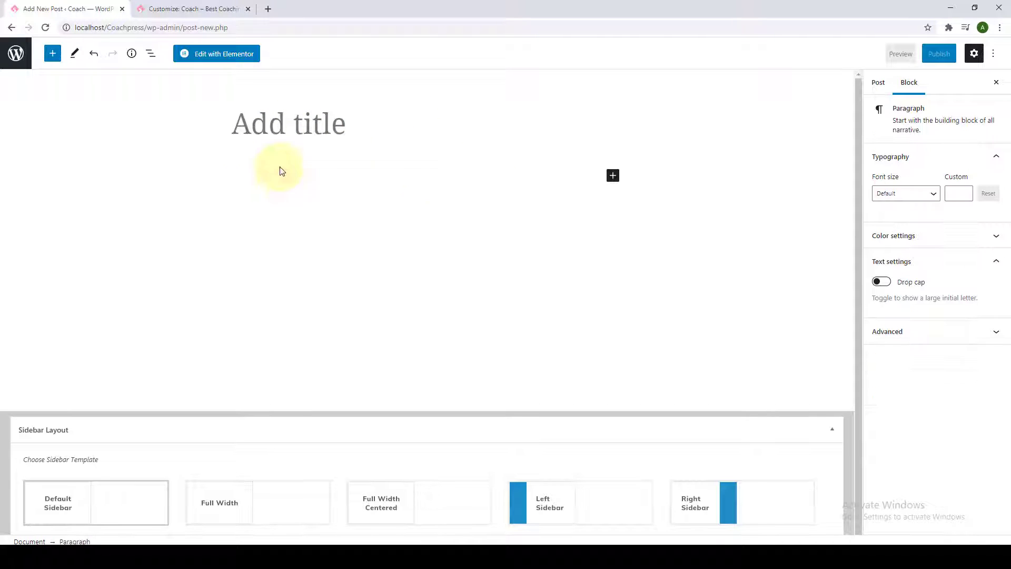
- Expand the Categories, Tags and Featured image panels in the Post settings sidebar
{"action": "left_click", "coordinate": [878, 89]}
{"action": "left_click", "coordinate": [900, 266]}
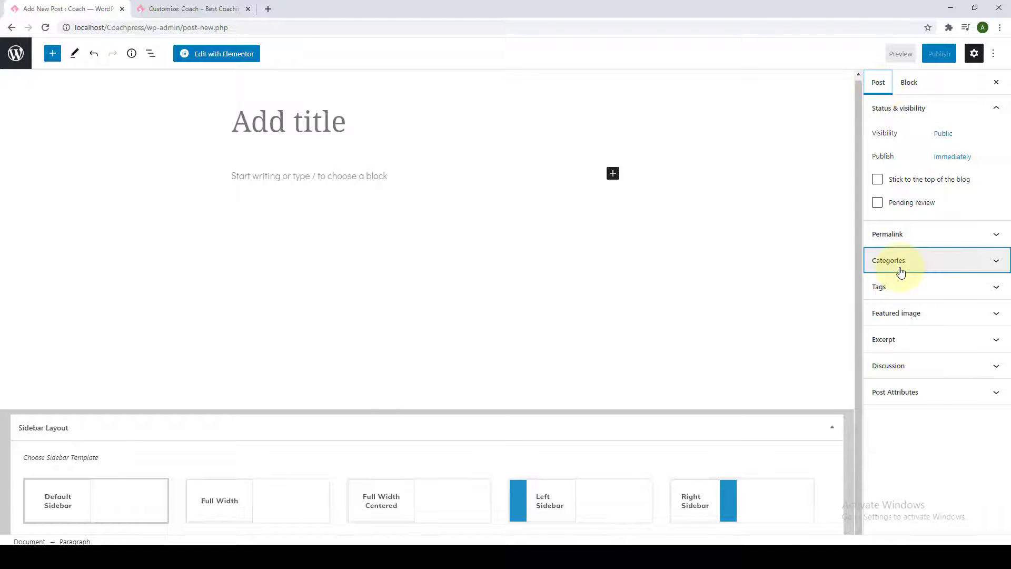
{"action": "left_click", "coordinate": [906, 331]}
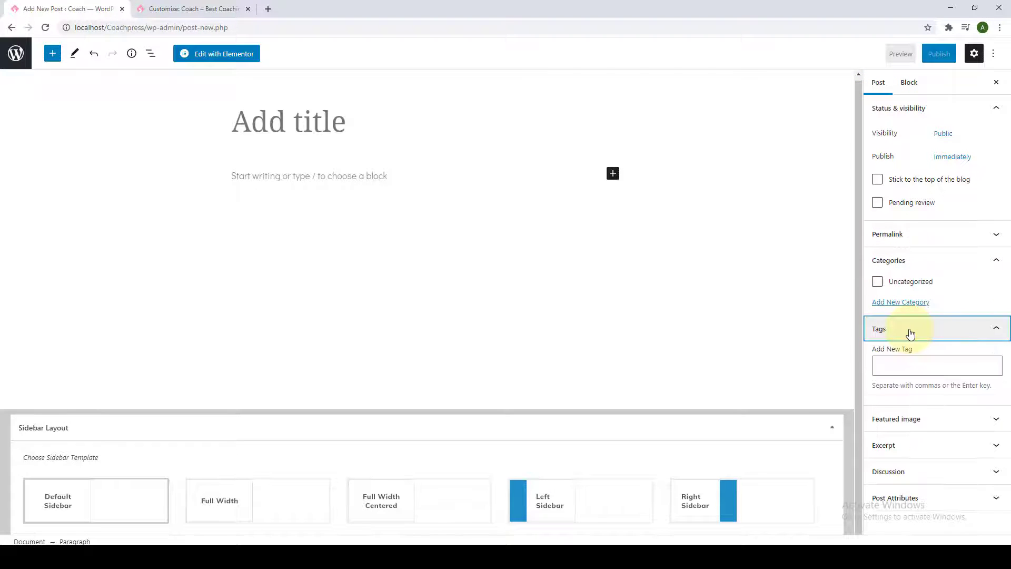
{"action": "left_click", "coordinate": [910, 429]}
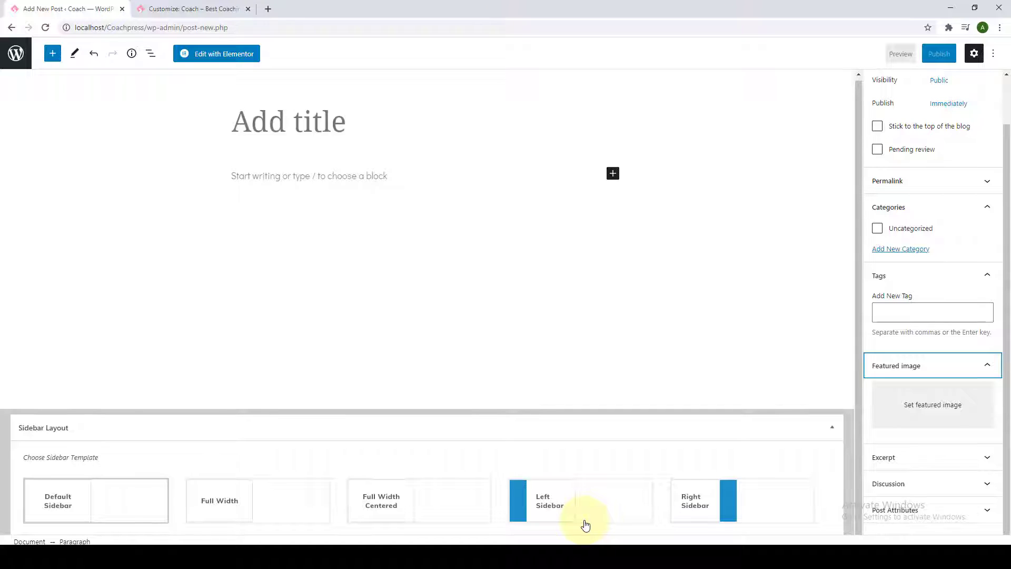
{"action": "left_click", "coordinate": [342, 120]}
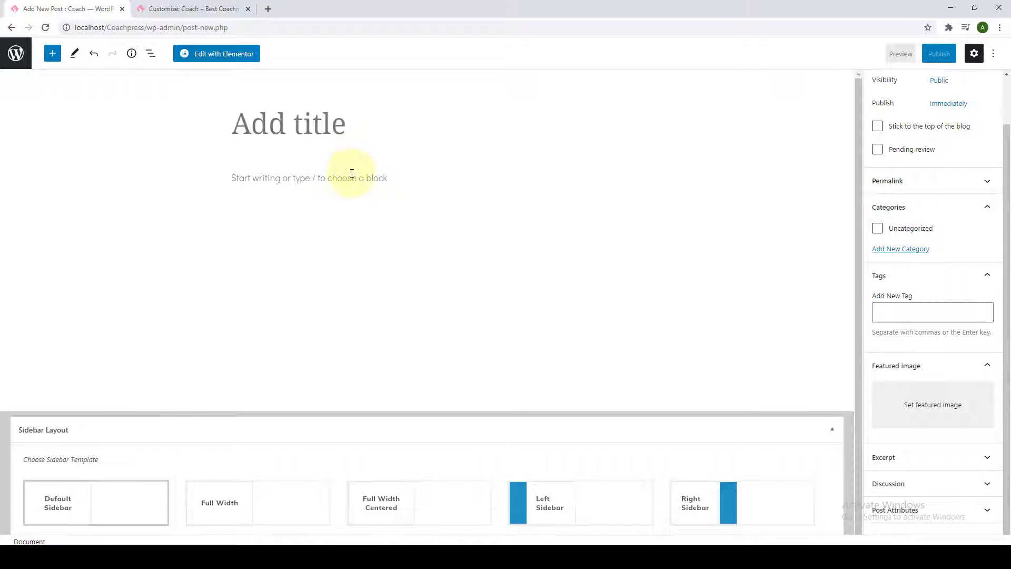
- Paste the prepared article and add an empty paragraph after the second paragraph
{"action": "key", "text": "ctrl+v"}
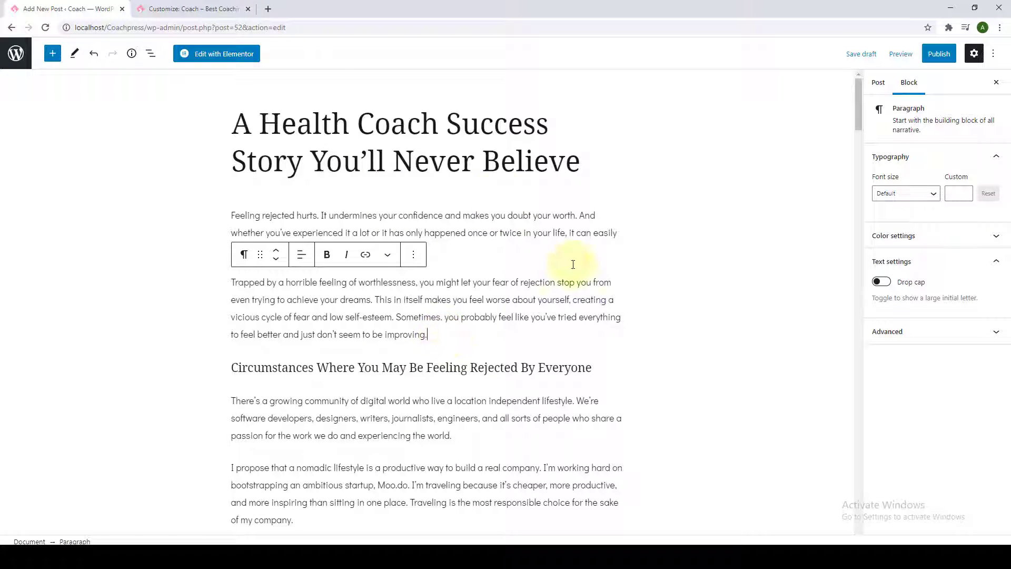
{"action": "left_click", "coordinate": [459, 342]}
{"action": "key", "text": "Return"}
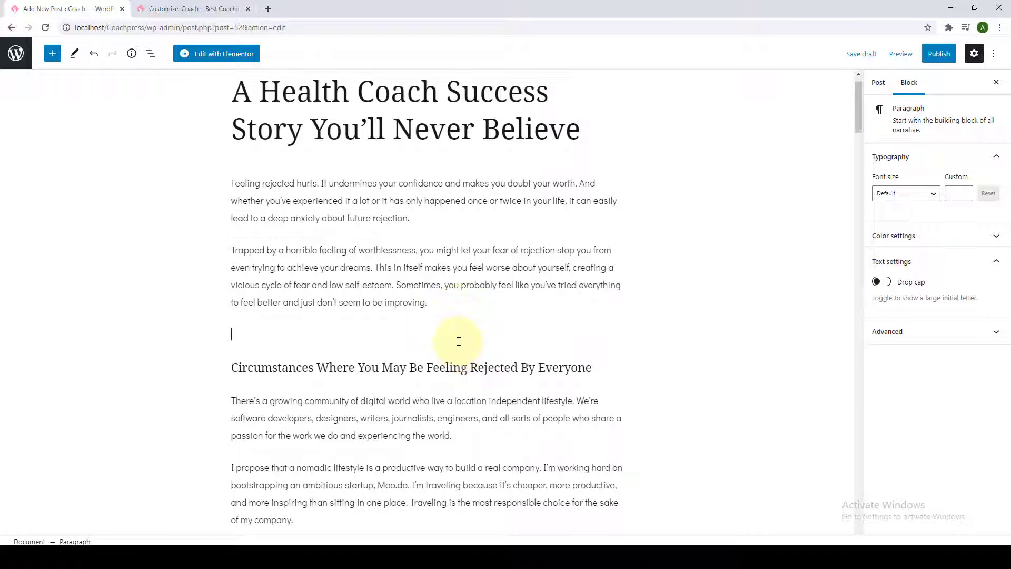
- Insert the team-at-a-computer photo from the Media Library as an Image block there
{"action": "left_click", "coordinate": [613, 332]}
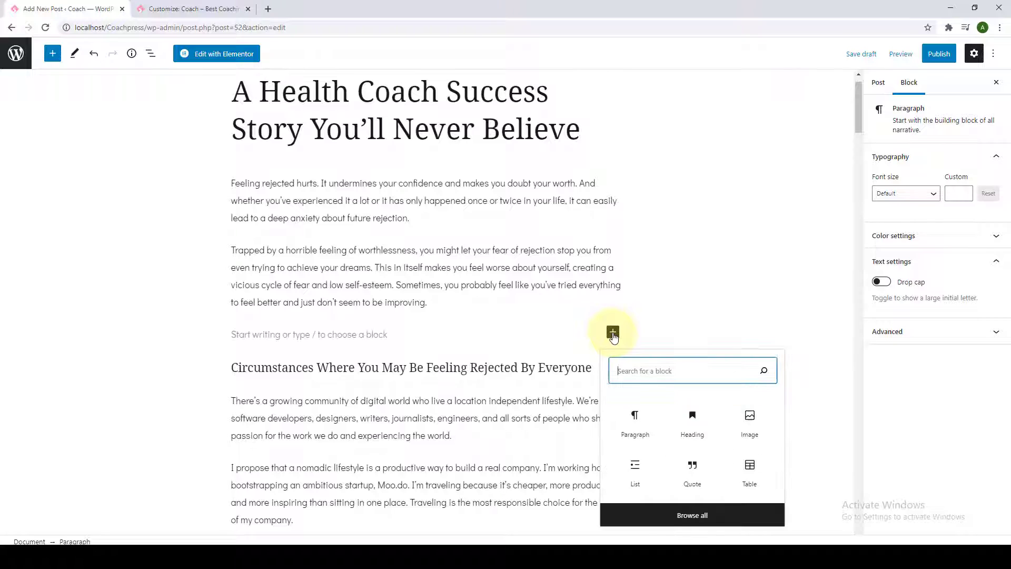
{"action": "left_click", "coordinate": [751, 417]}
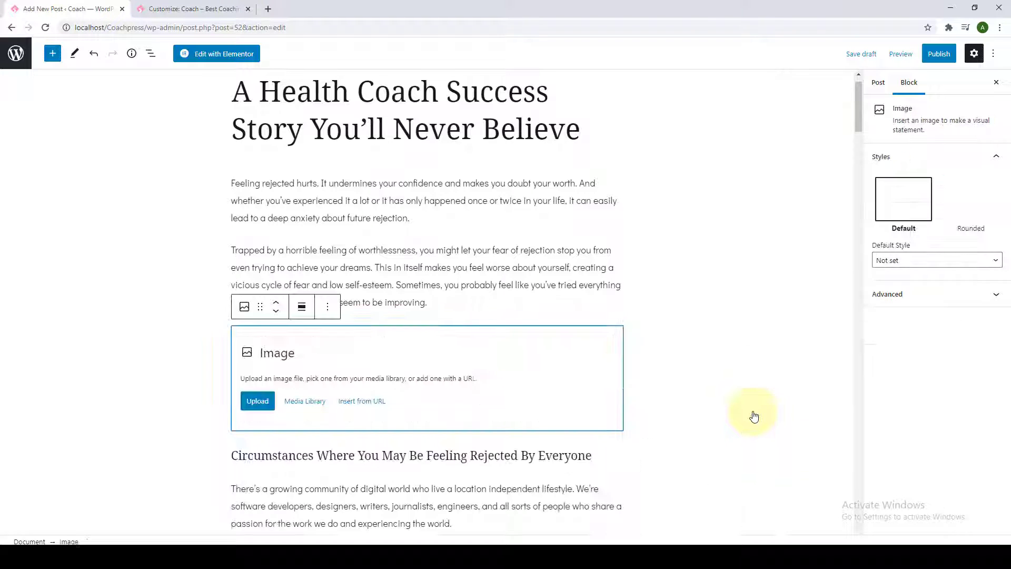
{"action": "left_click", "coordinate": [305, 401]}
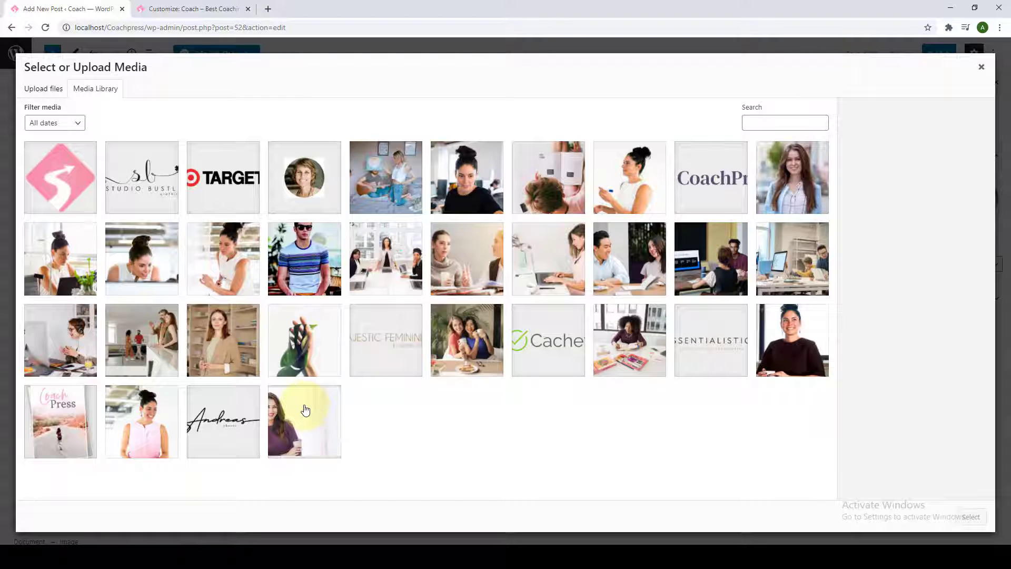
{"action": "left_click", "coordinate": [711, 259]}
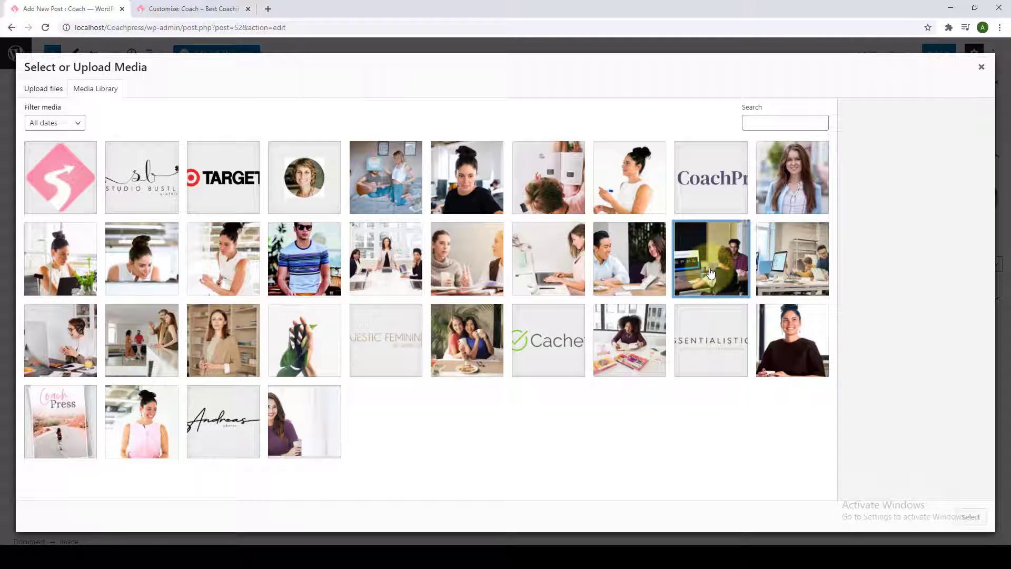
{"action": "left_click", "coordinate": [970, 517]}
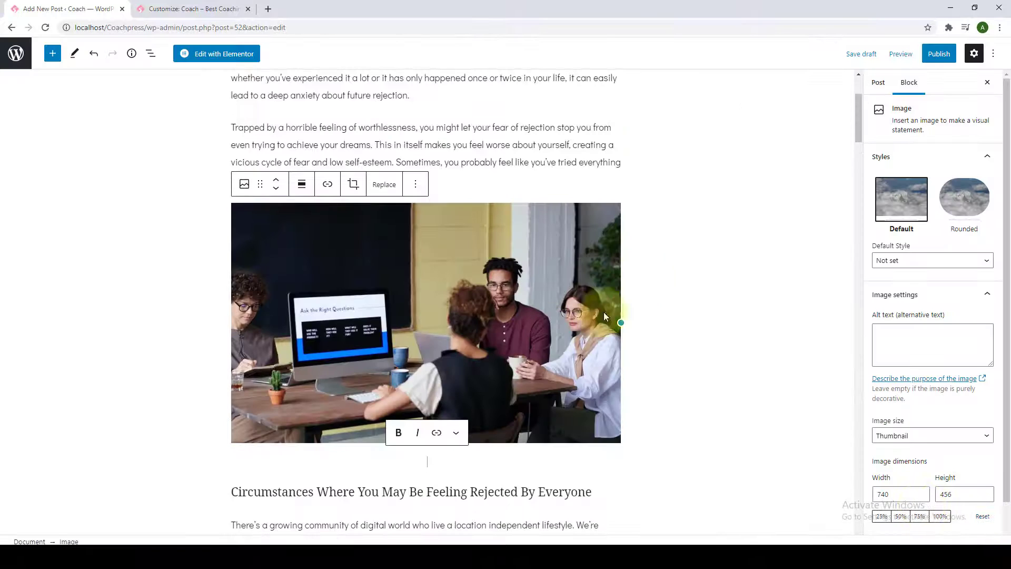
{"action": "left_click", "coordinate": [721, 200]}
{"action": "scroll", "coordinate": [722, 200], "scroll_direction": "up", "scroll_amount": 3}
{"action": "scroll", "coordinate": [889, 241], "scroll_direction": "down", "scroll_amount": 2}
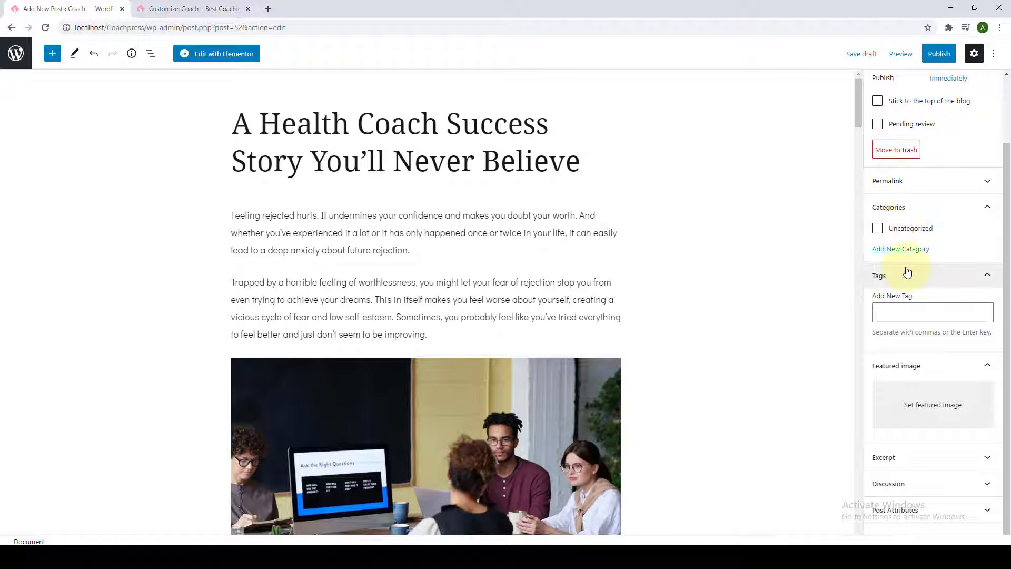
- Create and assign the new categories Business and Impact
{"action": "left_click", "coordinate": [905, 249]}
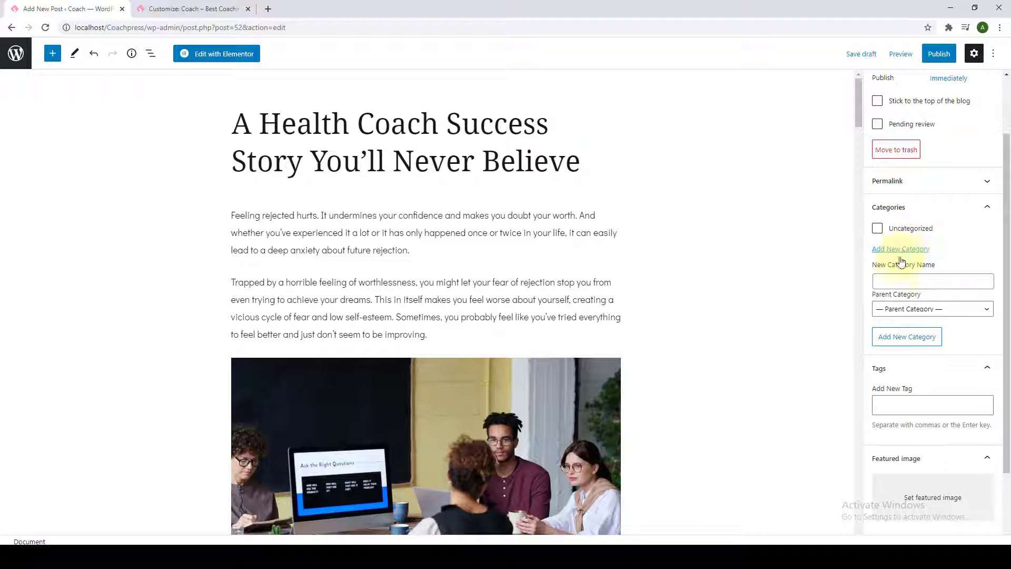
{"action": "left_click", "coordinate": [898, 279]}
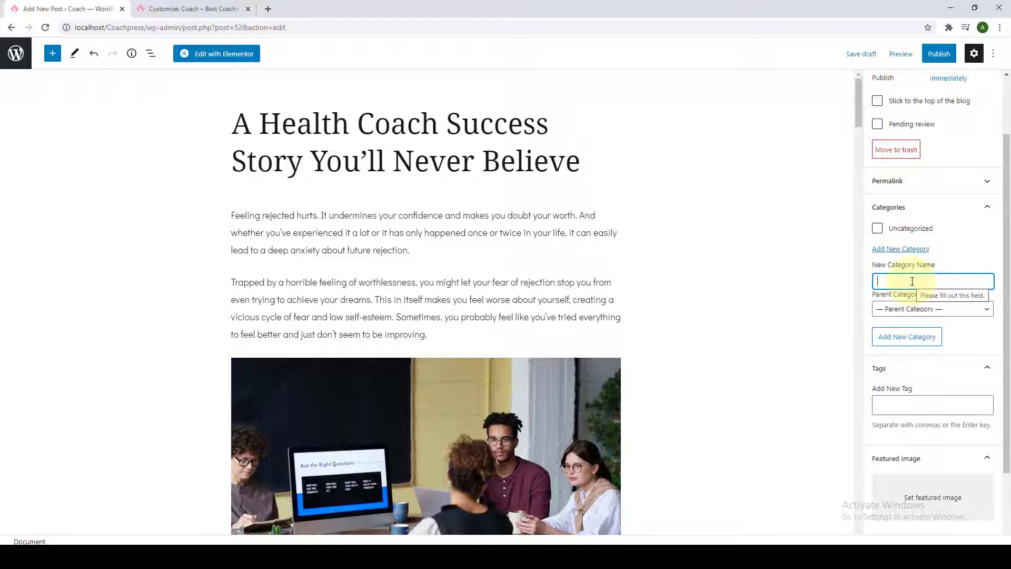
{"action": "type", "text": "Business"}
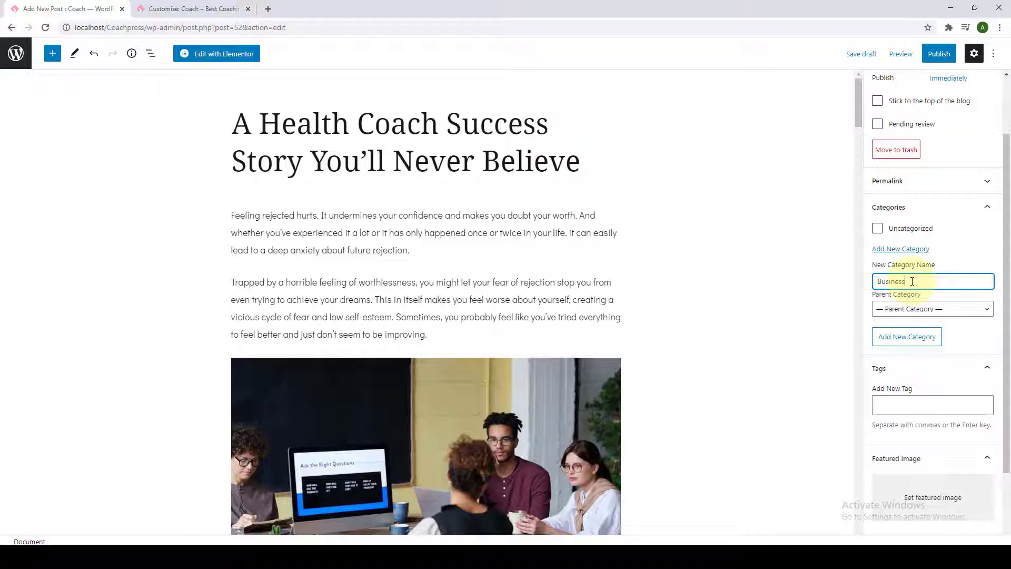
{"action": "key", "text": "Return"}
{"action": "type", "text": "Im"}
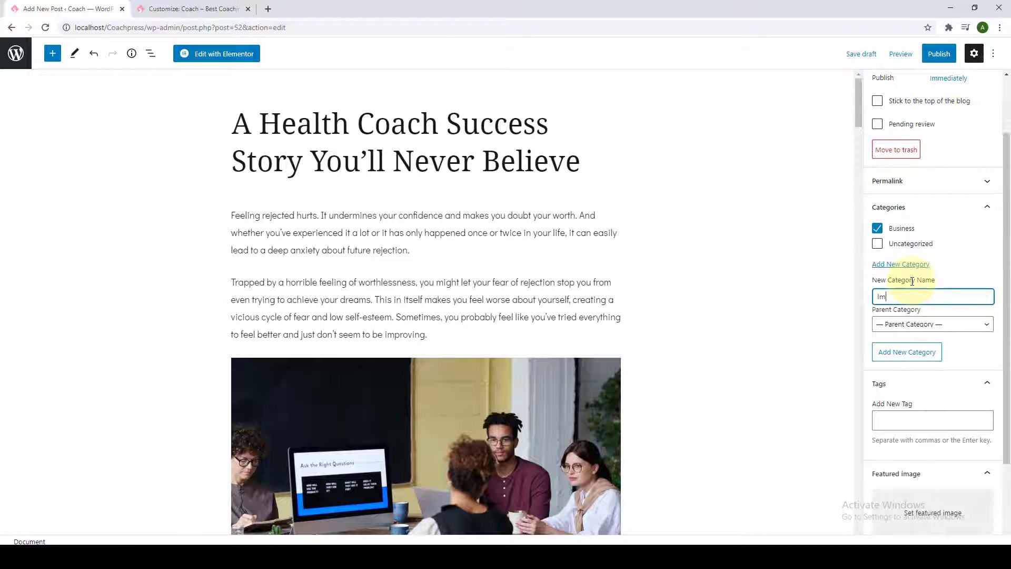
{"action": "type", "text": "pact"}
{"action": "key", "text": "Return"}
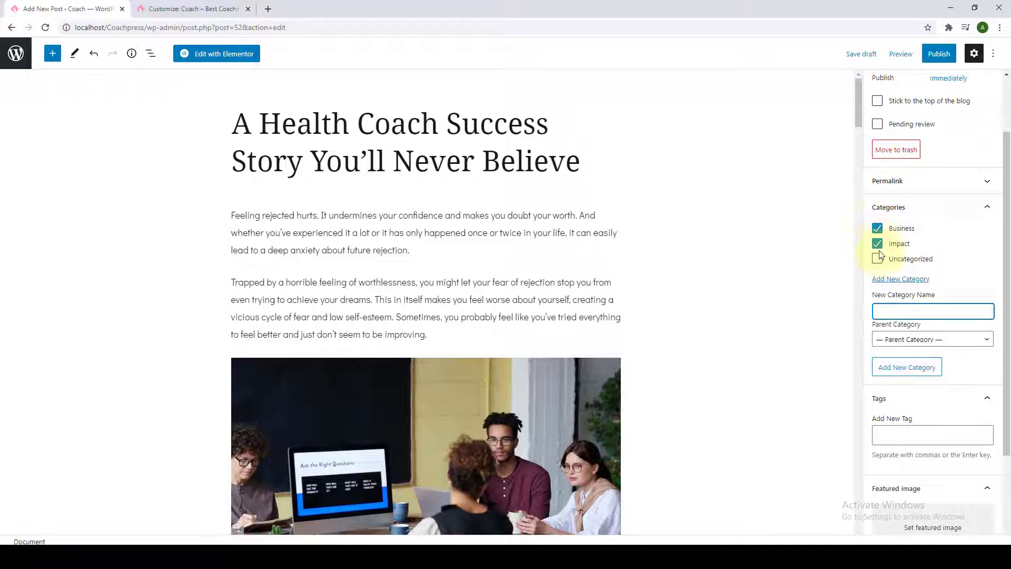
- Add the tags coach, success and story to the post
{"action": "scroll", "coordinate": [921, 252], "scroll_direction": "down", "scroll_amount": 3}
{"action": "left_click", "coordinate": [916, 314]}
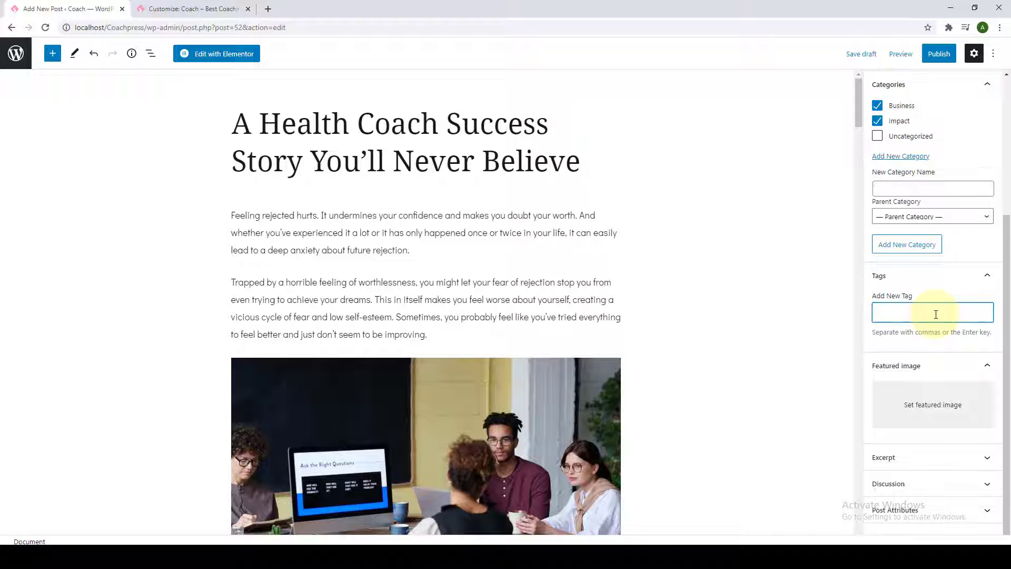
{"action": "type", "text": "coach"}
{"action": "key", "text": "Return"}
{"action": "type", "text": "success"}
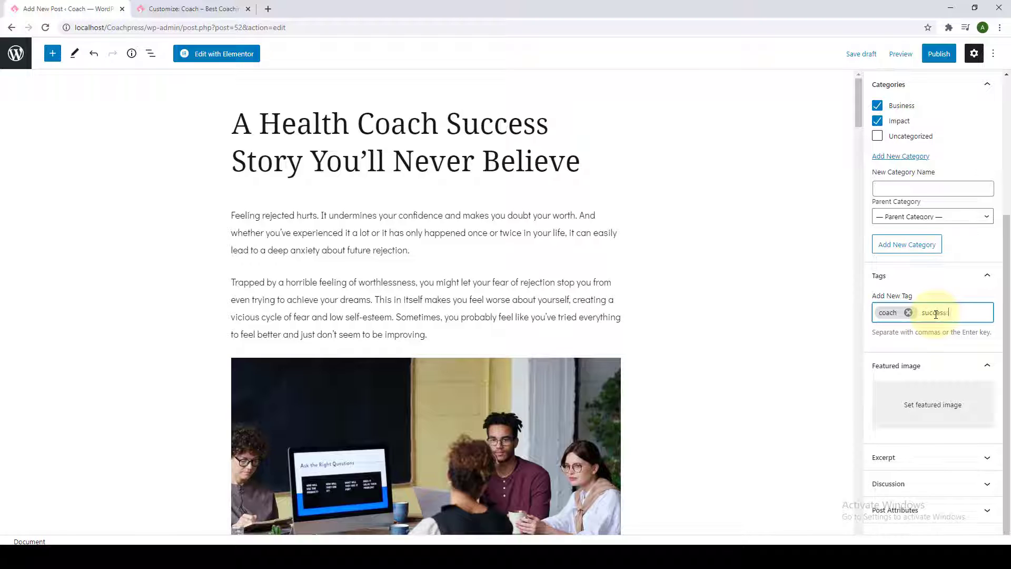
{"action": "key", "text": "Return"}
{"action": "type", "text": "story"}
{"action": "key", "text": "Return"}
{"action": "scroll", "coordinate": [952, 346], "scroll_direction": "down", "scroll_amount": 1}
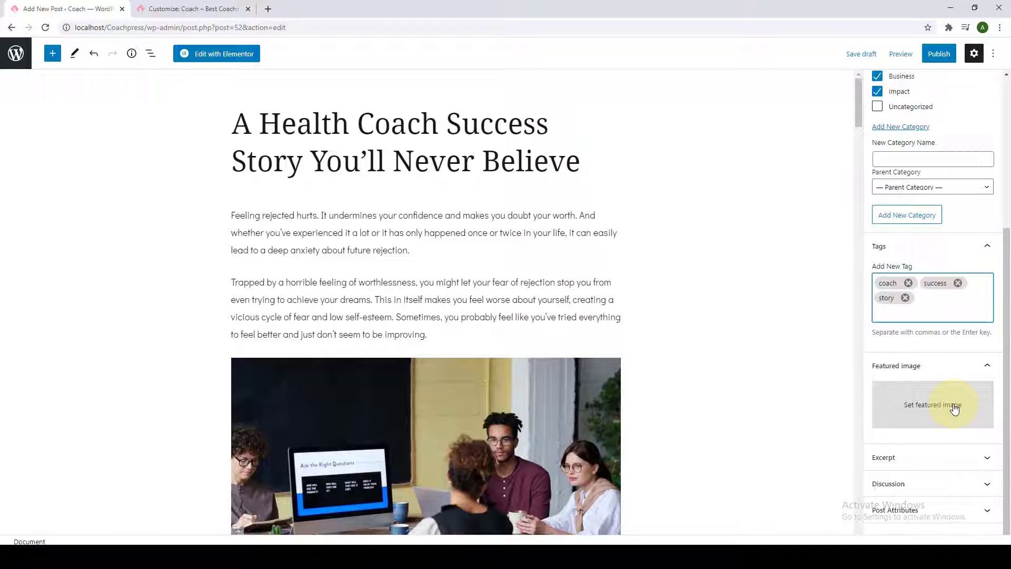
- Pick the headphones woman-at-computer photo from the Media Library as the featured image
{"action": "left_click", "coordinate": [955, 409]}
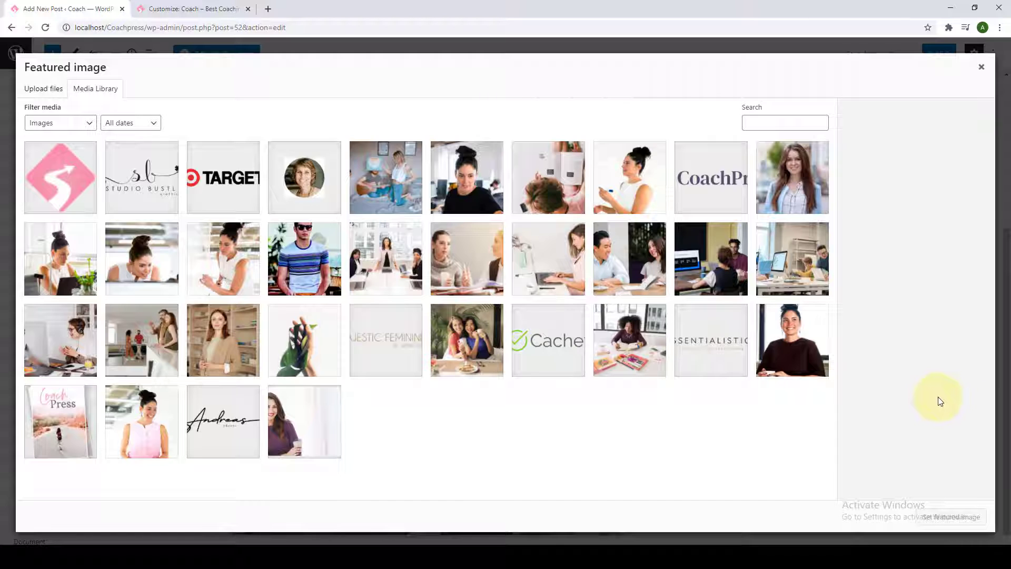
{"action": "left_click", "coordinate": [61, 340]}
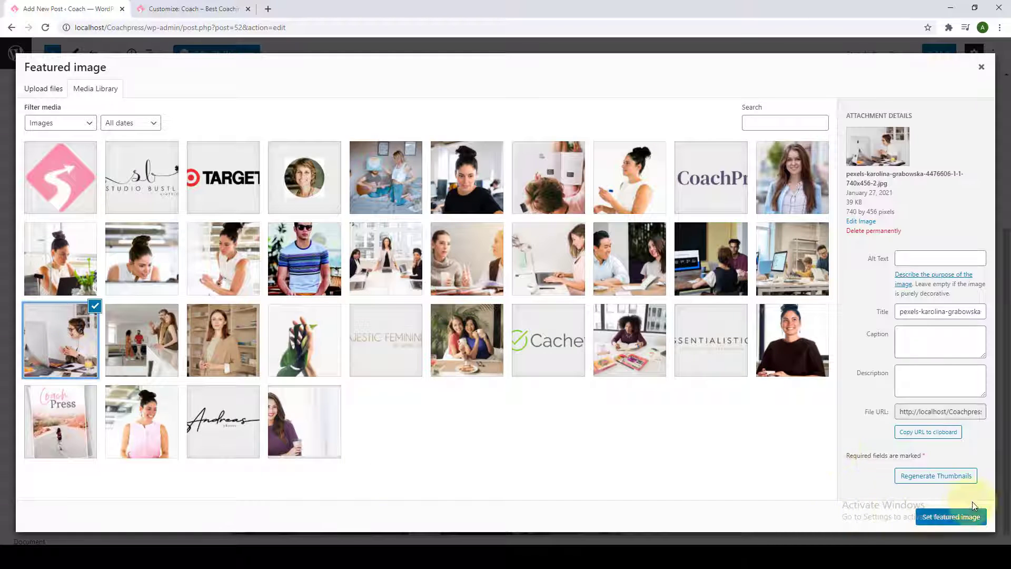
{"action": "left_click", "coordinate": [950, 516]}
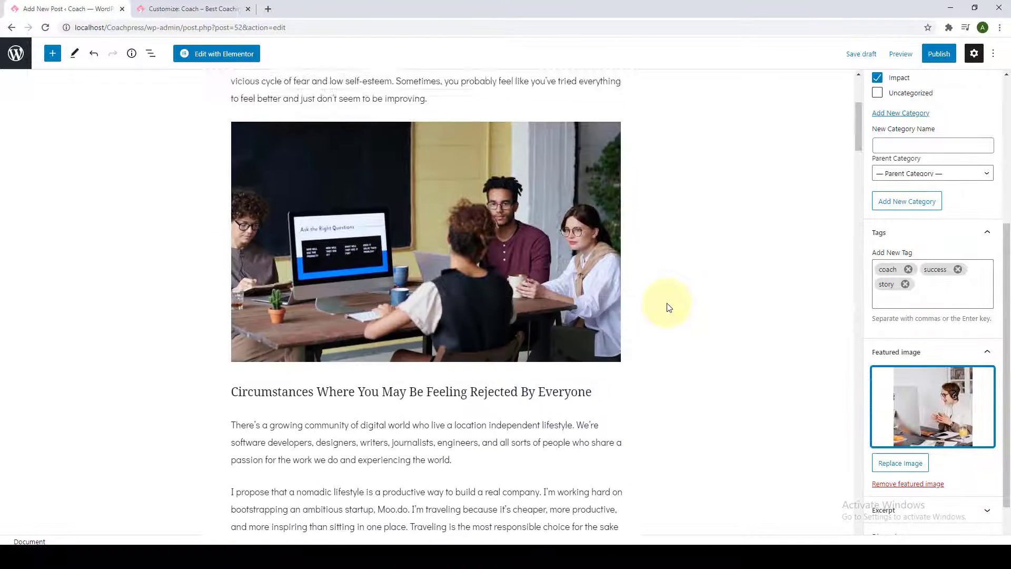
{"action": "scroll", "coordinate": [973, 212], "scroll_direction": "up", "scroll_amount": 5}
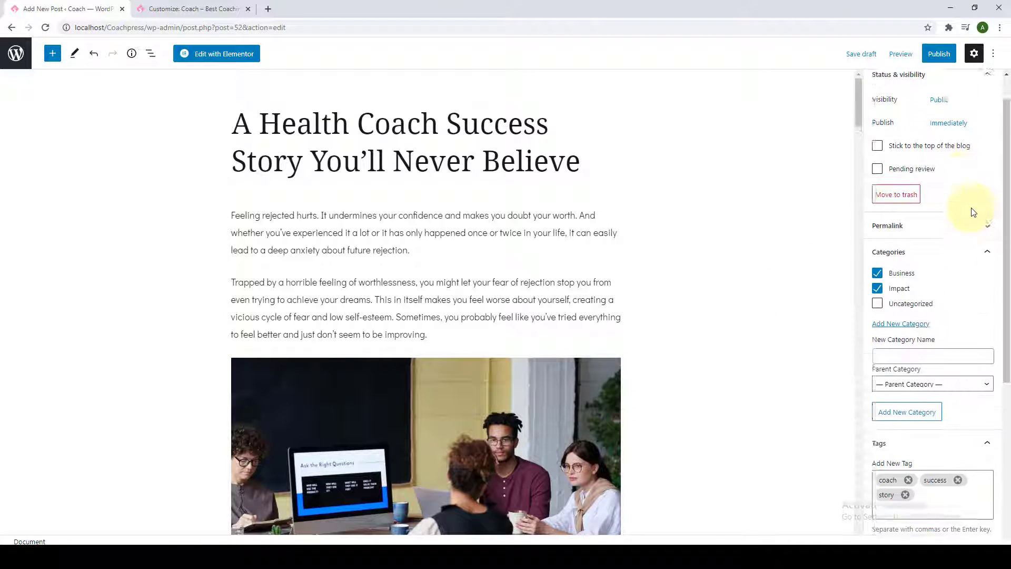
- Publish the post and open its live page in a new tab
{"action": "left_click", "coordinate": [937, 54]}
{"action": "left_click", "coordinate": [933, 58]}
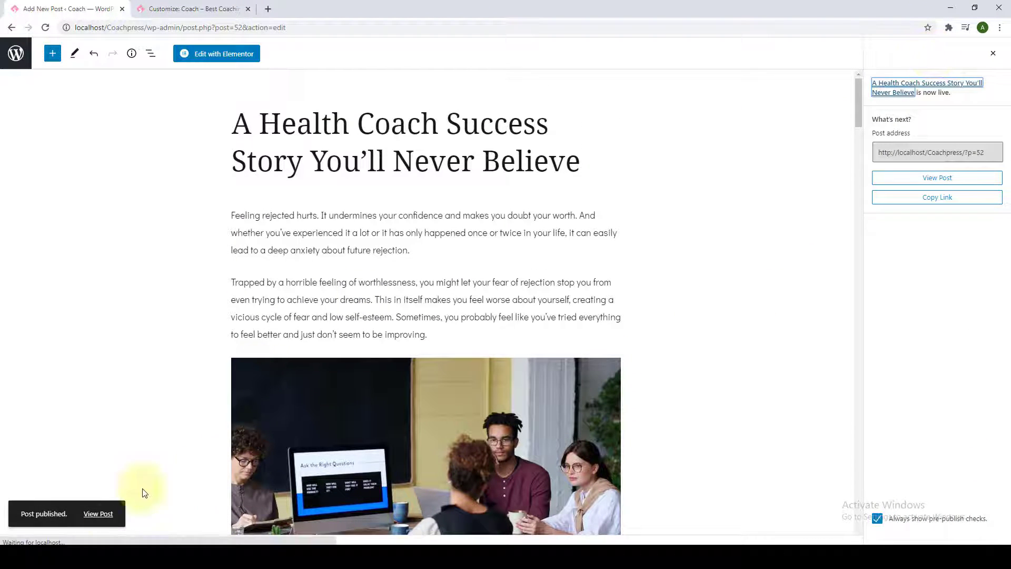
{"action": "right_click", "coordinate": [110, 518]}
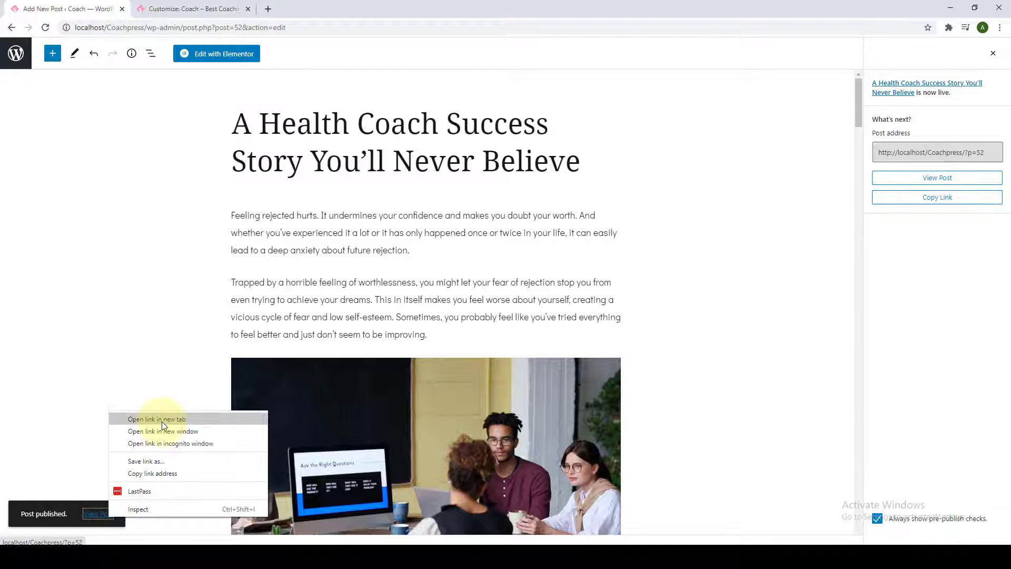
{"action": "left_click", "coordinate": [162, 421]}
{"action": "left_click", "coordinate": [297, 7]}
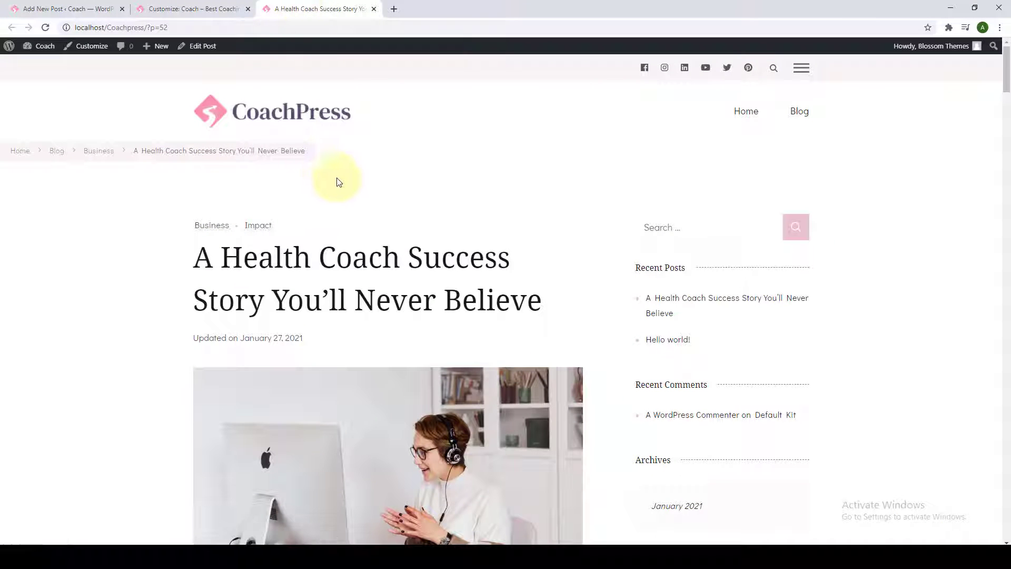
- Review the live post at localhost/Coachpress/?p=52 and its address, then return to the editor
{"action": "scroll", "coordinate": [561, 169], "scroll_direction": "down", "scroll_amount": 2}
{"action": "scroll", "coordinate": [605, 368], "scroll_direction": "down", "scroll_amount": 8}
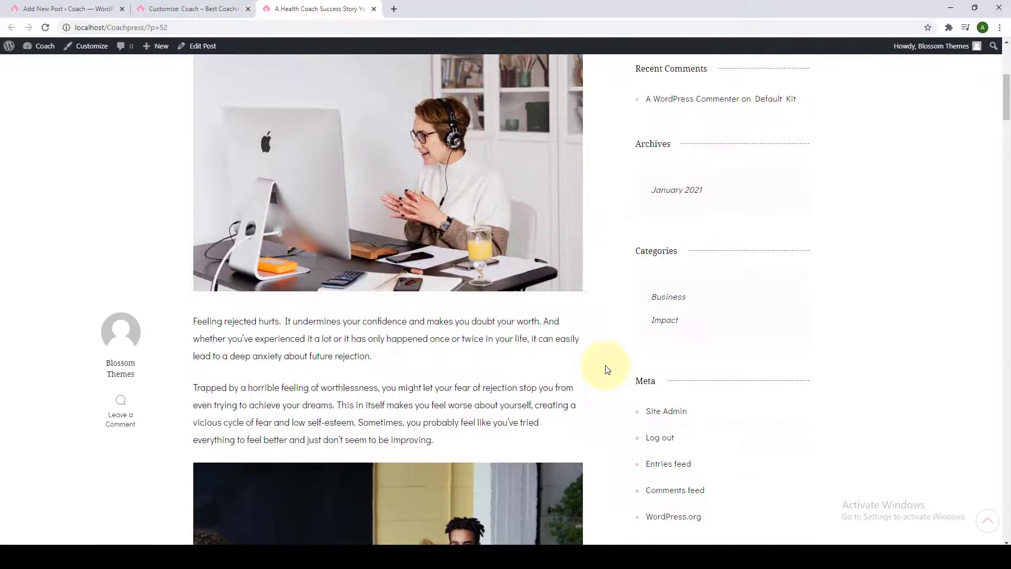
{"action": "scroll", "coordinate": [607, 369], "scroll_direction": "down", "scroll_amount": 4}
{"action": "scroll", "coordinate": [605, 368], "scroll_direction": "up", "scroll_amount": 10}
{"action": "scroll", "coordinate": [604, 367], "scroll_direction": "up", "scroll_amount": 3}
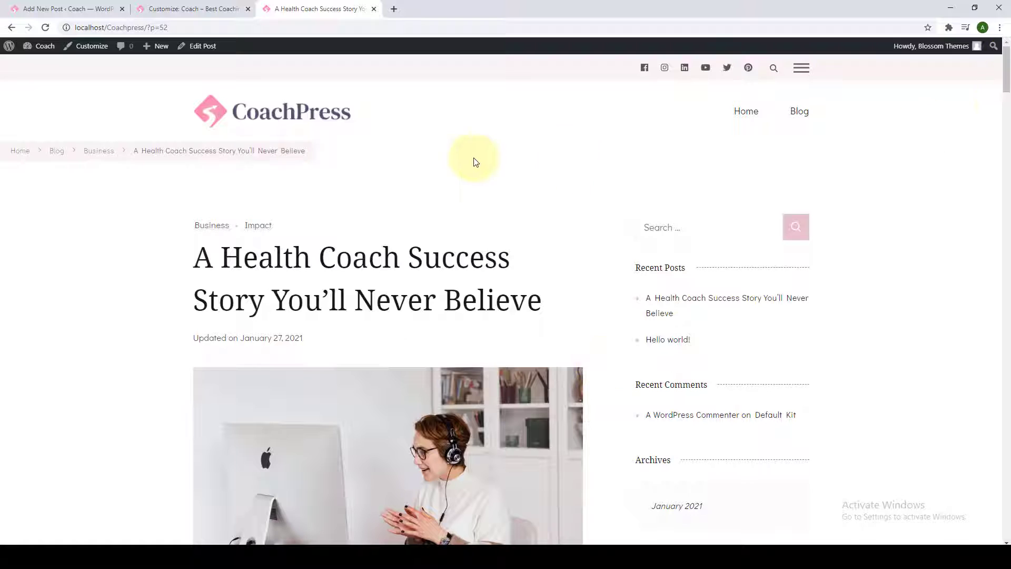
{"action": "left_click", "coordinate": [172, 25]}
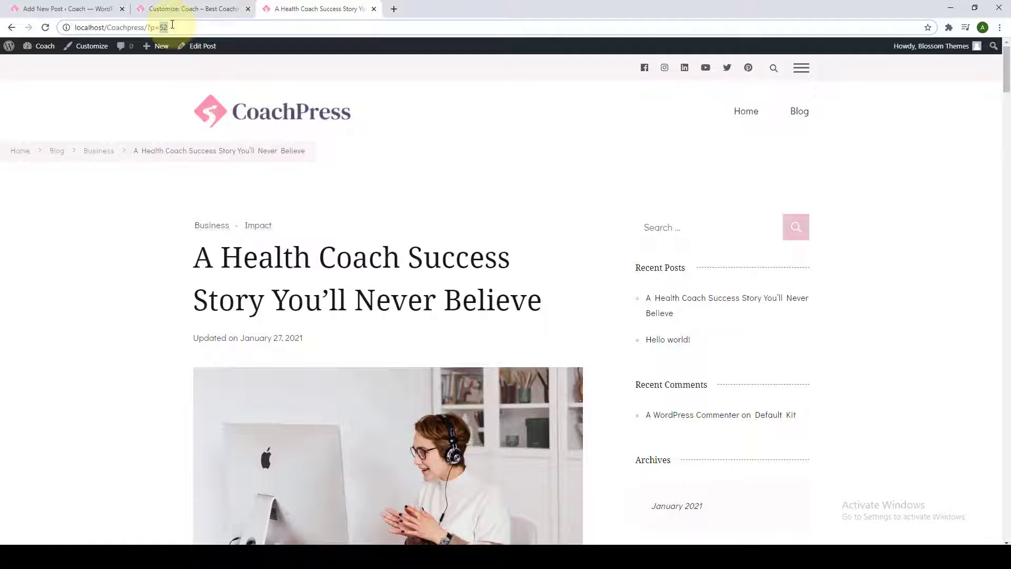
{"action": "key", "text": "ctrl+a"}
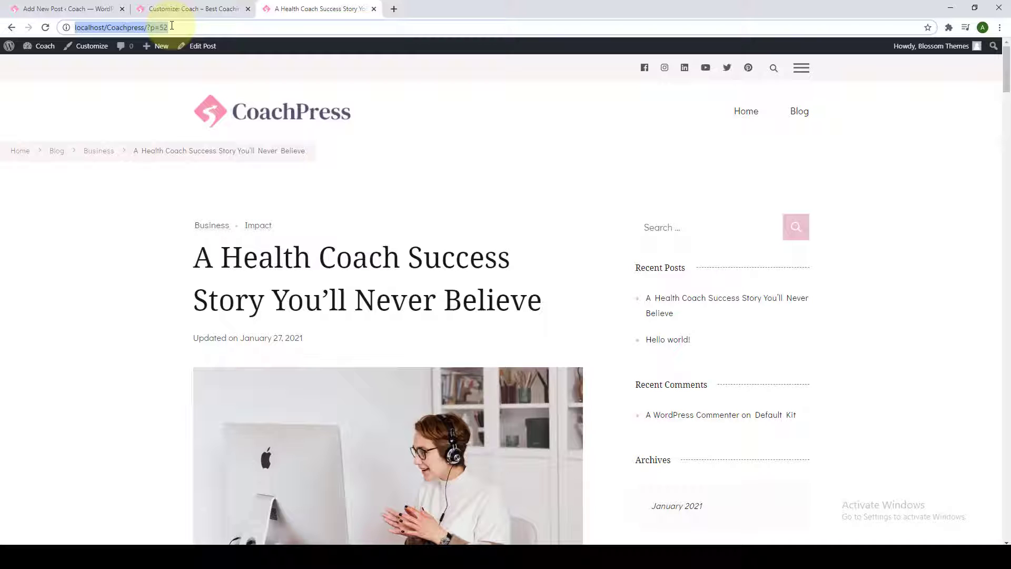
{"action": "left_click", "coordinate": [394, 126]}
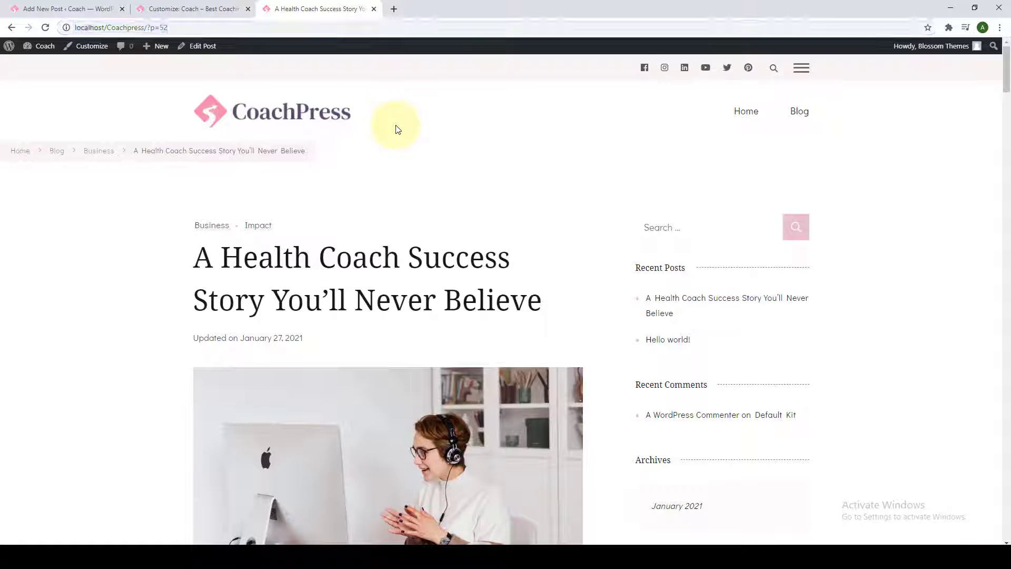
{"action": "left_click", "coordinate": [62, 4]}
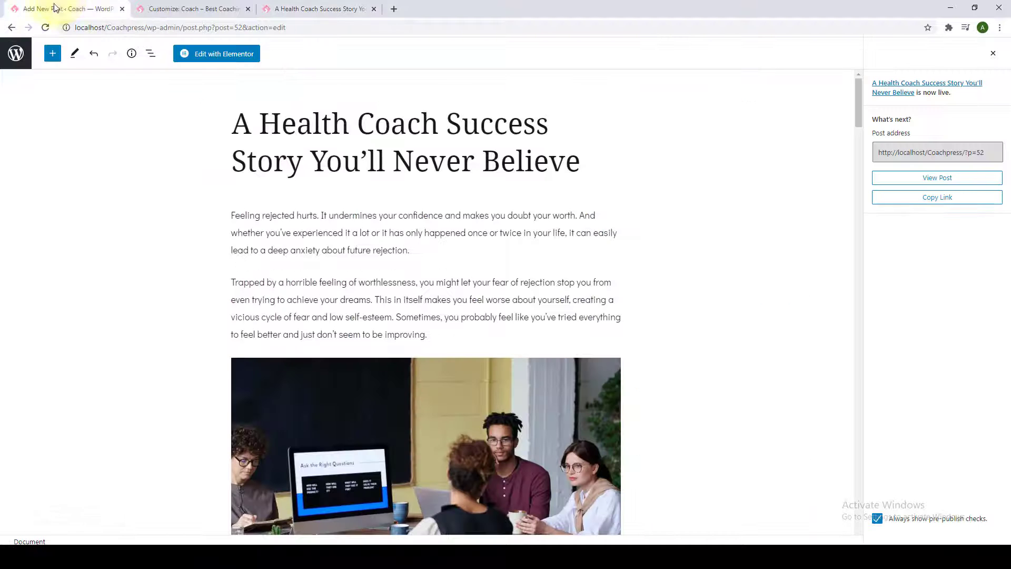
- Set permalinks to the Post name structure (/%postname%/) in Settings > Permalinks and save
{"action": "left_click", "coordinate": [20, 57]}
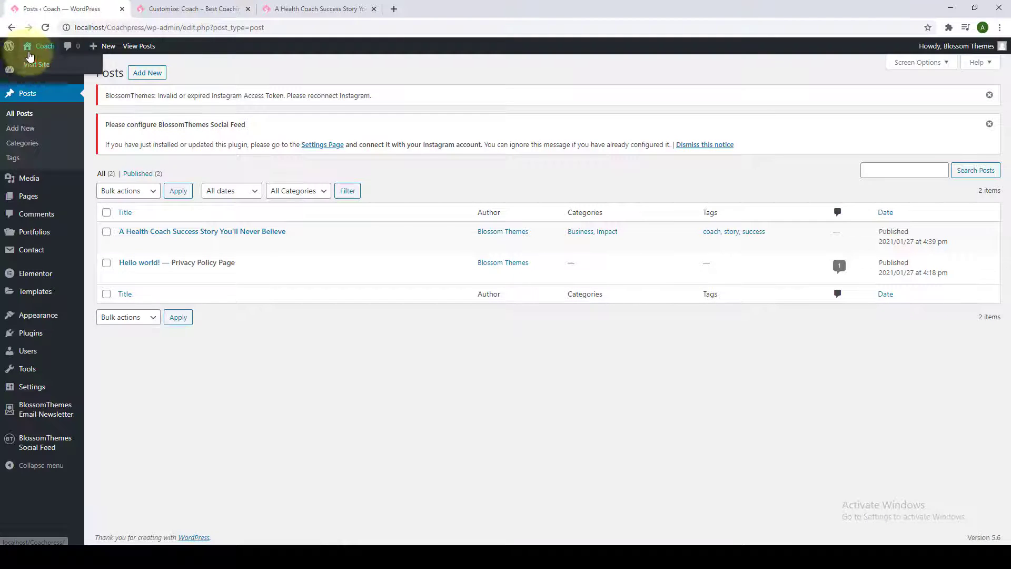
{"action": "mouse_move", "coordinate": [44, 387]}
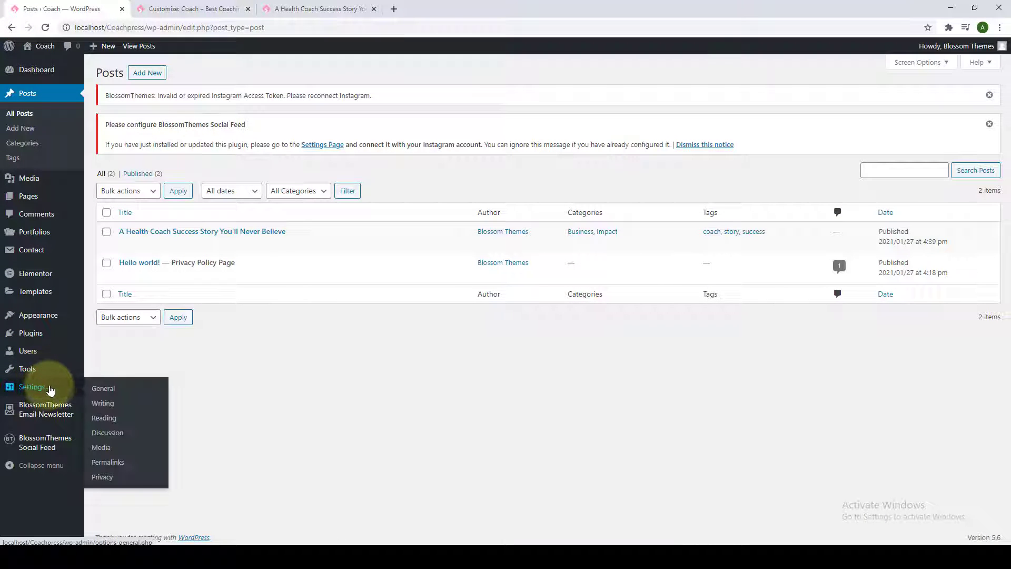
{"action": "left_click", "coordinate": [117, 467]}
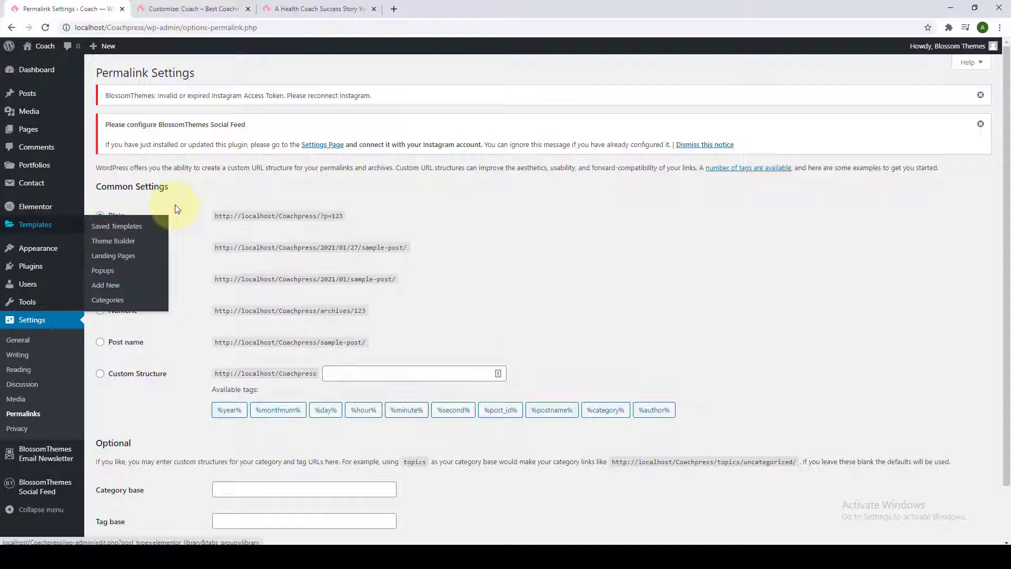
{"action": "left_click", "coordinate": [103, 342]}
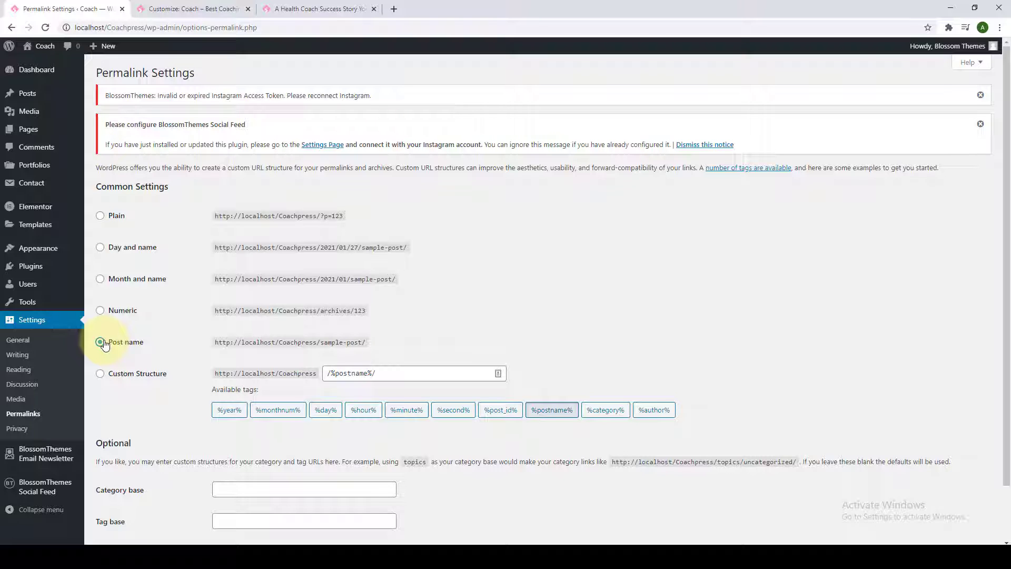
{"action": "scroll", "coordinate": [113, 363], "scroll_direction": "down", "scroll_amount": 2}
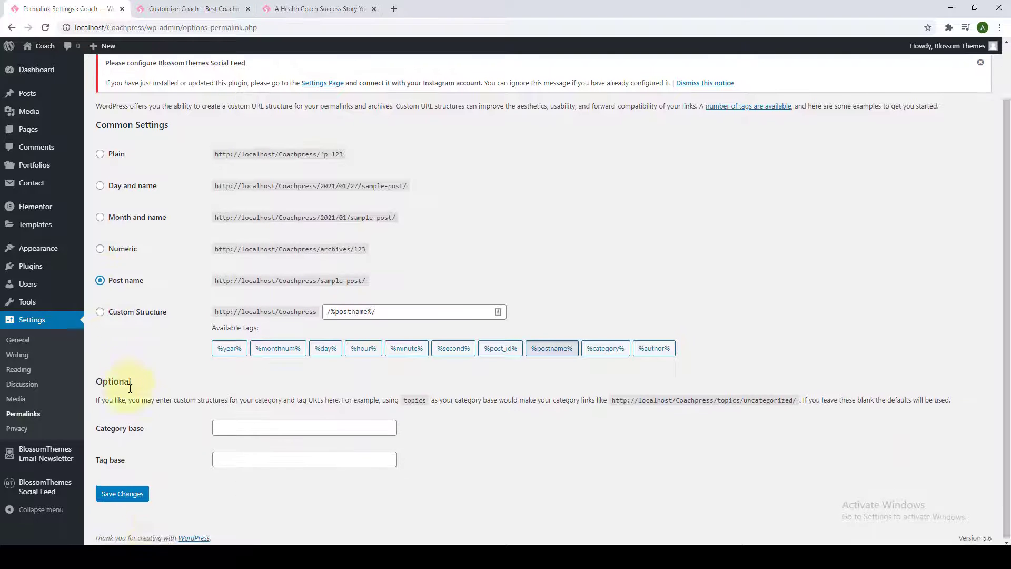
{"action": "left_click", "coordinate": [120, 493]}
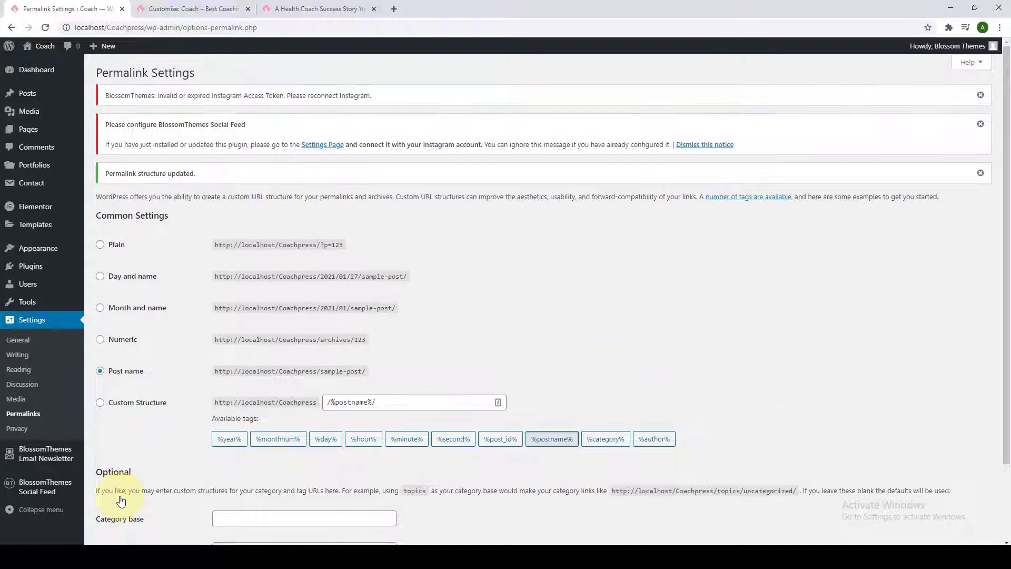
- Reload the live post tab and check its new post-name address
{"action": "left_click", "coordinate": [296, 6]}
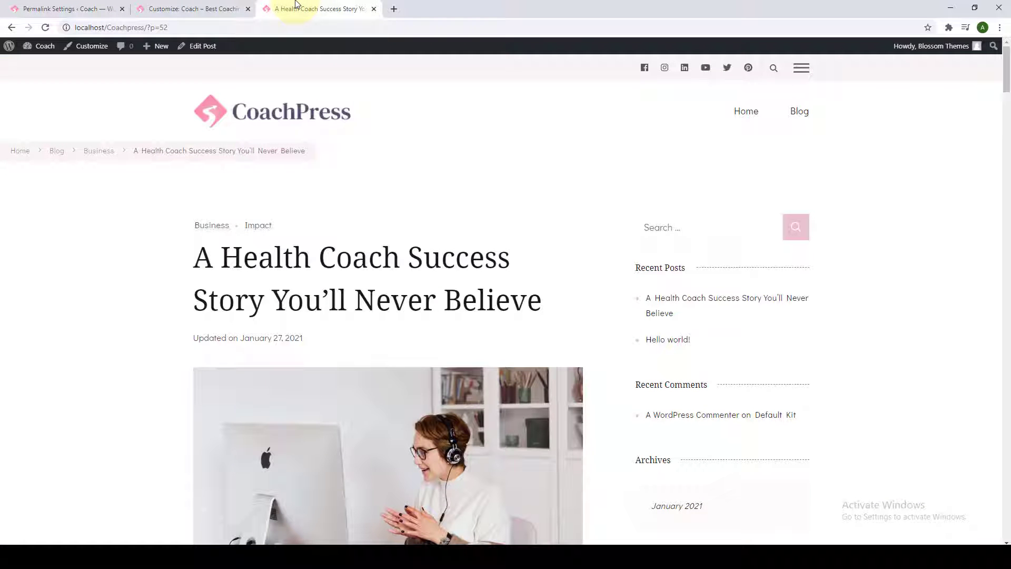
{"action": "left_click", "coordinate": [45, 27]}
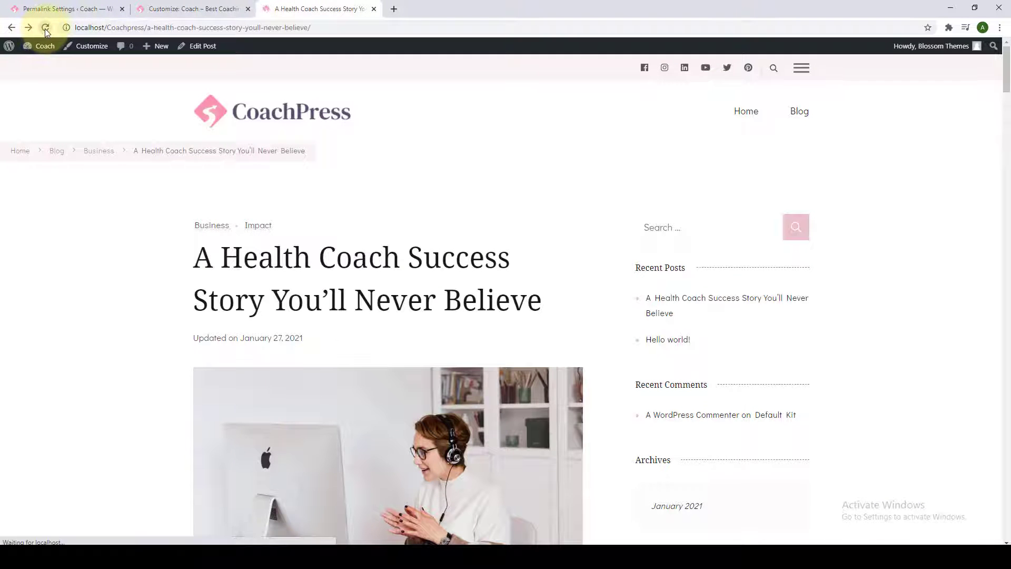
{"action": "left_click", "coordinate": [308, 27]}
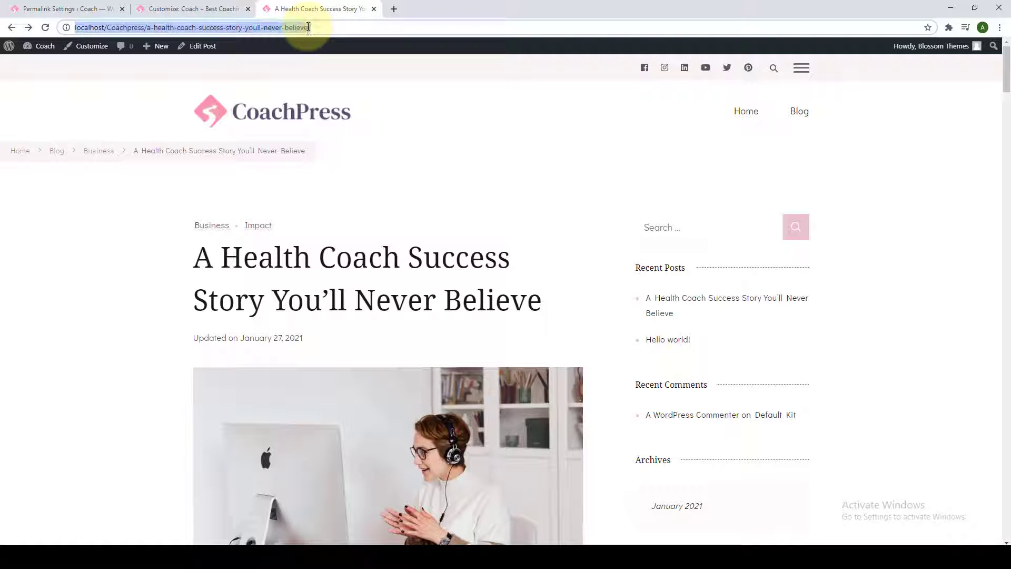
{"action": "left_click", "coordinate": [309, 27]}
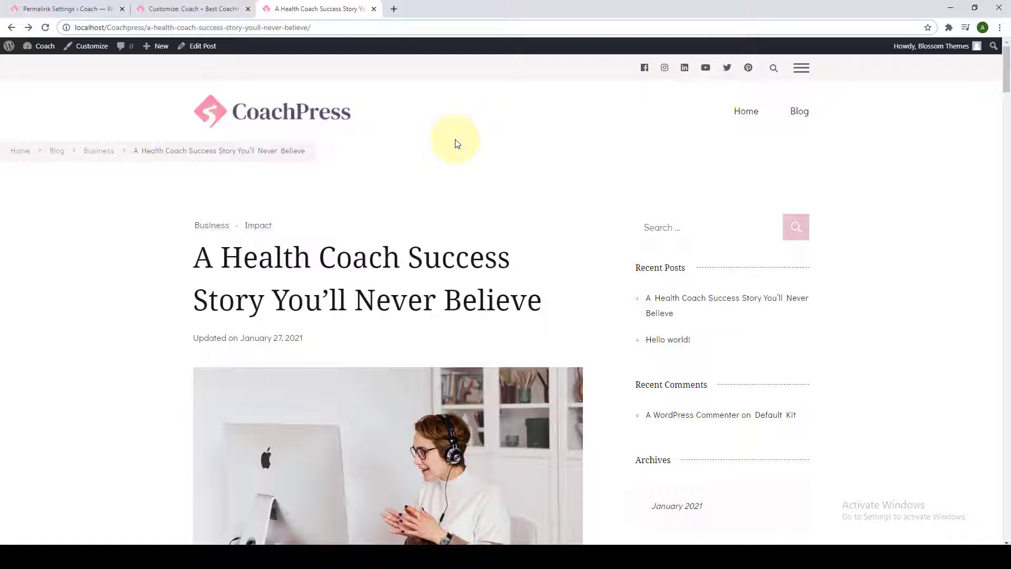
- Open the Impact category archive, then go back to the health coach success story post
{"action": "left_click", "coordinate": [258, 226]}
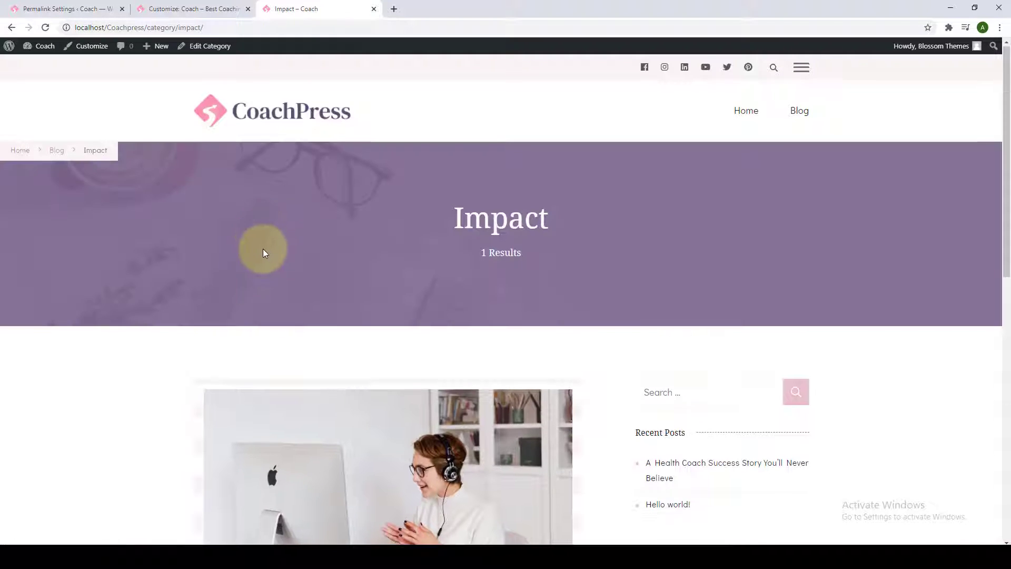
{"action": "scroll", "coordinate": [263, 251], "scroll_direction": "down", "scroll_amount": 8}
{"action": "left_click", "coordinate": [268, 271]}
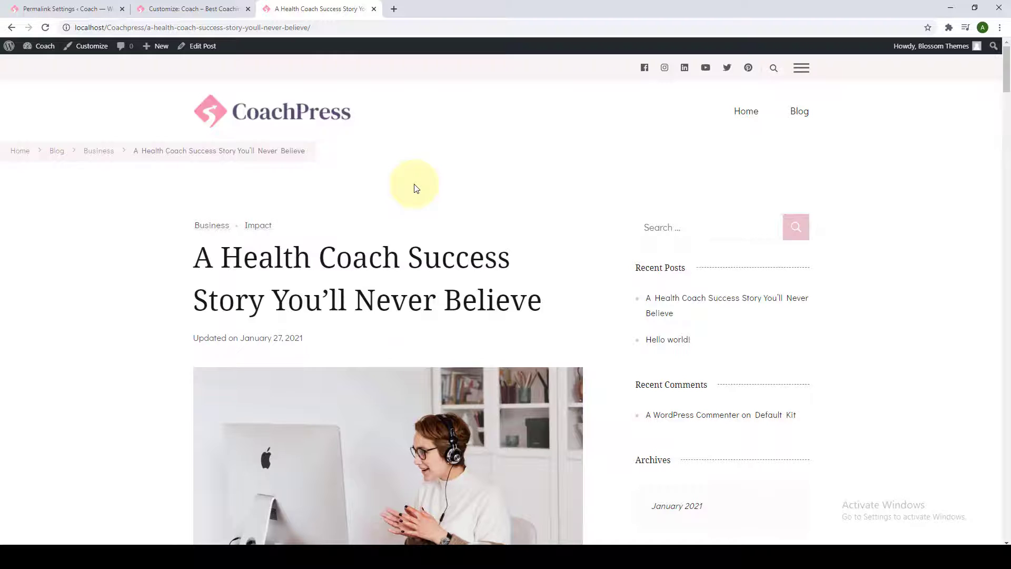
{"action": "scroll", "coordinate": [416, 270], "scroll_direction": "down", "scroll_amount": 6}
- Trash the Hello world! post from All Posts, then switch to the Customize: Coach tab
{"action": "scroll", "coordinate": [417, 310], "scroll_direction": "up", "scroll_amount": 6}
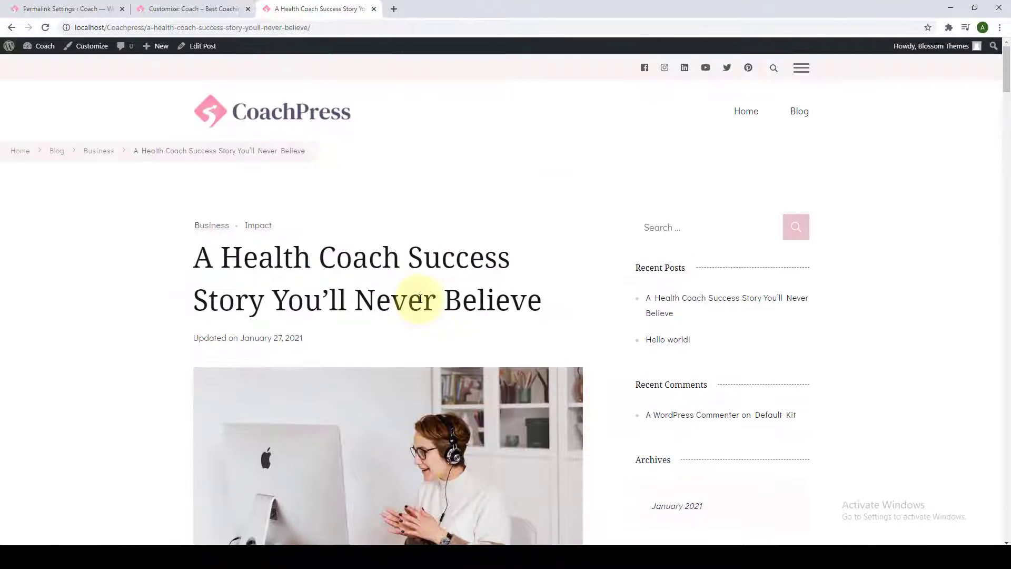
{"action": "left_click", "coordinate": [65, 8]}
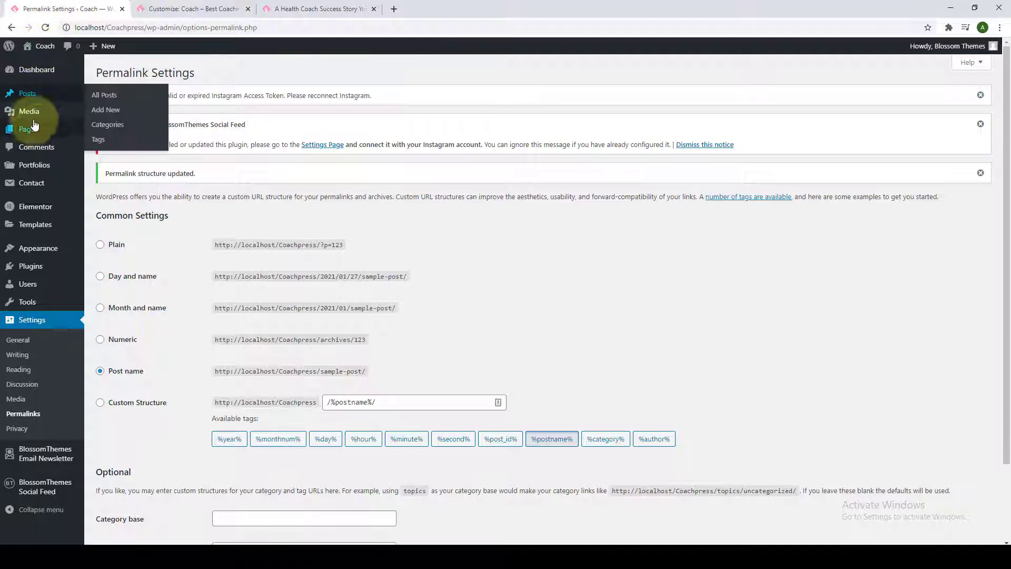
{"action": "left_click", "coordinate": [105, 97]}
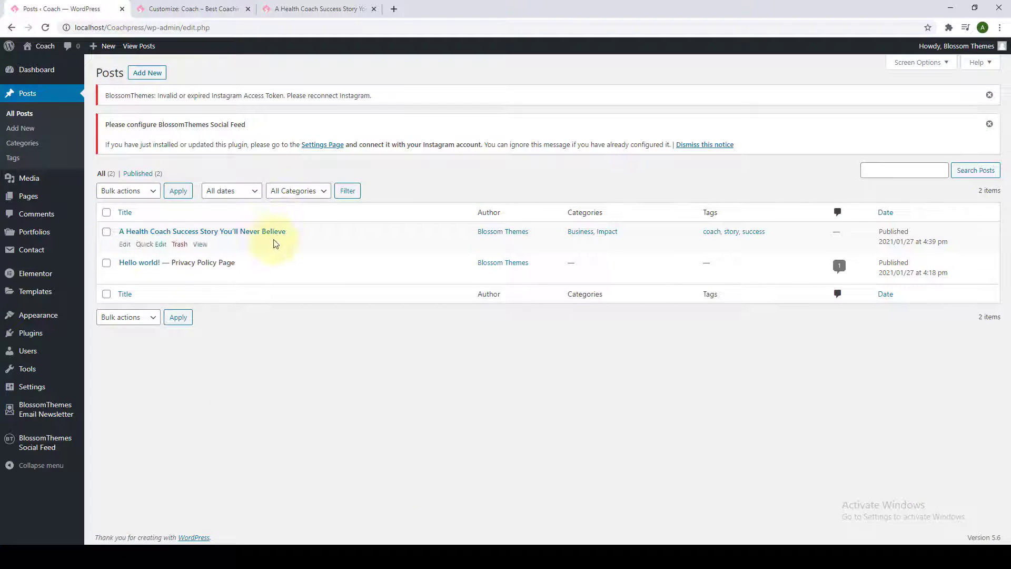
{"action": "left_click", "coordinate": [179, 275]}
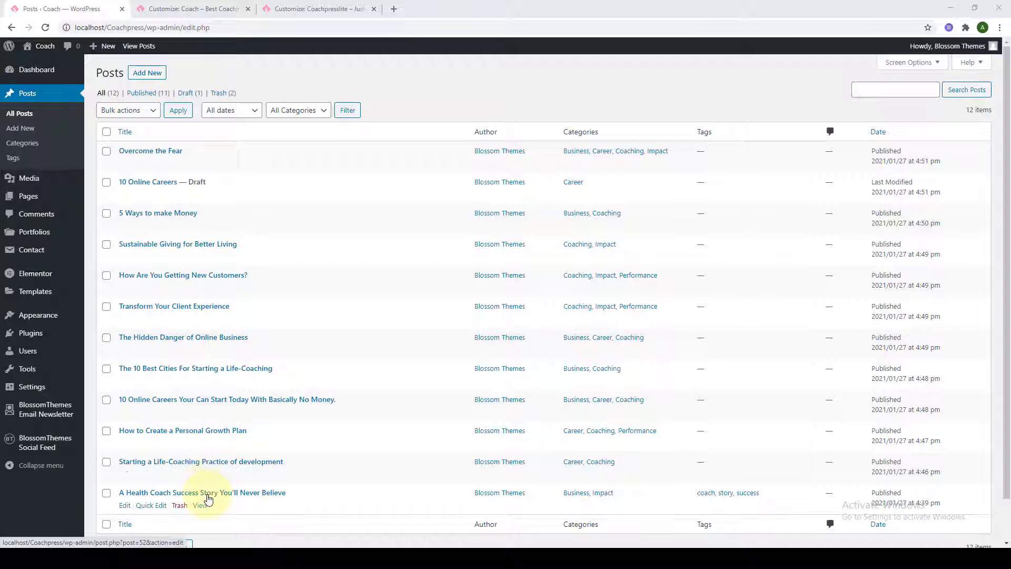
{"action": "left_click", "coordinate": [207, 4]}
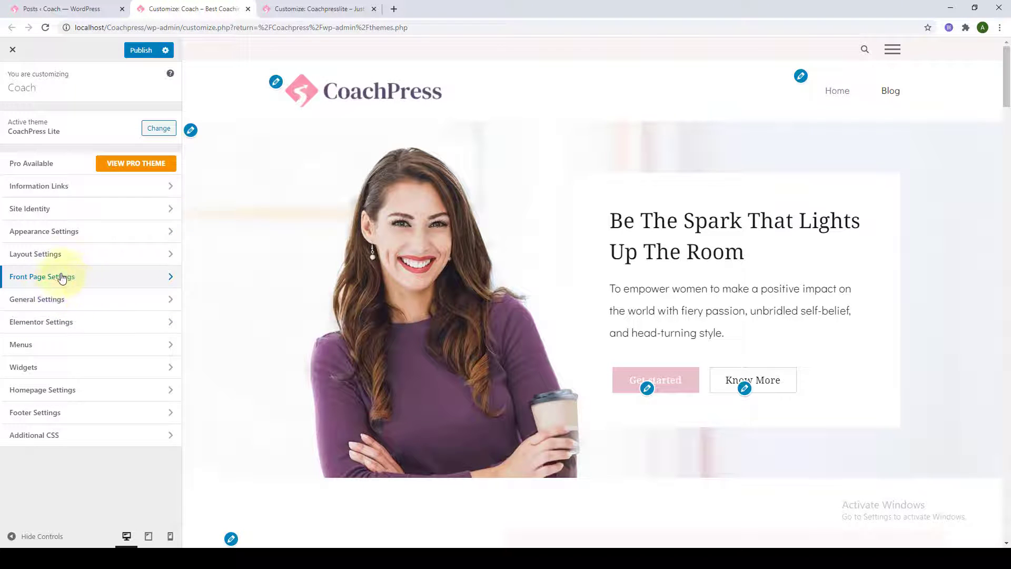
- In Homepage Settings, preview Your latest posts, then restore A static page with Home and Blog
{"action": "left_click", "coordinate": [73, 391]}
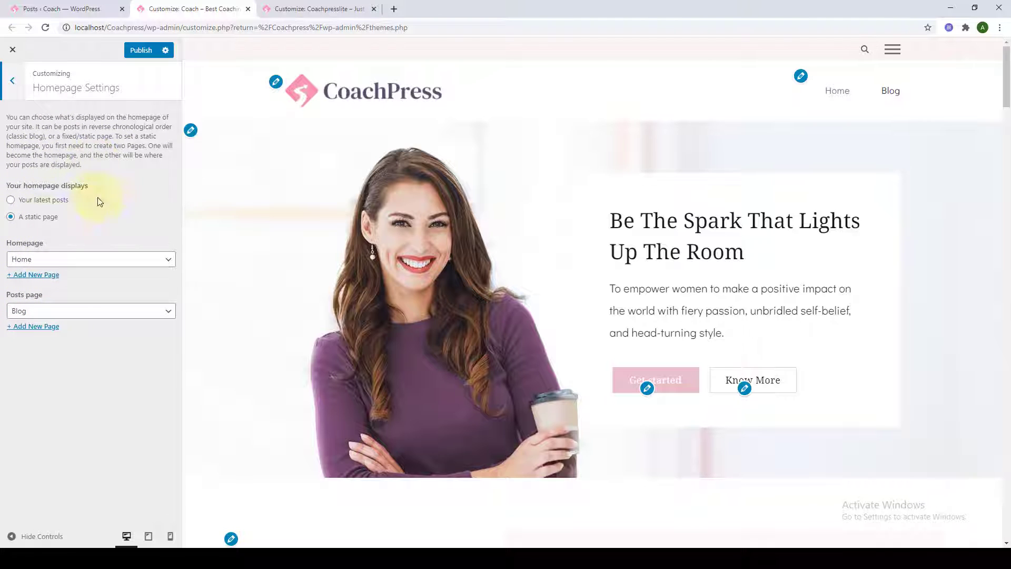
{"action": "left_click", "coordinate": [31, 216]}
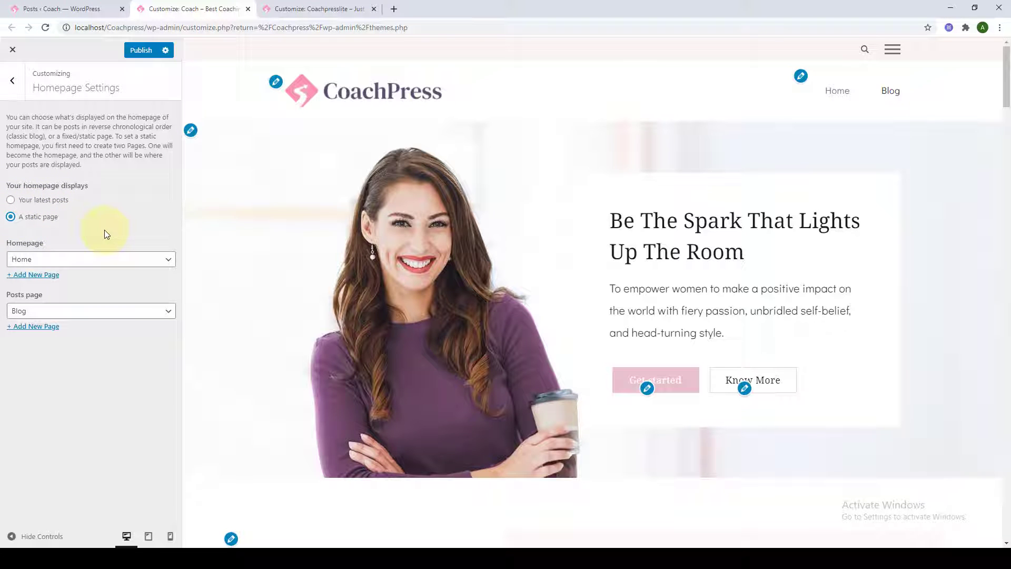
{"action": "left_click", "coordinate": [11, 201]}
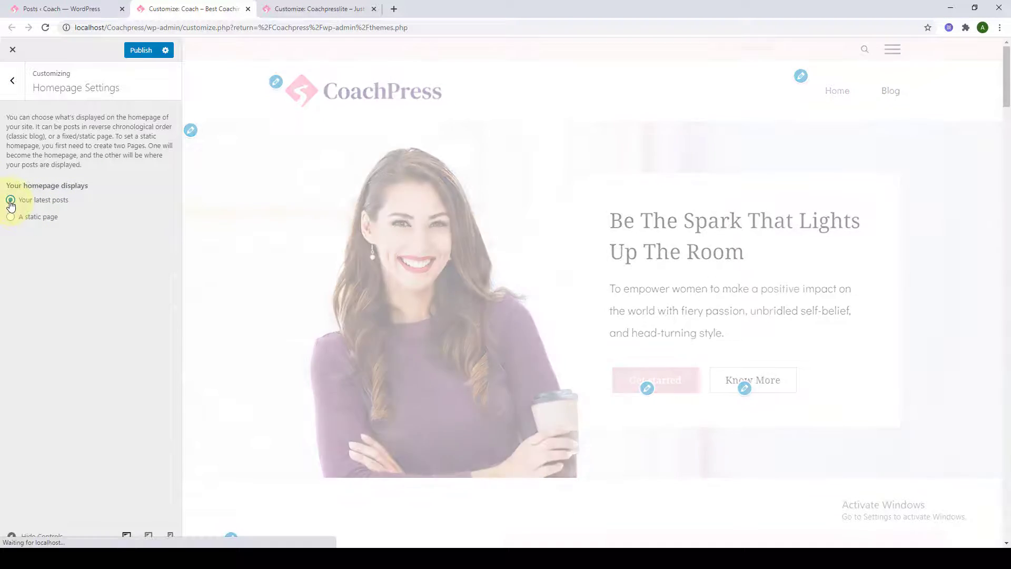
{"action": "scroll", "coordinate": [481, 313], "scroll_direction": "down", "scroll_amount": 6}
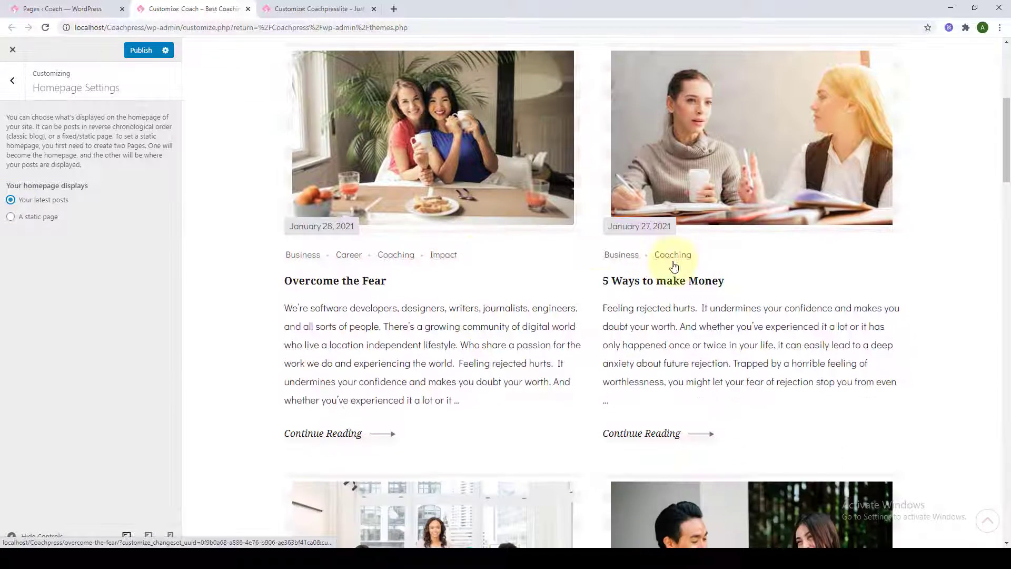
{"action": "scroll", "coordinate": [674, 266], "scroll_direction": "down", "scroll_amount": 8}
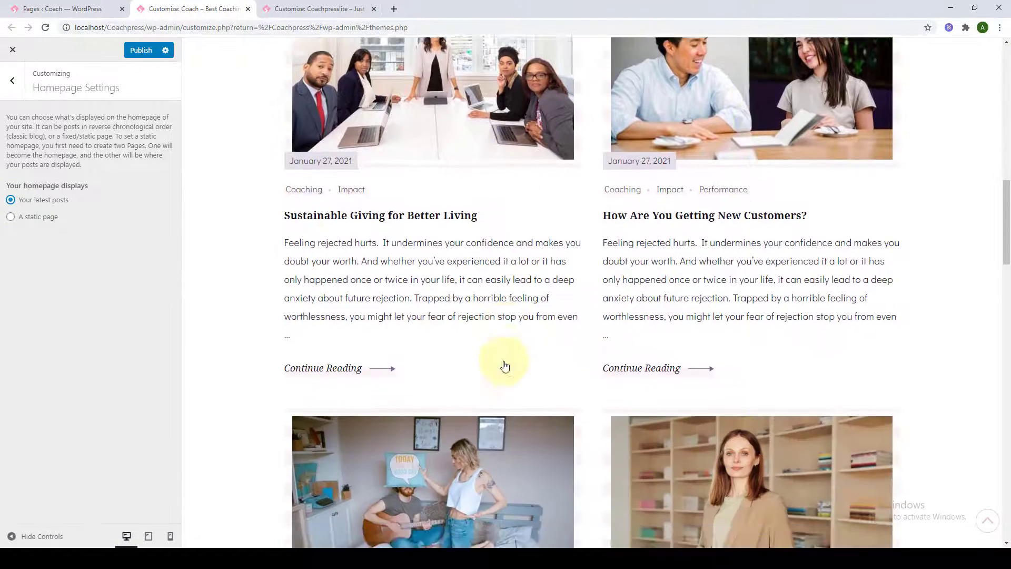
{"action": "scroll", "coordinate": [505, 365], "scroll_direction": "down", "scroll_amount": 15}
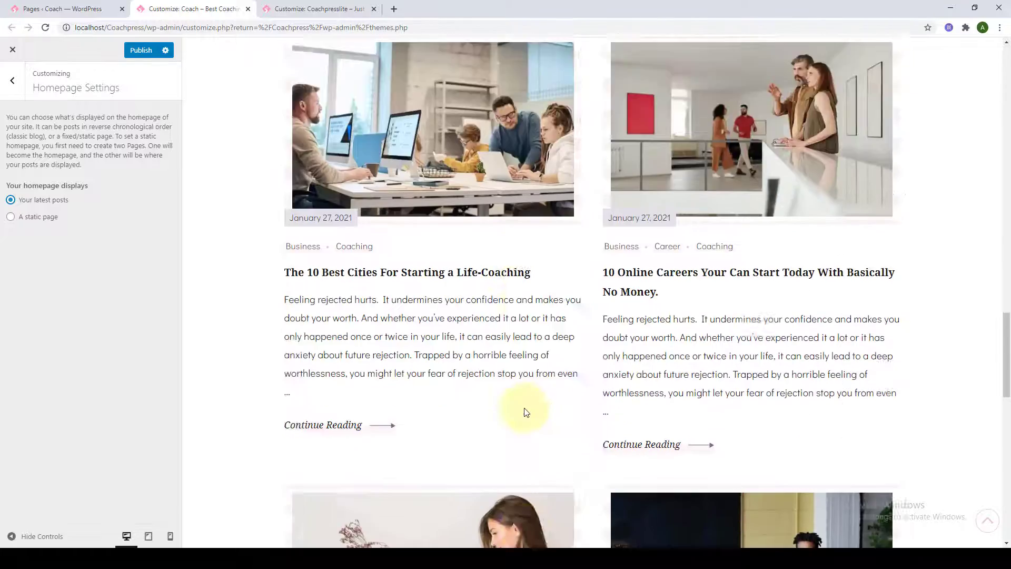
{"action": "scroll", "coordinate": [526, 412], "scroll_direction": "down", "scroll_amount": 6}
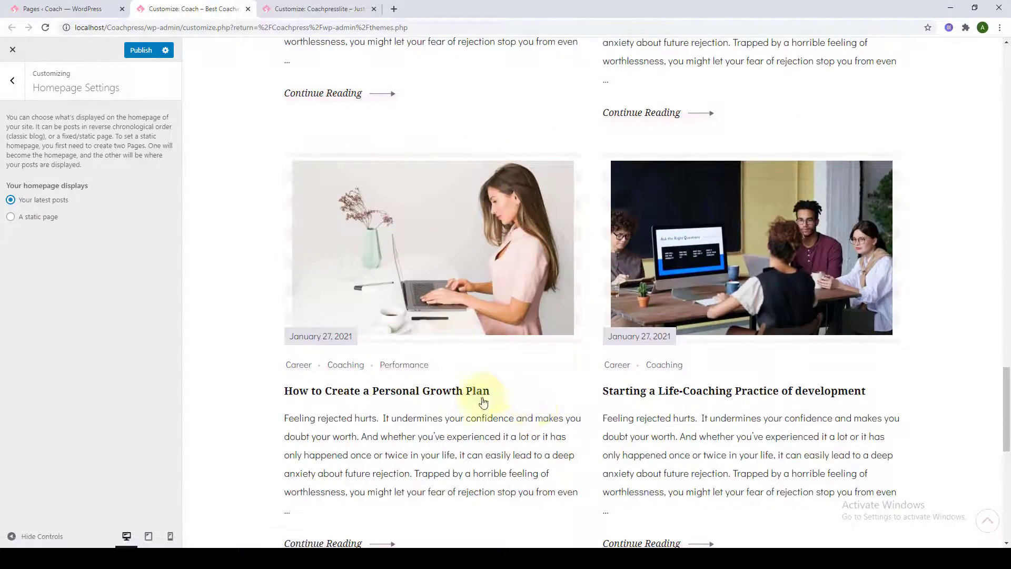
{"action": "scroll", "coordinate": [527, 421], "scroll_direction": "down", "scroll_amount": 4}
{"action": "left_click", "coordinate": [984, 522]}
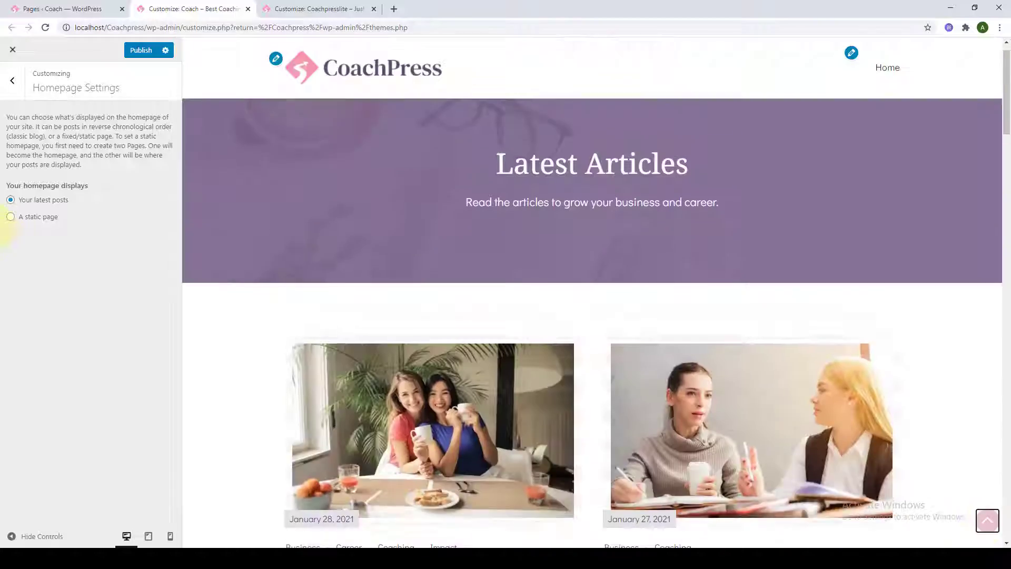
{"action": "left_click", "coordinate": [12, 217]}
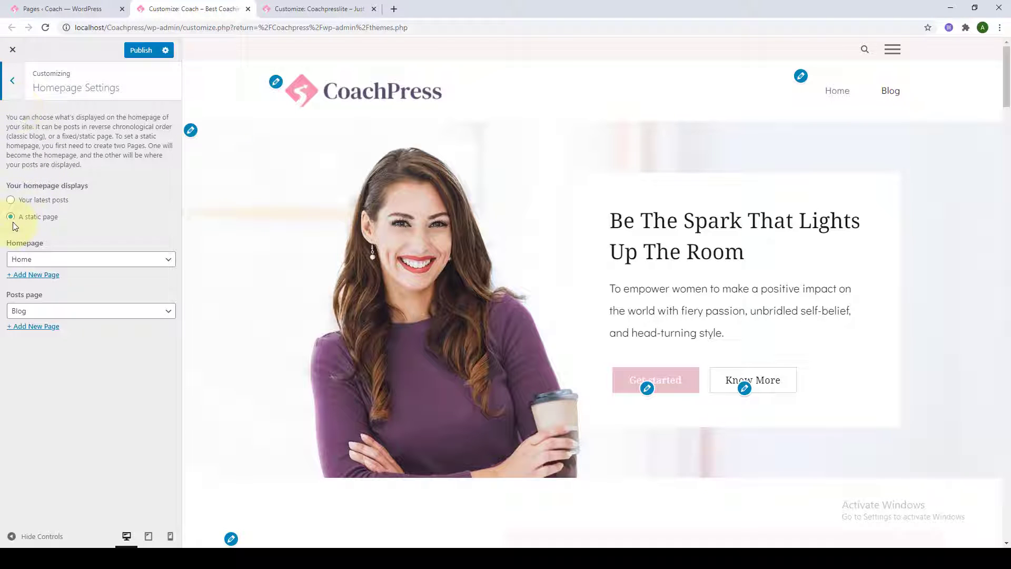
{"action": "left_click", "coordinate": [5, 82]}
{"action": "left_click", "coordinate": [82, 276]}
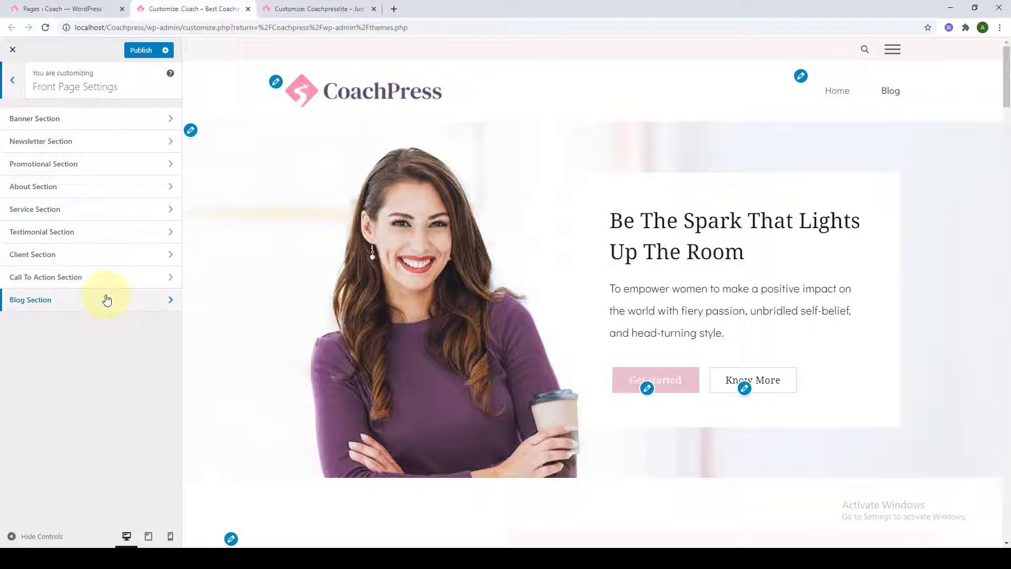
{"action": "left_click", "coordinate": [7, 88]}
{"action": "left_click", "coordinate": [83, 390]}
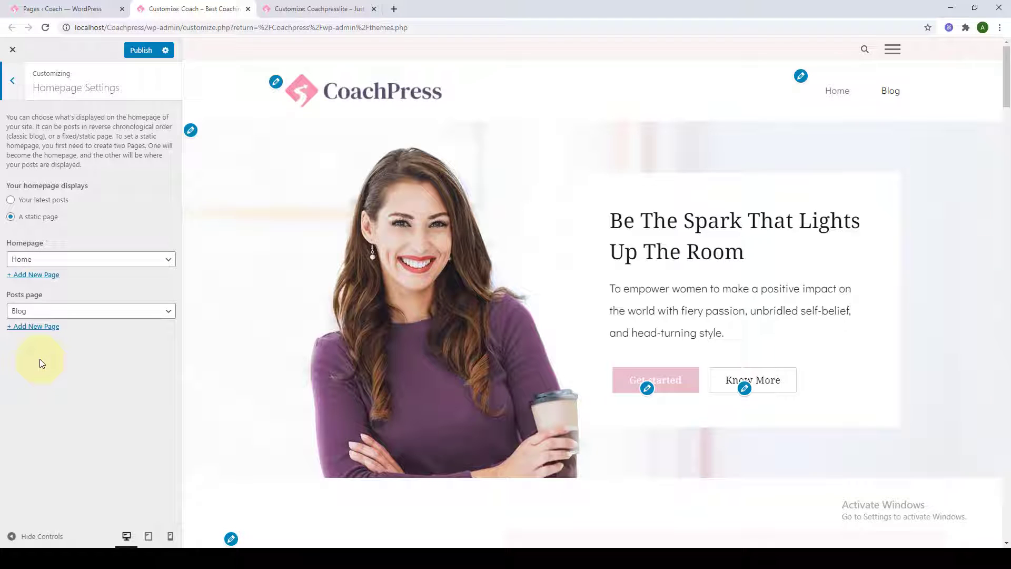
{"action": "left_click", "coordinate": [40, 274]}
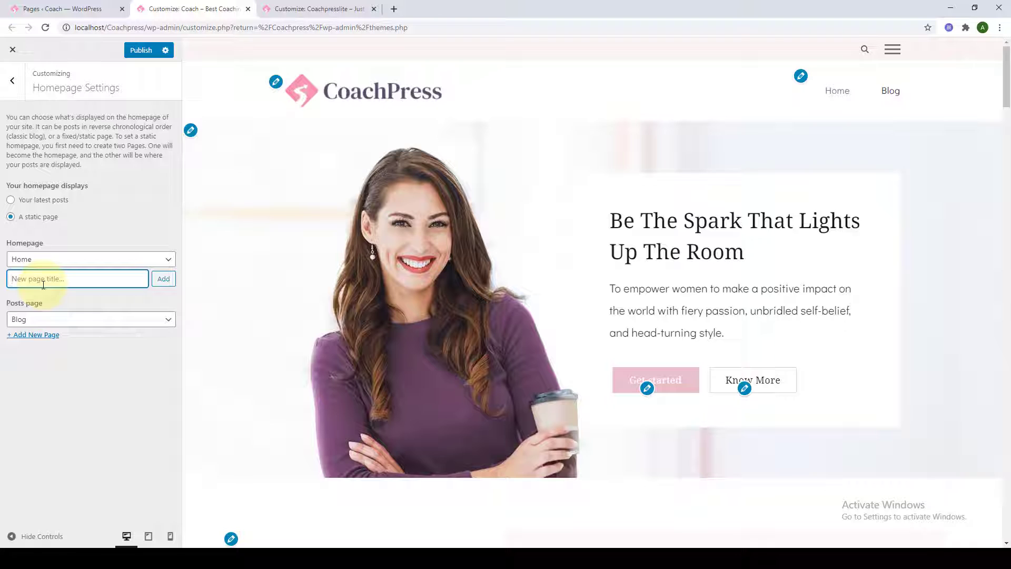
{"action": "type", "text": "Home"}
{"action": "left_click_drag", "start_coordinate": [42, 280], "coordinate": [8, 280]}
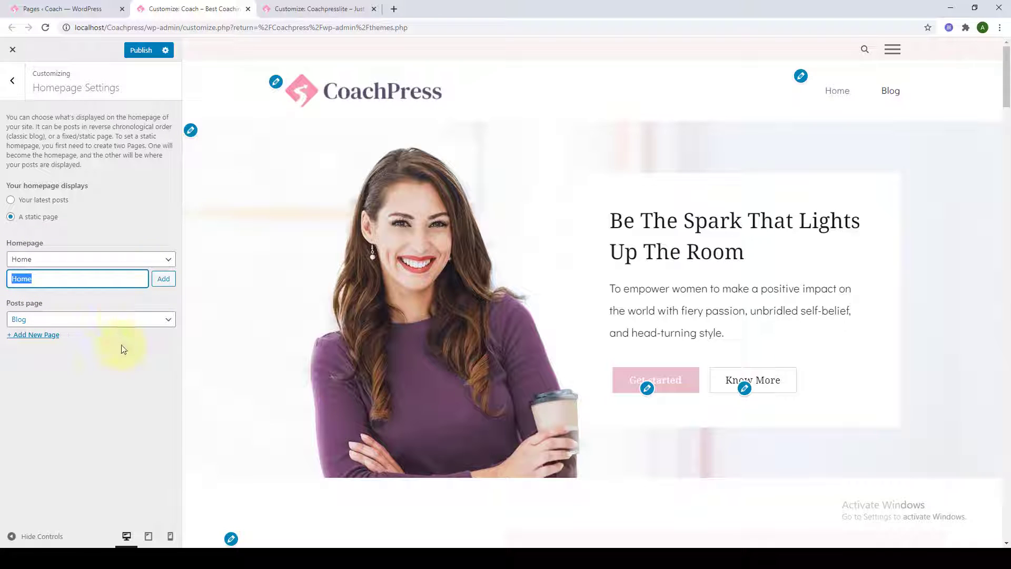
{"action": "left_click", "coordinate": [262, 347]}
{"action": "left_click", "coordinate": [29, 335]}
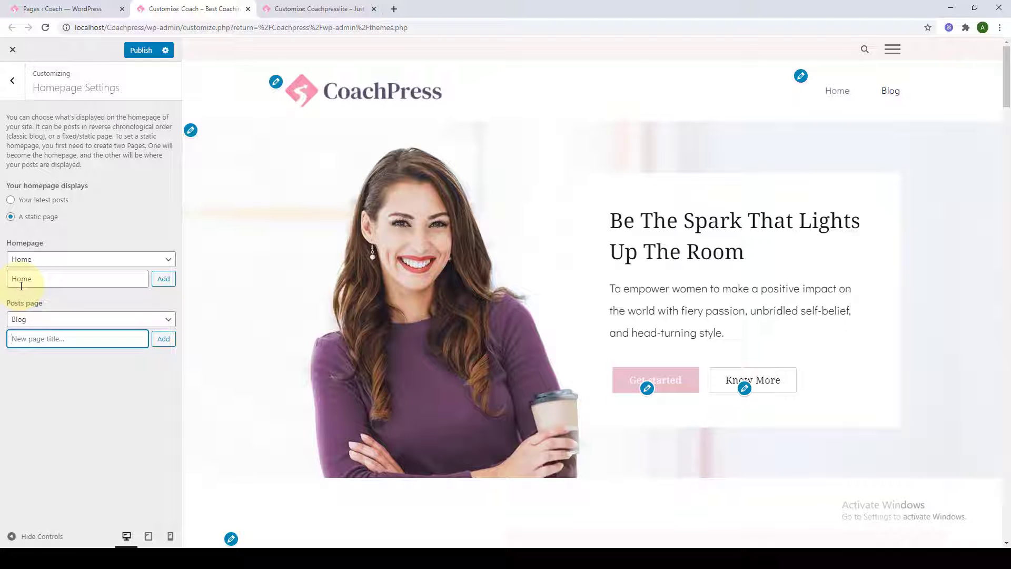
{"action": "type", "text": "Blog"}
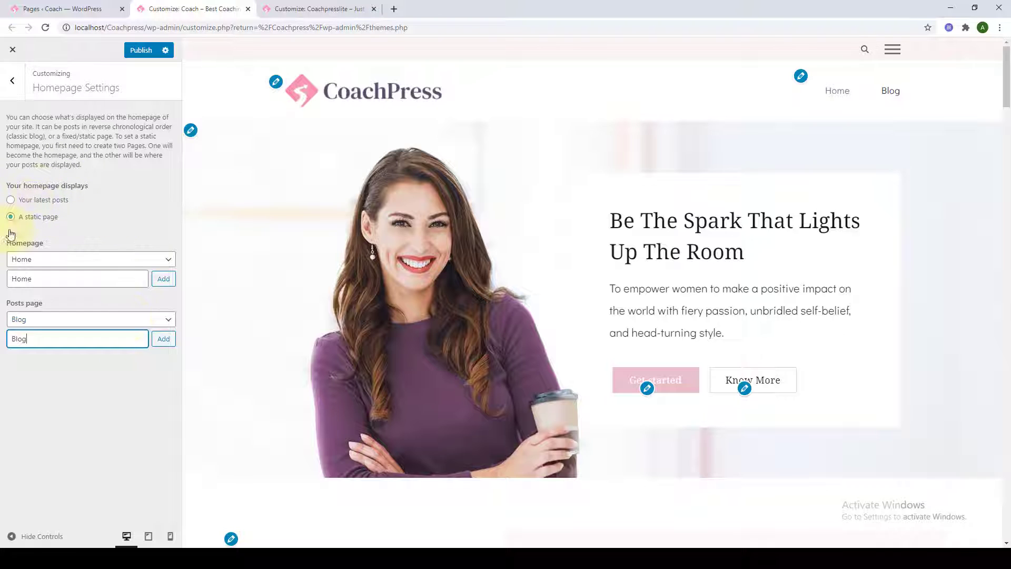
{"action": "left_click", "coordinate": [104, 277]}
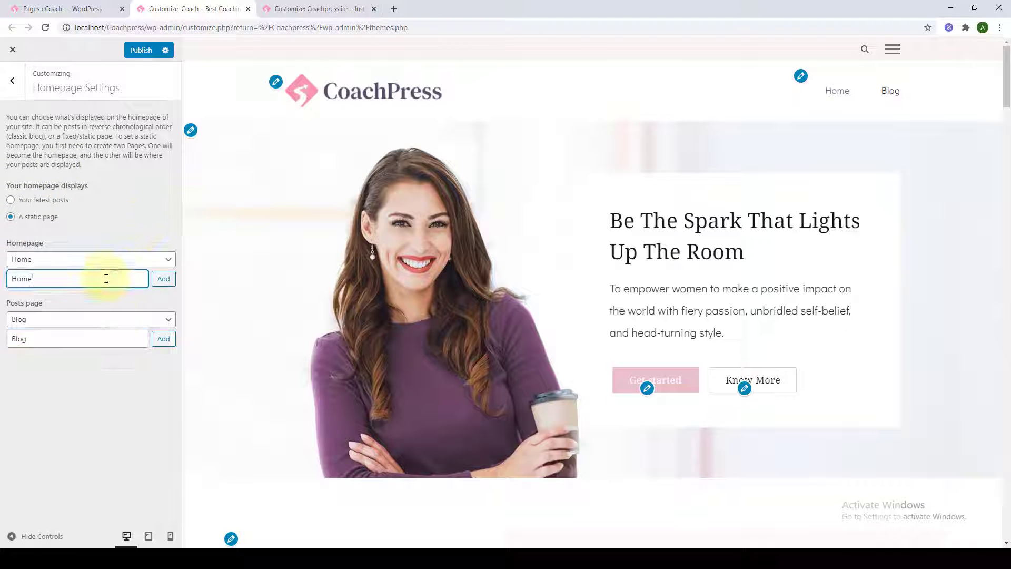
{"action": "double_click", "coordinate": [108, 278]}
{"action": "key", "text": "BackSpace"}
{"action": "double_click", "coordinate": [81, 338]}
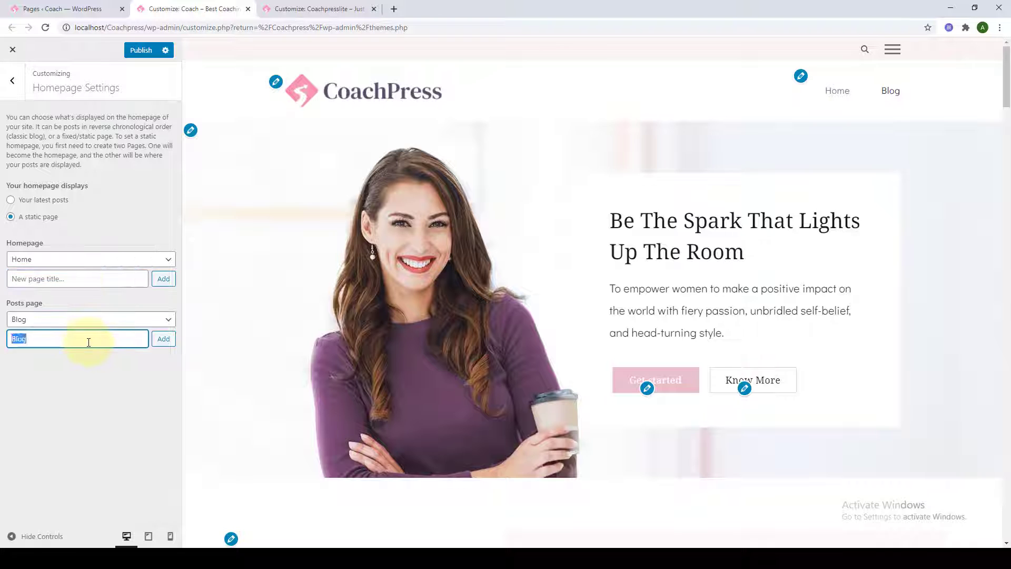
{"action": "key", "text": "BackSpace"}
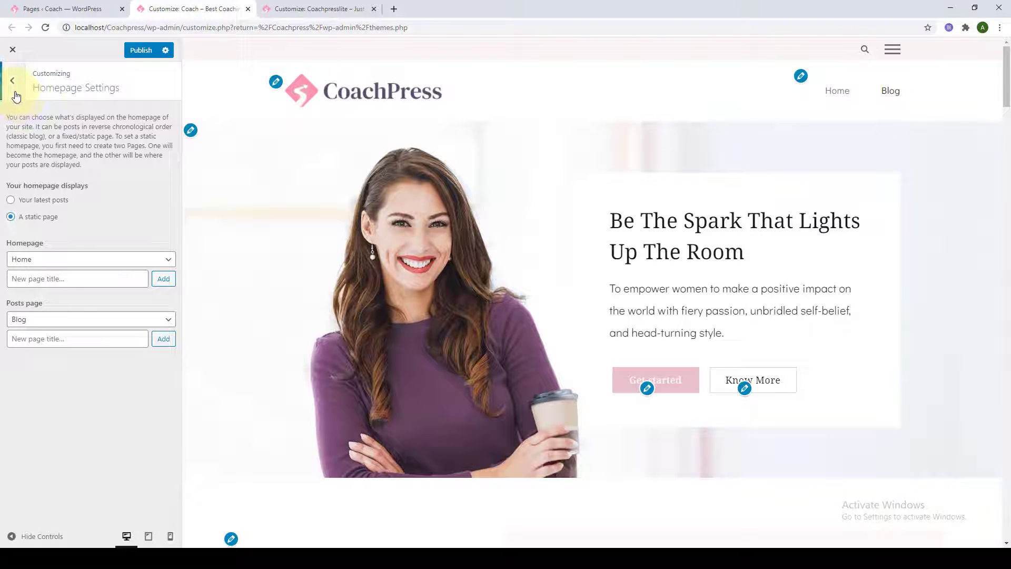
- Open the Banner Section under Front Page Settings
{"action": "left_click", "coordinate": [13, 81]}
{"action": "left_click", "coordinate": [138, 286]}
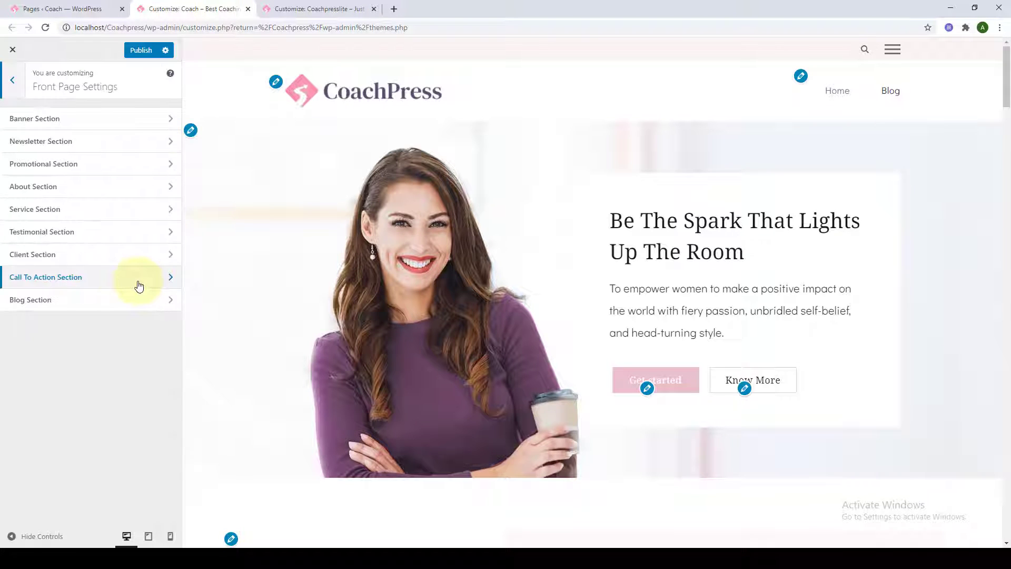
{"action": "left_click", "coordinate": [118, 125]}
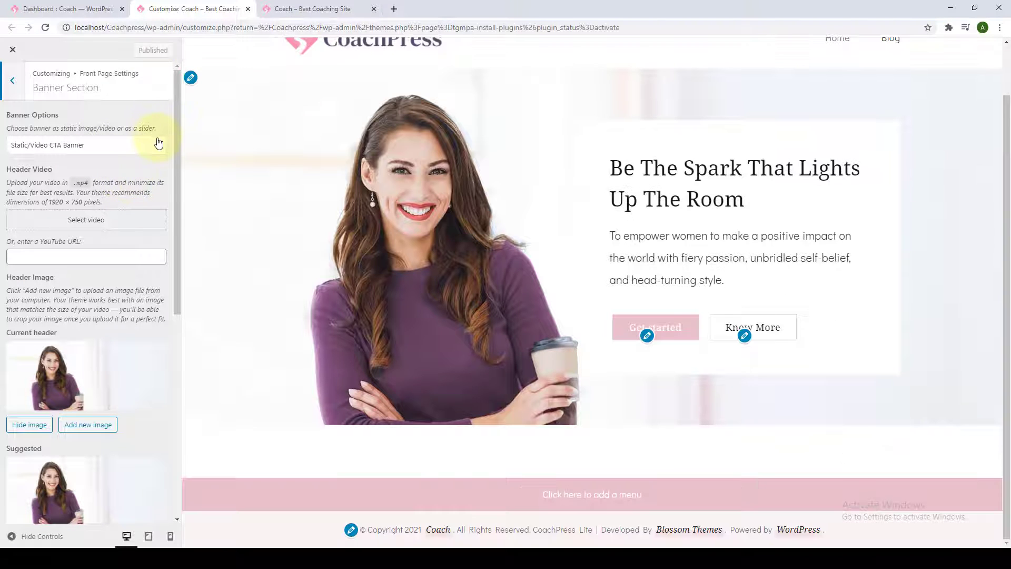
- Set Banner Options to Disable Banner Section, then back to Static/Video CTA Banner
{"action": "left_click", "coordinate": [158, 138]}
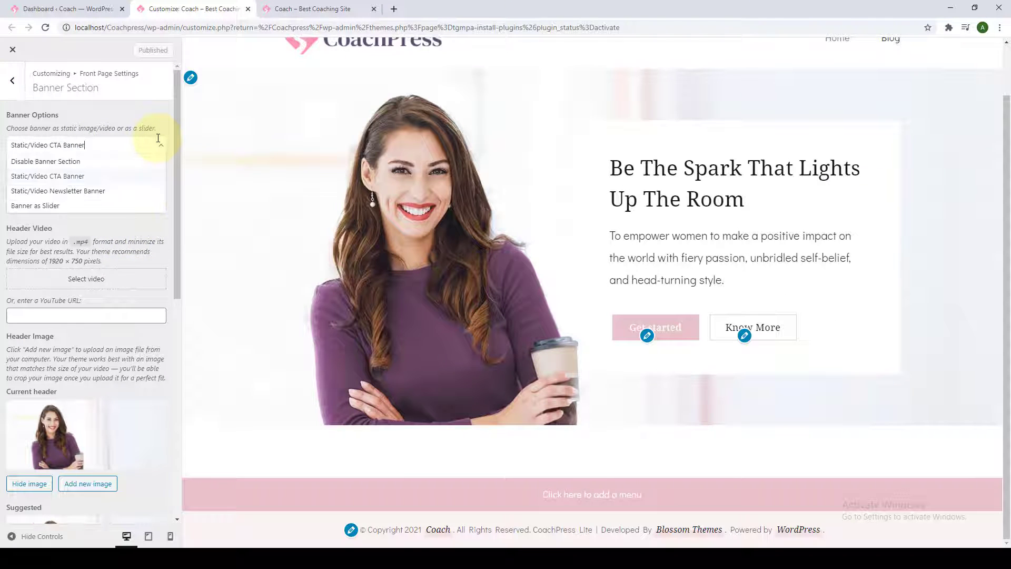
{"action": "left_click", "coordinate": [72, 164]}
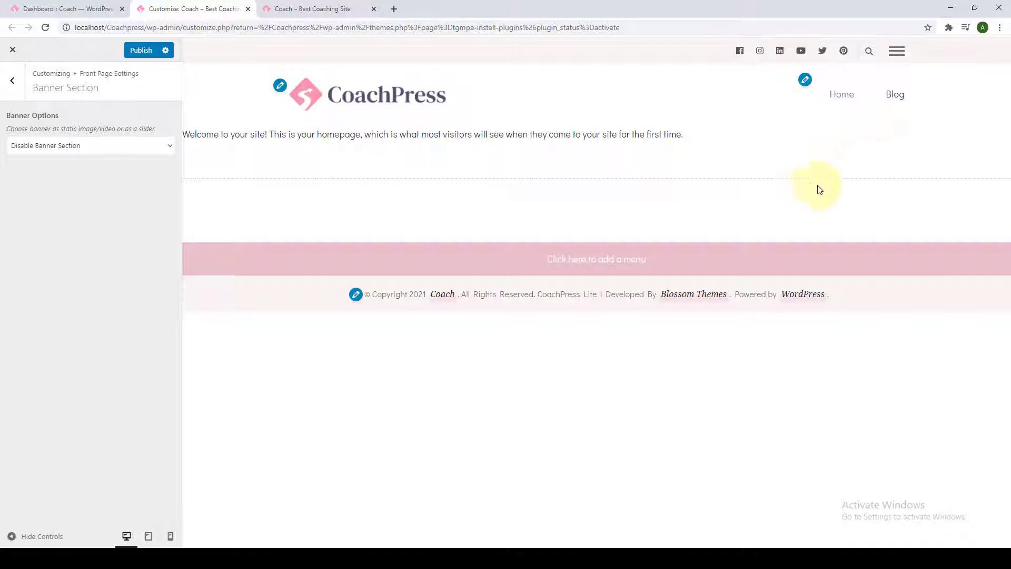
{"action": "left_click", "coordinate": [169, 147]}
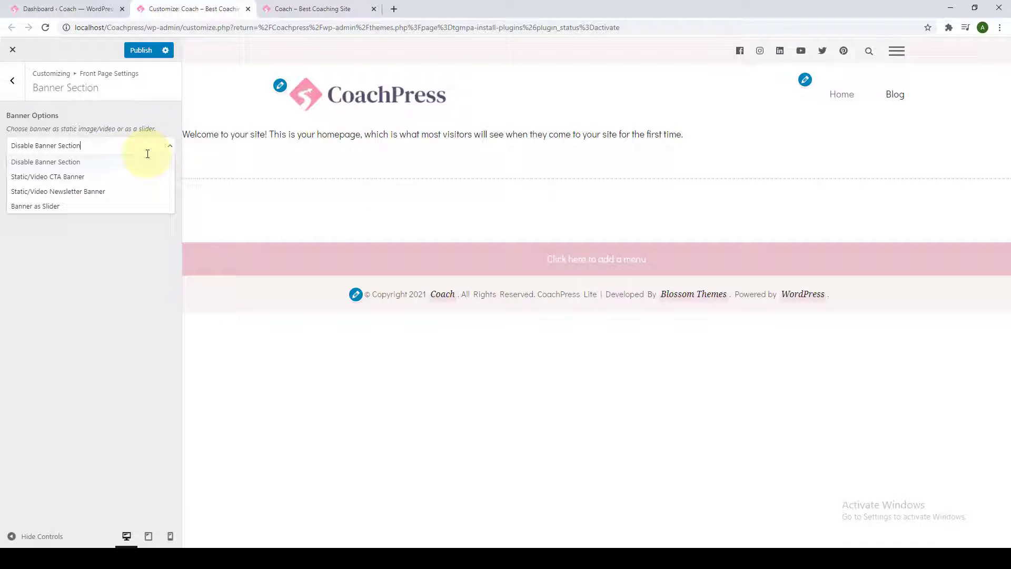
{"action": "left_click", "coordinate": [51, 179]}
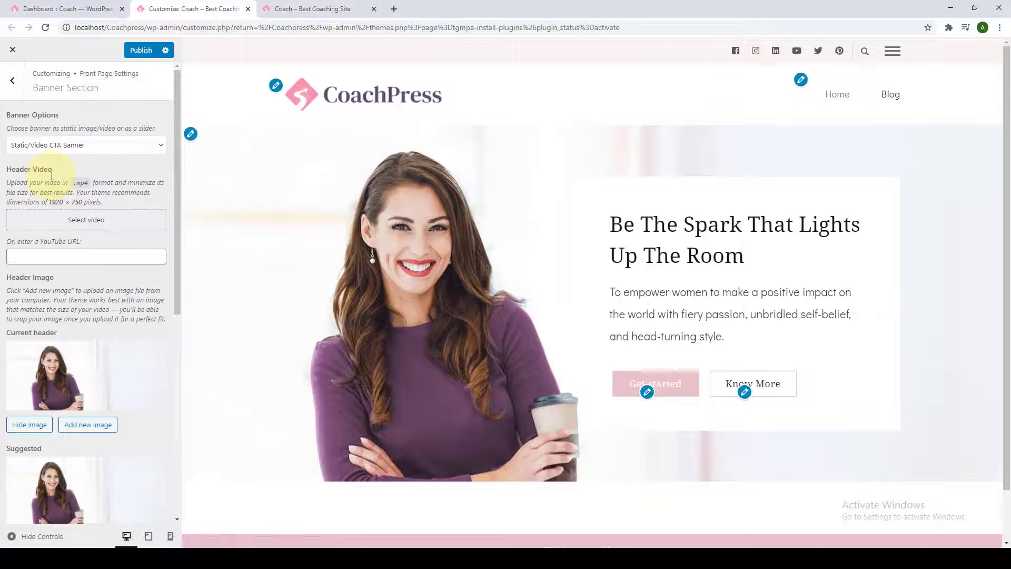
- Use the suggested coffee-cup photo as the banner header image instead of a media library pick
{"action": "scroll", "coordinate": [399, 292], "scroll_direction": "down", "scroll_amount": 1}
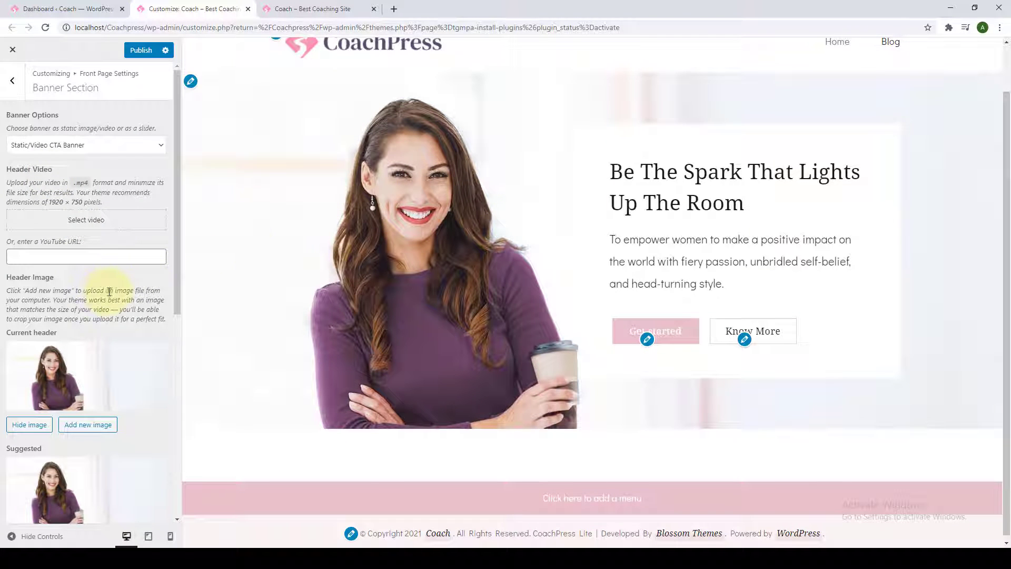
{"action": "scroll", "coordinate": [110, 289], "scroll_direction": "down", "scroll_amount": 2}
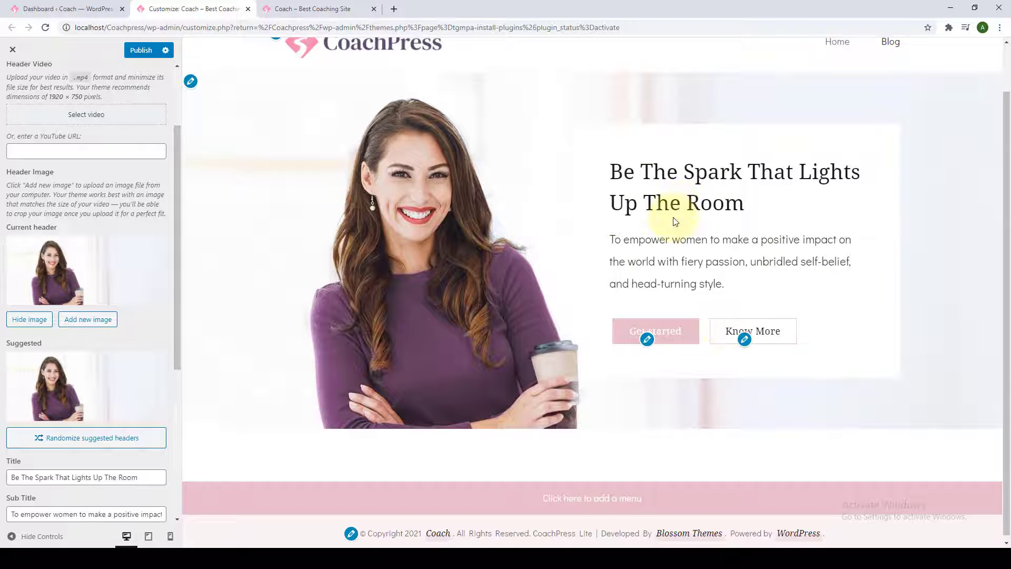
{"action": "scroll", "coordinate": [78, 373], "scroll_direction": "down", "scroll_amount": 1}
{"action": "scroll", "coordinate": [77, 373], "scroll_direction": "down", "scroll_amount": 2}
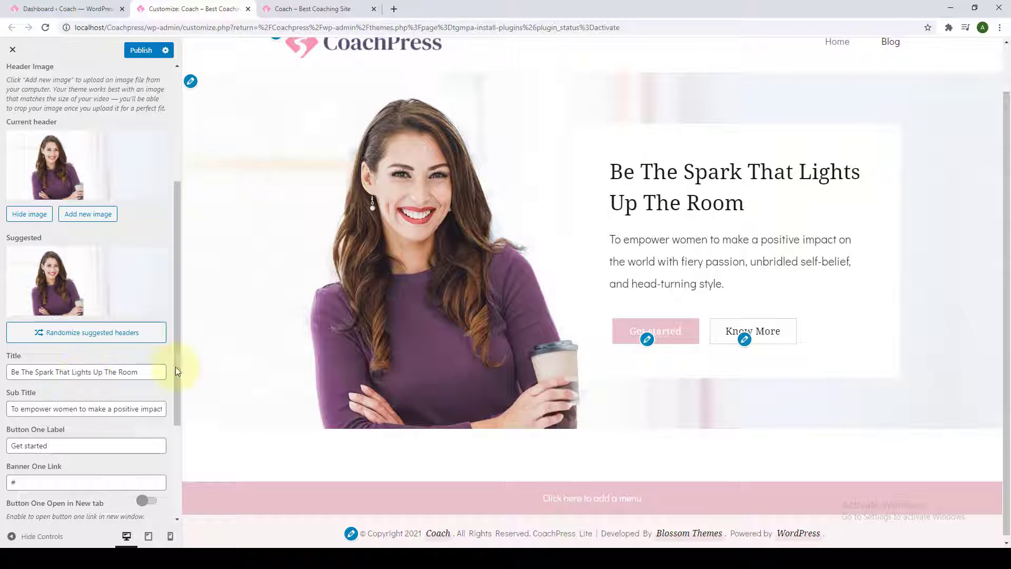
{"action": "left_click", "coordinate": [74, 216]}
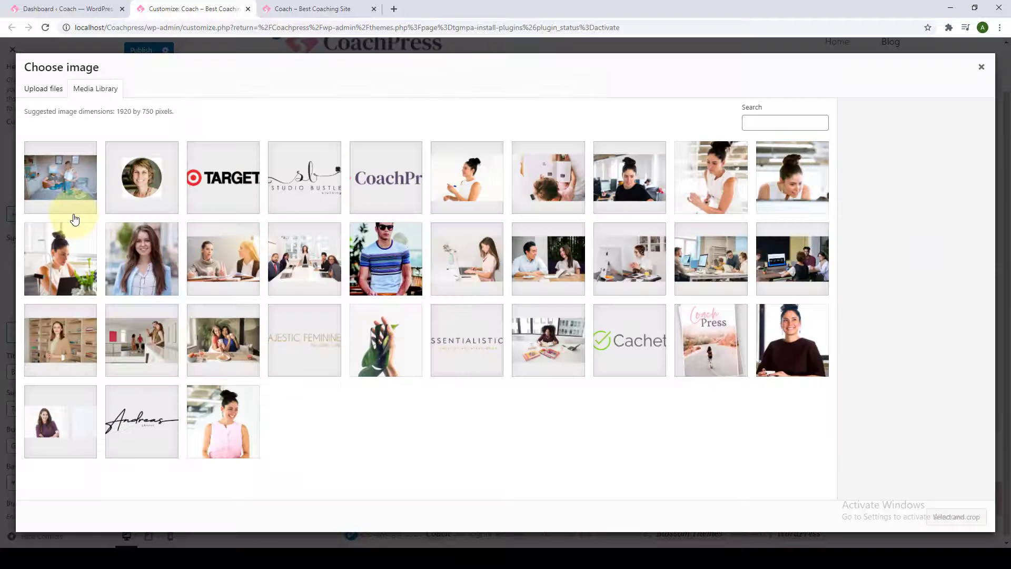
{"action": "left_click", "coordinate": [980, 66]}
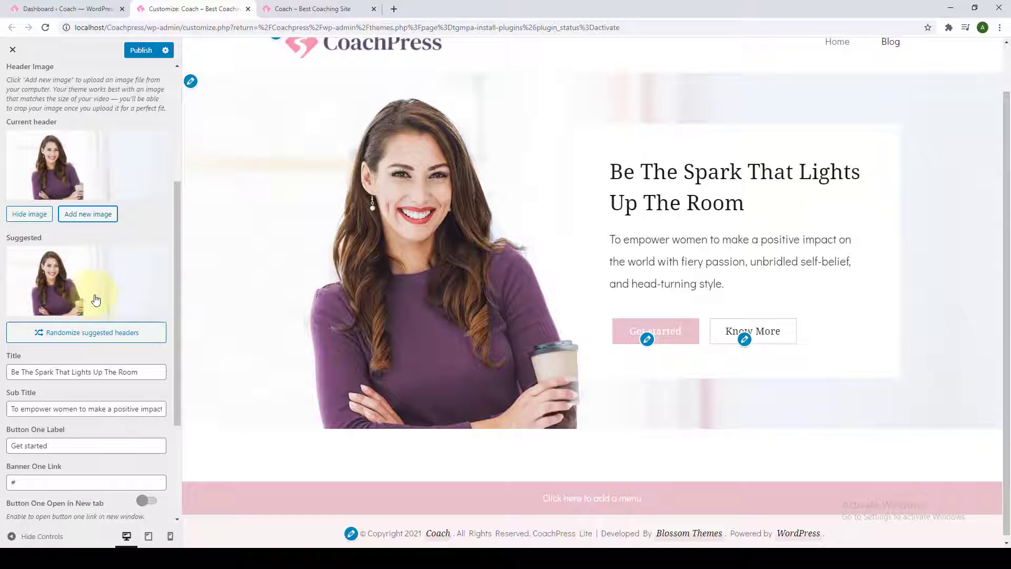
{"action": "left_click", "coordinate": [96, 294]}
- Select the banner title 'Be The Spark That Lights Up The Room' for replacement
{"action": "scroll", "coordinate": [106, 305], "scroll_direction": "down", "scroll_amount": 1}
{"action": "double_click", "coordinate": [128, 319]}
{"action": "triple_click", "coordinate": [124, 320]}
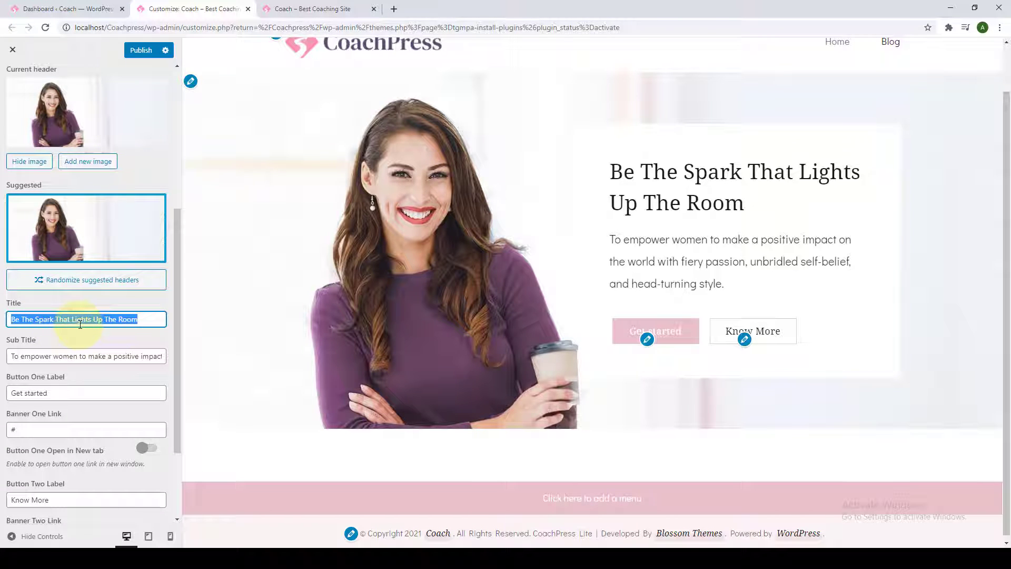
- Change the banner title to 'Take your action now' and subtitle to 'Dont miss the opportunity'
{"action": "type", "text": "Take your action now"}
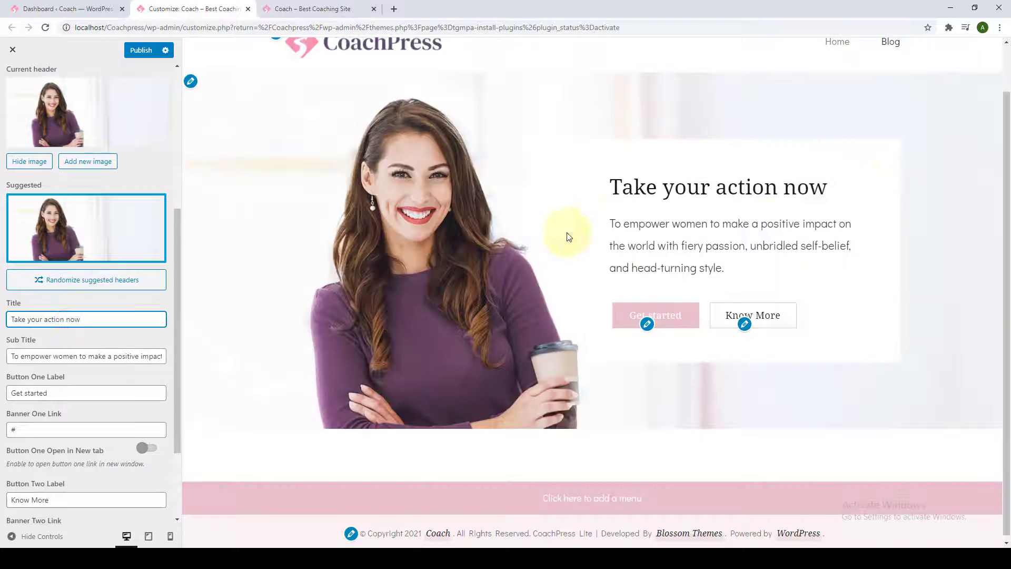
{"action": "triple_click", "coordinate": [96, 355]}
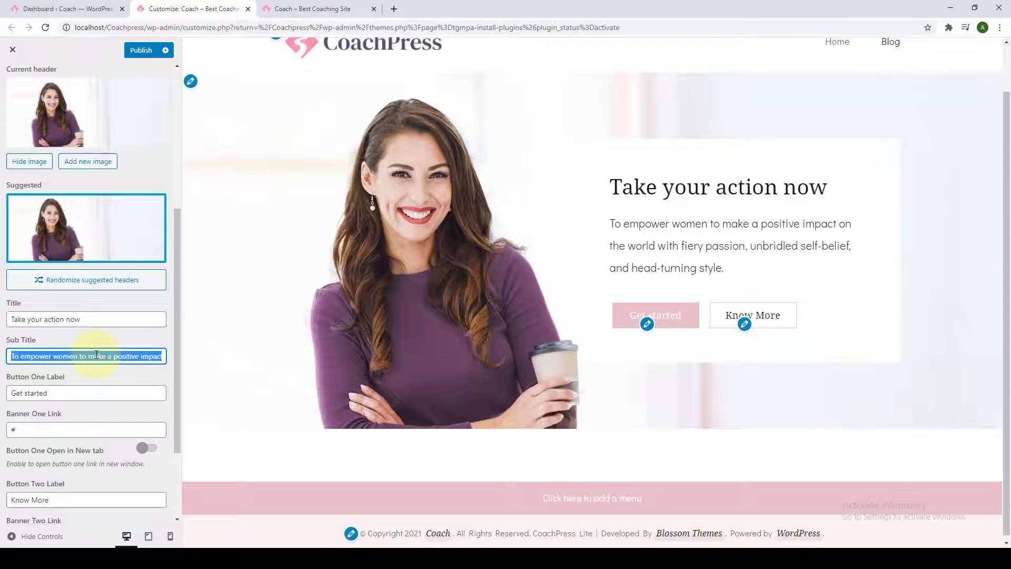
{"action": "key", "text": "BackSpace"}
{"action": "type", "text": "D"}
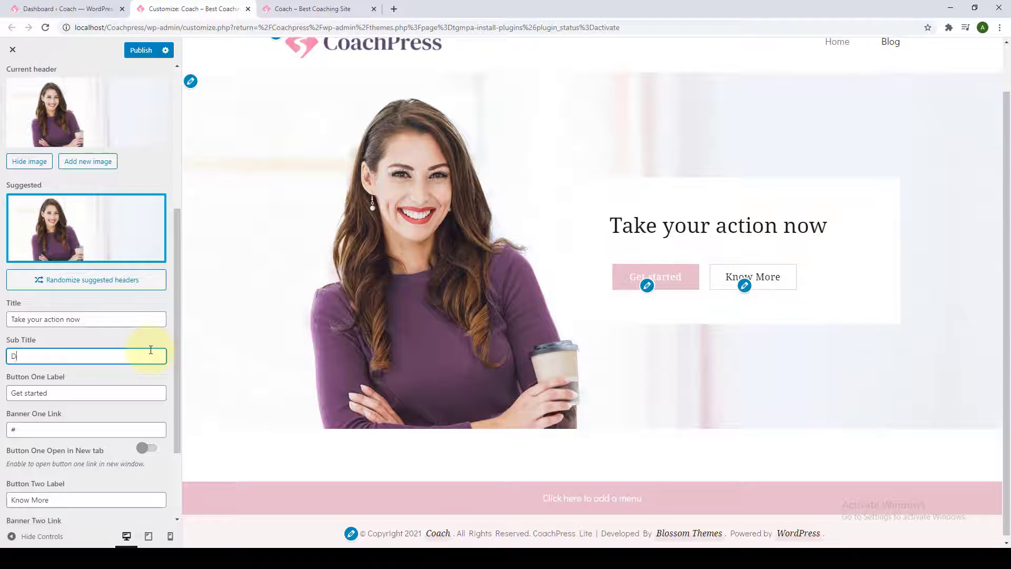
{"action": "type", "text": "ss"}
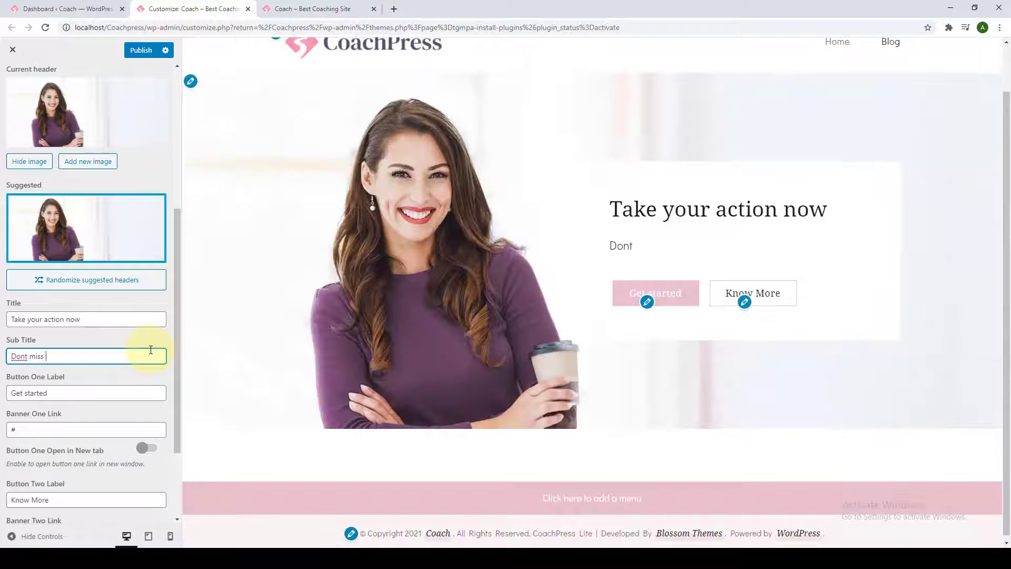
{"action": "key", "text": "BackSpace"}
{"action": "key", "text": "BackSpace"}
{"action": "key", "text": "BackSpace"}
{"action": "key", "text": "BackSpace"}
{"action": "key", "text": "BackSpace"}
- Review the Get started and Know More button labels and their link fields
{"action": "scroll", "coordinate": [92, 379], "scroll_direction": "down", "scroll_amount": 2}
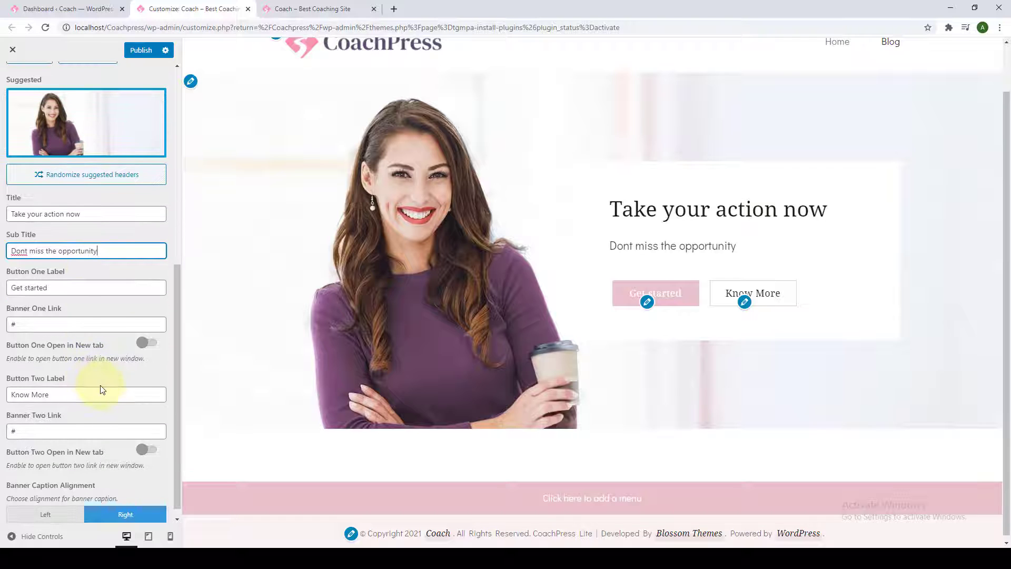
{"action": "triple_click", "coordinate": [63, 285]}
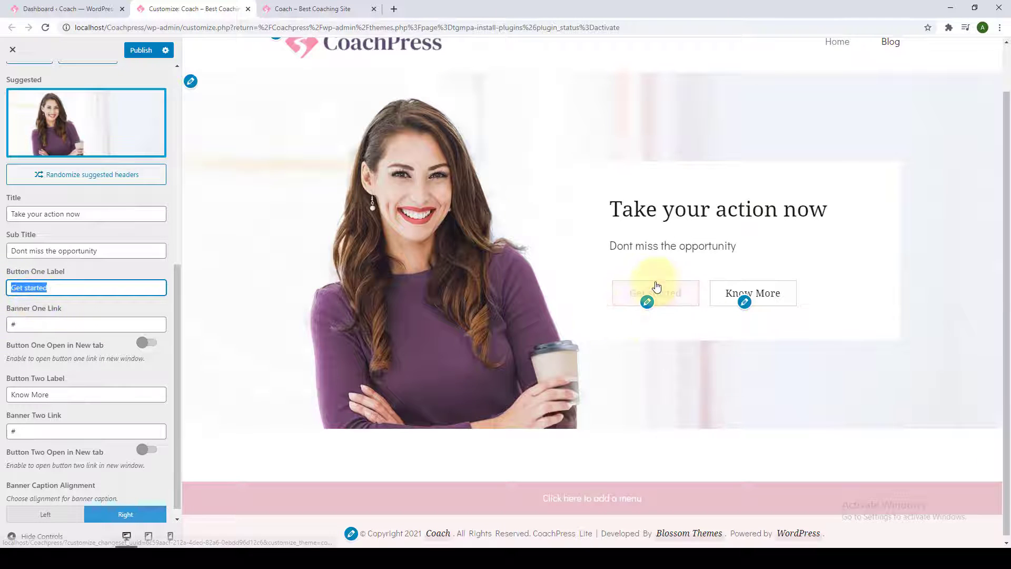
{"action": "left_click", "coordinate": [21, 327]}
{"action": "double_click", "coordinate": [22, 327]}
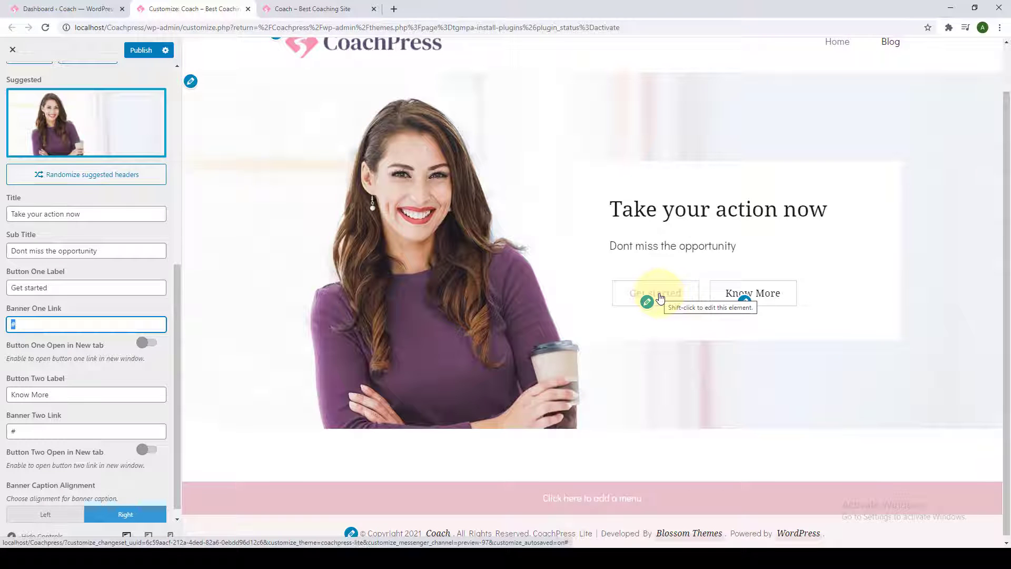
{"action": "scroll", "coordinate": [53, 389], "scroll_direction": "down", "scroll_amount": 1}
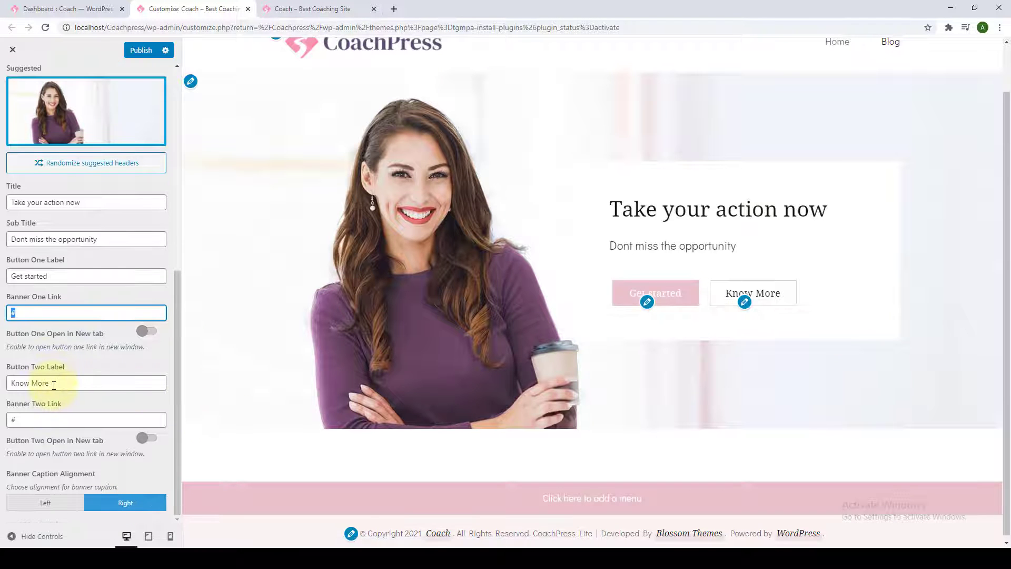
{"action": "left_click", "coordinate": [55, 383]}
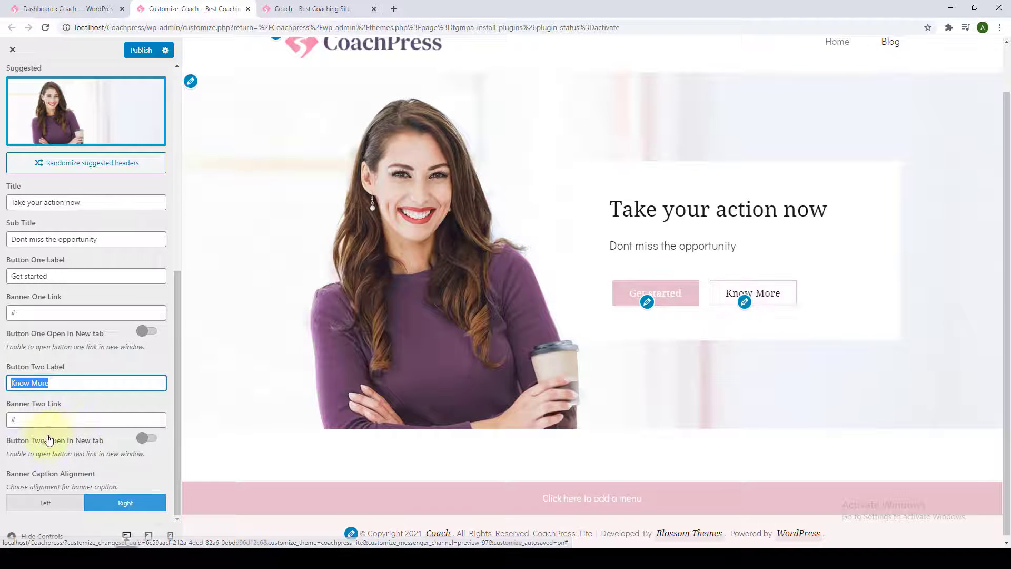
{"action": "double_click", "coordinate": [23, 420]}
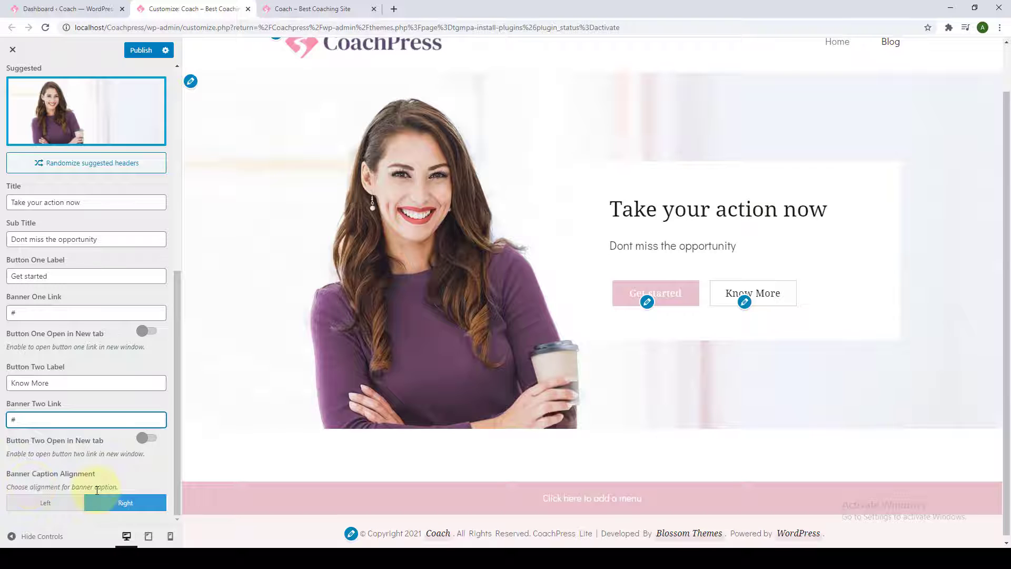
- Set Banner Caption Alignment to Left, then back to Right
{"action": "left_click", "coordinate": [49, 509]}
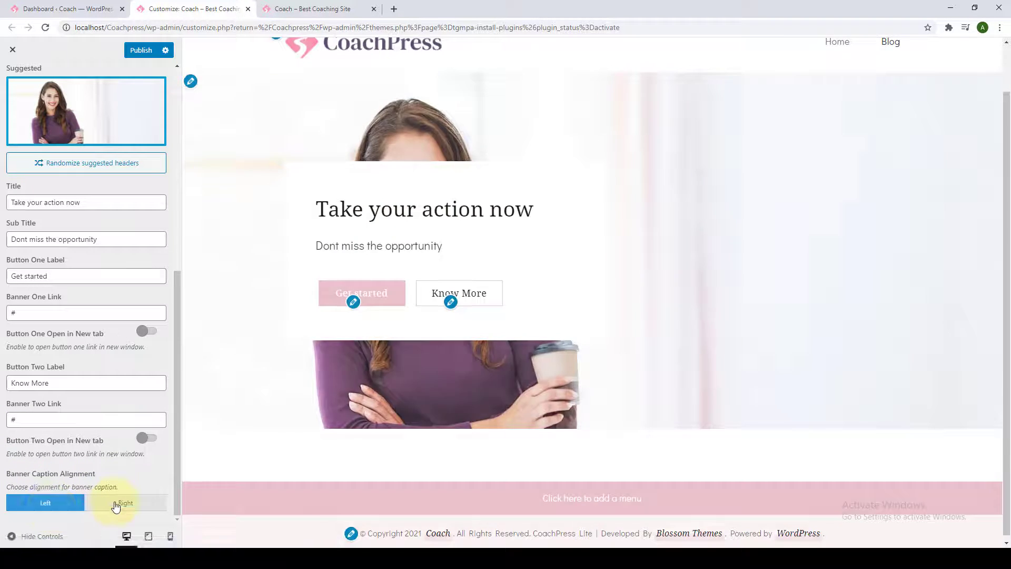
{"action": "left_click", "coordinate": [125, 503]}
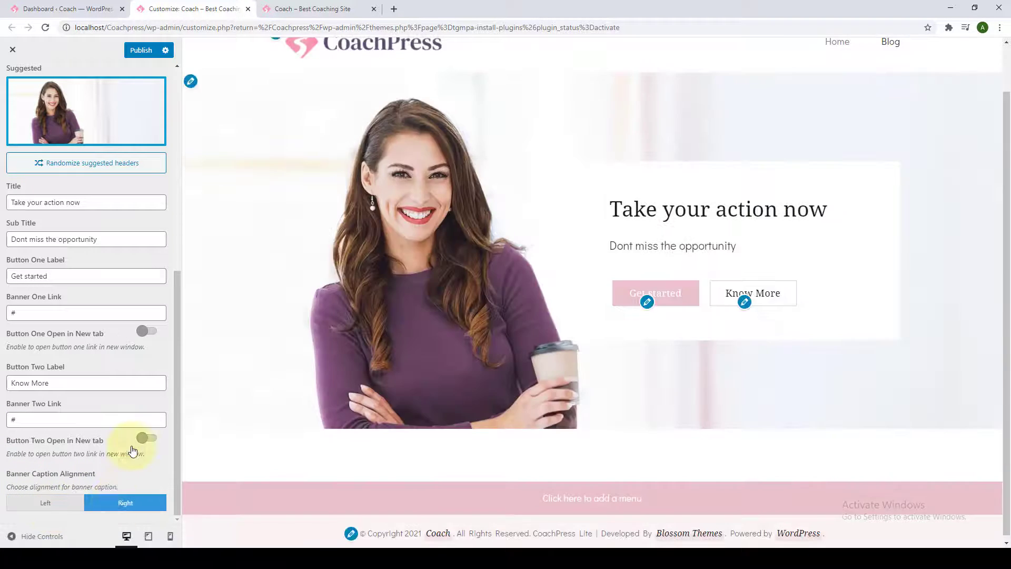
{"action": "scroll", "coordinate": [133, 450], "scroll_direction": "up", "scroll_amount": 2}
{"action": "scroll", "coordinate": [133, 450], "scroll_direction": "up", "scroll_amount": 5}
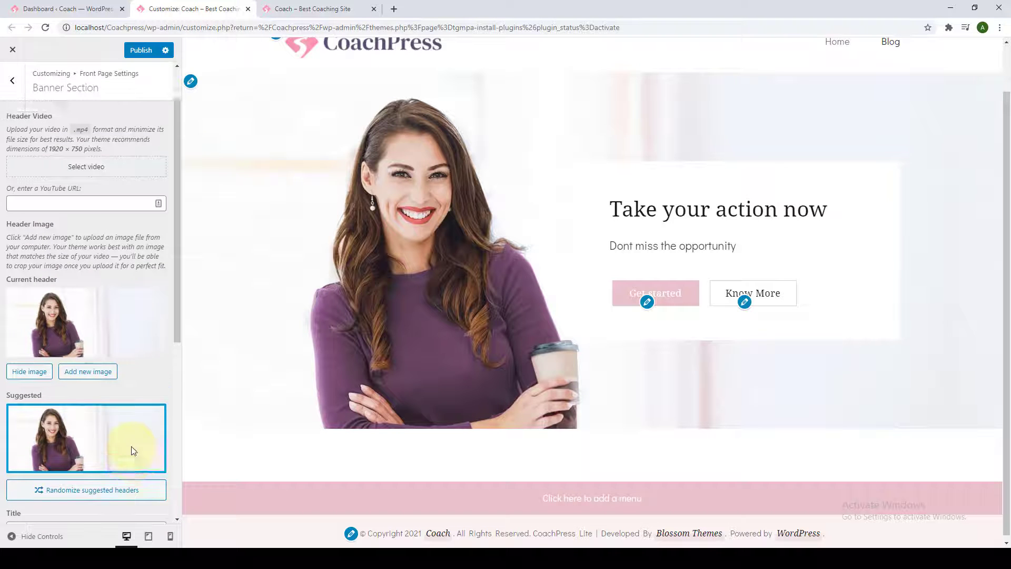
- Choose Video.mp4 from the Media Library as the banner's header video
{"action": "scroll", "coordinate": [296, 184], "scroll_direction": "up", "scroll_amount": 1}
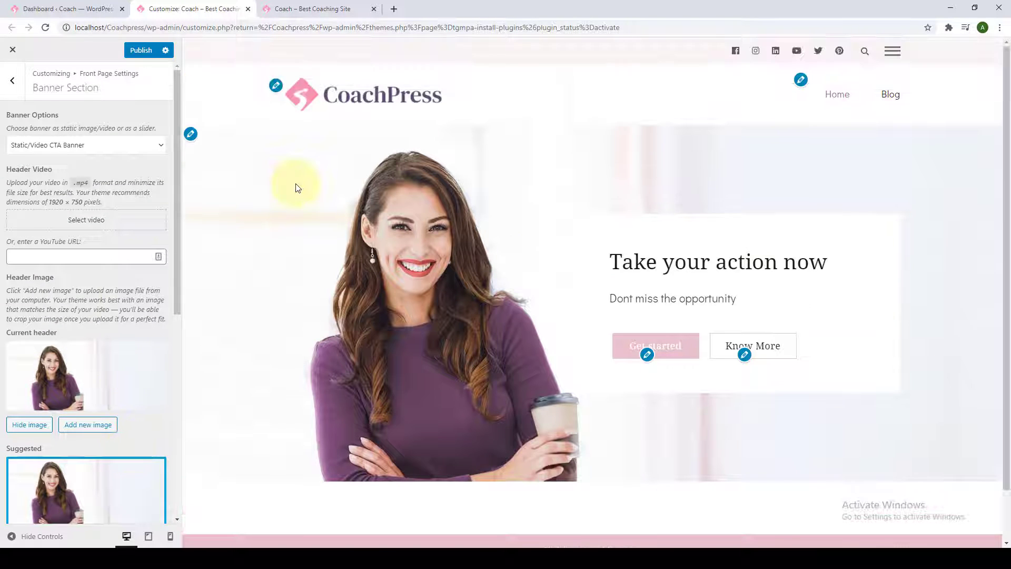
{"action": "left_click", "coordinate": [103, 225]}
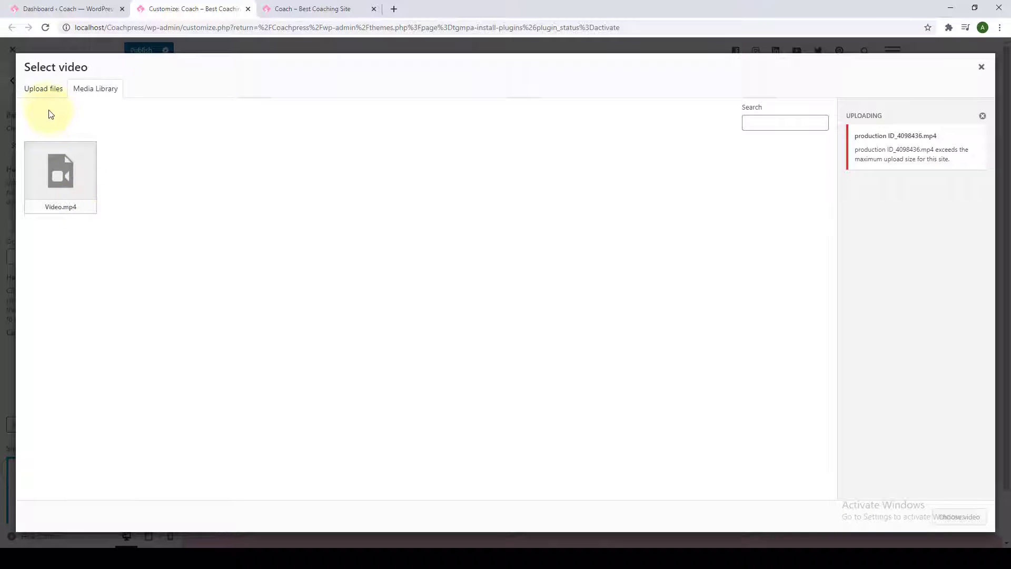
{"action": "left_click", "coordinate": [37, 91]}
{"action": "left_click", "coordinate": [96, 90]}
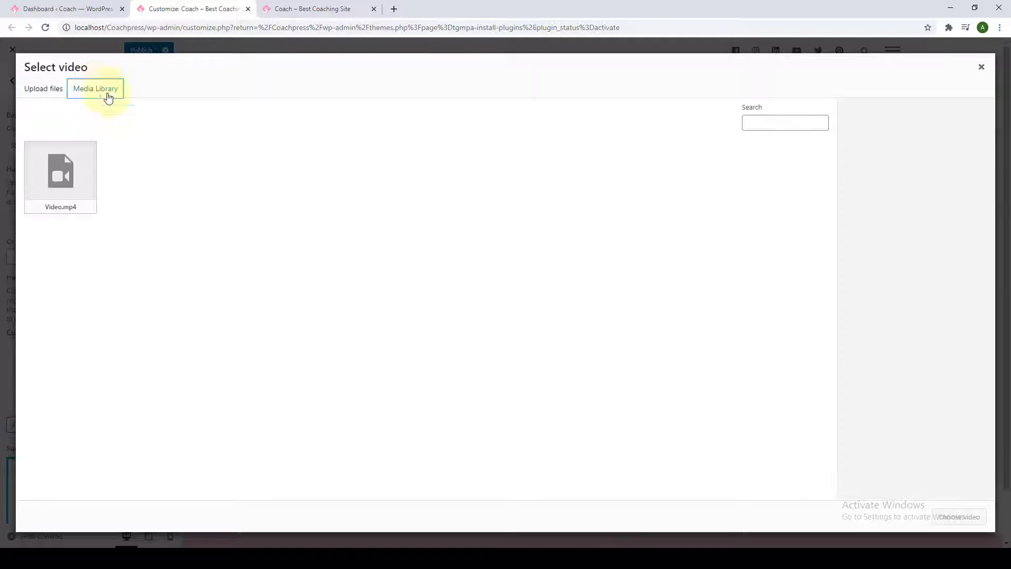
{"action": "left_click", "coordinate": [63, 193]}
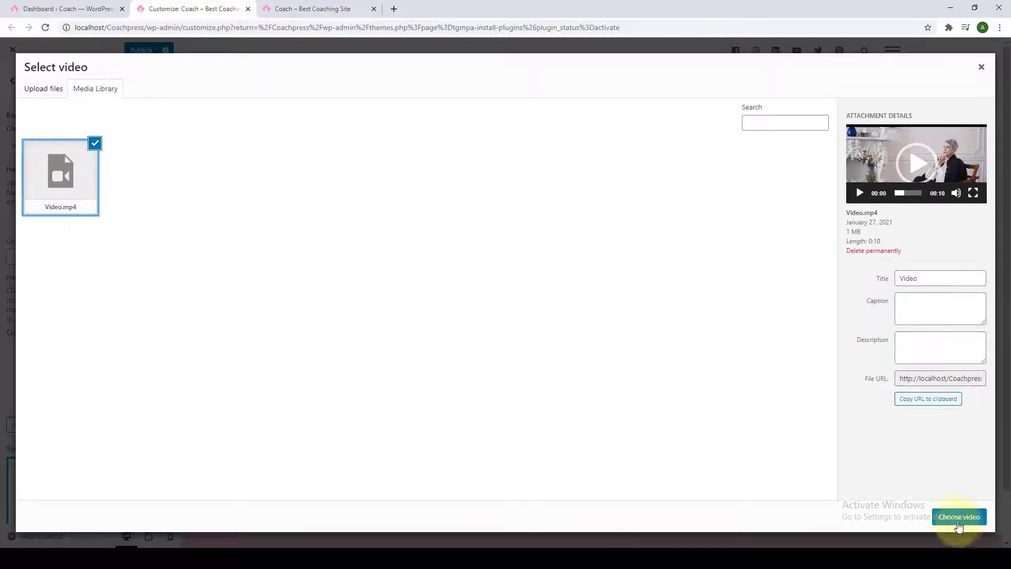
{"action": "left_click", "coordinate": [959, 516]}
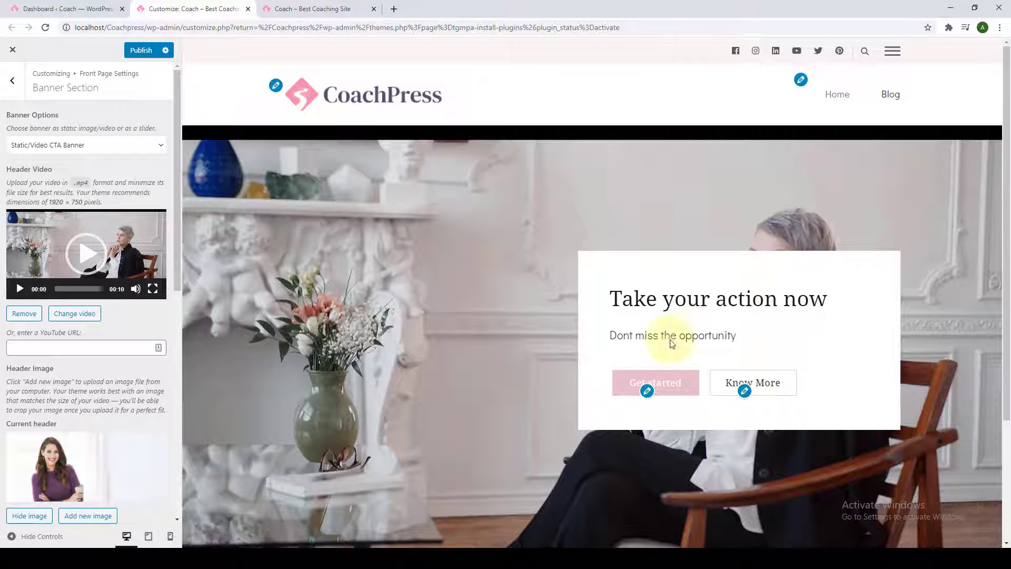
- Set Banner Caption Alignment to Left
{"action": "scroll", "coordinate": [507, 317], "scroll_direction": "down", "scroll_amount": 2}
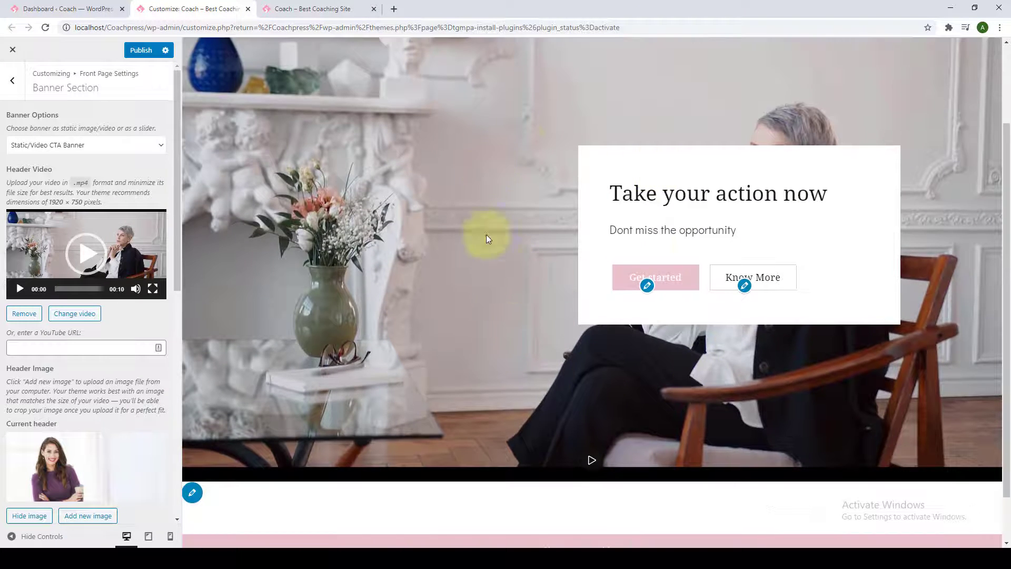
{"action": "scroll", "coordinate": [95, 398], "scroll_direction": "down", "scroll_amount": 9}
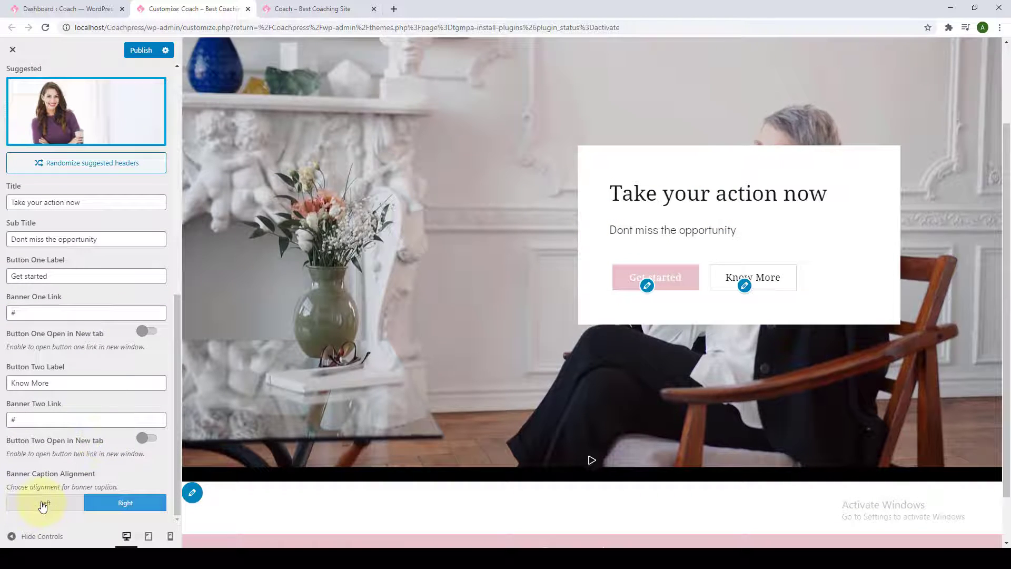
{"action": "left_click", "coordinate": [43, 504]}
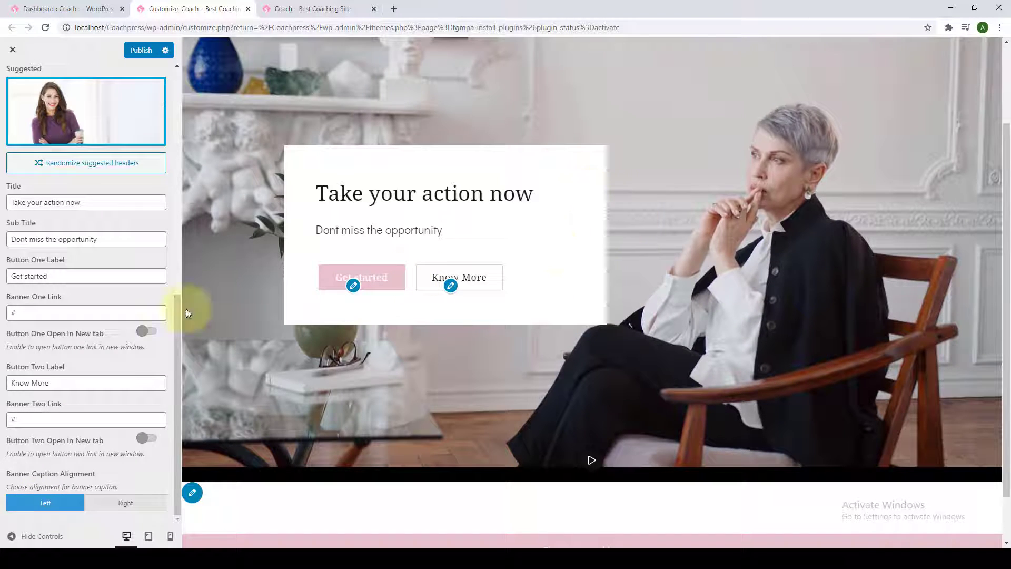
{"action": "scroll", "coordinate": [87, 316], "scroll_direction": "up", "scroll_amount": 3}
{"action": "scroll", "coordinate": [90, 316], "scroll_direction": "up", "scroll_amount": 5}
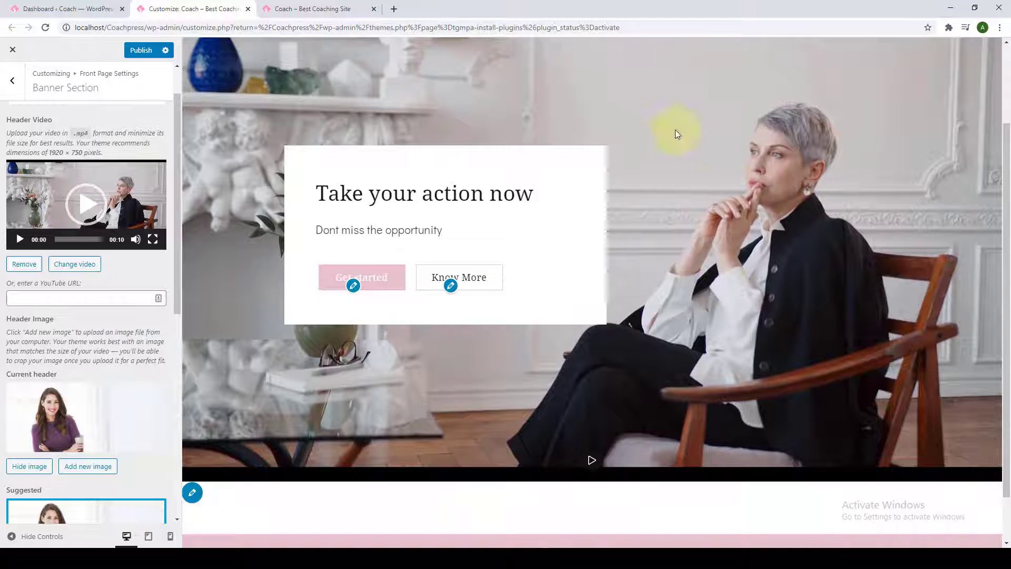
- Open a Blossom Themes customer testimonial video on YouTube in a new tab and select its URL
{"action": "left_click", "coordinate": [395, 8]}
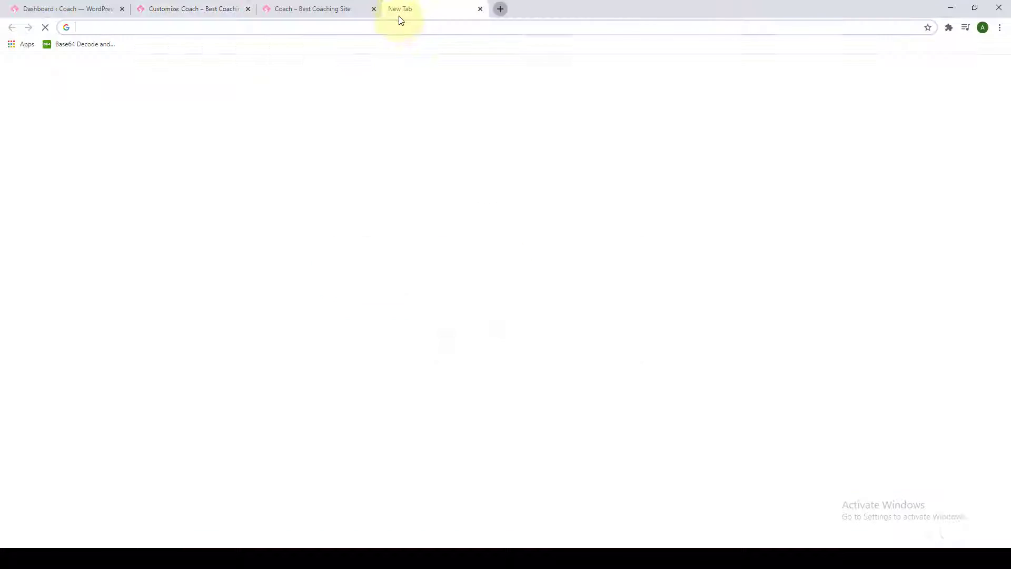
{"action": "type", "text": "youtube.com"}
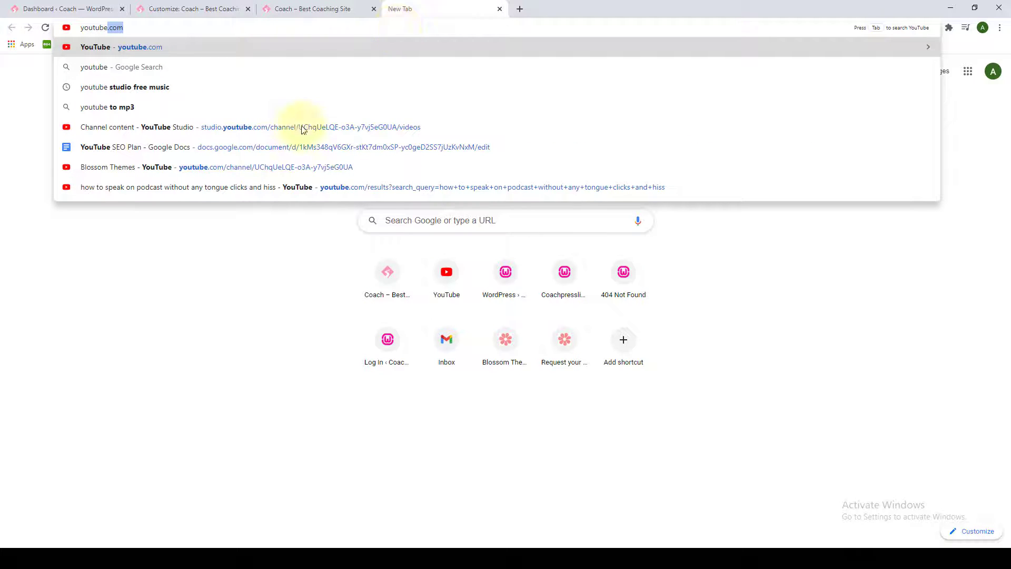
{"action": "left_click", "coordinate": [200, 168]}
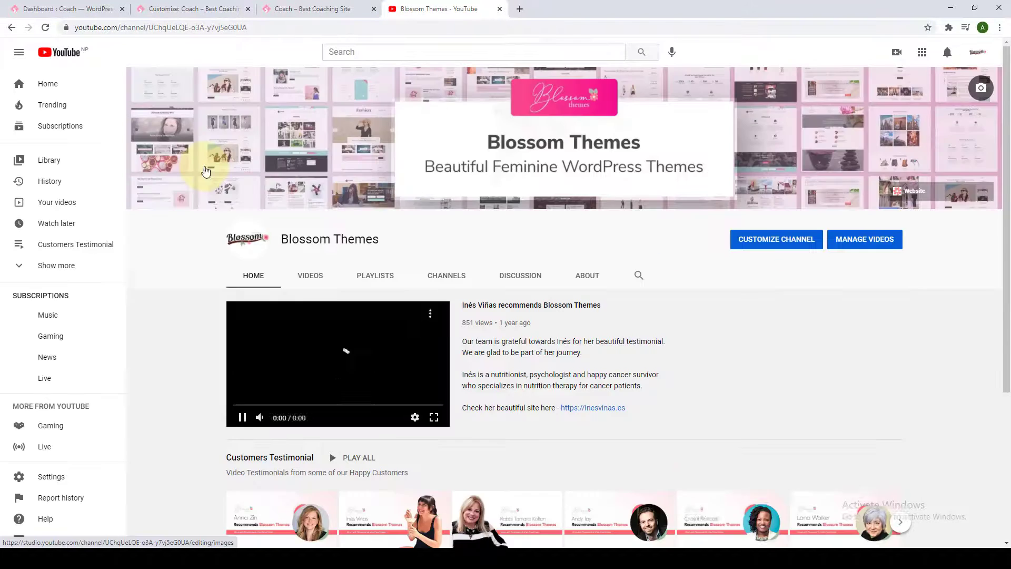
{"action": "scroll", "coordinate": [211, 174], "scroll_direction": "down", "scroll_amount": 4}
{"action": "left_click", "coordinate": [294, 314]}
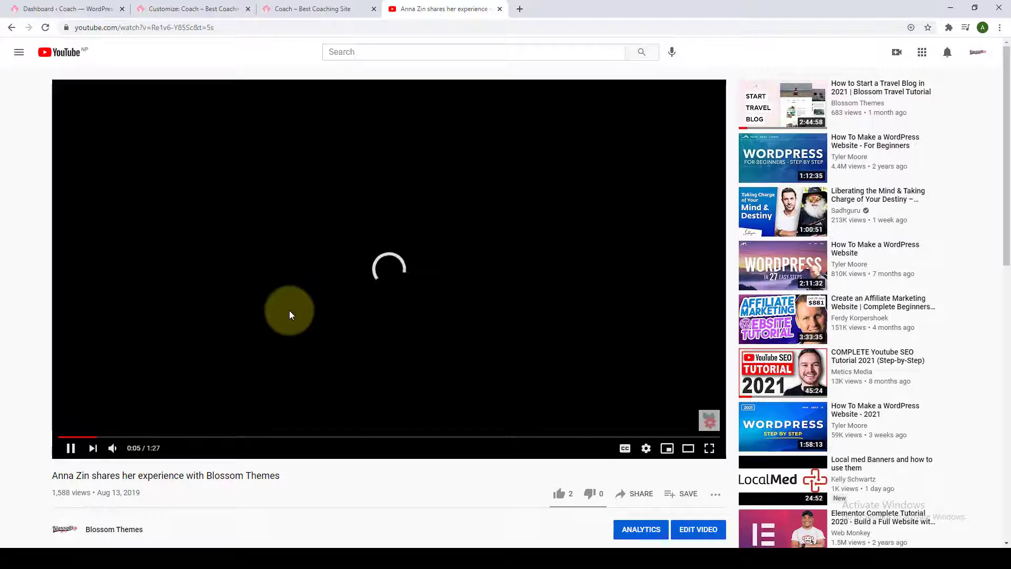
{"action": "left_click", "coordinate": [192, 27]}
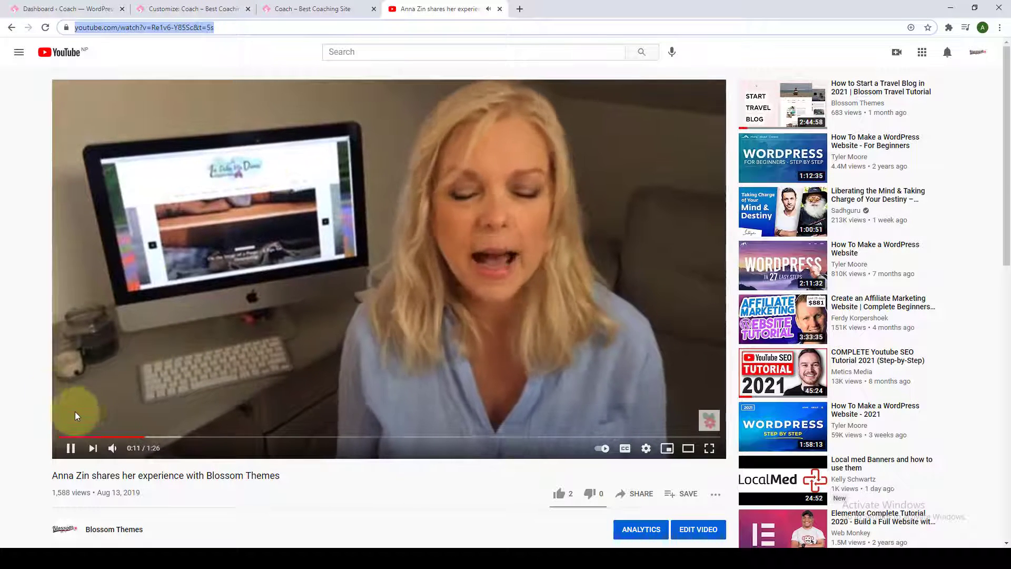
- Pause the testimonial, close the YouTube tab, and focus the banner's YouTube link field
{"action": "left_click", "coordinate": [70, 447]}
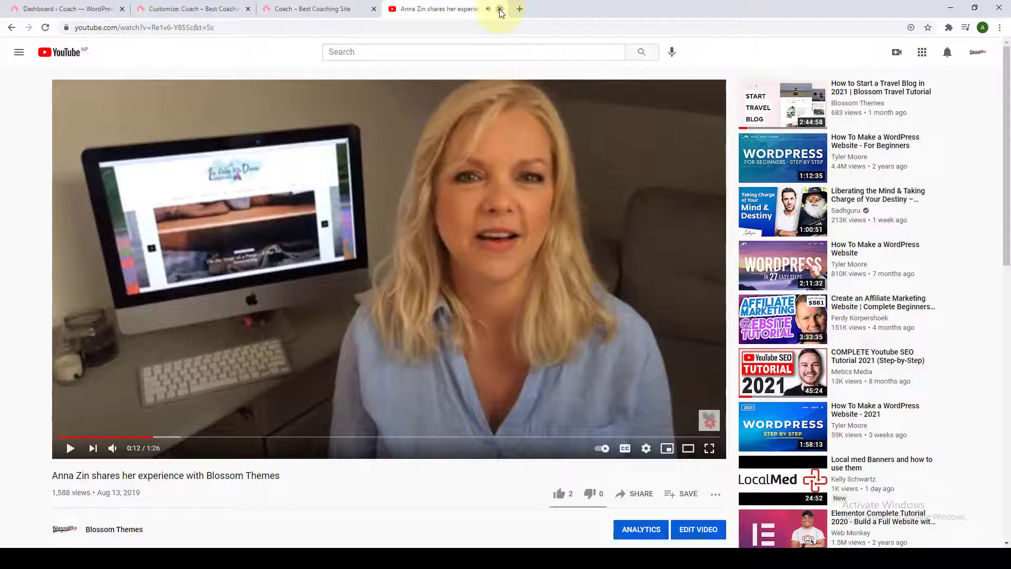
{"action": "left_click", "coordinate": [500, 9]}
{"action": "left_click", "coordinate": [96, 296]}
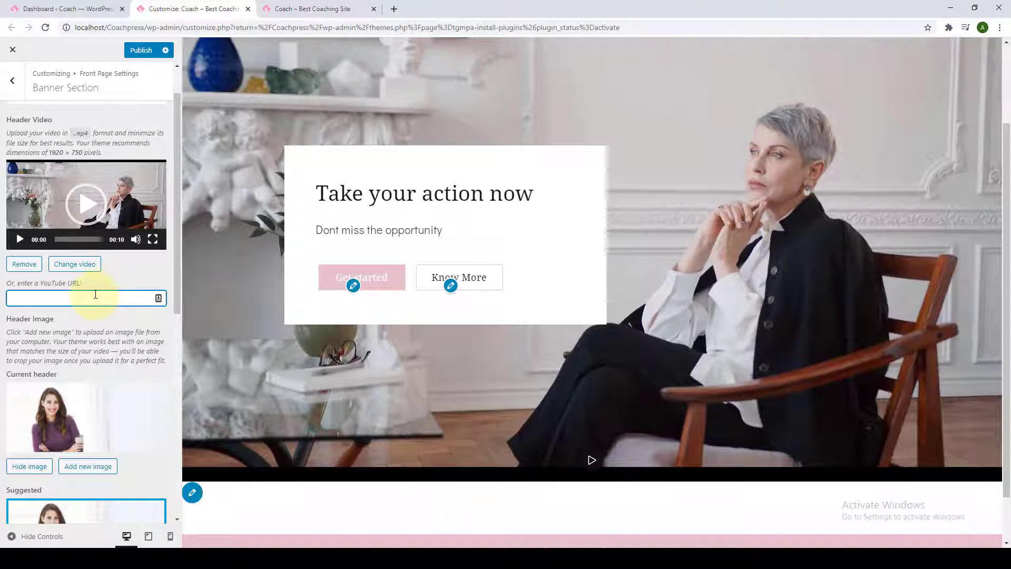
- Paste the YouTube link, remove the header video, then select the link to clear it
{"action": "type", "text": "https://www.youtube.com/watch?v=Re1v6-Y85Sc&t="}
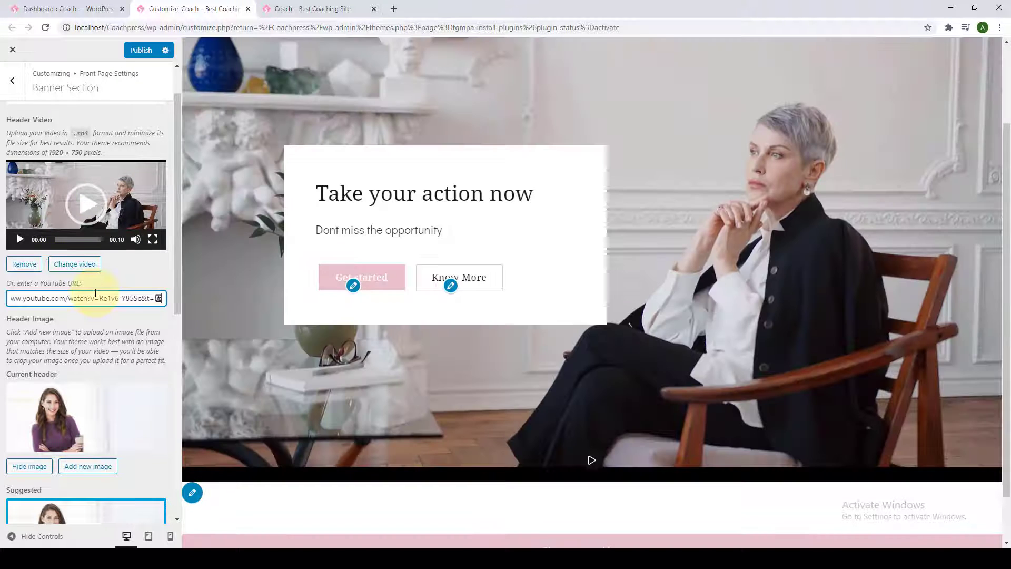
{"action": "left_click", "coordinate": [29, 264]}
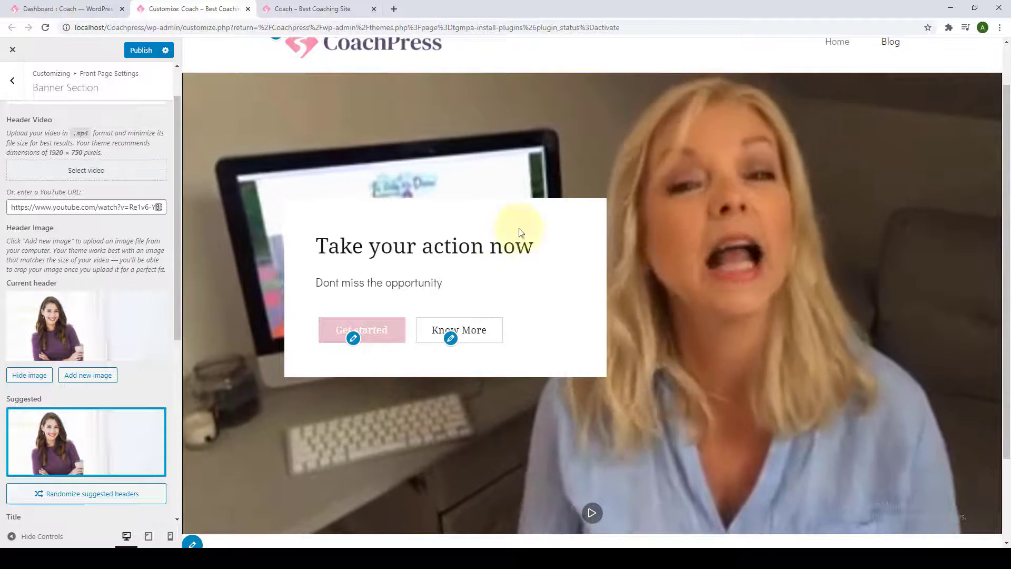
{"action": "scroll", "coordinate": [8, 322], "scroll_direction": "up", "scroll_amount": 1}
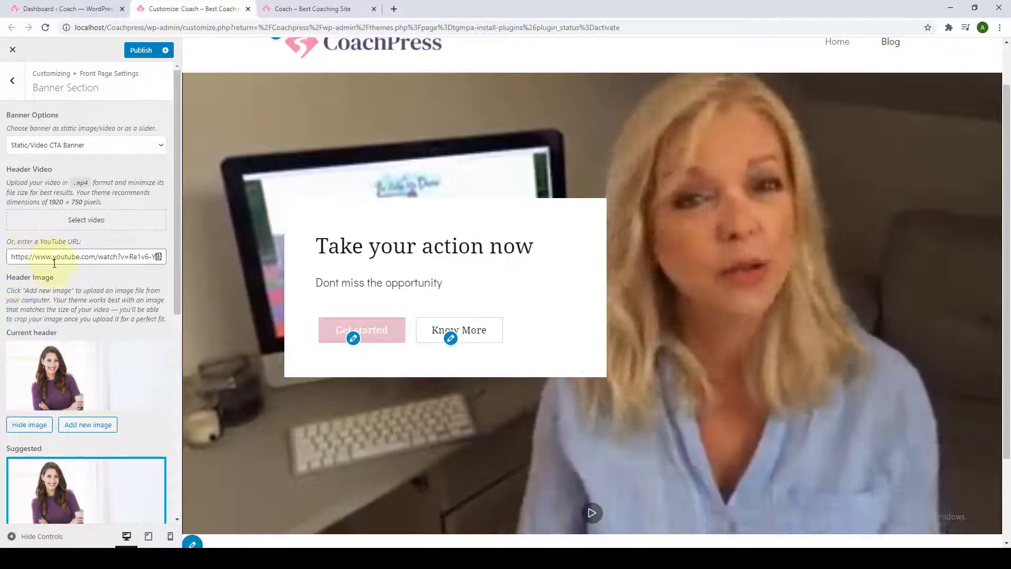
{"action": "triple_click", "coordinate": [54, 261]}
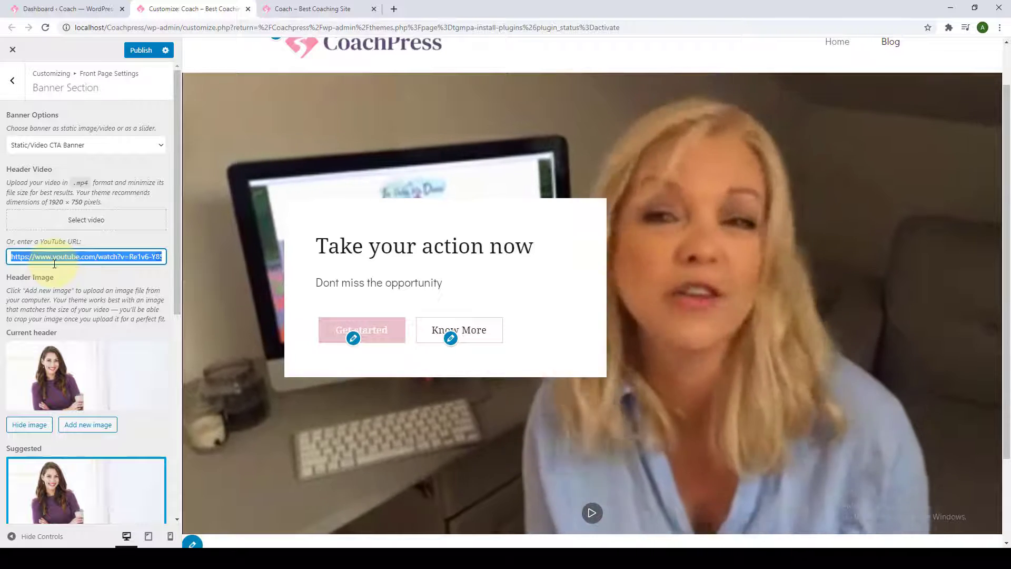
- Set Banner Caption Alignment to Right
{"action": "scroll", "coordinate": [79, 421], "scroll_direction": "down", "scroll_amount": 8}
{"action": "left_click", "coordinate": [113, 503]}
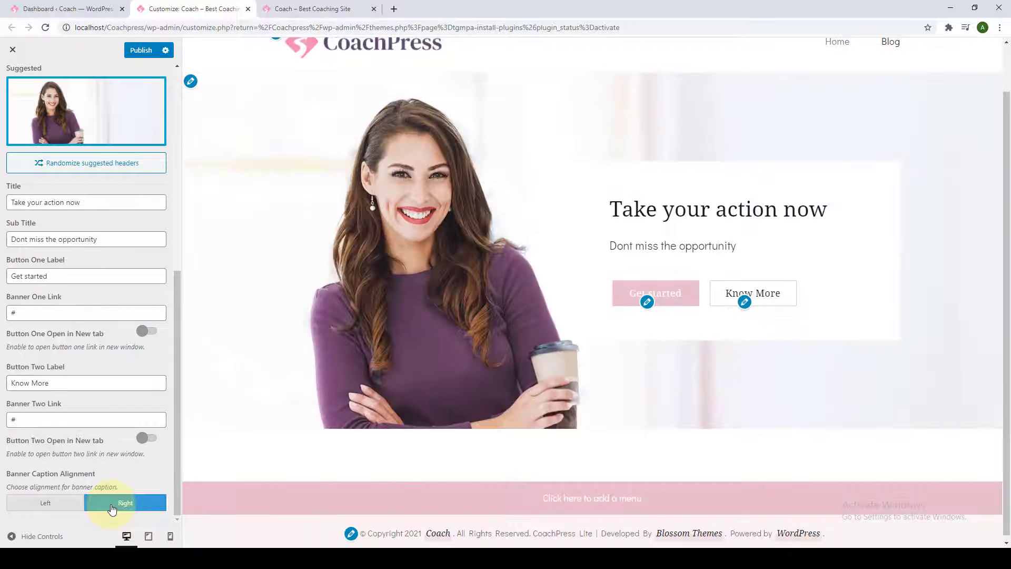
{"action": "scroll", "coordinate": [110, 474], "scroll_direction": "up", "scroll_amount": 7}
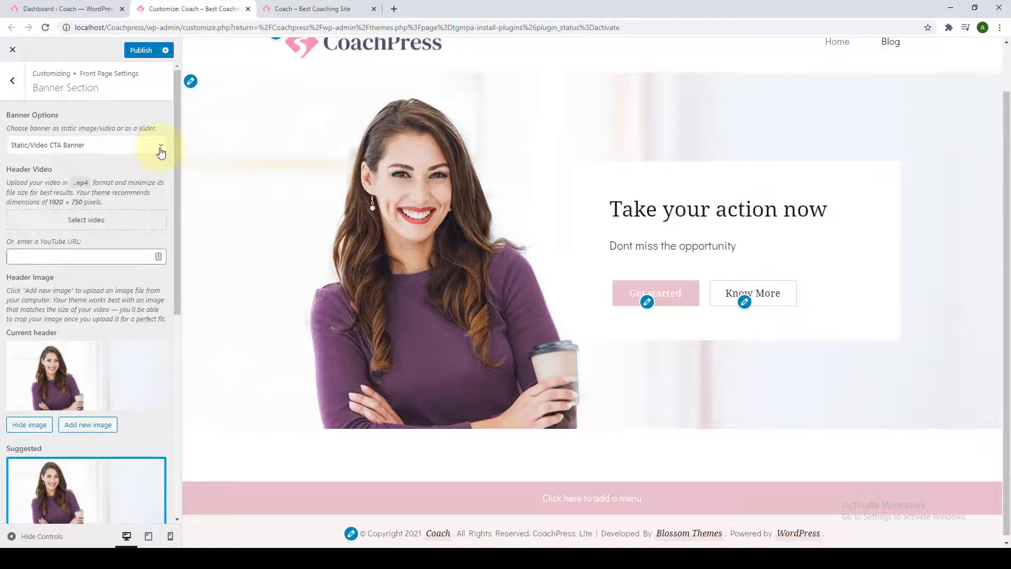
- Try Static/Video Newsletter Banner in Banner Options, then switch to Banner as Slider
{"action": "left_click", "coordinate": [161, 149]}
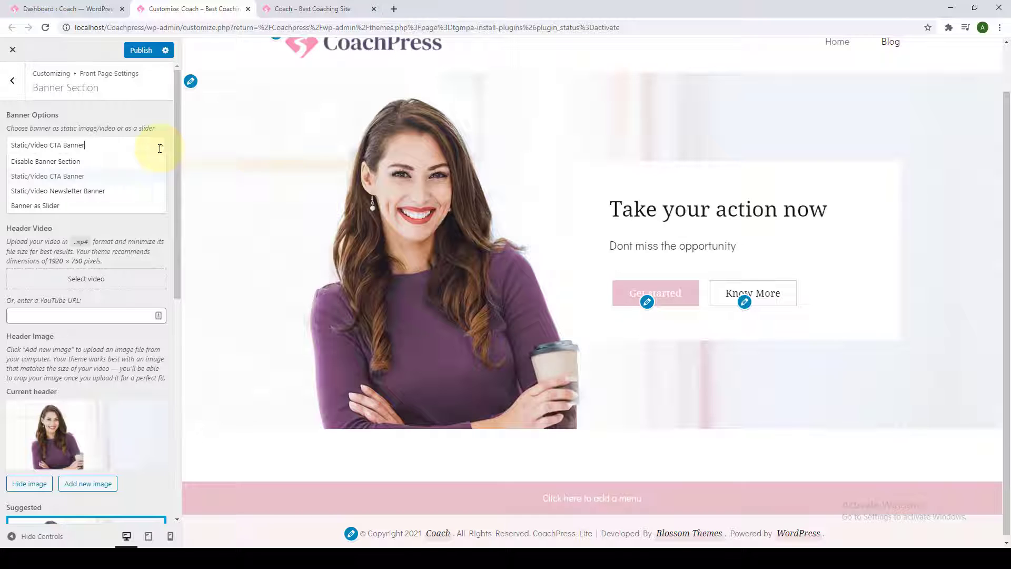
{"action": "left_click", "coordinate": [88, 191]}
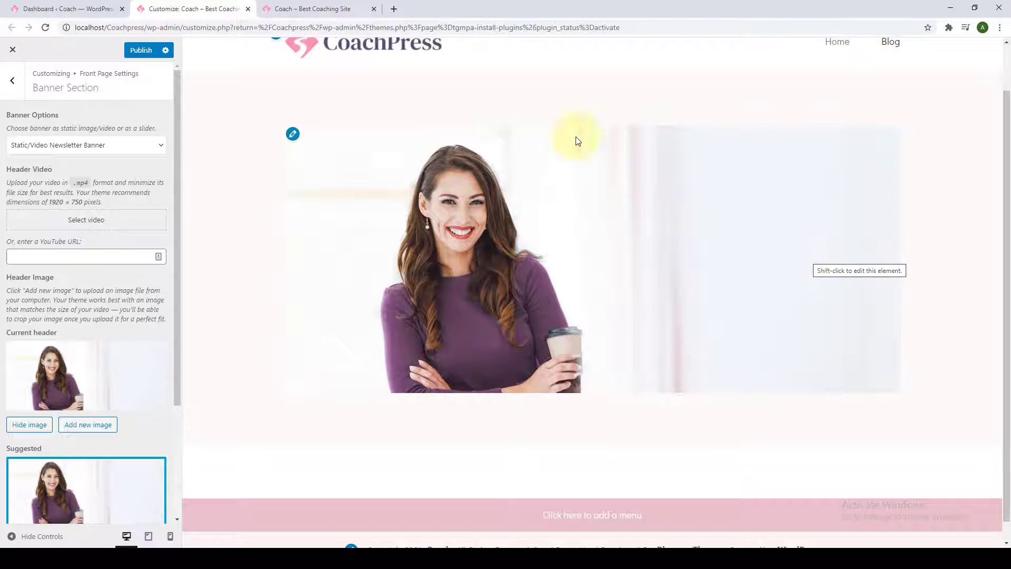
{"action": "left_click", "coordinate": [159, 150]}
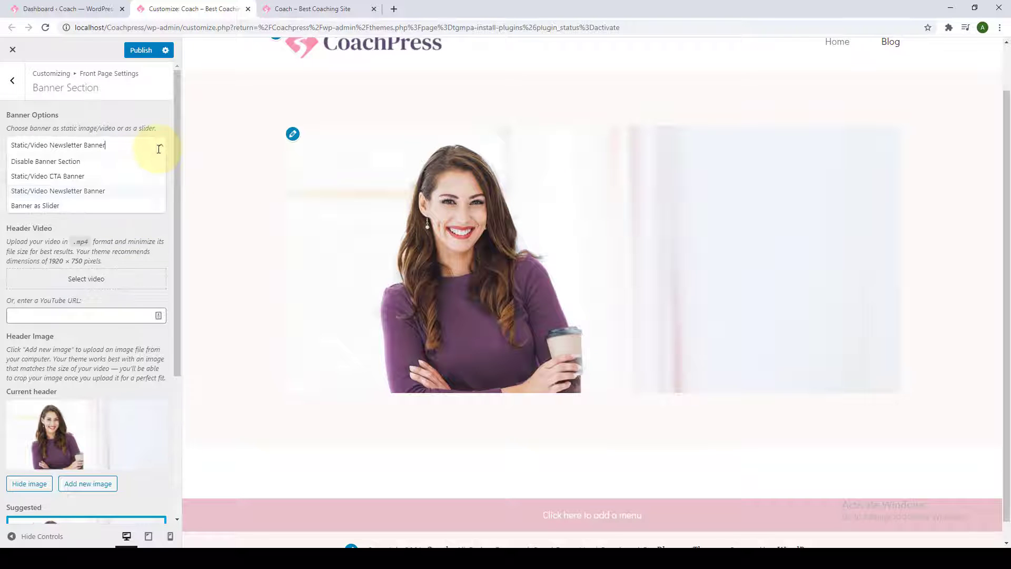
{"action": "left_click", "coordinate": [68, 206]}
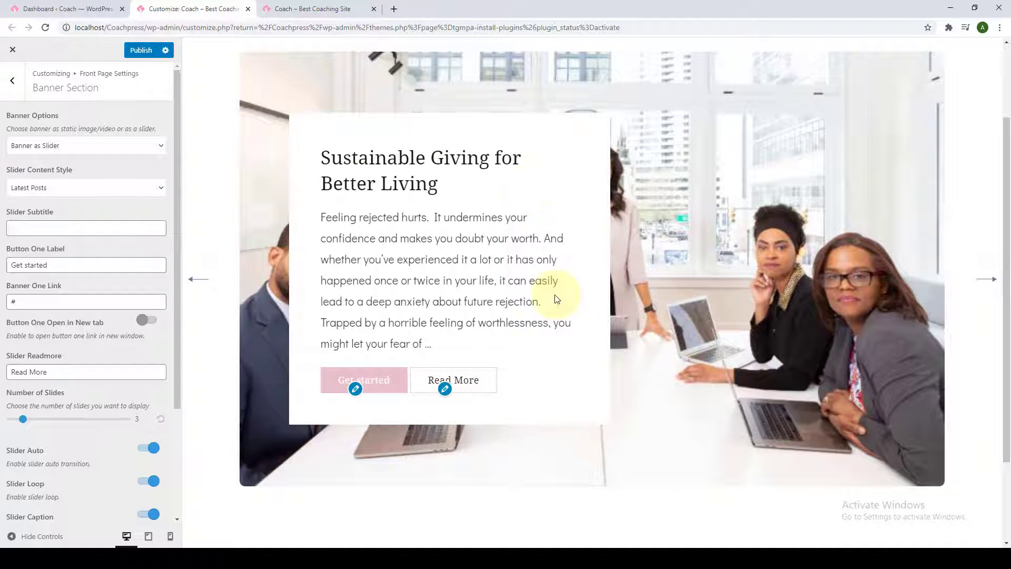
- Review the slider subtitle, Get started label, its # link and the Read More label
{"action": "left_click", "coordinate": [98, 228]}
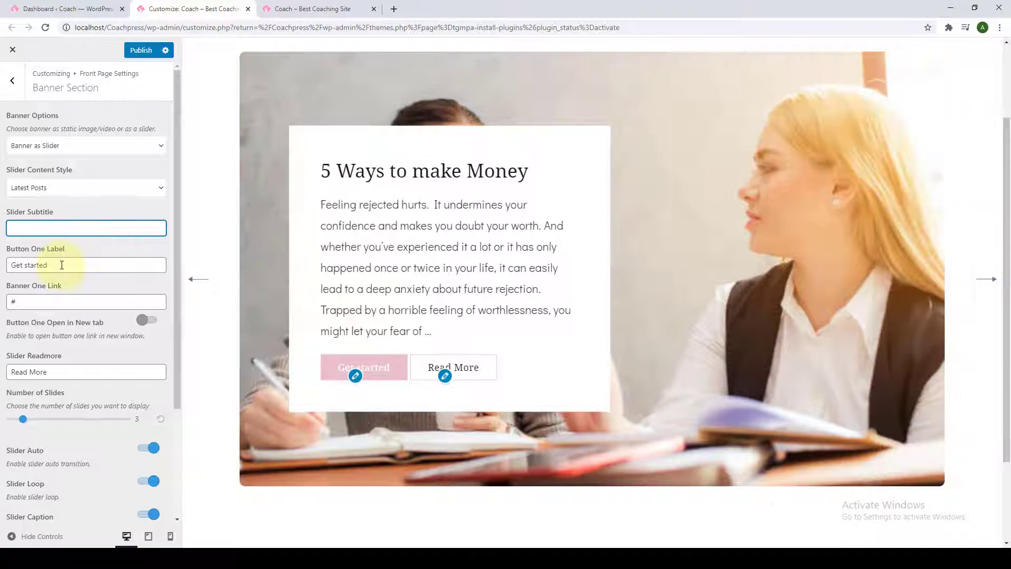
{"action": "left_click", "coordinate": [62, 265]}
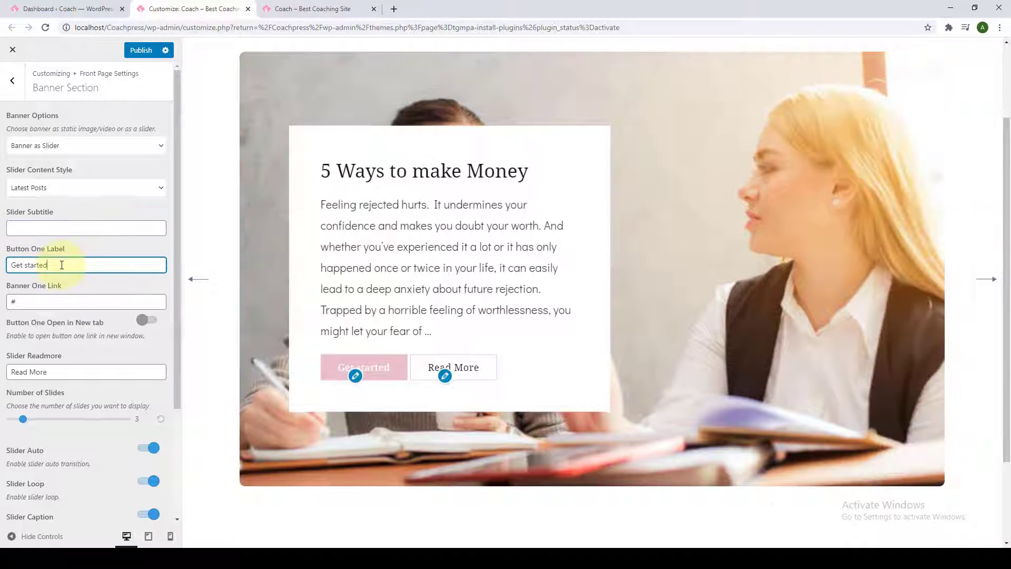
{"action": "triple_click", "coordinate": [61, 265]}
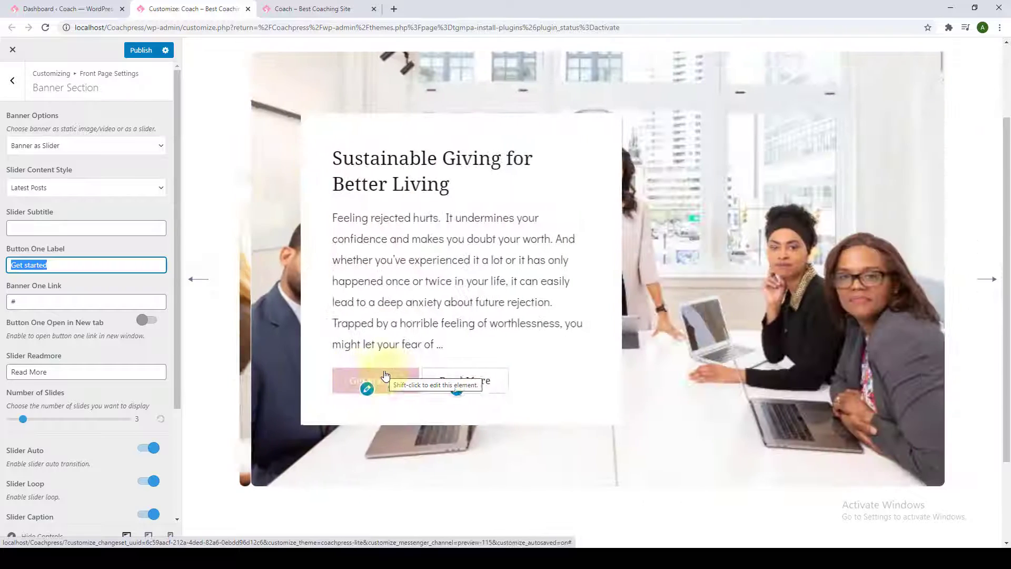
{"action": "left_click", "coordinate": [47, 299]}
{"action": "triple_click", "coordinate": [27, 301]}
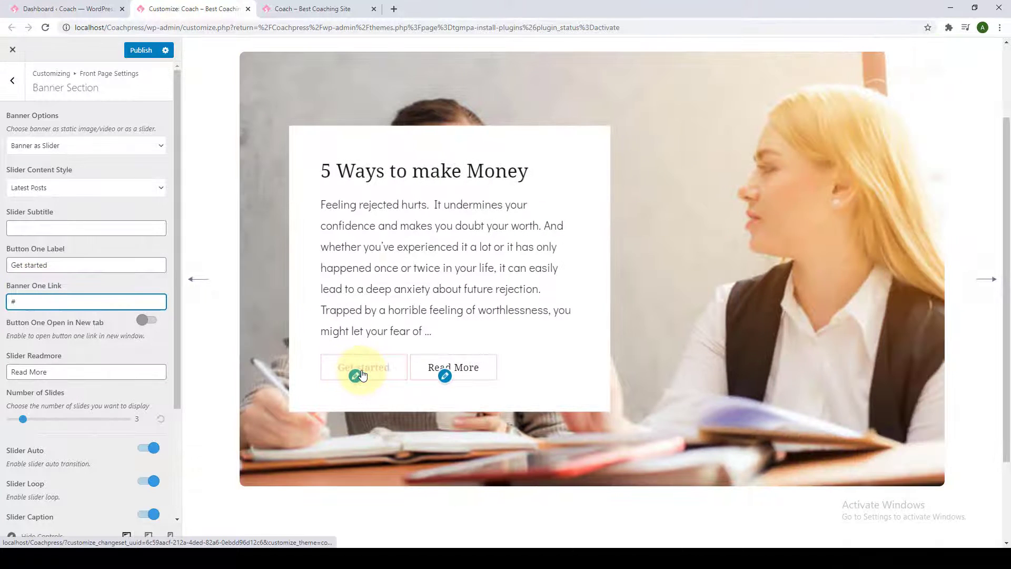
{"action": "scroll", "coordinate": [63, 287], "scroll_direction": "down", "scroll_amount": 2}
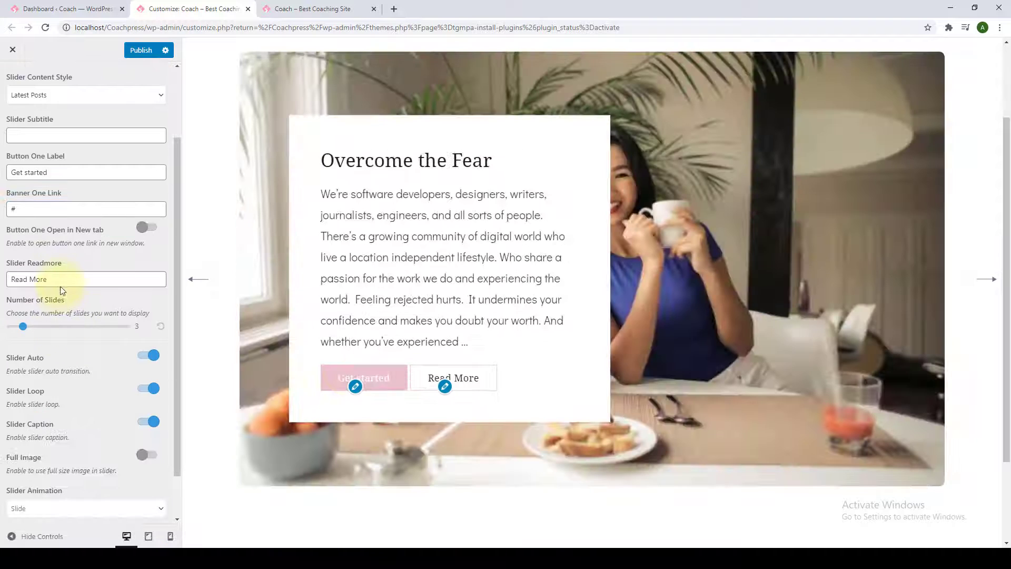
{"action": "left_click", "coordinate": [61, 282]}
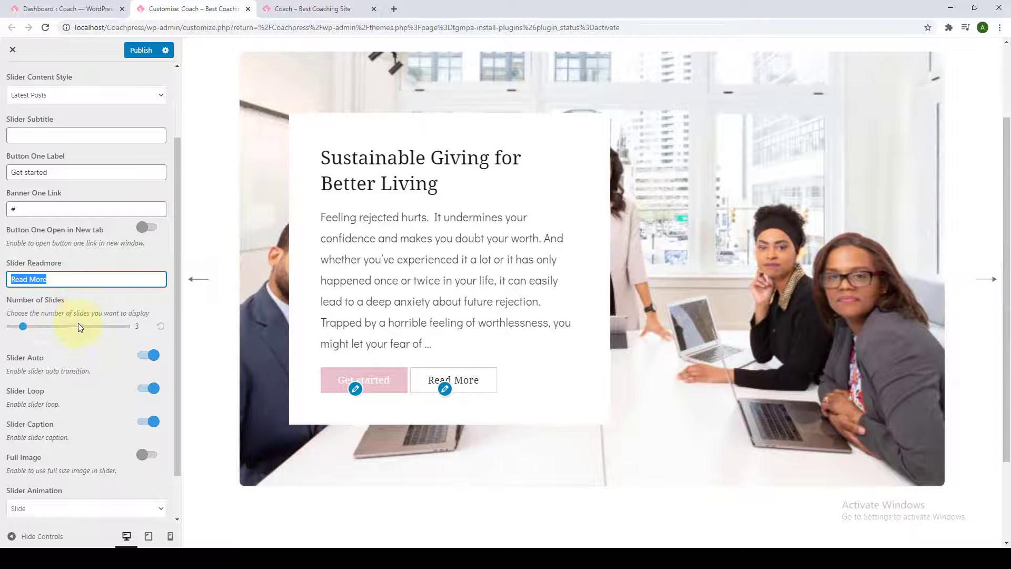
{"action": "scroll", "coordinate": [72, 344], "scroll_direction": "up", "scroll_amount": 3}
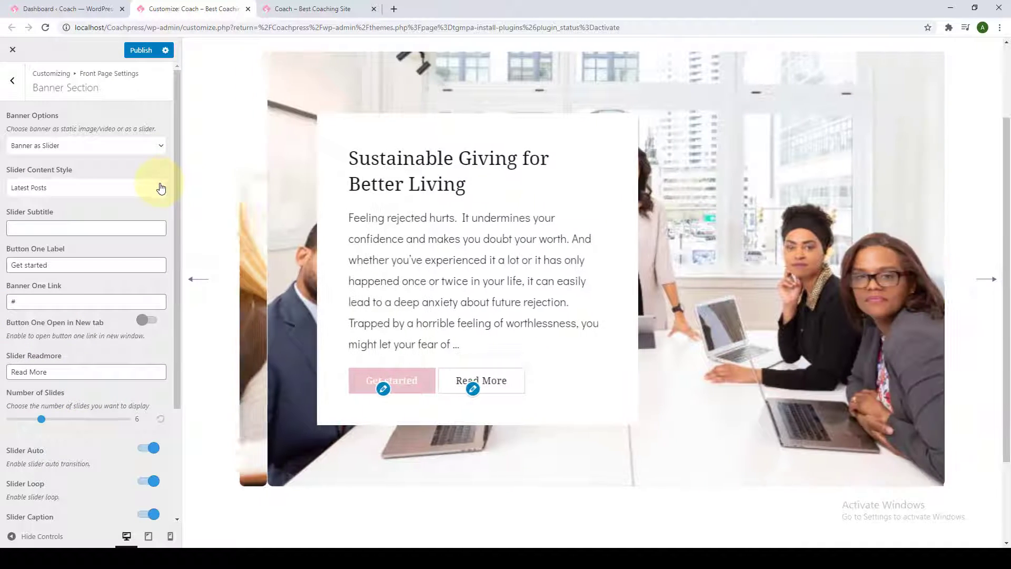
- Set Slider Content Style to Category and Slider Category to Coaching, after trying Business
{"action": "left_click", "coordinate": [161, 186]}
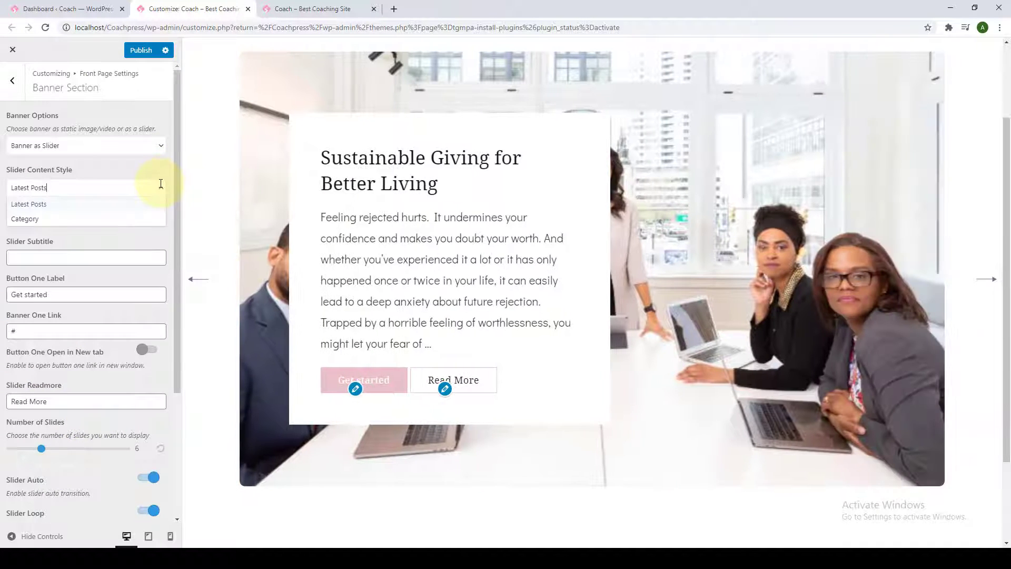
{"action": "left_click", "coordinate": [50, 218]}
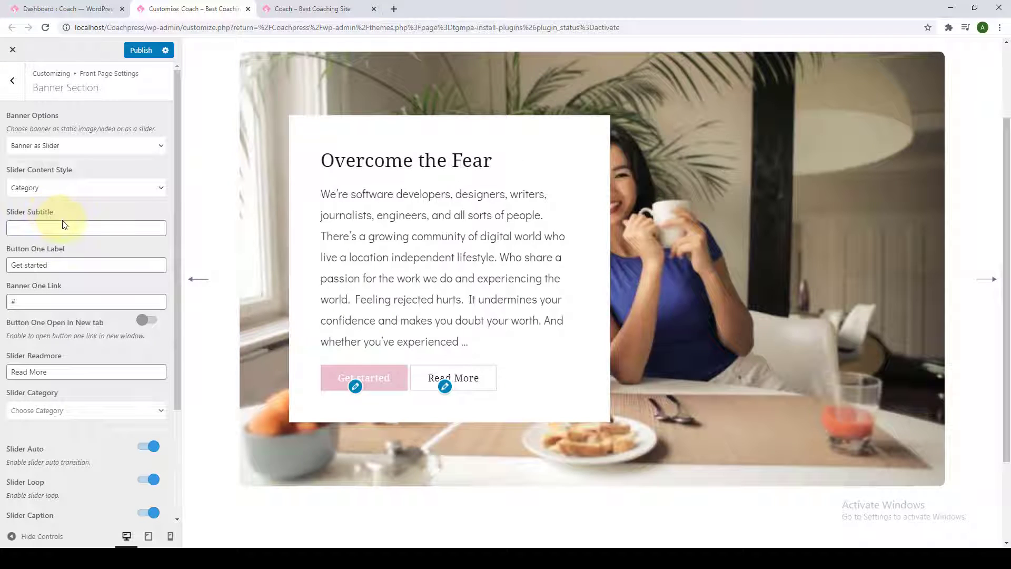
{"action": "scroll", "coordinate": [68, 312], "scroll_direction": "down", "scroll_amount": 2}
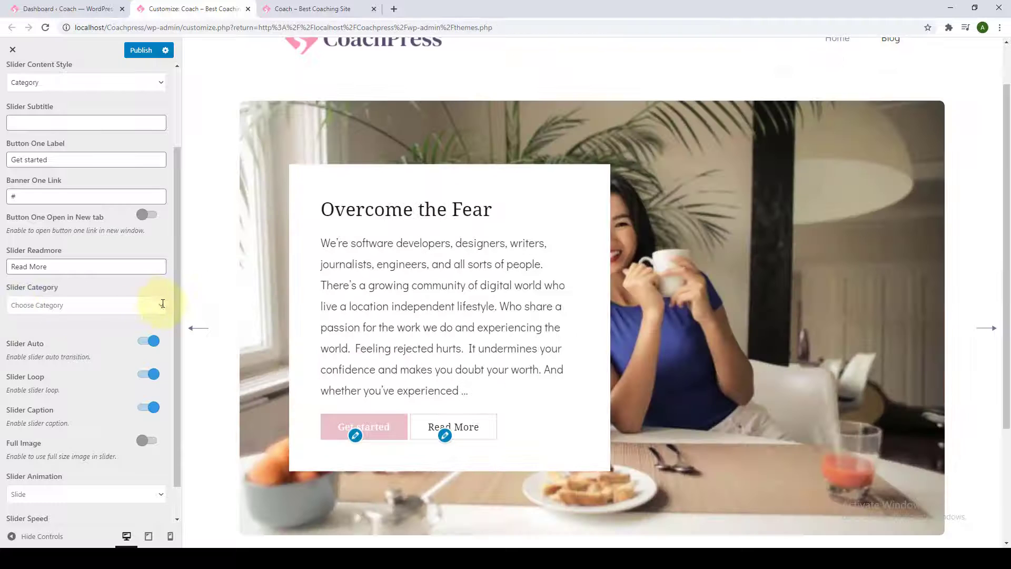
{"action": "left_click", "coordinate": [163, 303]}
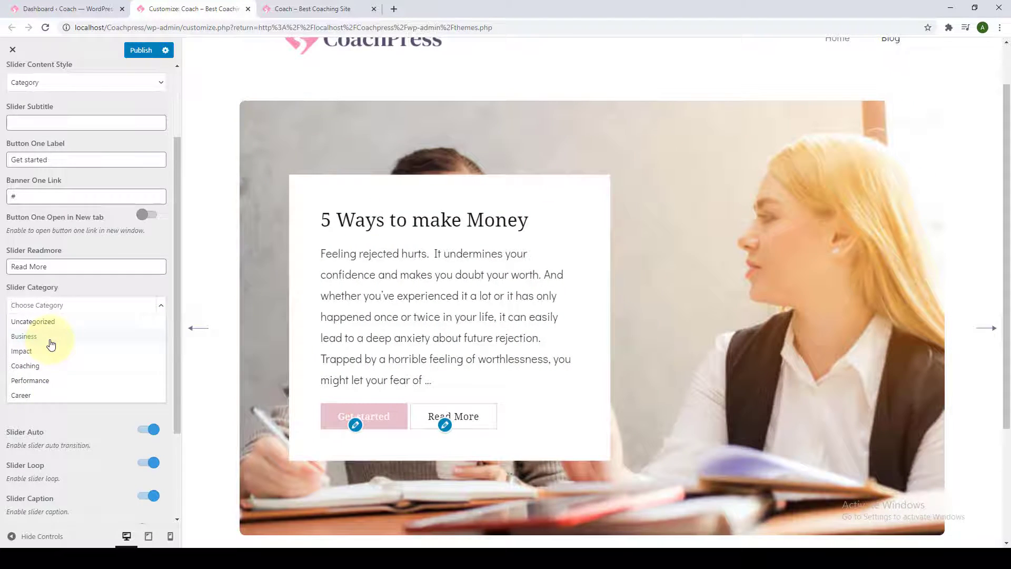
{"action": "left_click", "coordinate": [50, 340]}
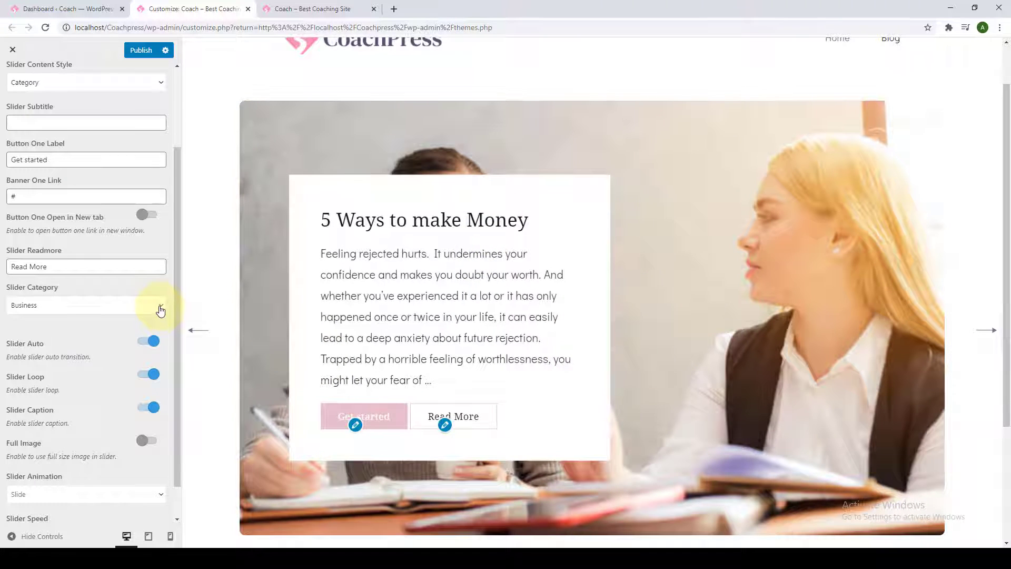
{"action": "left_click", "coordinate": [160, 311]}
{"action": "left_click", "coordinate": [40, 369]}
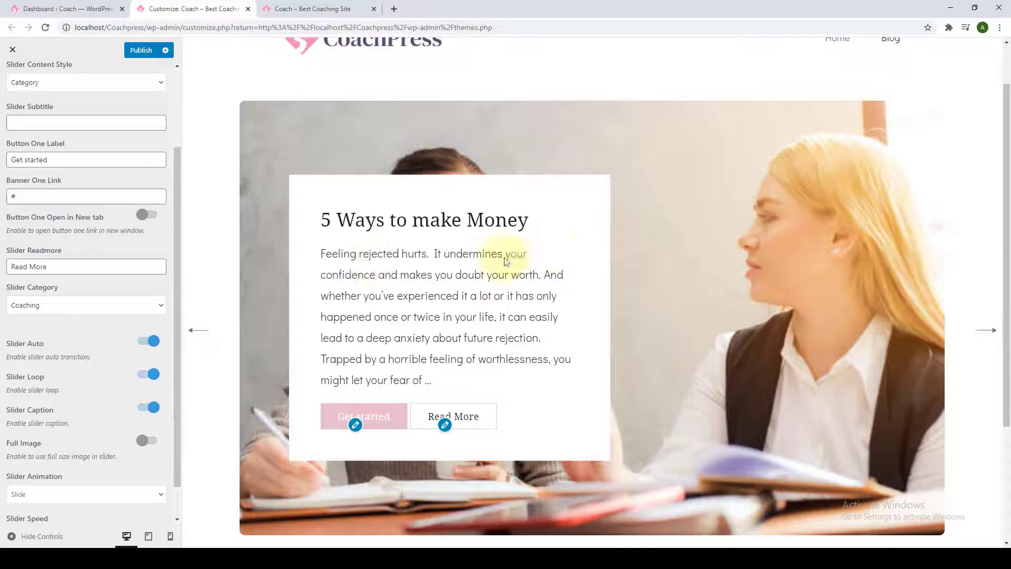
- Advance the preview slider to check the Coaching posts
{"action": "scroll", "coordinate": [92, 298], "scroll_direction": "down", "scroll_amount": 1}
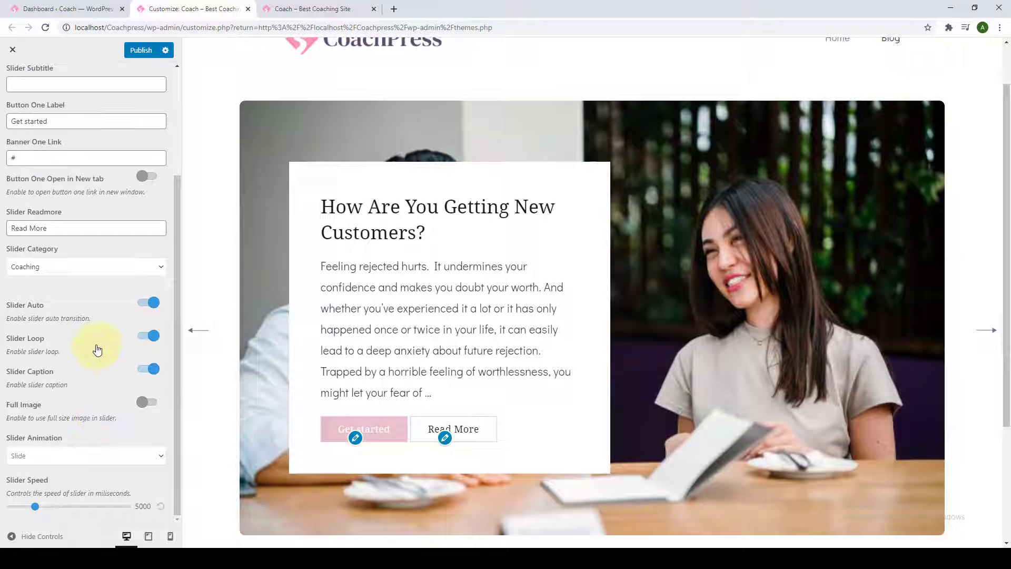
{"action": "scroll", "coordinate": [87, 352], "scroll_direction": "up", "scroll_amount": 3}
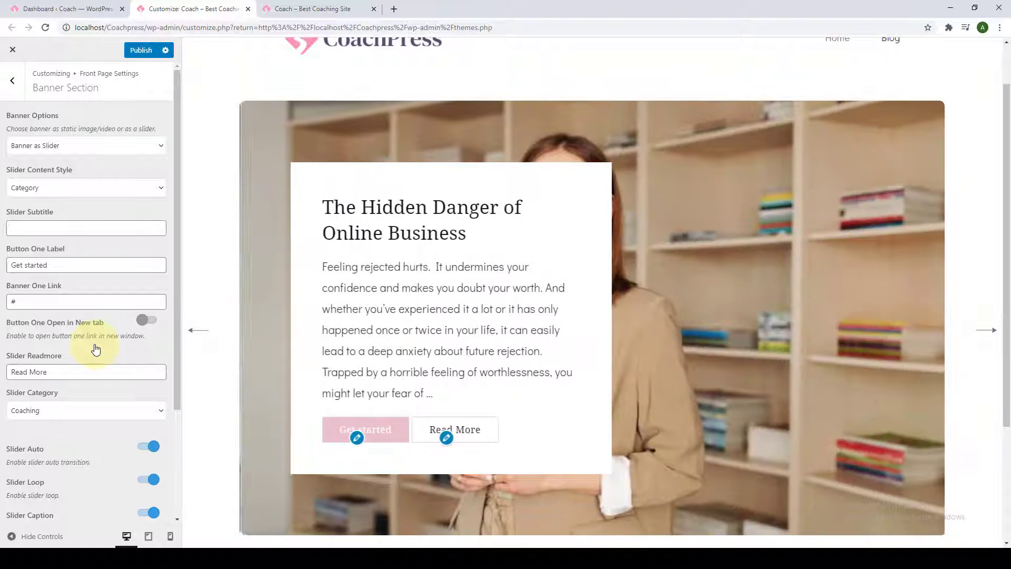
{"action": "scroll", "coordinate": [92, 342], "scroll_direction": "down", "scroll_amount": 3}
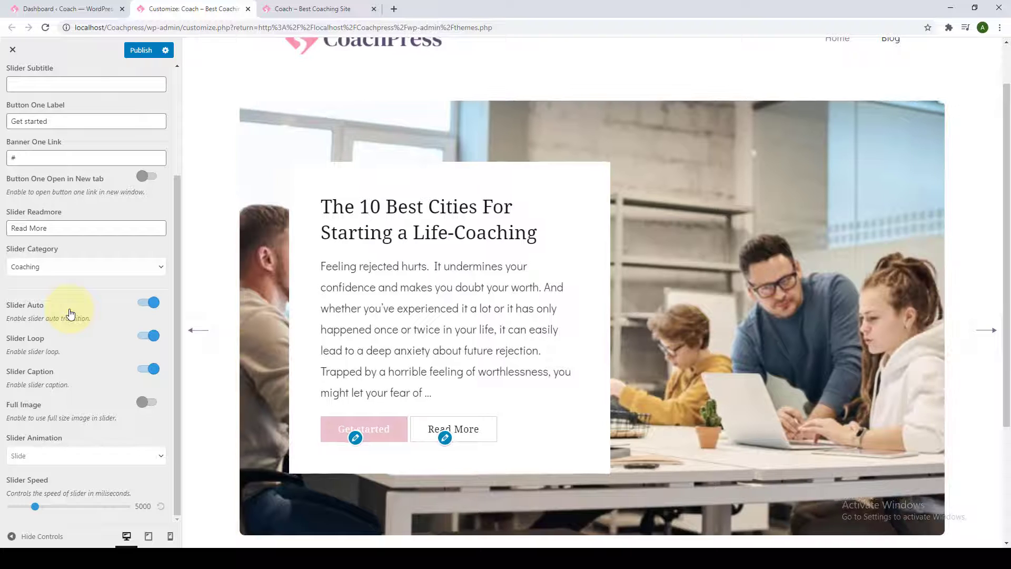
{"action": "left_click", "coordinate": [988, 336]}
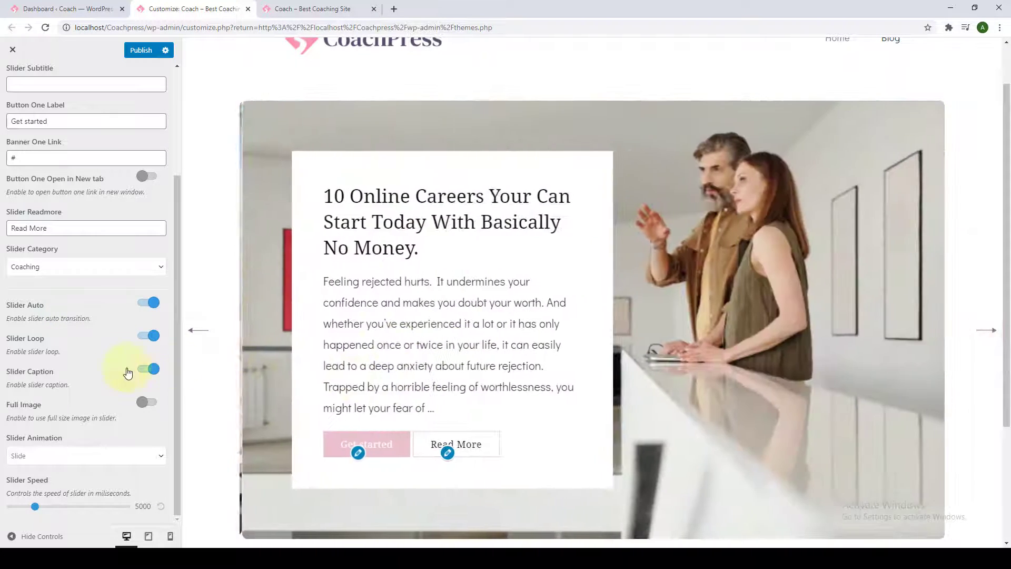
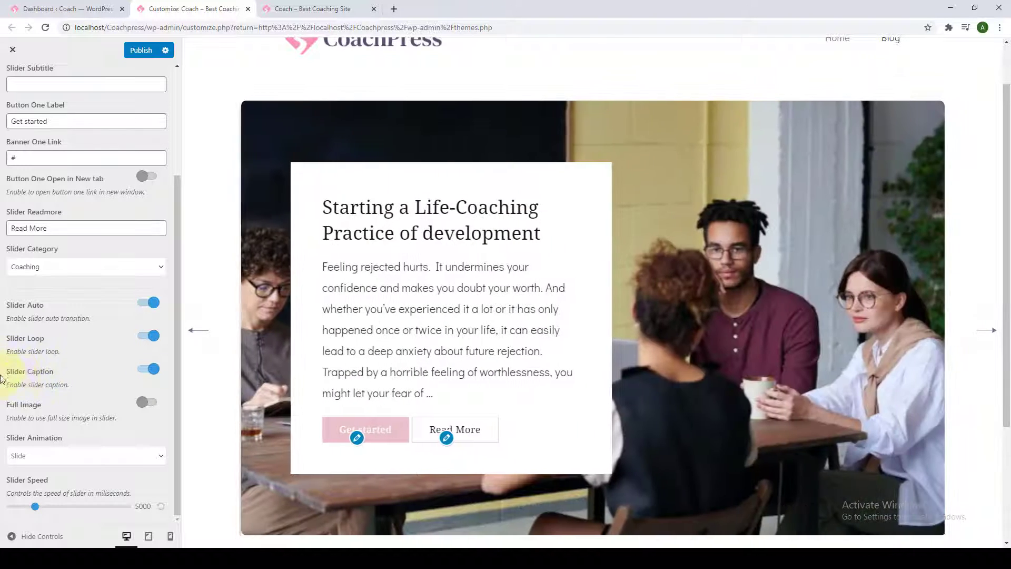
- Turn the slider captions off and back on, keeping the Slide animation
{"action": "left_click", "coordinate": [145, 370]}
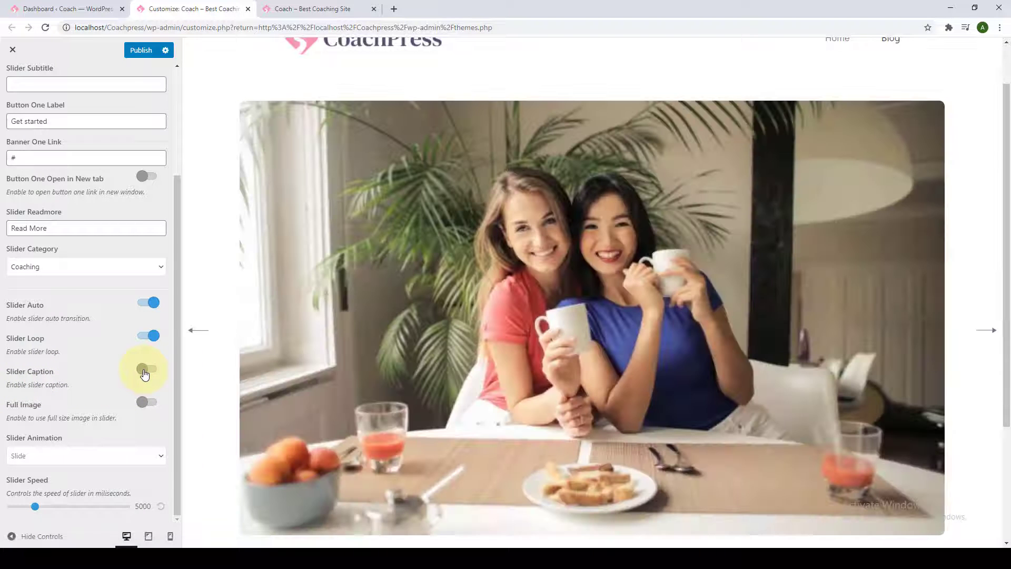
{"action": "scroll", "coordinate": [427, 346], "scroll_direction": "down", "scroll_amount": 1}
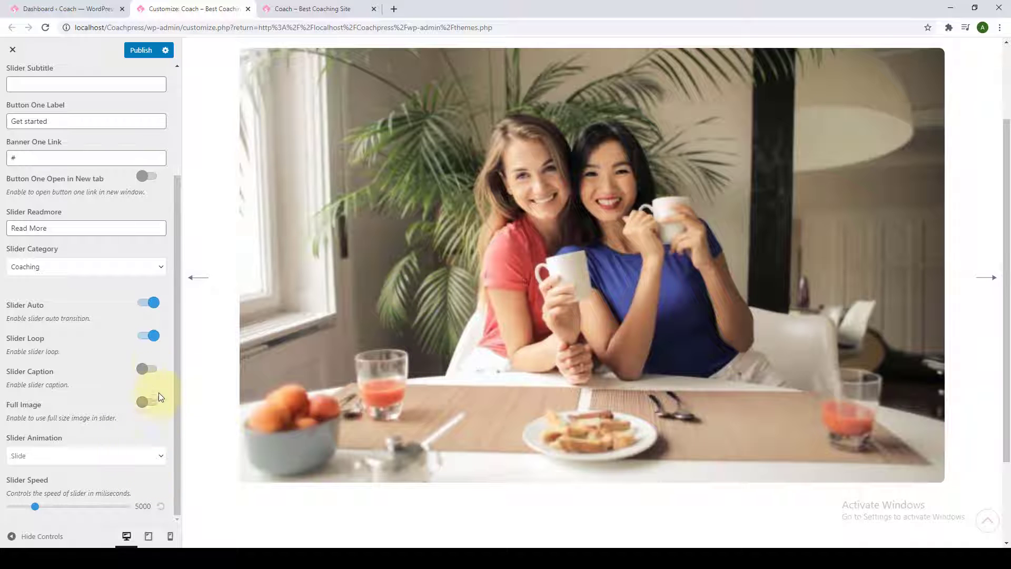
{"action": "left_click", "coordinate": [152, 372]}
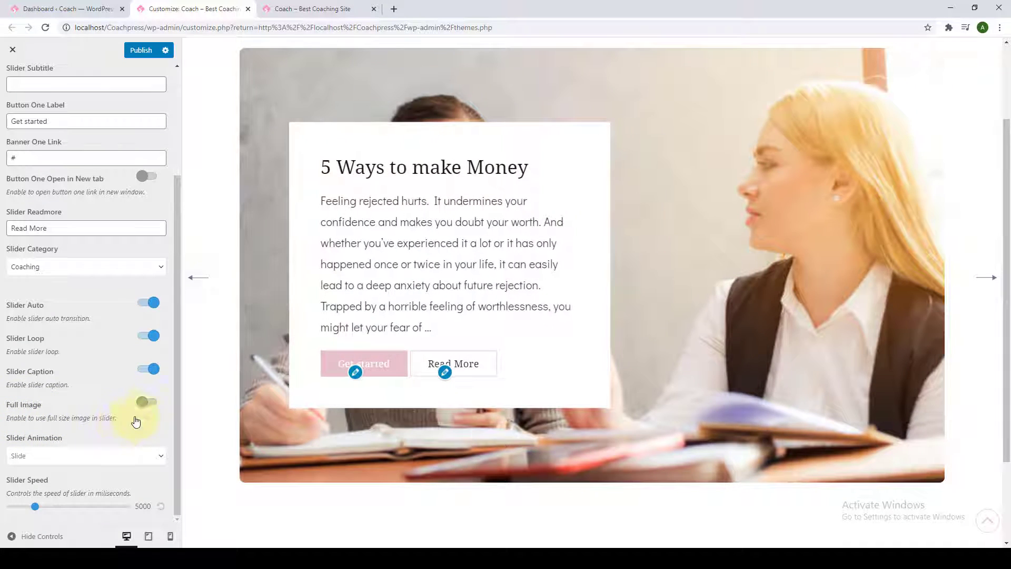
{"action": "left_click", "coordinate": [158, 456]}
{"action": "scroll", "coordinate": [158, 455], "scroll_direction": "down", "scroll_amount": 2}
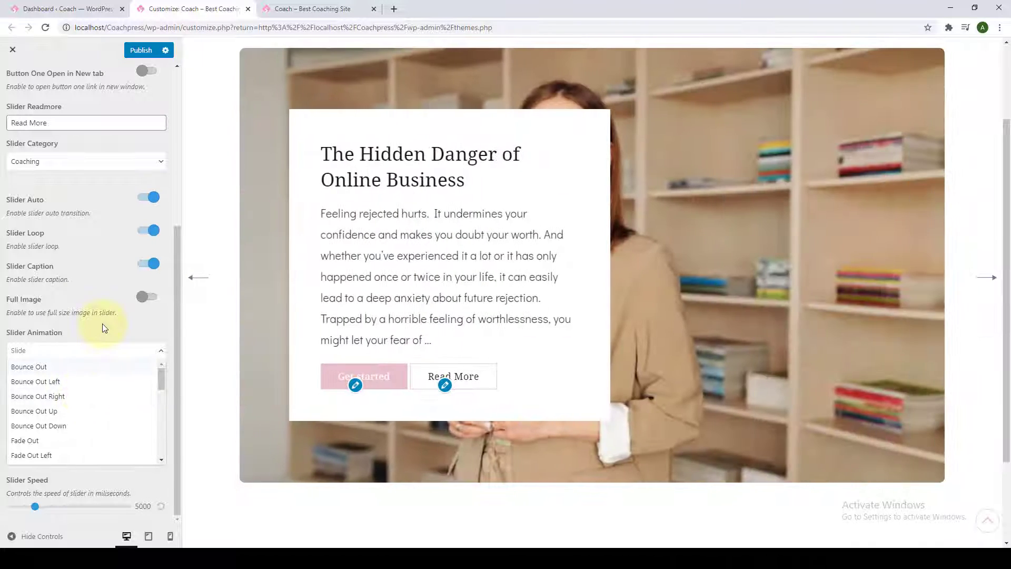
{"action": "left_click", "coordinate": [102, 324]}
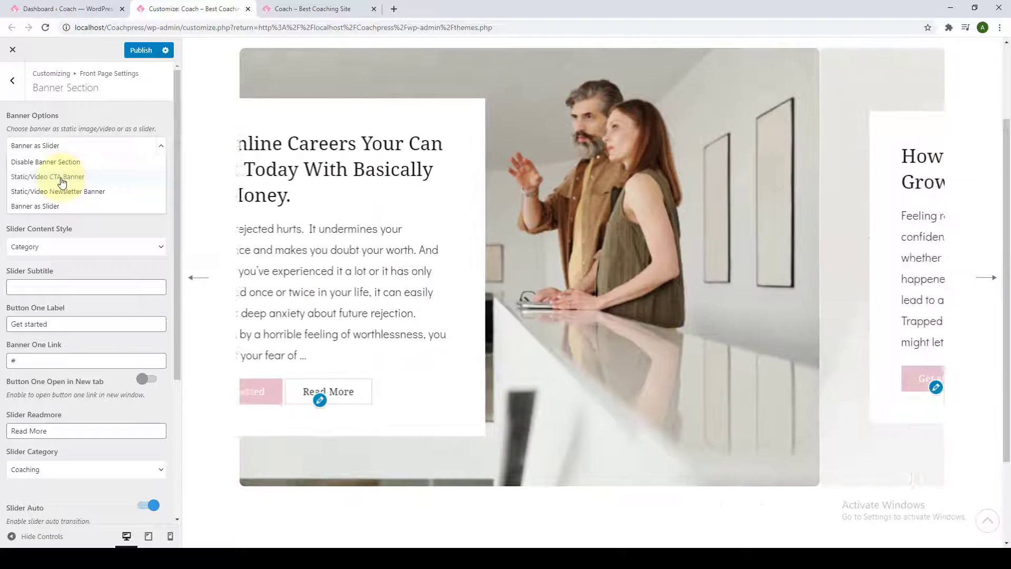
- Set Banner Options to Static/Video CTA Banner and return to Front Page Settings
{"action": "left_click", "coordinate": [65, 177]}
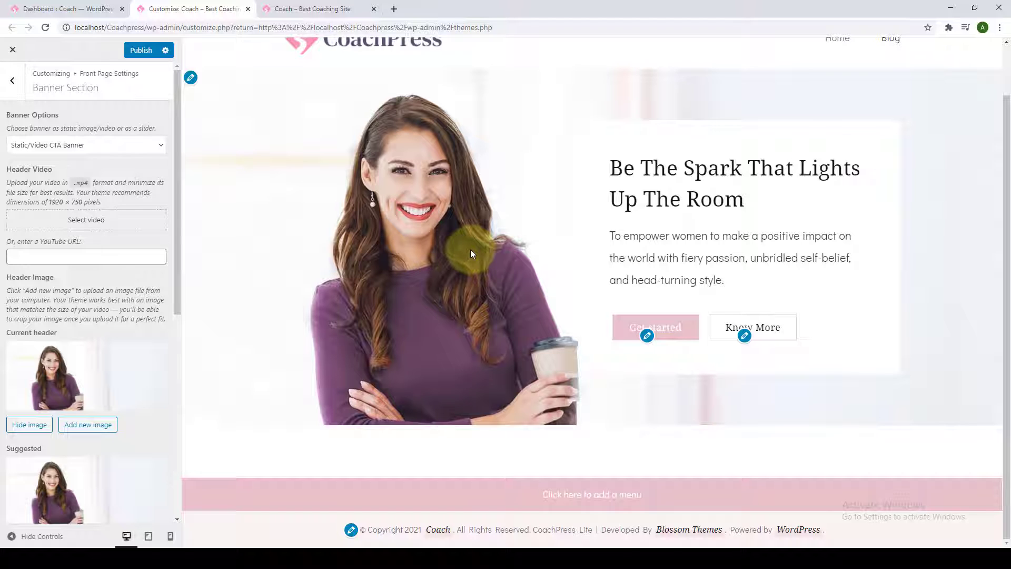
{"action": "scroll", "coordinate": [470, 253], "scroll_direction": "up", "scroll_amount": 1}
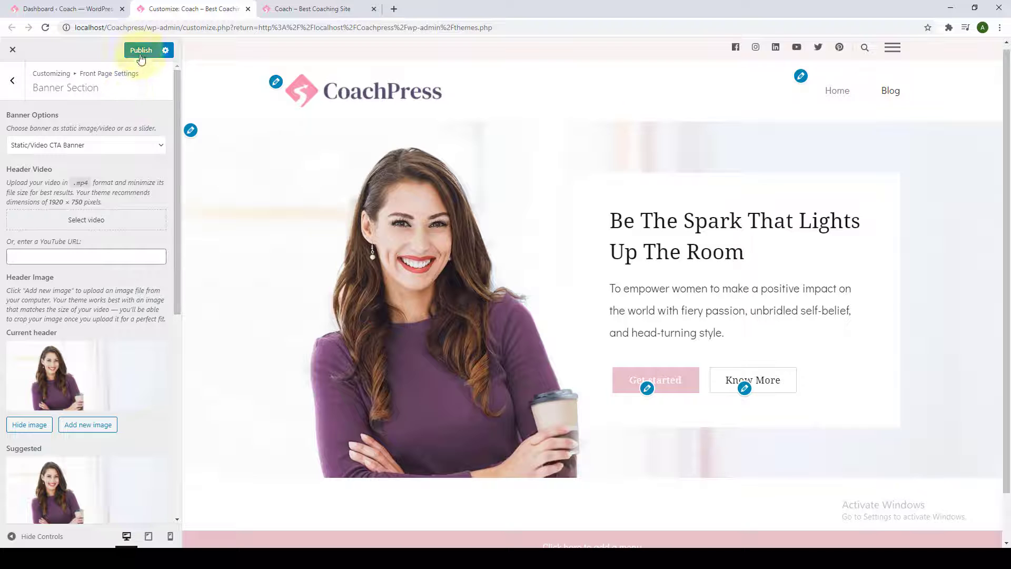
{"action": "left_click", "coordinate": [11, 80]}
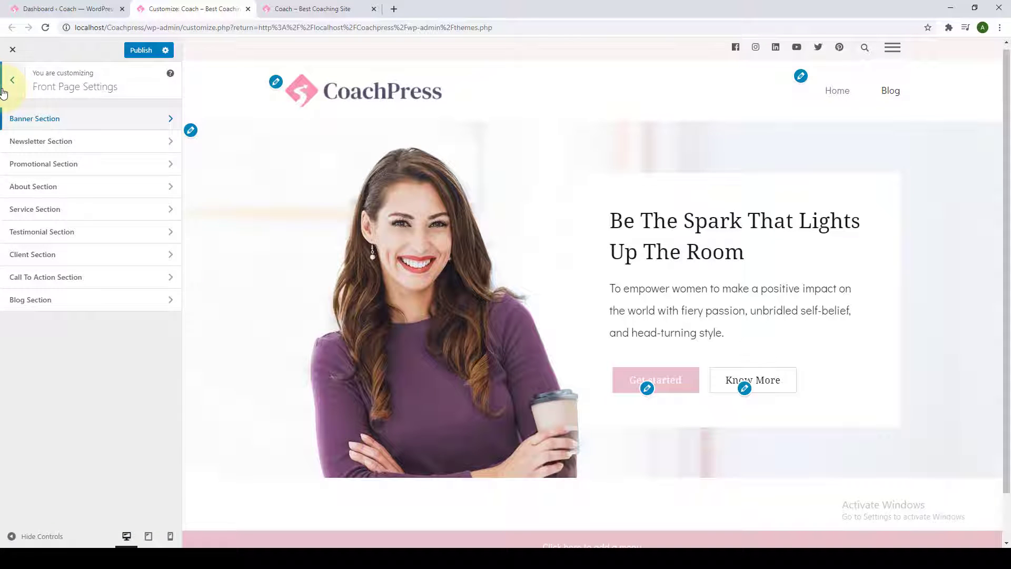
- View the Newsletter Section settings, then switch to the WordPress Dashboard
{"action": "left_click", "coordinate": [39, 142]}
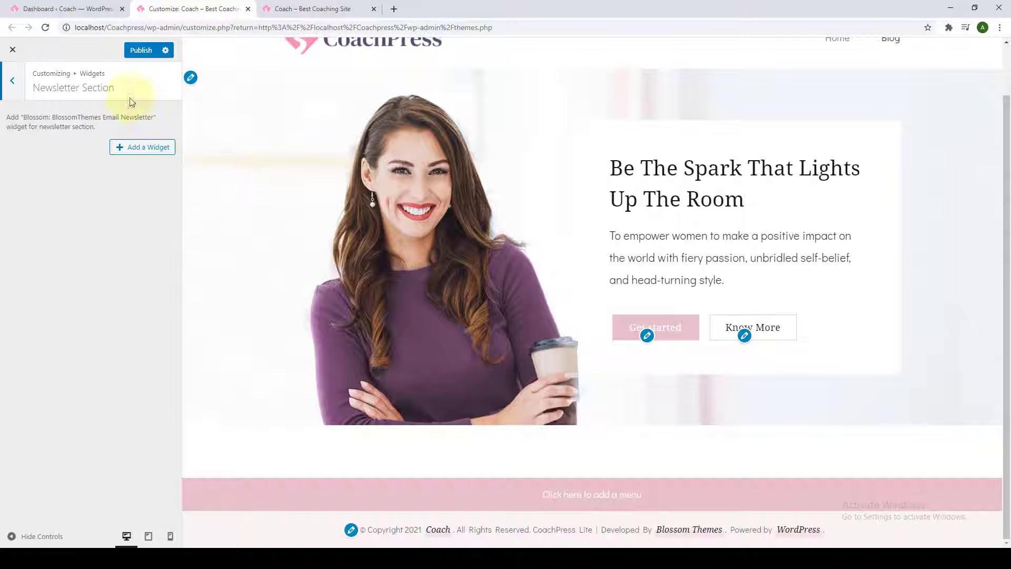
{"action": "left_click", "coordinate": [40, 8]}
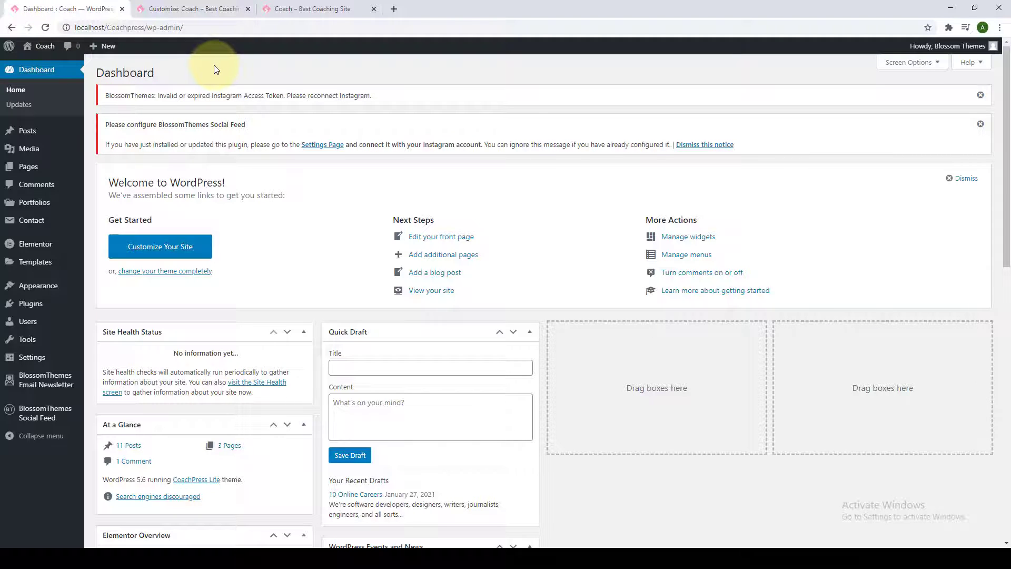
- Create a new BlossomThemes Email Newsletter form (shortcode [BTEN id="88"]) and review its fields
{"action": "mouse_move", "coordinate": [15, 379]}
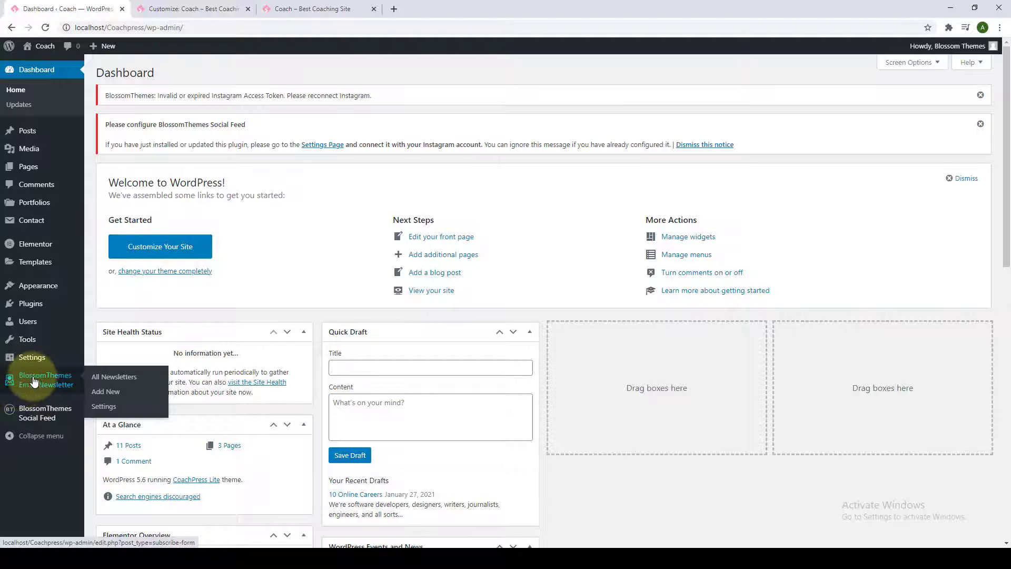
{"action": "left_click", "coordinate": [113, 394]}
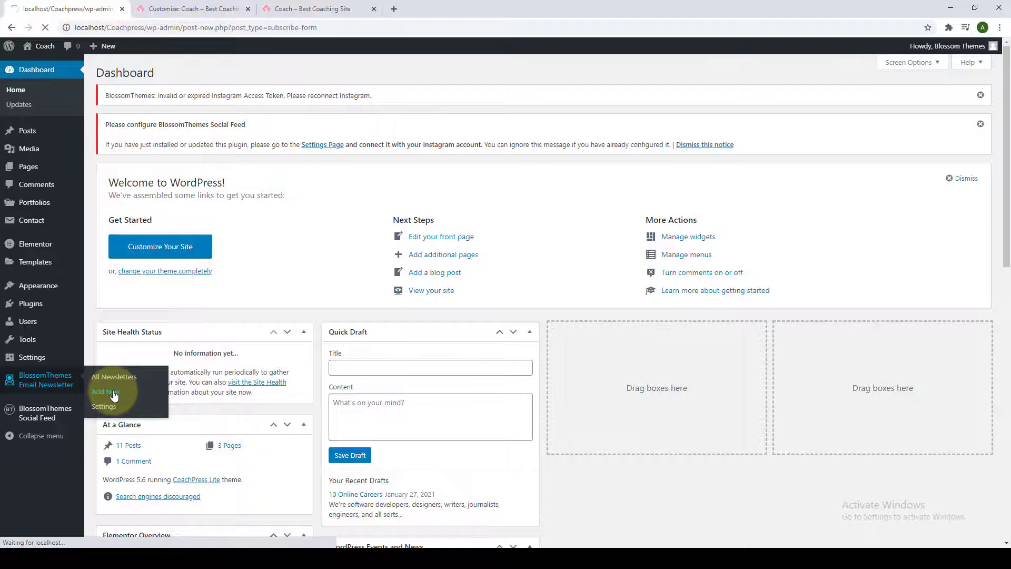
{"action": "scroll", "coordinate": [526, 260], "scroll_direction": "down", "scroll_amount": 4}
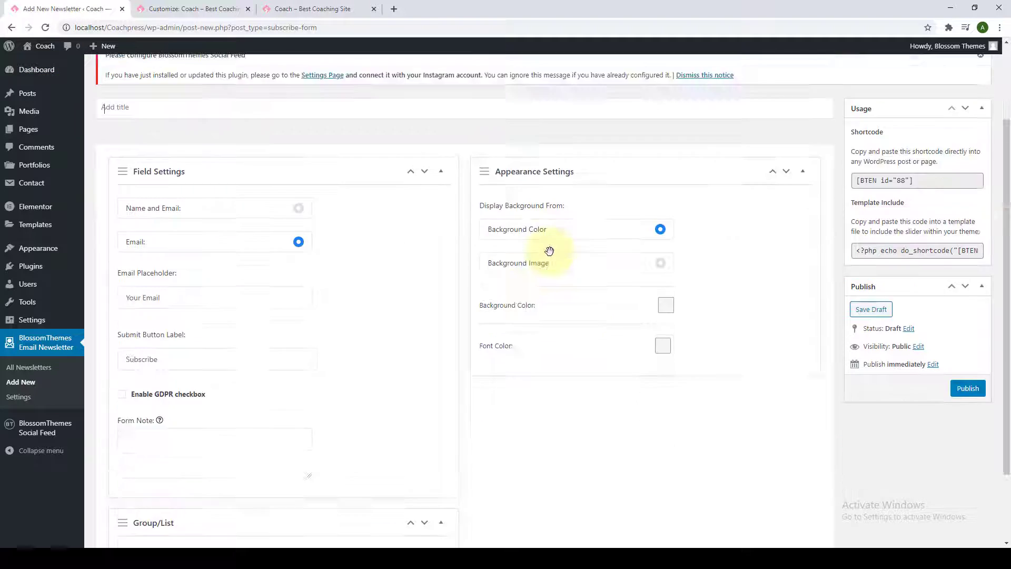
{"action": "scroll", "coordinate": [473, 315], "scroll_direction": "up", "scroll_amount": 3}
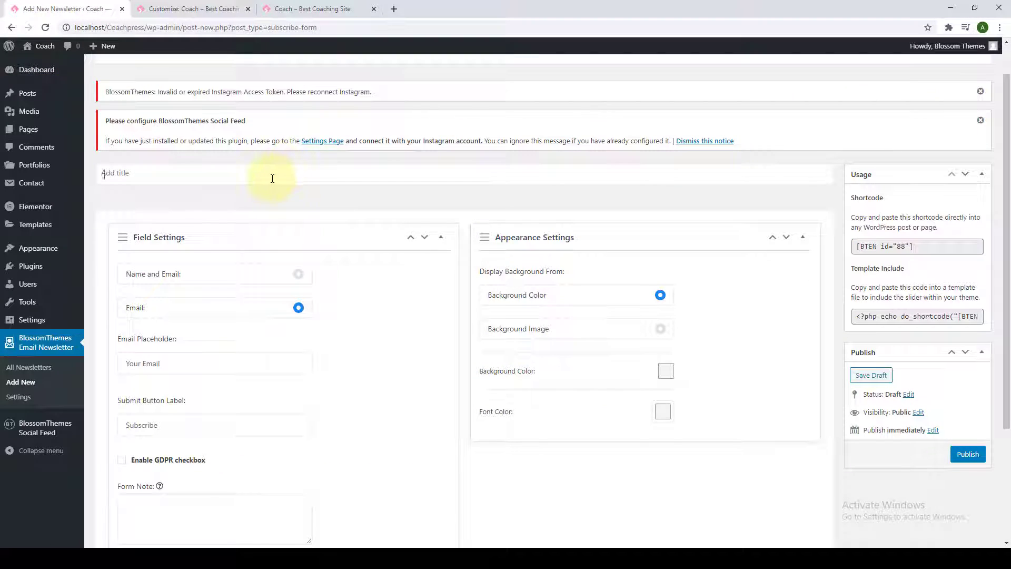
{"action": "left_click", "coordinate": [124, 172]}
{"action": "scroll", "coordinate": [291, 187], "scroll_direction": "down", "scroll_amount": 1}
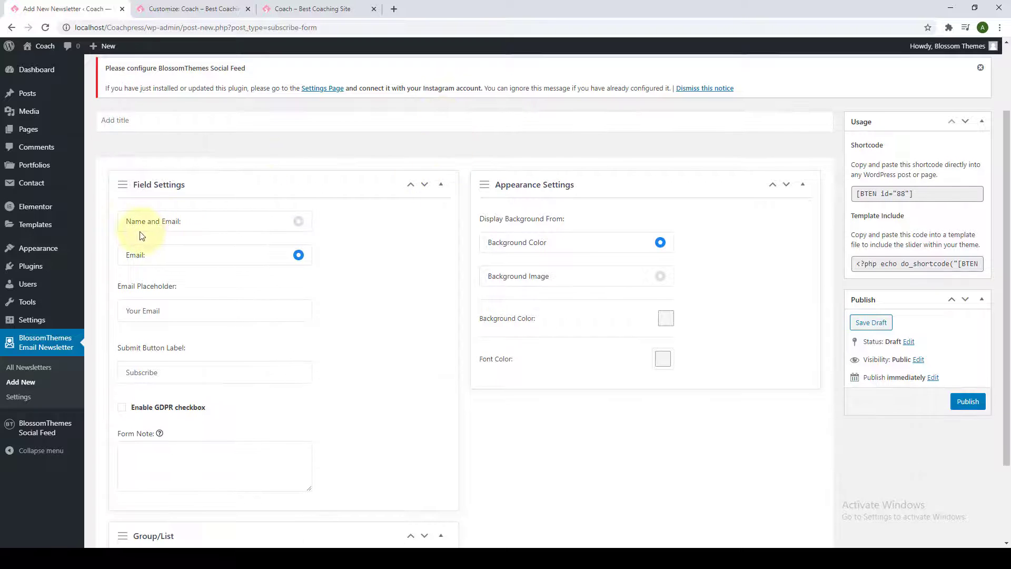
{"action": "scroll", "coordinate": [221, 245], "scroll_direction": "down", "scroll_amount": 1}
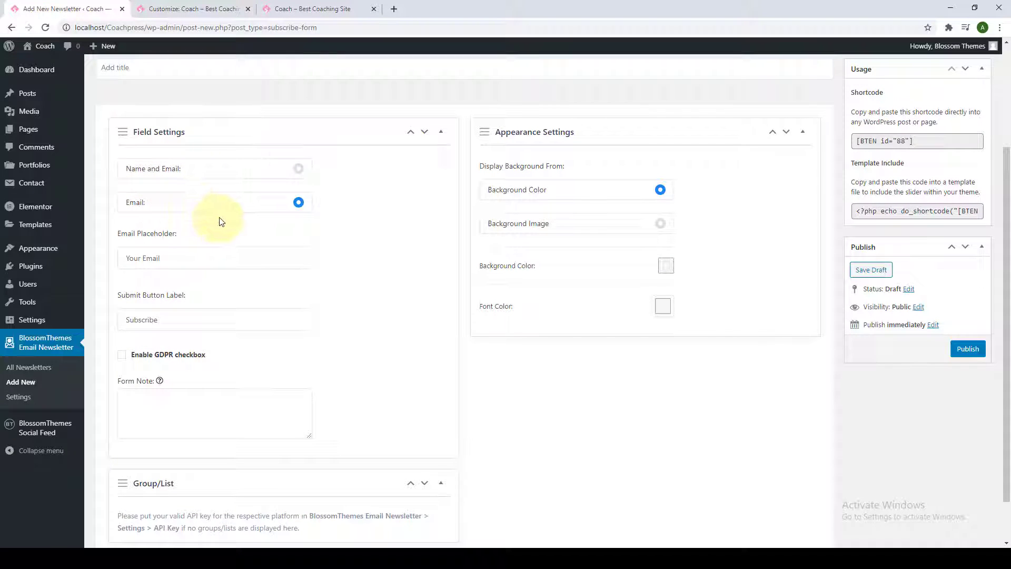
{"action": "scroll", "coordinate": [210, 248], "scroll_direction": "down", "scroll_amount": 1}
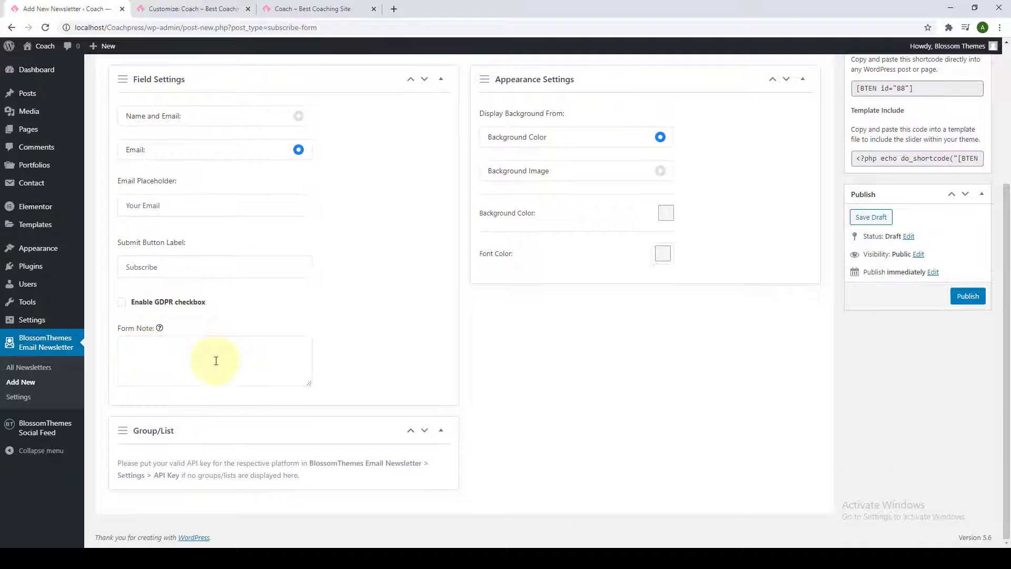
{"action": "left_click", "coordinate": [191, 362]}
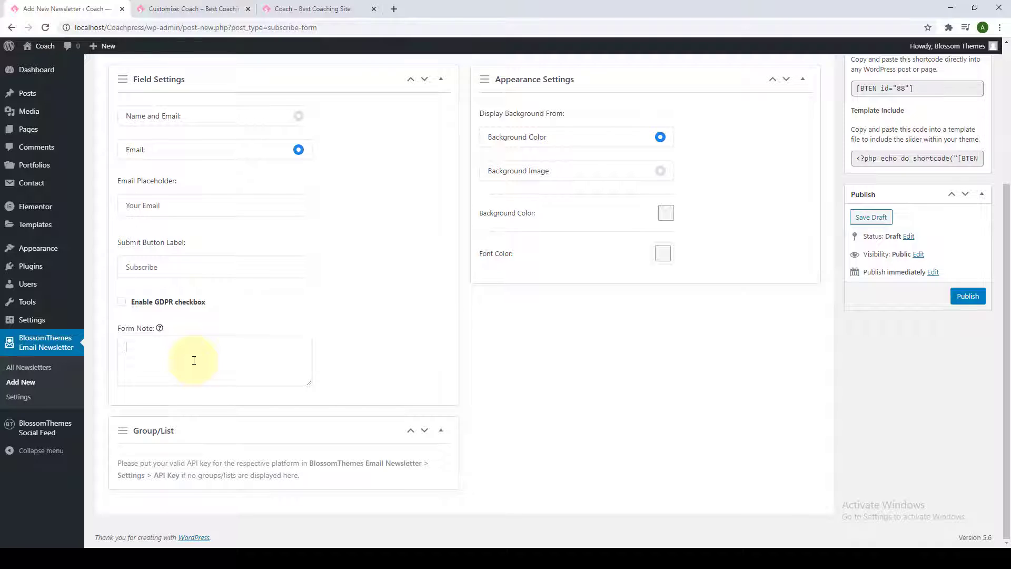
{"action": "scroll", "coordinate": [579, 232], "scroll_direction": "up", "scroll_amount": 1}
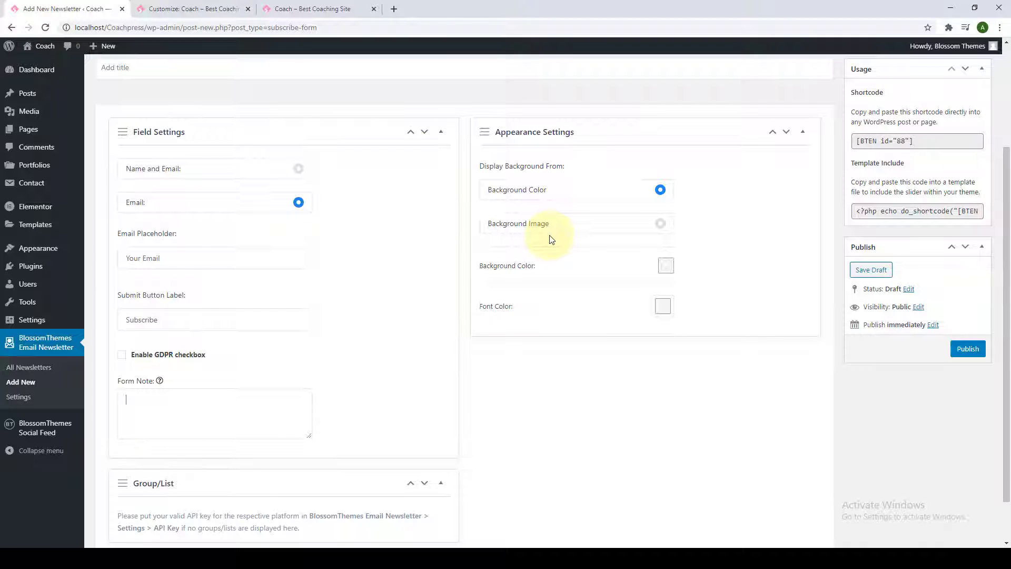
{"action": "scroll", "coordinate": [549, 240], "scroll_direction": "up", "scroll_amount": 1}
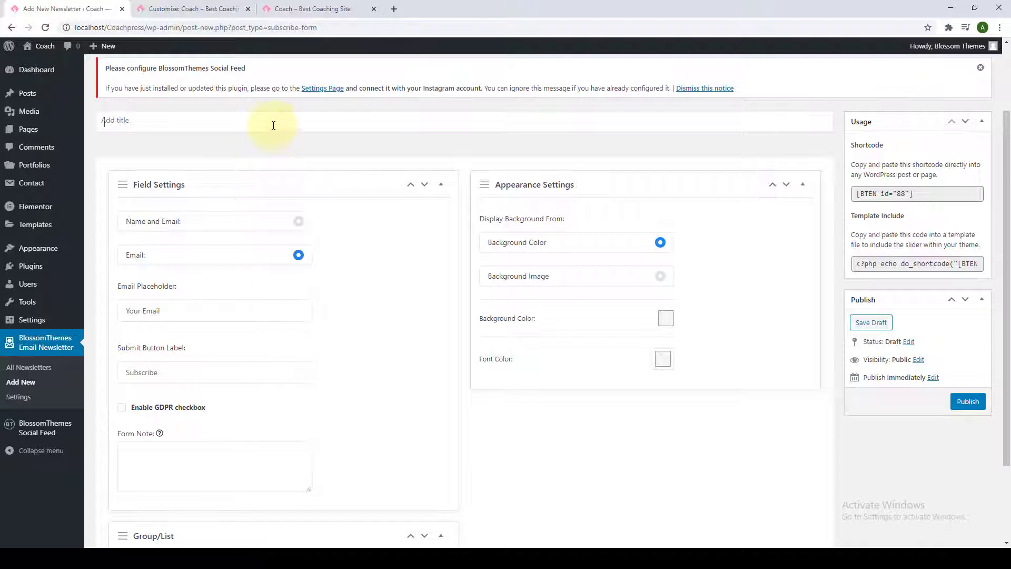
- Make the form collect Name and Email, titled 'Subscribe To Our Newsletter' with a form note
{"action": "left_click", "coordinate": [299, 222]}
{"action": "scroll", "coordinate": [298, 225], "scroll_direction": "down", "scroll_amount": 1}
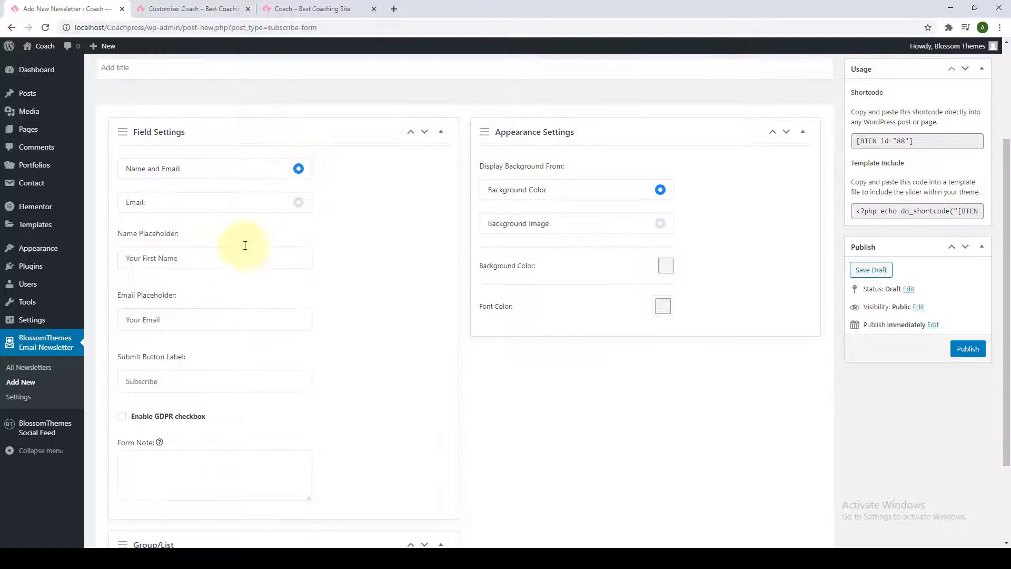
{"action": "left_click_drag", "start_coordinate": [178, 258], "coordinate": [113, 260]}
{"action": "left_click", "coordinate": [169, 320]}
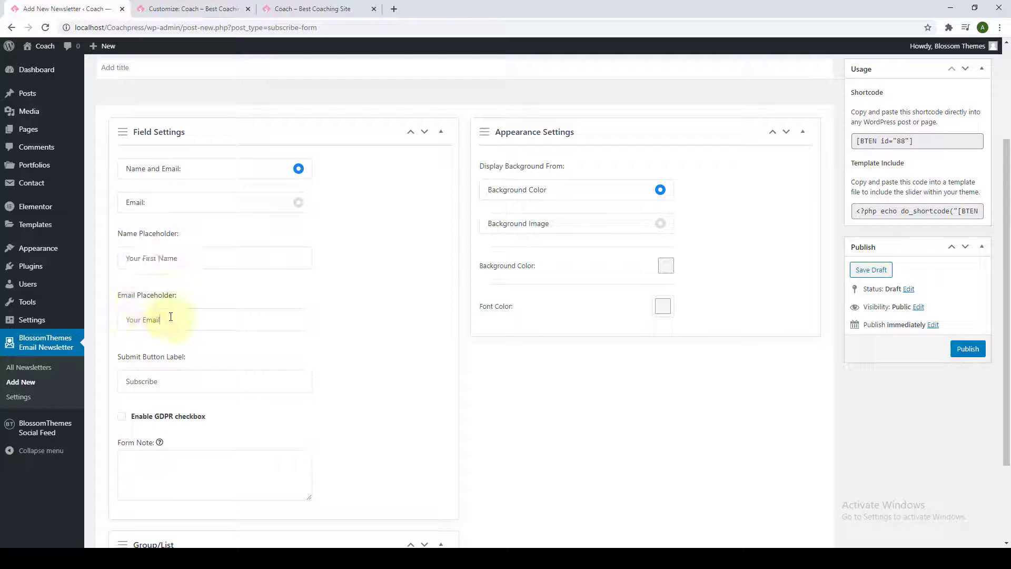
{"action": "scroll", "coordinate": [326, 363], "scroll_direction": "up", "scroll_amount": 3}
{"action": "scroll", "coordinate": [326, 363], "scroll_direction": "down", "scroll_amount": 1}
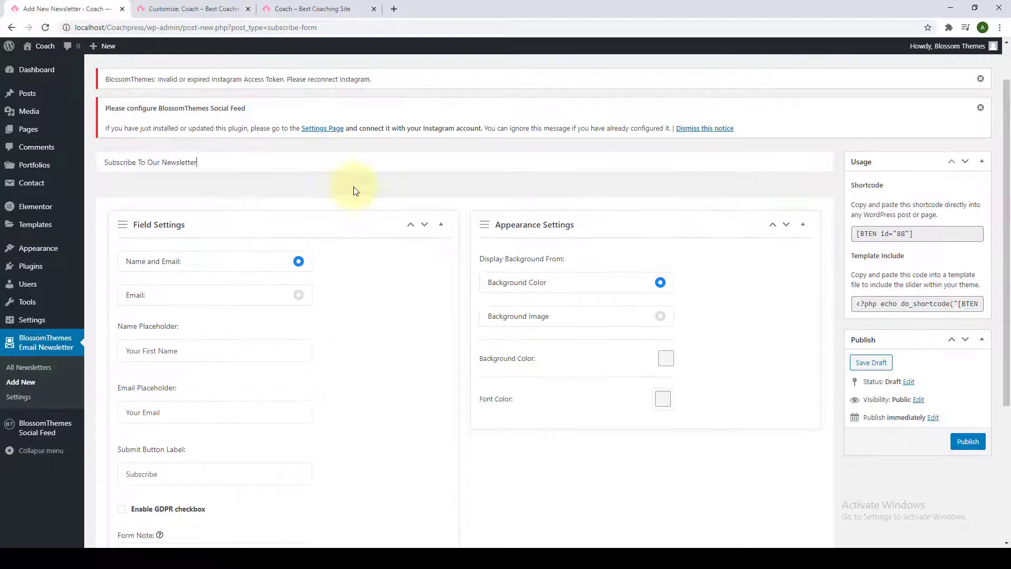
{"action": "scroll", "coordinate": [237, 373], "scroll_direction": "down", "scroll_amount": 4}
{"action": "scroll", "coordinate": [728, 259], "scroll_direction": "up", "scroll_amount": 2}
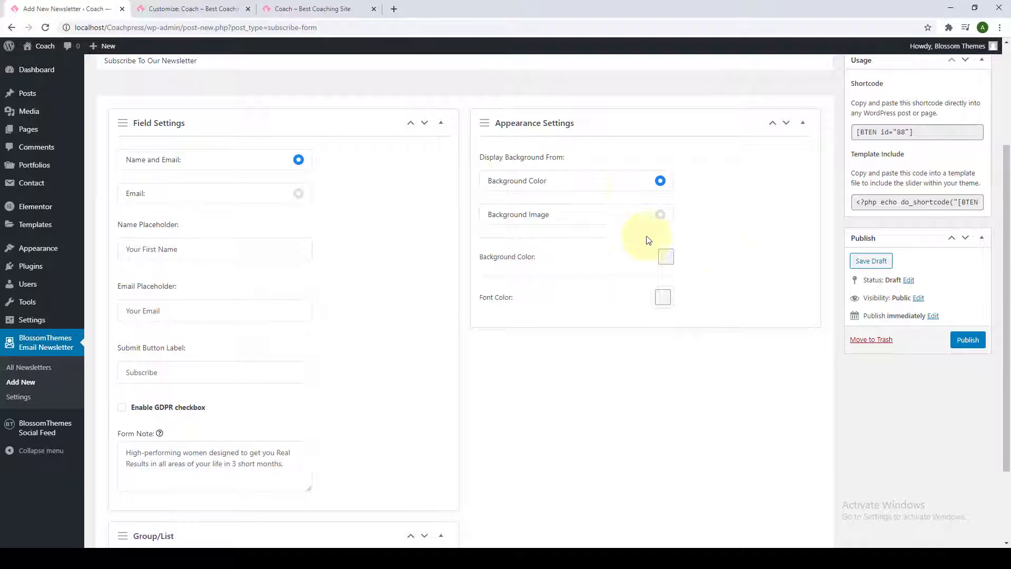
- Try an image background, cancel the image picker, and keep Background Color
{"action": "left_click", "coordinate": [665, 258]}
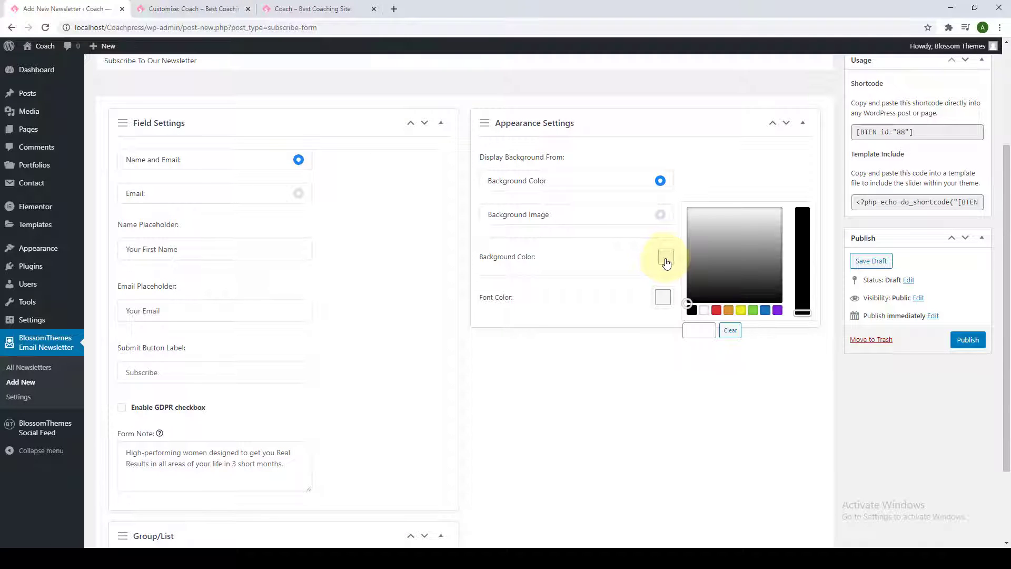
{"action": "left_click", "coordinate": [659, 215]}
{"action": "scroll", "coordinate": [590, 220], "scroll_direction": "down", "scroll_amount": 1}
{"action": "left_click", "coordinate": [526, 218]}
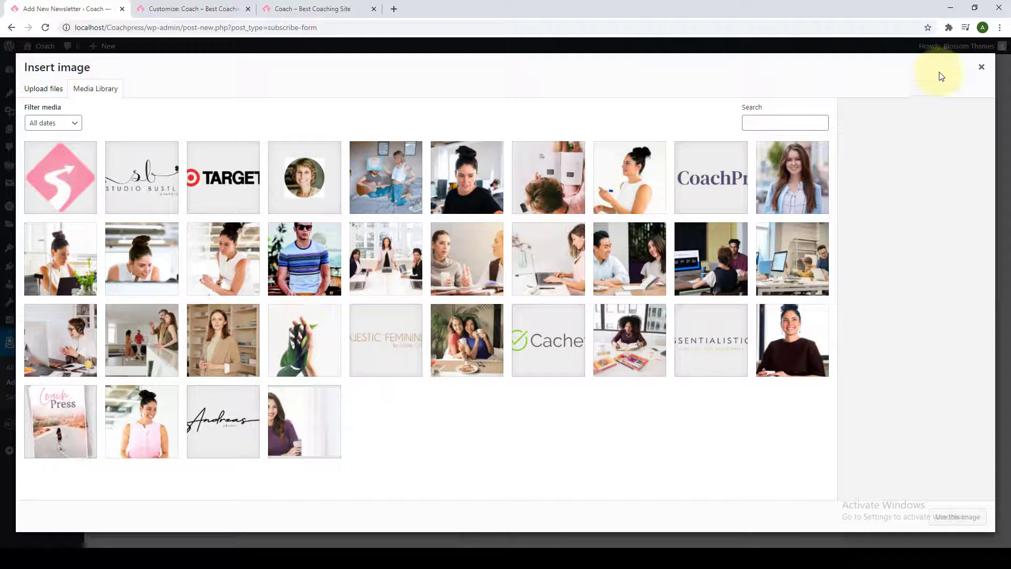
{"action": "left_click", "coordinate": [981, 67]}
{"action": "scroll", "coordinate": [622, 206], "scroll_direction": "up", "scroll_amount": 1}
{"action": "left_click", "coordinate": [661, 181]}
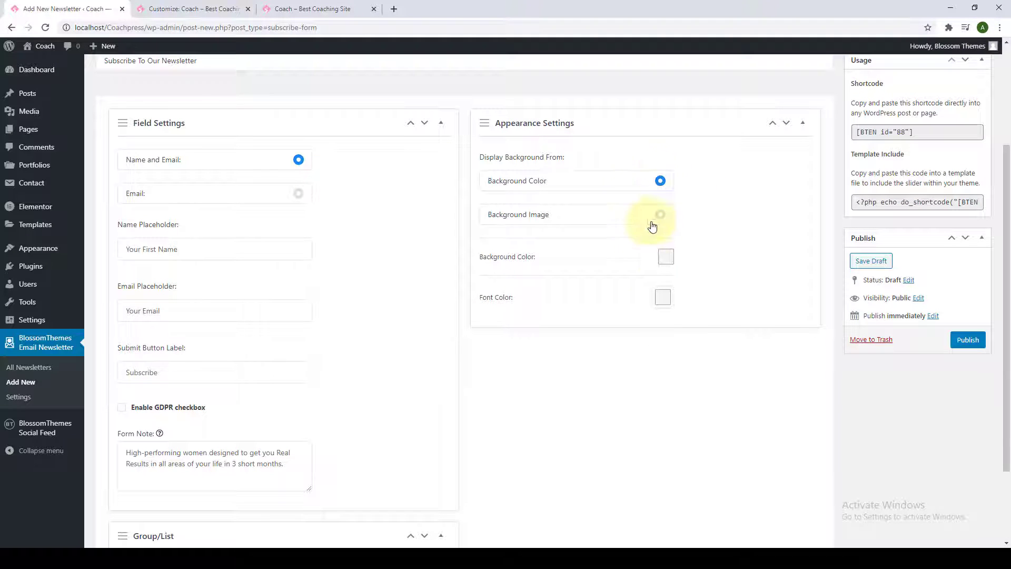
- Give the newsletter form a purple background colour
{"action": "left_click", "coordinate": [665, 262]}
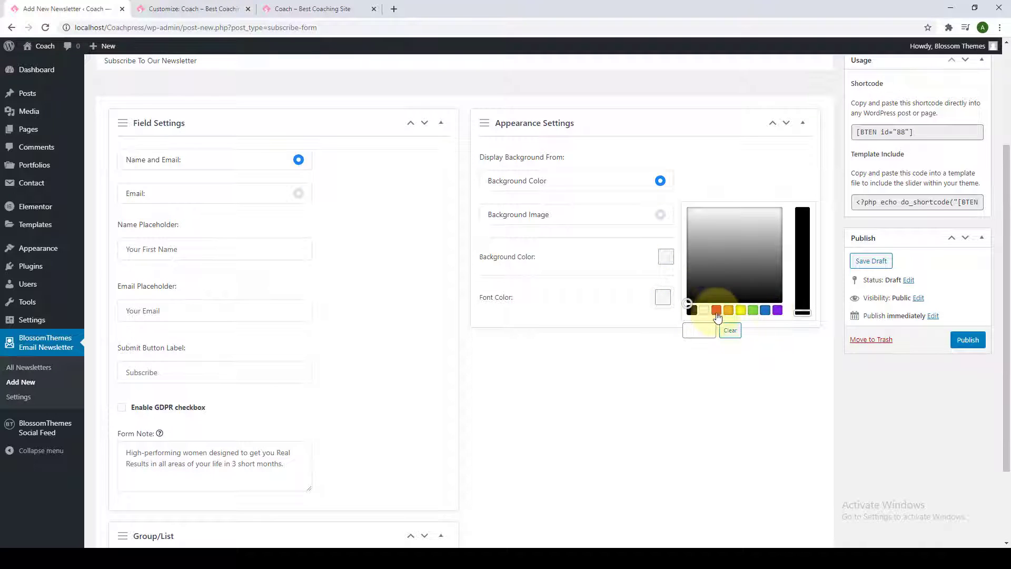
{"action": "left_click", "coordinate": [778, 311]}
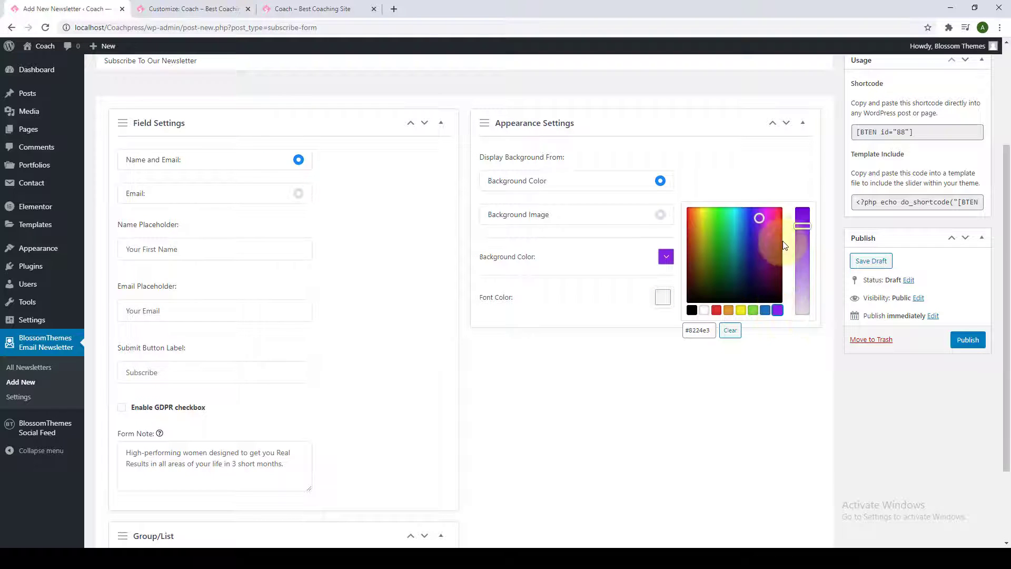
{"action": "left_click_drag", "start_coordinate": [763, 217], "coordinate": [803, 209]}
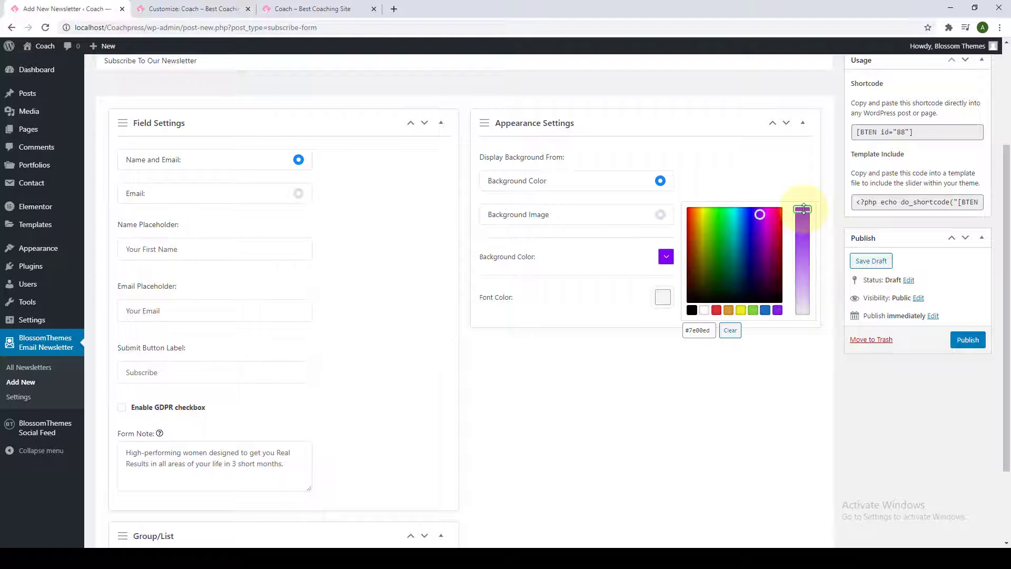
{"action": "left_click", "coordinate": [757, 211]}
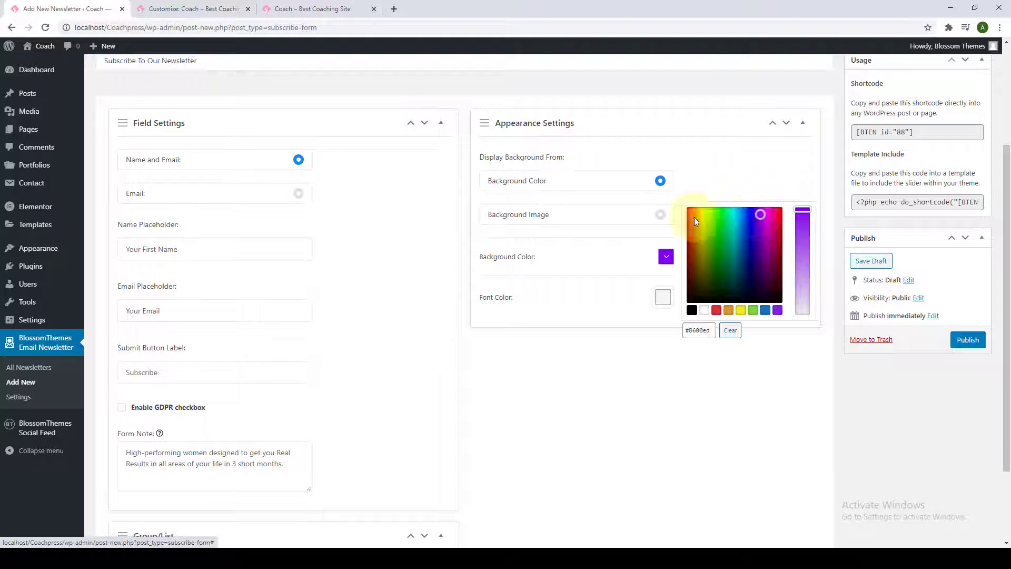
- Set the font colour to white, publish the form, and return to the Customizer
{"action": "left_click", "coordinate": [662, 297]}
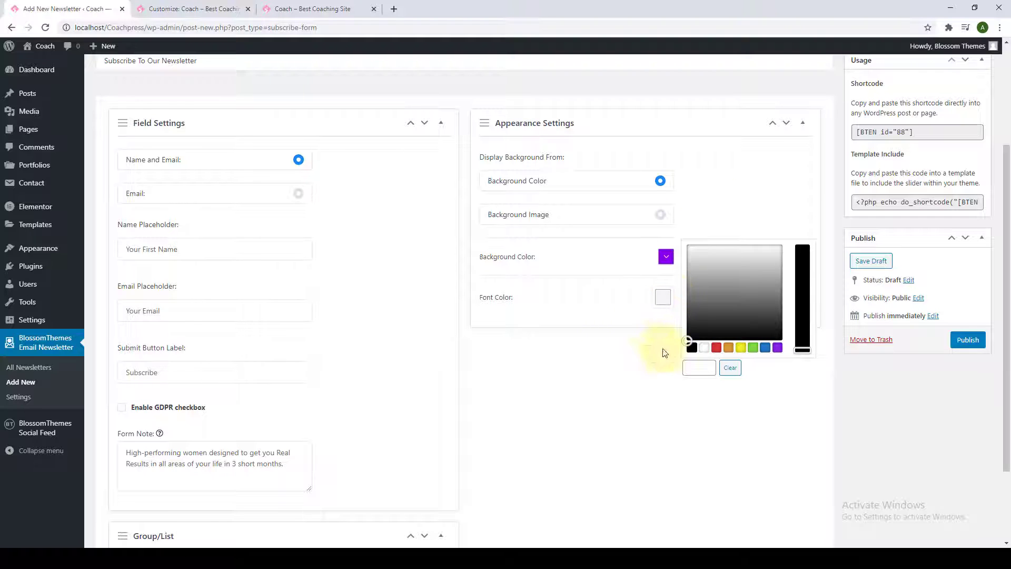
{"action": "left_click", "coordinate": [704, 349]}
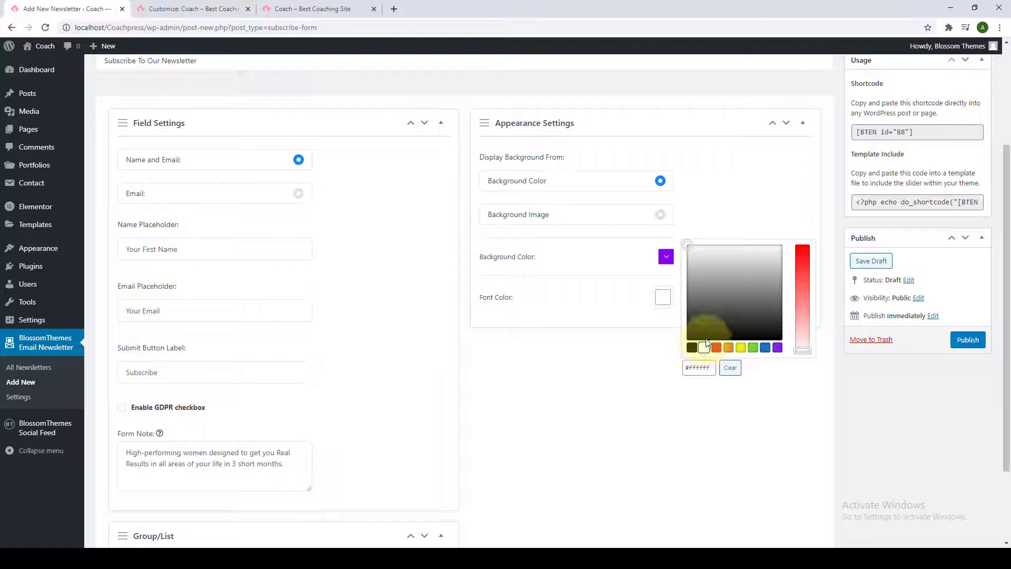
{"action": "left_click", "coordinate": [979, 339]}
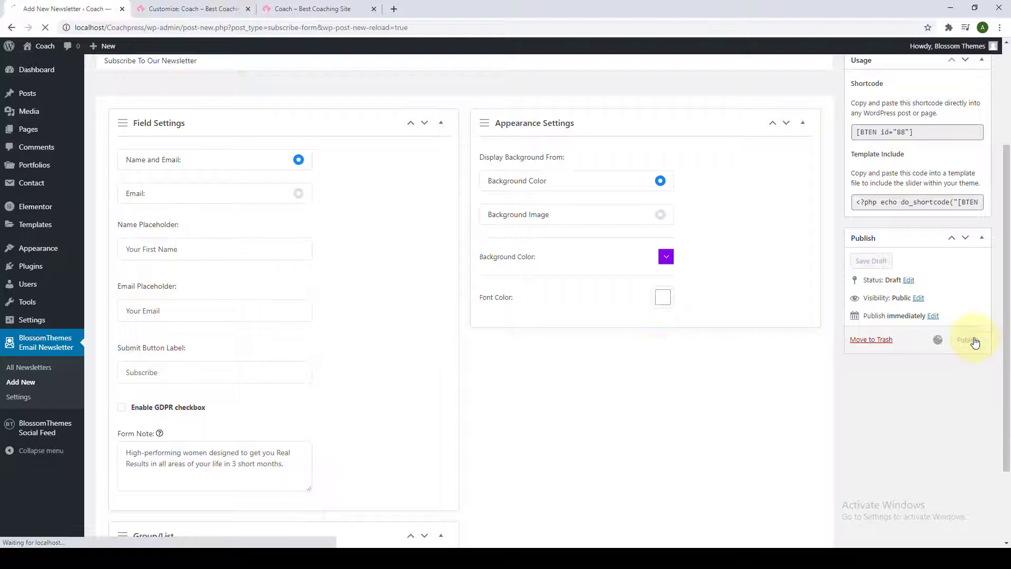
{"action": "left_click", "coordinate": [182, 8]}
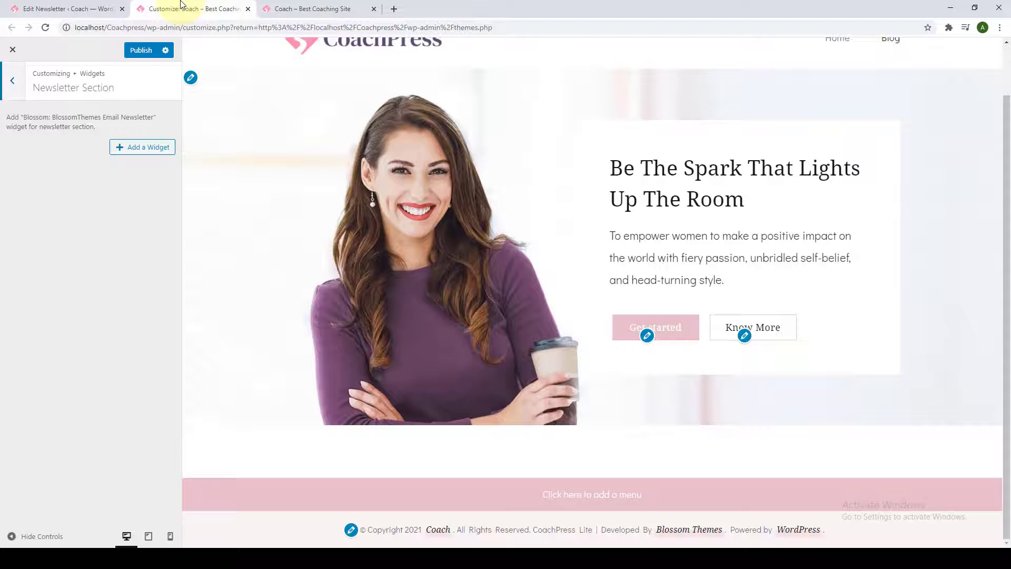
- Search 'emm' in the widget list and add the BlossomThemes: Email Newsletter widget
{"action": "left_click", "coordinate": [119, 150]}
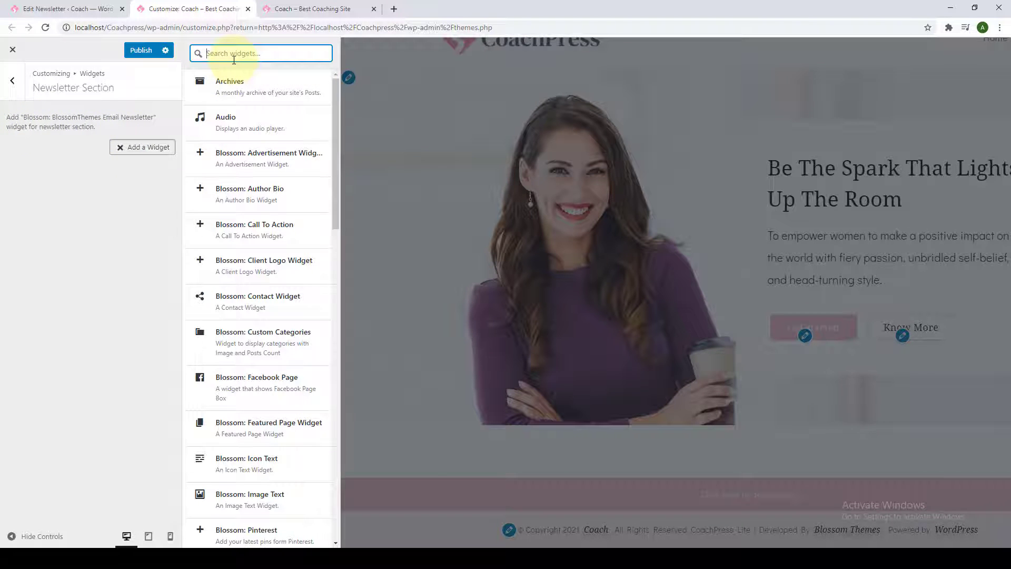
{"action": "type", "text": "em"}
{"action": "type", "text": "m"}
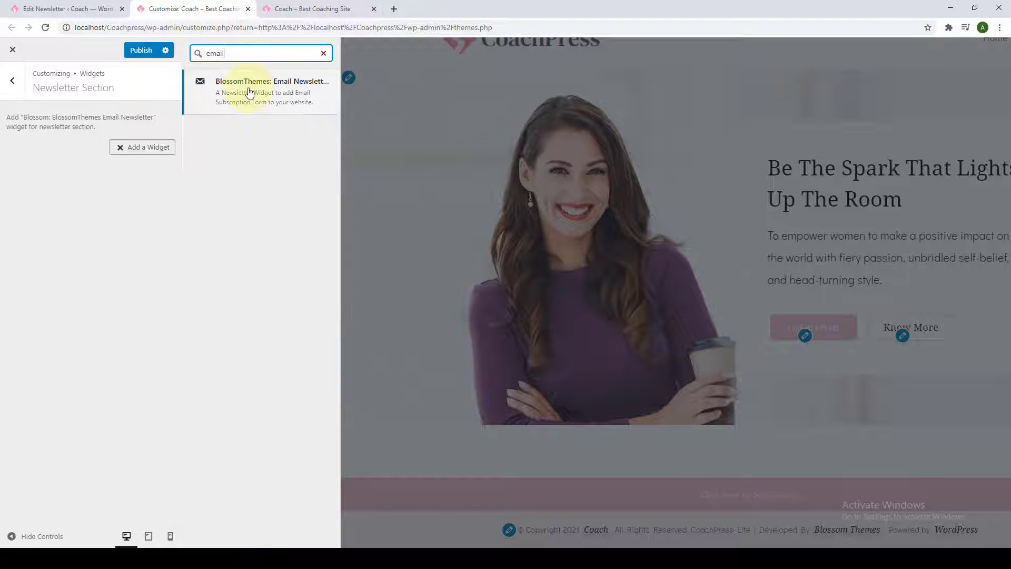
{"action": "left_click", "coordinate": [250, 93]}
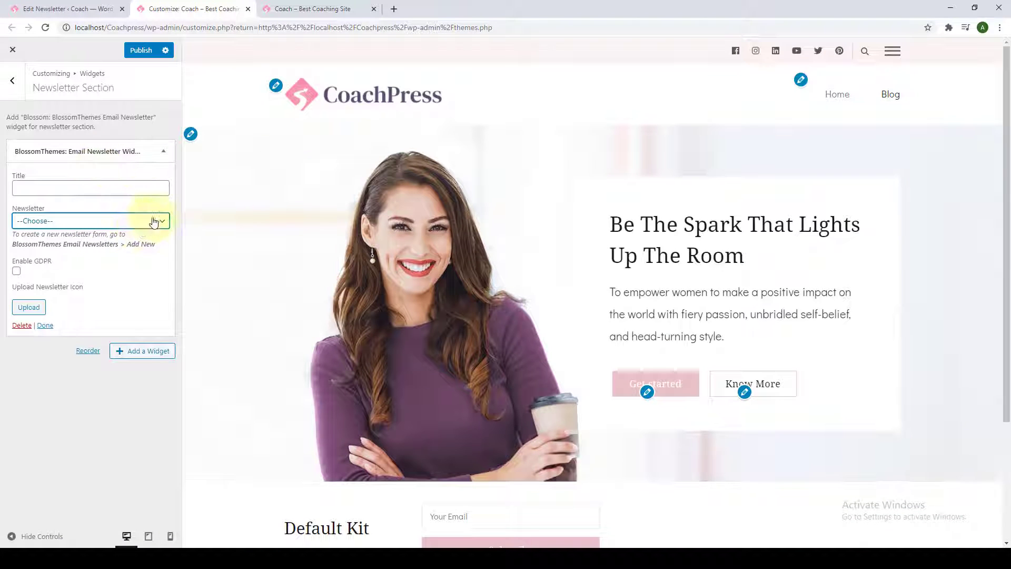
- Select the Subscribe To Our Newsletter form, enable GDPR, and set the Coach Press book icon
{"action": "left_click", "coordinate": [23, 221]}
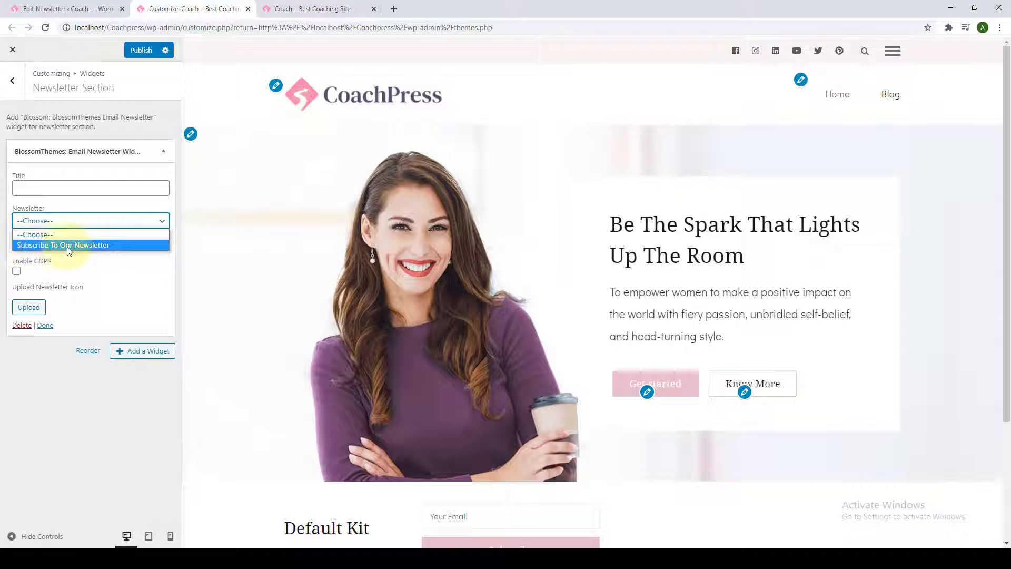
{"action": "left_click", "coordinate": [103, 245]}
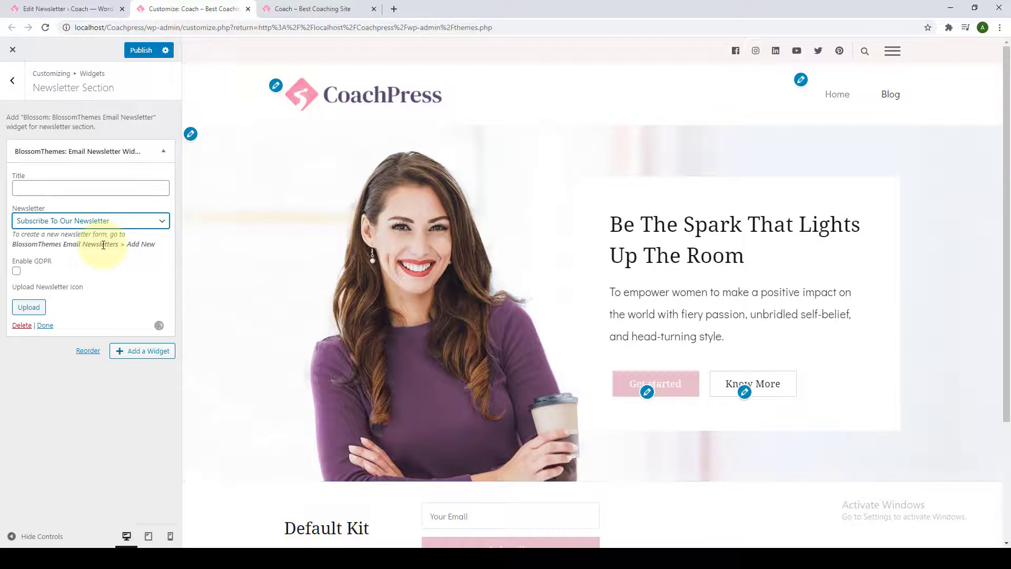
{"action": "scroll", "coordinate": [338, 368], "scroll_direction": "down", "scroll_amount": 3}
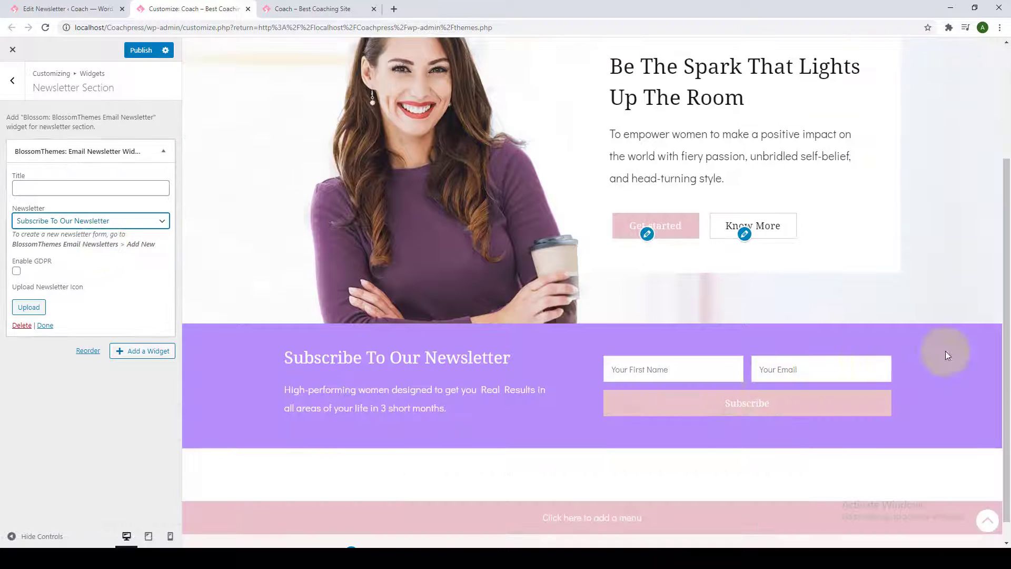
{"action": "left_click", "coordinate": [16, 271]}
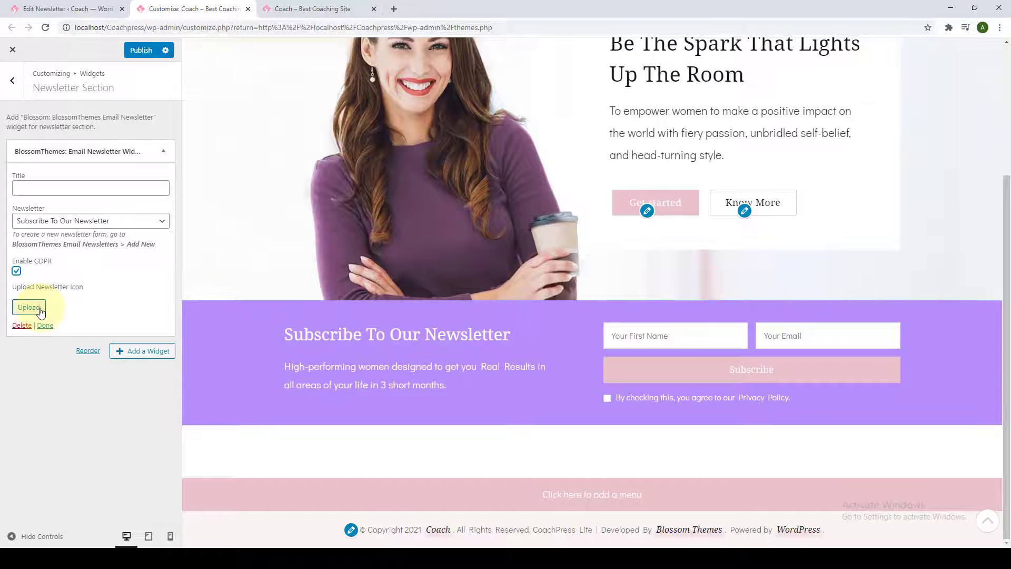
{"action": "left_click", "coordinate": [40, 312]}
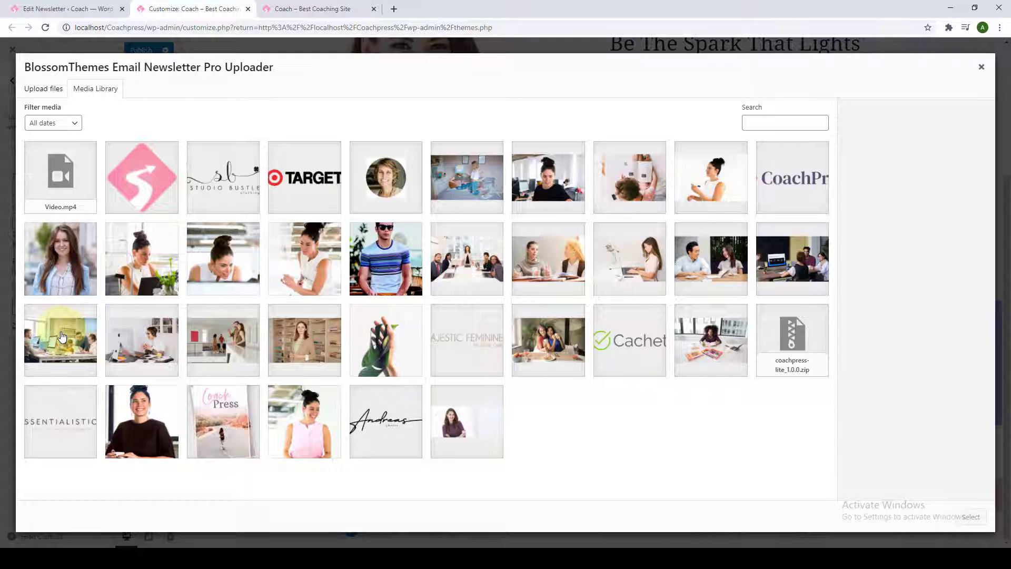
{"action": "left_click", "coordinate": [229, 424]}
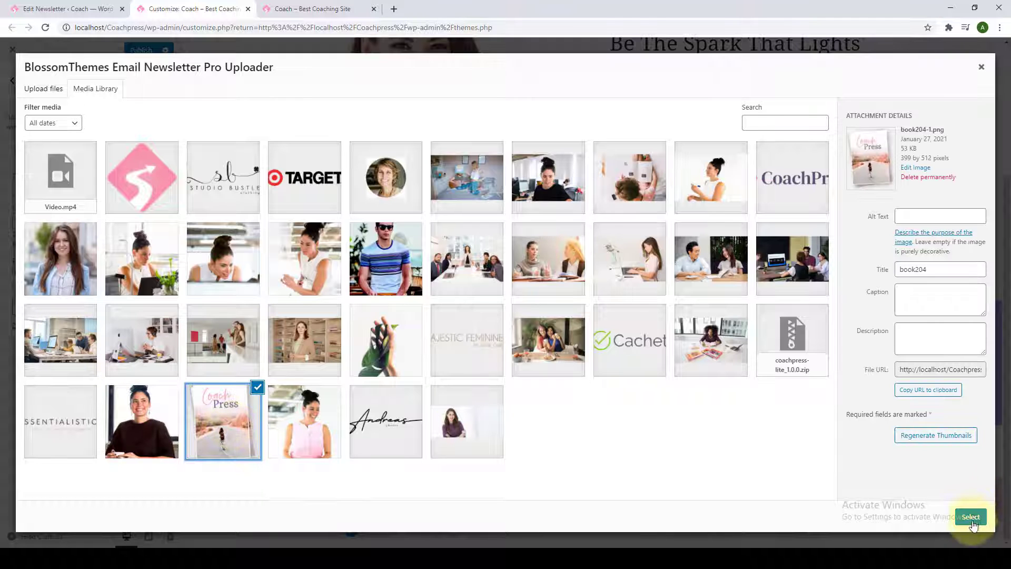
{"action": "left_click", "coordinate": [971, 517]}
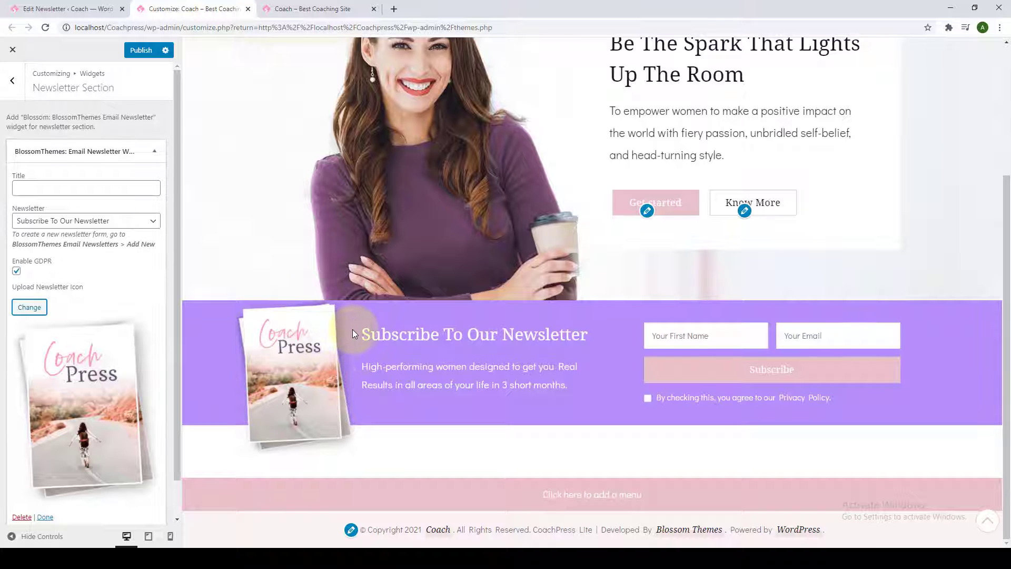
- Finish the widget, publish the Customizer changes, and open Banner Section
{"action": "scroll", "coordinate": [330, 238], "scroll_direction": "up", "scroll_amount": 3}
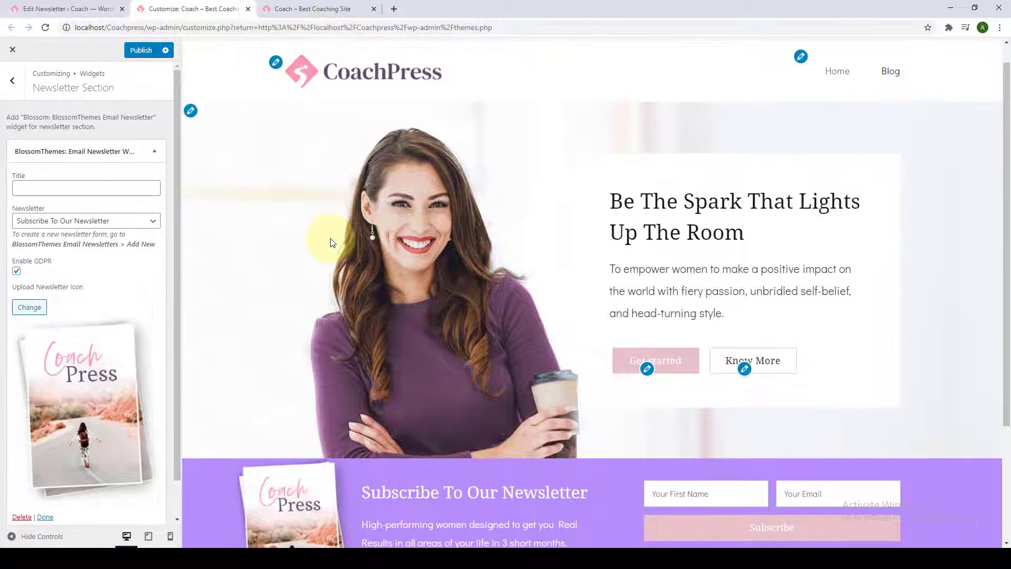
{"action": "scroll", "coordinate": [330, 238], "scroll_direction": "down", "scroll_amount": 1}
{"action": "scroll", "coordinate": [98, 386], "scroll_direction": "down", "scroll_amount": 2}
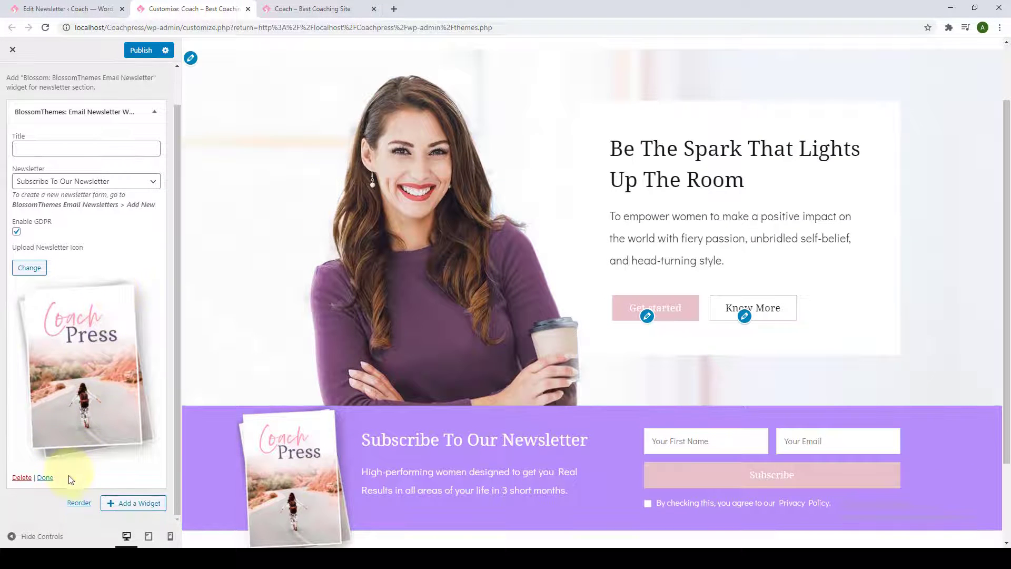
{"action": "left_click", "coordinate": [45, 477]}
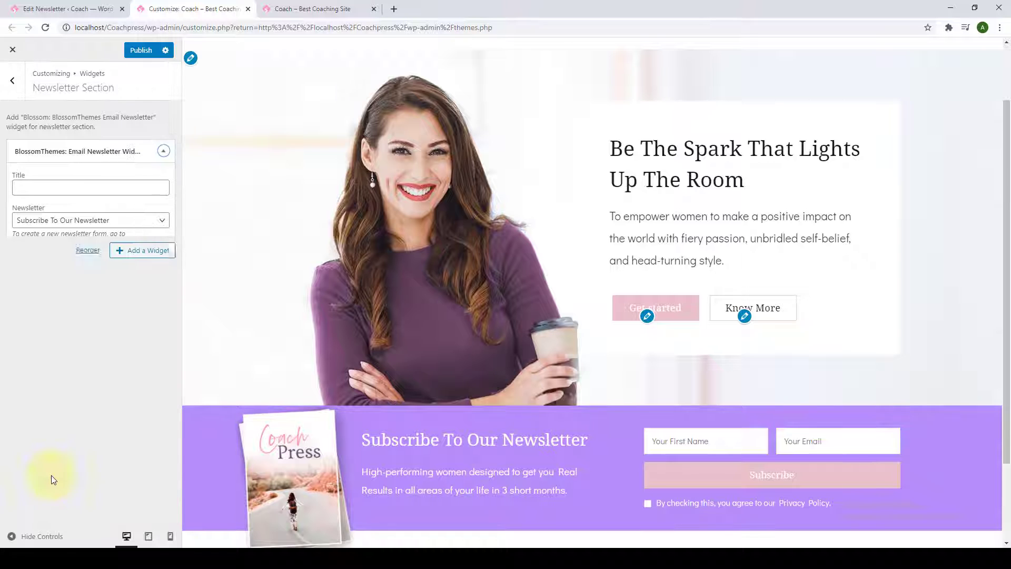
{"action": "left_click", "coordinate": [141, 51]}
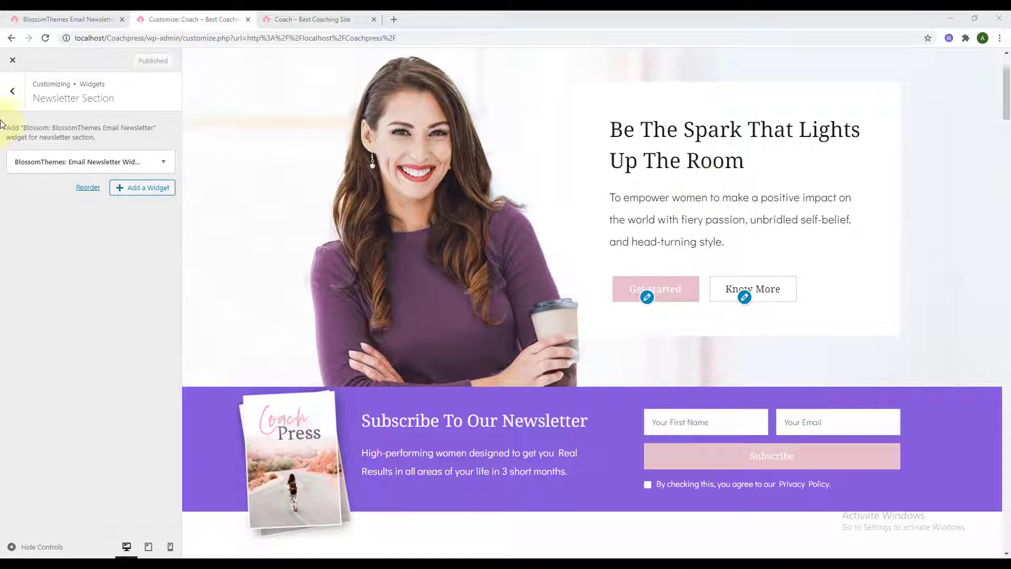
{"action": "left_click", "coordinate": [12, 90]}
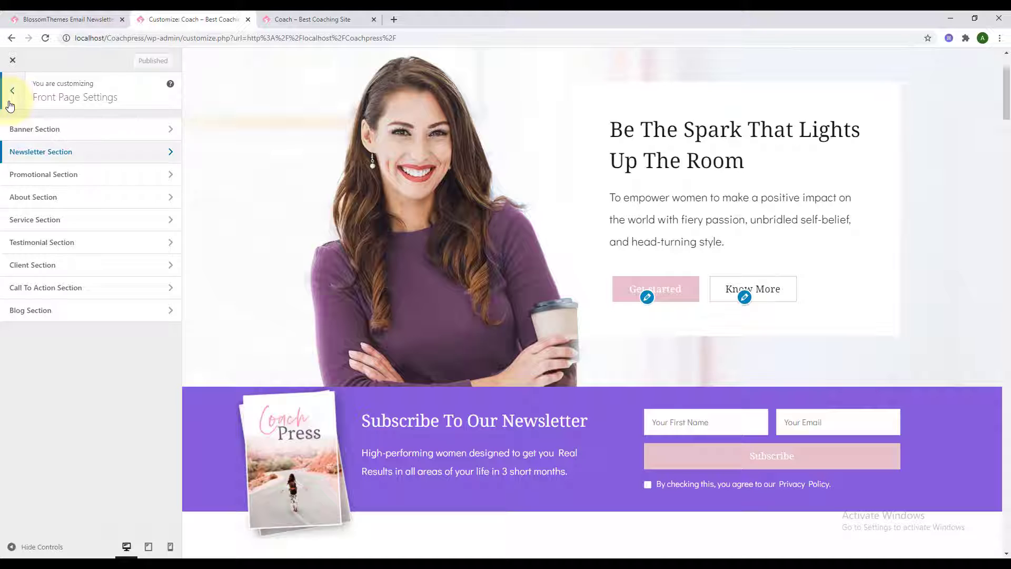
{"action": "left_click", "coordinate": [70, 139]}
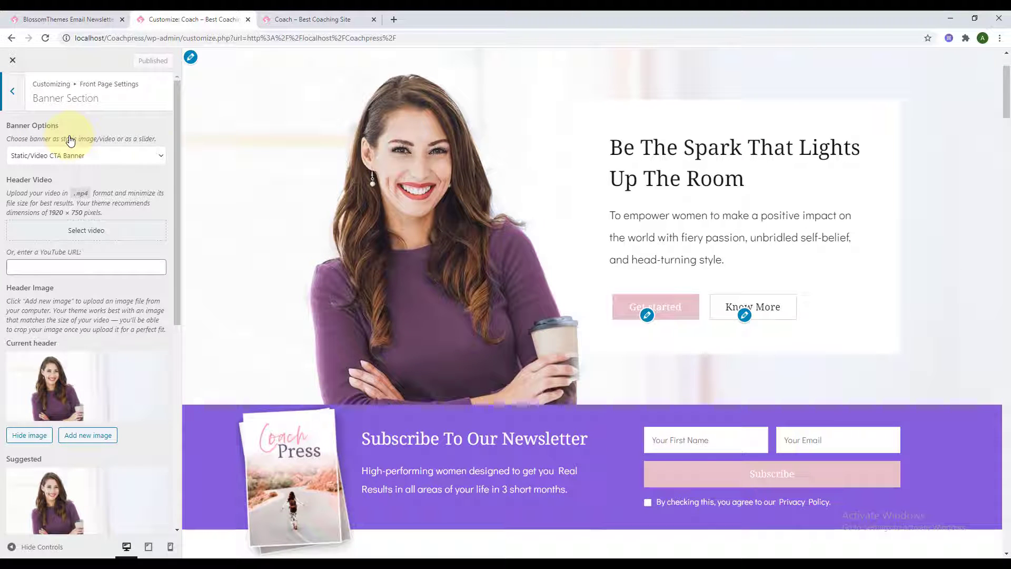
- Change the banner type to Static/Video Newsletter Banner
{"action": "left_click", "coordinate": [158, 156]}
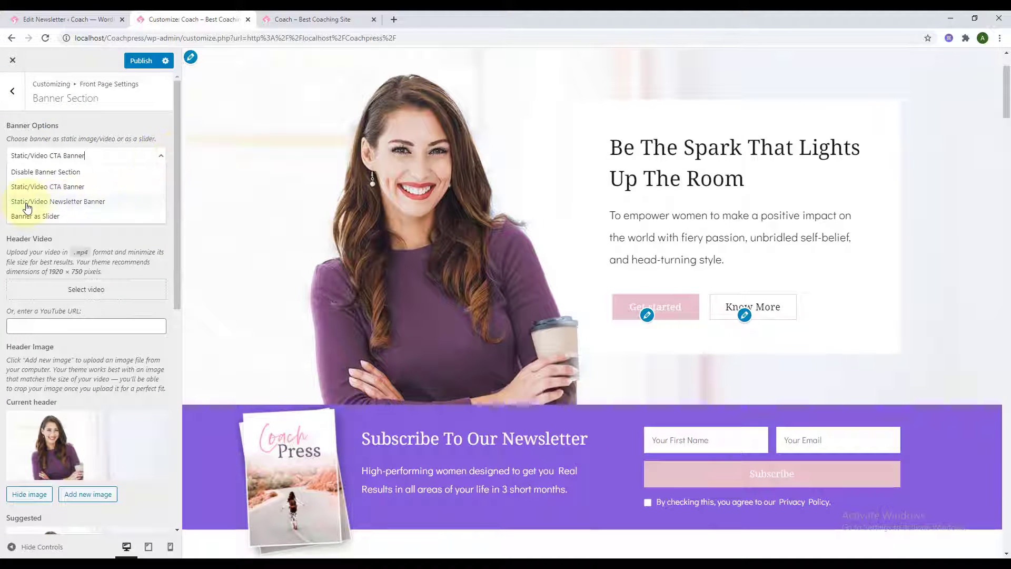
{"action": "left_click", "coordinate": [59, 204]}
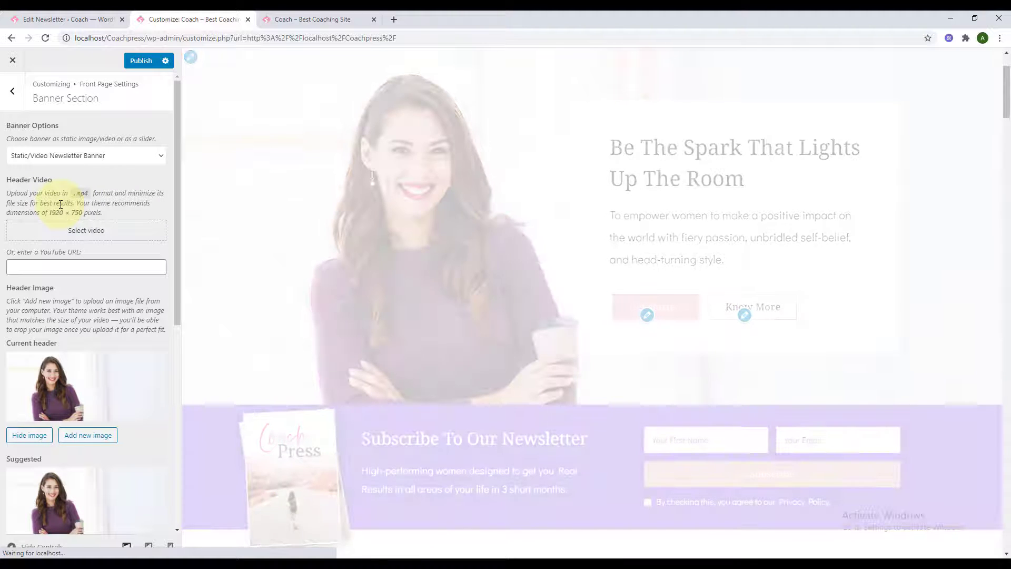
{"action": "scroll", "coordinate": [87, 294], "scroll_direction": "down", "scroll_amount": 3}
{"action": "scroll", "coordinate": [91, 351], "scroll_direction": "down", "scroll_amount": 1}
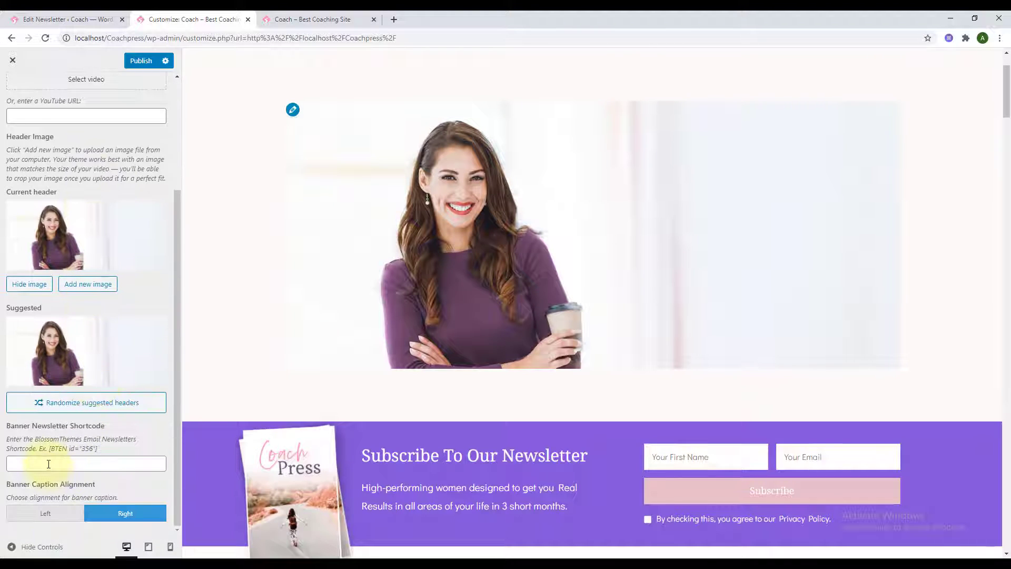
{"action": "left_click", "coordinate": [48, 464]}
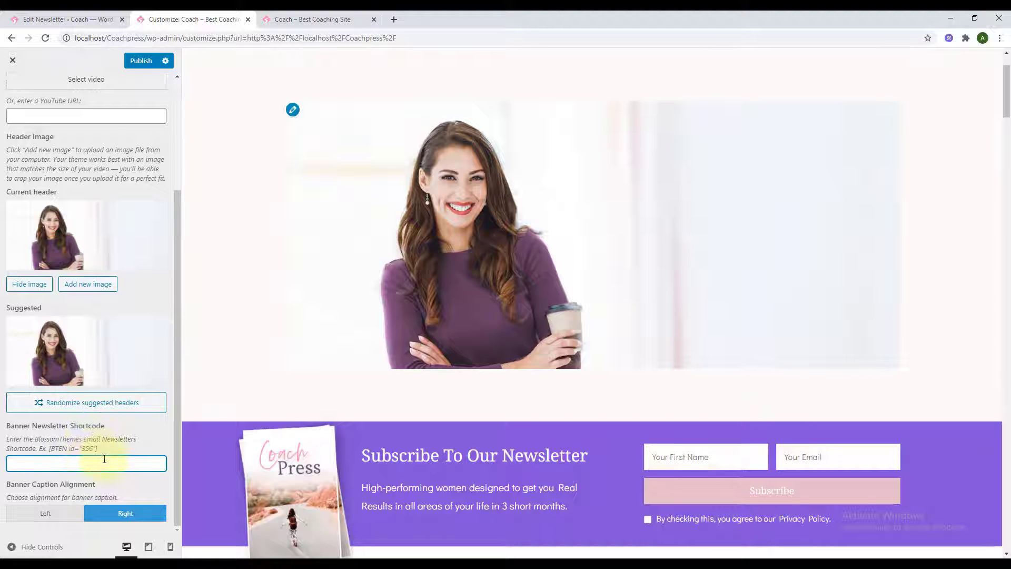
- Copy the newsletter shortcode [BTEN id="88"] from the form editor into the banner setting
{"action": "left_click", "coordinate": [59, 16]}
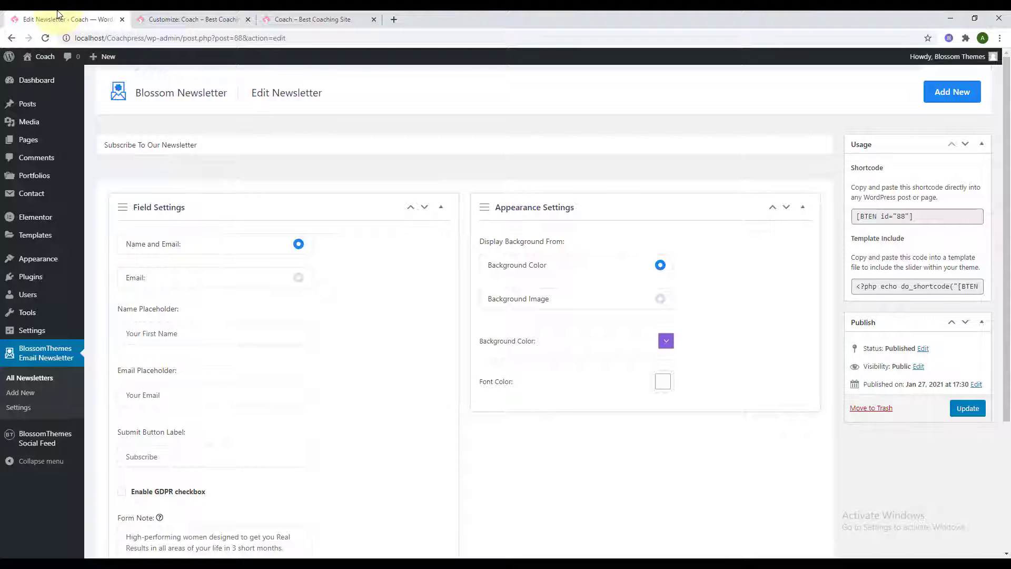
{"action": "left_click", "coordinate": [174, 19]}
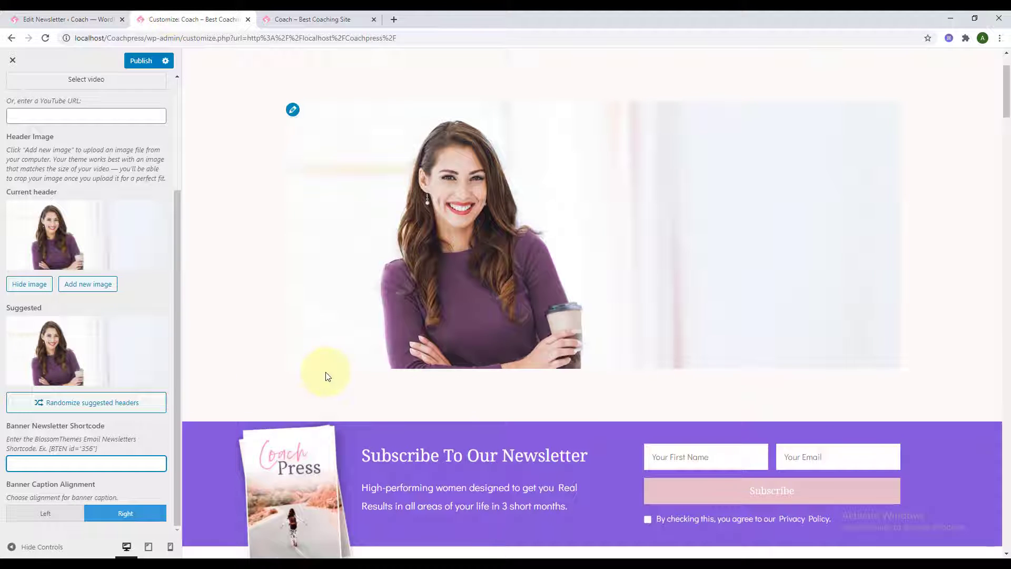
{"action": "scroll", "coordinate": [570, 466], "scroll_direction": "up", "scroll_amount": 1}
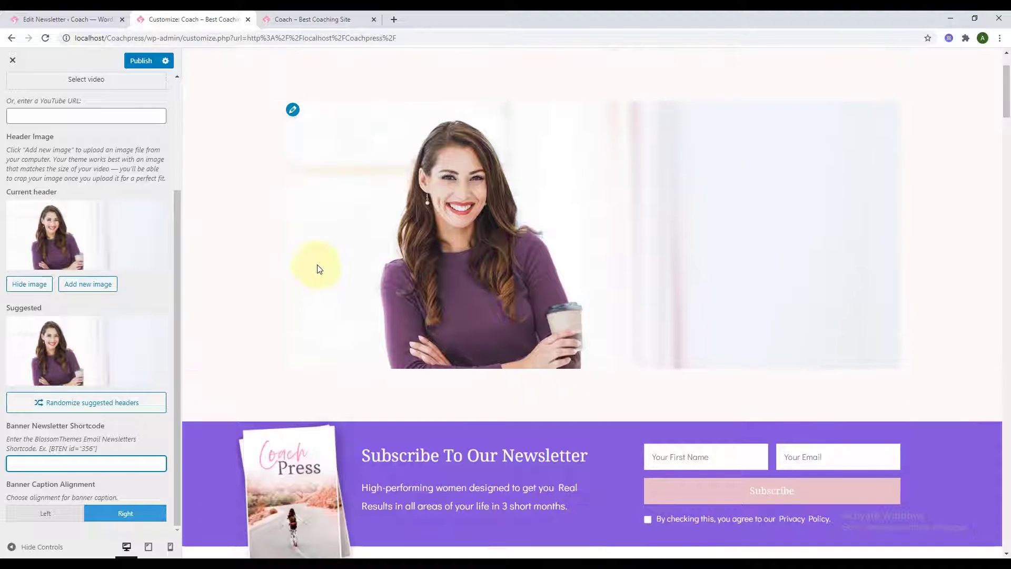
{"action": "left_click", "coordinate": [111, 15]}
{"action": "scroll", "coordinate": [622, 326], "scroll_direction": "down", "scroll_amount": 1}
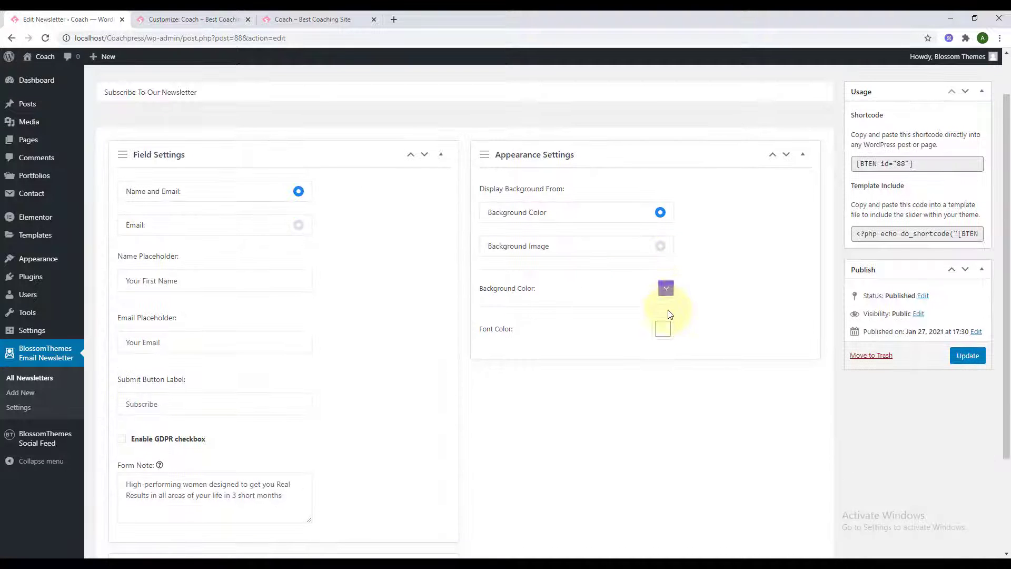
{"action": "left_click", "coordinate": [666, 291]}
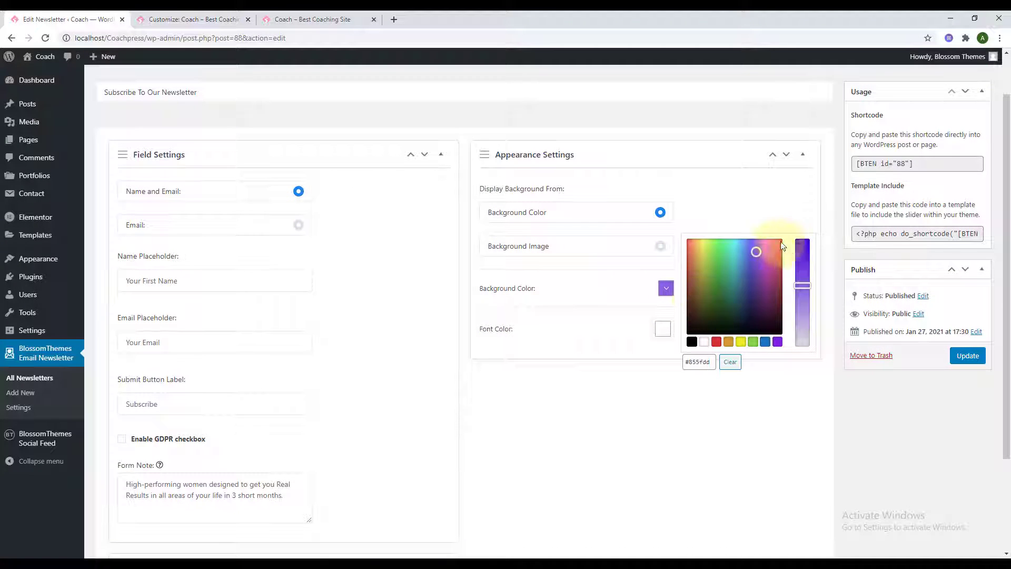
{"action": "left_click", "coordinate": [727, 211]}
{"action": "left_click", "coordinate": [880, 163]}
{"action": "key", "text": "ctrl+c"}
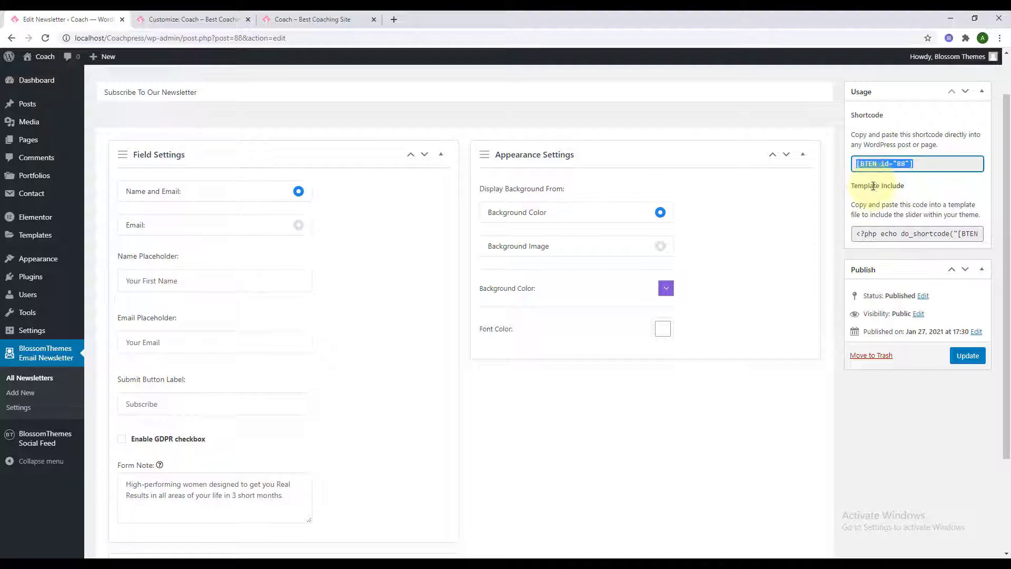
{"action": "left_click", "coordinate": [210, 19]}
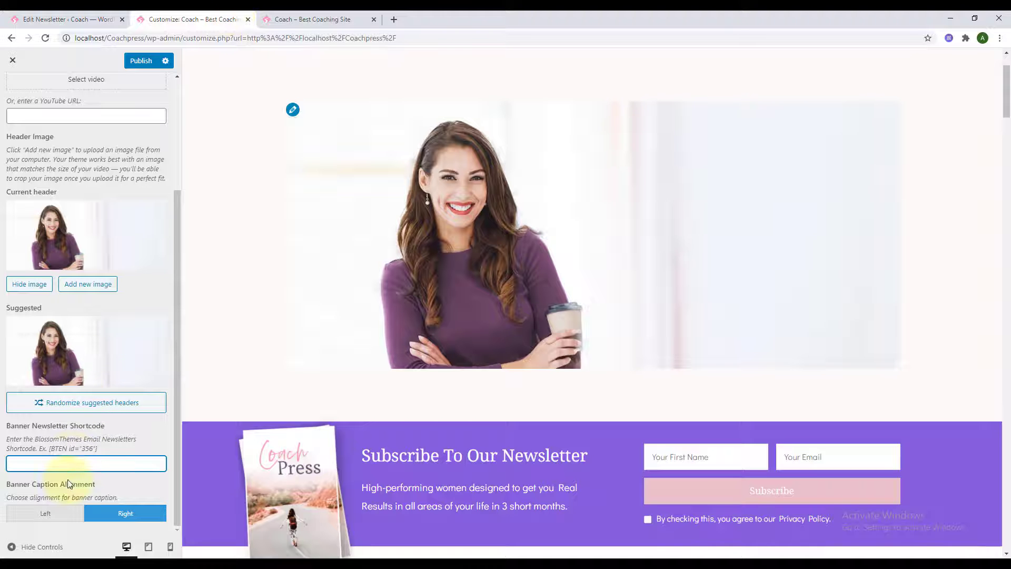
{"action": "key", "text": "ctrl+v"}
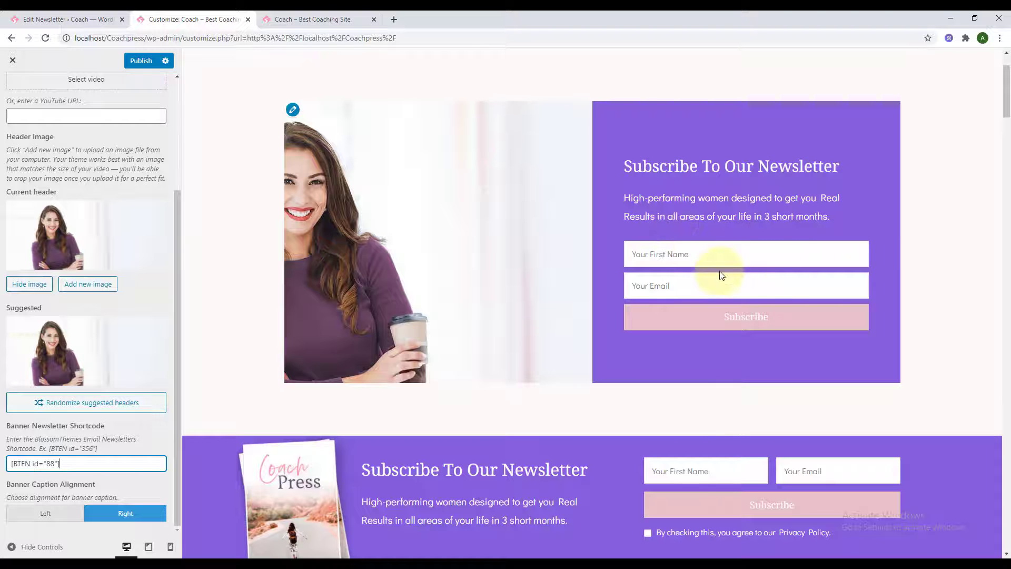
{"action": "left_click", "coordinate": [699, 276]}
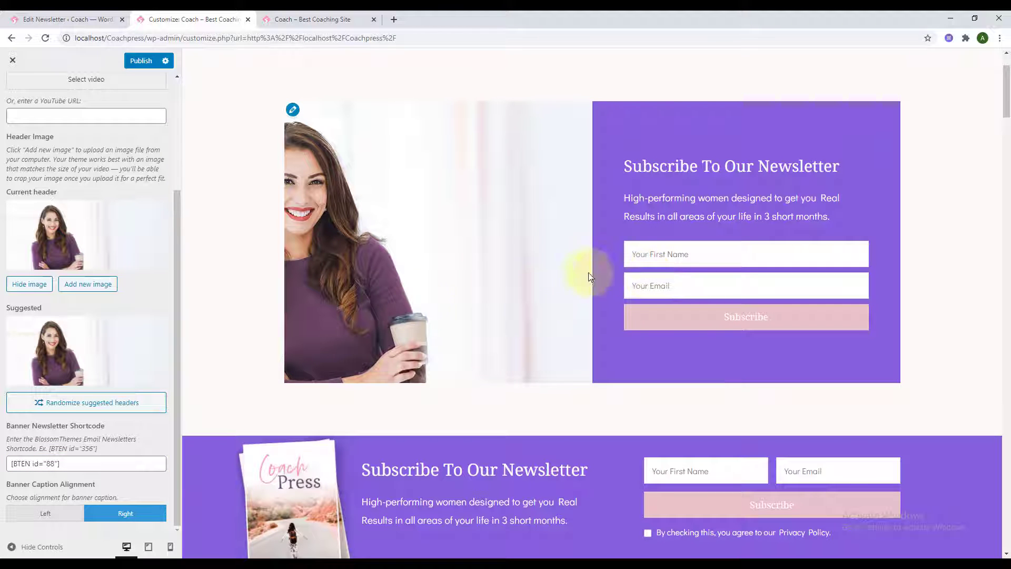
- Keep the banner caption aligned Right and publish the banner settings
{"action": "left_click", "coordinate": [25, 520]}
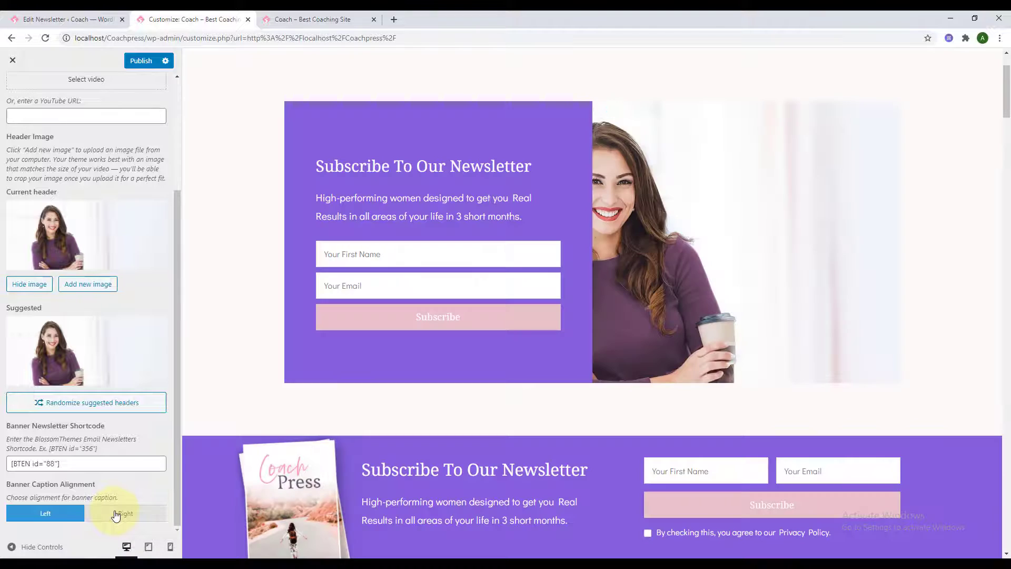
{"action": "left_click", "coordinate": [116, 514]}
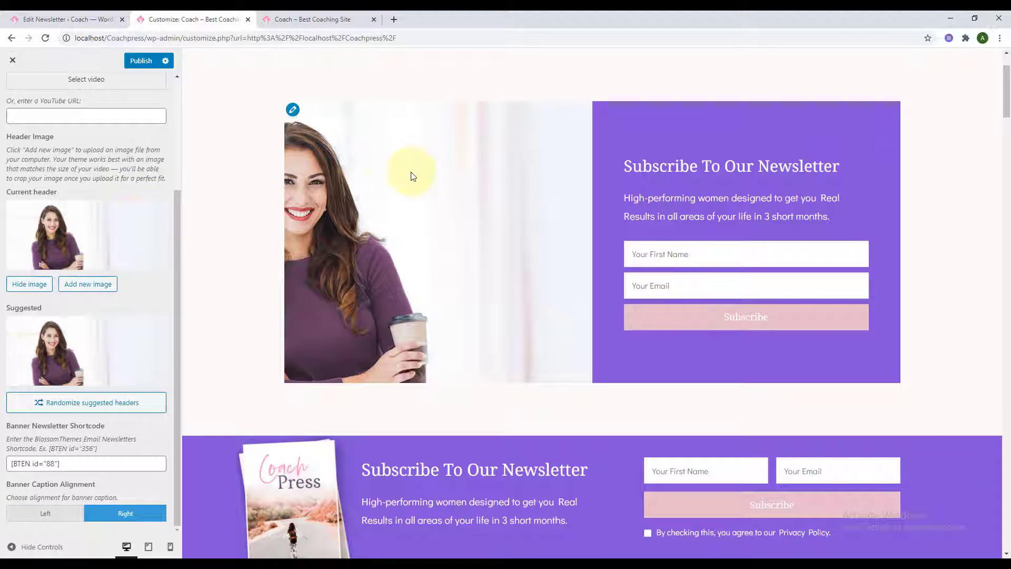
{"action": "left_click", "coordinate": [89, 284]}
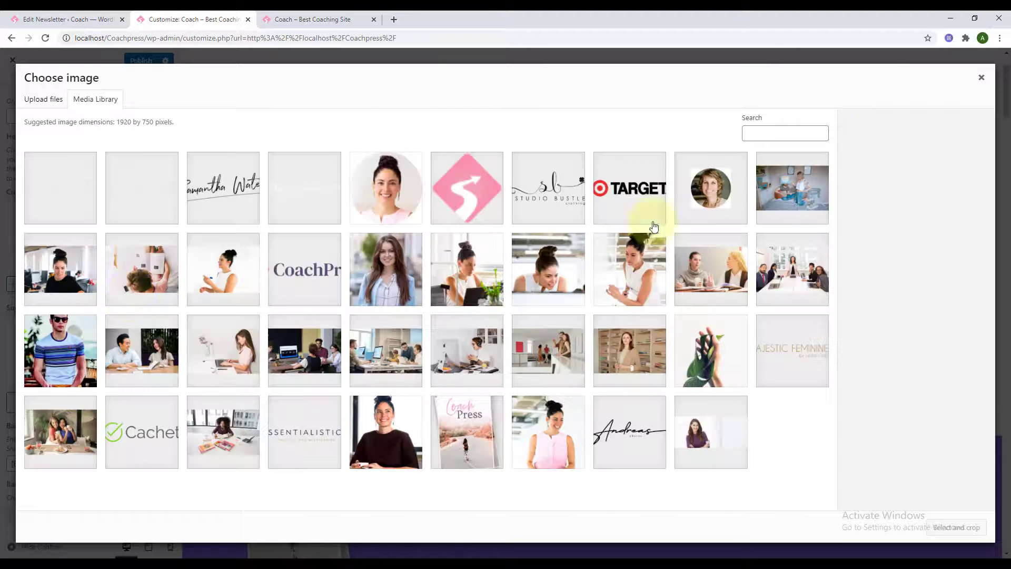
{"action": "left_click", "coordinate": [982, 79]}
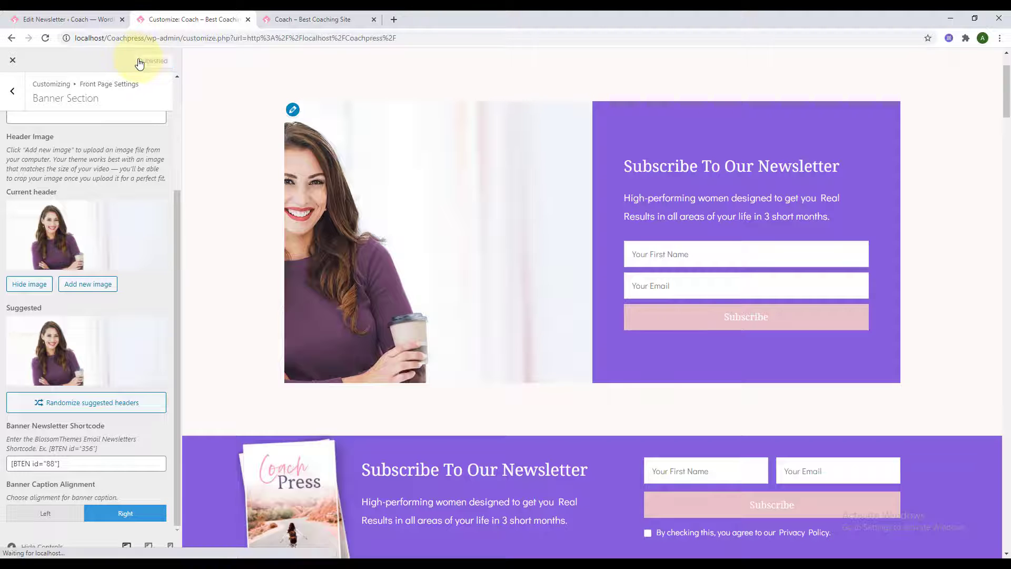
{"action": "left_click", "coordinate": [291, 16]}
- Reload the live site and check the newsletter banner
{"action": "left_click", "coordinate": [44, 39]}
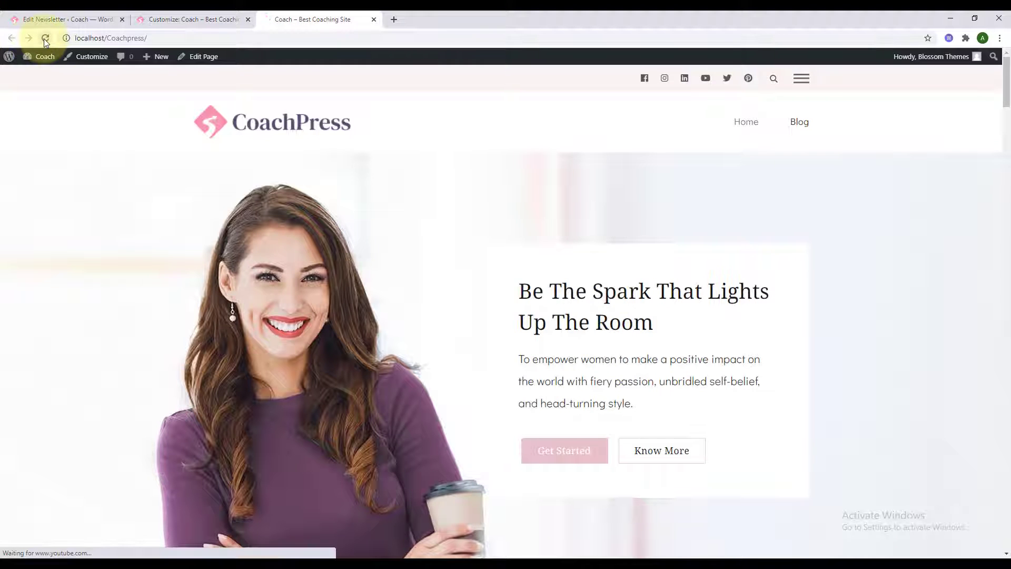
{"action": "scroll", "coordinate": [930, 198], "scroll_direction": "down", "scroll_amount": 3}
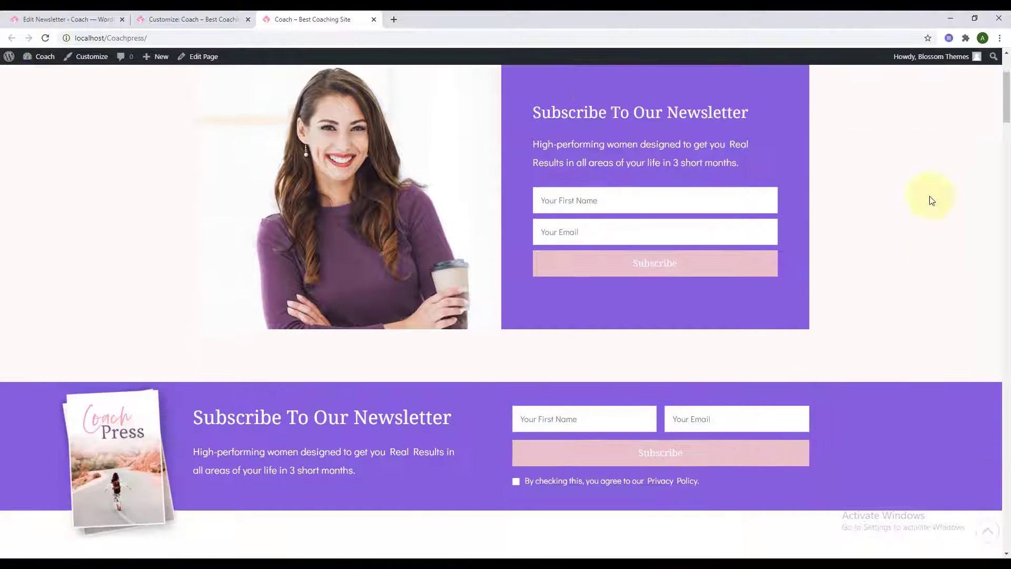
{"action": "scroll", "coordinate": [711, 246], "scroll_direction": "up", "scroll_amount": 2}
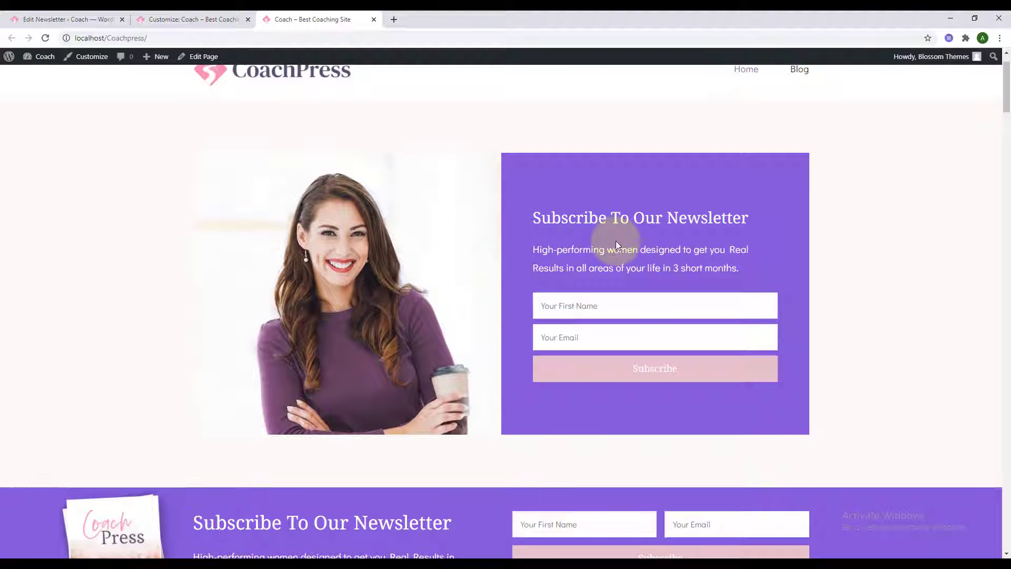
{"action": "scroll", "coordinate": [616, 245], "scroll_direction": "up", "scroll_amount": 1}
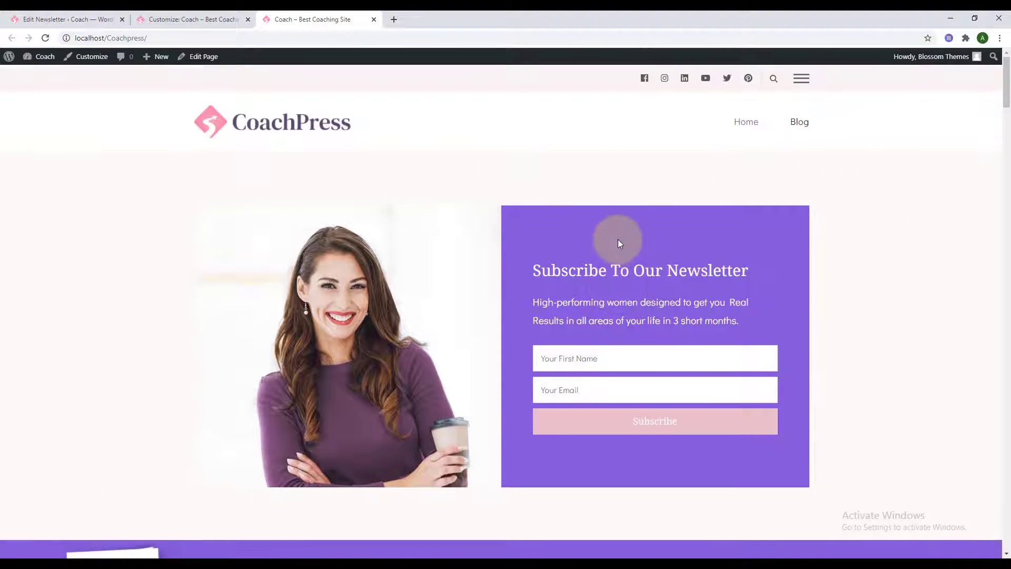
- Switch Banner Options back to Static/Video CTA Banner, publish, and leave Banner Section
{"action": "left_click", "coordinate": [158, 20]}
{"action": "scroll", "coordinate": [169, 153], "scroll_direction": "up", "scroll_amount": 4}
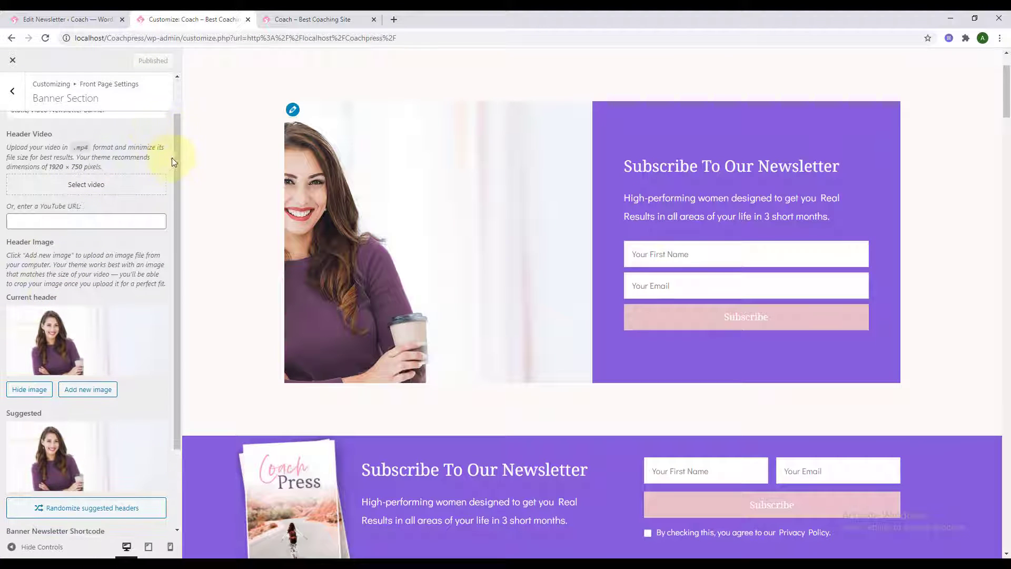
{"action": "left_click", "coordinate": [158, 161]}
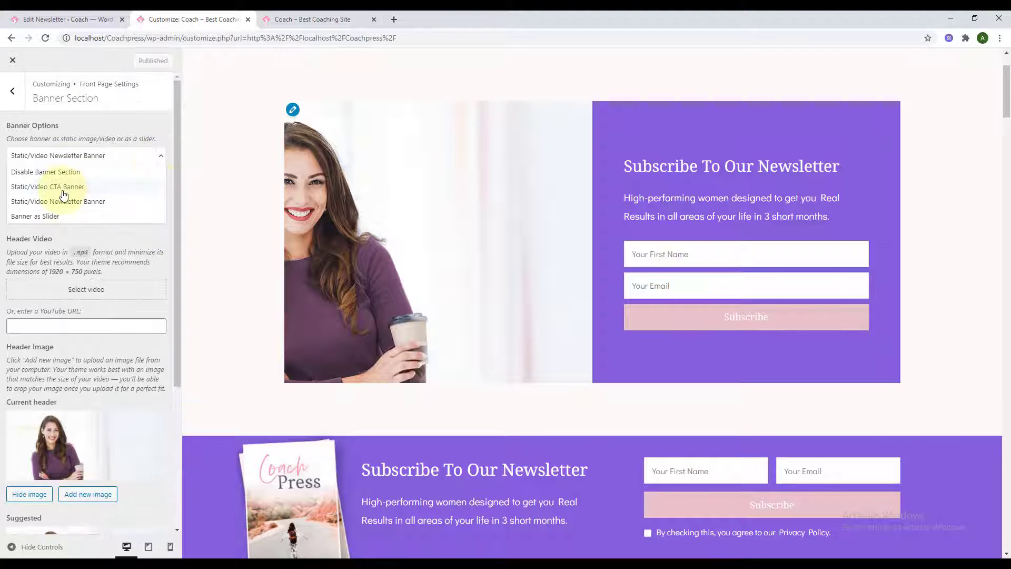
{"action": "left_click", "coordinate": [62, 190]}
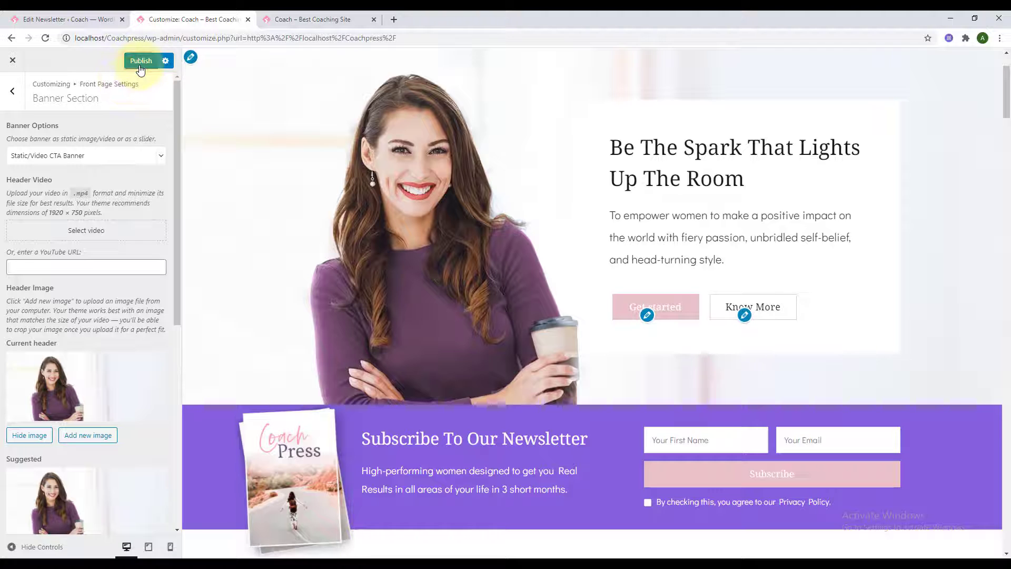
{"action": "left_click", "coordinate": [139, 64]}
{"action": "left_click", "coordinate": [16, 90]}
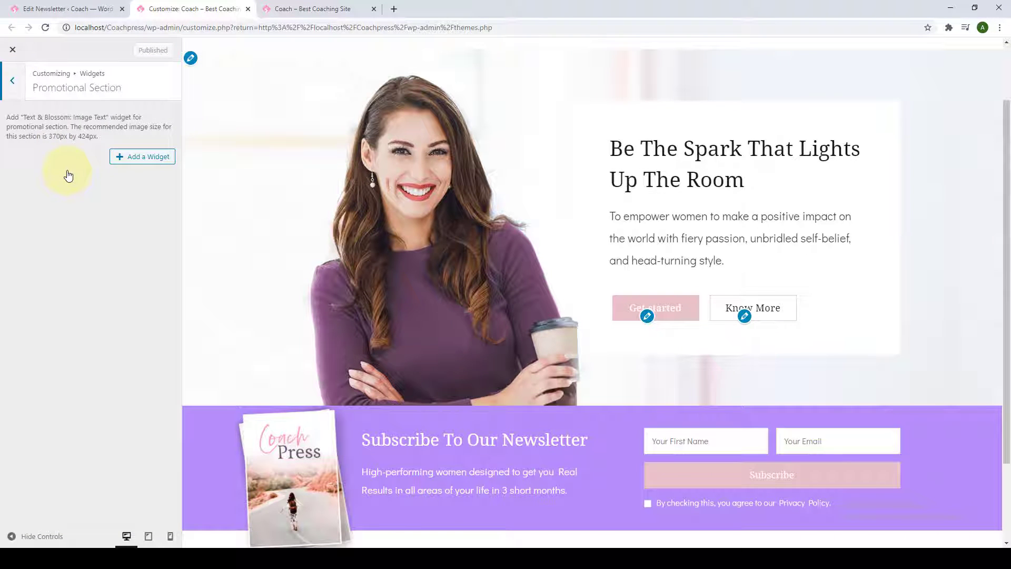
- Add a Text widget titled 'Welcome To CoachPress' with the pasted signature-programs paragraph
{"action": "scroll", "coordinate": [451, 269], "scroll_direction": "down", "scroll_amount": 2}
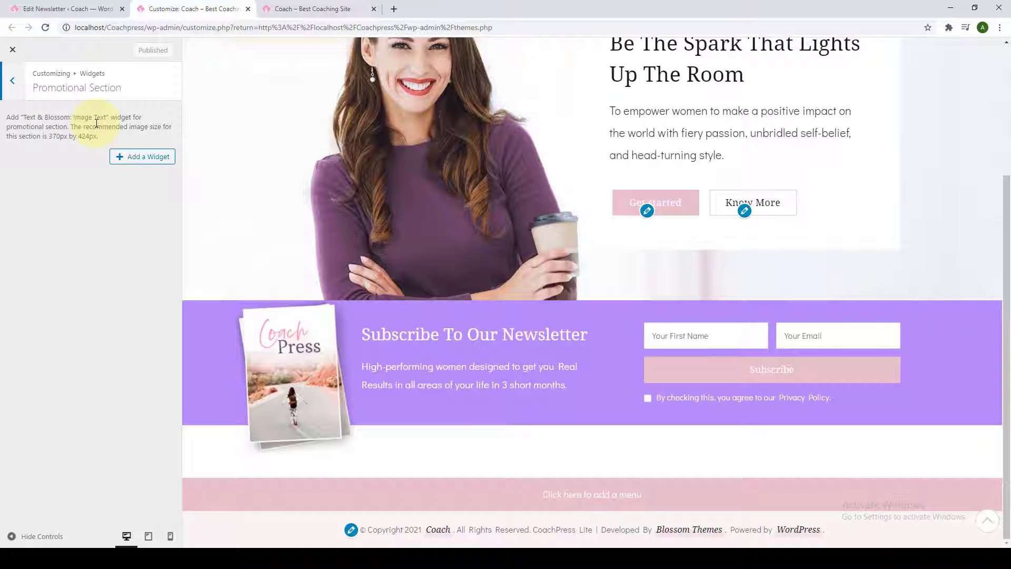
{"action": "left_click", "coordinate": [120, 157]}
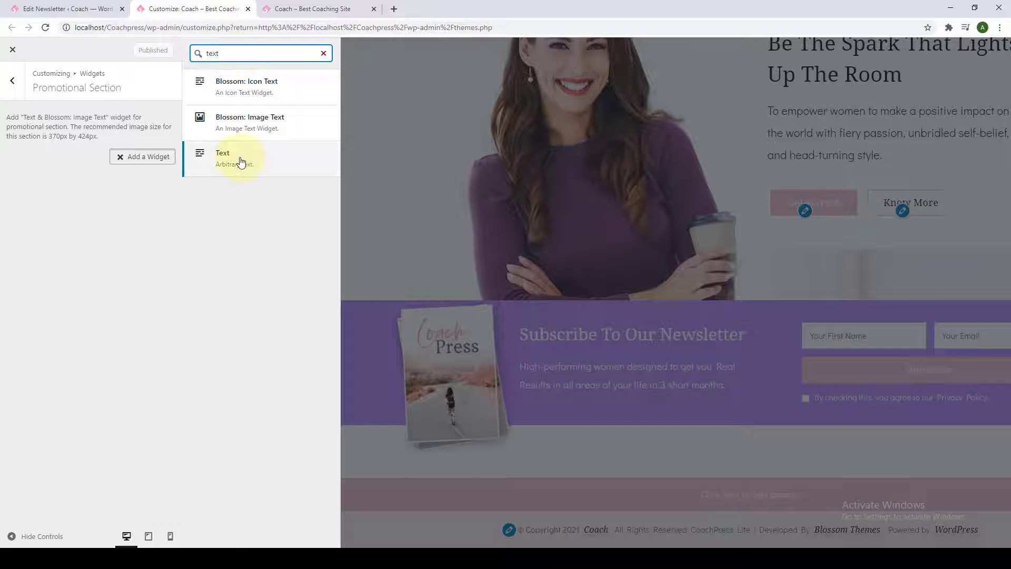
{"action": "left_click", "coordinate": [241, 161]}
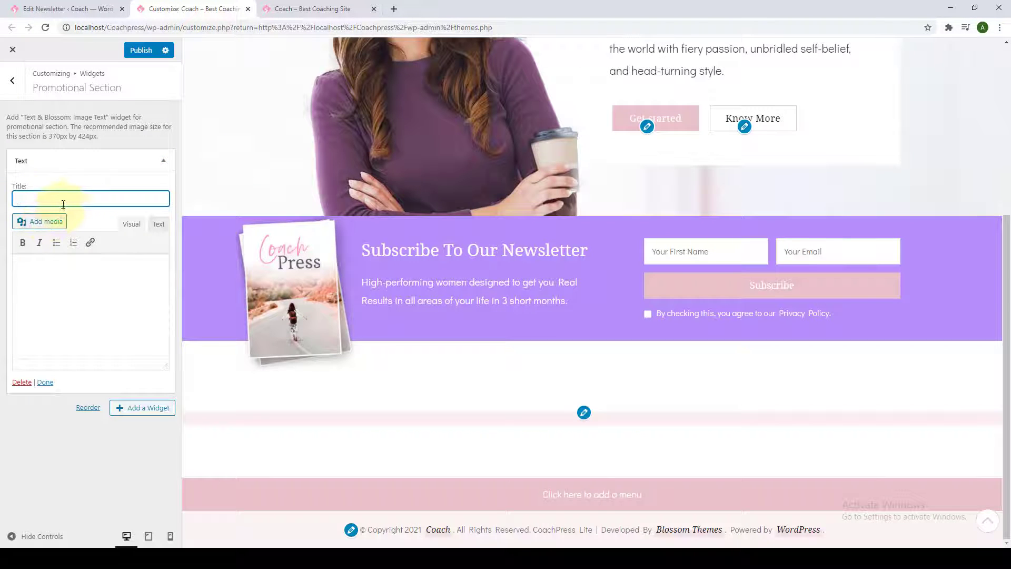
{"action": "type", "text": "Welcome To CoachPress"}
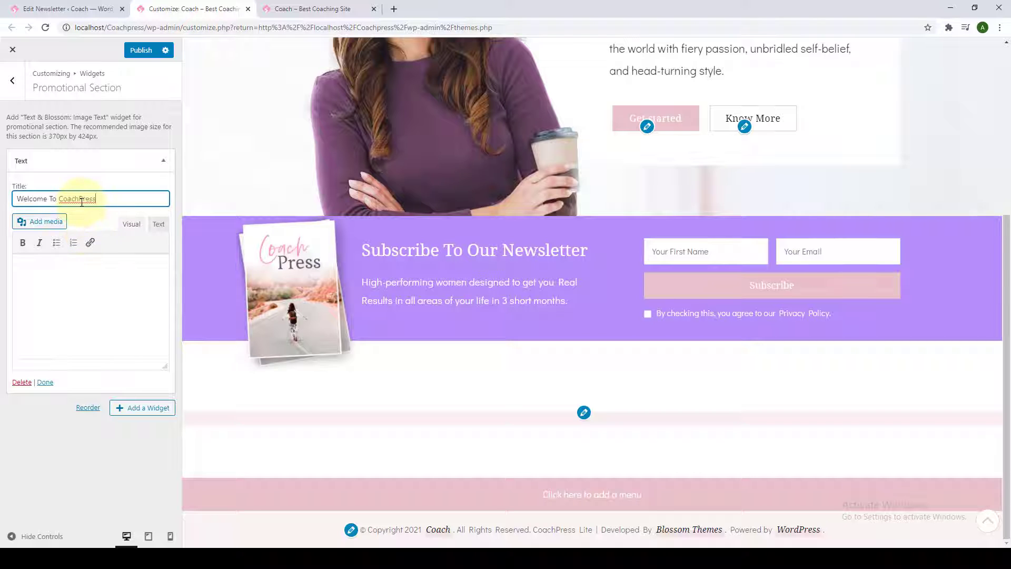
{"action": "left_click", "coordinate": [88, 270]}
{"action": "type", "text": "My signature are like nothing else on the market, designed to reframe your thoughts around money, health, relationships, self-love and motherhood."}
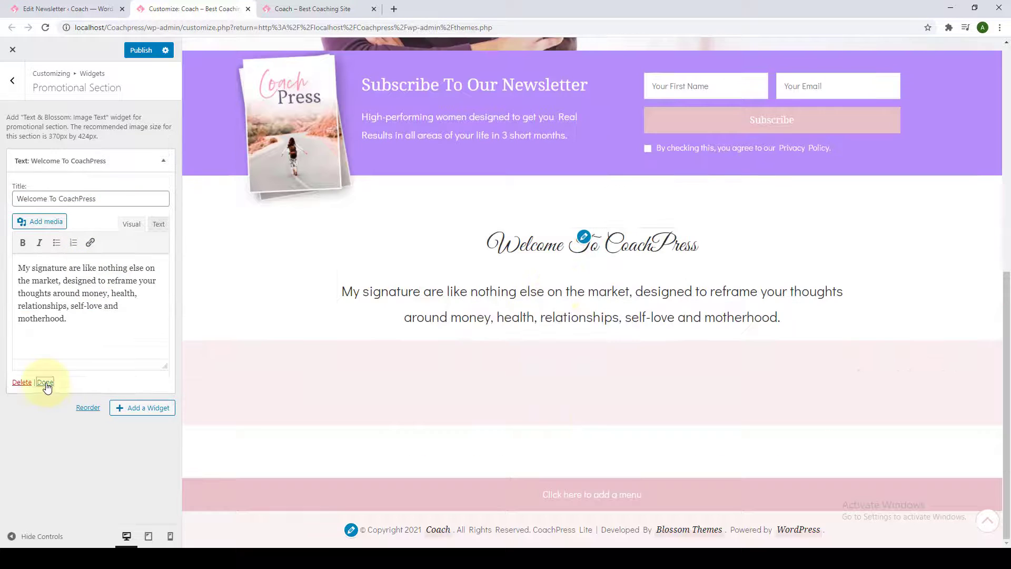
{"action": "left_click", "coordinate": [46, 382]}
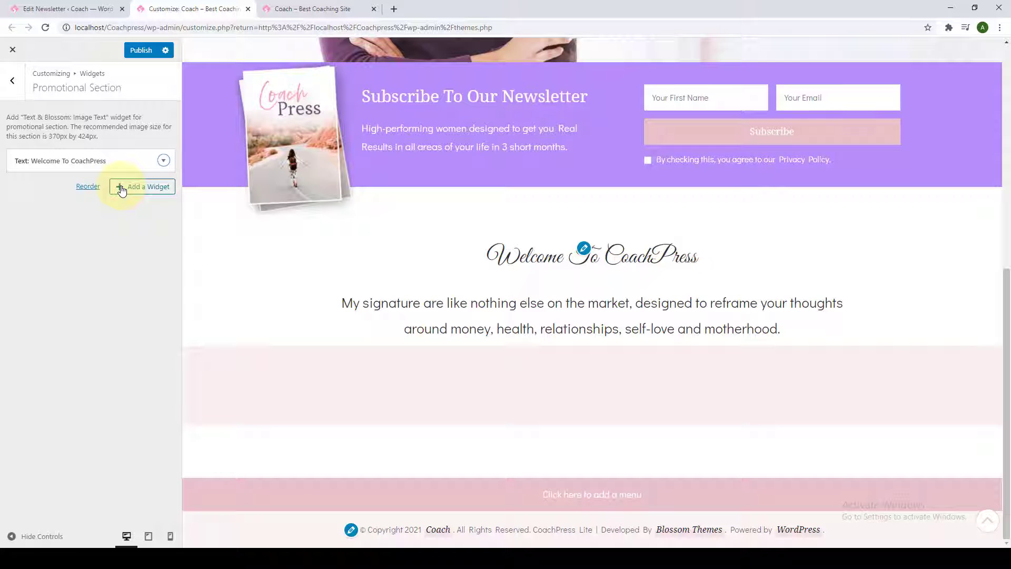
{"action": "left_click", "coordinate": [122, 188]}
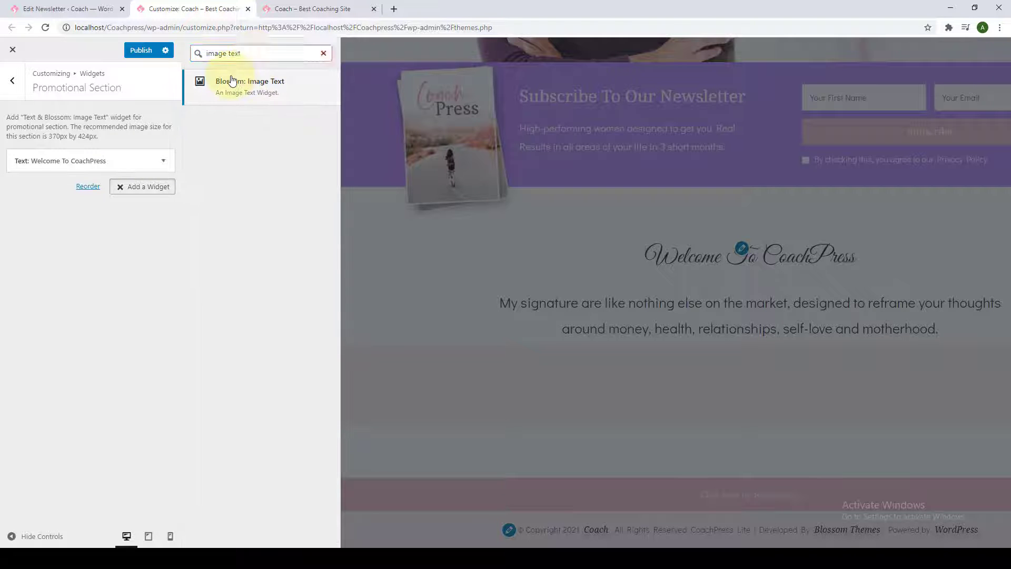
- Add a Blossom: Image Text widget whose first card uses the laptop photo, 'About' text and pasted link
{"action": "left_click", "coordinate": [232, 80]}
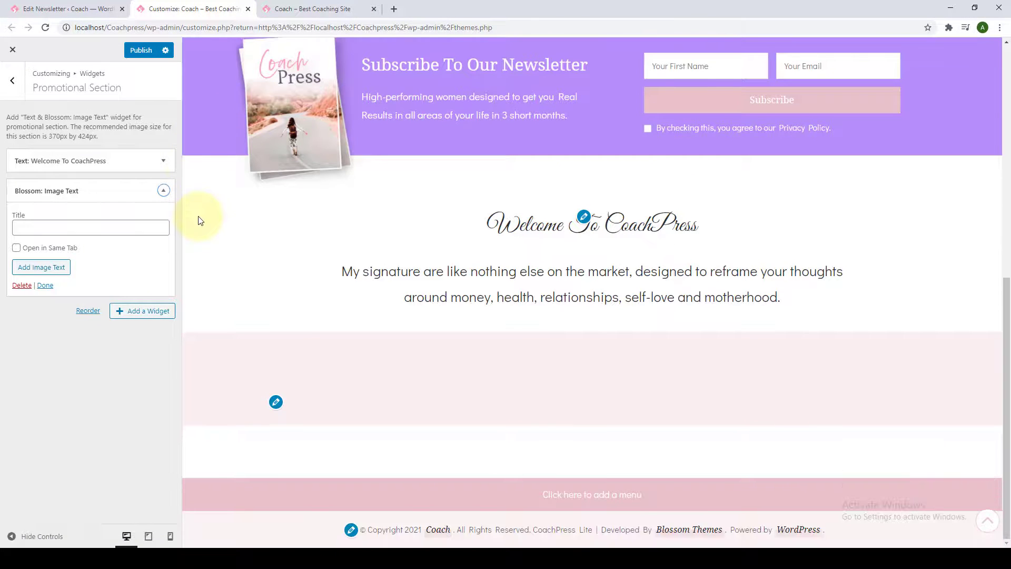
{"action": "left_click", "coordinate": [49, 267]}
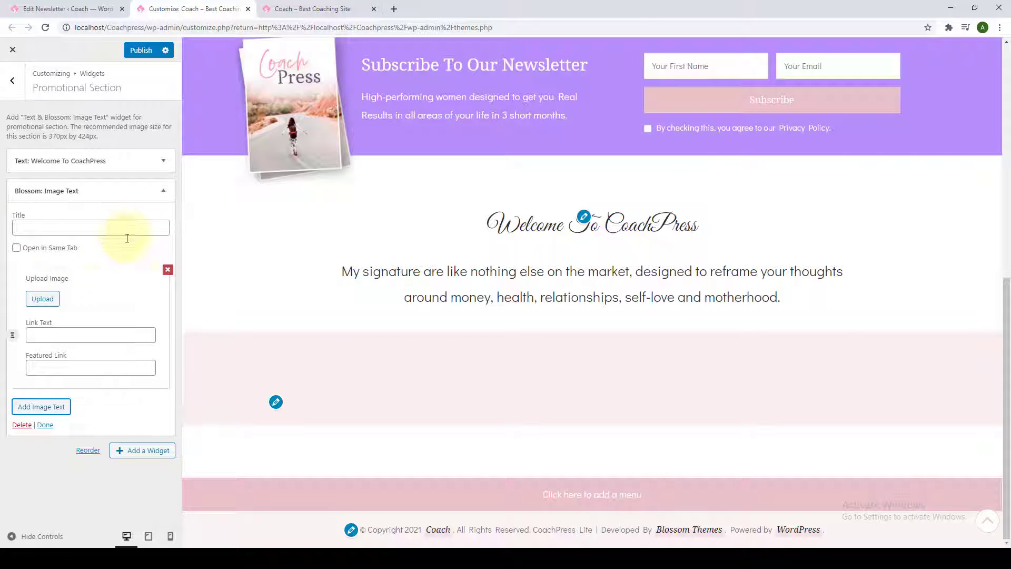
{"action": "left_click", "coordinate": [43, 300]}
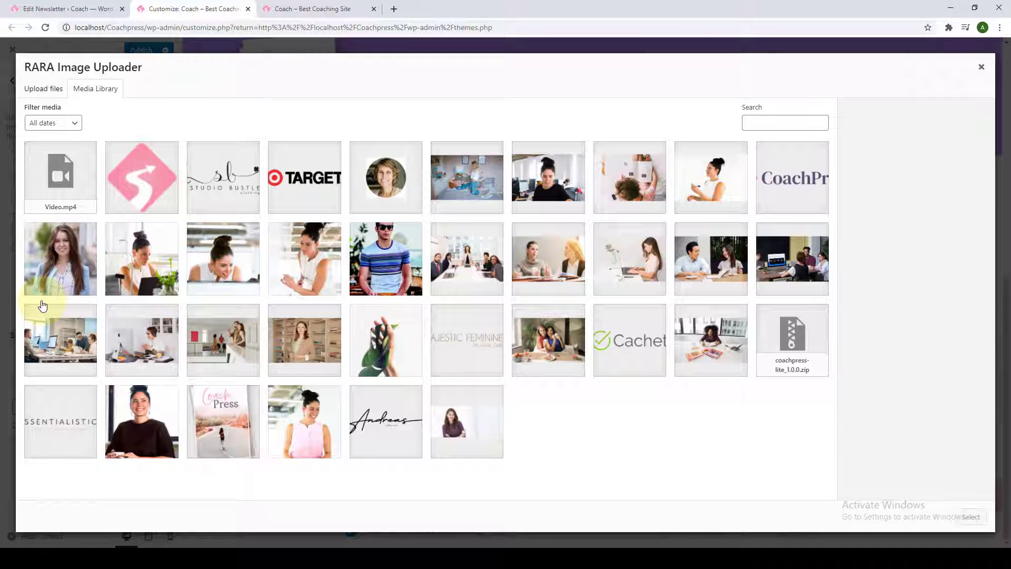
{"action": "left_click", "coordinate": [129, 287]}
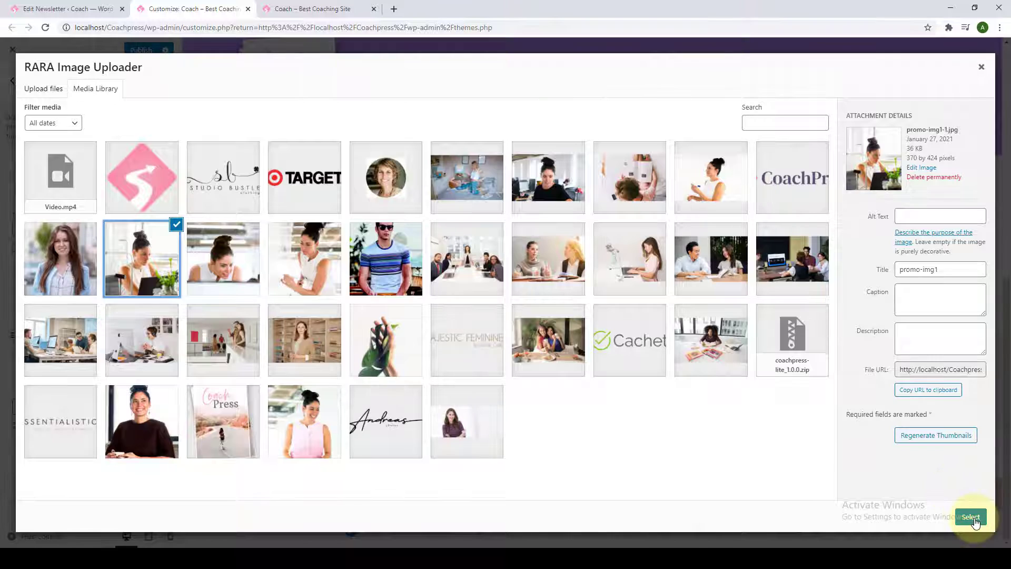
{"action": "left_click", "coordinate": [970, 517]}
{"action": "scroll", "coordinate": [85, 342], "scroll_direction": "down", "scroll_amount": 2}
{"action": "left_click", "coordinate": [61, 384]}
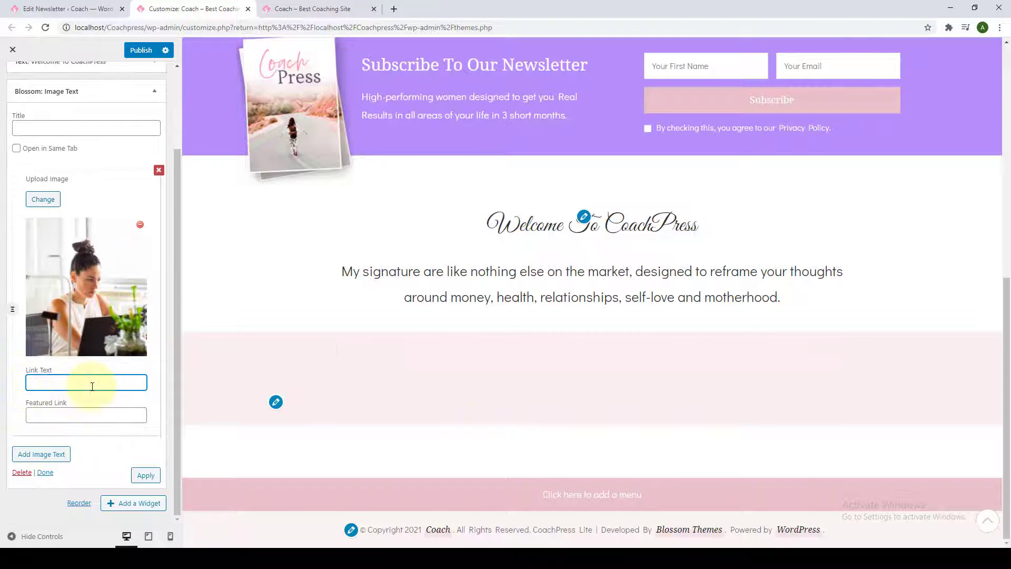
{"action": "left_click", "coordinate": [61, 413]}
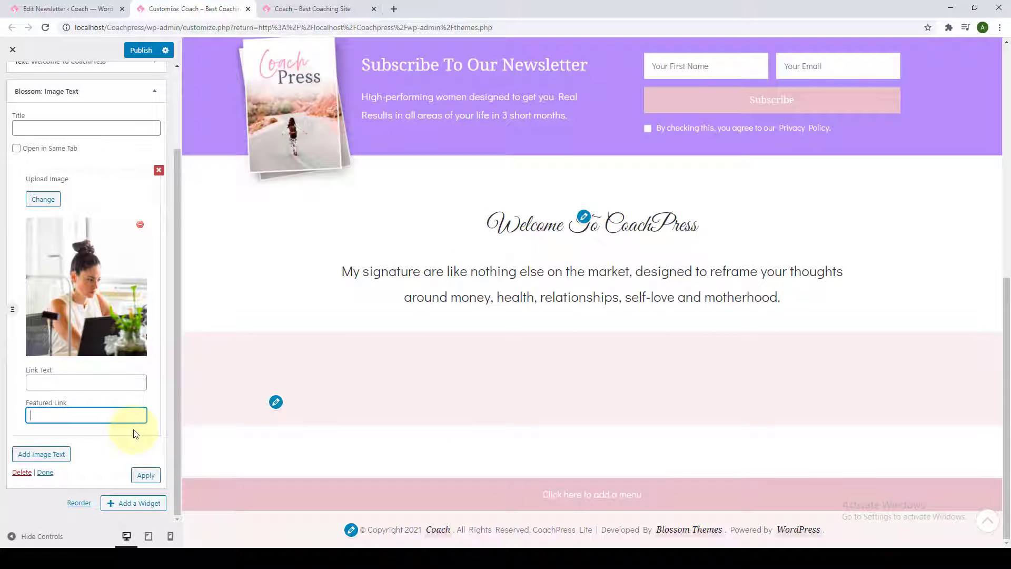
{"action": "left_click", "coordinate": [86, 382]}
{"action": "type", "text": "About"}
{"action": "left_click", "coordinate": [86, 416]}
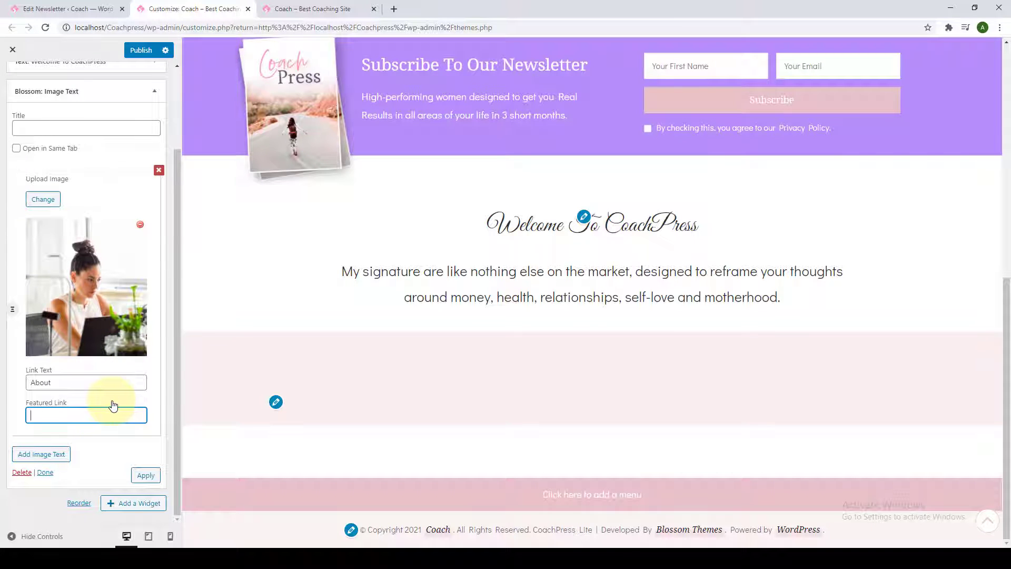
{"action": "key", "text": "ctrl+v"}
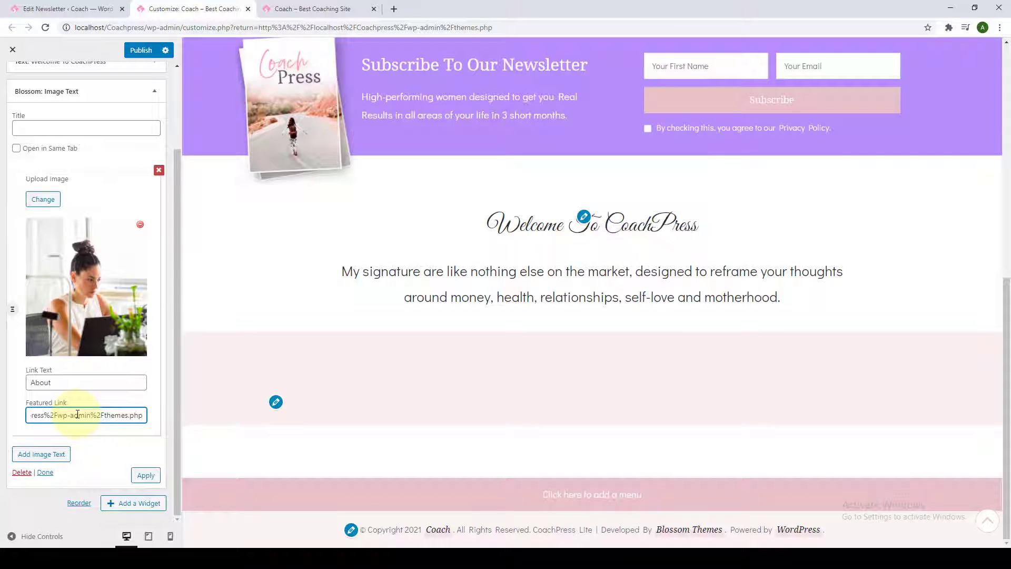
- Add a second card with its photo, link text 'Blog' and pasted link
{"action": "left_click", "coordinate": [41, 454]}
{"action": "left_click", "coordinate": [40, 345]}
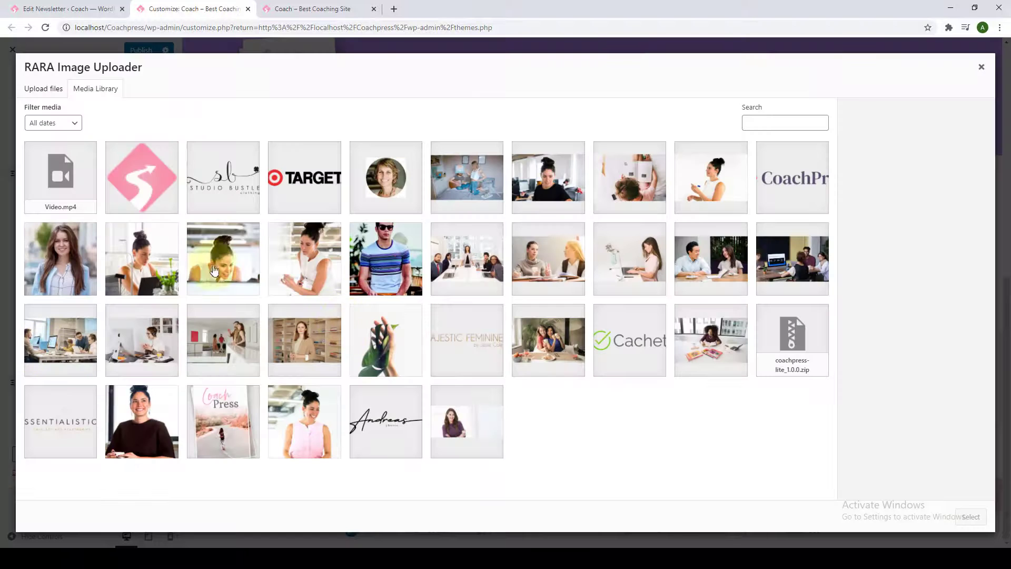
{"action": "double_click", "coordinate": [214, 270]}
{"action": "left_click", "coordinate": [68, 382]}
{"action": "type", "text": "Blog"}
{"action": "left_click", "coordinate": [101, 415]}
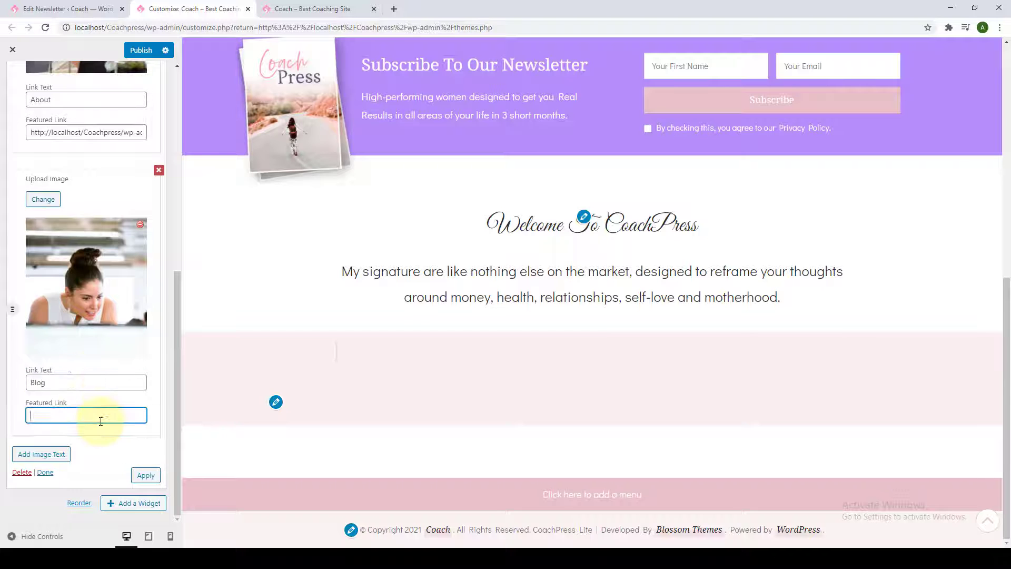
{"action": "type", "text": "http://localhost/Coachpress/wp-admin/customize.php?return=http%3A%2F%2Flocalhost%2FCoachpress%2Fwp-admin%2Fthemes.php"}
- Add the third Reach Out card with its photo and pasted link, then apply the widget
{"action": "left_click", "coordinate": [41, 454]}
{"action": "left_click", "coordinate": [41, 345]}
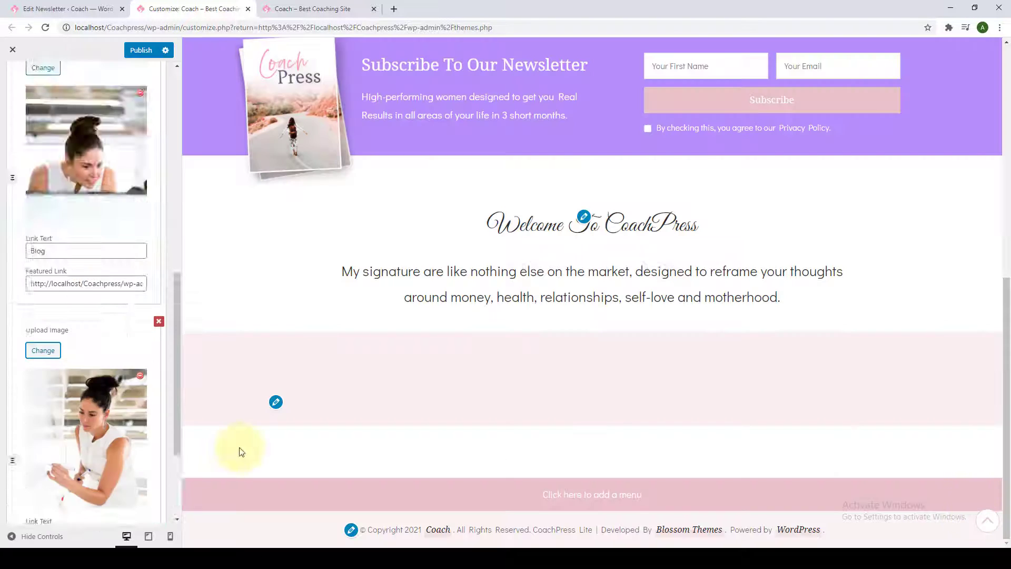
{"action": "left_click", "coordinate": [74, 378]}
{"action": "left_click", "coordinate": [84, 415]}
{"action": "key", "text": "ctrl+v"}
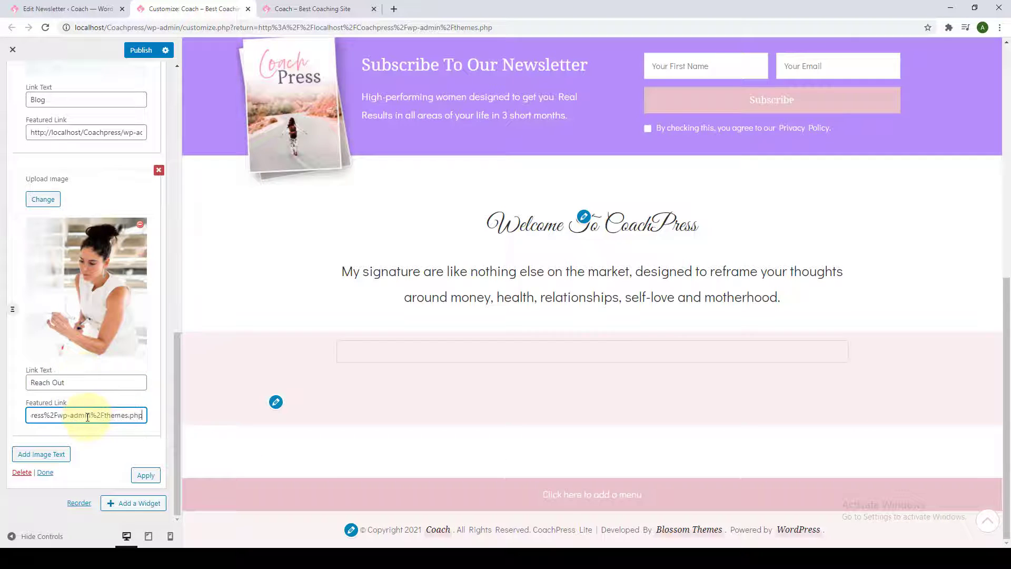
{"action": "scroll", "coordinate": [86, 406], "scroll_direction": "up", "scroll_amount": 3}
{"action": "scroll", "coordinate": [90, 258], "scroll_direction": "up", "scroll_amount": 3}
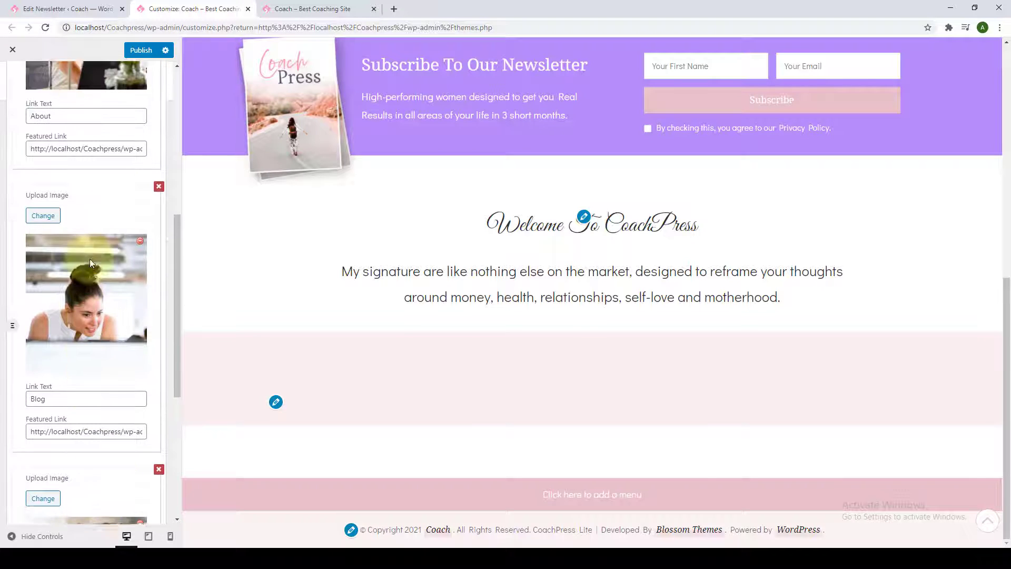
{"action": "scroll", "coordinate": [89, 232], "scroll_direction": "down", "scroll_amount": 2}
{"action": "scroll", "coordinate": [114, 376], "scroll_direction": "down", "scroll_amount": 4}
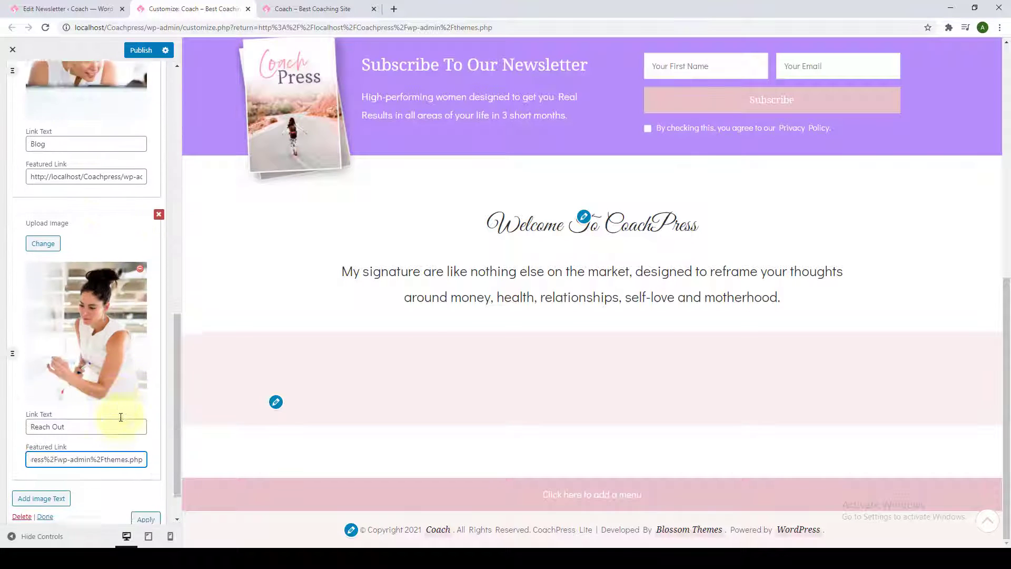
{"action": "left_click", "coordinate": [144, 471]}
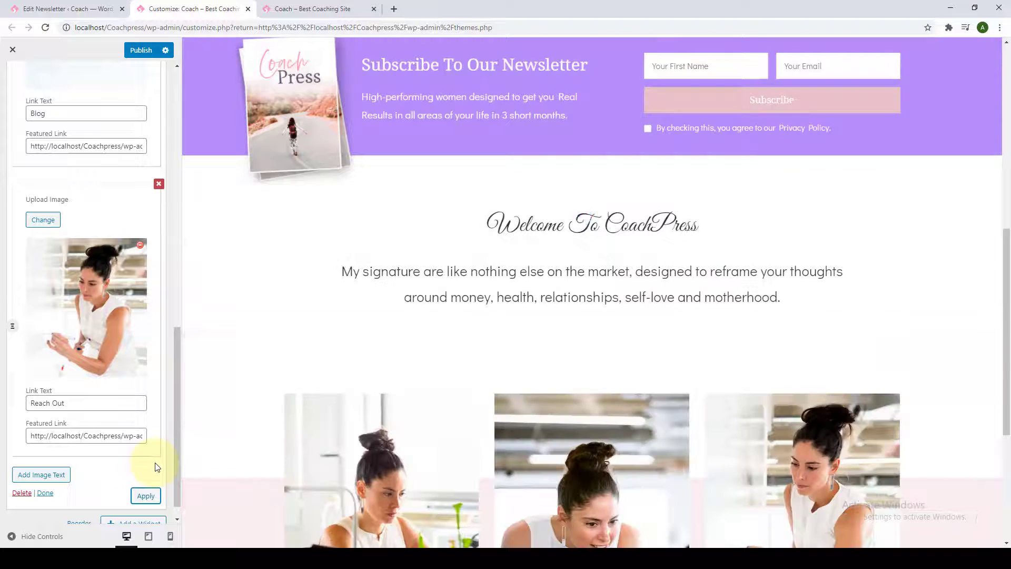
{"action": "scroll", "coordinate": [316, 369], "scroll_direction": "down", "scroll_amount": 4}
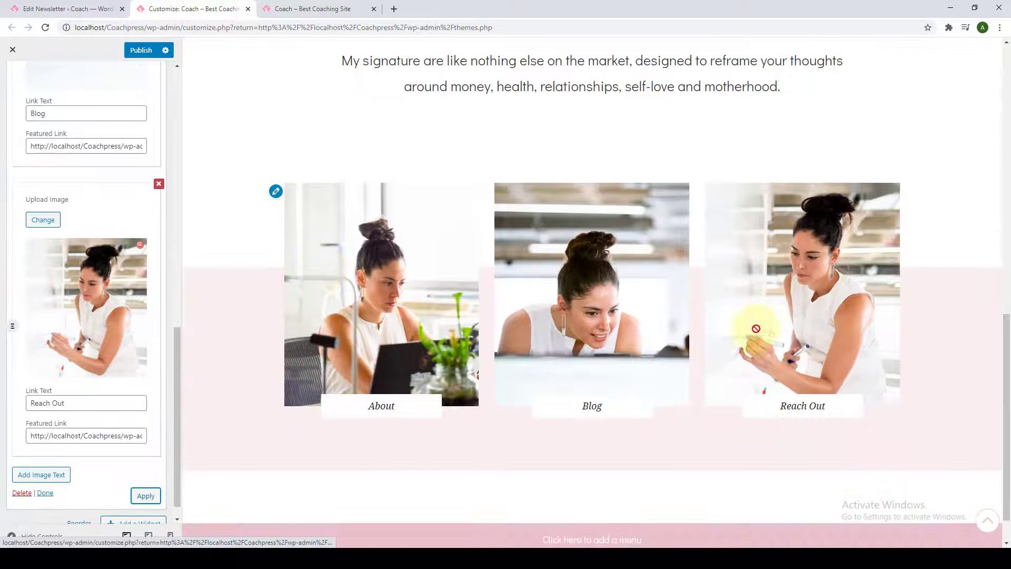
{"action": "left_click", "coordinate": [48, 493]}
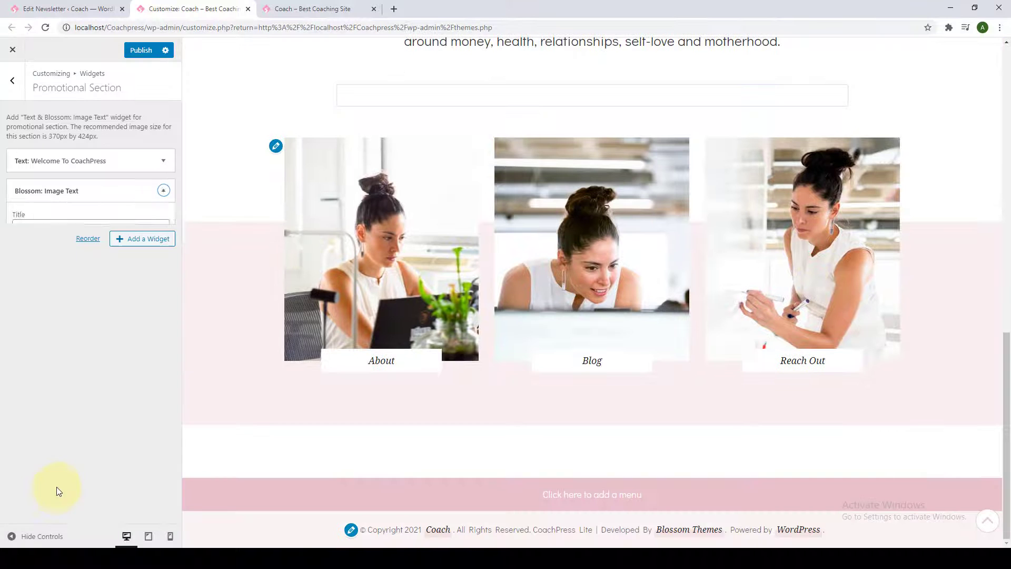
- Publish the promotional cards and open the About section settings
{"action": "left_click", "coordinate": [141, 51]}
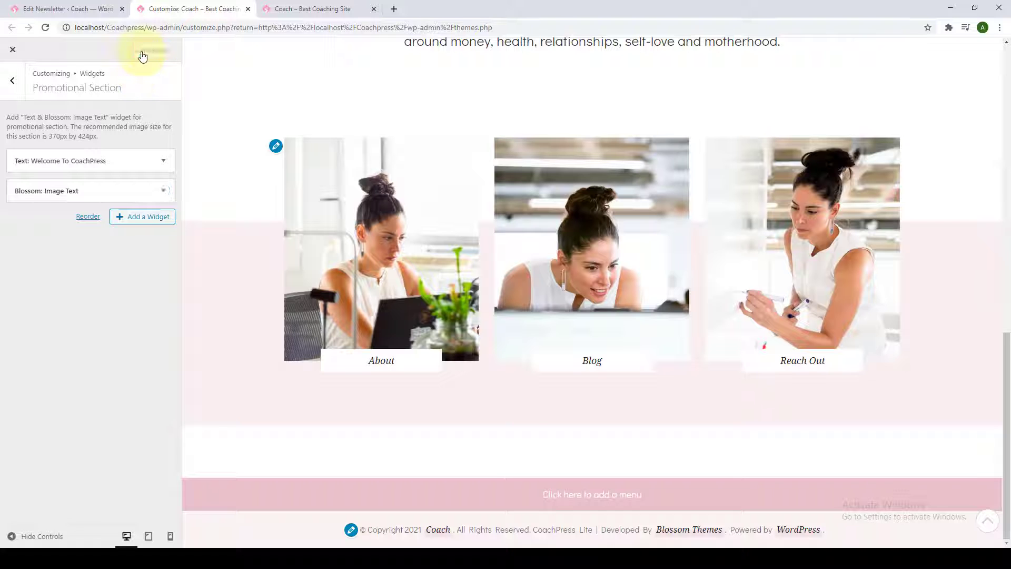
{"action": "left_click", "coordinate": [12, 81]}
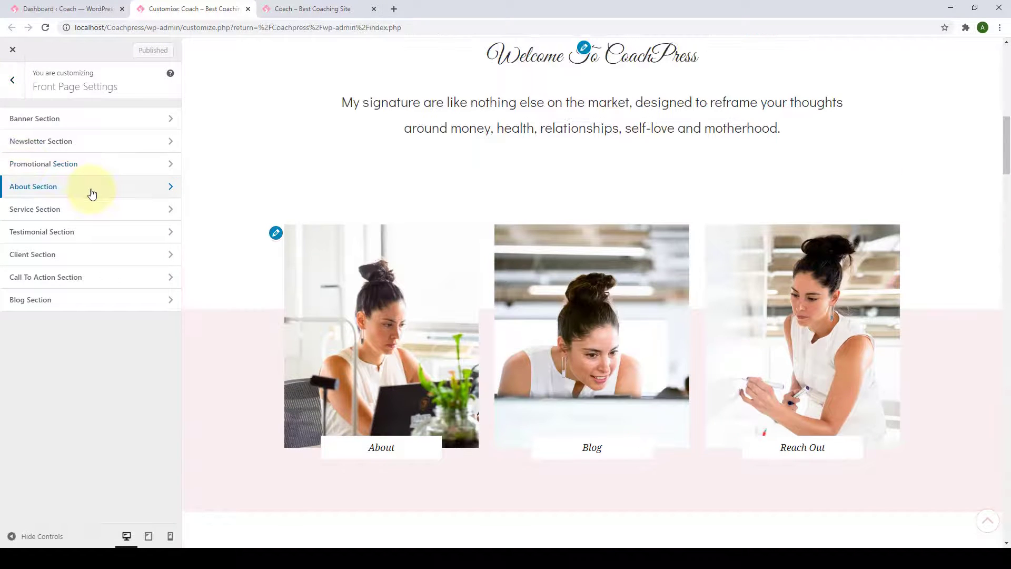
{"action": "left_click", "coordinate": [92, 195]}
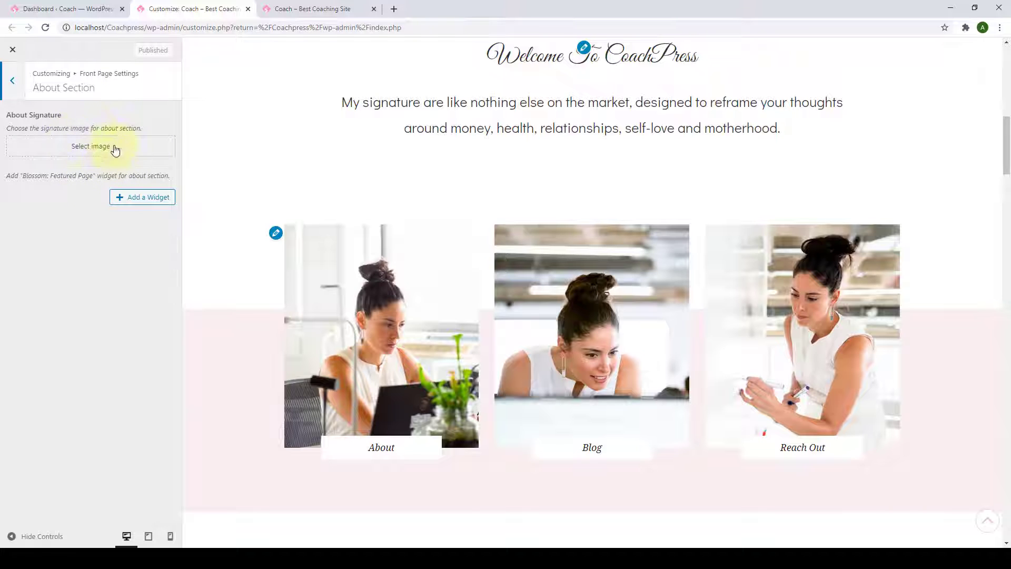
- Create a new page titled 'The Women's Business Life Coach' with its intro text
{"action": "left_click", "coordinate": [72, 9]}
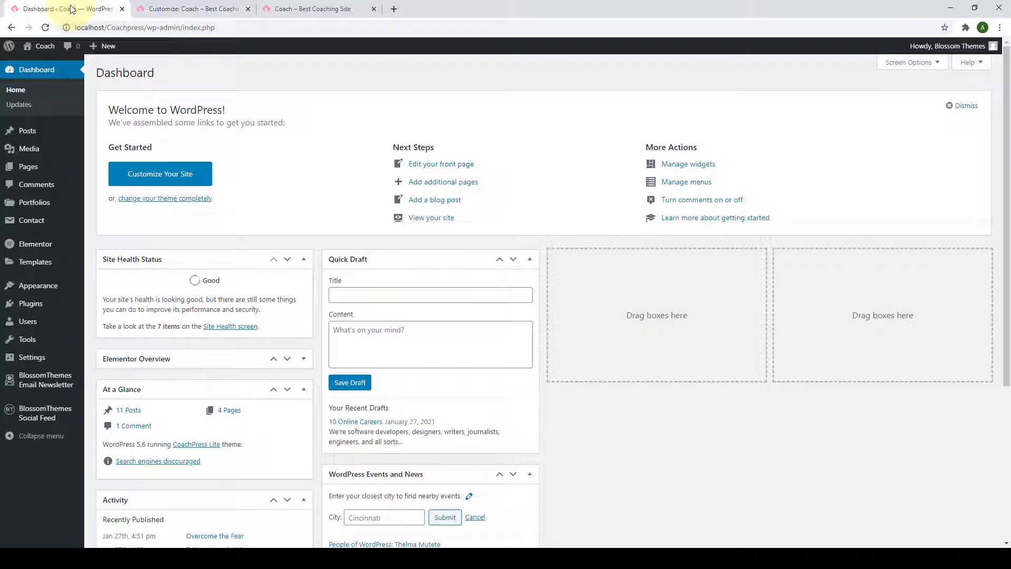
{"action": "left_click", "coordinate": [38, 167]}
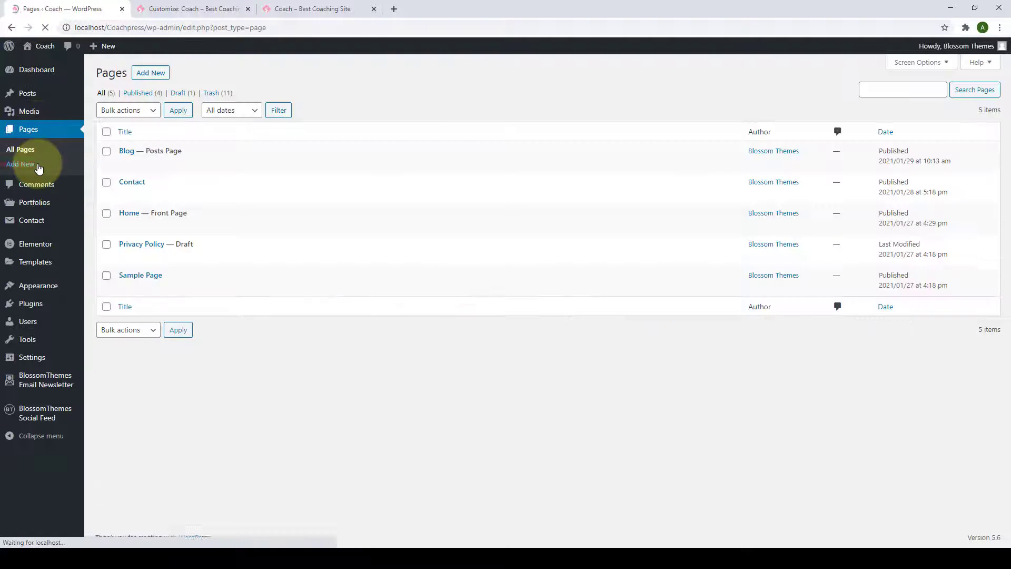
{"action": "left_click", "coordinate": [166, 77]}
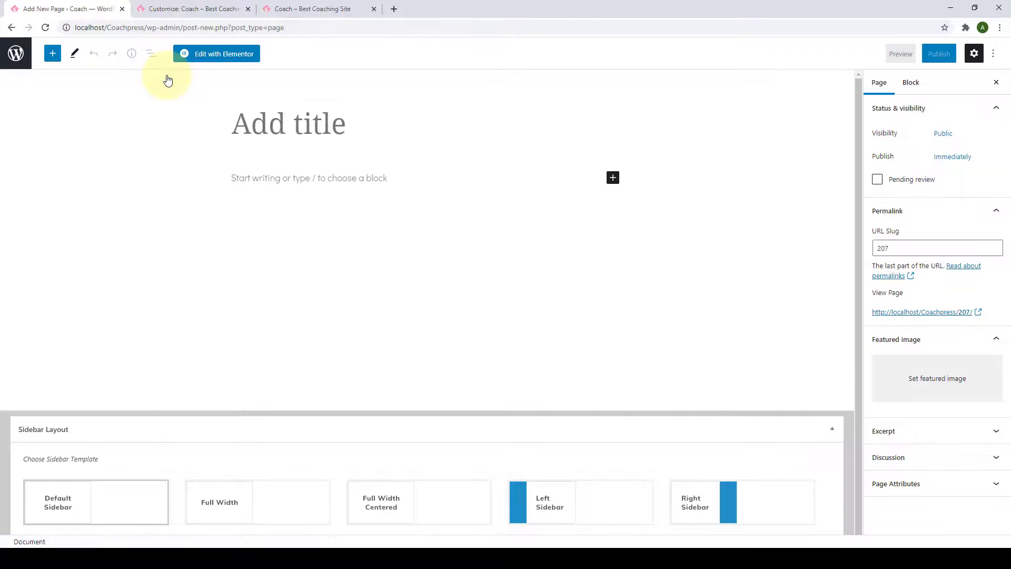
{"action": "left_click", "coordinate": [281, 185]}
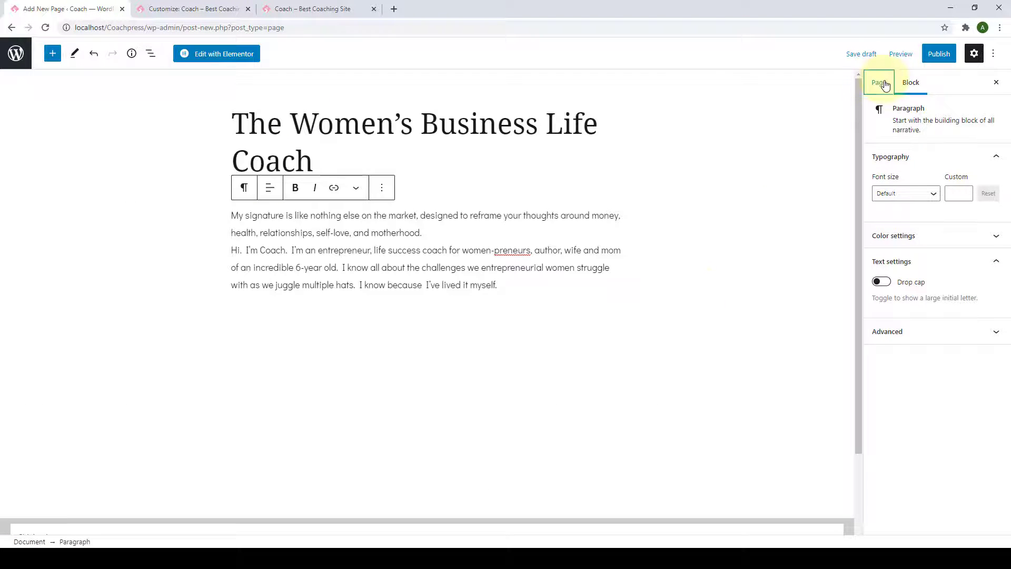
- Set about-2.jpg as the page's featured image and publish the page
{"action": "left_click", "coordinate": [884, 84]}
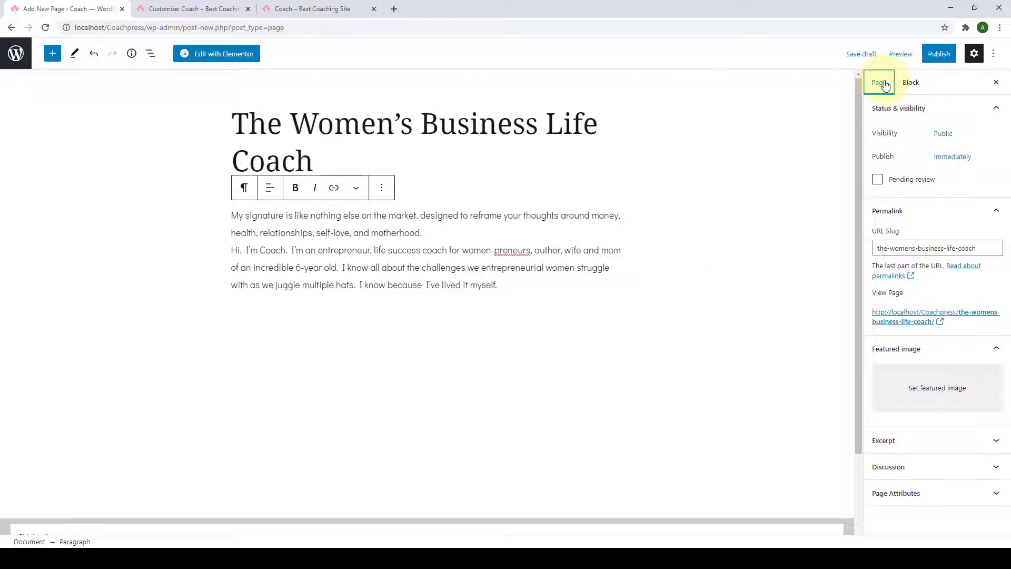
{"action": "left_click", "coordinate": [940, 386]}
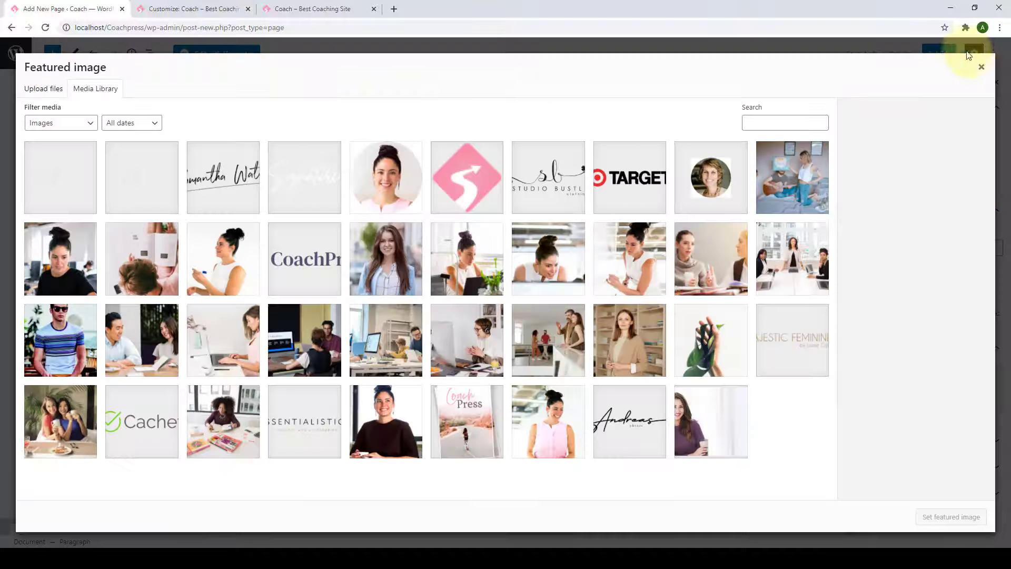
{"action": "left_click", "coordinate": [548, 421]}
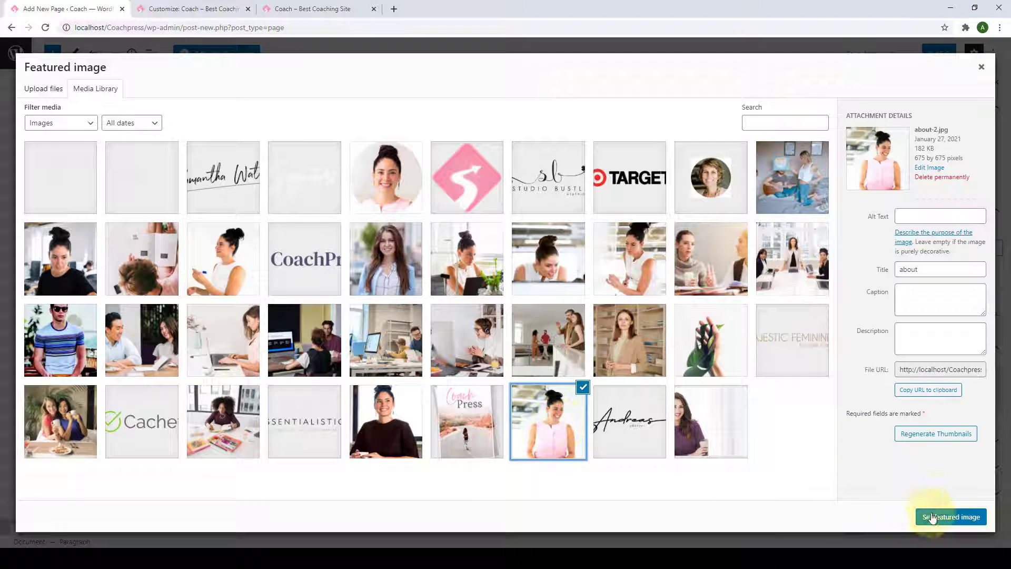
{"action": "left_click", "coordinate": [943, 516]}
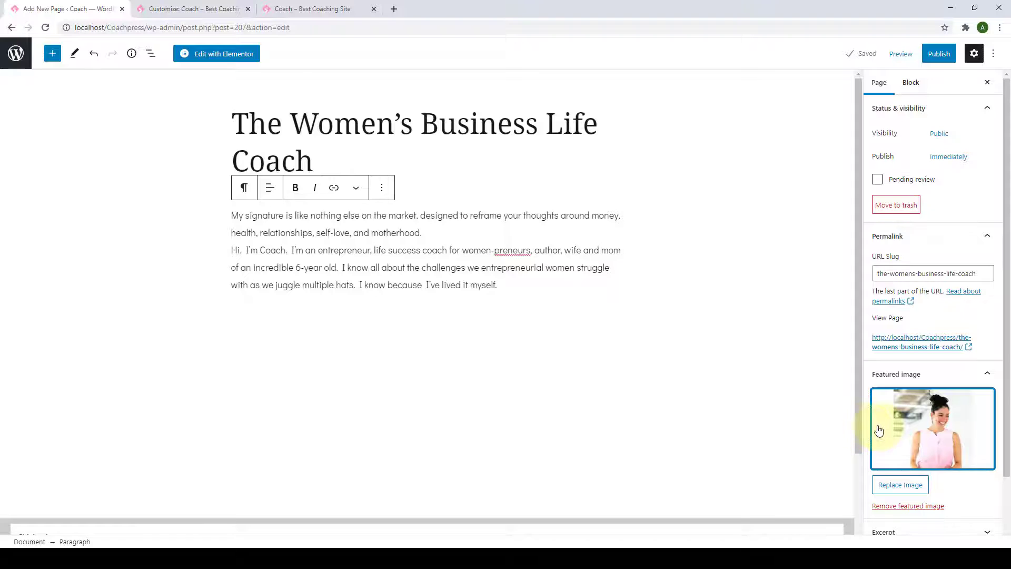
{"action": "left_click", "coordinate": [938, 53]}
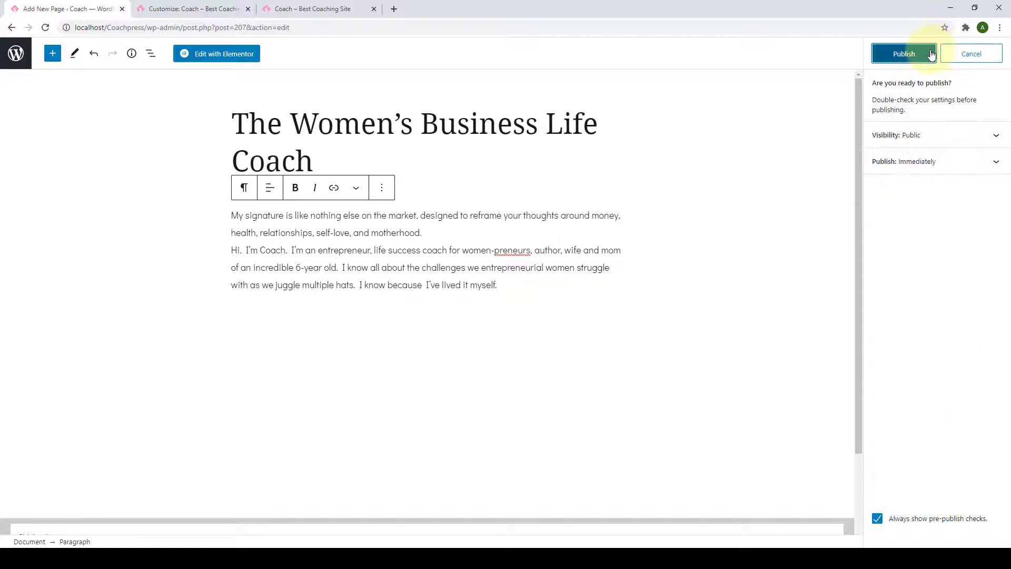
{"action": "left_click", "coordinate": [930, 54]}
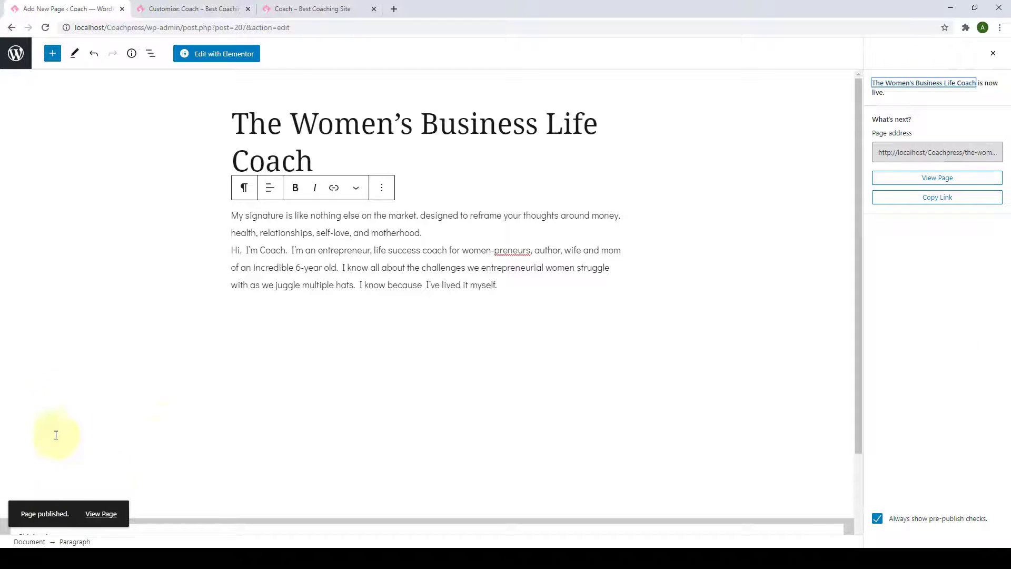
{"action": "left_click", "coordinate": [180, 7]}
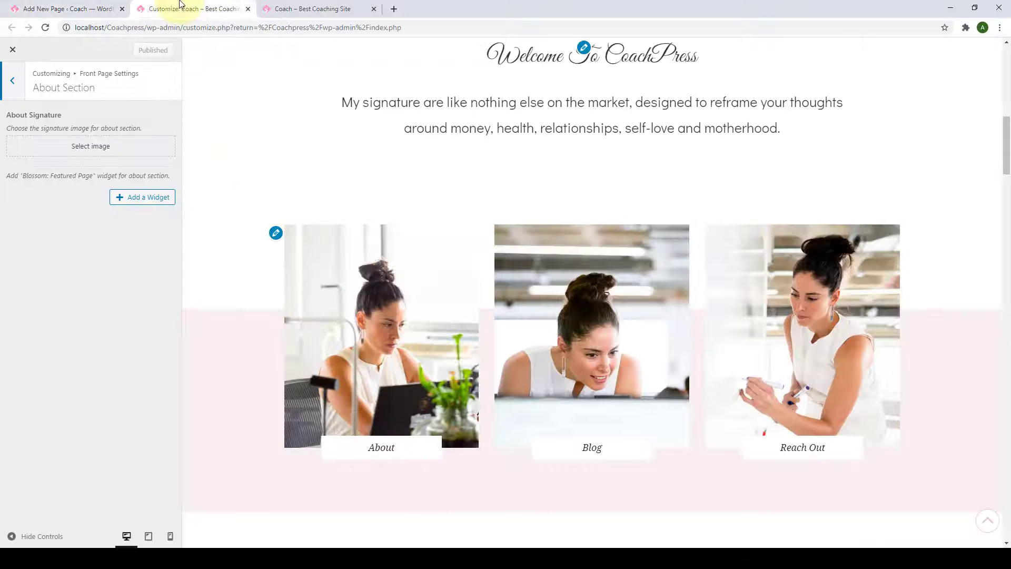
- Add a Blossom: Featured Page widget to About showing 'The Women's Business Life Coach' page
{"action": "left_click", "coordinate": [46, 28]}
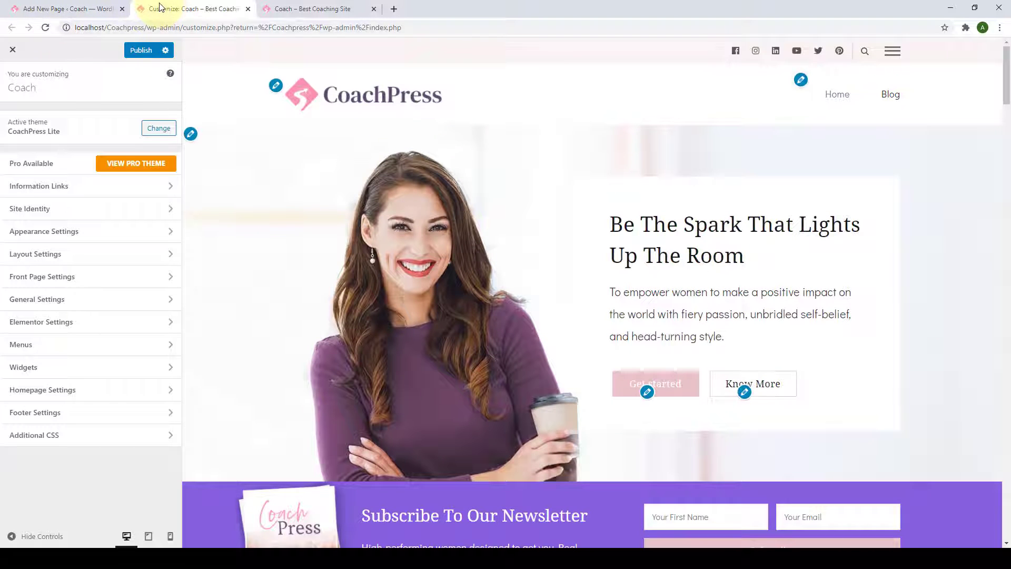
{"action": "left_click", "coordinate": [131, 278]}
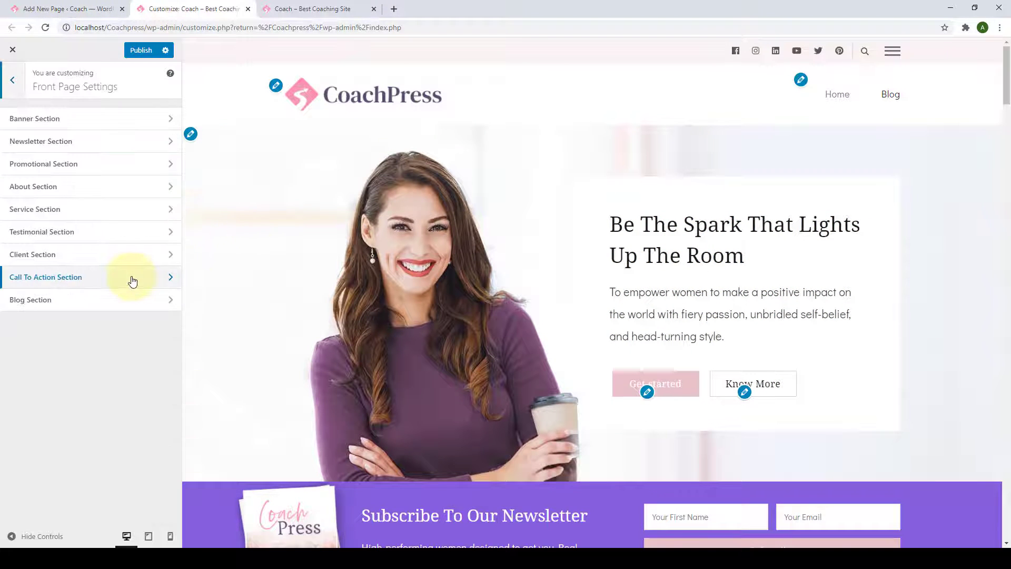
{"action": "left_click", "coordinate": [149, 187]}
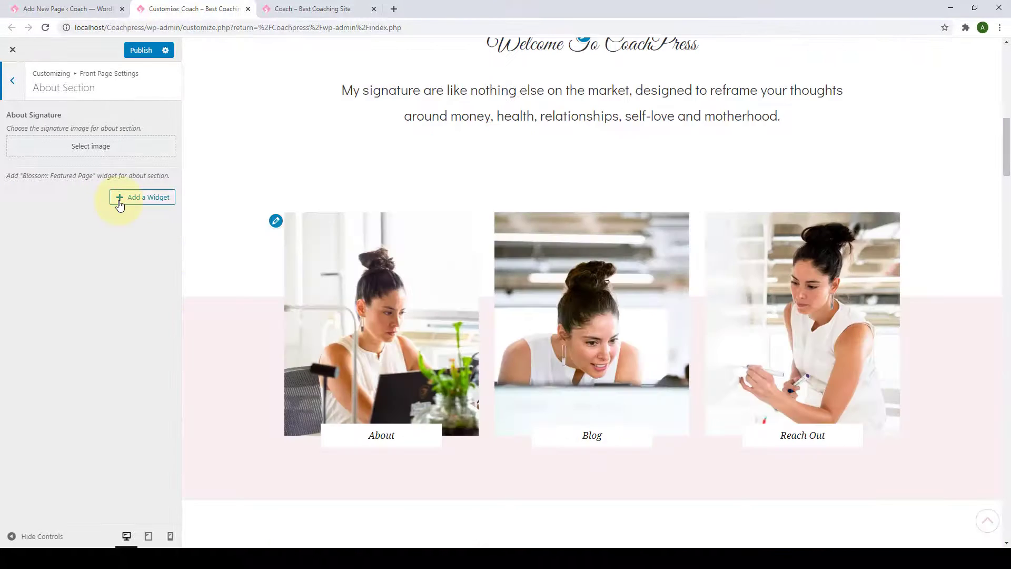
{"action": "left_click", "coordinate": [120, 199]}
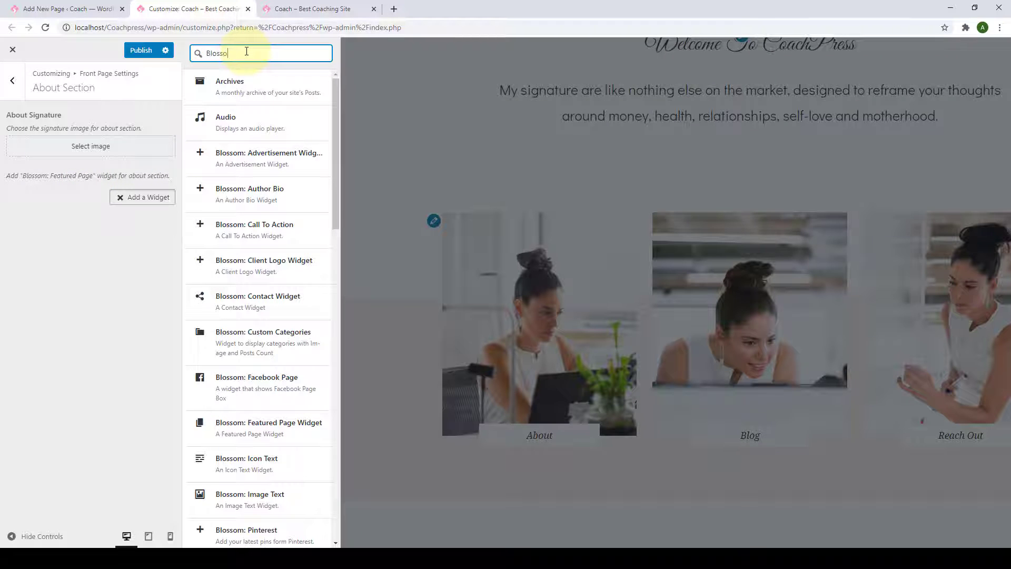
{"action": "type", "text": "Blossom featured"}
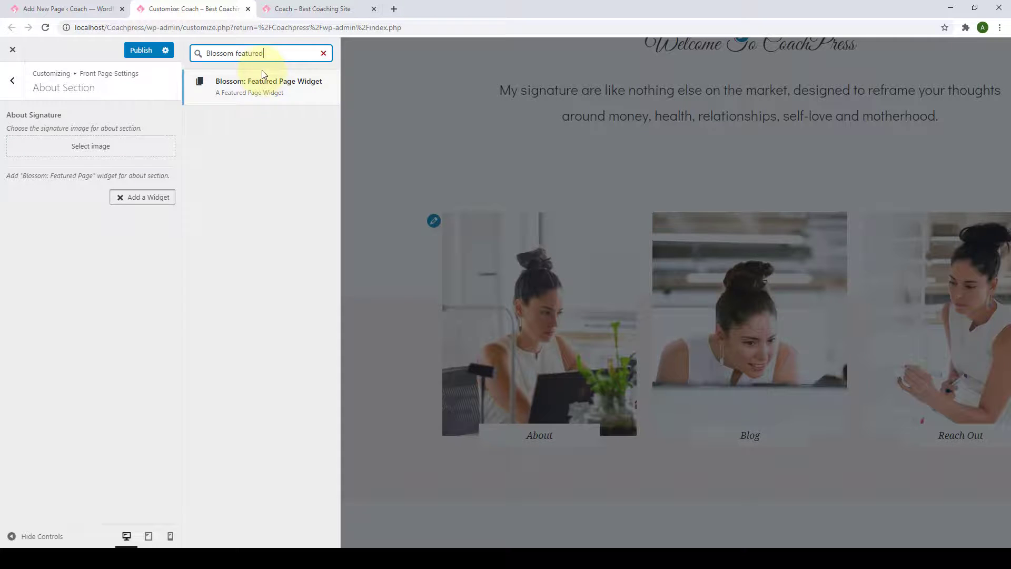
{"action": "left_click", "coordinate": [263, 83]}
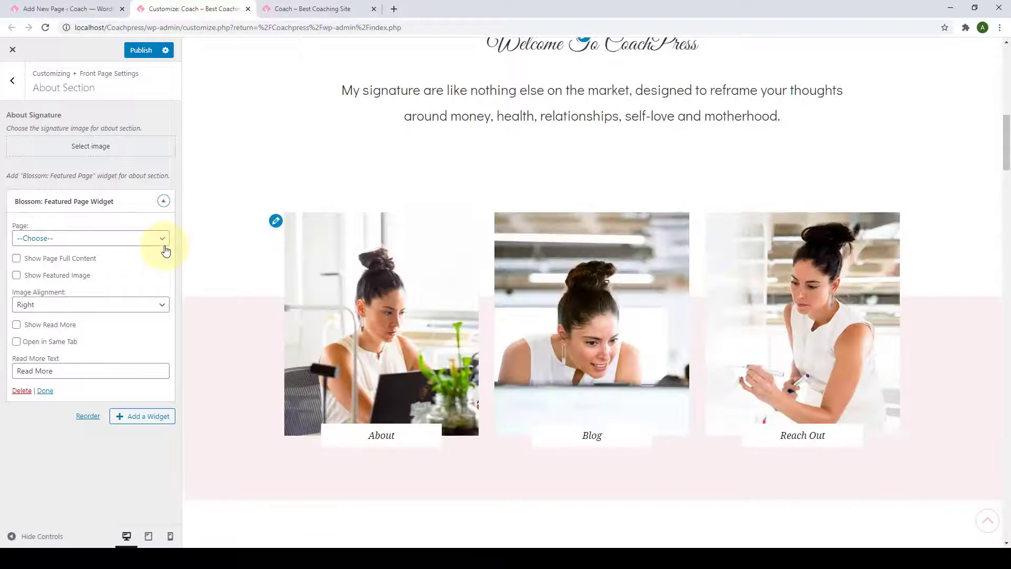
{"action": "left_click", "coordinate": [165, 239]}
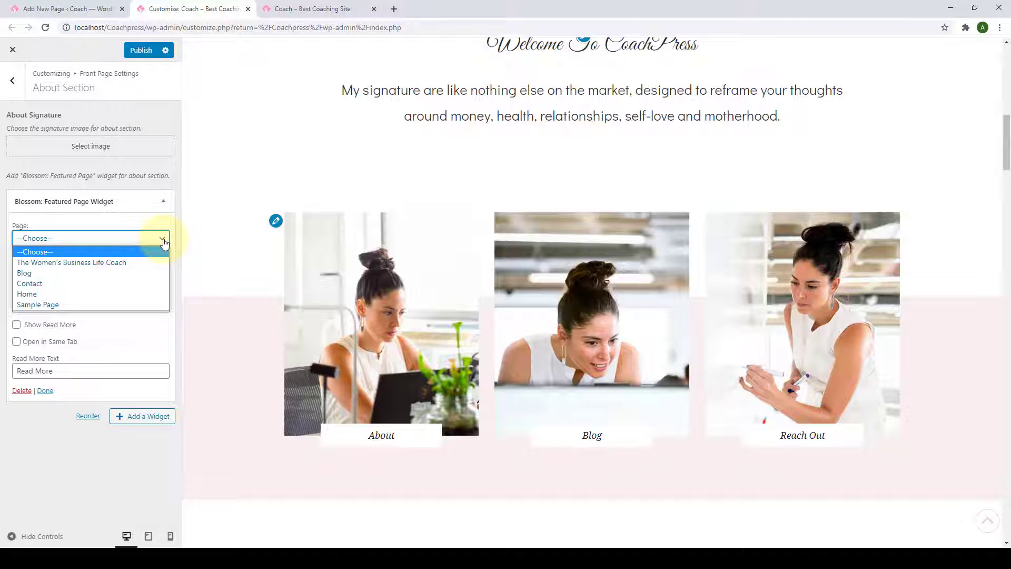
{"action": "left_click", "coordinate": [90, 262]}
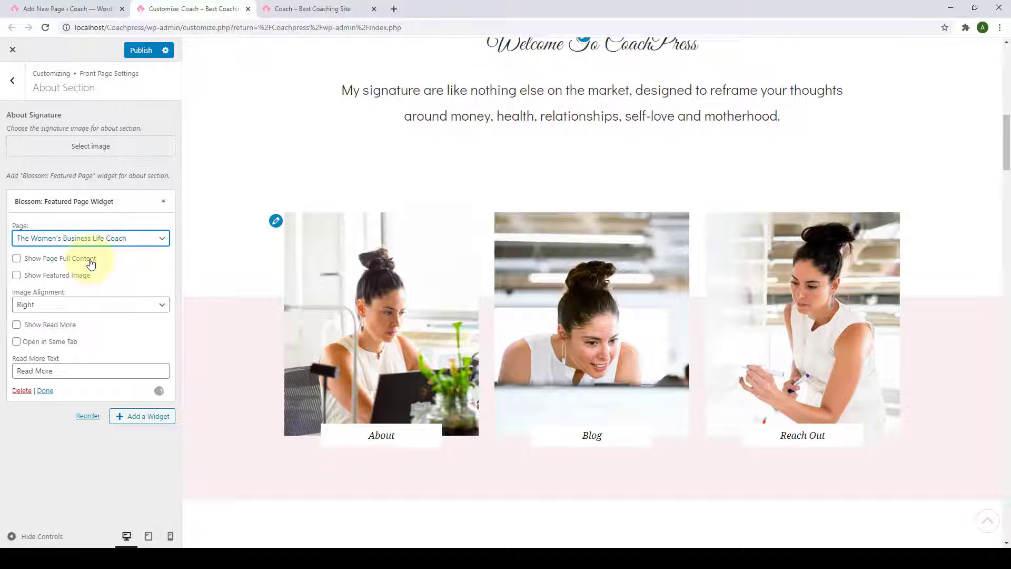
{"action": "scroll", "coordinate": [691, 326], "scroll_direction": "down", "scroll_amount": 6}
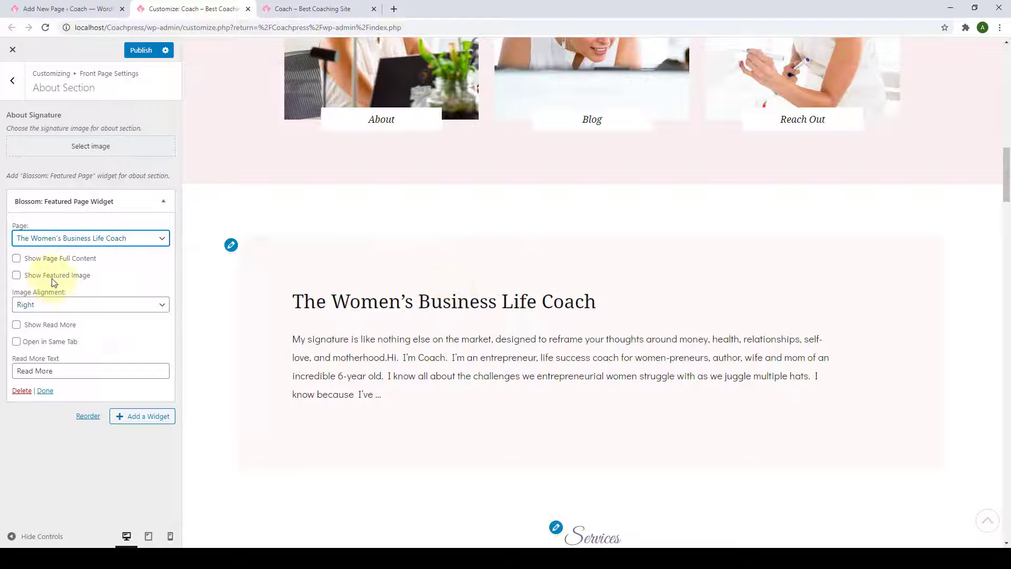
{"action": "key", "text": "Tab"}
- Show the page's featured image aligned left and add a Read More button
{"action": "left_click", "coordinate": [16, 275]}
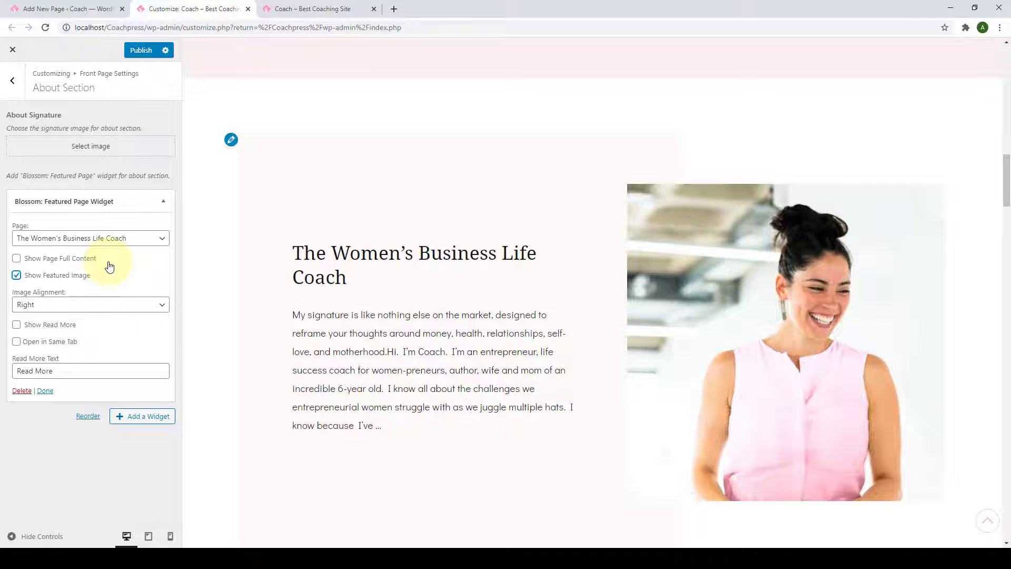
{"action": "left_click", "coordinate": [147, 305]}
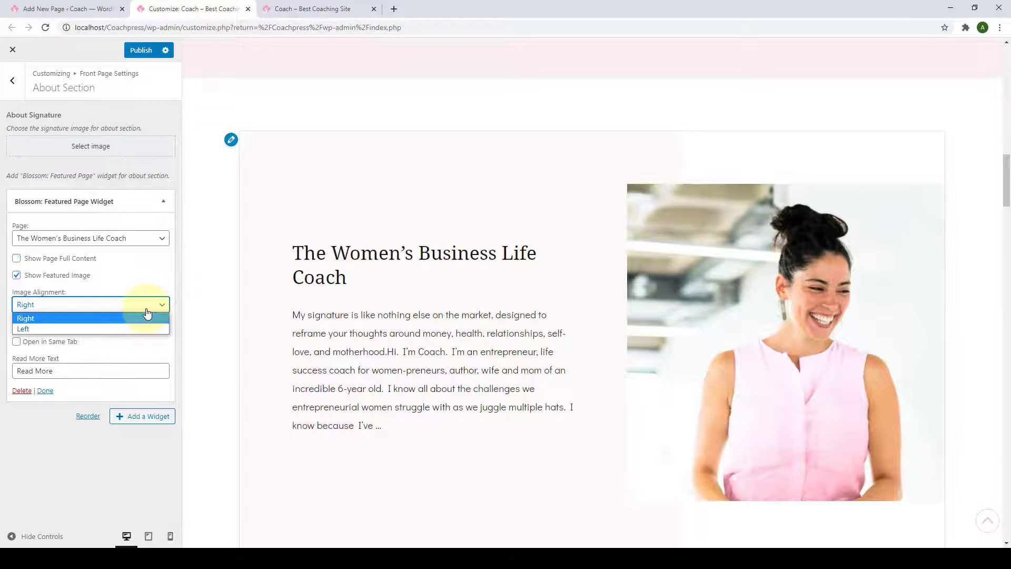
{"action": "left_click", "coordinate": [39, 329]}
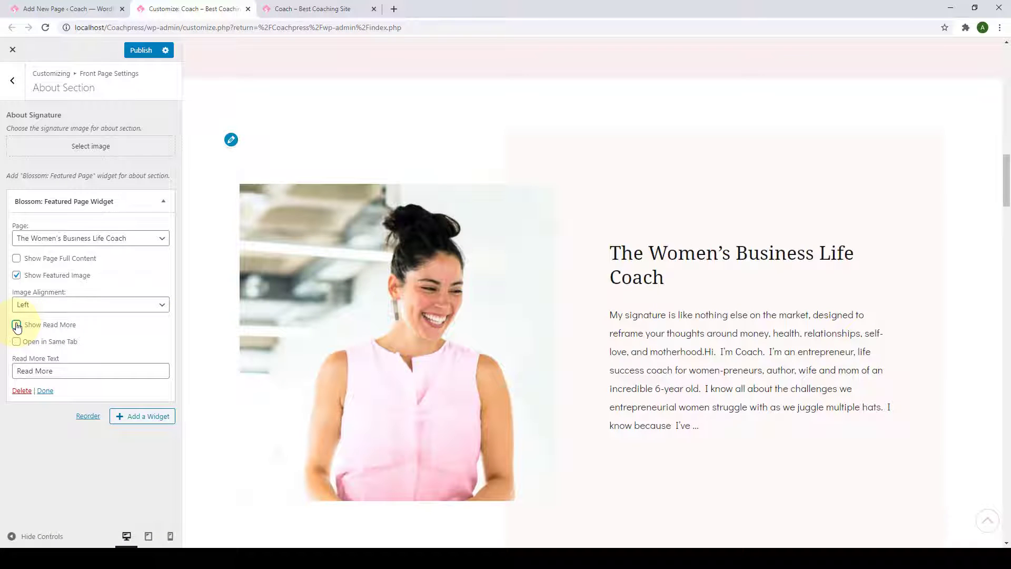
{"action": "left_click", "coordinate": [16, 325]}
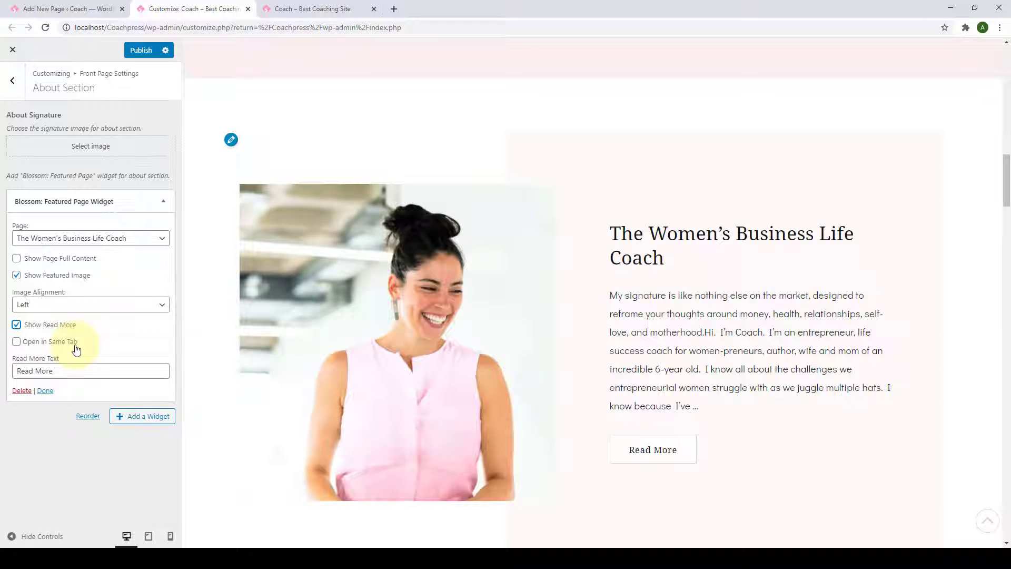
- Set about-signature.png as the About signature image, finish the widget and publish
{"action": "left_click", "coordinate": [106, 146]}
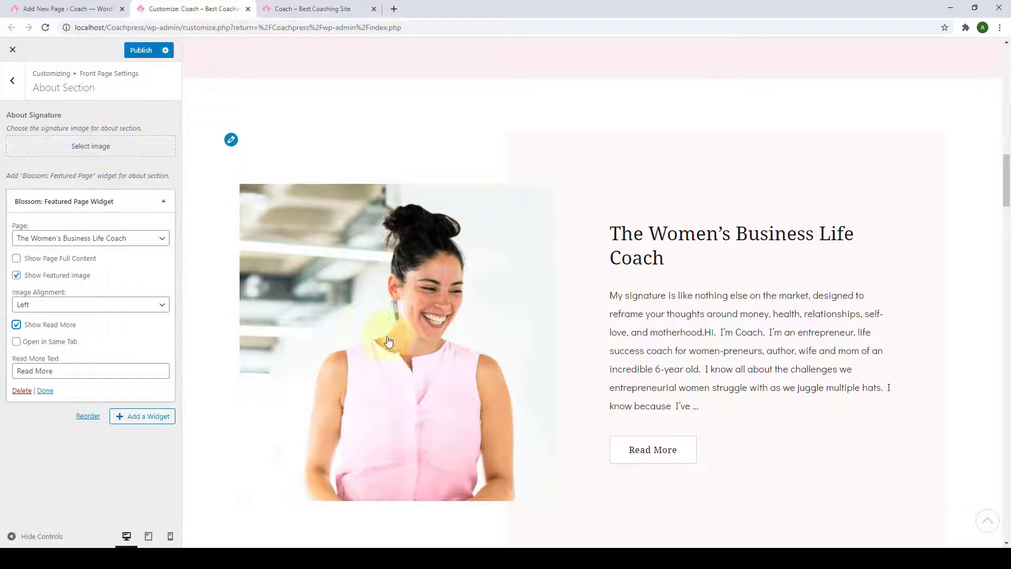
{"action": "left_click", "coordinate": [92, 153]}
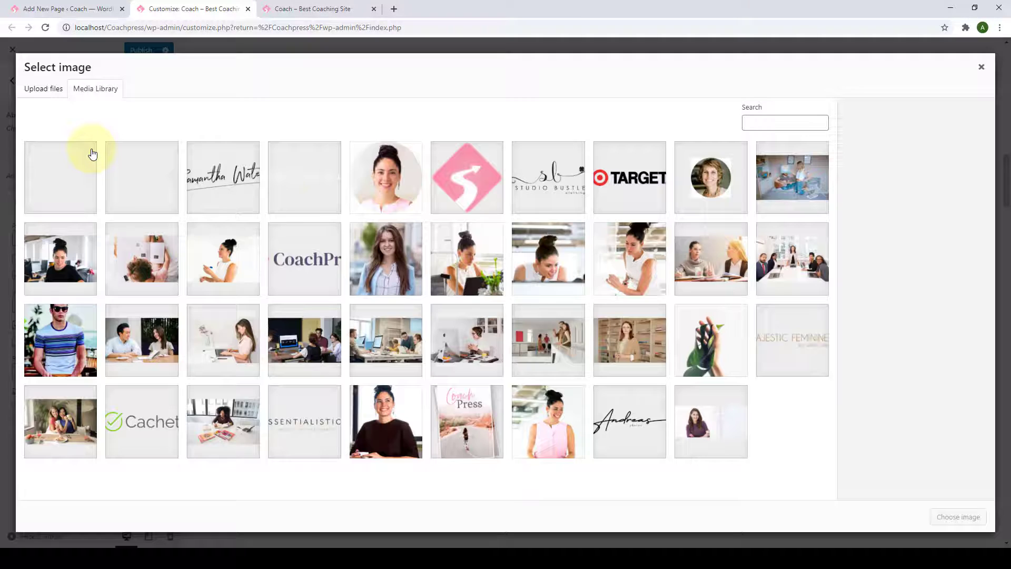
{"action": "left_click", "coordinate": [301, 186]}
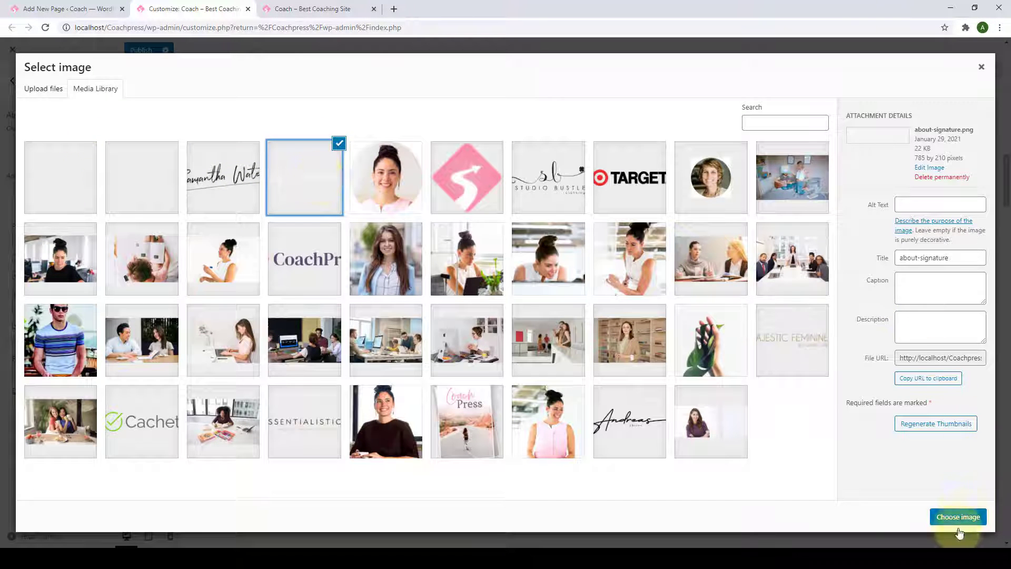
{"action": "left_click", "coordinate": [957, 516]}
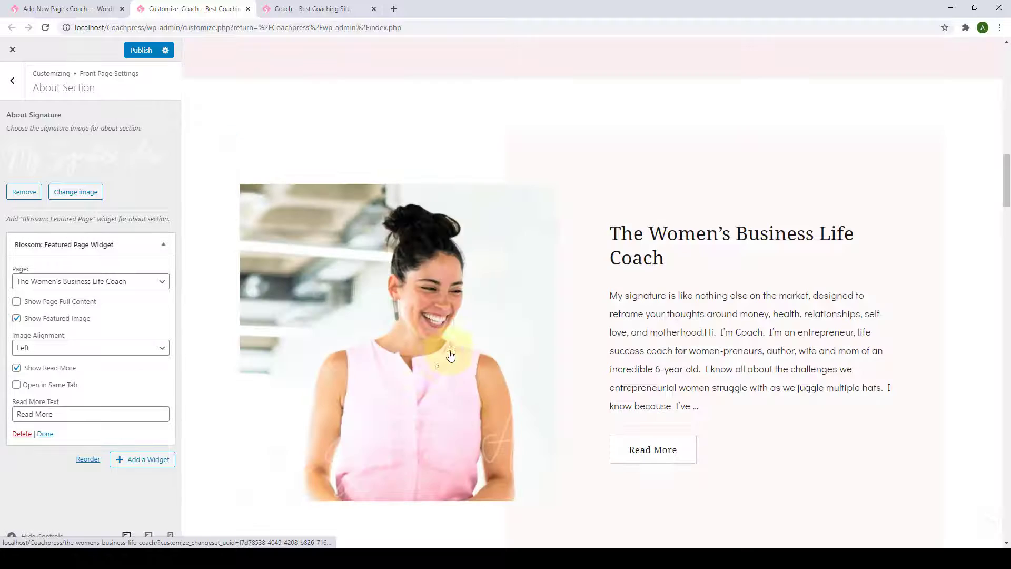
{"action": "scroll", "coordinate": [463, 421], "scroll_direction": "down", "scroll_amount": 1}
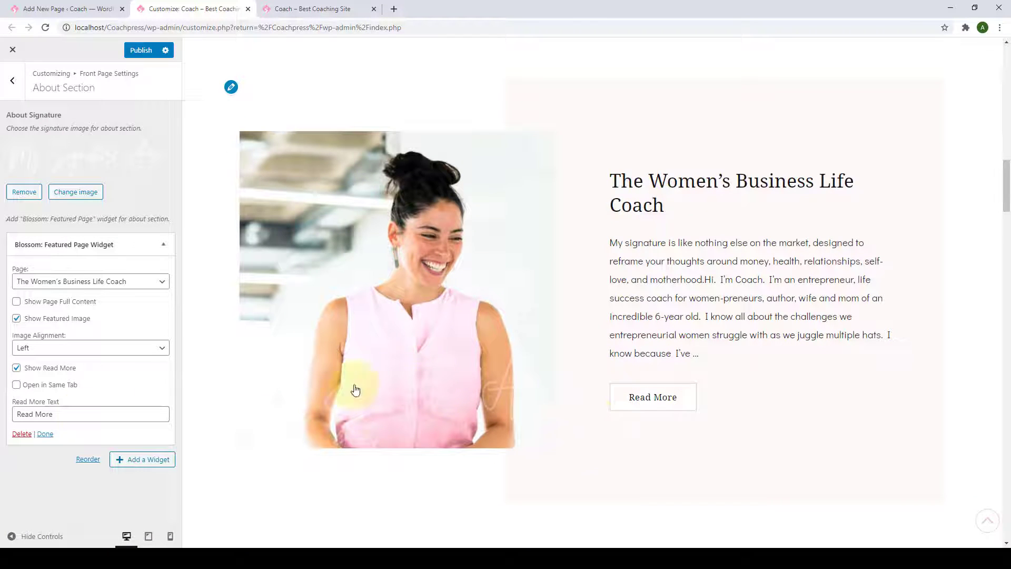
{"action": "left_click", "coordinate": [45, 434]}
{"action": "left_click", "coordinate": [141, 51]}
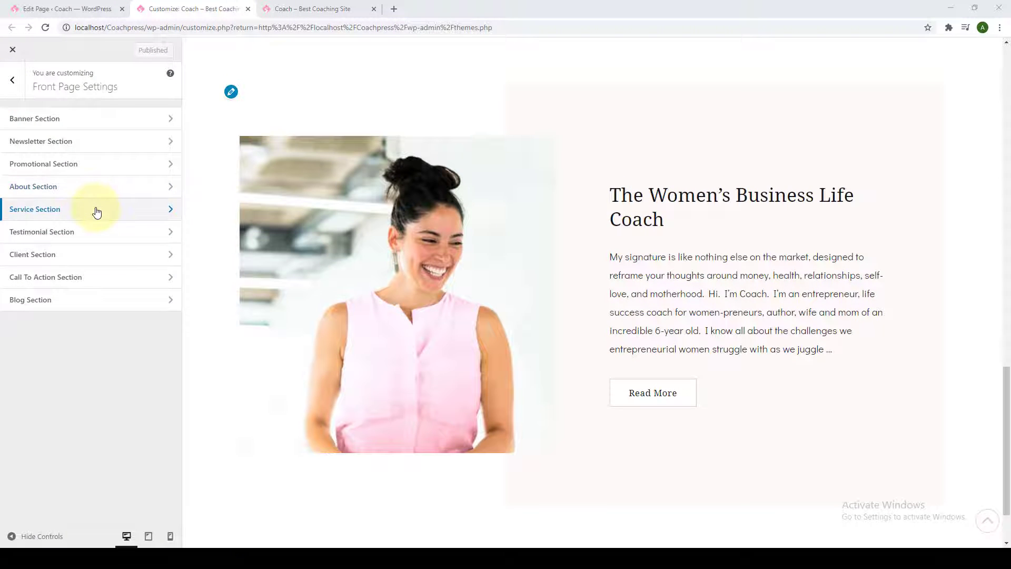
- Add a Blossom: Icon Text widget to the Service Section
{"action": "left_click", "coordinate": [95, 209]}
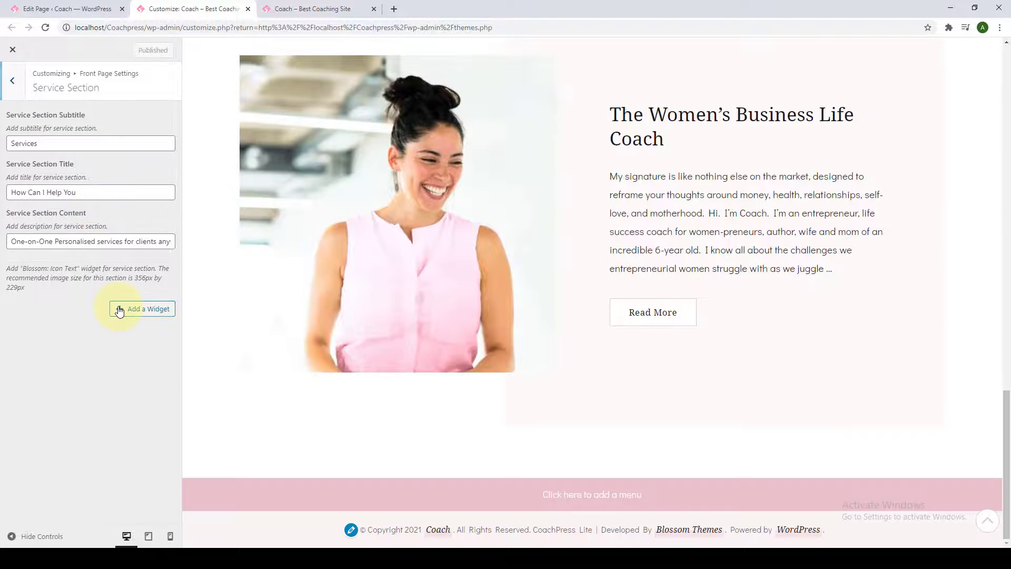
{"action": "left_click", "coordinate": [120, 310]}
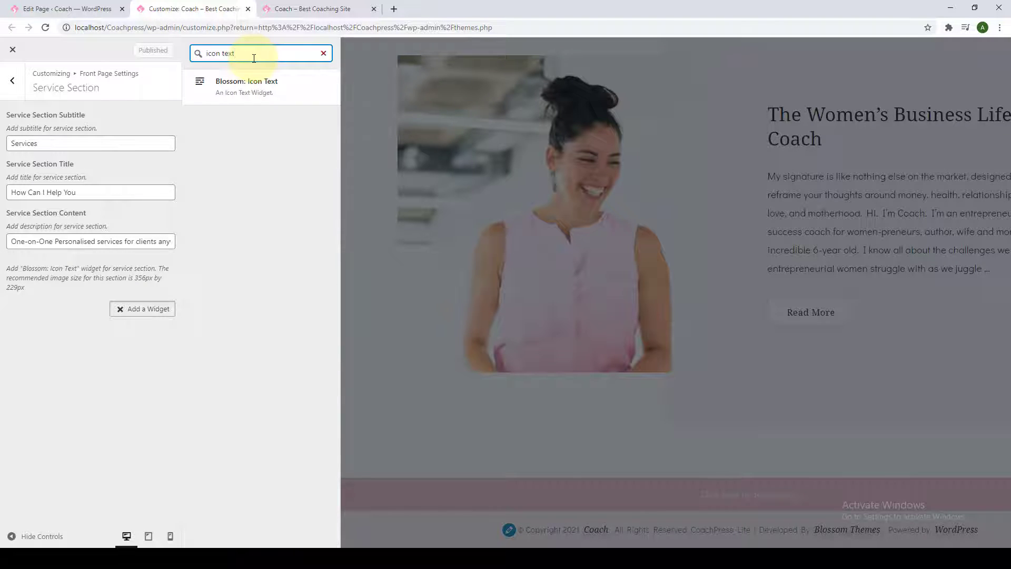
{"action": "left_click", "coordinate": [271, 93]}
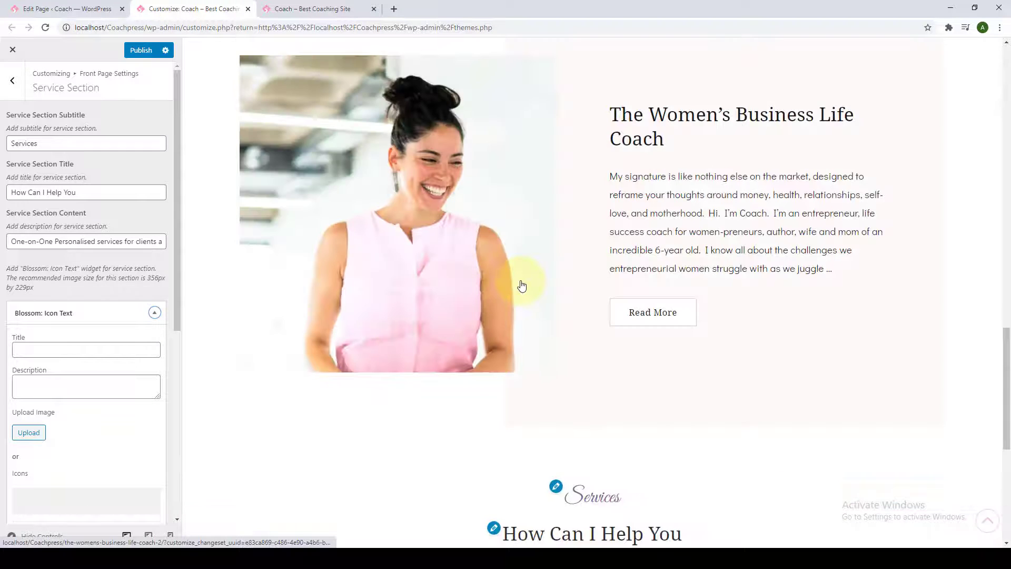
{"action": "scroll", "coordinate": [524, 289], "scroll_direction": "down", "scroll_amount": 7}
{"action": "scroll", "coordinate": [81, 289], "scroll_direction": "down", "scroll_amount": 3}
{"action": "scroll", "coordinate": [76, 247], "scroll_direction": "up", "scroll_amount": 2}
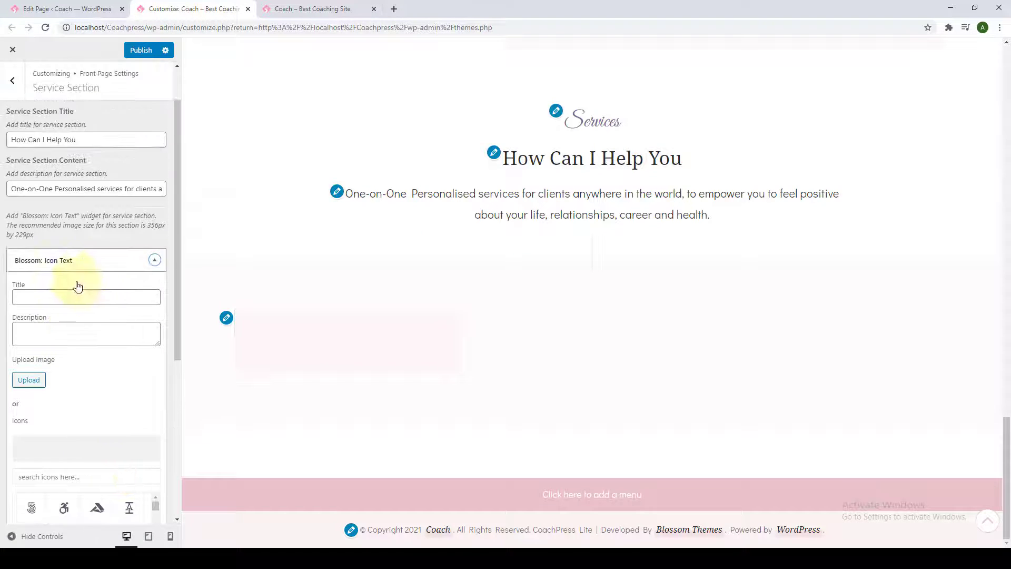
{"action": "left_click", "coordinate": [74, 296]}
{"action": "left_click", "coordinate": [46, 338]}
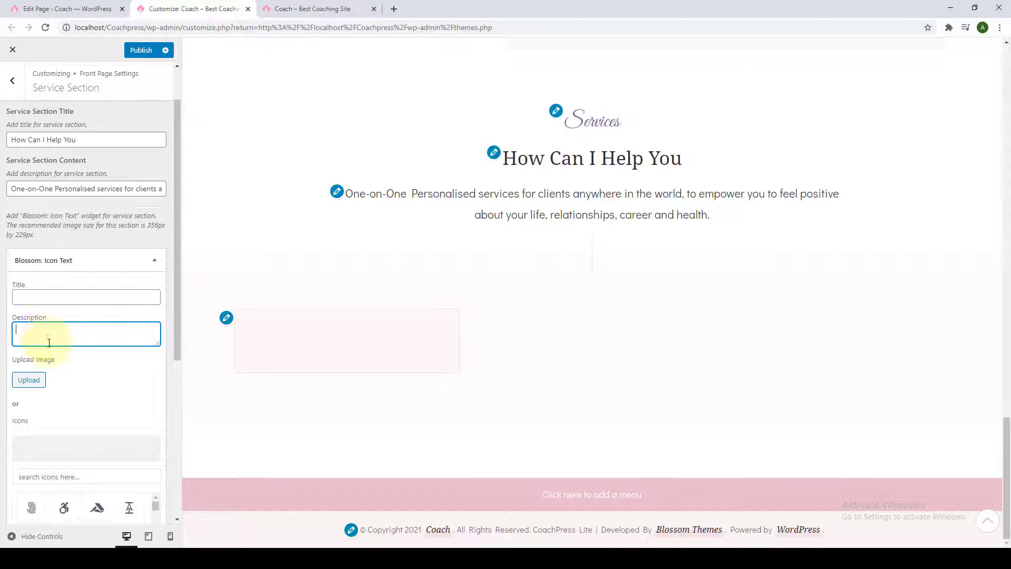
{"action": "scroll", "coordinate": [52, 369], "scroll_direction": "down", "scroll_amount": 1}
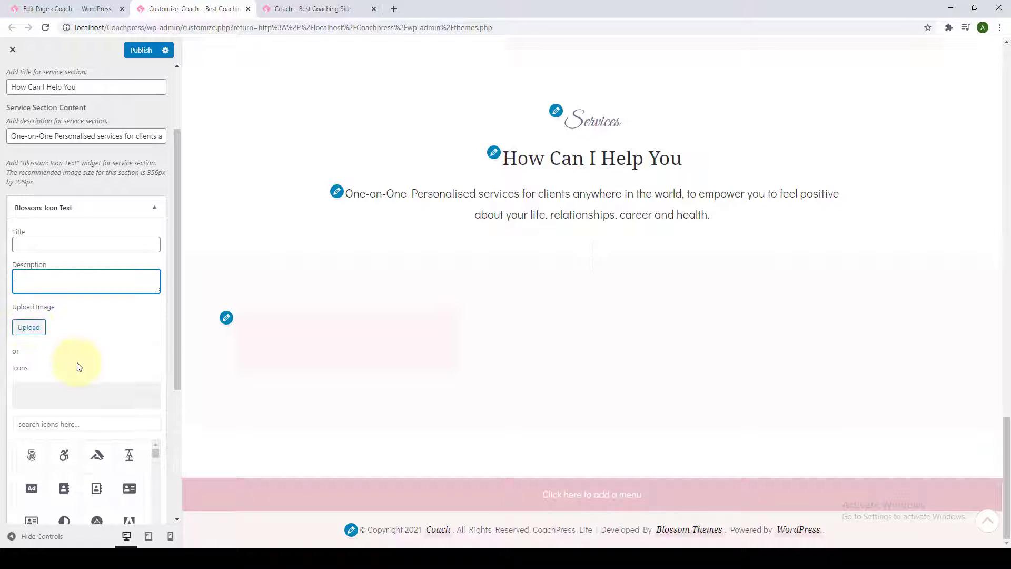
{"action": "scroll", "coordinate": [77, 363], "scroll_direction": "down", "scroll_amount": 3}
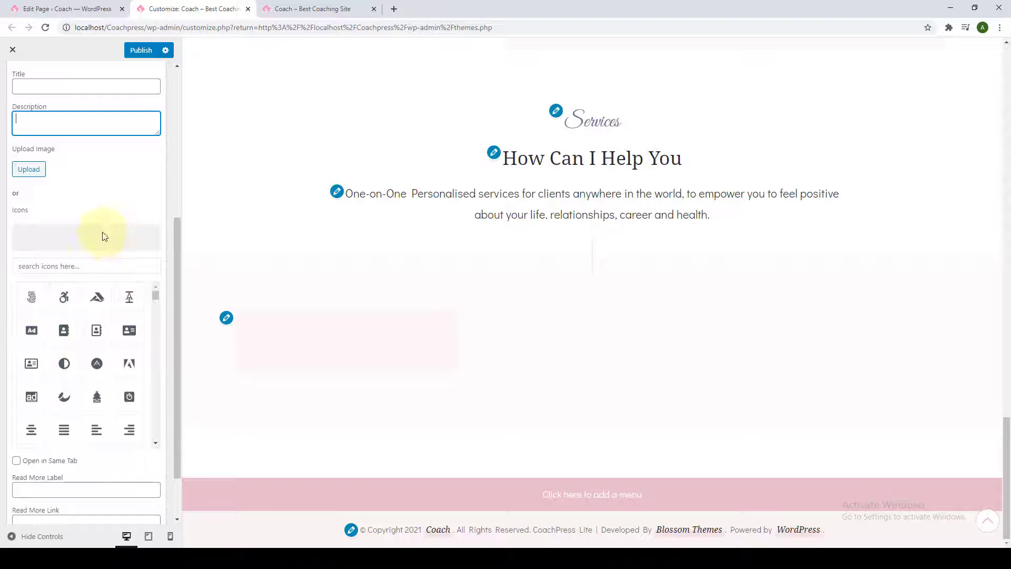
{"action": "scroll", "coordinate": [116, 263], "scroll_direction": "up", "scroll_amount": 3}
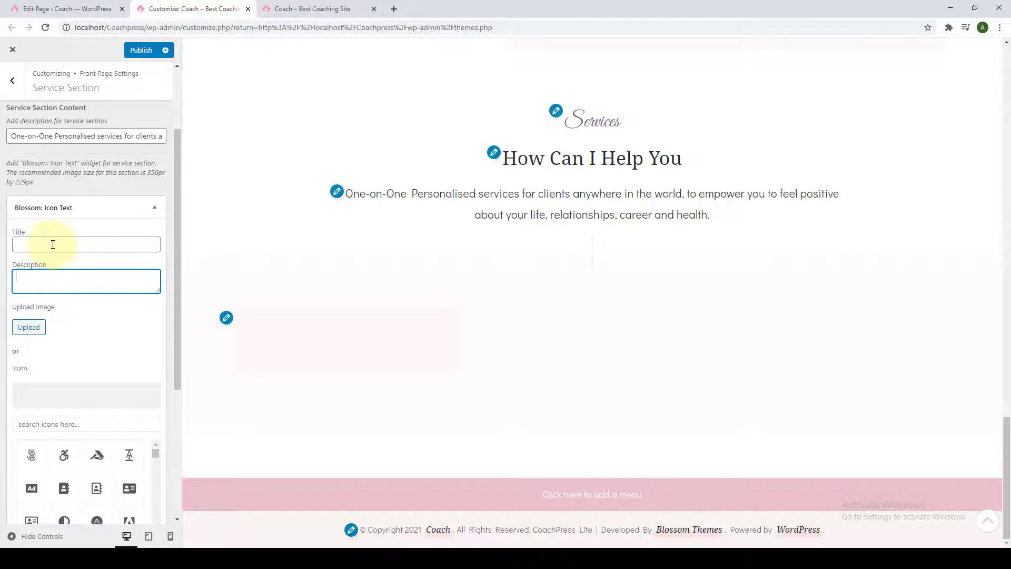
- Title the card 'Online Coaching', add its description and attach the office photo
{"action": "left_click", "coordinate": [52, 245]}
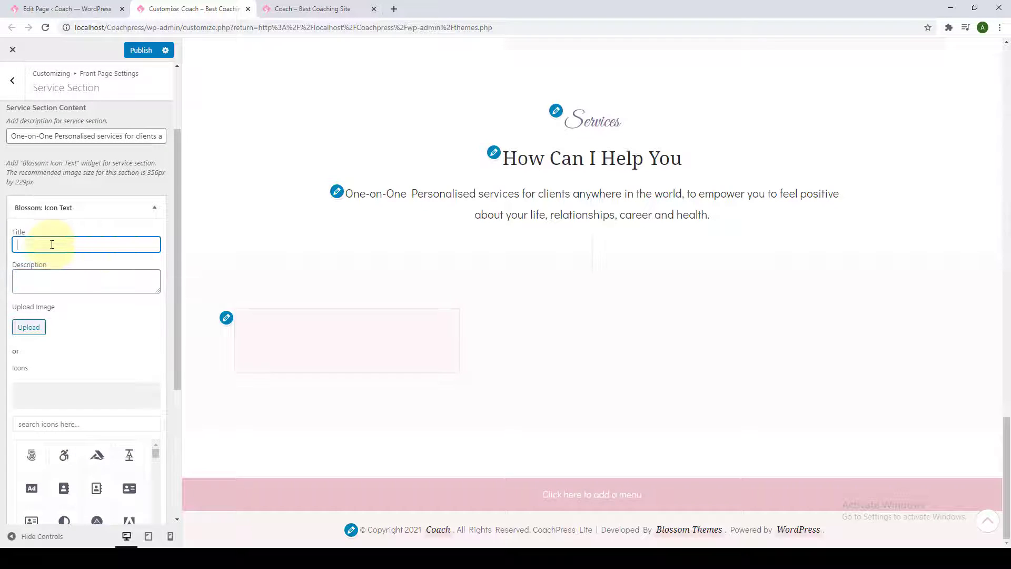
{"action": "type", "text": "Online Coaching"}
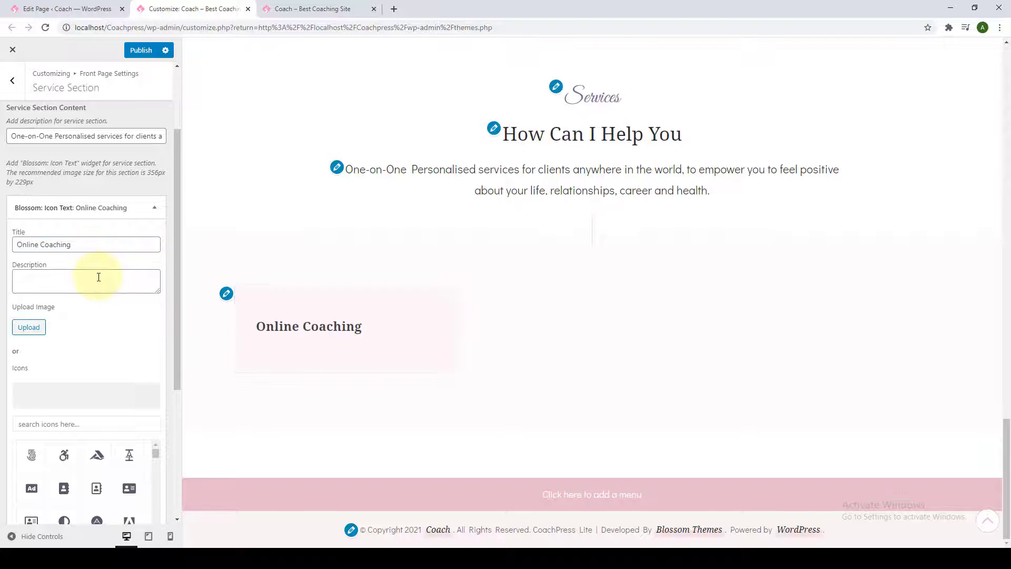
{"action": "left_click", "coordinate": [96, 279]}
{"action": "key", "text": "Return"}
{"action": "key", "text": "Return"}
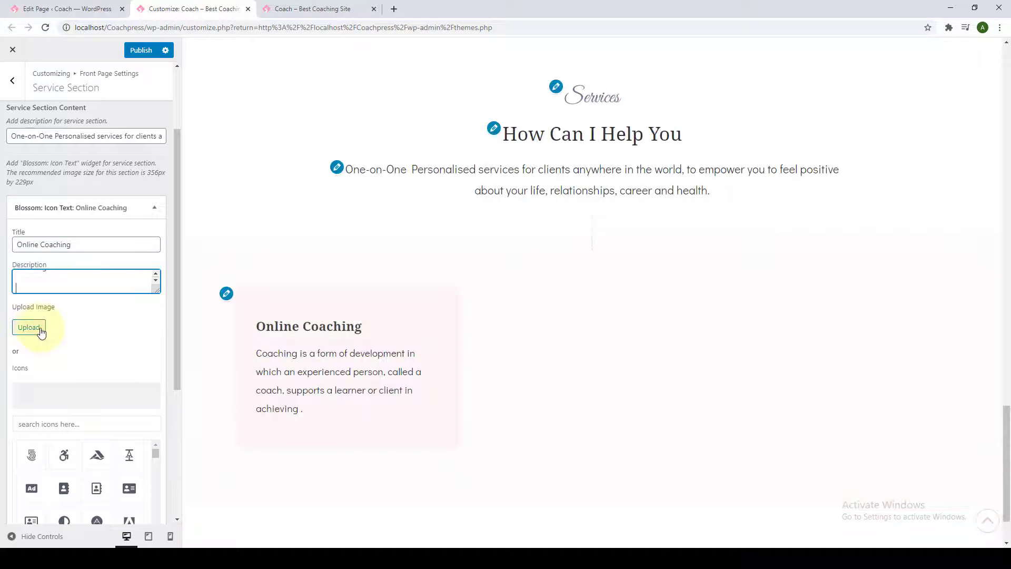
{"action": "left_click", "coordinate": [37, 328]}
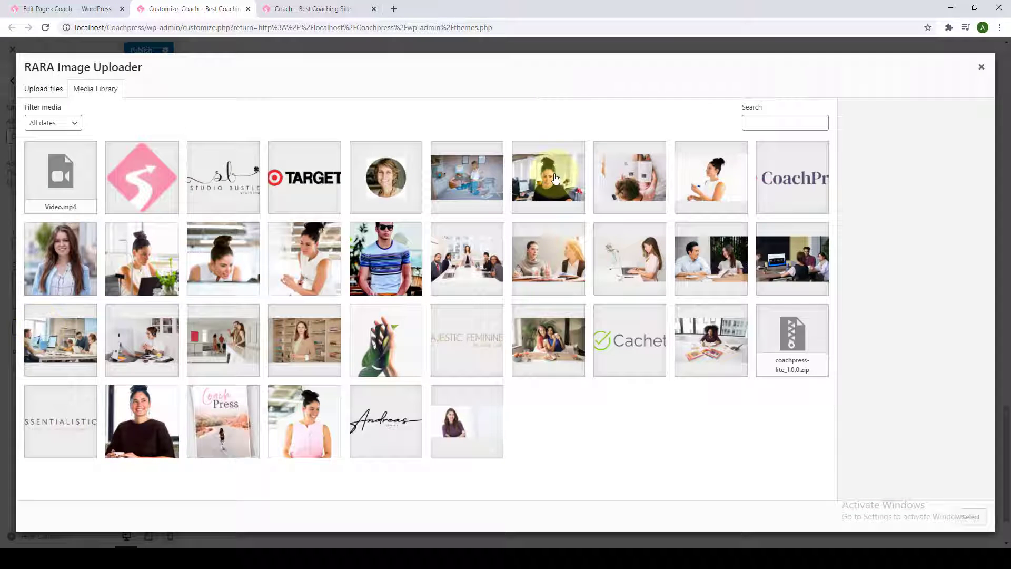
{"action": "left_click", "coordinate": [548, 177]}
{"action": "left_click", "coordinate": [970, 517]}
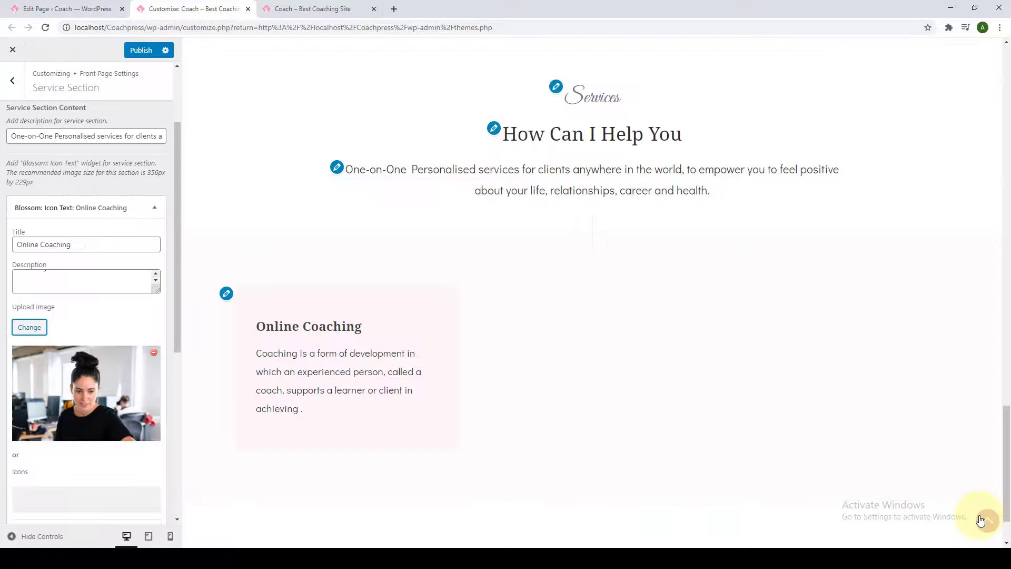
{"action": "scroll", "coordinate": [354, 421], "scroll_direction": "down", "scroll_amount": 2}
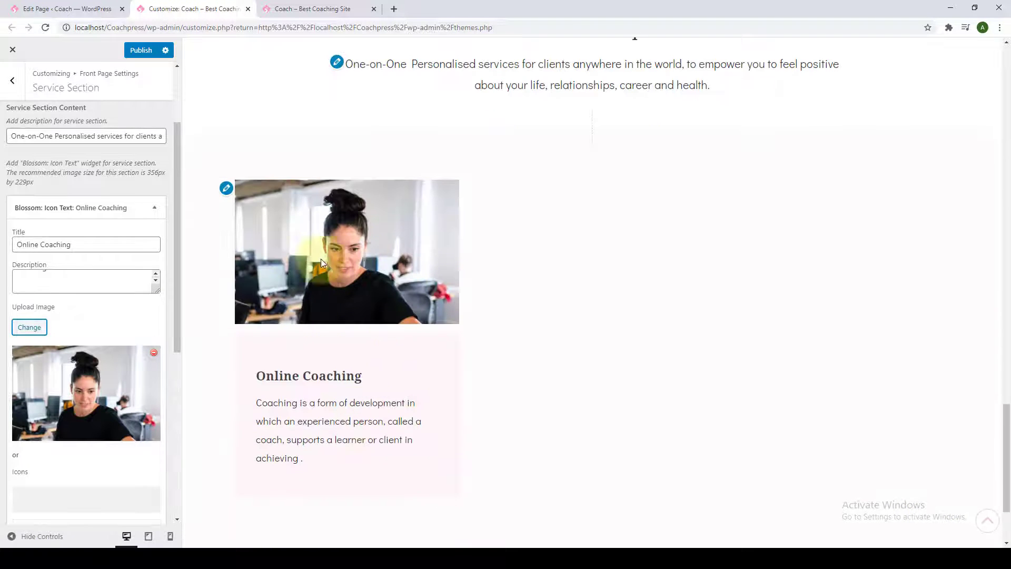
{"action": "scroll", "coordinate": [128, 420], "scroll_direction": "down", "scroll_amount": 3}
{"action": "scroll", "coordinate": [153, 448], "scroll_direction": "down", "scroll_amount": 3}
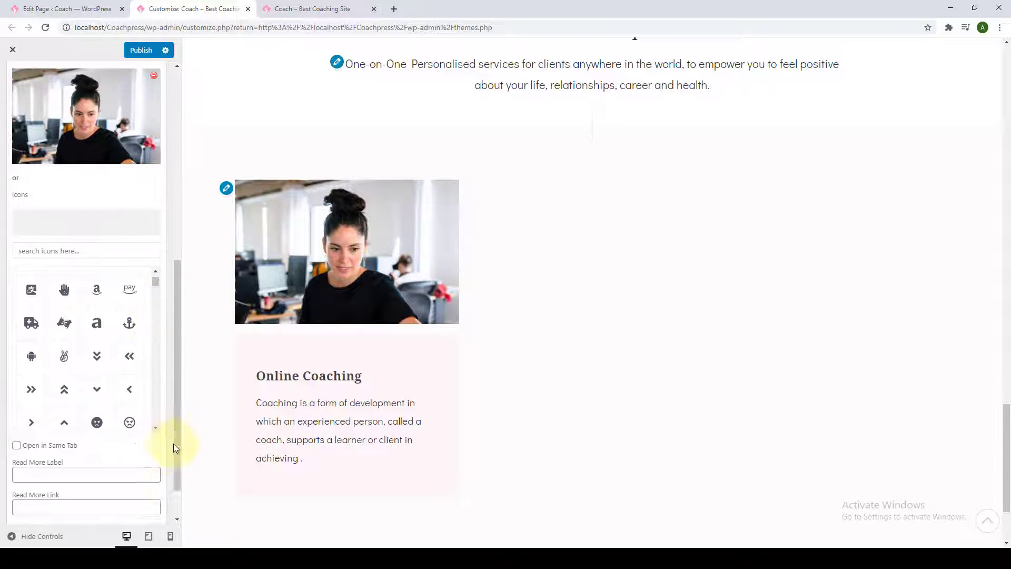
- Set the Read More label to 'Read More' with the pasted page URL as its link
{"action": "left_click", "coordinate": [26, 425]}
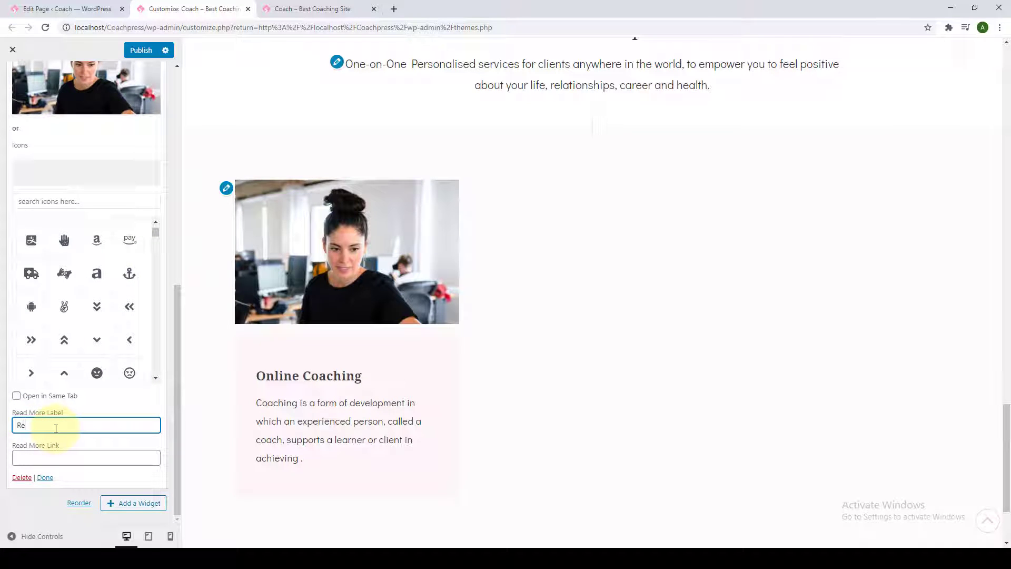
{"action": "type", "text": "Read More"}
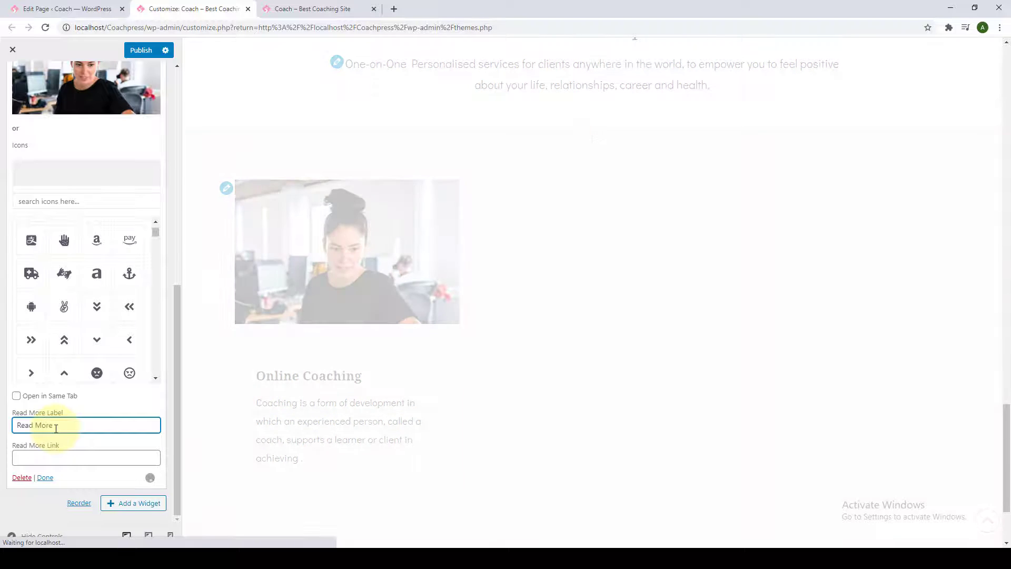
{"action": "scroll", "coordinate": [194, 438], "scroll_direction": "down", "scroll_amount": 1}
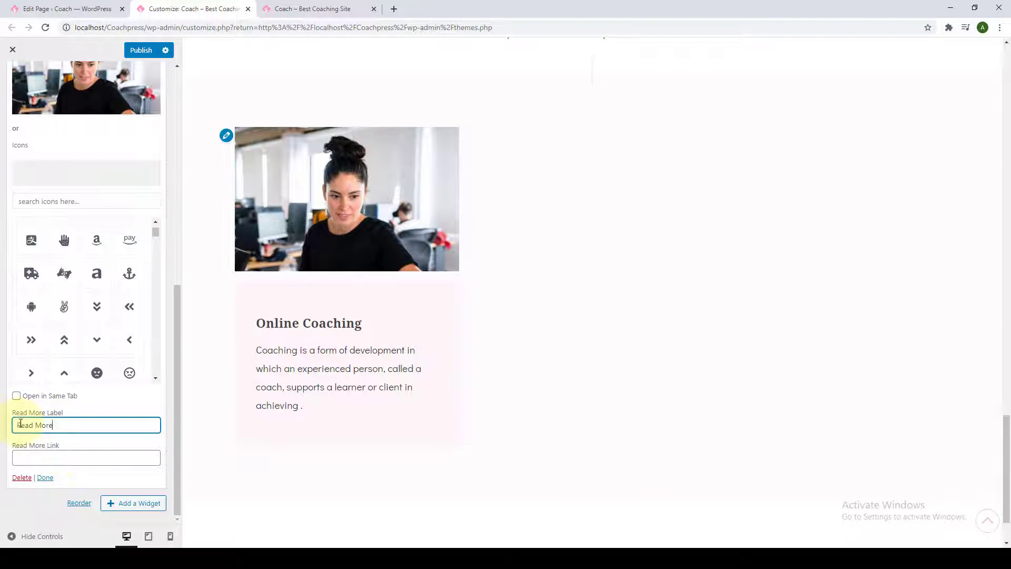
{"action": "left_click", "coordinate": [30, 457]}
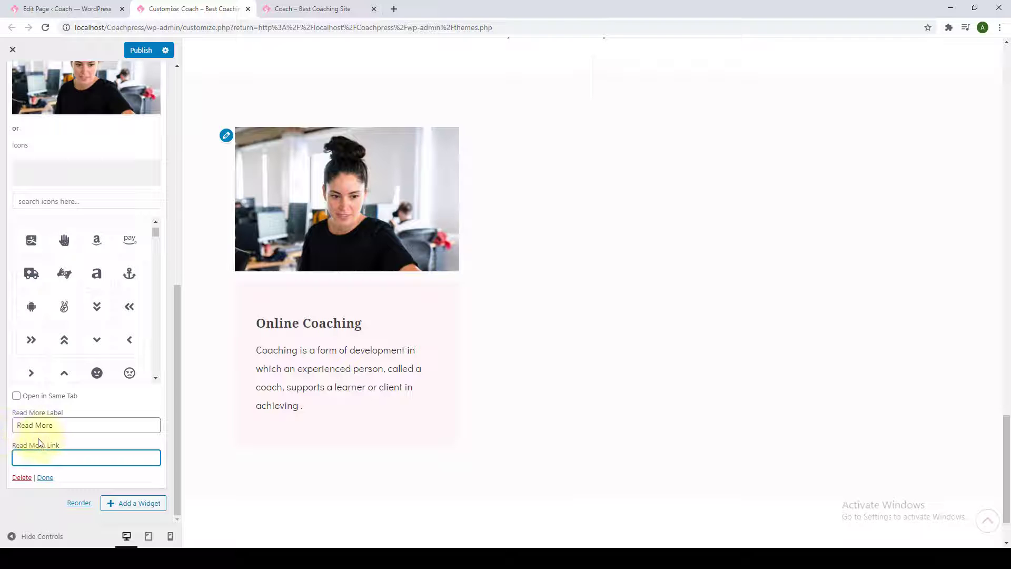
{"action": "key", "text": "ctrl+v"}
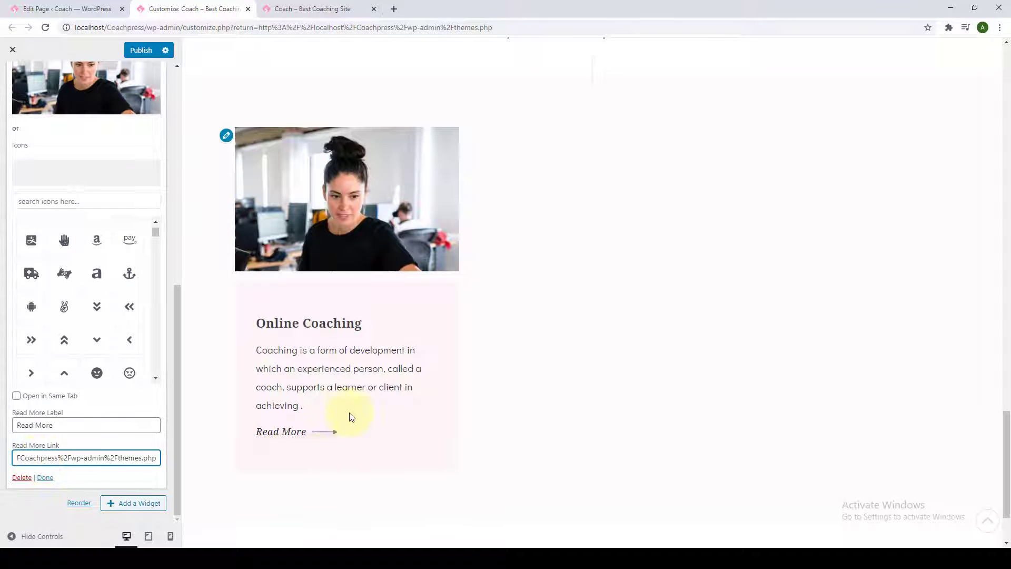
- Add a Career Analysis Icon Text card with the pasted URL as its Read More link
{"action": "left_click", "coordinate": [127, 503]}
{"action": "type", "text": "icon text"}
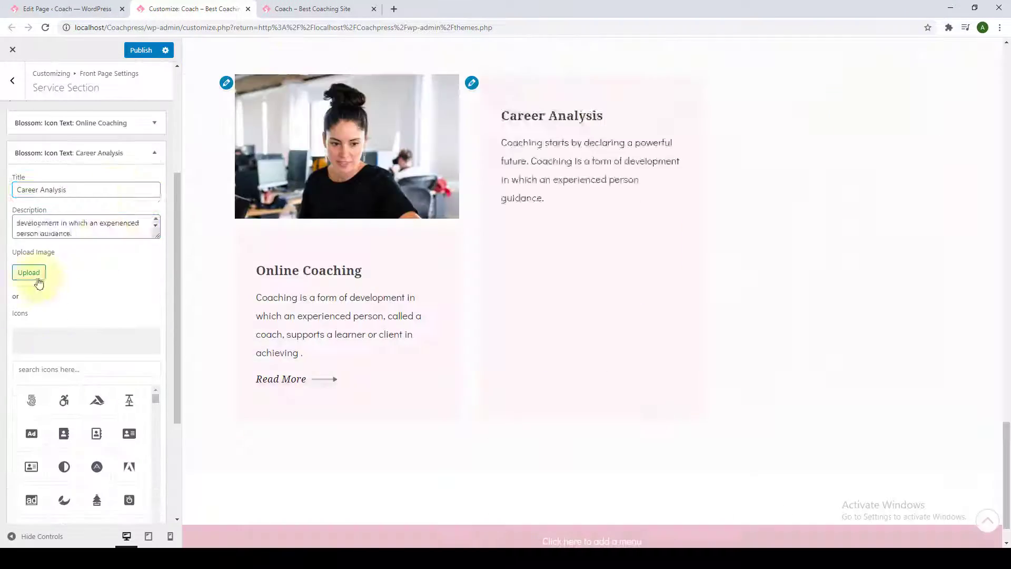
{"action": "scroll", "coordinate": [36, 280], "scroll_direction": "down", "scroll_amount": 6}
{"action": "left_click", "coordinate": [97, 458]}
{"action": "type", "text": "http://localhost/Coachpress/wp-admin/customize.php?return=http%3A%2F%2Flocalhost%2FCoachpress%2Fwp-admin%2Fthemes.php"}
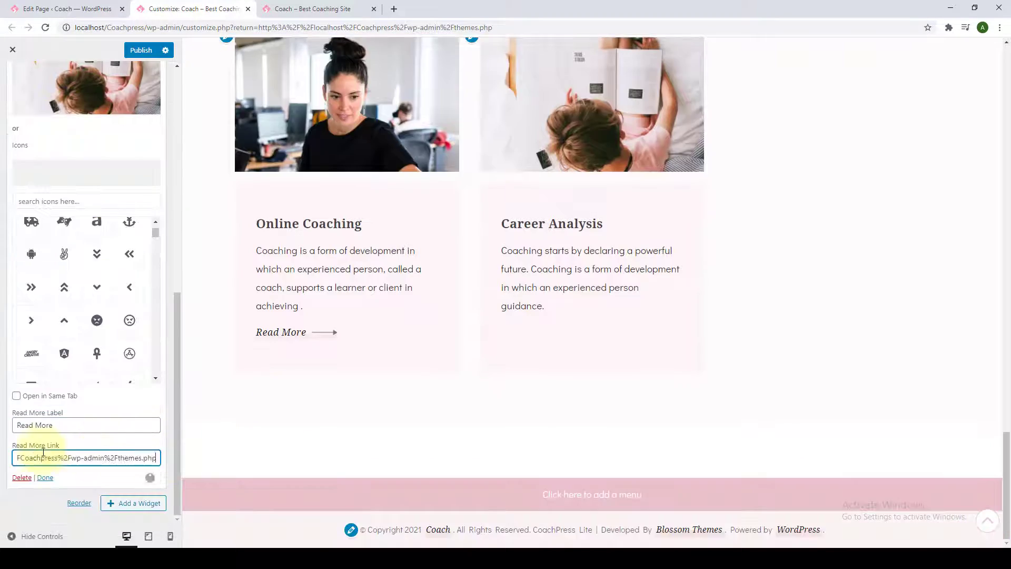
- Add the Balanced Body & Mind card, linking Read More to the copied page address
{"action": "left_click", "coordinate": [133, 503]}
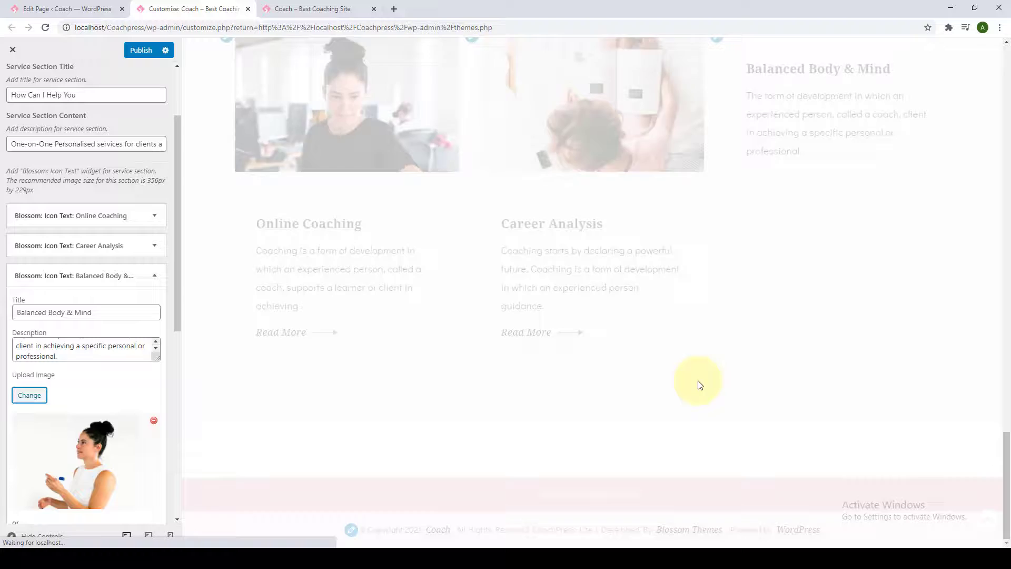
{"action": "scroll", "coordinate": [87, 316], "scroll_direction": "down", "scroll_amount": 7}
{"action": "left_click", "coordinate": [285, 27]}
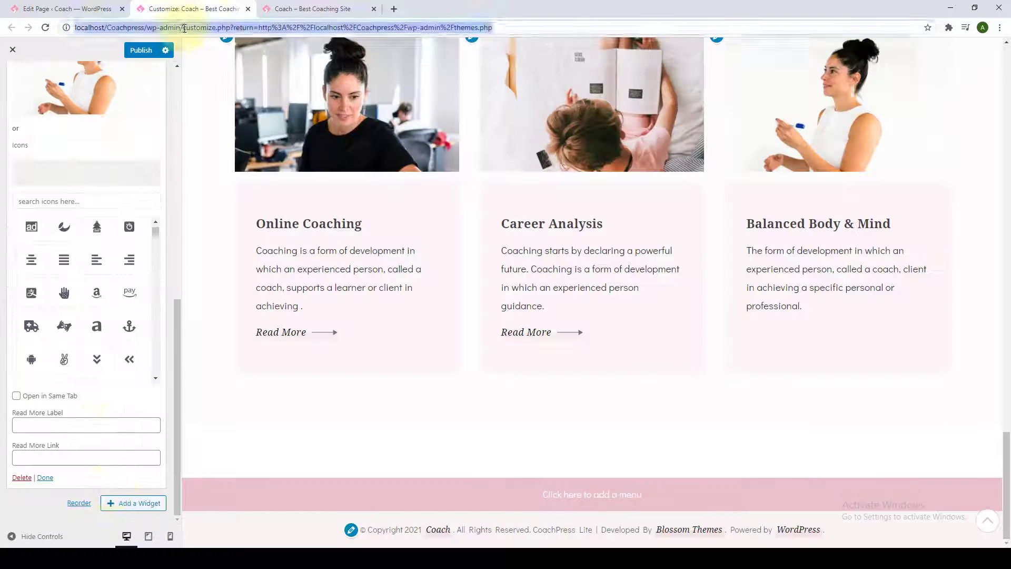
{"action": "key", "text": "ctrl+c"}
{"action": "left_click", "coordinate": [87, 457]}
{"action": "key", "text": "ctrl+v"}
{"action": "scroll", "coordinate": [89, 448], "scroll_direction": "up", "scroll_amount": 10}
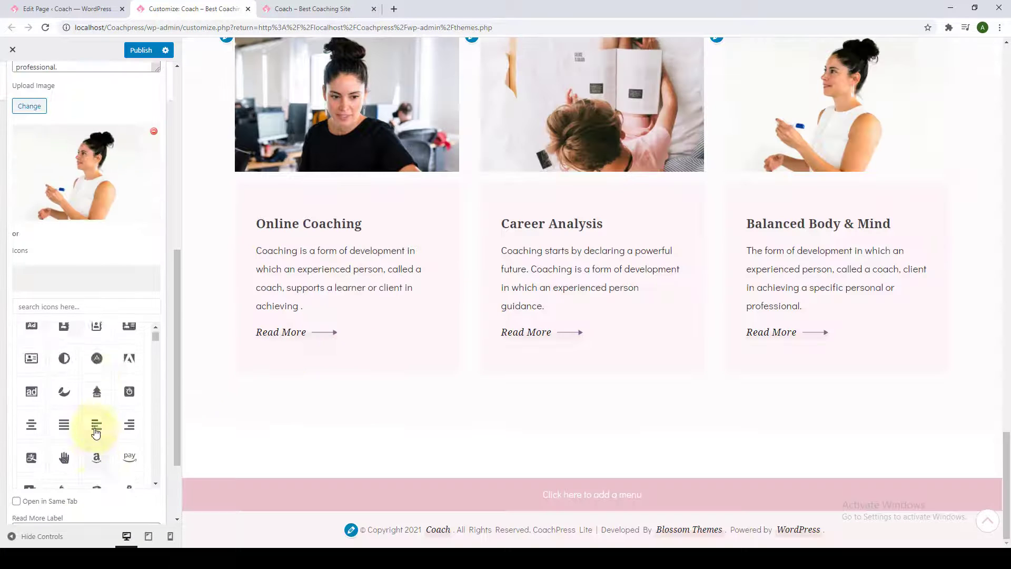
{"action": "scroll", "coordinate": [129, 390], "scroll_direction": "down", "scroll_amount": 10}
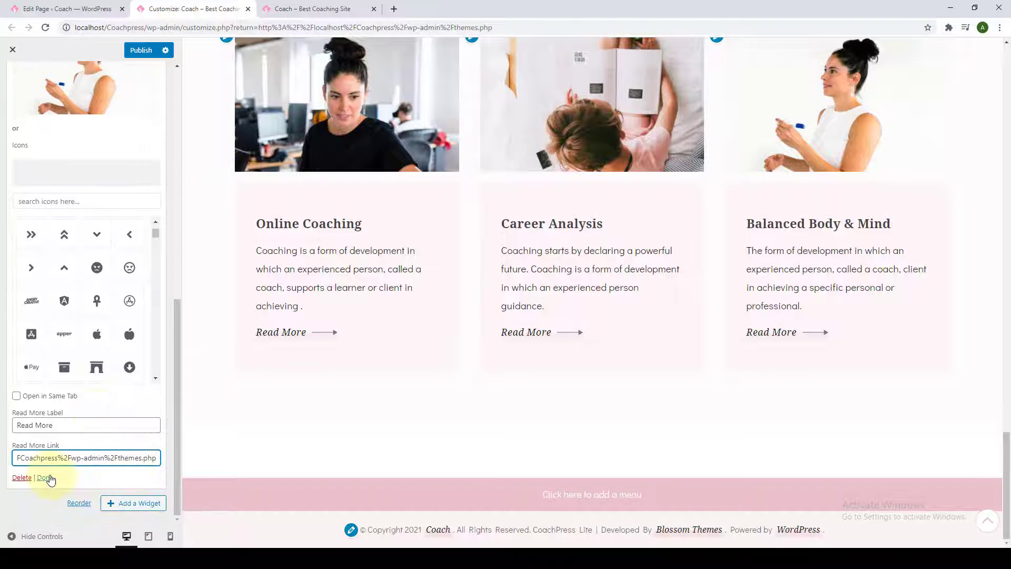
{"action": "left_click", "coordinate": [45, 477]}
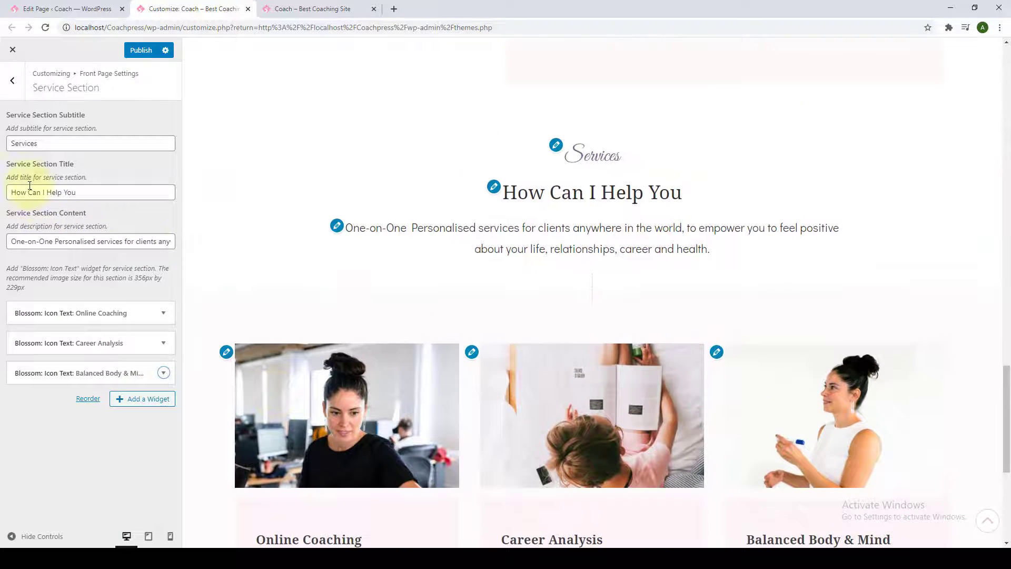
- Check the Services subtitle, 'How Can I Help You' title and description, then publish and go back
{"action": "double_click", "coordinate": [63, 146]}
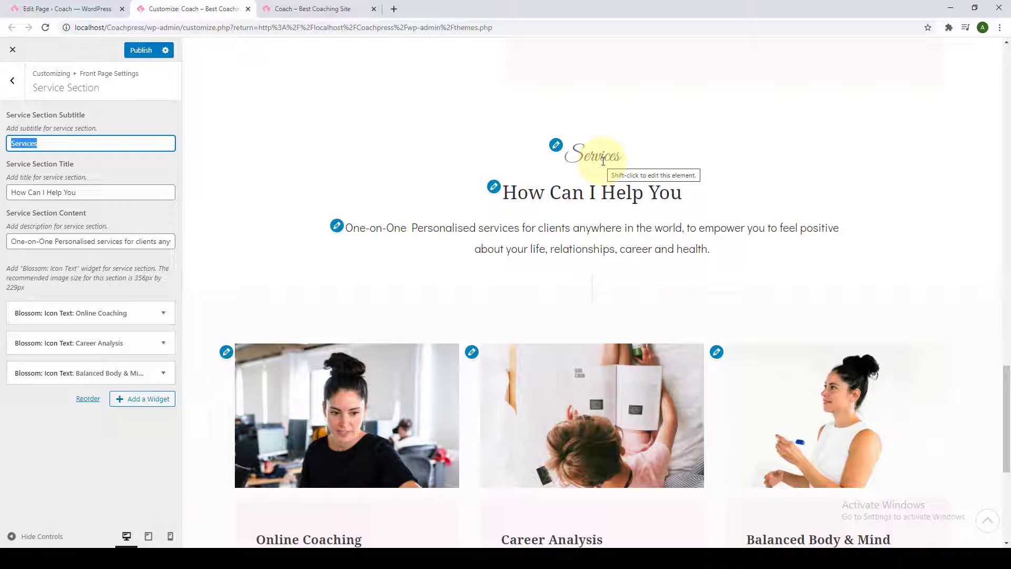
{"action": "triple_click", "coordinate": [86, 192]}
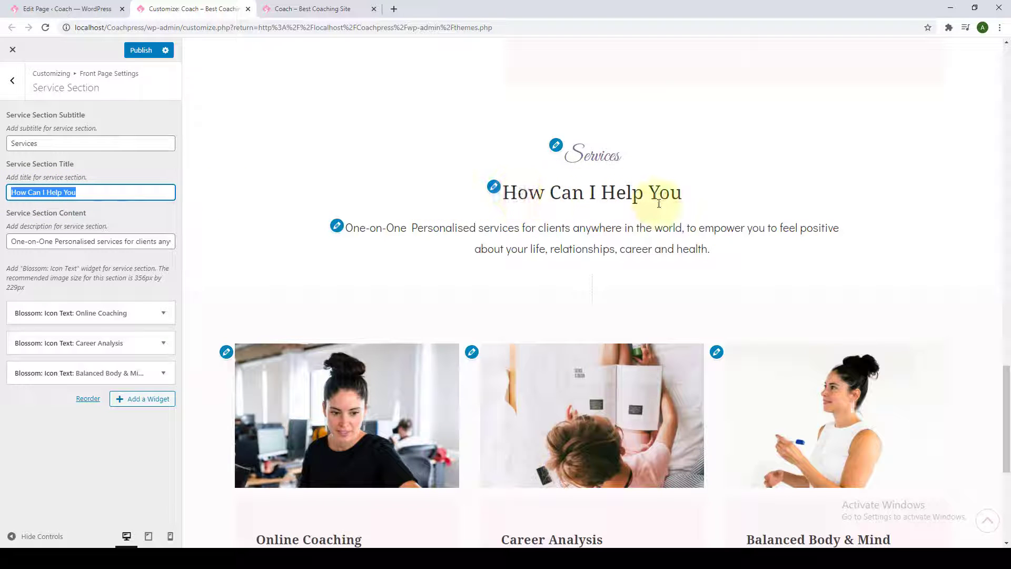
{"action": "left_click", "coordinate": [95, 242]}
{"action": "triple_click", "coordinate": [95, 242]}
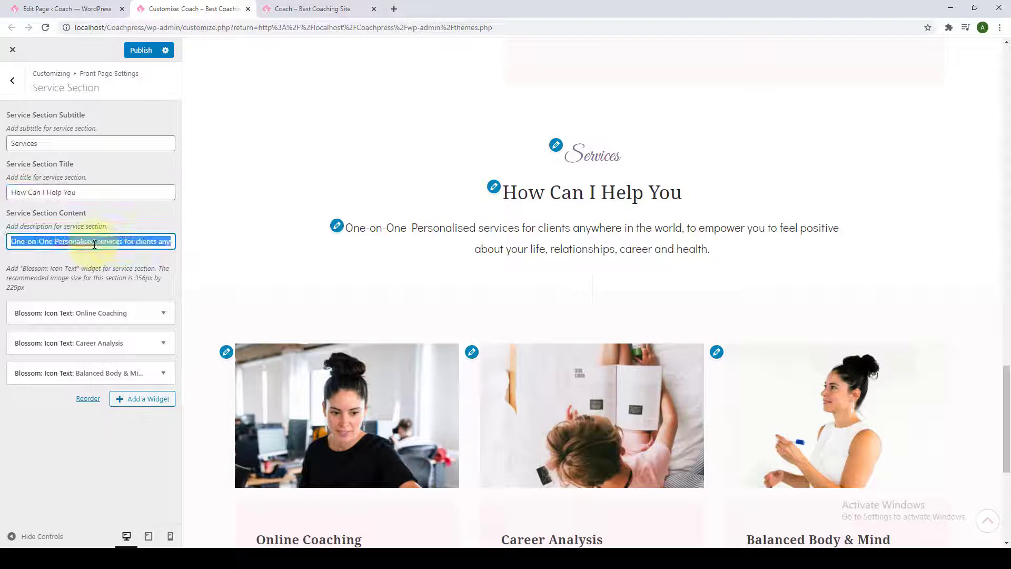
{"action": "left_click", "coordinate": [140, 50]}
{"action": "scroll", "coordinate": [478, 247], "scroll_direction": "down", "scroll_amount": 5}
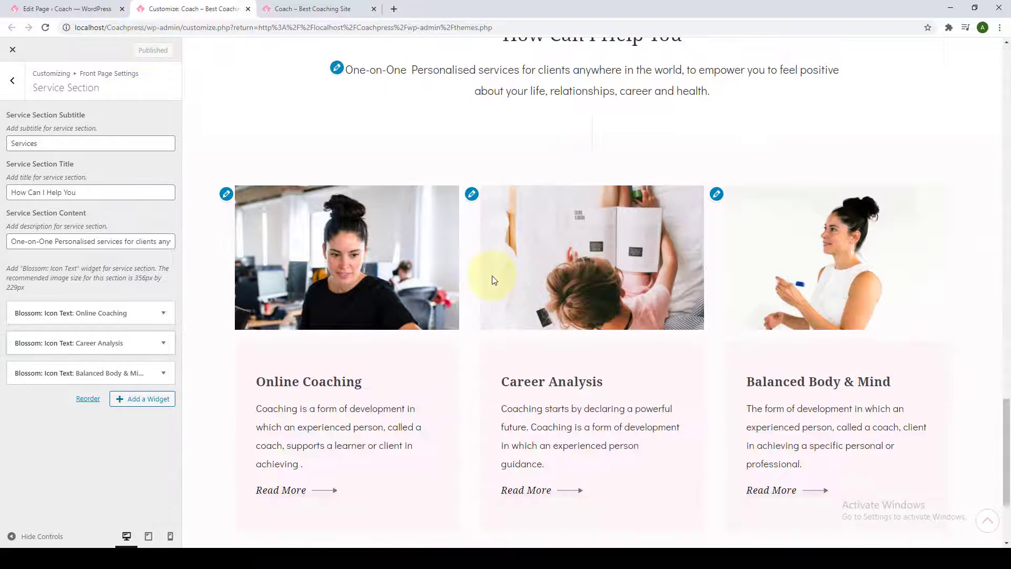
{"action": "left_click", "coordinate": [16, 84]}
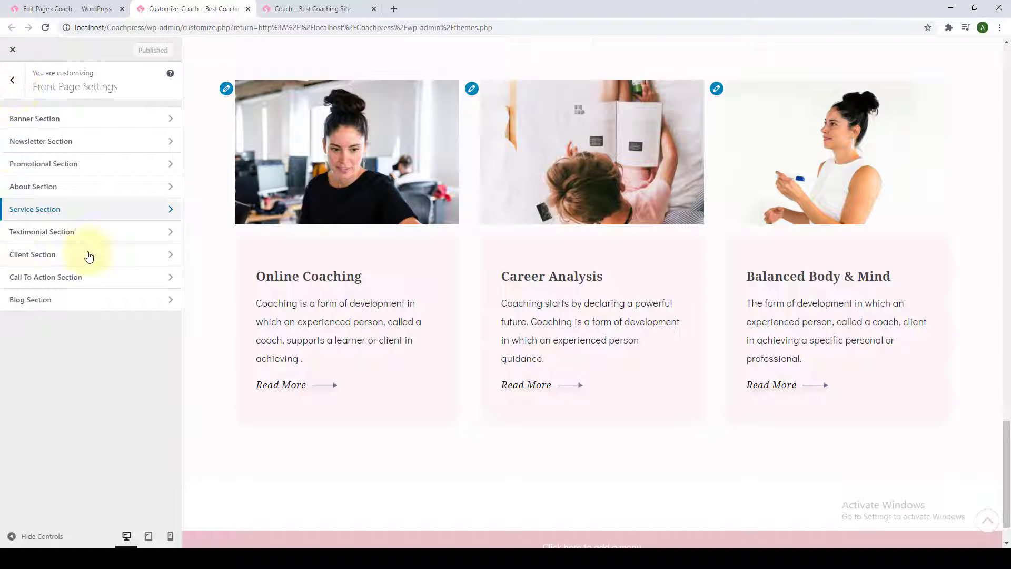
- Add a Blossom: Testimonial widget to the Testimonial Section
{"action": "left_click", "coordinate": [103, 240]}
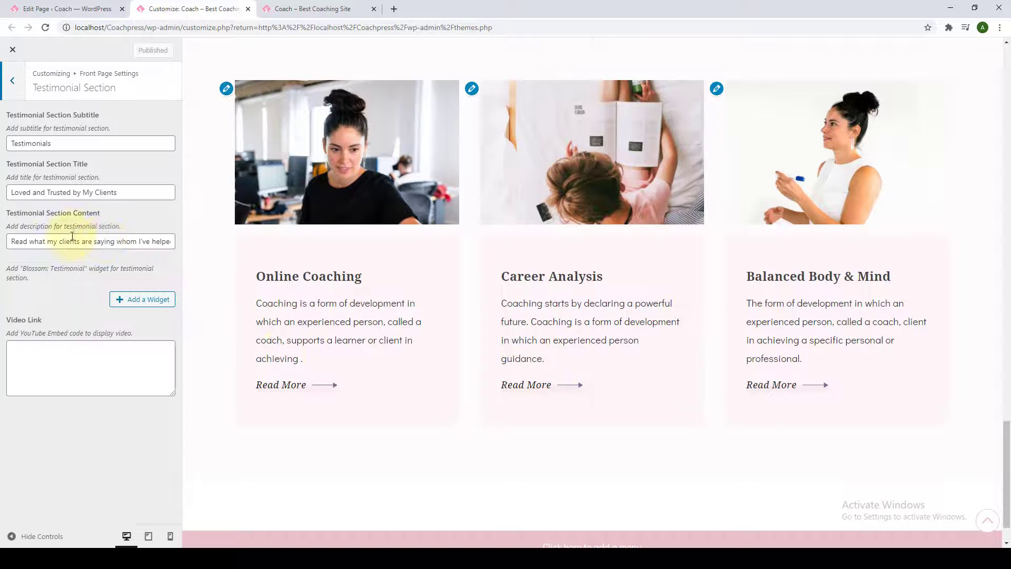
{"action": "scroll", "coordinate": [525, 374], "scroll_direction": "down", "scroll_amount": 2}
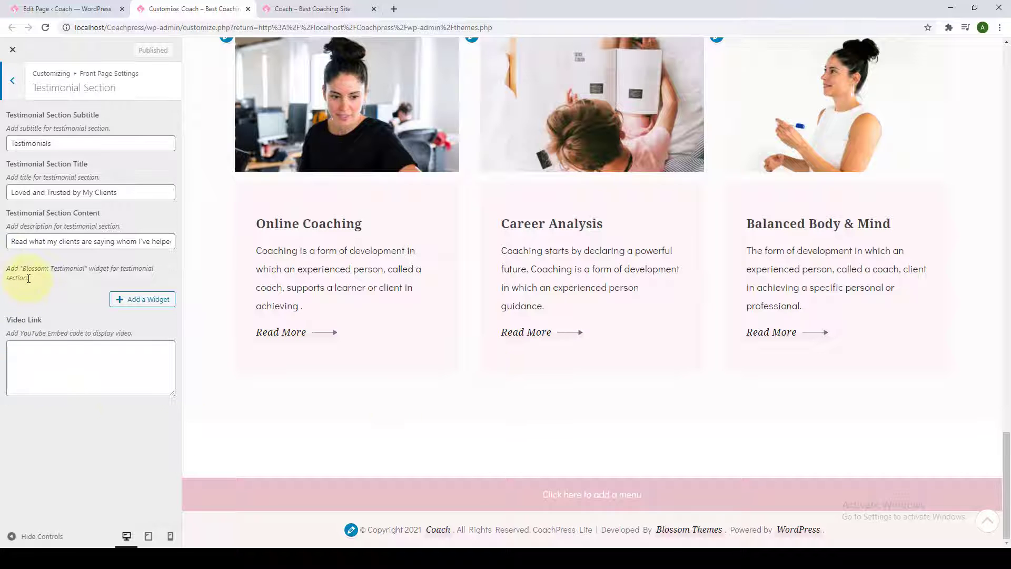
{"action": "left_click", "coordinate": [121, 300]}
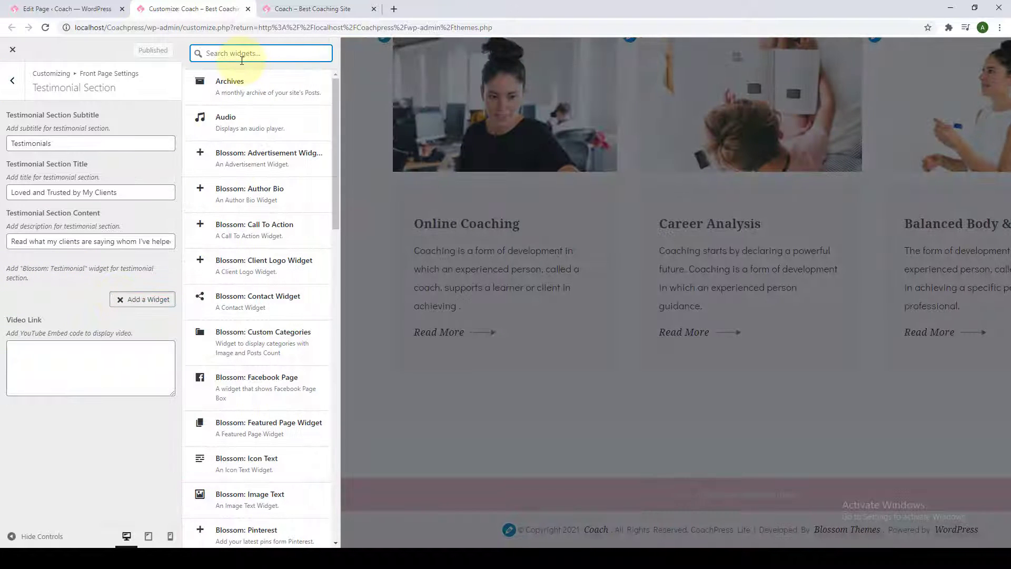
{"action": "type", "text": "testimonial"}
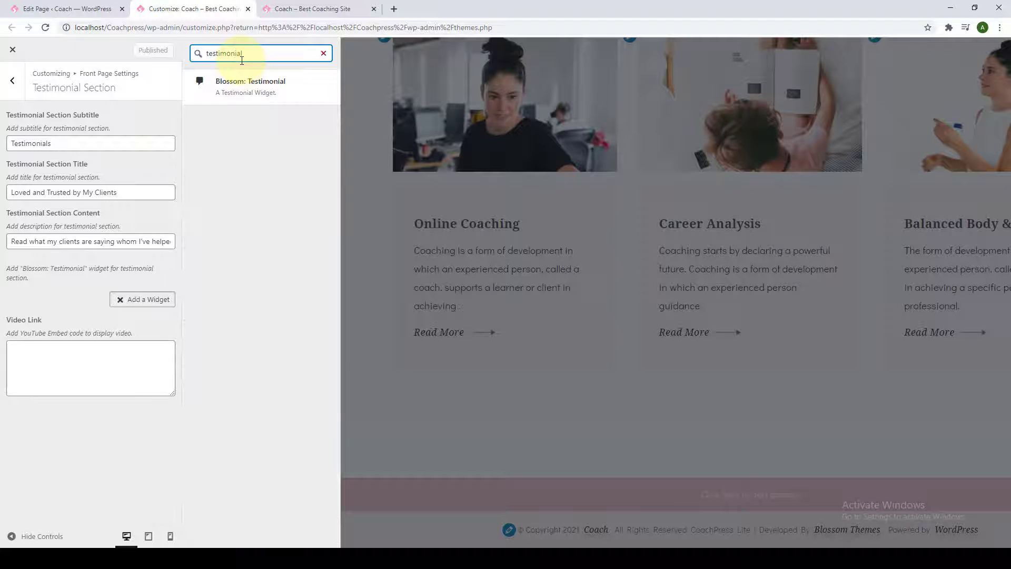
{"action": "left_click", "coordinate": [278, 86]}
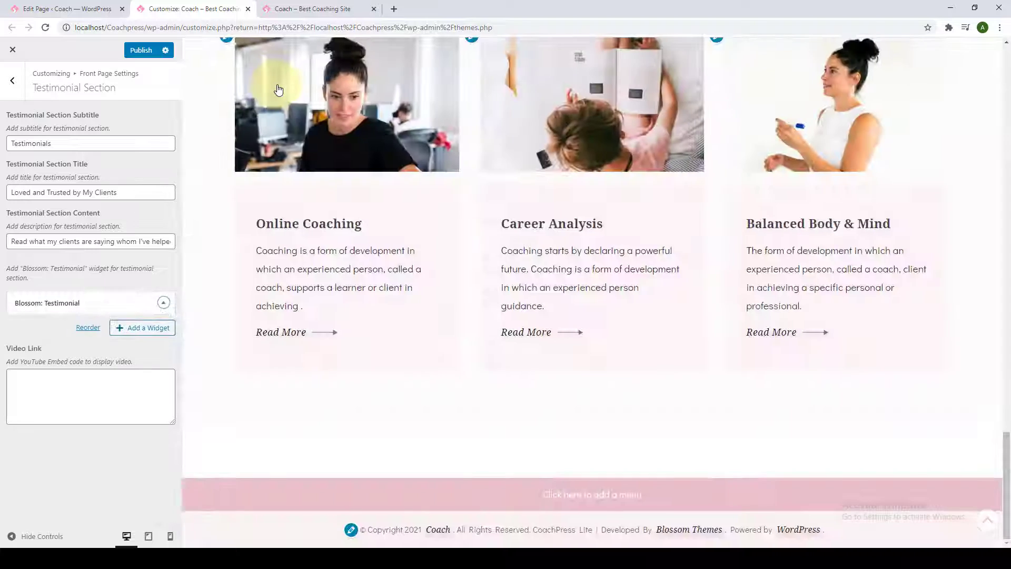
{"action": "scroll", "coordinate": [384, 354], "scroll_direction": "down", "scroll_amount": 2}
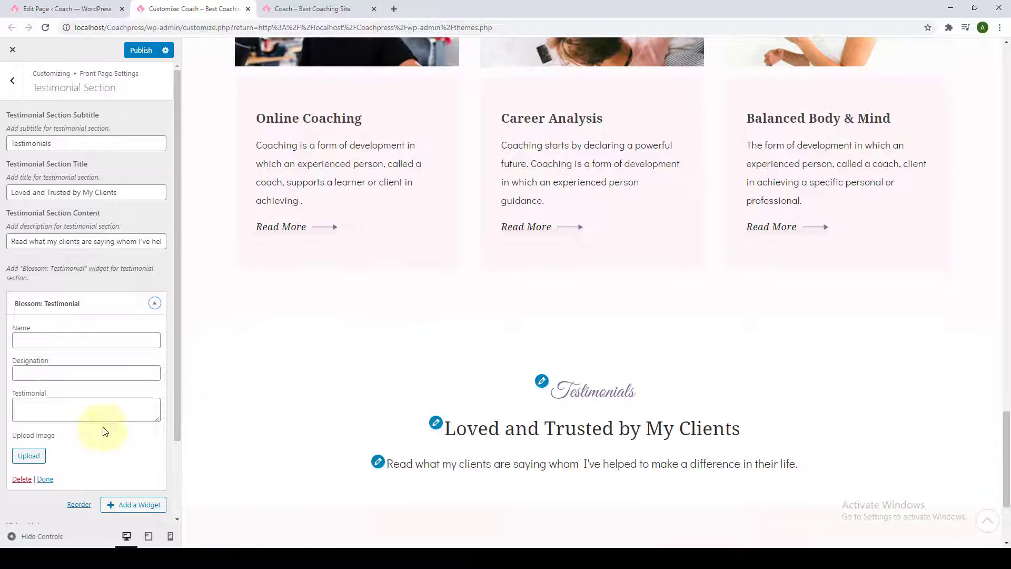
{"action": "scroll", "coordinate": [105, 421], "scroll_direction": "down", "scroll_amount": 2}
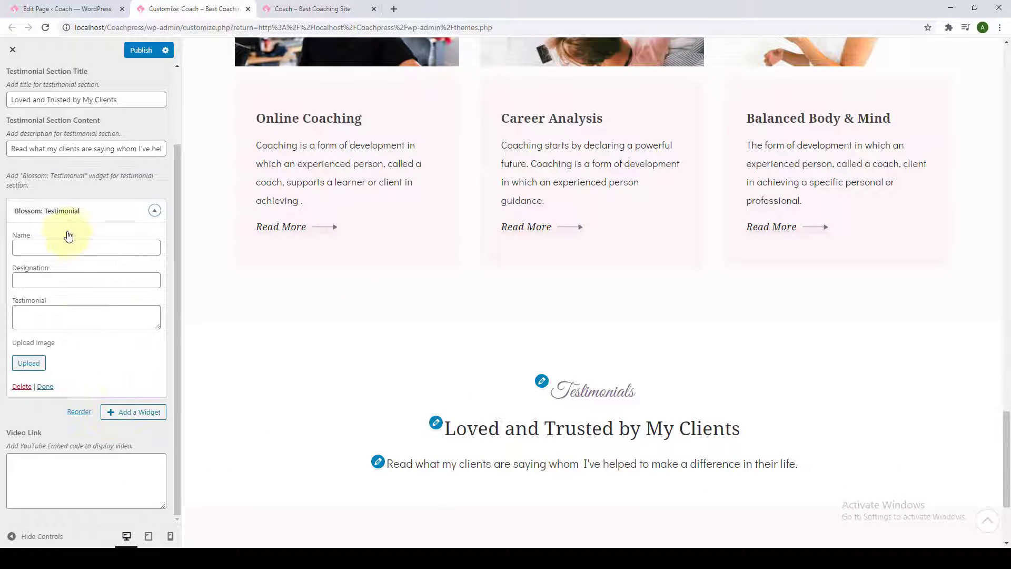
- Paste in the client's name, CEO job title and testimonial quote
{"action": "left_click", "coordinate": [50, 248]}
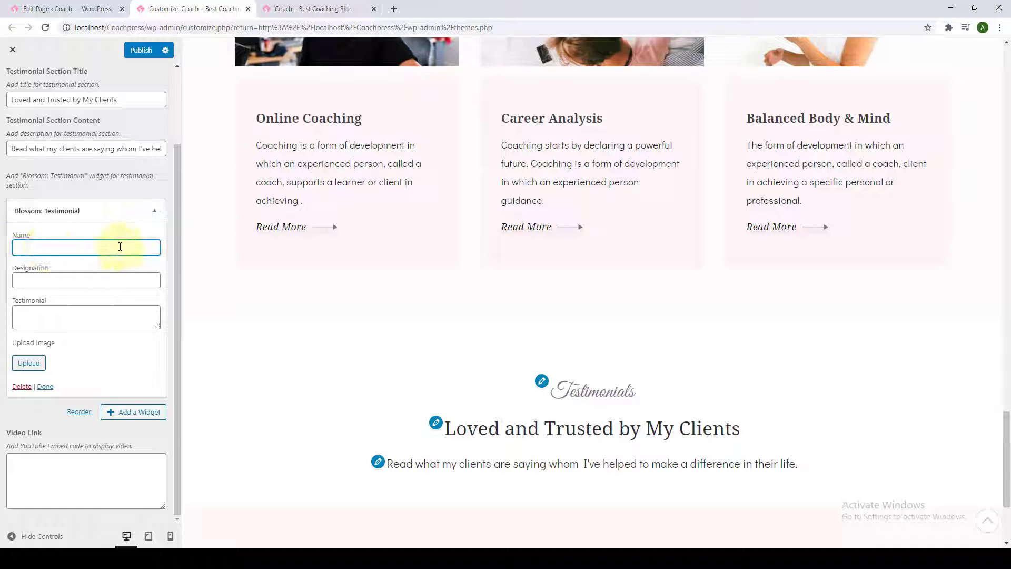
{"action": "left_click", "coordinate": [55, 280]}
{"action": "left_click", "coordinate": [79, 316]}
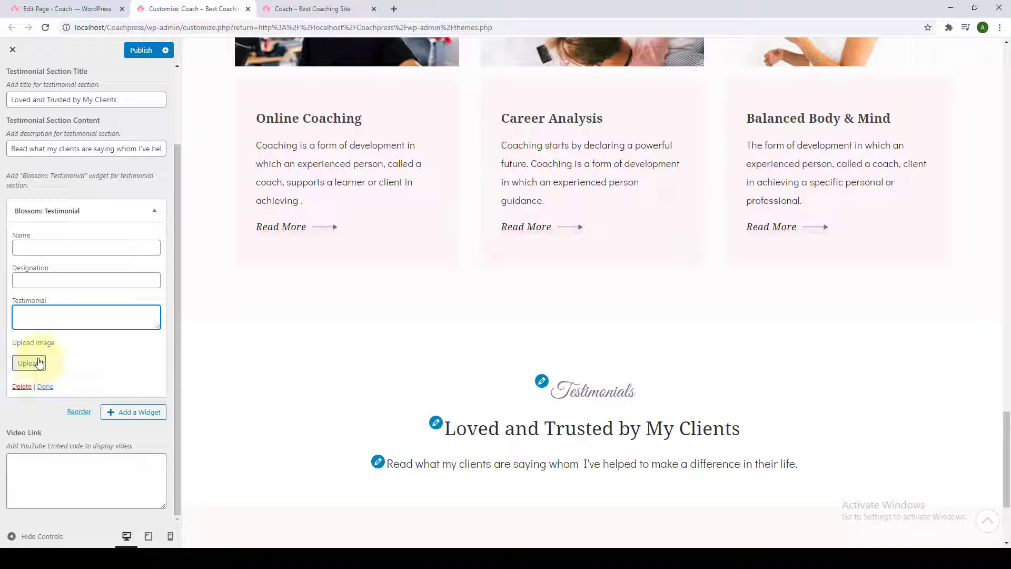
{"action": "left_click", "coordinate": [113, 247]}
{"action": "left_click", "coordinate": [103, 280]}
{"action": "type", "text": "CEO, VegFest London"}
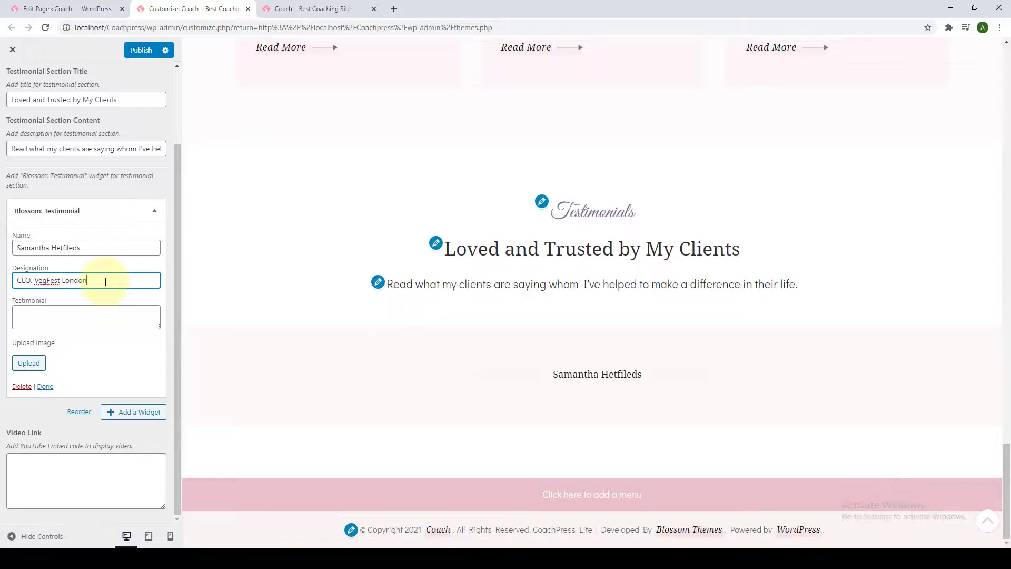
{"action": "left_click", "coordinate": [100, 315]}
{"action": "type", "text": "Meeting Henry has definitely been a game changer for me. Her perspective on things is so clear and she's so knowledgeable."}
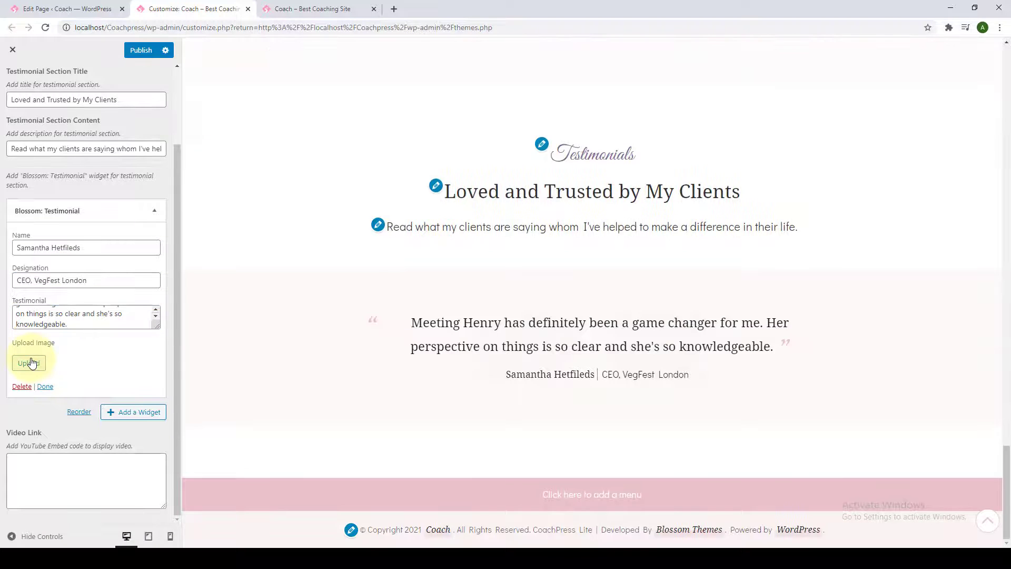
- Set the round portrait image as the testimonial photo
{"action": "left_click", "coordinate": [29, 363]}
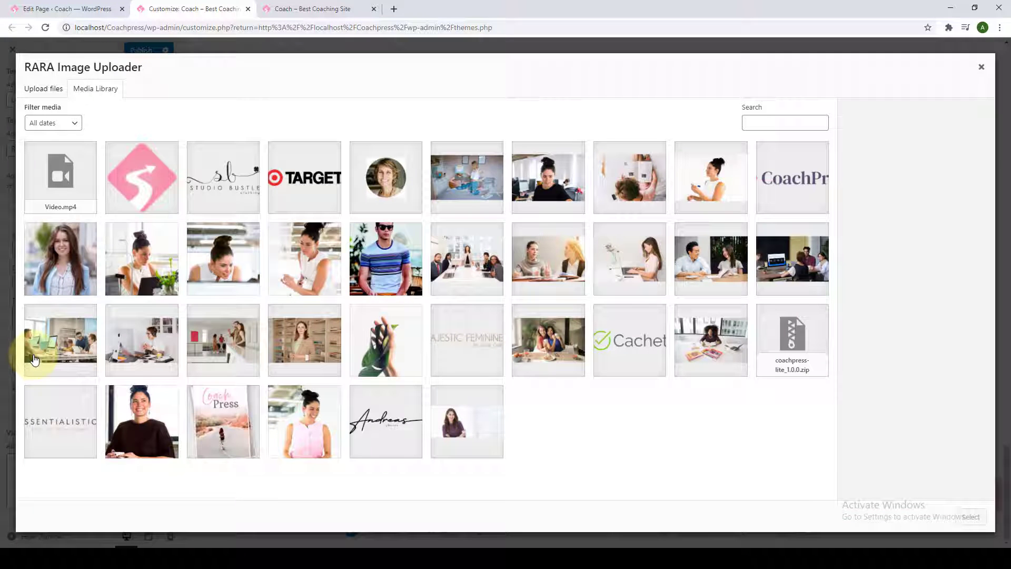
{"action": "left_click", "coordinate": [382, 177]}
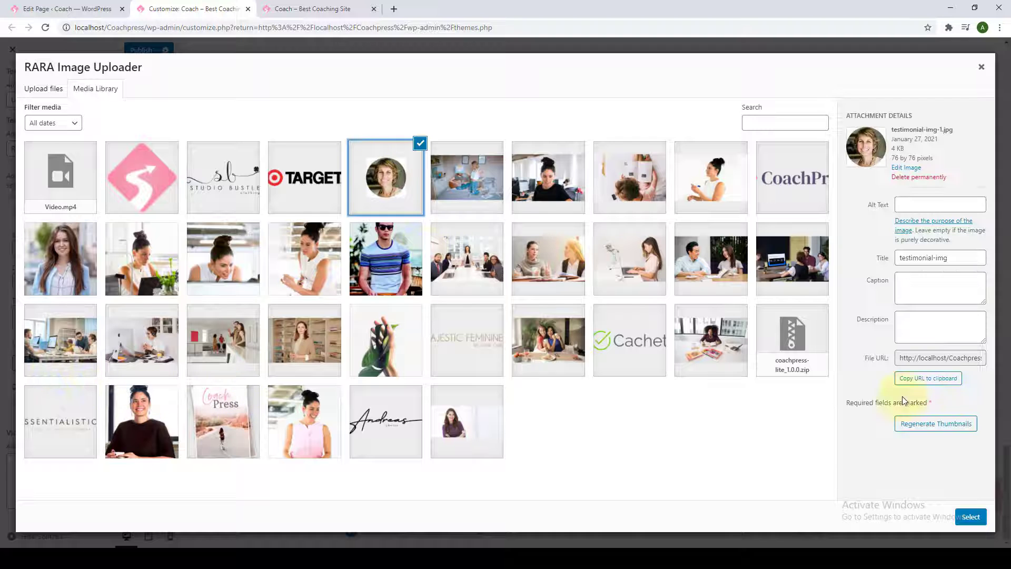
{"action": "left_click", "coordinate": [971, 516]}
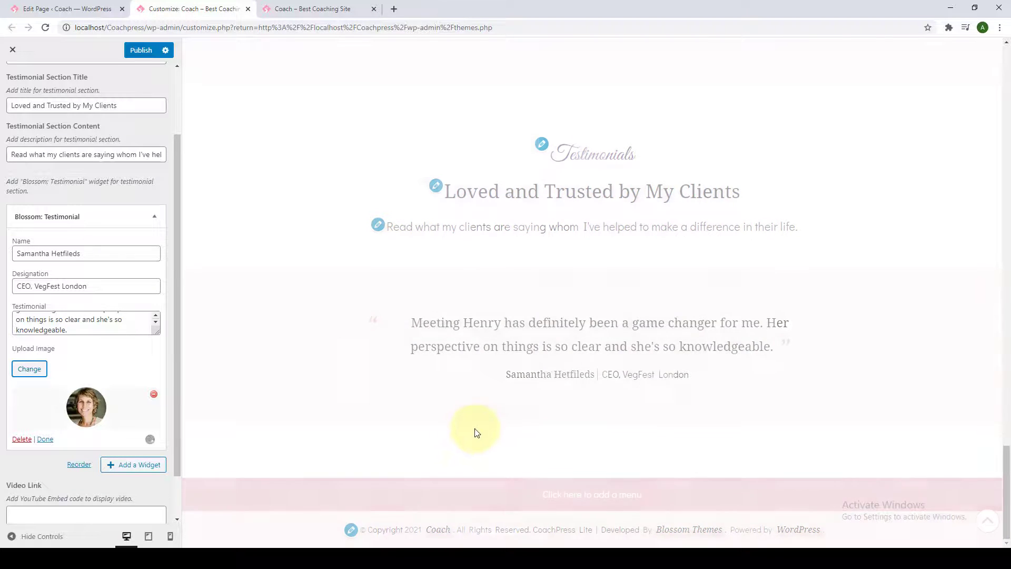
{"action": "scroll", "coordinate": [469, 429], "scroll_direction": "down", "scroll_amount": 1}
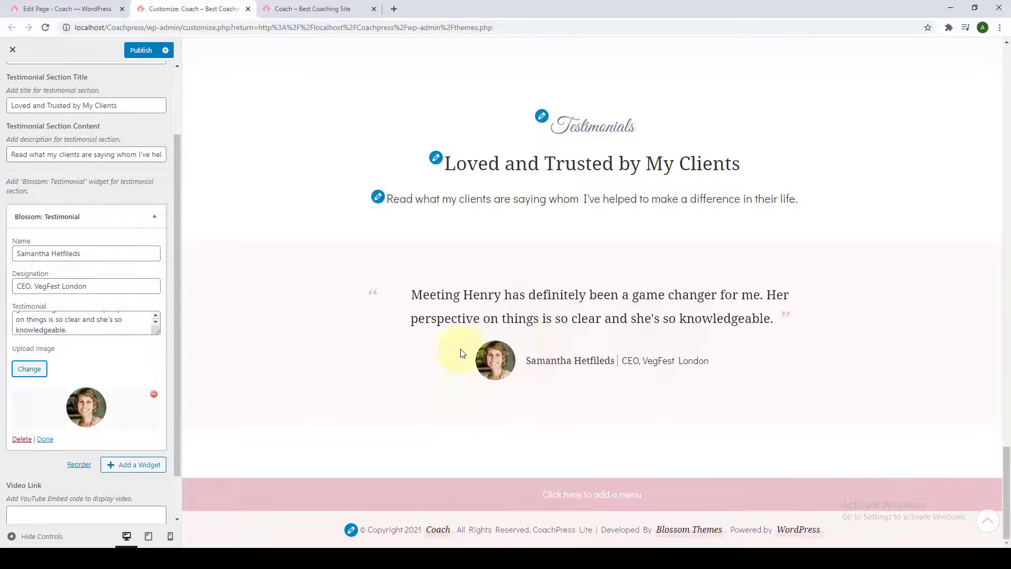
- Add a second Blossom: Testimonial with the client's name, 'CEO, VegFest ABC' designation, quote and photo
{"action": "left_click", "coordinate": [135, 412]}
{"action": "type", "text": "test"}
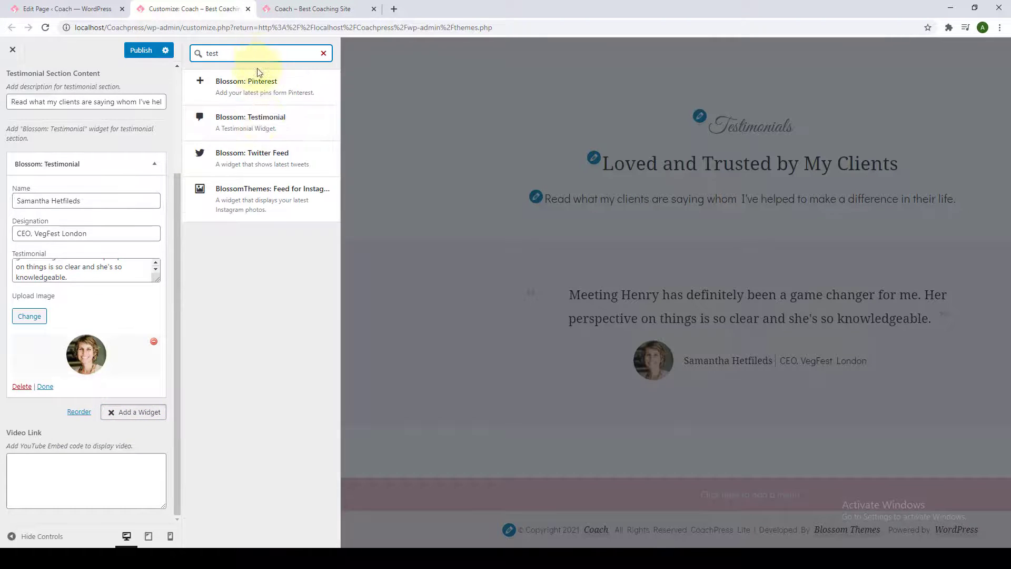
{"action": "left_click", "coordinate": [253, 79]}
{"action": "left_click", "coordinate": [86, 280]}
{"action": "type", "text": "CEO, VegFest ABC"}
{"action": "left_click", "coordinate": [101, 318]}
{"action": "type", "text": "Meeting Henry has definitely been a game changer for me. Her perspective on things is so clear and she's so knowledgeable."}
{"action": "left_click", "coordinate": [29, 363]}
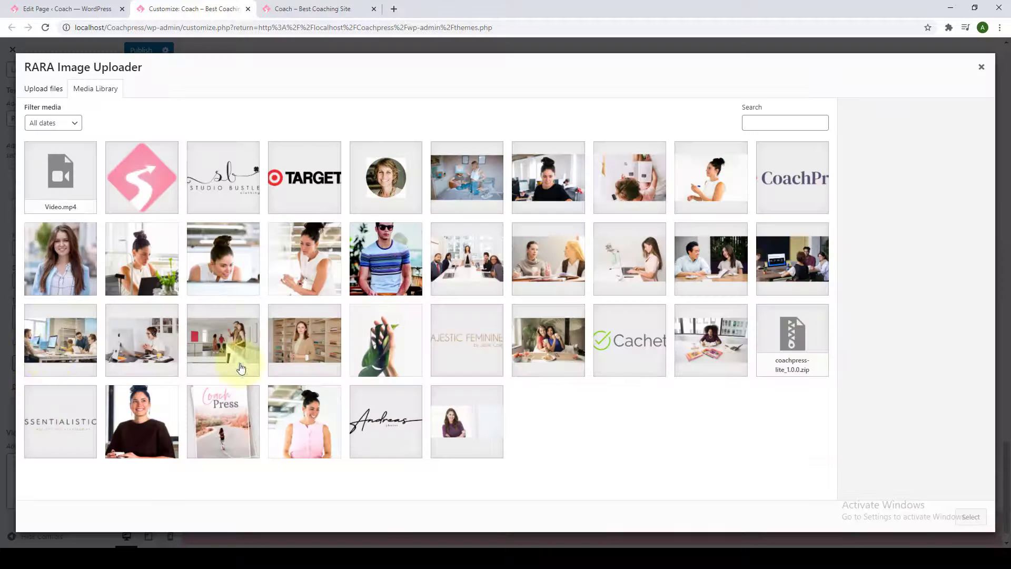
{"action": "left_click", "coordinate": [237, 355]}
{"action": "left_click", "coordinate": [972, 516]}
{"action": "left_click", "coordinate": [46, 453]}
- Add a third testimonial with the client's name, 'CEO, VegFest London', a short quote and striped-shirt photo
{"action": "left_click", "coordinate": [144, 359]}
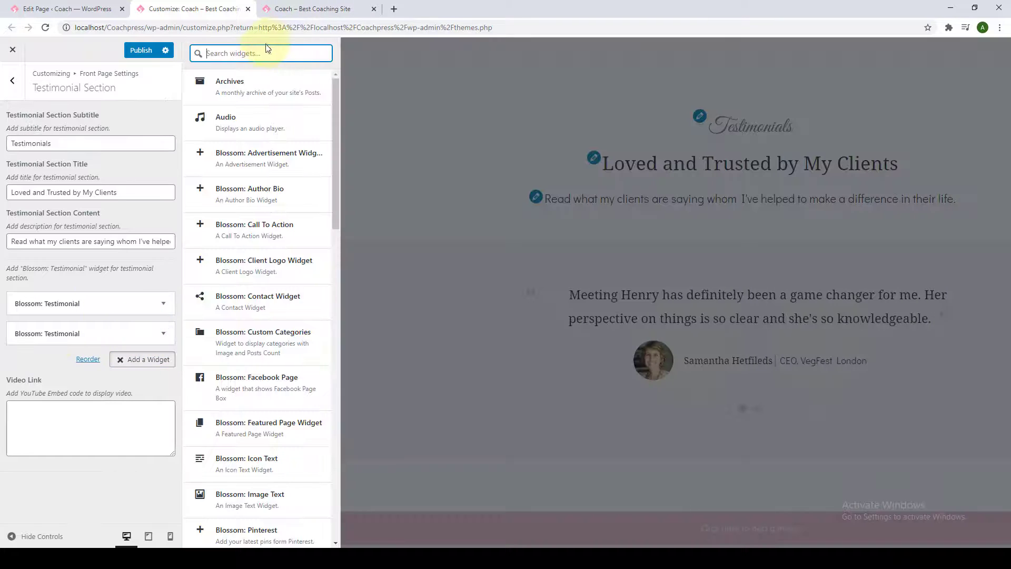
{"action": "left_click", "coordinate": [252, 78]}
{"action": "left_click", "coordinate": [86, 262]}
{"action": "left_click", "coordinate": [86, 279]}
{"action": "type", "text": "CEO, VegFest London"}
{"action": "left_click", "coordinate": [87, 316]}
{"action": "type", "text": "Her perspective on things is so clear and she's so knowledgeable."}
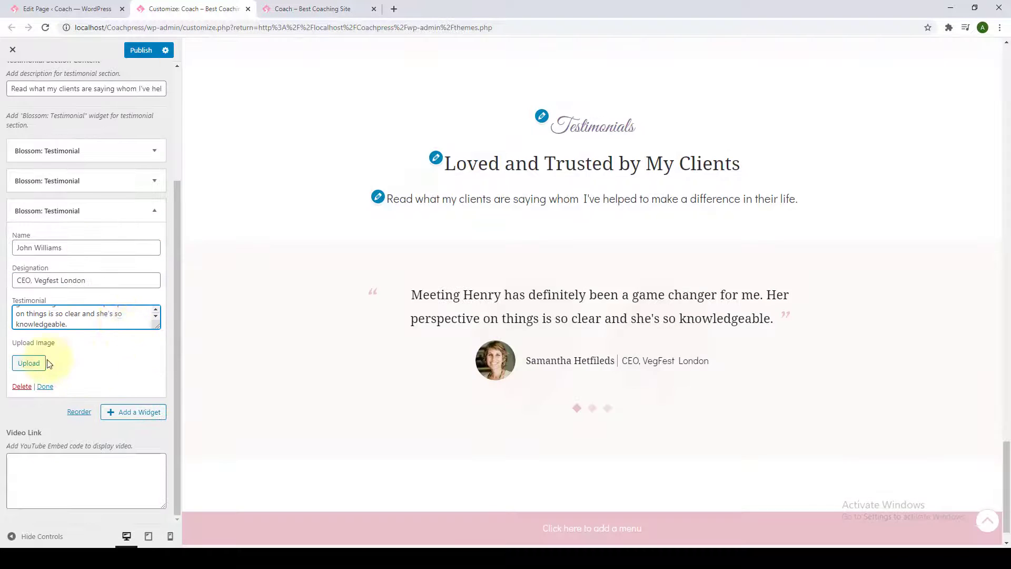
{"action": "left_click", "coordinate": [32, 361]}
{"action": "left_click", "coordinate": [386, 258]}
{"action": "left_click", "coordinate": [970, 516]}
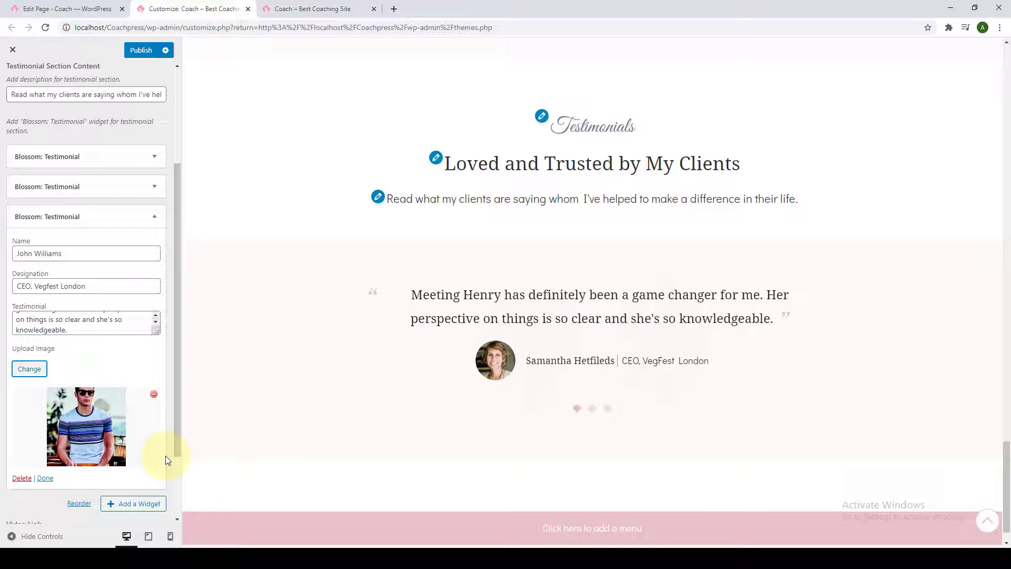
- Preview the second and third testimonial slides and finish editing the third one
{"action": "left_click", "coordinate": [592, 410]}
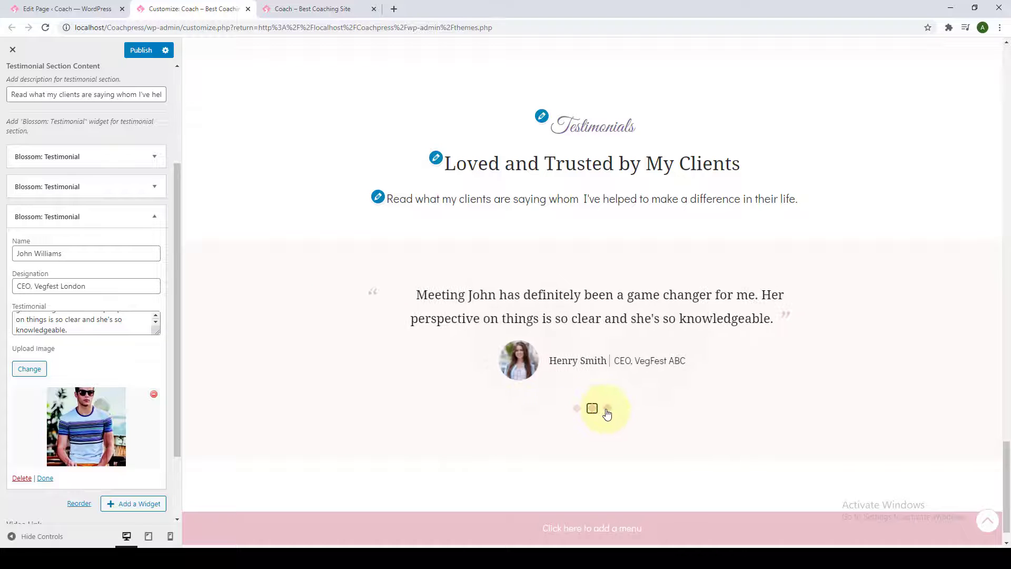
{"action": "left_click", "coordinate": [607, 409]}
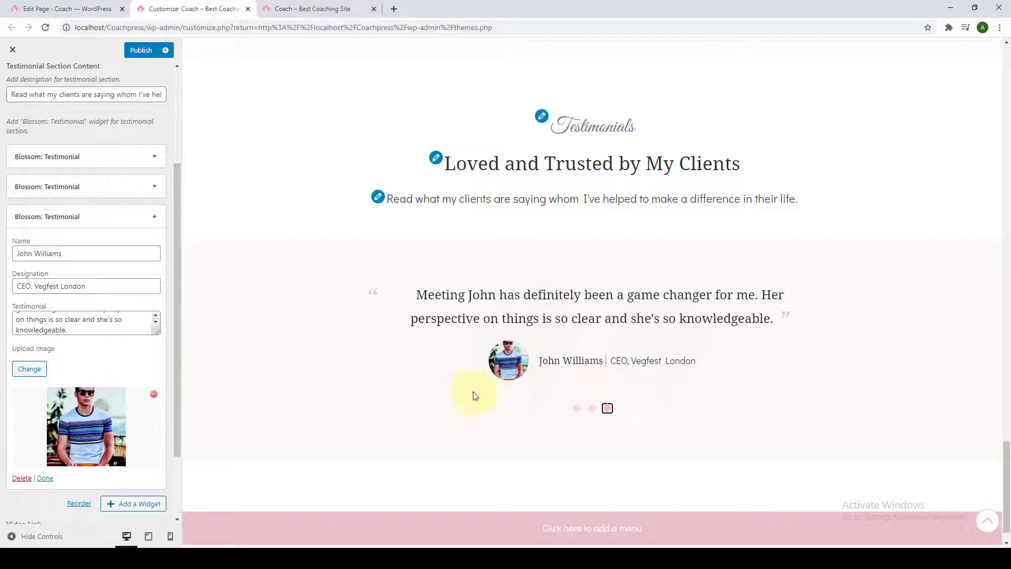
{"action": "left_click", "coordinate": [45, 477]}
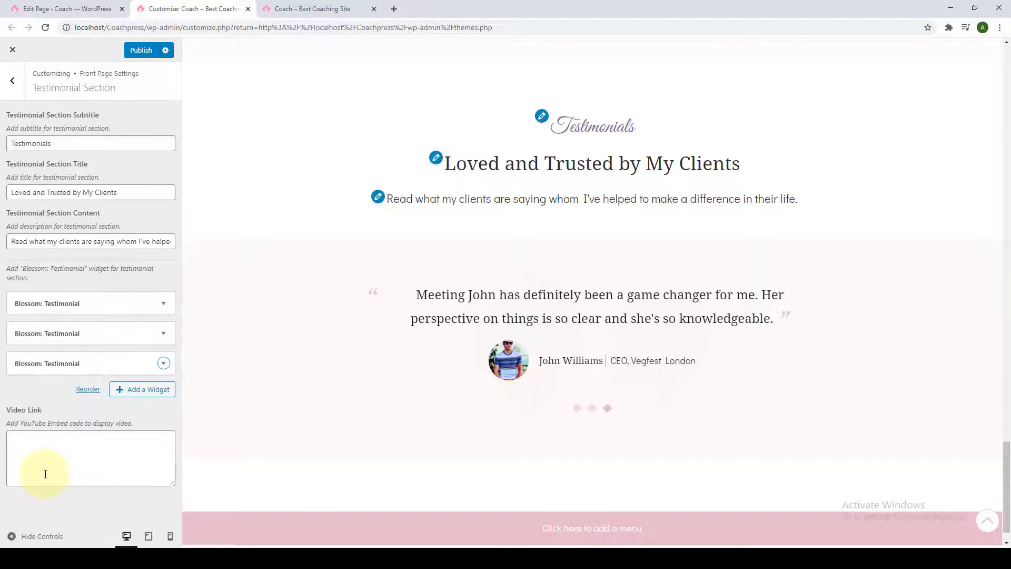
- Paste the YouTube iframe embed code into the Video Link box and publish the Testimonial Section
{"action": "left_click", "coordinate": [46, 474]}
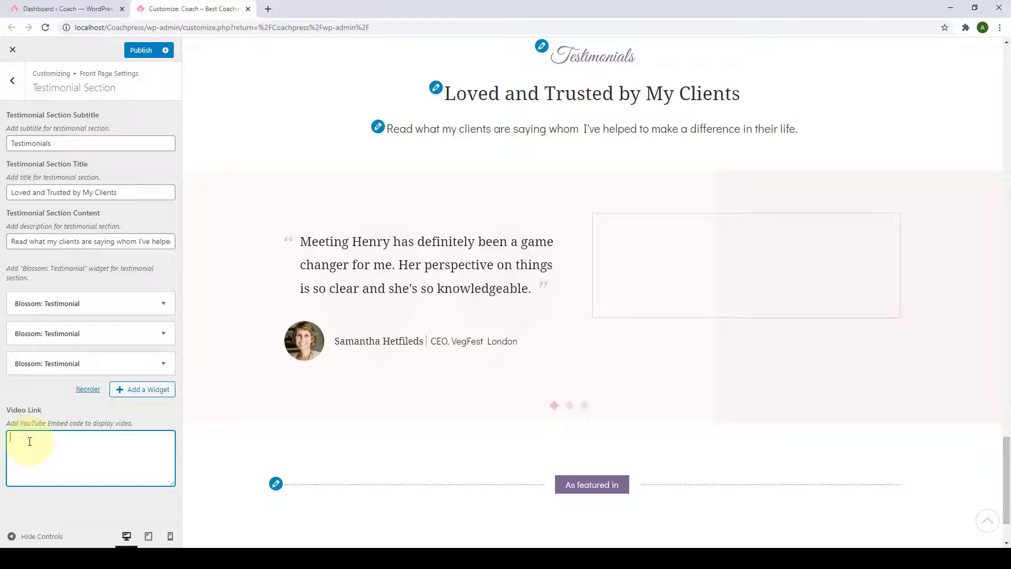
{"action": "type", "text": "<iframe width=\"560\" height=\"315\" src=\"https://www.youtube.com/embed/c8jYjIGO80A\" frameborder=\"0\" allow=\"accelerometer; autoplay; clipboard-write; encrypted-media; gyroscope; picture-in-picture\" allowfullscreen></iframe>"}
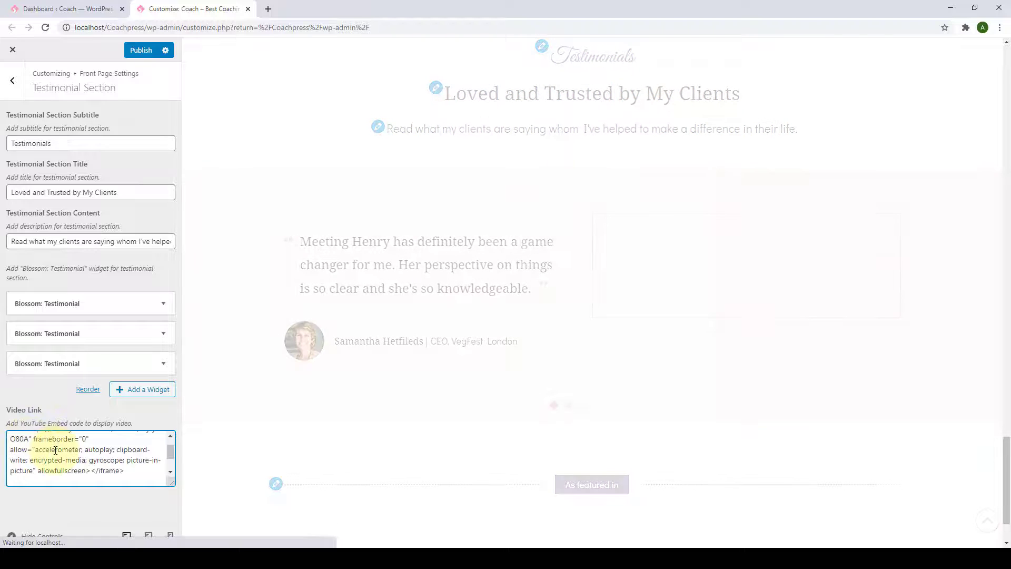
{"action": "scroll", "coordinate": [55, 451], "scroll_direction": "up", "scroll_amount": 1}
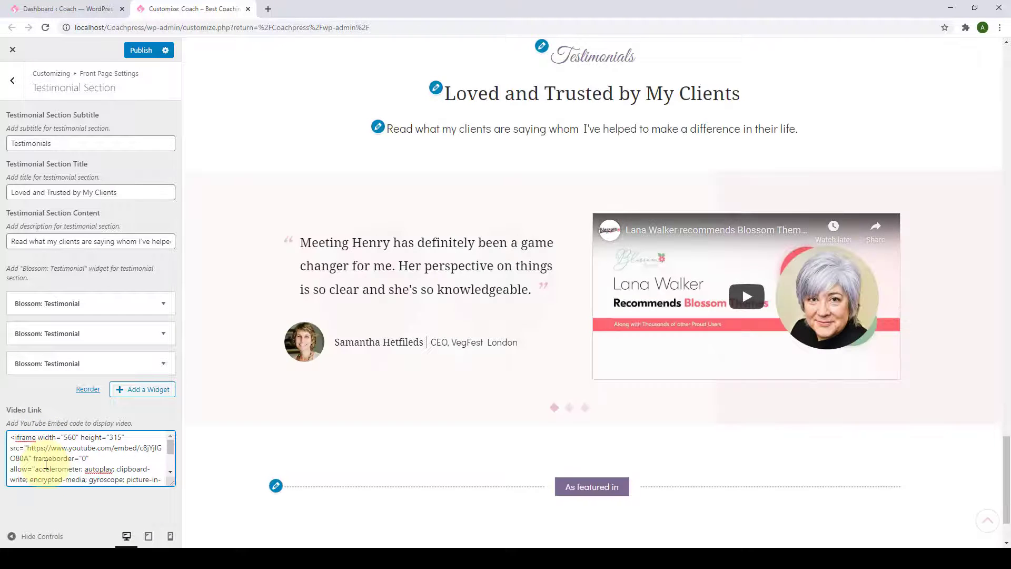
{"action": "scroll", "coordinate": [60, 457], "scroll_direction": "down", "scroll_amount": 2}
{"action": "scroll", "coordinate": [56, 458], "scroll_direction": "up", "scroll_amount": 2}
{"action": "left_click", "coordinate": [148, 53]}
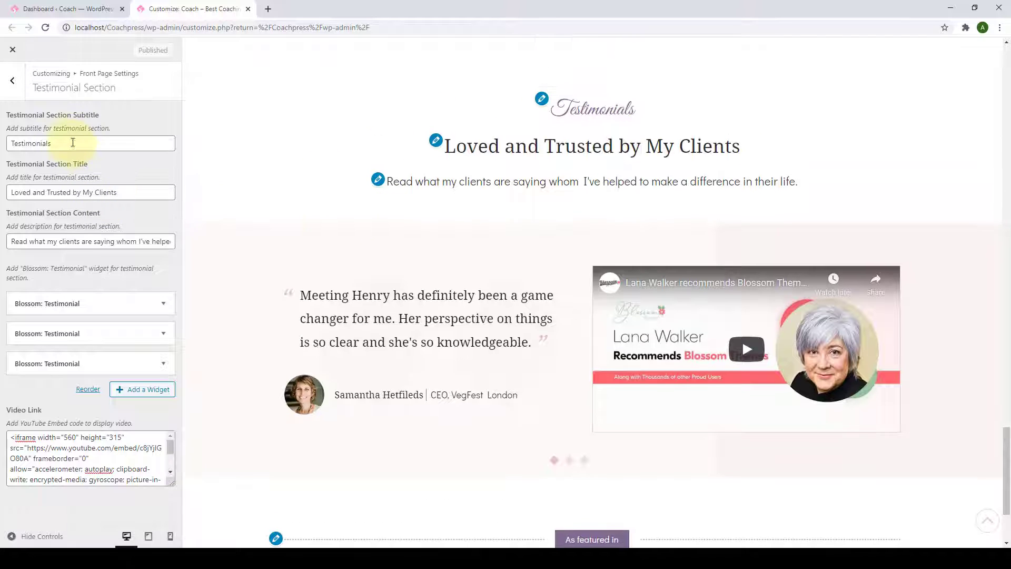
{"action": "left_click", "coordinate": [73, 143]}
- Look over the Testimonial Section title, subtitle and description unchanged, then go back to Client Section
{"action": "left_click", "coordinate": [133, 194]}
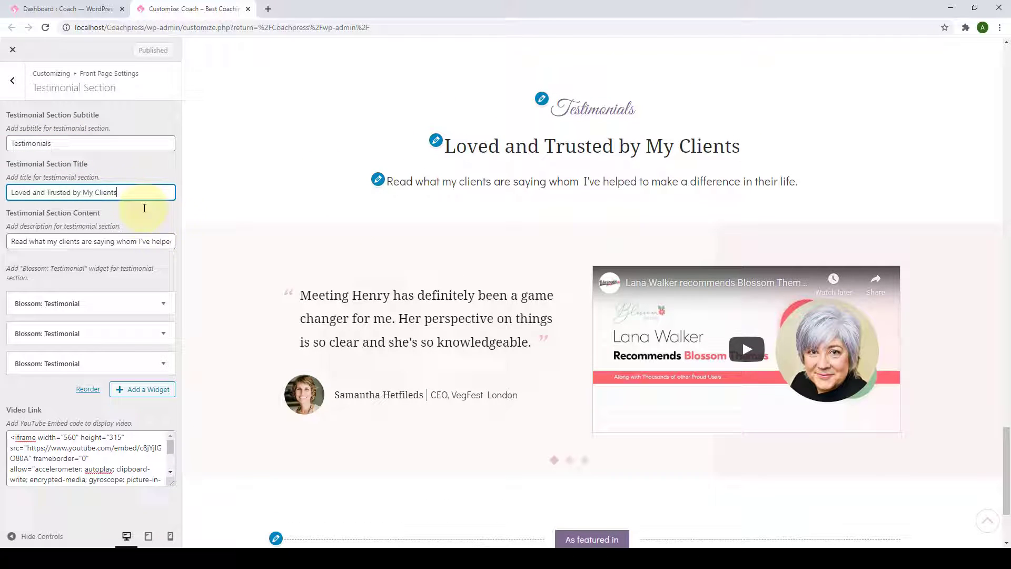
{"action": "left_click", "coordinate": [169, 243]}
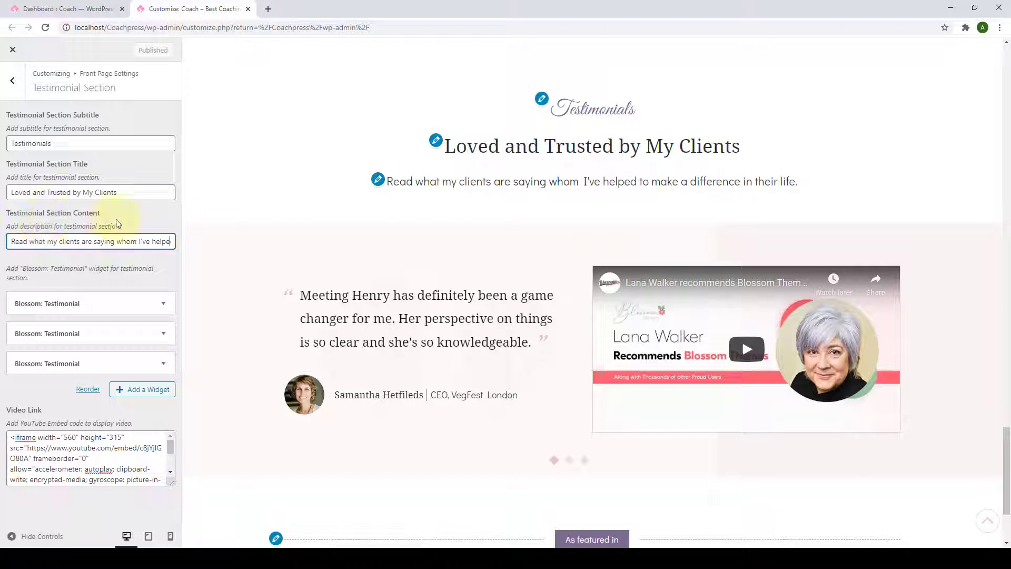
{"action": "left_click", "coordinate": [92, 136]}
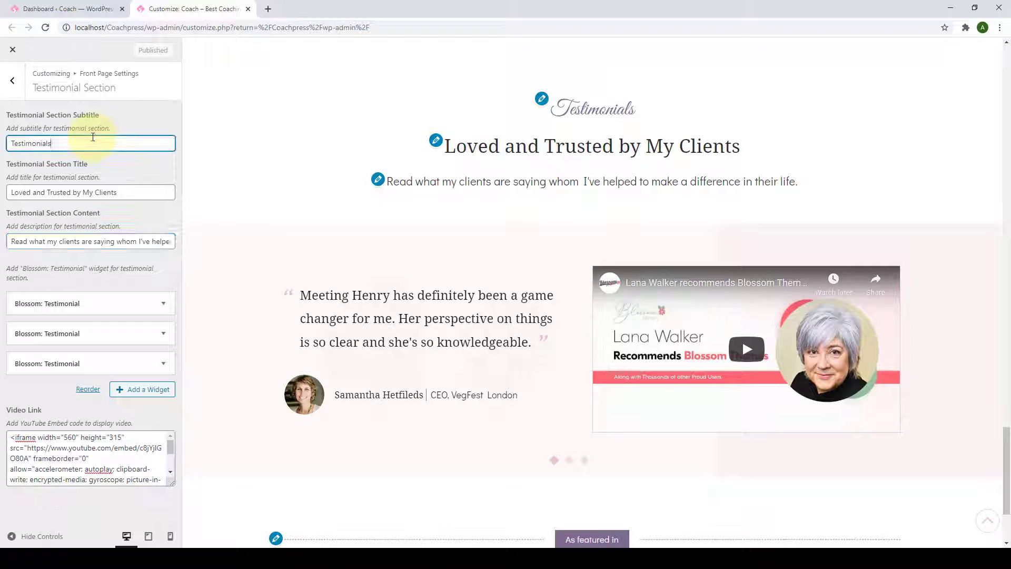
{"action": "left_click", "coordinate": [131, 190]}
{"action": "left_click", "coordinate": [166, 246]}
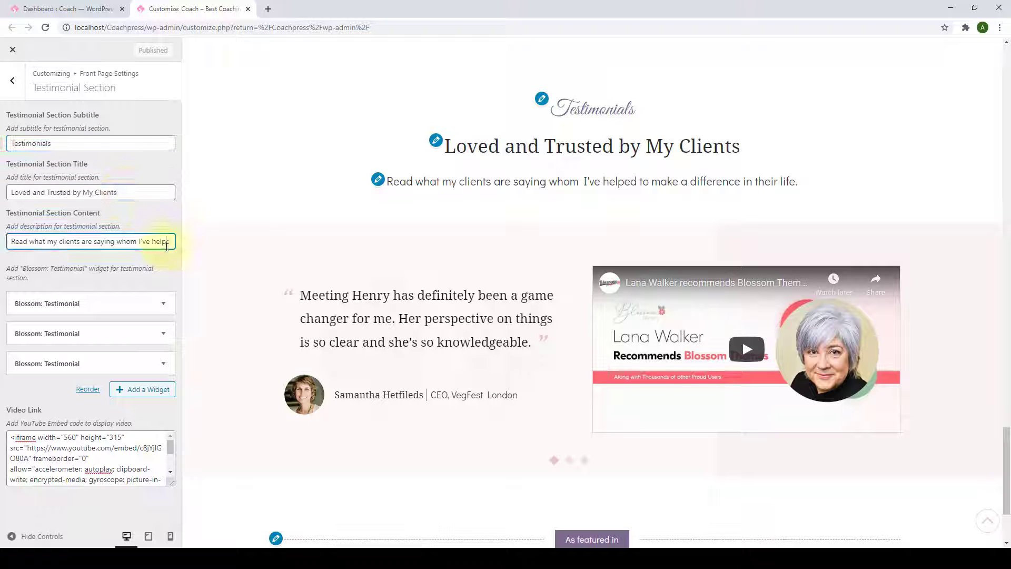
{"action": "left_click", "coordinate": [62, 143]}
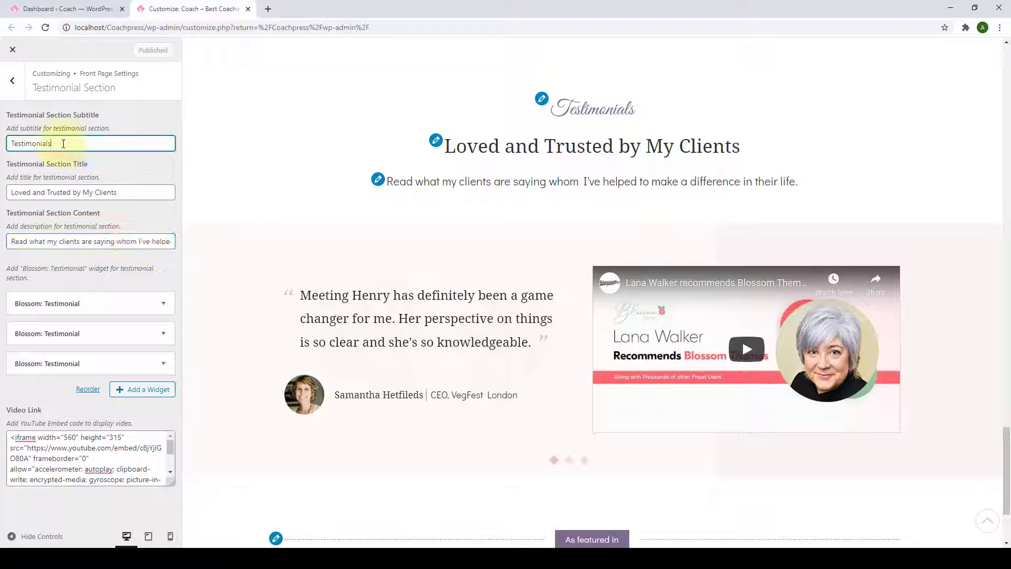
{"action": "left_click", "coordinate": [136, 196]}
{"action": "left_click", "coordinate": [12, 80]}
{"action": "left_click", "coordinate": [90, 253]}
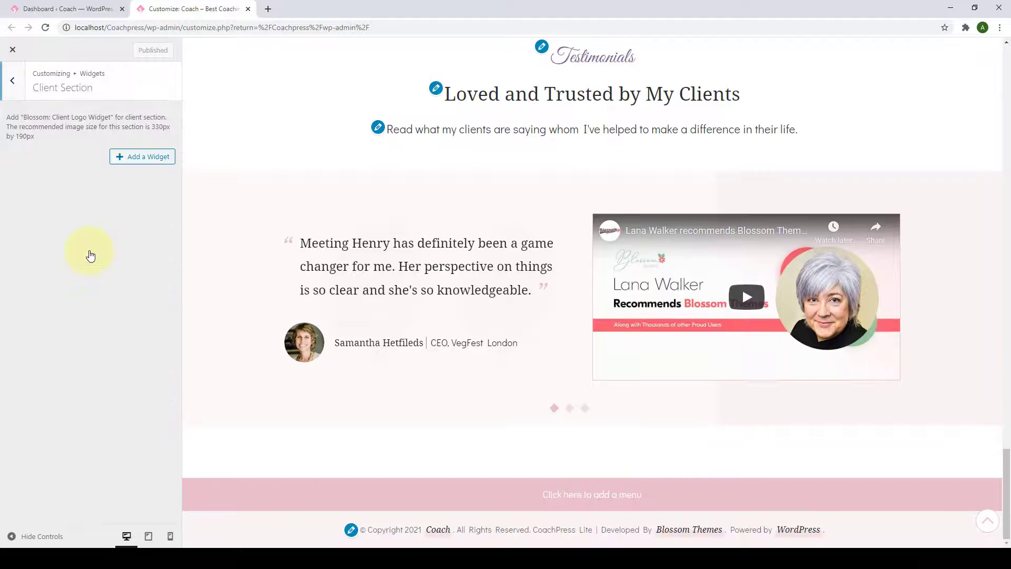
- Add a Blossom: Client Logo Widget titled 'As Featured In' with a first logo entry
{"action": "left_click", "coordinate": [119, 158]}
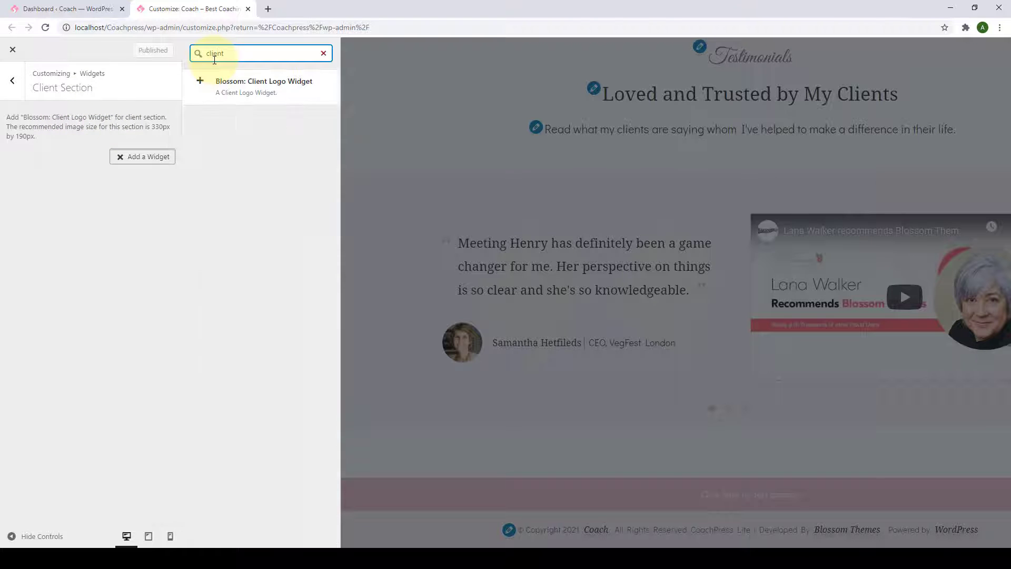
{"action": "left_click", "coordinate": [219, 83]}
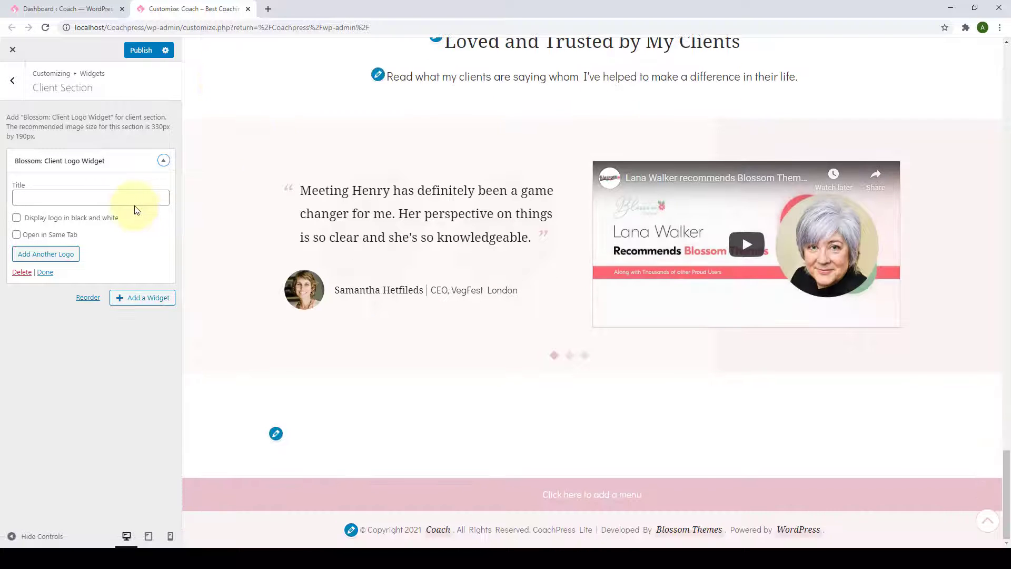
{"action": "left_click", "coordinate": [126, 199]}
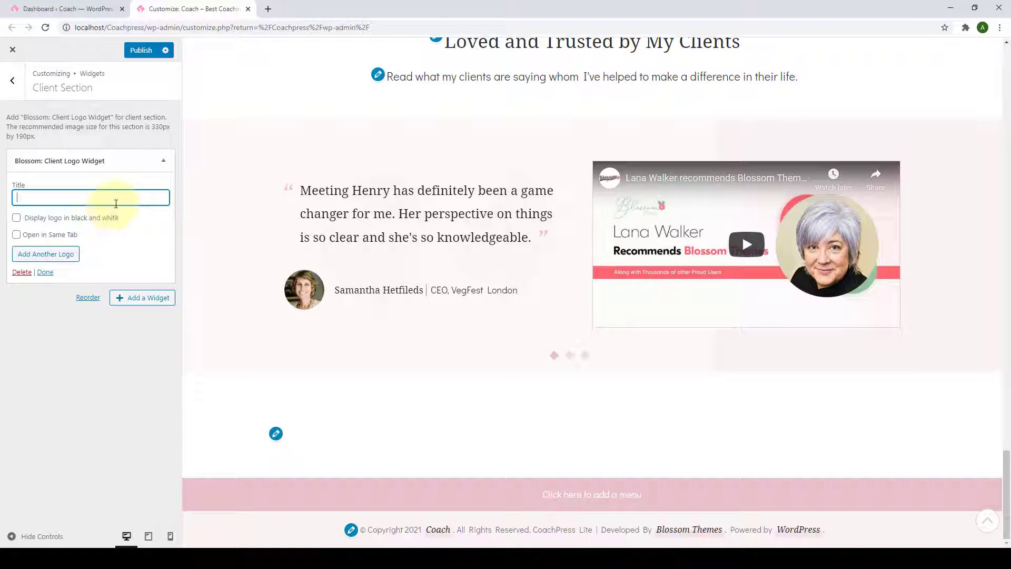
{"action": "type", "text": "As Feature"}
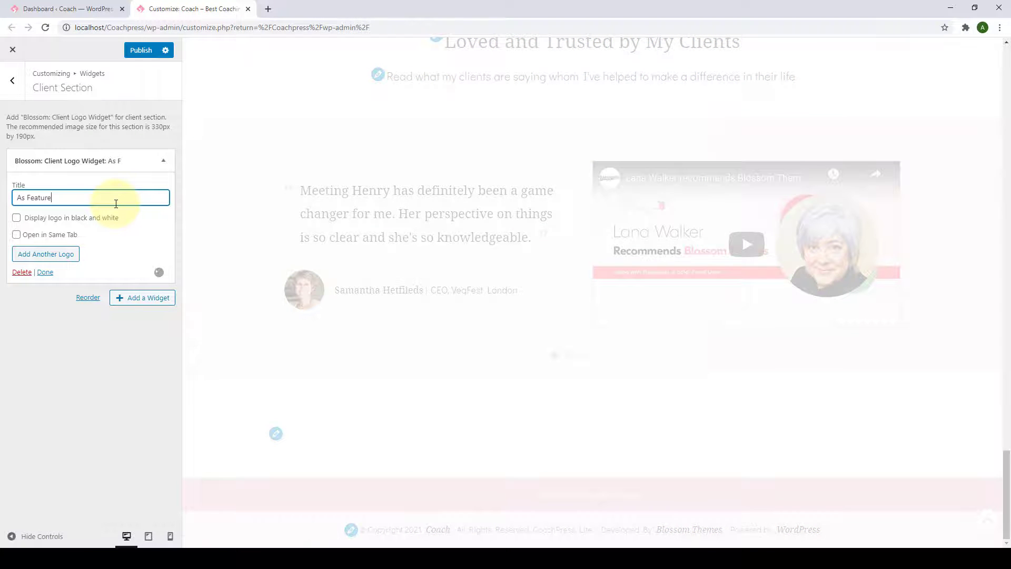
{"action": "type", "text": "d In"}
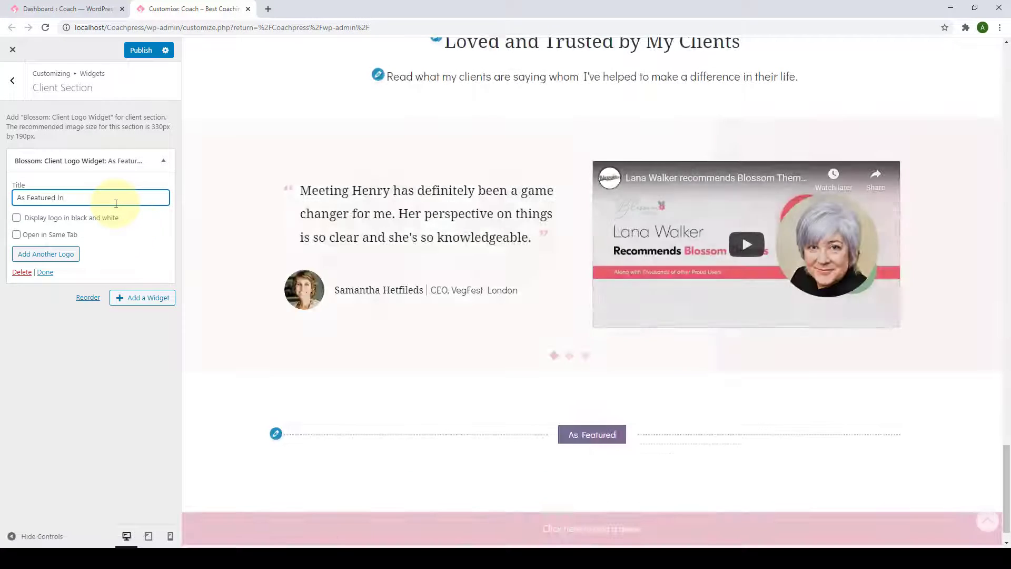
{"action": "left_click", "coordinate": [68, 255]}
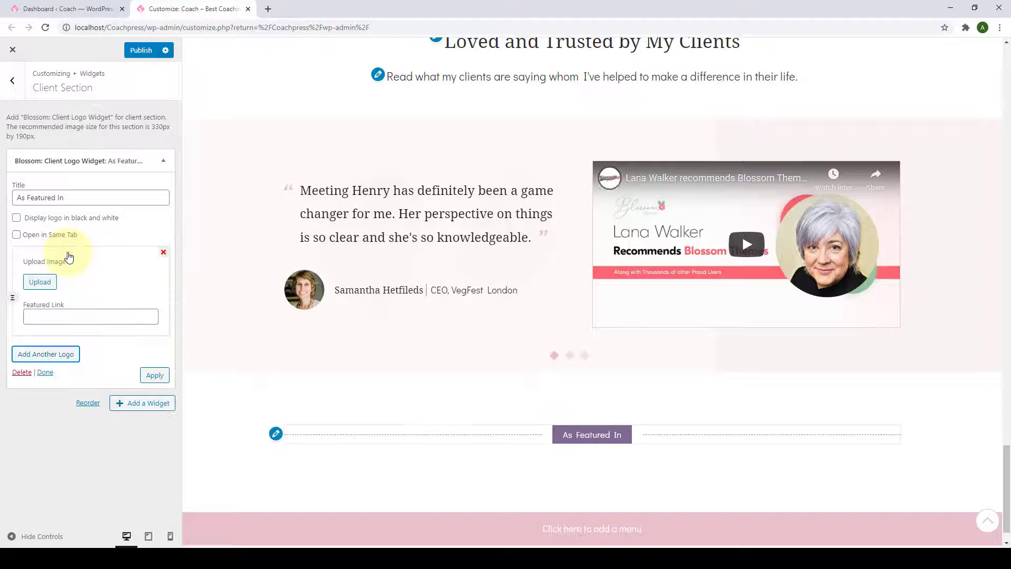
- Give the first logo the studio-bustle image and a pasted featured link
{"action": "left_click", "coordinate": [40, 283]}
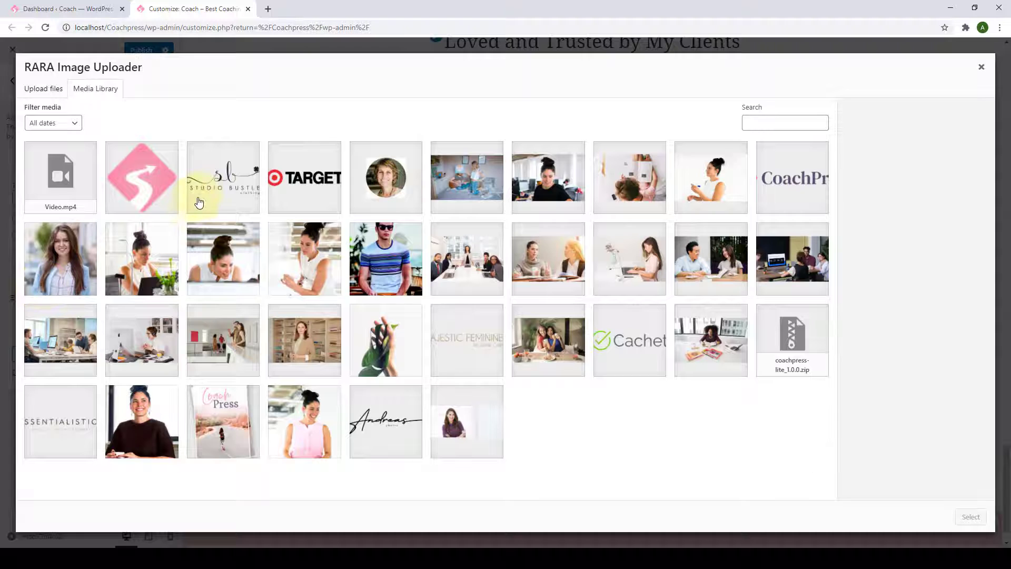
{"action": "left_click", "coordinate": [203, 199]}
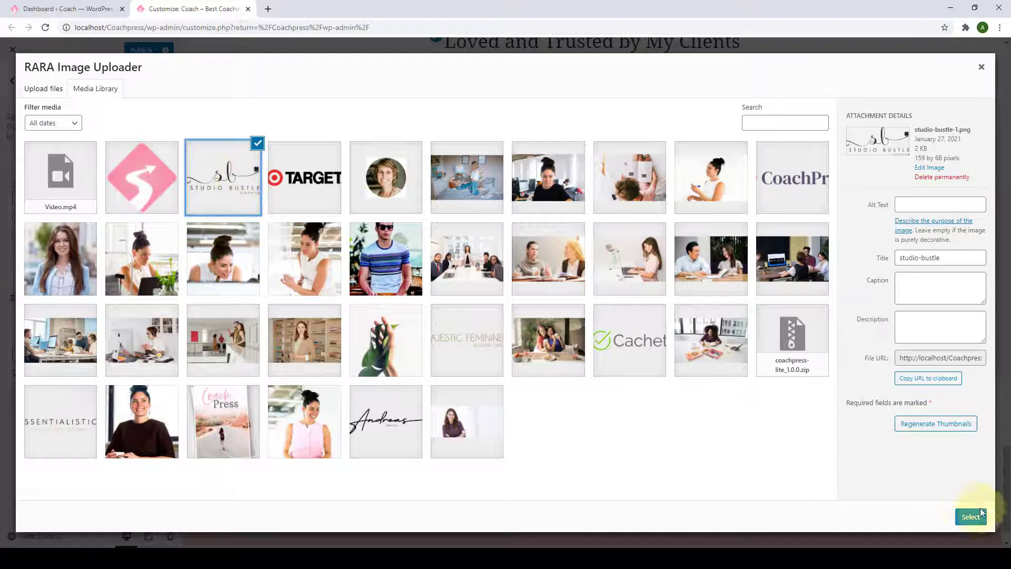
{"action": "left_click", "coordinate": [980, 510]}
{"action": "left_click", "coordinate": [84, 387]}
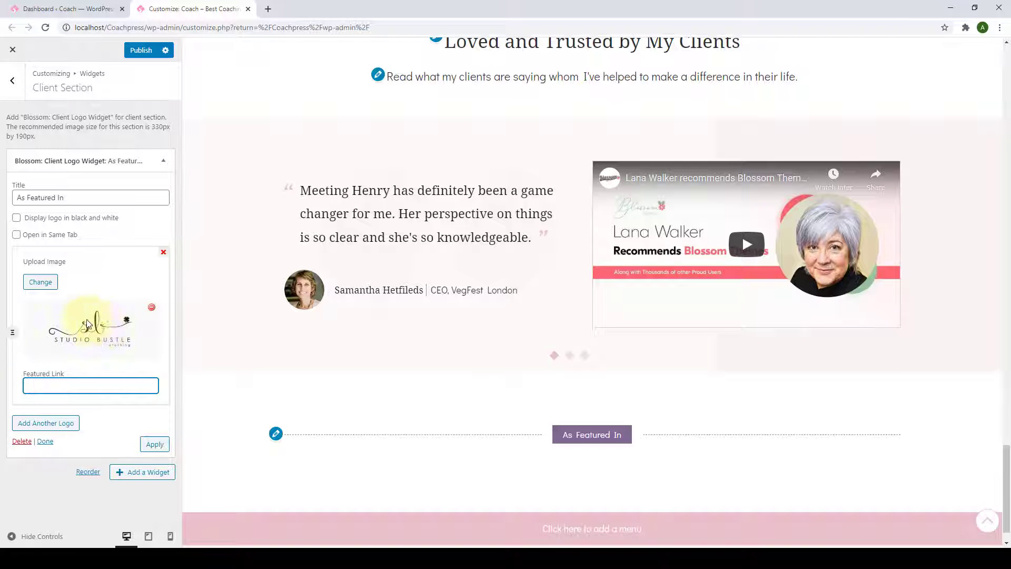
{"action": "key", "text": "ctrl+v"}
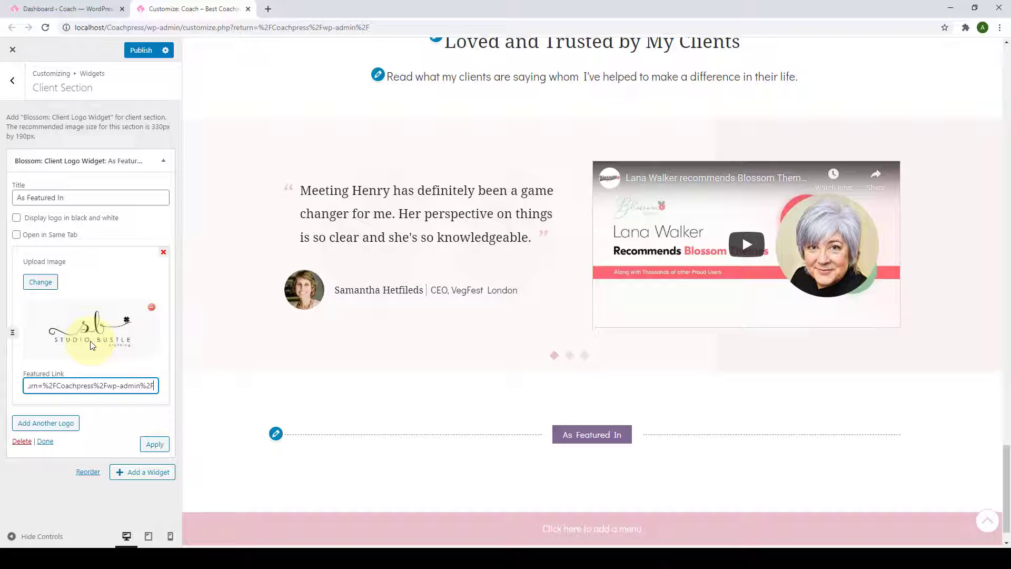
{"action": "triple_click", "coordinate": [100, 387]}
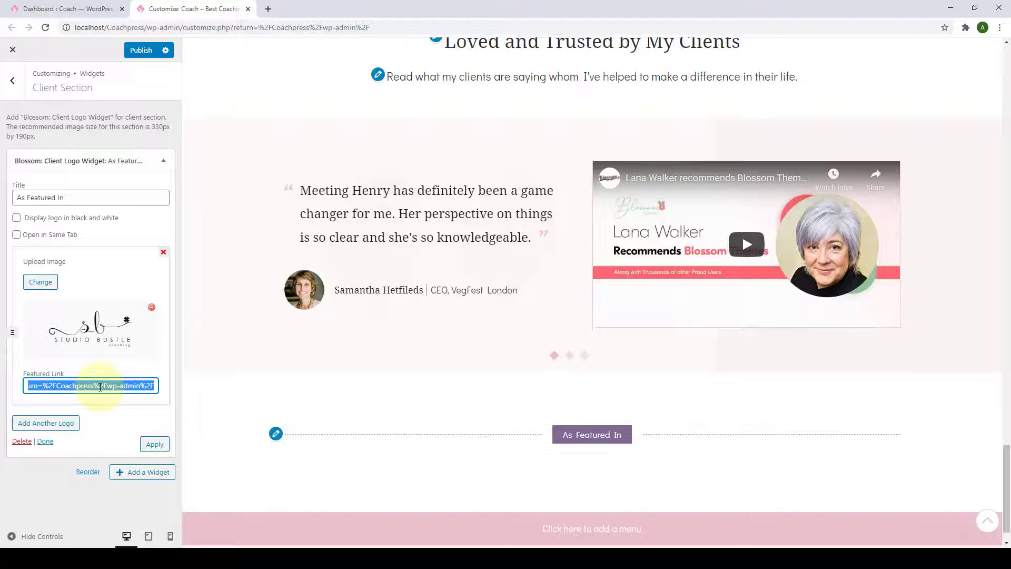
- Add logo entries with the TARGET, Majestic Feminine and Cachet images from the media library
{"action": "left_click", "coordinate": [45, 423]}
{"action": "left_click", "coordinate": [40, 379]}
{"action": "left_click", "coordinate": [304, 176]}
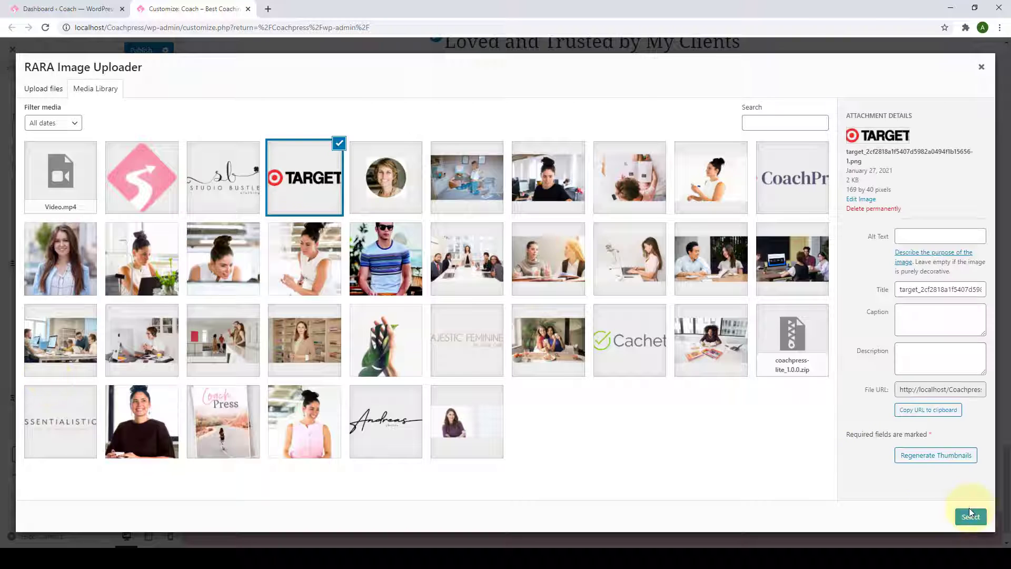
{"action": "left_click", "coordinate": [968, 516]}
{"action": "left_click", "coordinate": [46, 505]}
{"action": "left_click", "coordinate": [39, 420]}
{"action": "left_click", "coordinate": [63, 478]}
{"action": "left_click", "coordinate": [970, 516]}
{"action": "left_click", "coordinate": [48, 453]}
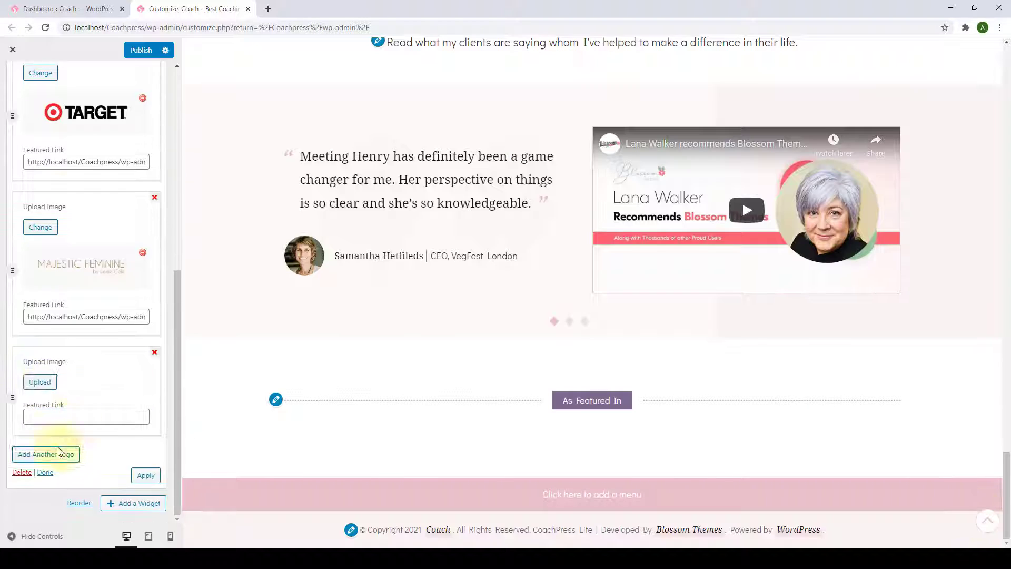
{"action": "left_click", "coordinate": [40, 396]}
{"action": "left_click", "coordinate": [630, 340]}
{"action": "left_click", "coordinate": [971, 516]}
- Add two more logo entries with the Essentialistics and Andreas images
{"action": "left_click", "coordinate": [59, 454]}
{"action": "left_click", "coordinate": [40, 381]}
{"action": "left_click", "coordinate": [61, 422]}
{"action": "left_click", "coordinate": [969, 516]}
{"action": "left_click", "coordinate": [46, 454]}
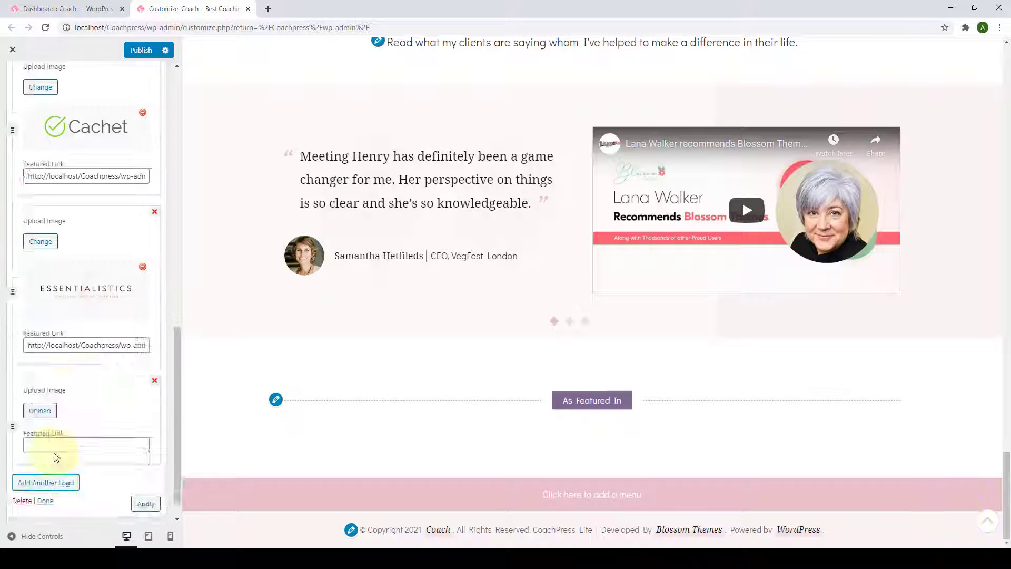
{"action": "left_click", "coordinate": [41, 409]}
{"action": "left_click", "coordinate": [451, 419]}
{"action": "left_click", "coordinate": [969, 516]}
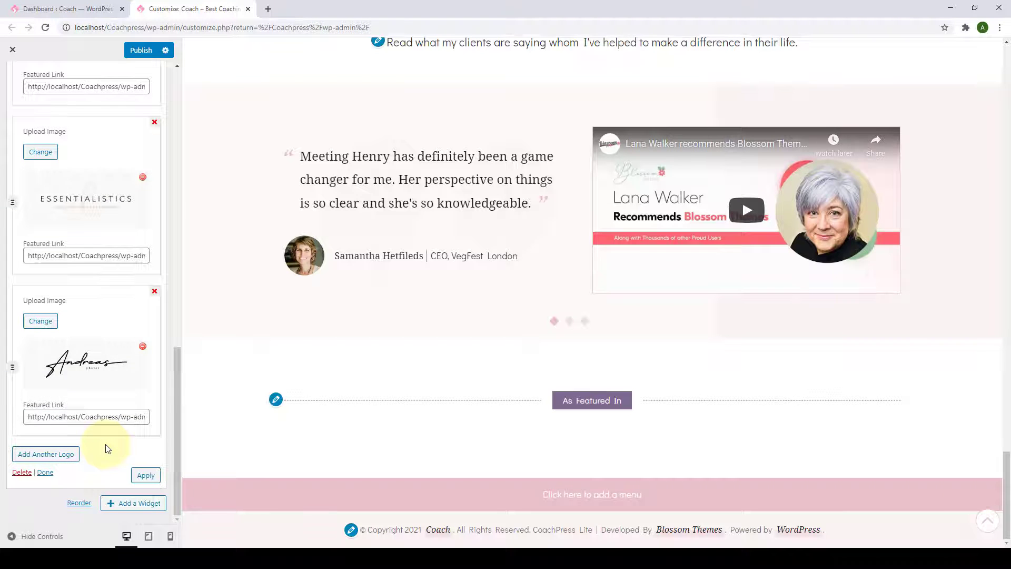
- Apply the six-logo list to the preview and publish the front page changes
{"action": "scroll", "coordinate": [107, 448], "scroll_direction": "up", "scroll_amount": 10}
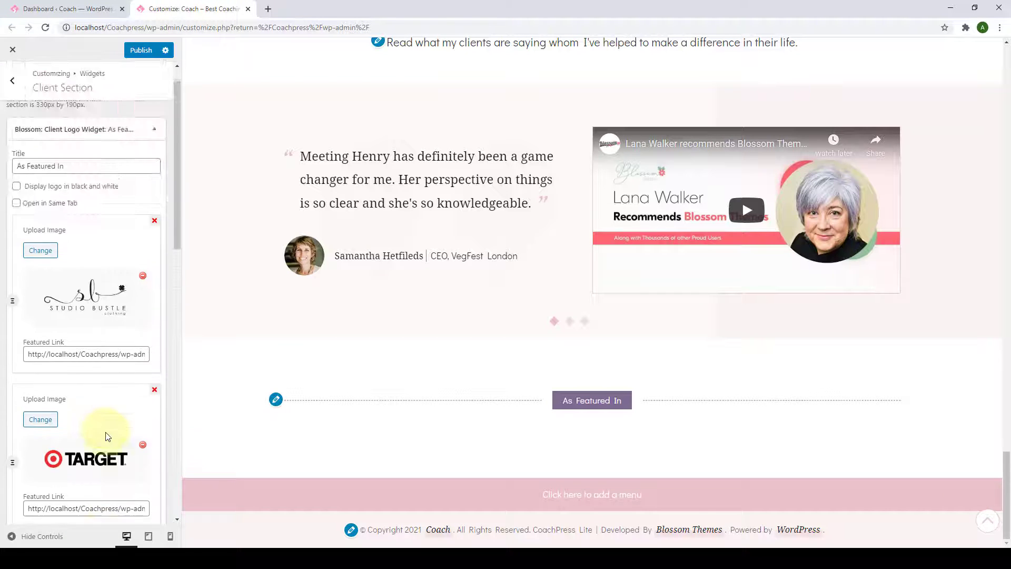
{"action": "scroll", "coordinate": [108, 436], "scroll_direction": "down", "scroll_amount": 10}
{"action": "left_click", "coordinate": [146, 475]}
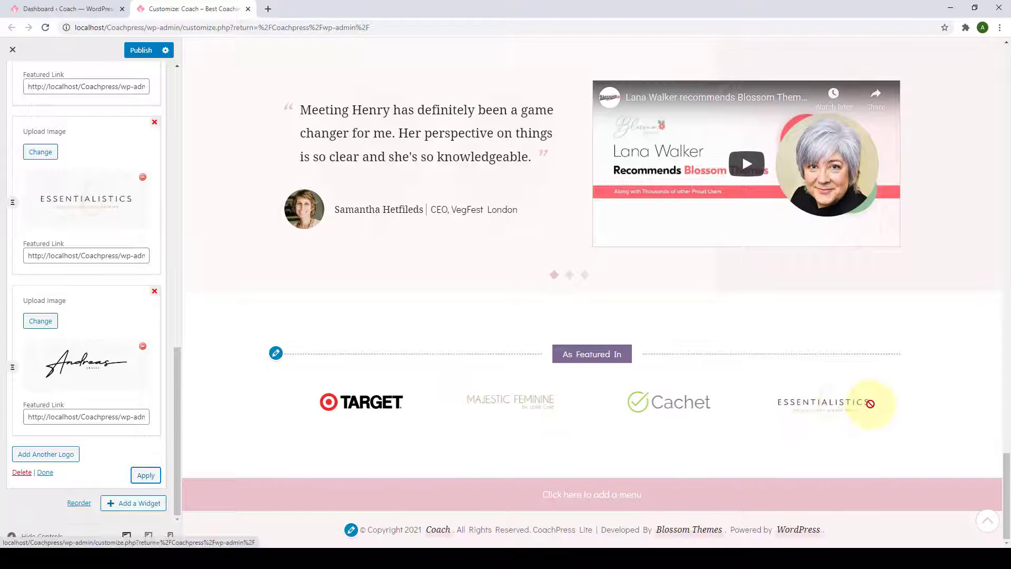
{"action": "scroll", "coordinate": [43, 238], "scroll_direction": "up", "scroll_amount": 15}
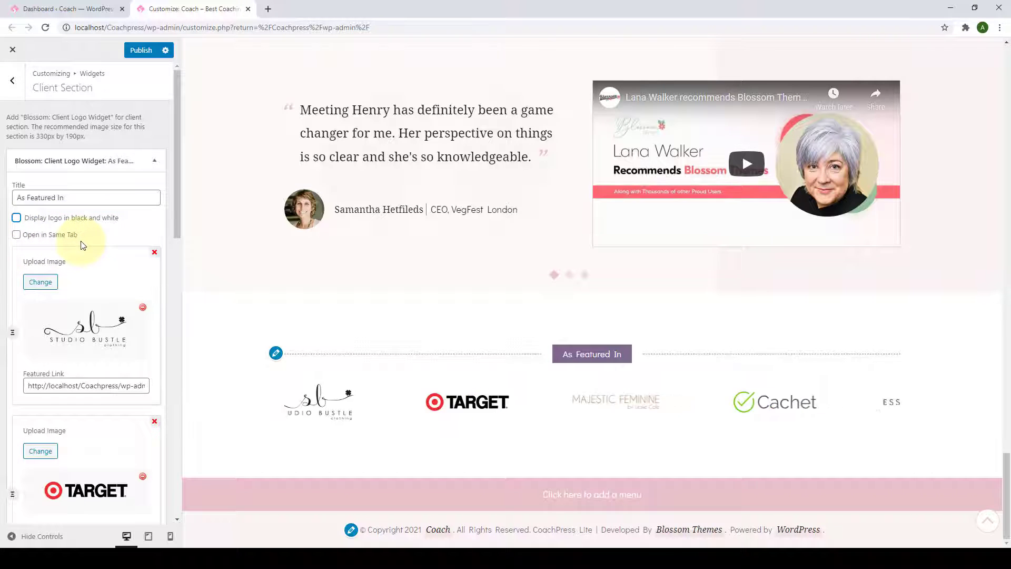
{"action": "scroll", "coordinate": [136, 324], "scroll_direction": "down", "scroll_amount": 5}
{"action": "scroll", "coordinate": [136, 326], "scroll_direction": "down", "scroll_amount": 6}
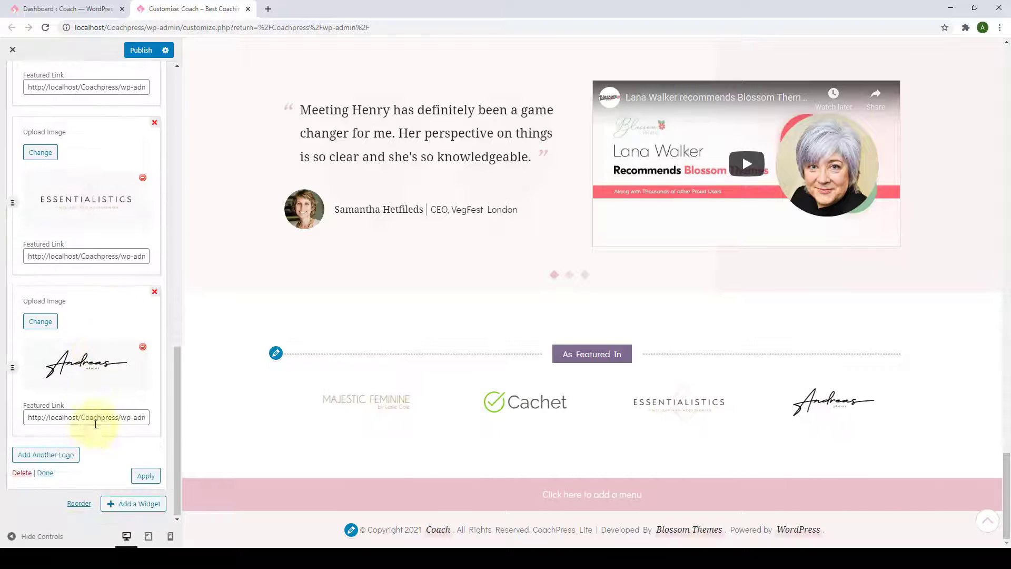
{"action": "left_click", "coordinate": [141, 51]}
- Add a Blossom: Call To Action widget to the Call To Action Section
{"action": "left_click", "coordinate": [20, 95]}
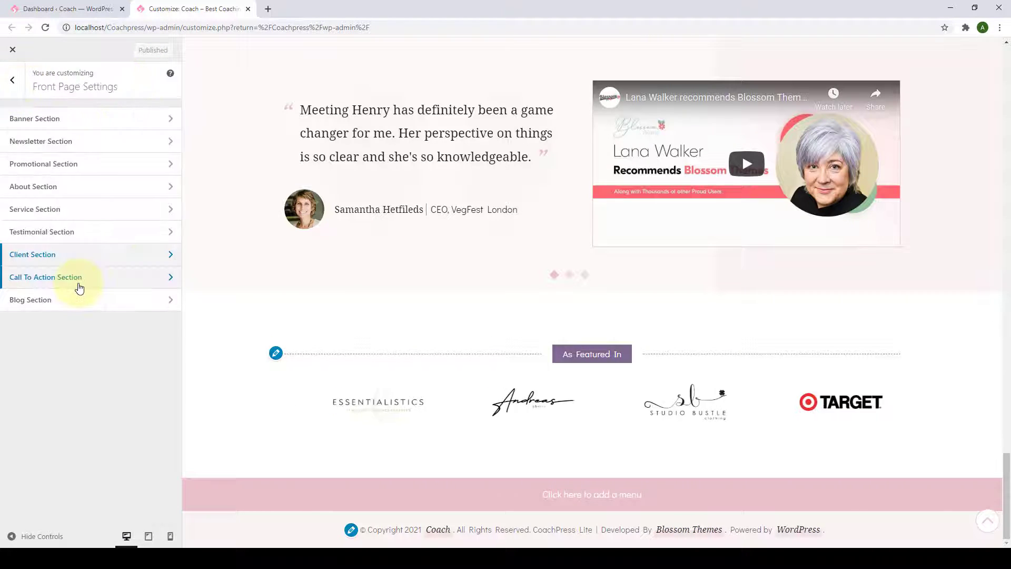
{"action": "left_click", "coordinate": [79, 287]}
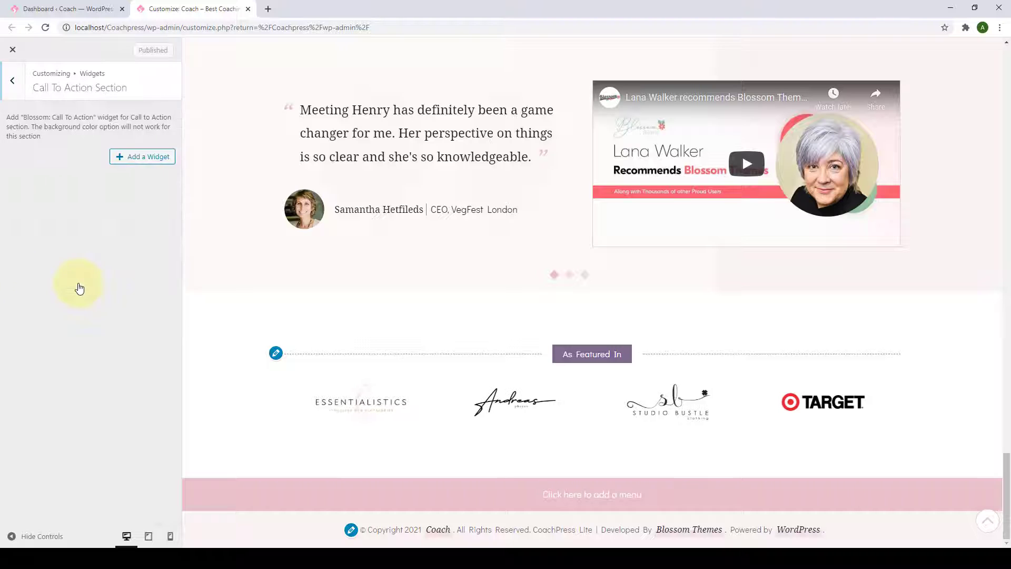
{"action": "left_click", "coordinate": [121, 158]}
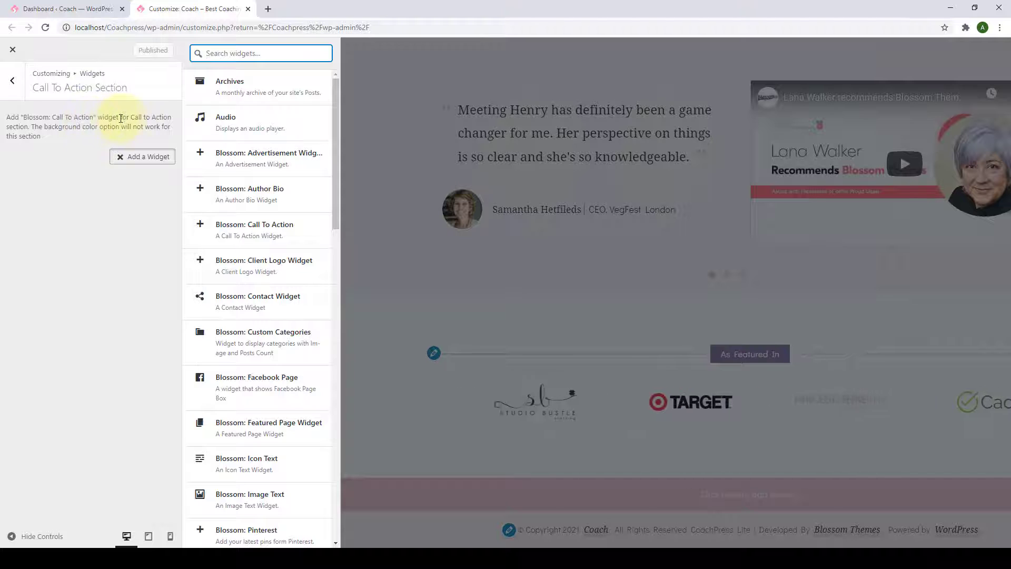
{"action": "type", "text": "call to action"}
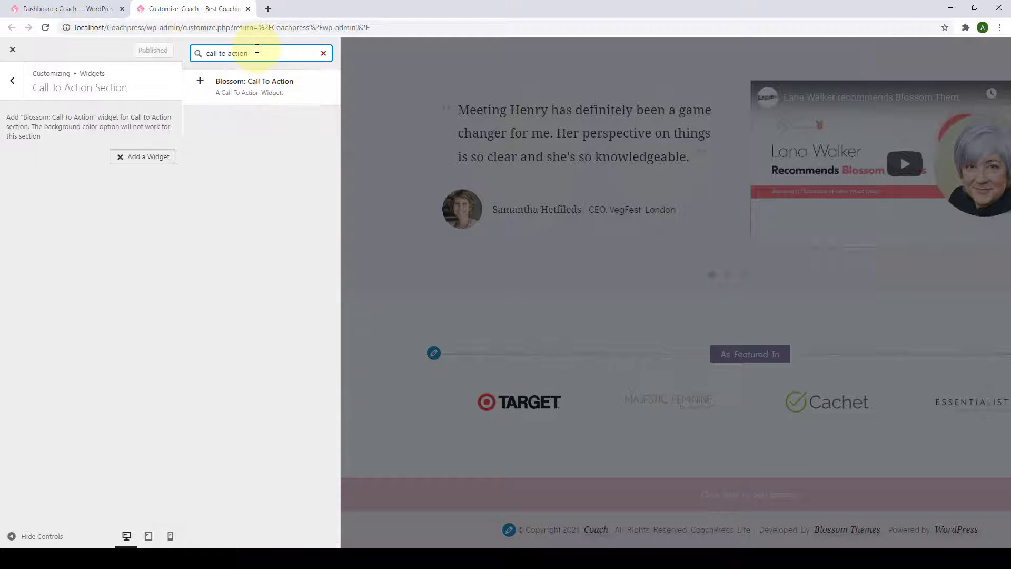
{"action": "left_click", "coordinate": [230, 97]}
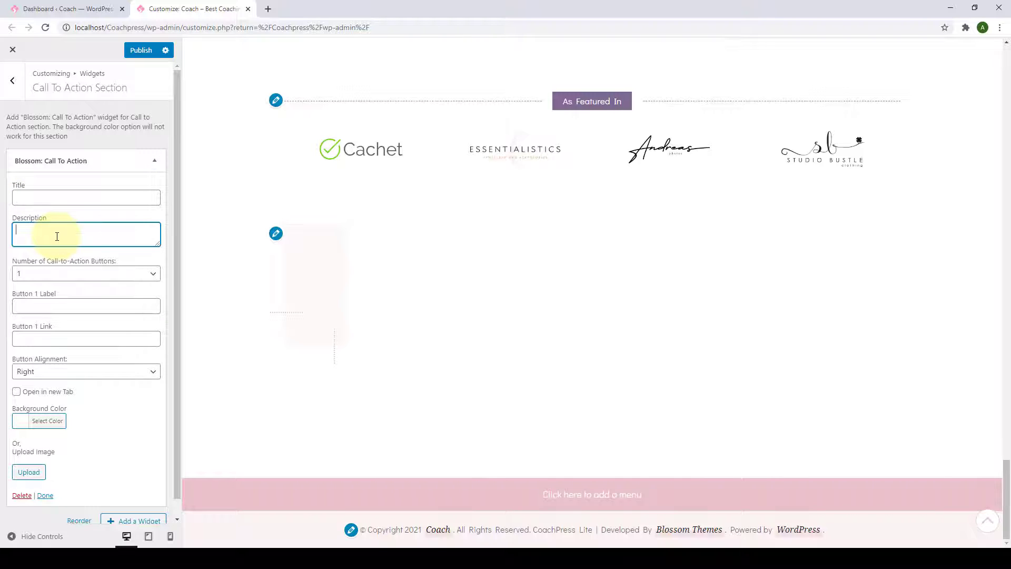
- Switch the widget to two call-to-action buttons and review Button 2's label, link and alignment fields
{"action": "left_click", "coordinate": [109, 274]}
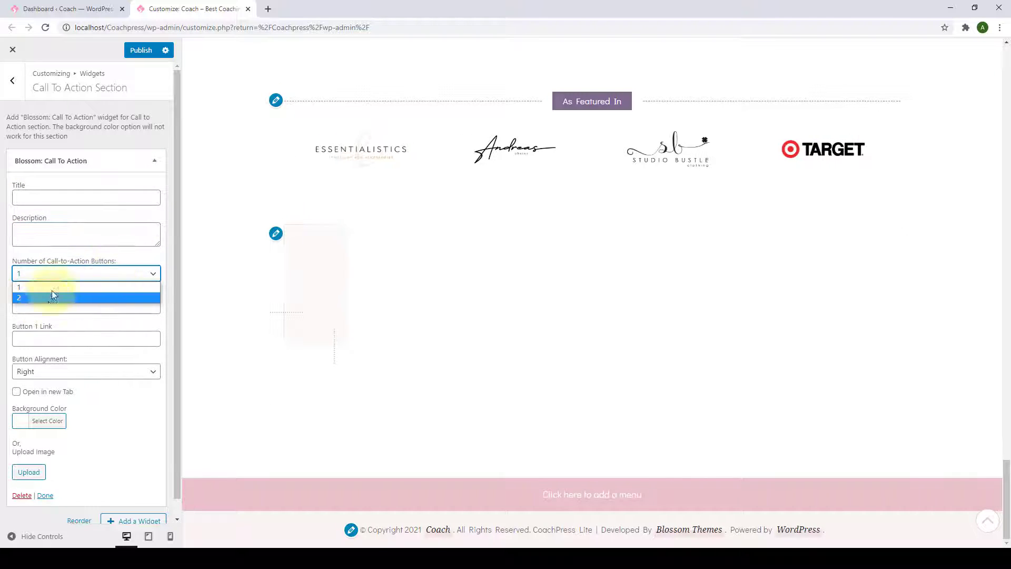
{"action": "left_click", "coordinate": [75, 272]}
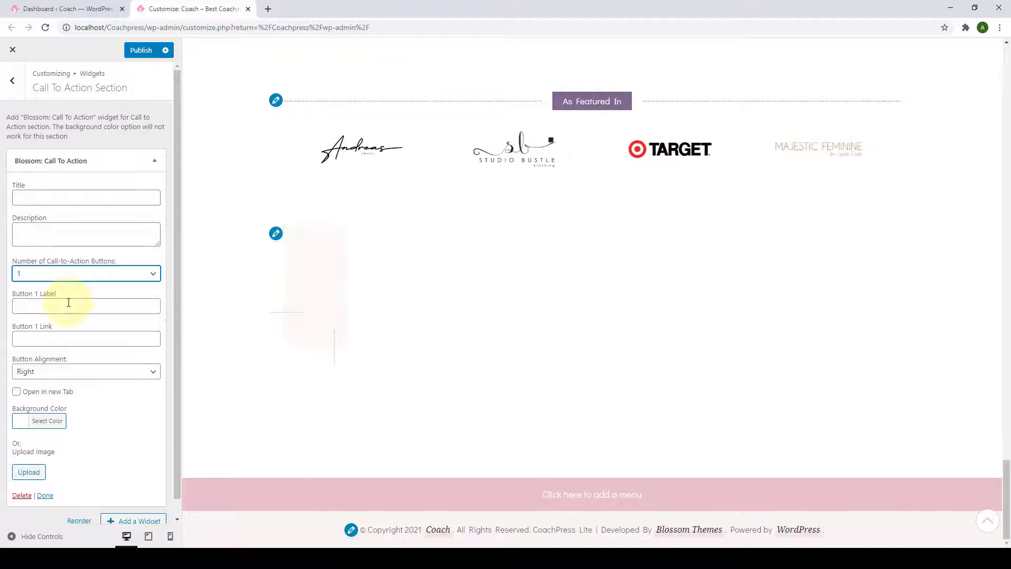
{"action": "left_click", "coordinate": [68, 301]}
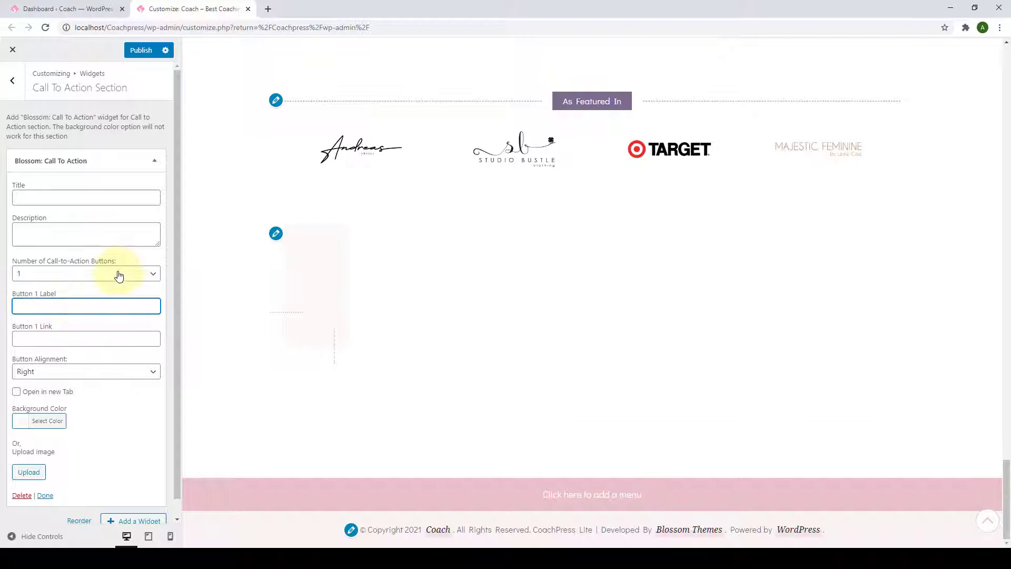
{"action": "left_click", "coordinate": [112, 275]}
{"action": "left_click", "coordinate": [53, 296]}
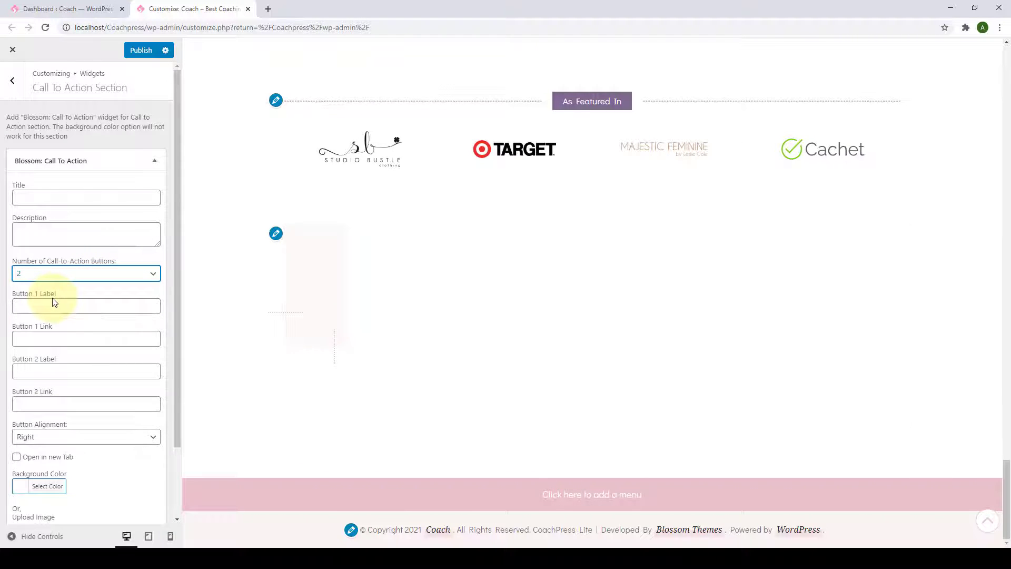
{"action": "scroll", "coordinate": [52, 311], "scroll_direction": "down", "scroll_amount": 1}
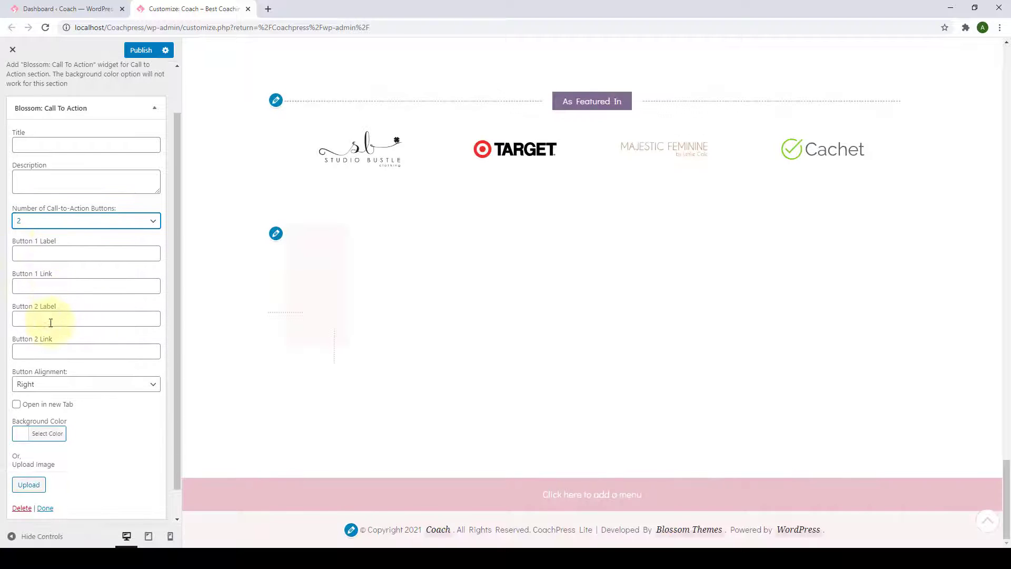
{"action": "left_click", "coordinate": [50, 321]}
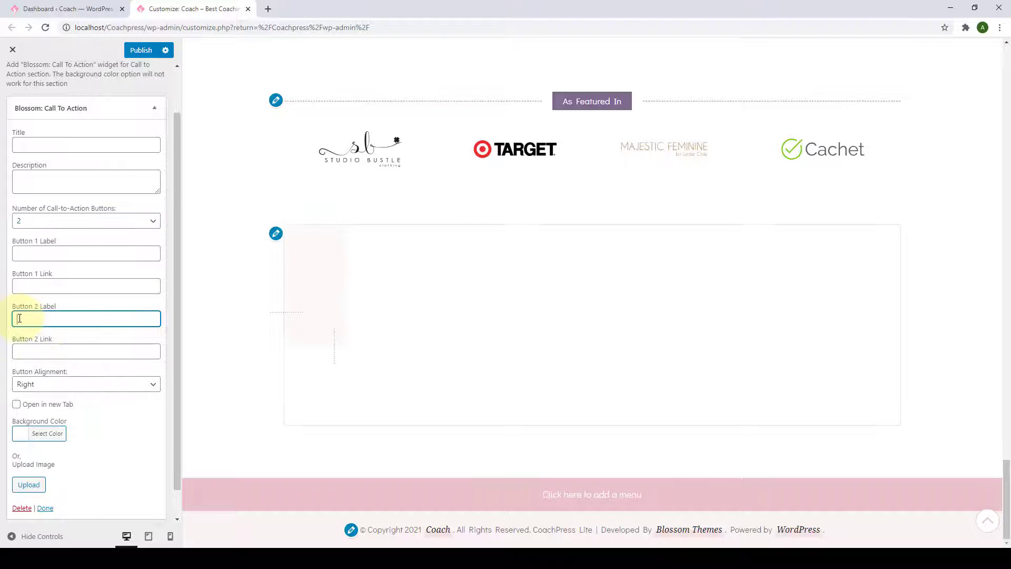
{"action": "left_click", "coordinate": [52, 351]}
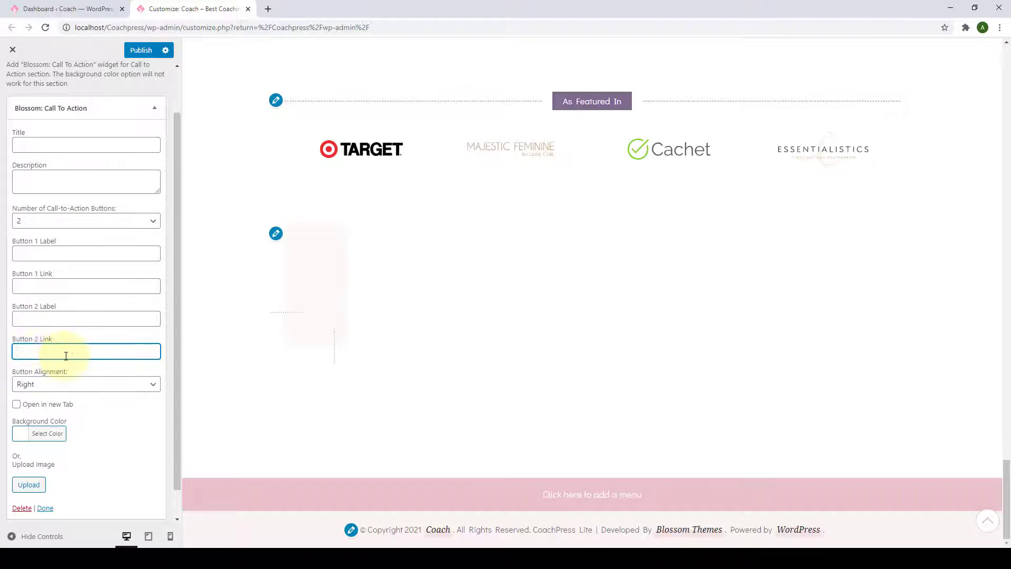
{"action": "left_click", "coordinate": [65, 384]}
{"action": "scroll", "coordinate": [60, 369], "scroll_direction": "down", "scroll_amount": 1}
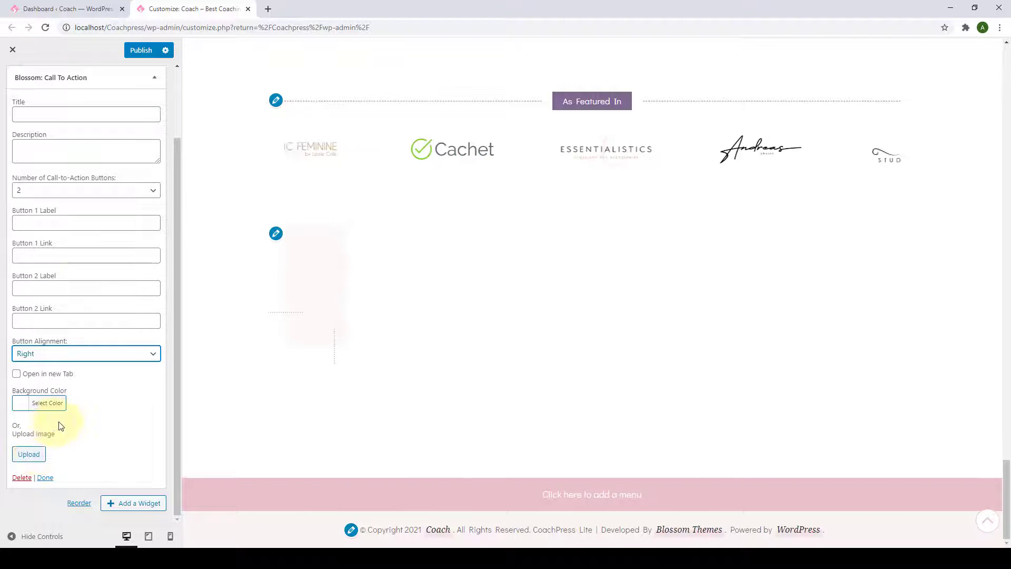
{"action": "scroll", "coordinate": [59, 426], "scroll_direction": "up", "scroll_amount": 2}
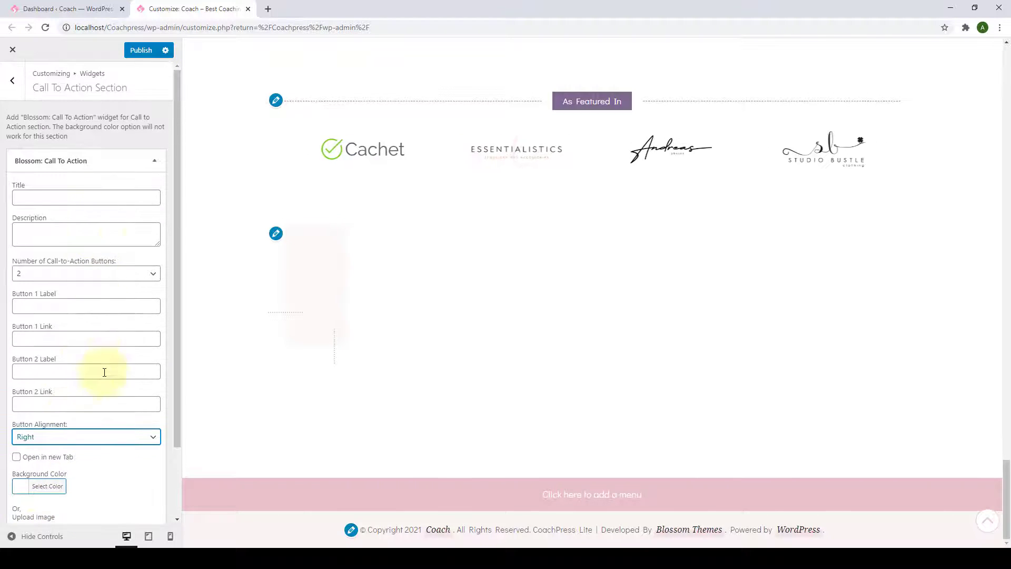
{"action": "left_click", "coordinate": [148, 277]}
- Set the CTA to one button with a pasted title, label 'Hop On A Call' and pasted link
{"action": "left_click", "coordinate": [110, 288]}
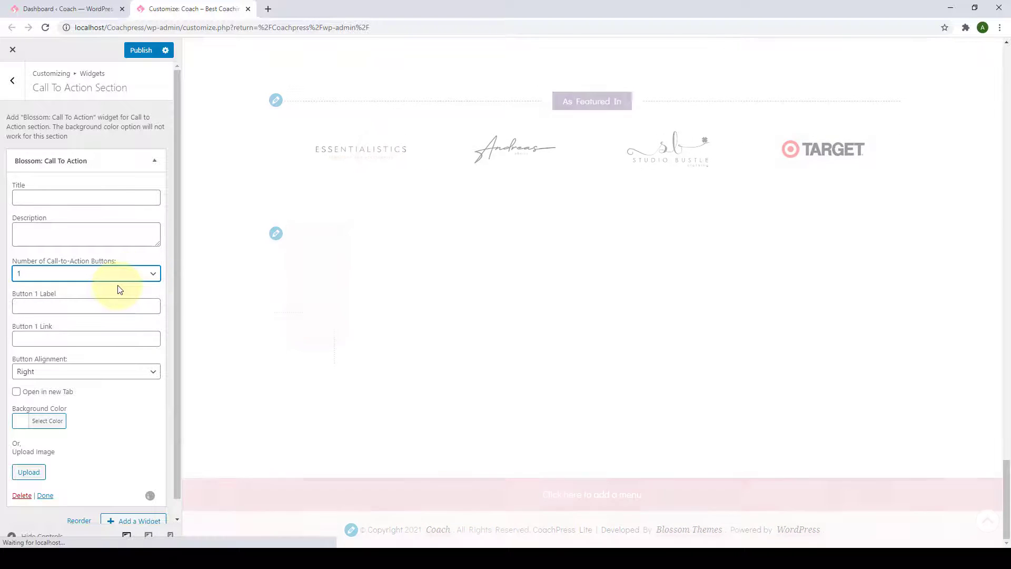
{"action": "left_click", "coordinate": [87, 198]}
{"action": "key", "text": "ctrl+v"}
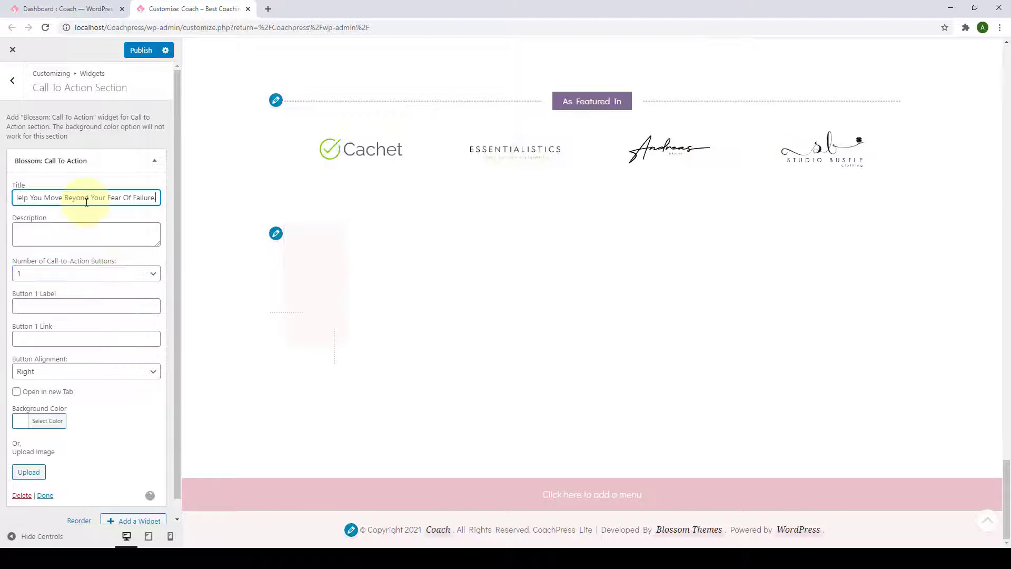
{"action": "left_click", "coordinate": [82, 307]}
{"action": "type", "text": "Hop On "}
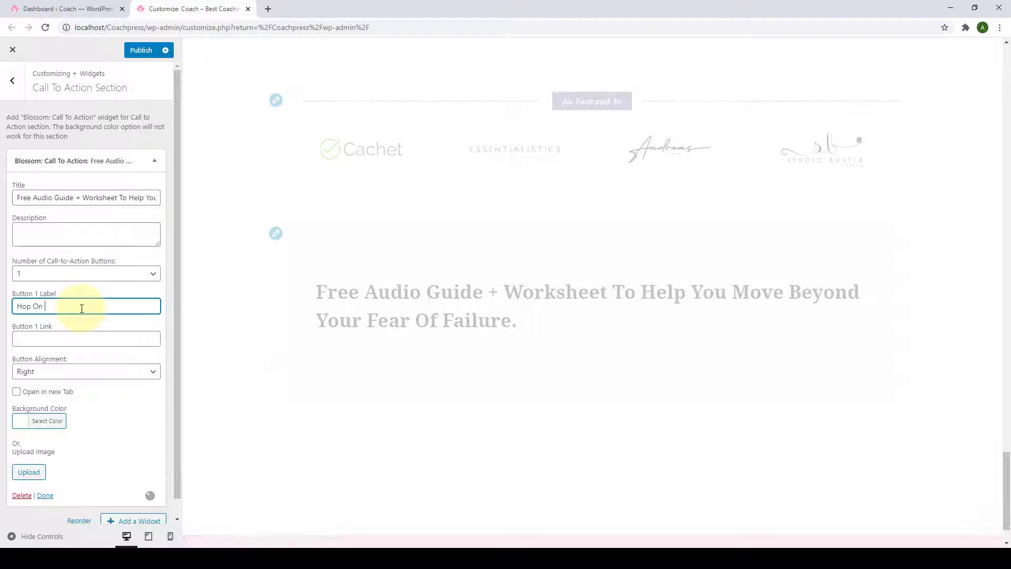
{"action": "type", "text": "A Call"}
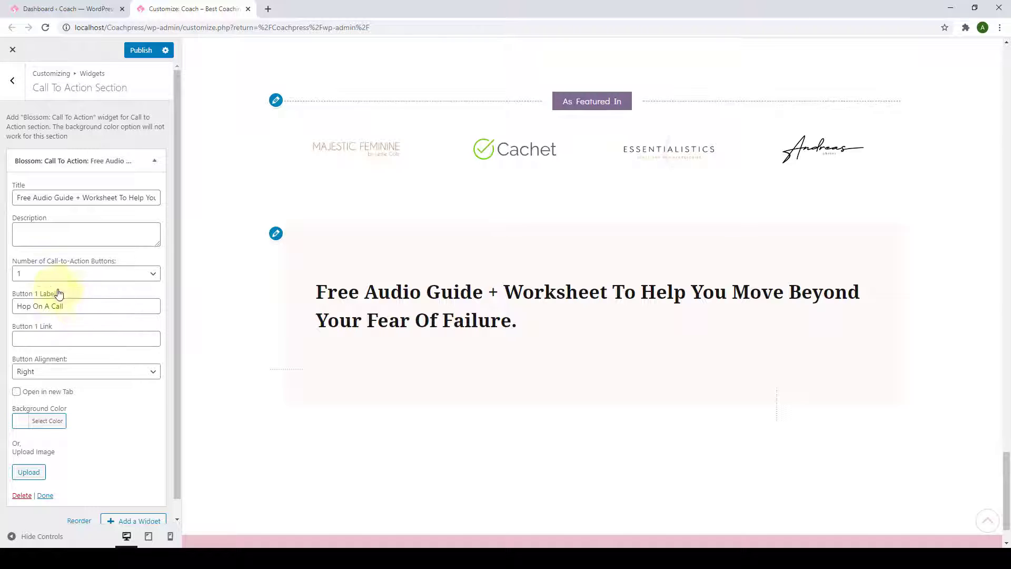
{"action": "left_click", "coordinate": [41, 339]}
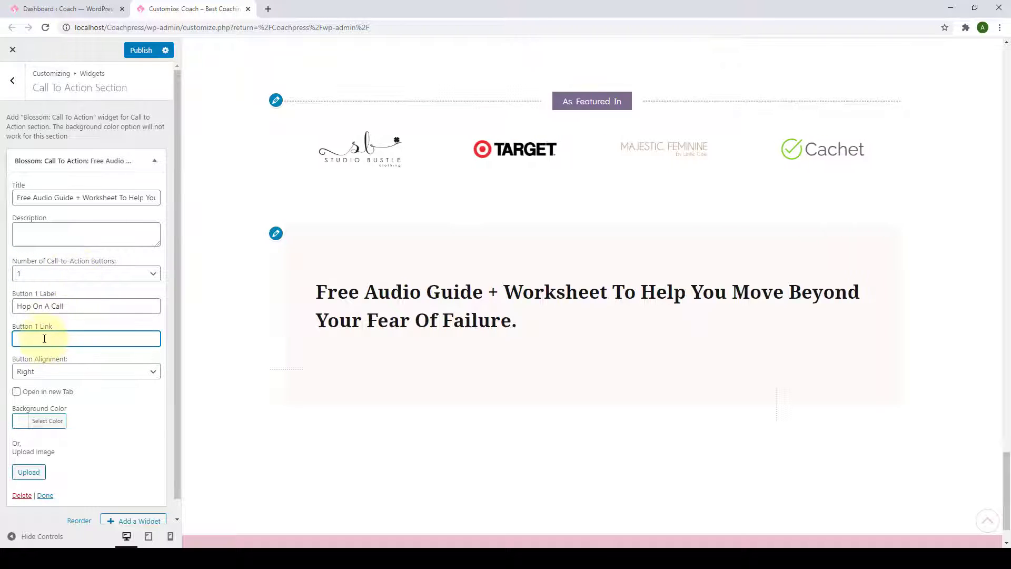
{"action": "key", "text": "ctrl+v"}
{"action": "scroll", "coordinate": [42, 339], "scroll_direction": "down", "scroll_amount": 1}
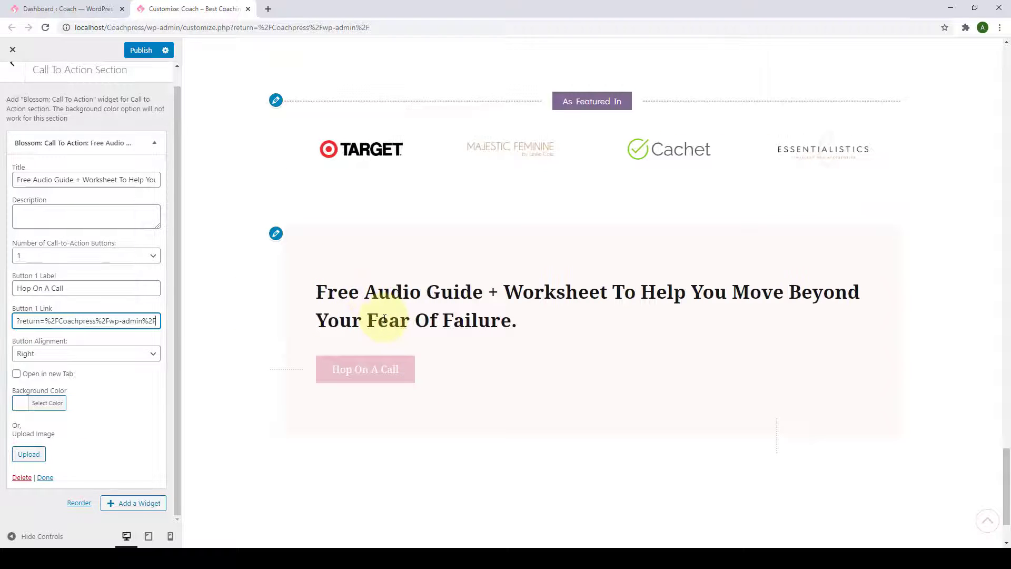
{"action": "left_click", "coordinate": [61, 215]}
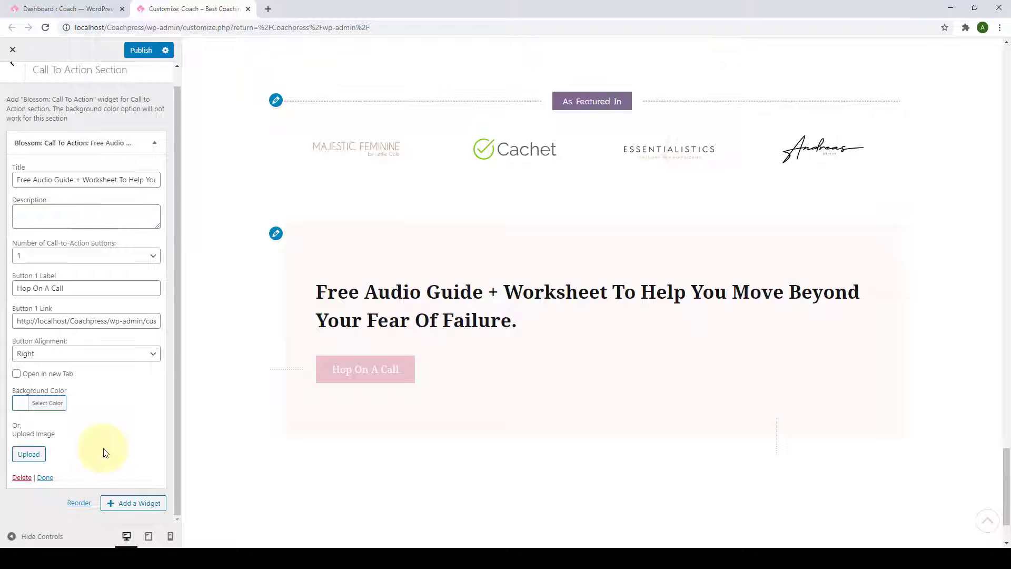
- Add the smiling woman photo as the first call-to-action section's image
{"action": "left_click", "coordinate": [35, 454]}
{"action": "left_click", "coordinate": [147, 429]}
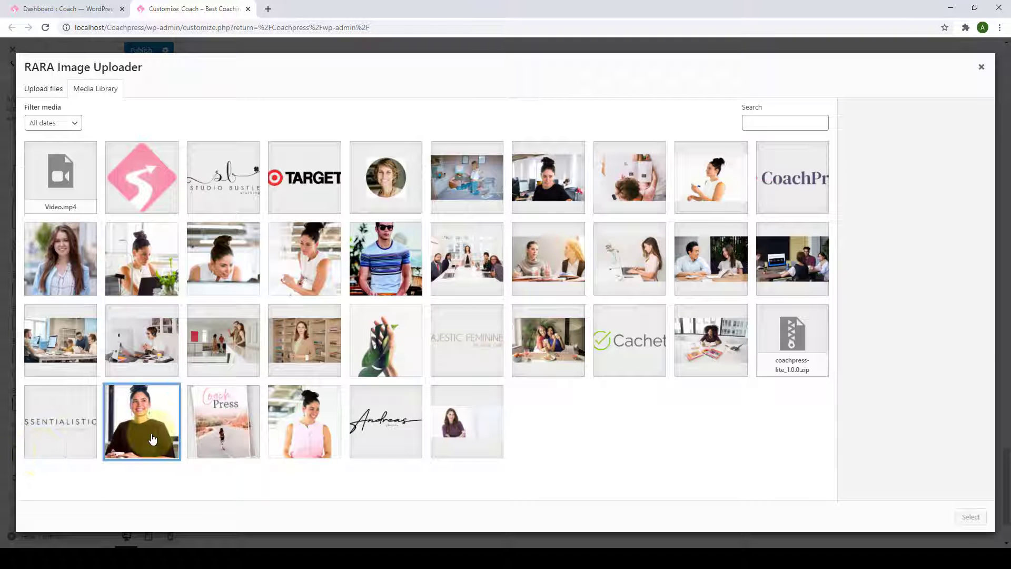
{"action": "left_click", "coordinate": [970, 517]}
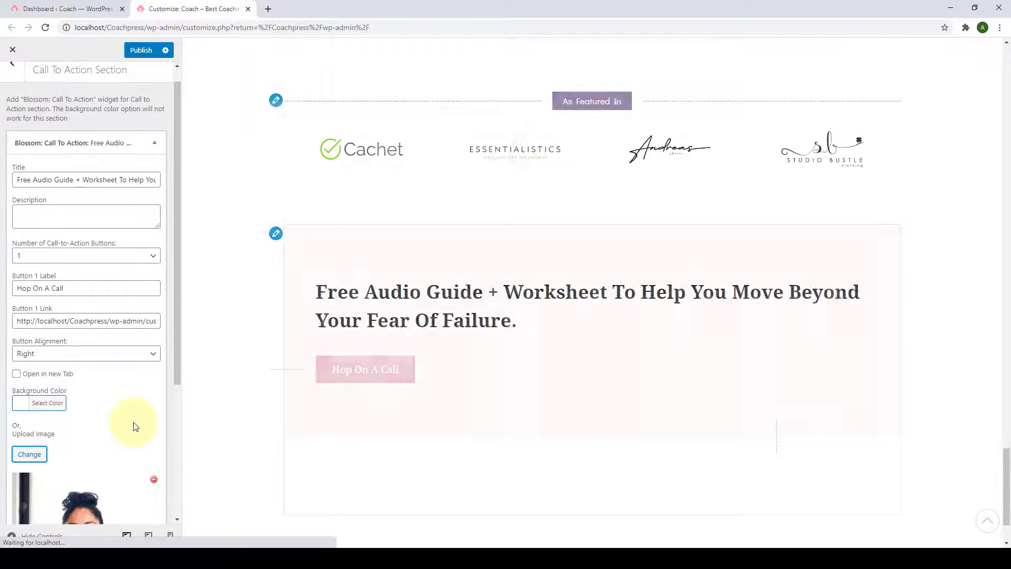
{"action": "scroll", "coordinate": [131, 427], "scroll_direction": "down", "scroll_amount": 3}
{"action": "scroll", "coordinate": [390, 210], "scroll_direction": "down", "scroll_amount": 2}
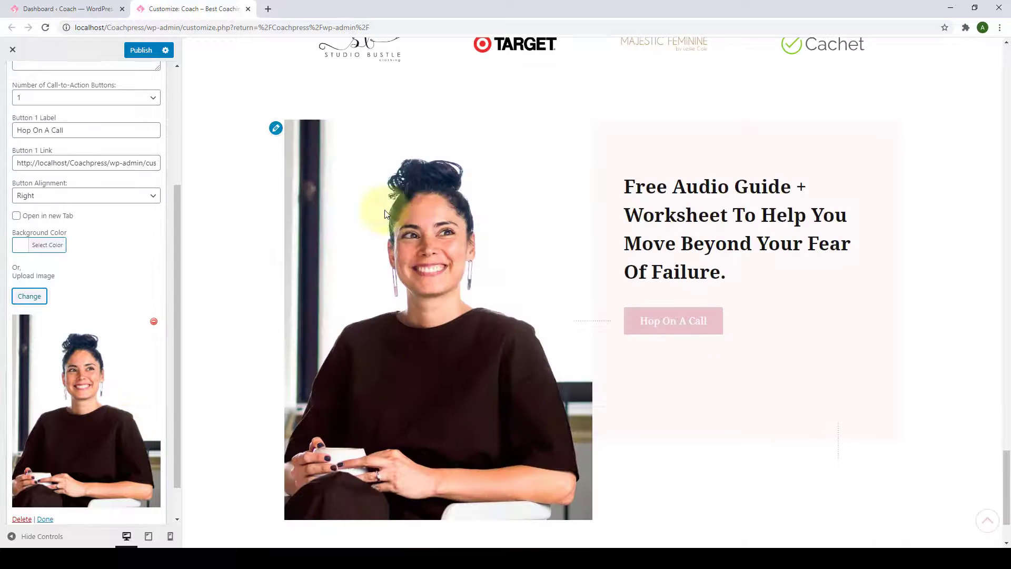
{"action": "left_click", "coordinate": [46, 476]}
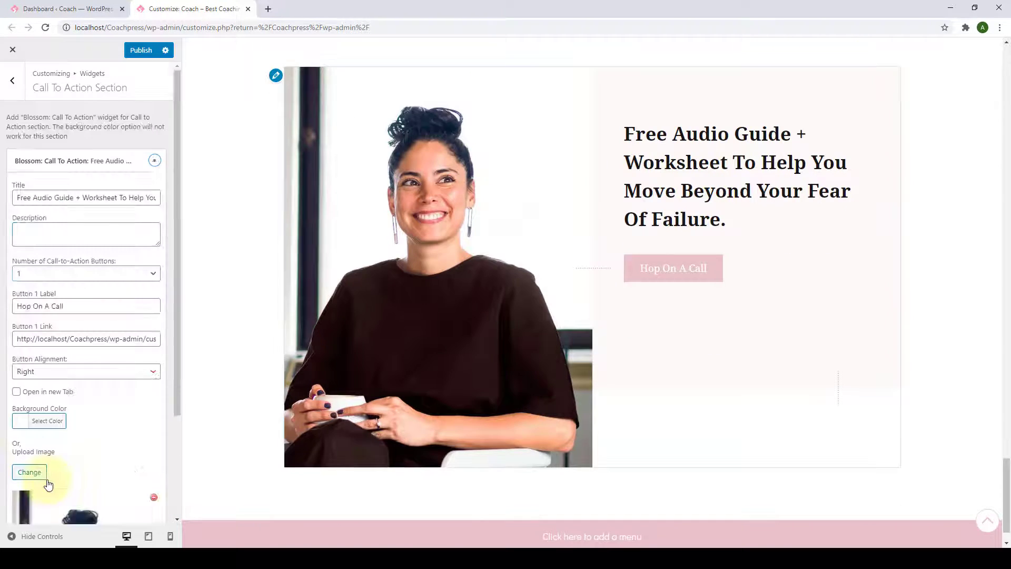
- Add a second Call To Action widget with a 'Sign Up' button and the hand-holding-leaf photo
{"action": "left_click", "coordinate": [122, 195]}
{"action": "type", "text": "call to action"}
{"action": "left_click", "coordinate": [259, 83]}
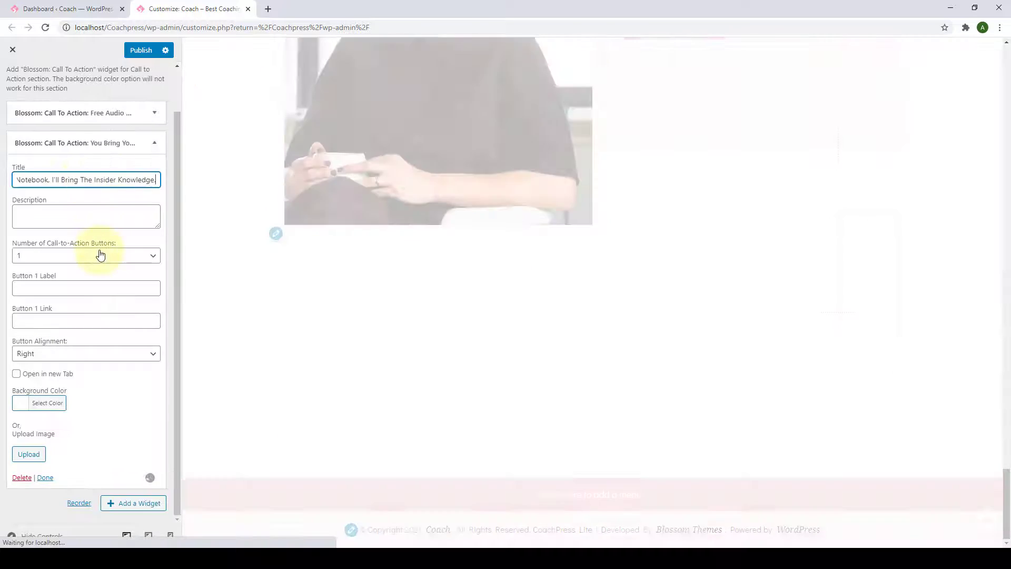
{"action": "left_click", "coordinate": [86, 287]}
{"action": "type", "text": "Sign U"}
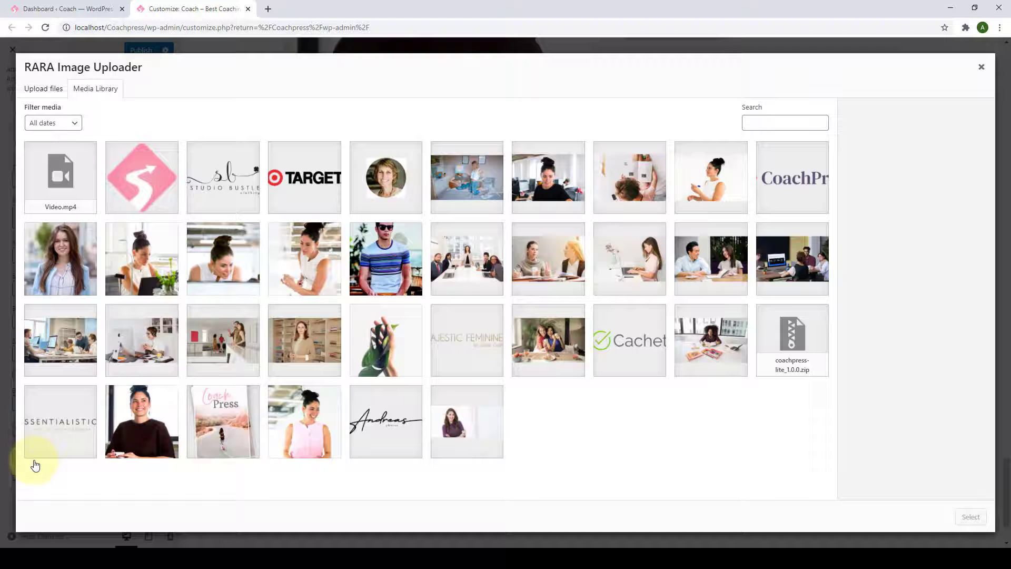
{"action": "left_click", "coordinate": [397, 356]}
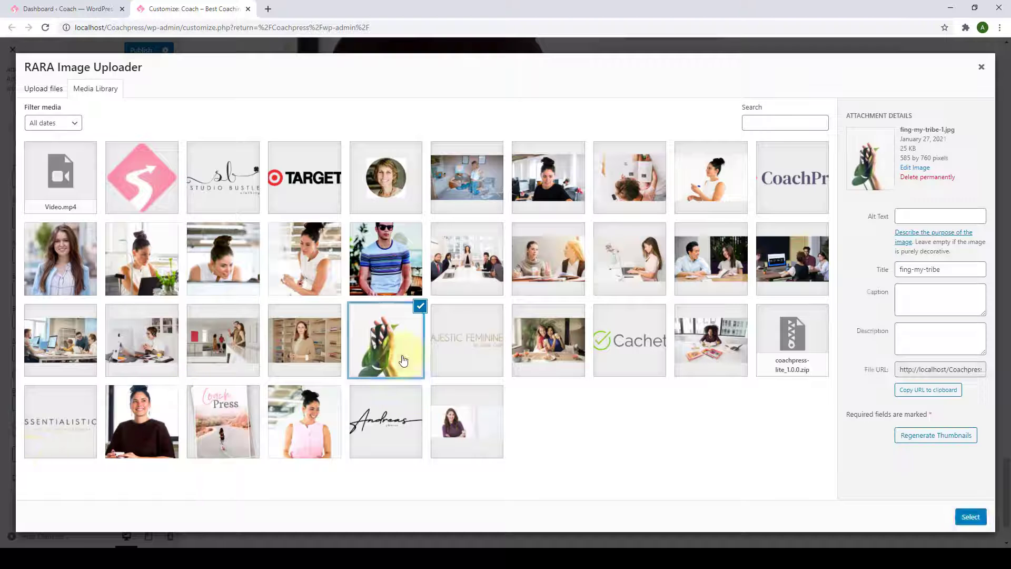
{"action": "left_click", "coordinate": [969, 514]}
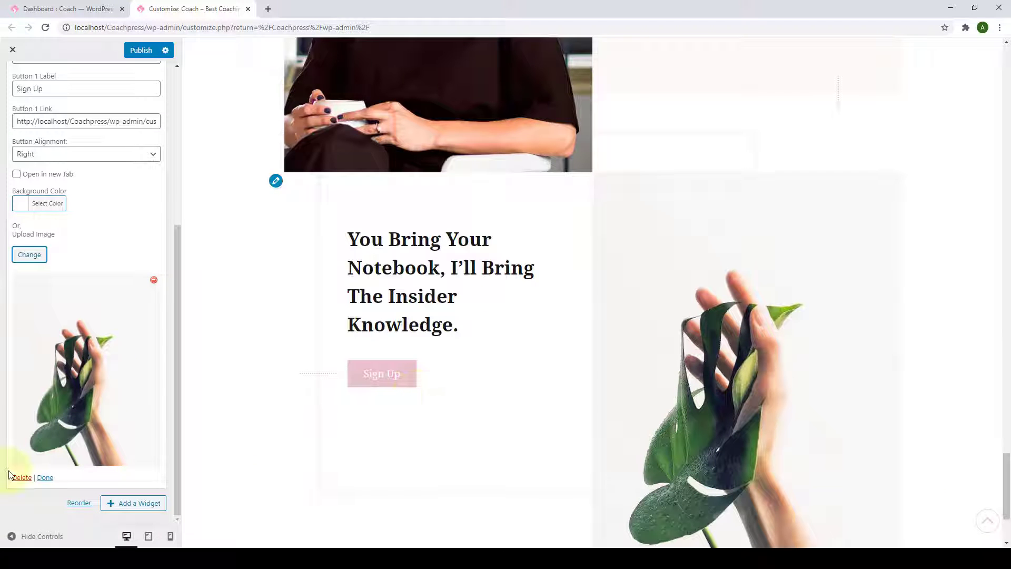
{"action": "scroll", "coordinate": [46, 466], "scroll_direction": "up", "scroll_amount": 5}
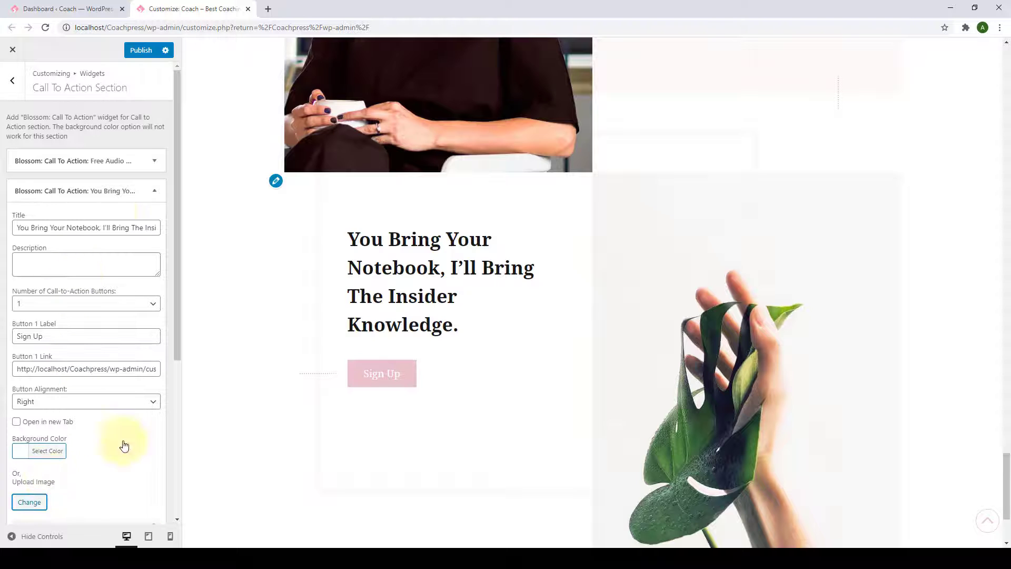
{"action": "left_click", "coordinate": [125, 195]}
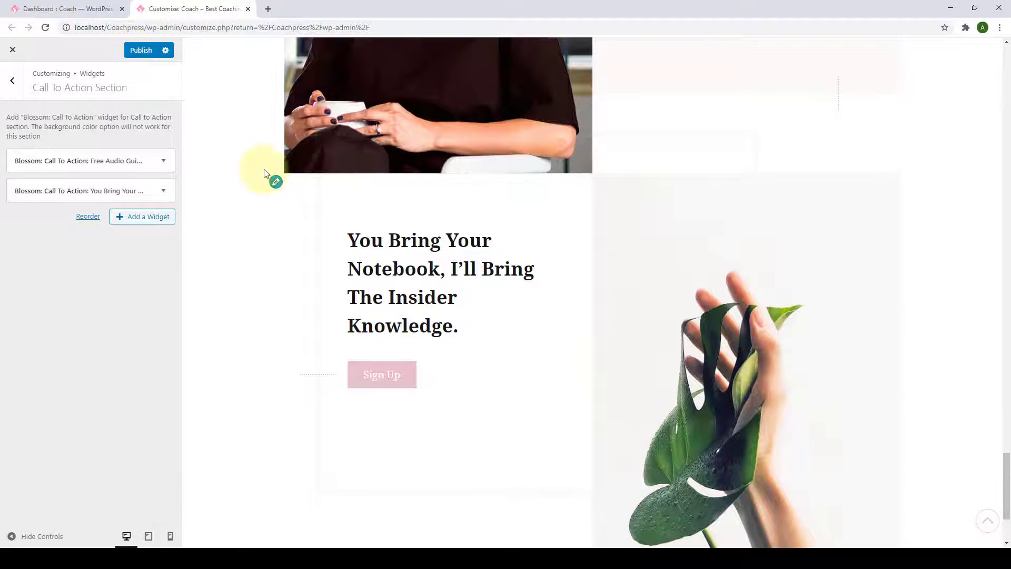
- Publish the front page changes and open the Blog Section settings
{"action": "scroll", "coordinate": [263, 173], "scroll_direction": "up", "scroll_amount": 6}
{"action": "left_click", "coordinate": [137, 50]}
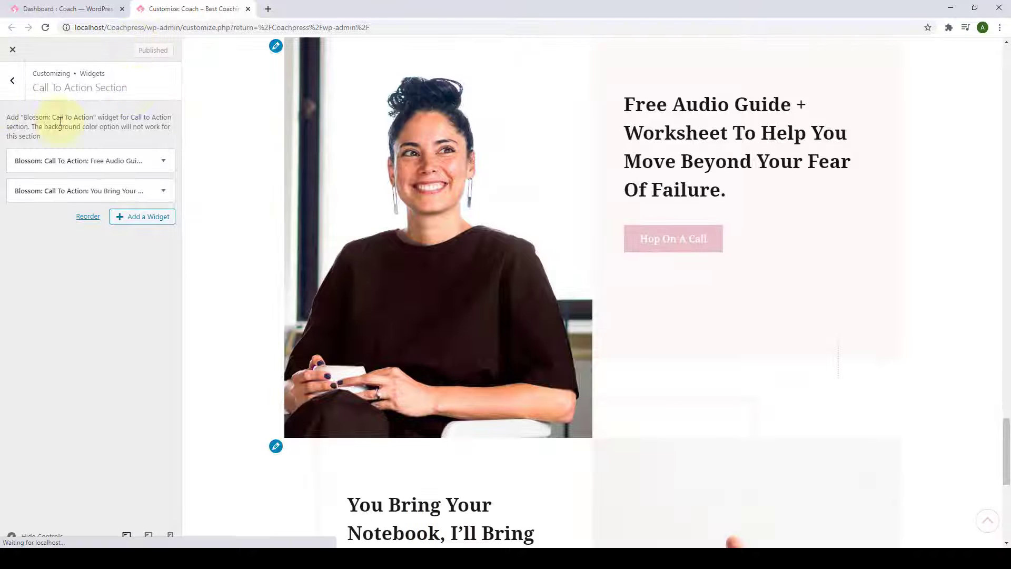
{"action": "left_click", "coordinate": [10, 94]}
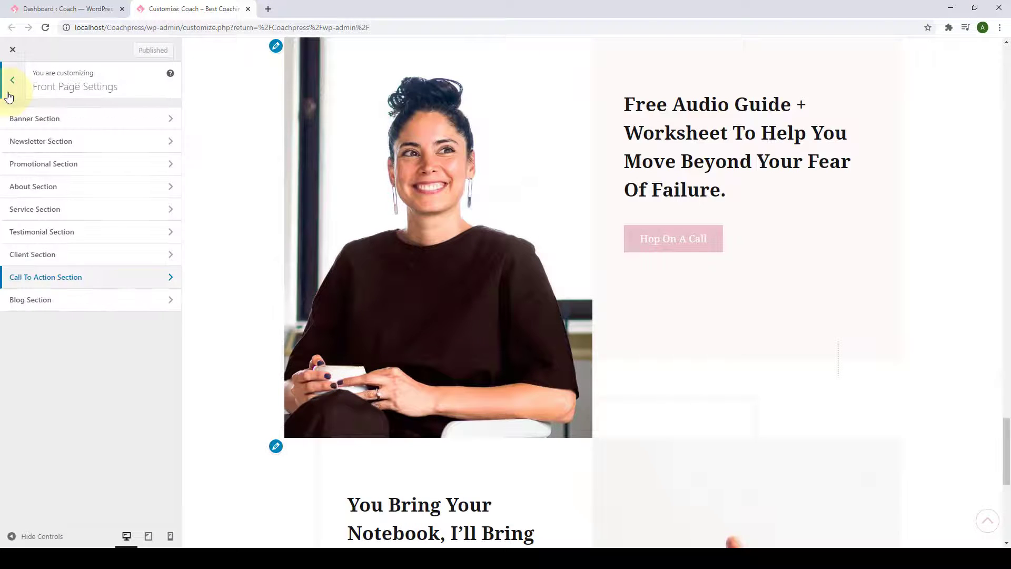
{"action": "left_click", "coordinate": [114, 299]}
- Turn on the blog section on the front page
{"action": "left_click", "coordinate": [160, 117]}
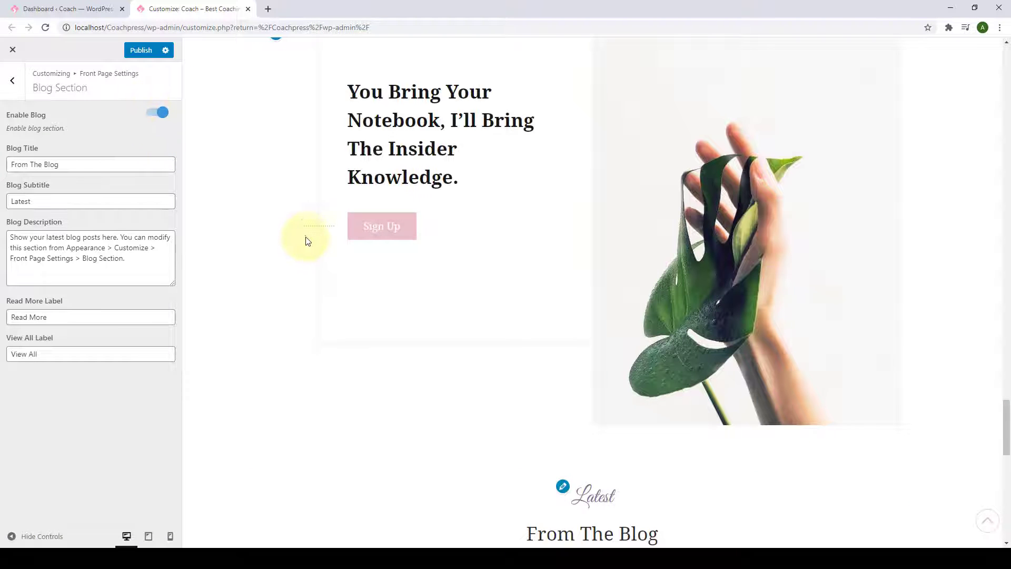
{"action": "scroll", "coordinate": [307, 248], "scroll_direction": "down", "scroll_amount": 5}
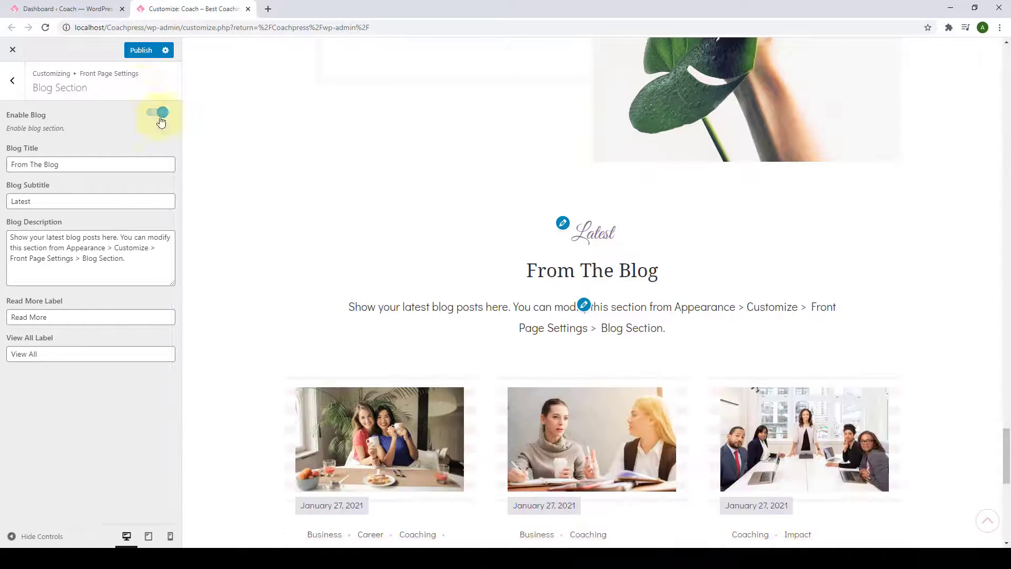
{"action": "scroll", "coordinate": [265, 210], "scroll_direction": "down", "scroll_amount": 3}
{"action": "scroll", "coordinate": [265, 211], "scroll_direction": "down", "scroll_amount": 2}
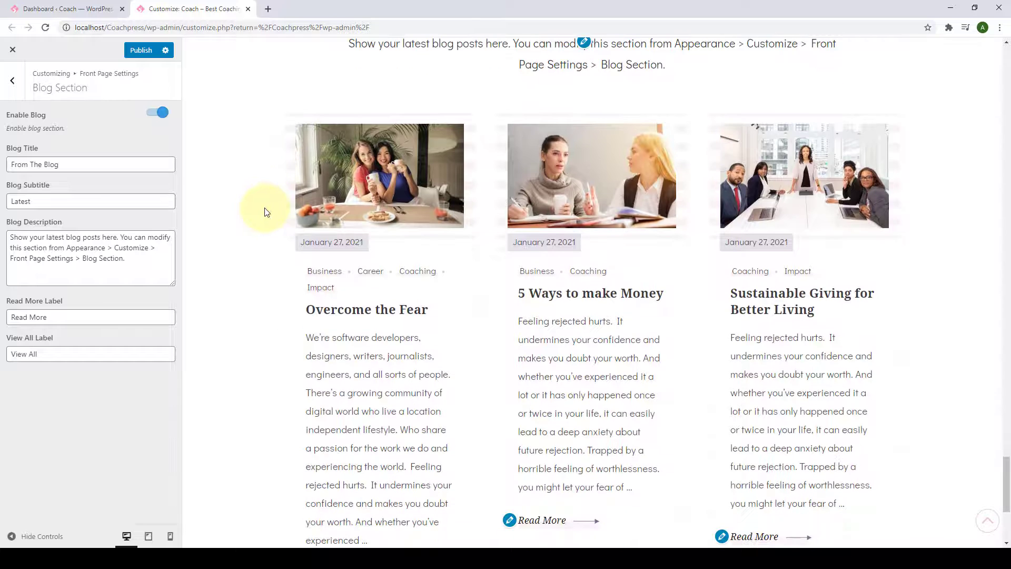
{"action": "scroll", "coordinate": [769, 192], "scroll_direction": "up", "scroll_amount": 1}
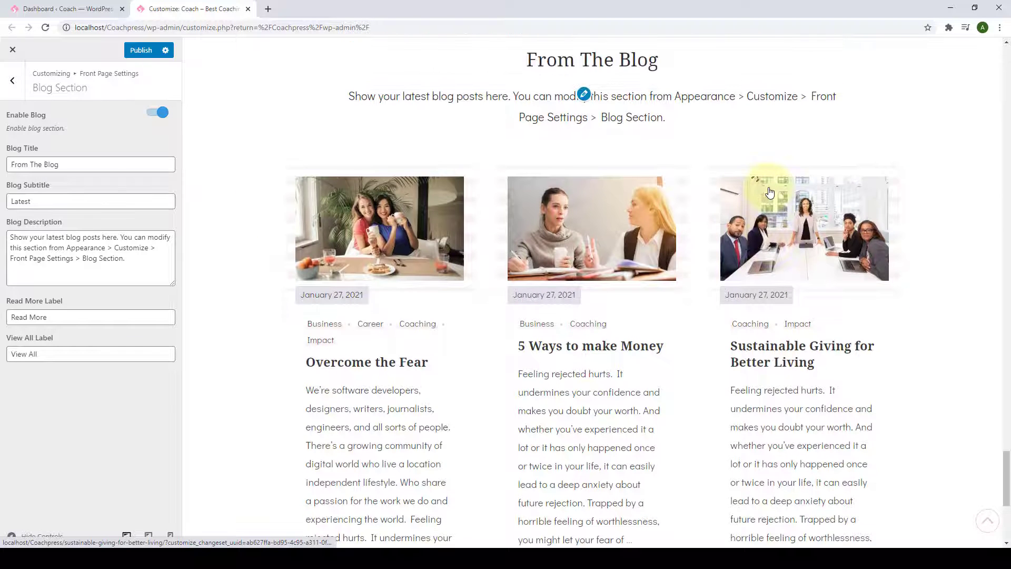
- Review the blog title, subtitle, description, Read More and View All label fields
{"action": "double_click", "coordinate": [87, 168]}
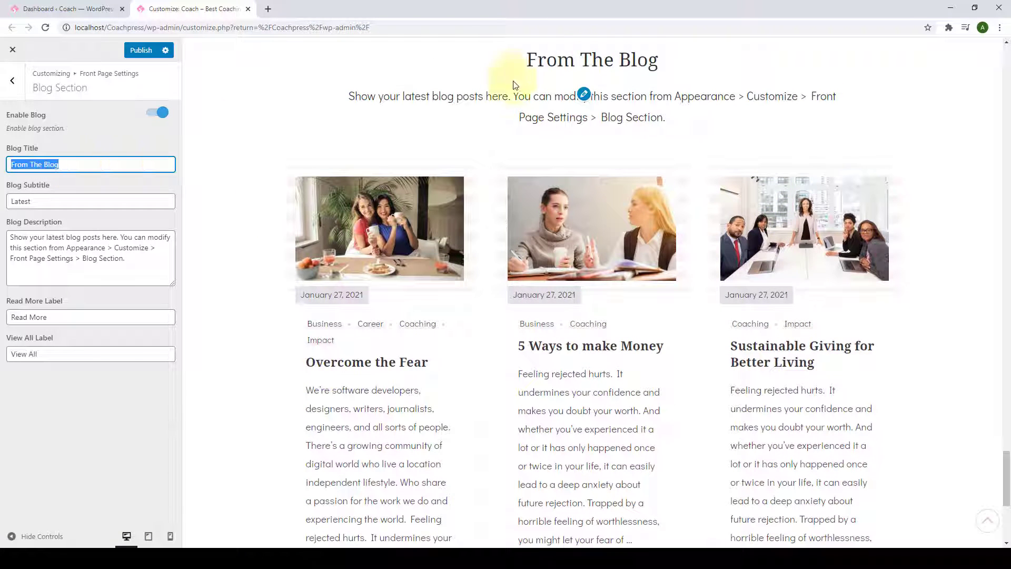
{"action": "double_click", "coordinate": [84, 200]}
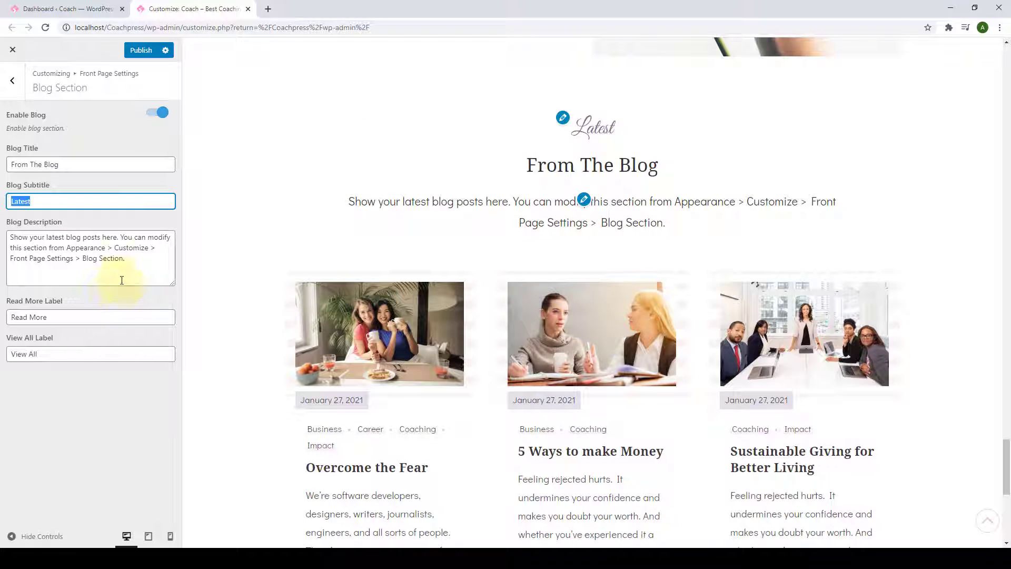
{"action": "triple_click", "coordinate": [135, 257]}
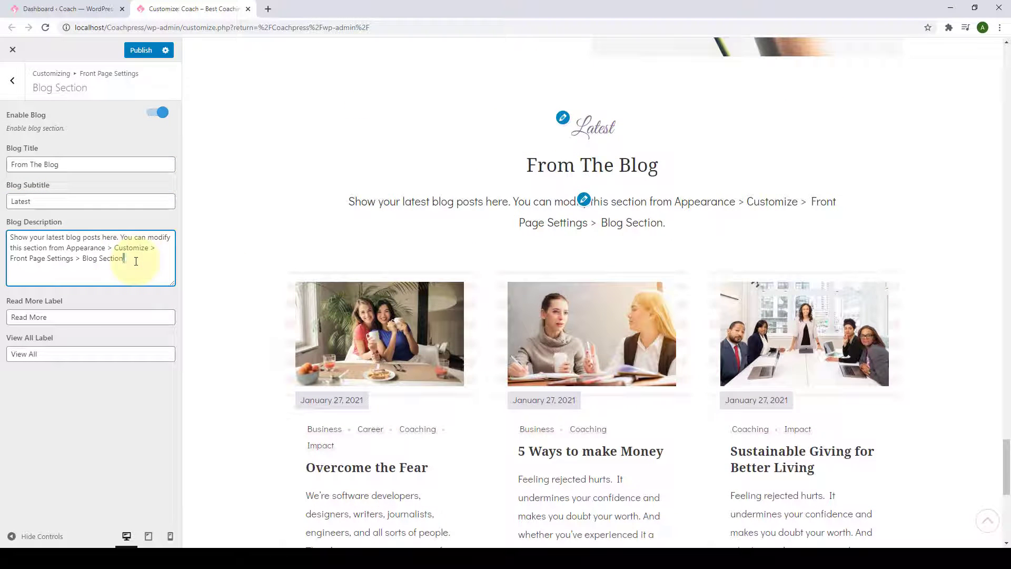
{"action": "triple_click", "coordinate": [62, 316]}
{"action": "scroll", "coordinate": [293, 340], "scroll_direction": "down", "scroll_amount": 8}
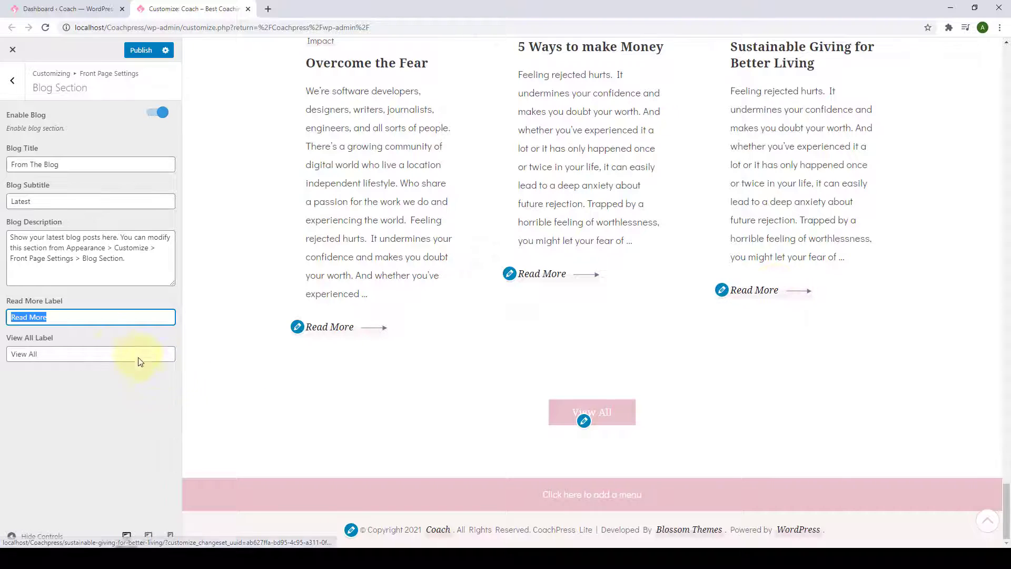
{"action": "triple_click", "coordinate": [101, 352]}
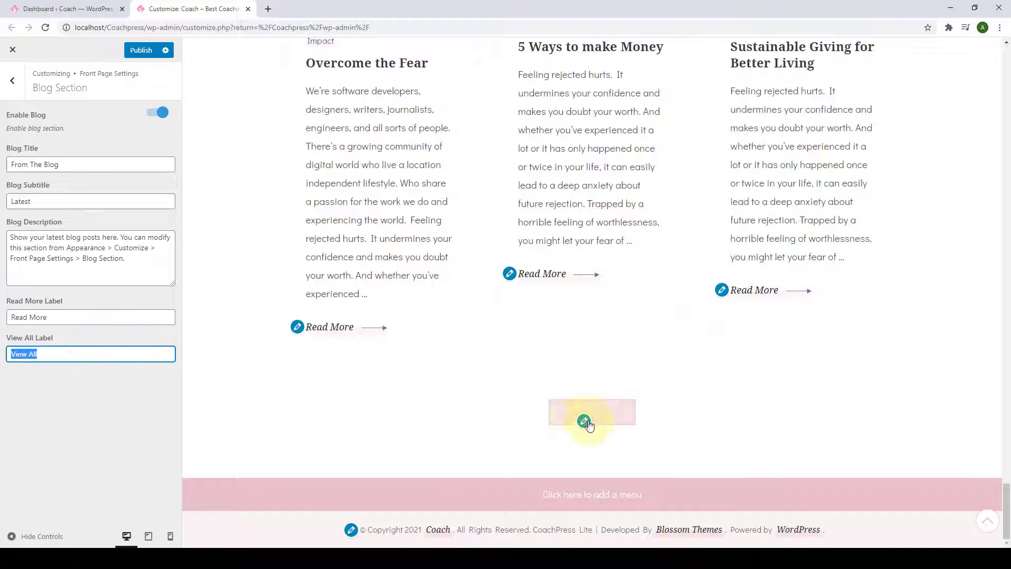
{"action": "left_click", "coordinate": [95, 318]}
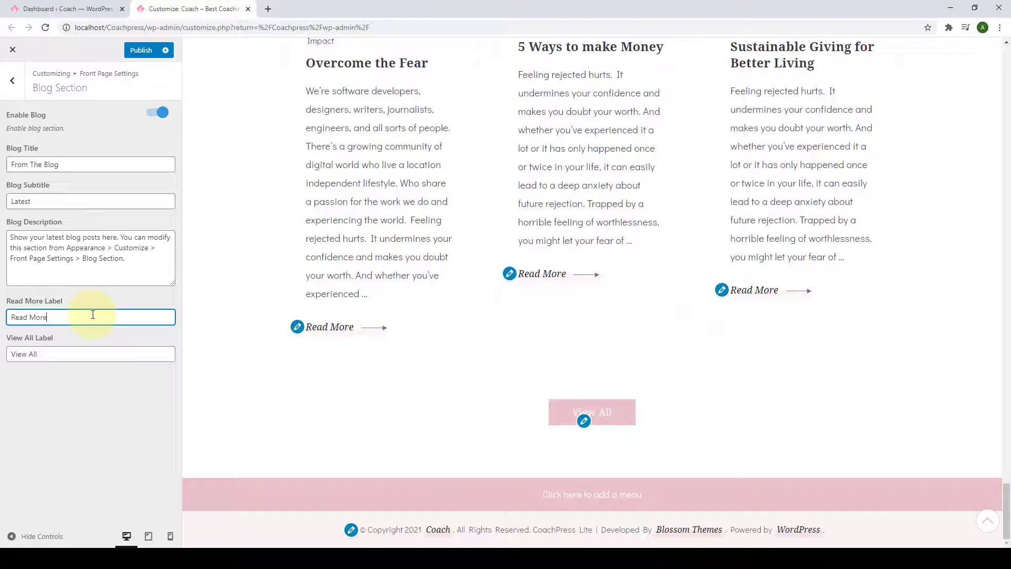
{"action": "left_click", "coordinate": [90, 201]}
{"action": "left_click", "coordinate": [86, 164]}
{"action": "scroll", "coordinate": [474, 339], "scroll_direction": "up", "scroll_amount": 7}
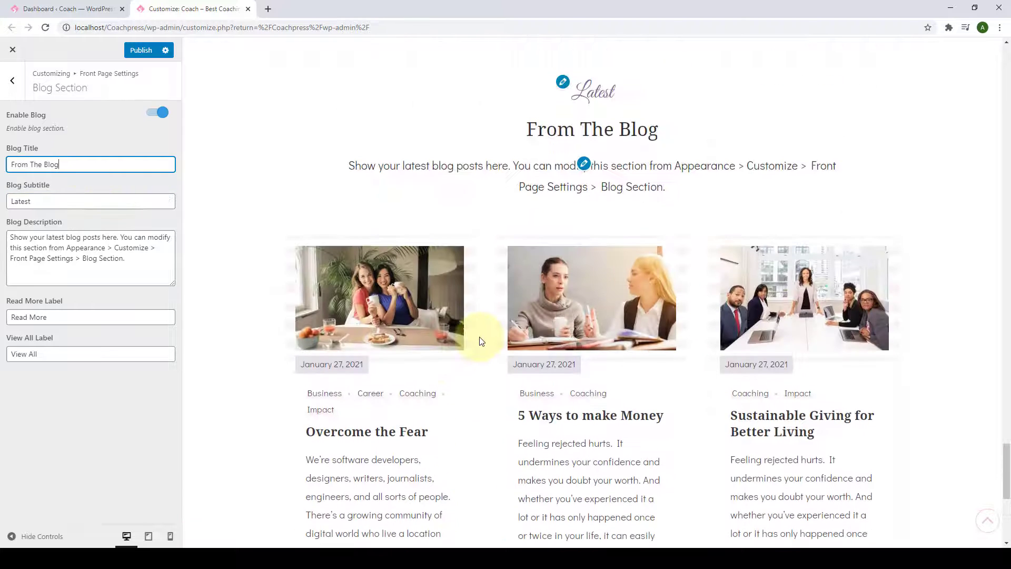
- Replace the blog description with 'Read All Of My Recent Articles From Here' and publish
{"action": "left_click_drag", "start_coordinate": [147, 259], "coordinate": [14, 232]}
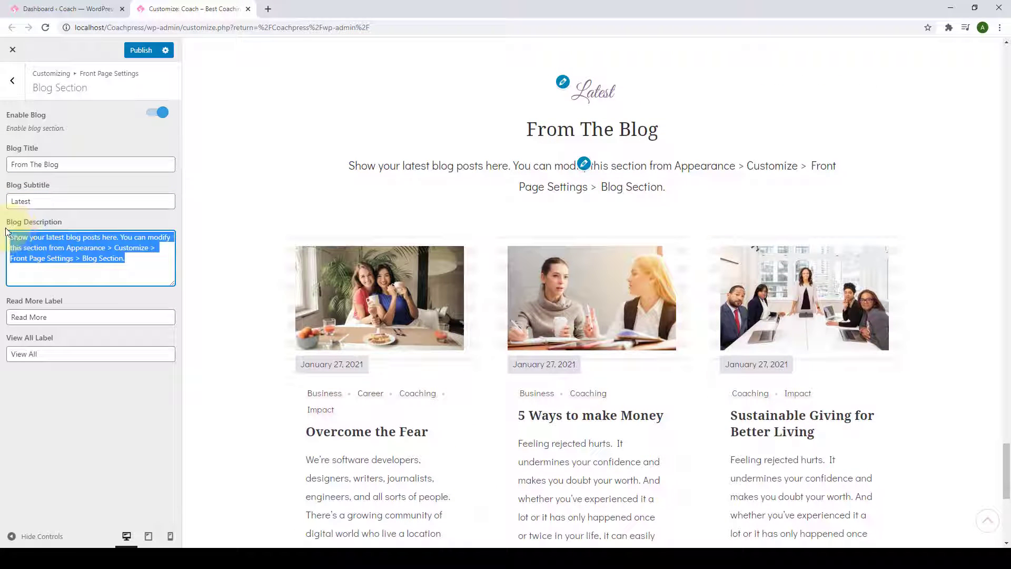
{"action": "key", "text": "BackSpace"}
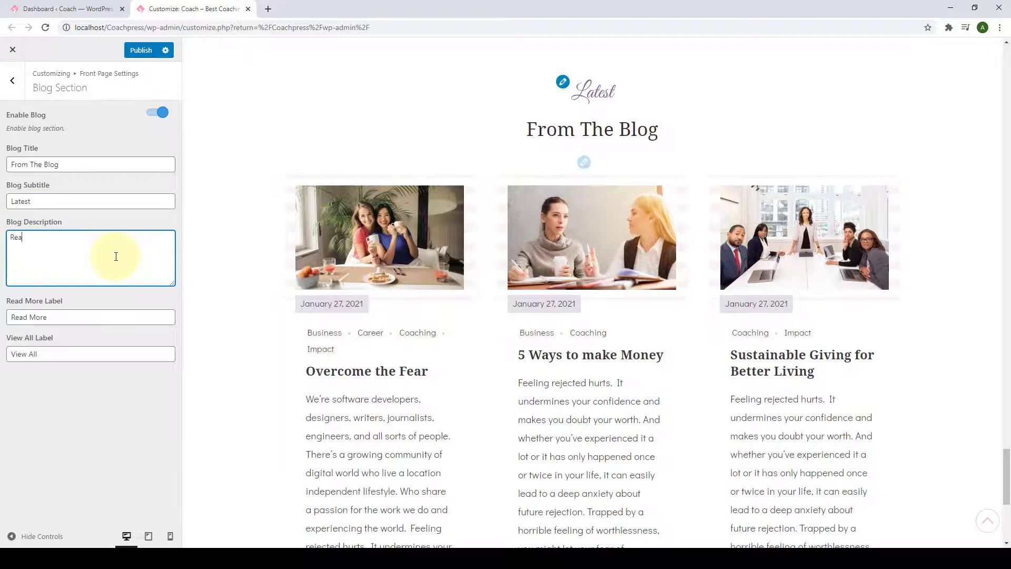
{"action": "type", "text": "Read All Of My Recen"}
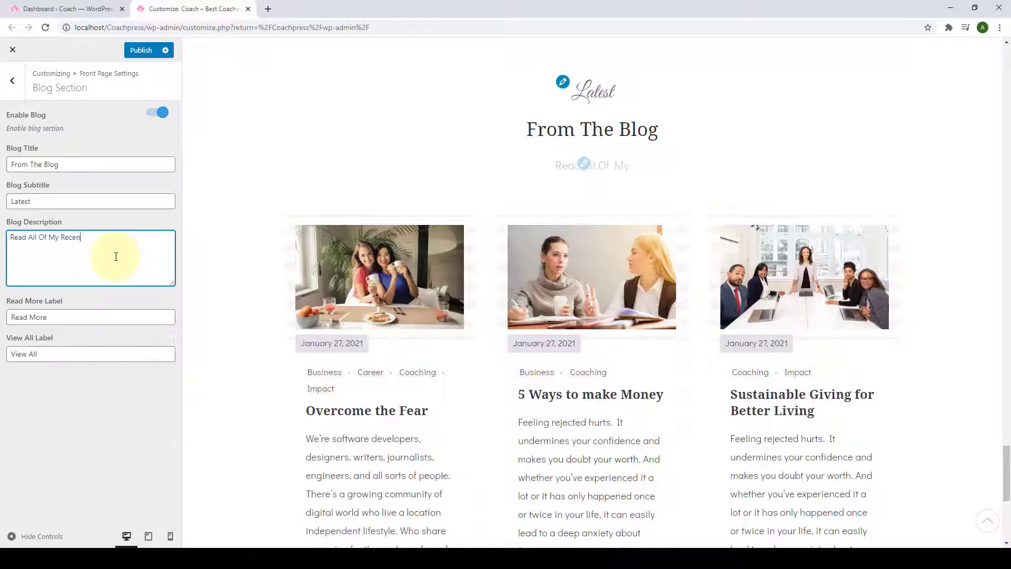
{"action": "type", "text": "icles From Here"}
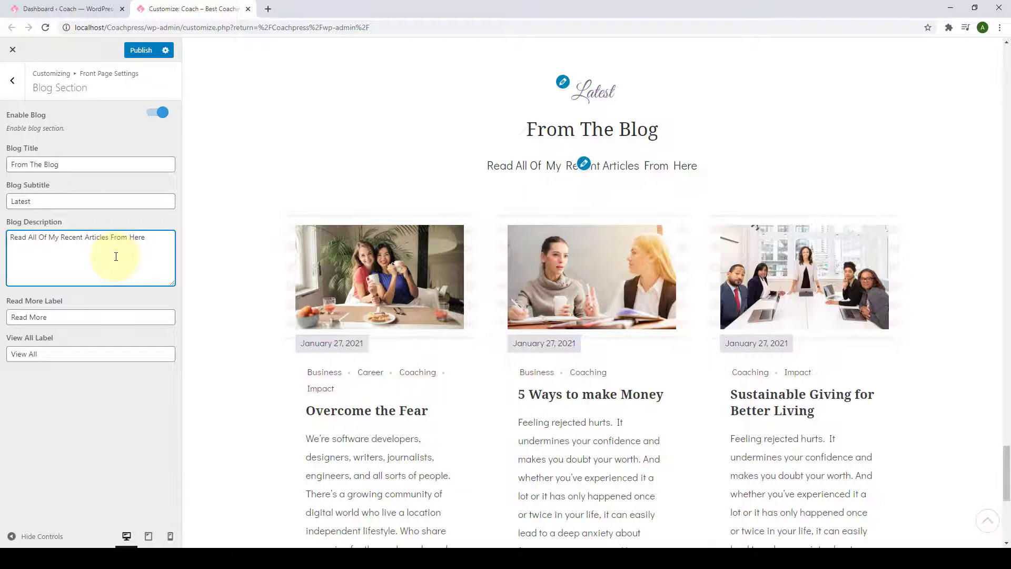
{"action": "left_click", "coordinate": [145, 52]}
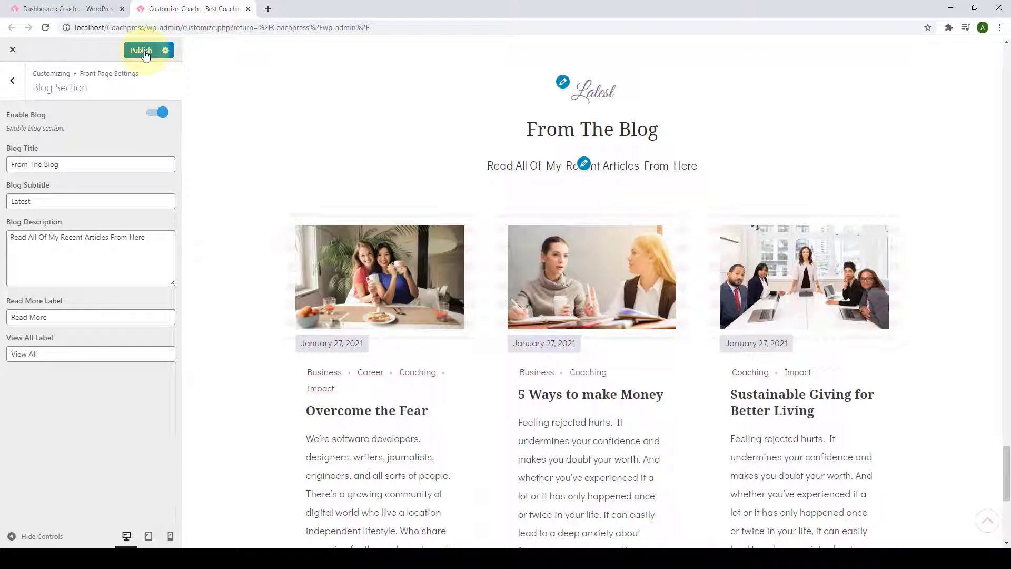
{"action": "left_click", "coordinate": [8, 82]}
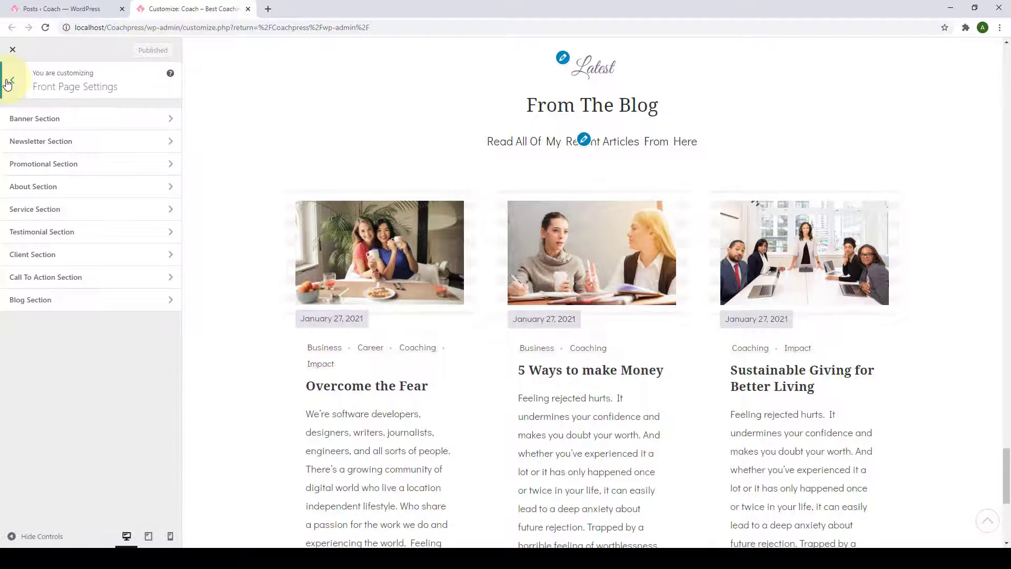
- Go to the Colors settings under Appearance Settings
{"action": "left_click", "coordinate": [9, 82]}
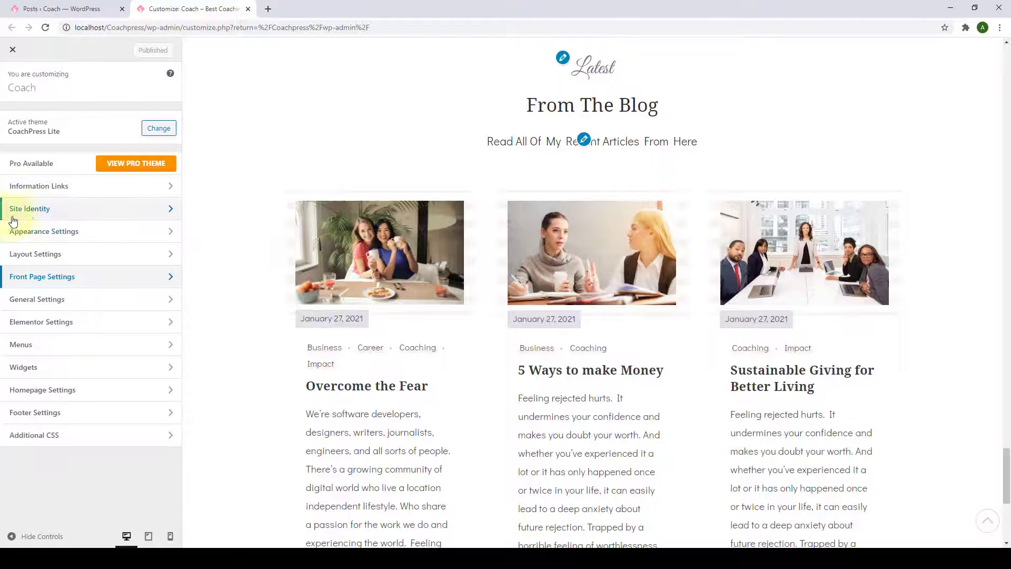
{"action": "left_click", "coordinate": [62, 236]}
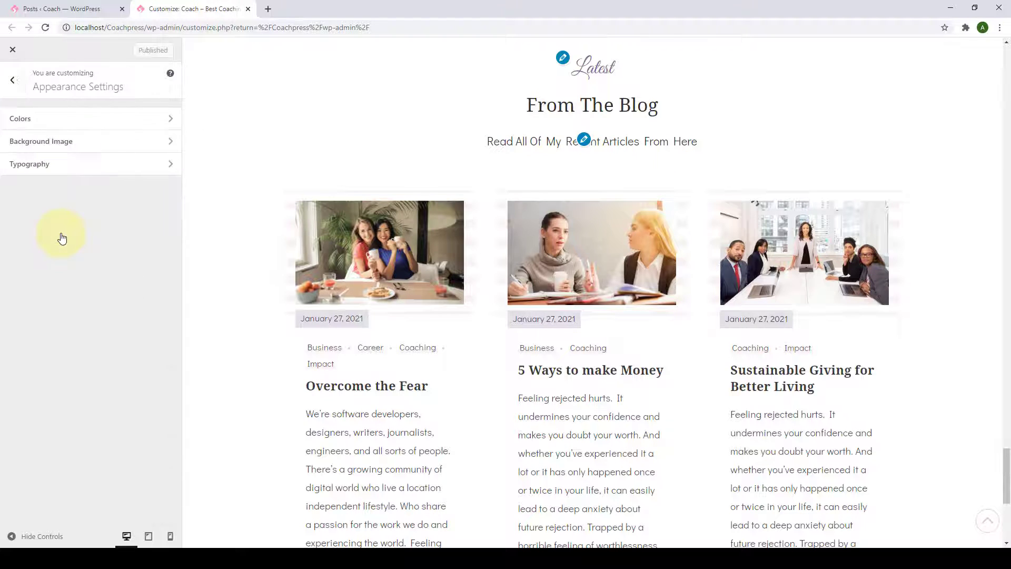
{"action": "left_click", "coordinate": [164, 128]}
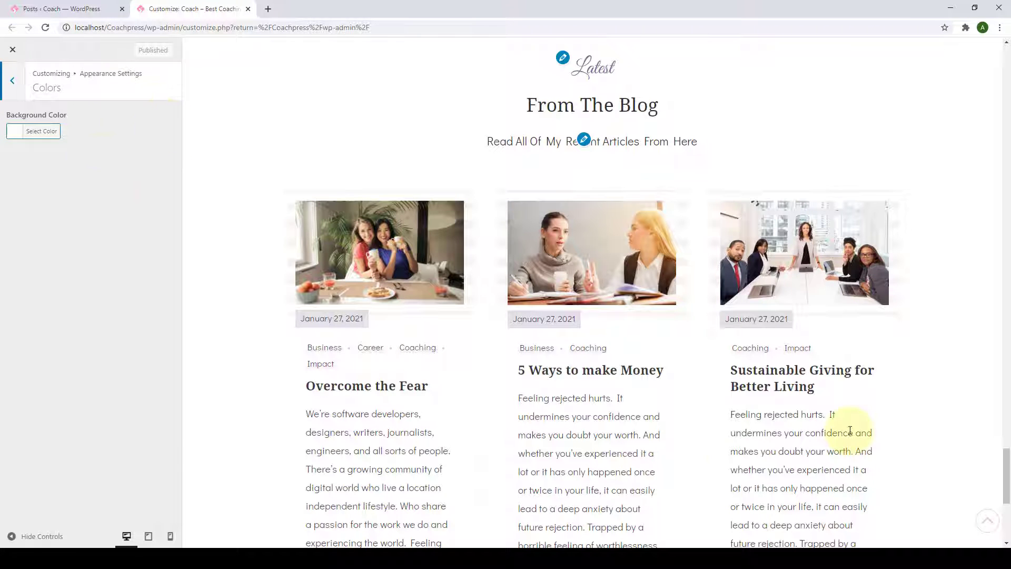
{"action": "left_click", "coordinate": [987, 521]}
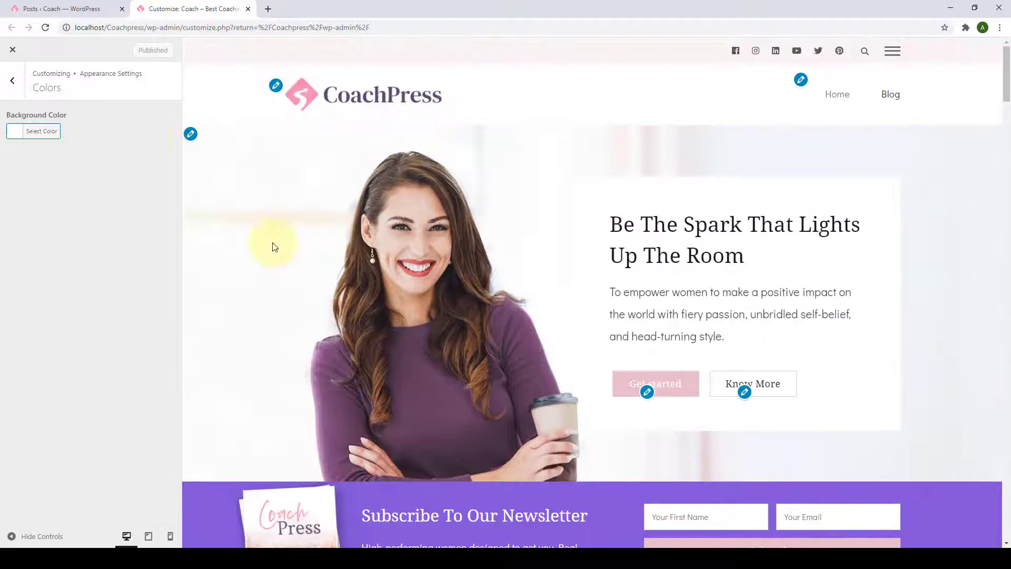
- Try red, dark blue and purple site backgrounds, then reset the background to default white
{"action": "left_click", "coordinate": [41, 135]}
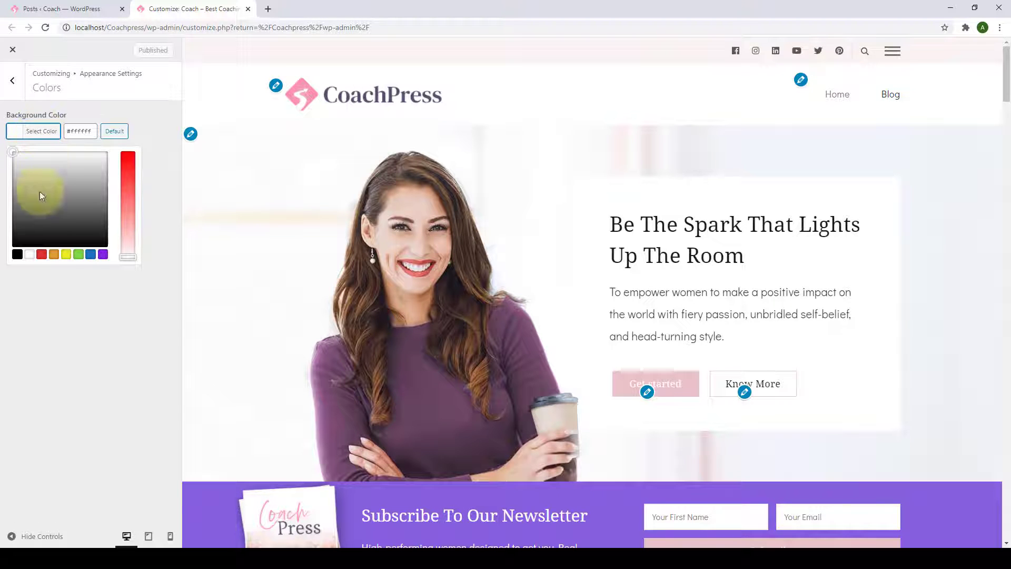
{"action": "left_click", "coordinate": [42, 255]}
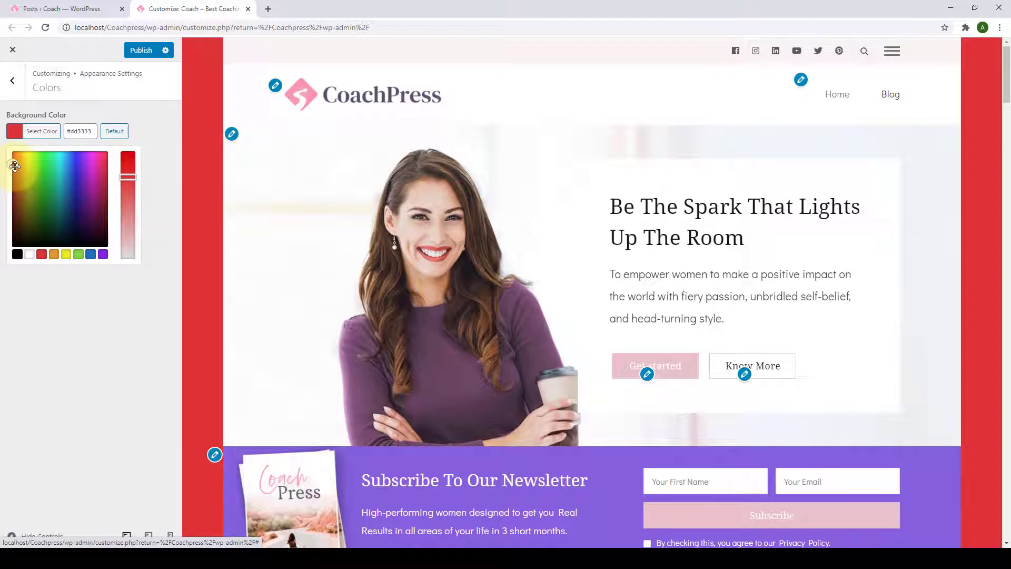
{"action": "left_click_drag", "start_coordinate": [15, 167], "coordinate": [131, 222]}
{"action": "mouse_move", "coordinate": [100, 163]}
{"action": "left_mouse_down"}
{"action": "mouse_move", "coordinate": [83, 166]}
{"action": "mouse_move", "coordinate": [94, 161]}
{"action": "left_mouse_up"}
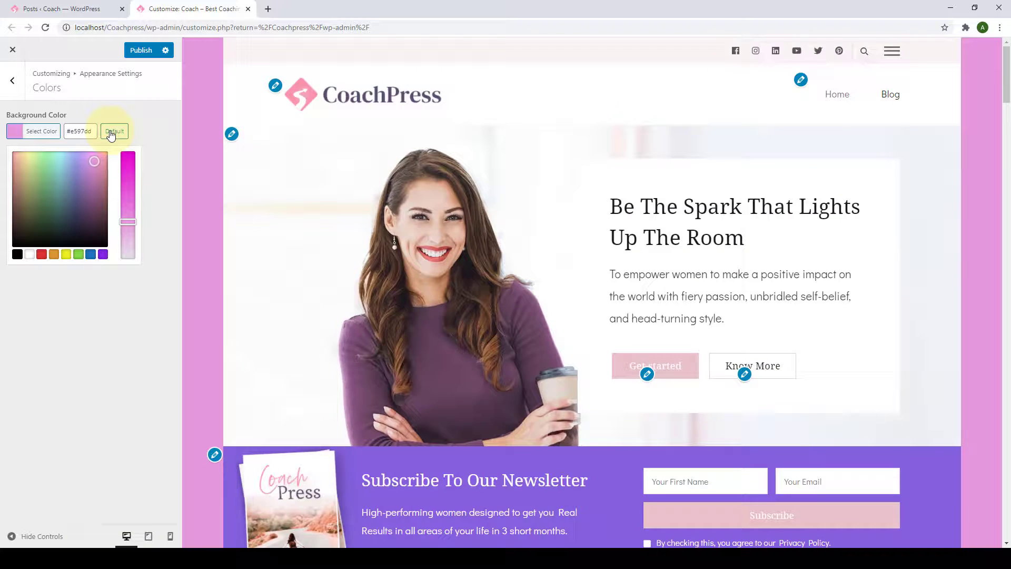
{"action": "left_click", "coordinate": [110, 135]}
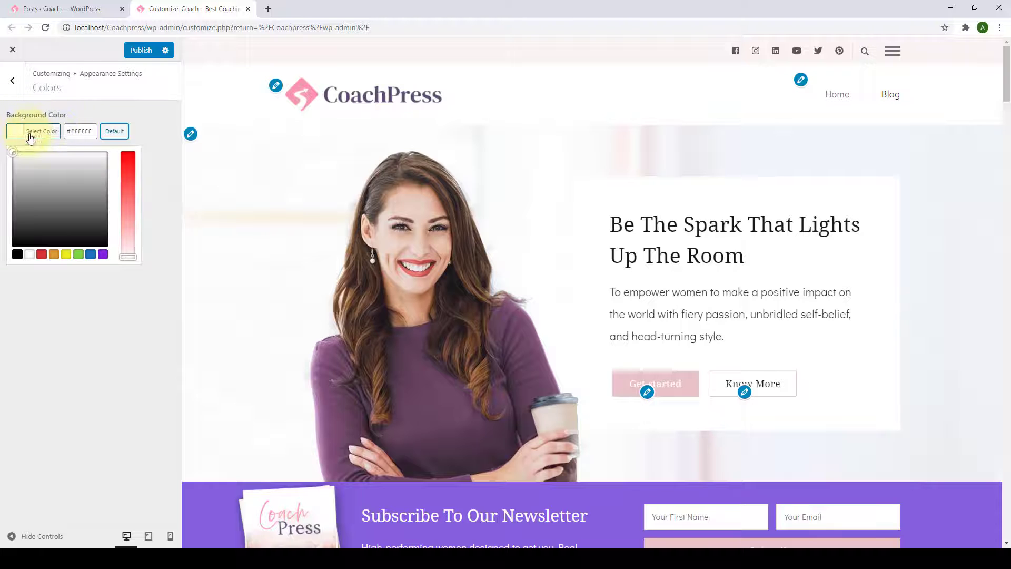
{"action": "left_click", "coordinate": [105, 122]}
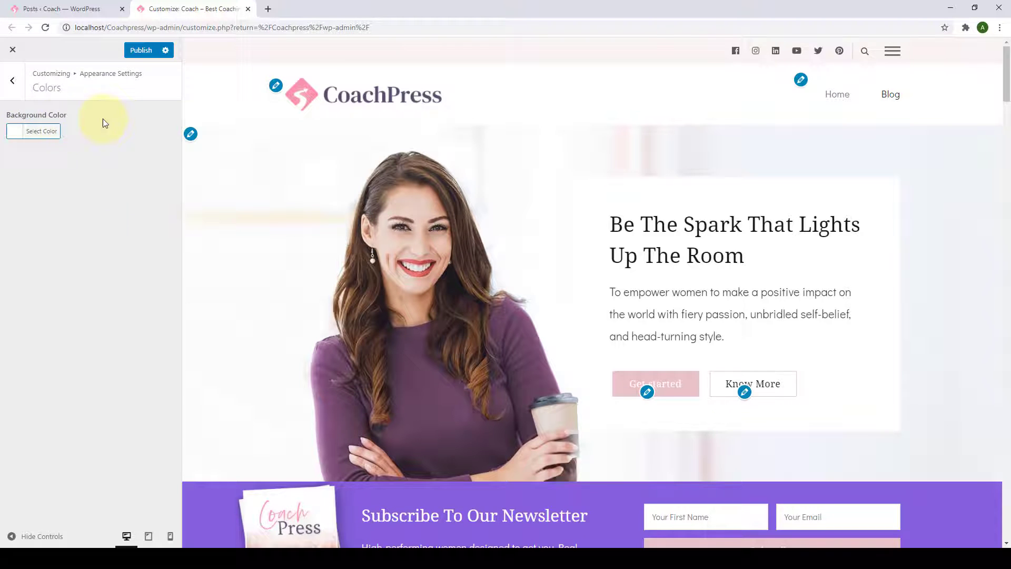
{"action": "left_click", "coordinate": [8, 98]}
- Set the photo of a woman at a laptop as the site background image
{"action": "left_click", "coordinate": [57, 141]}
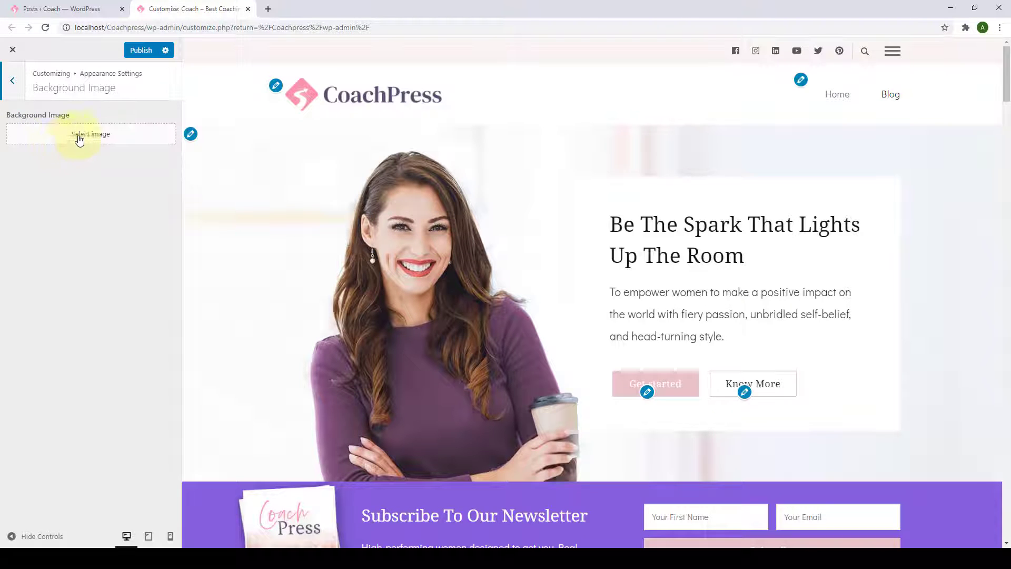
{"action": "left_click", "coordinate": [104, 138]}
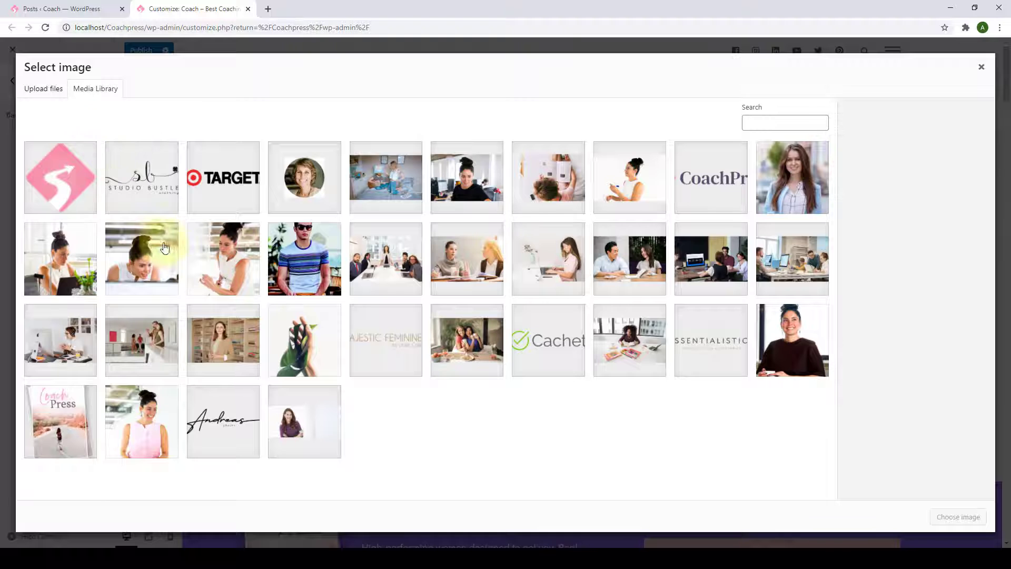
{"action": "left_click", "coordinate": [540, 251]}
{"action": "left_click", "coordinate": [963, 517]}
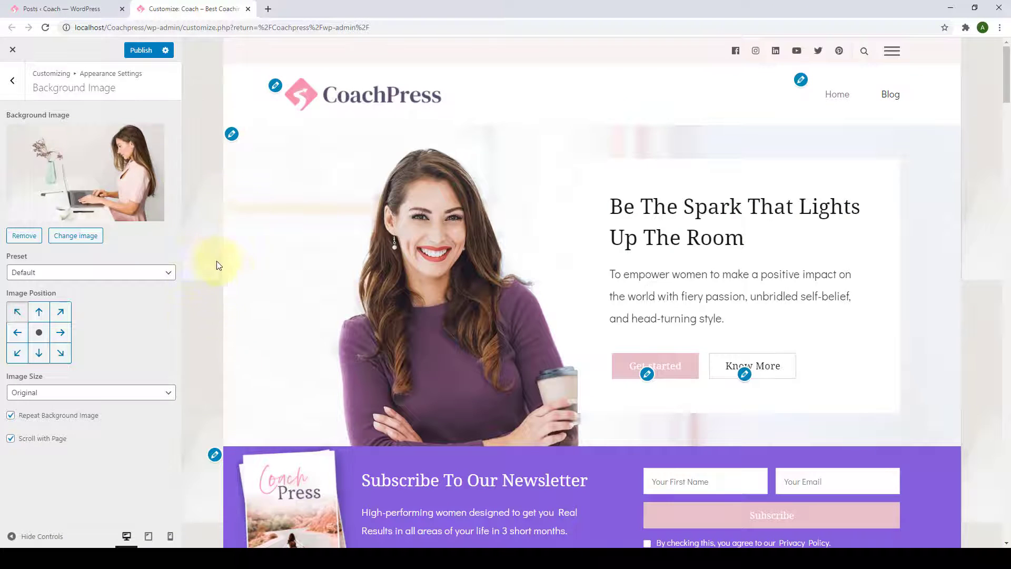
{"action": "scroll", "coordinate": [217, 260], "scroll_direction": "down", "scroll_amount": 10}
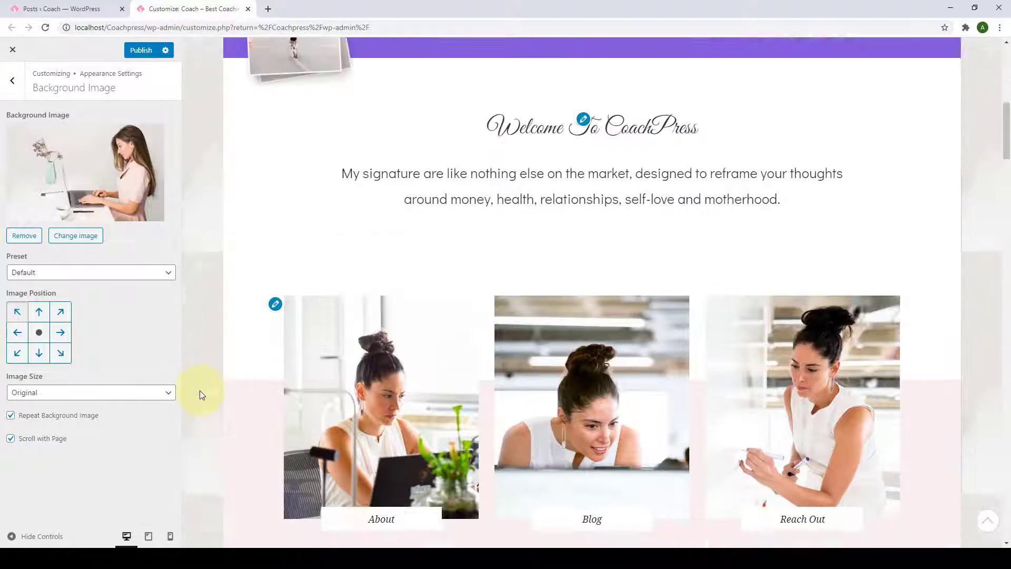
{"action": "scroll", "coordinate": [200, 390], "scroll_direction": "up", "scroll_amount": 10}
- Keep the Default preset, try several image positions, and keep the Original image size
{"action": "left_click", "coordinate": [146, 275]}
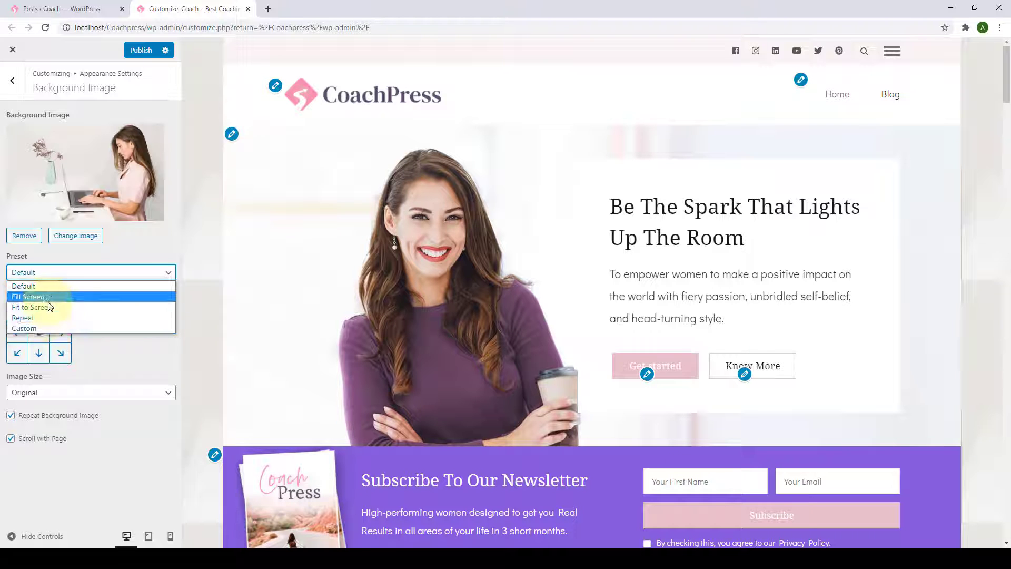
{"action": "left_click", "coordinate": [167, 255]}
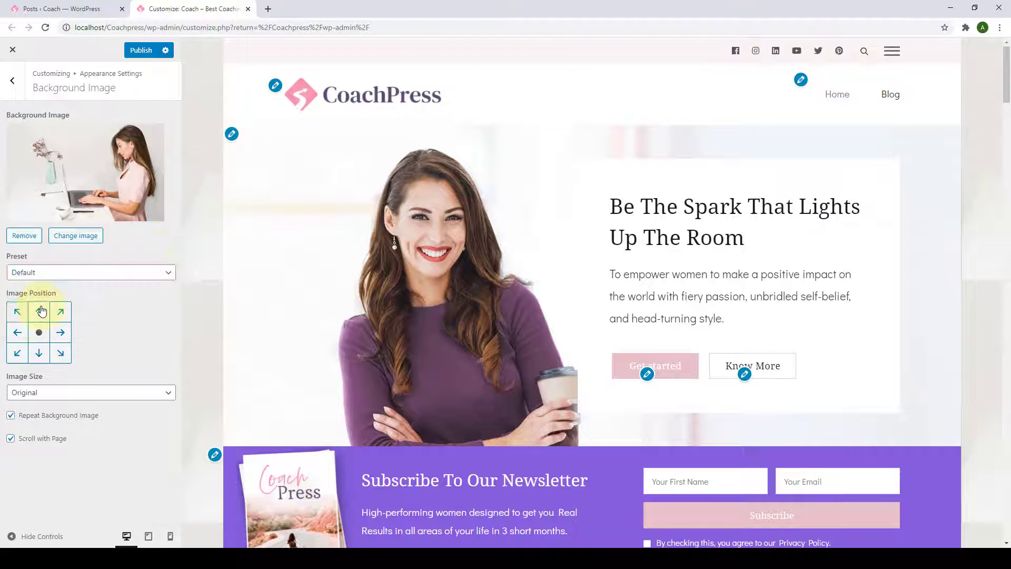
{"action": "left_click", "coordinate": [41, 311]}
{"action": "left_click", "coordinate": [39, 353]}
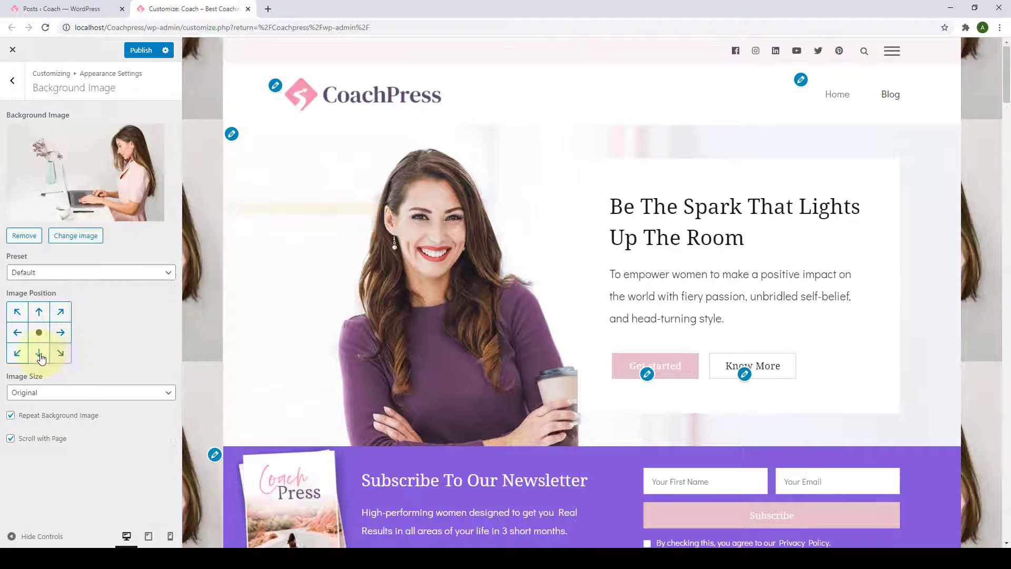
{"action": "left_click", "coordinate": [17, 354]}
{"action": "left_click", "coordinate": [18, 333]}
{"action": "left_click", "coordinate": [23, 320]}
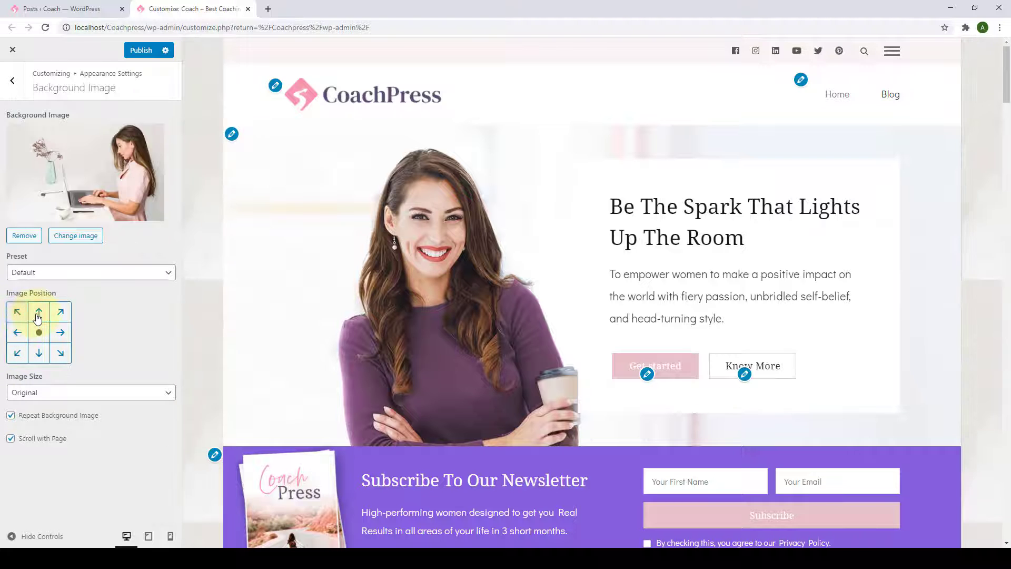
{"action": "left_click", "coordinate": [59, 393]}
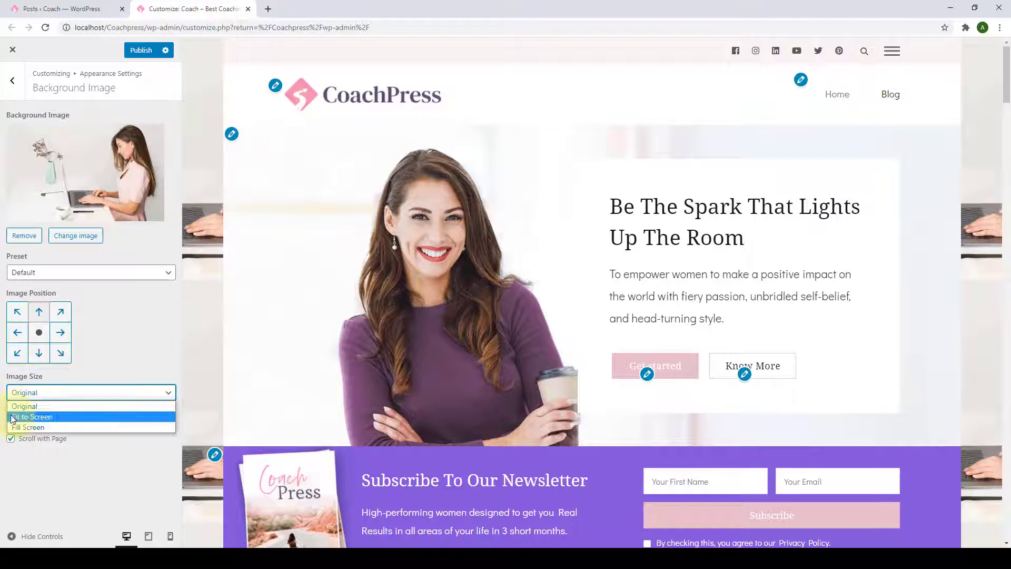
{"action": "left_click", "coordinate": [121, 360]}
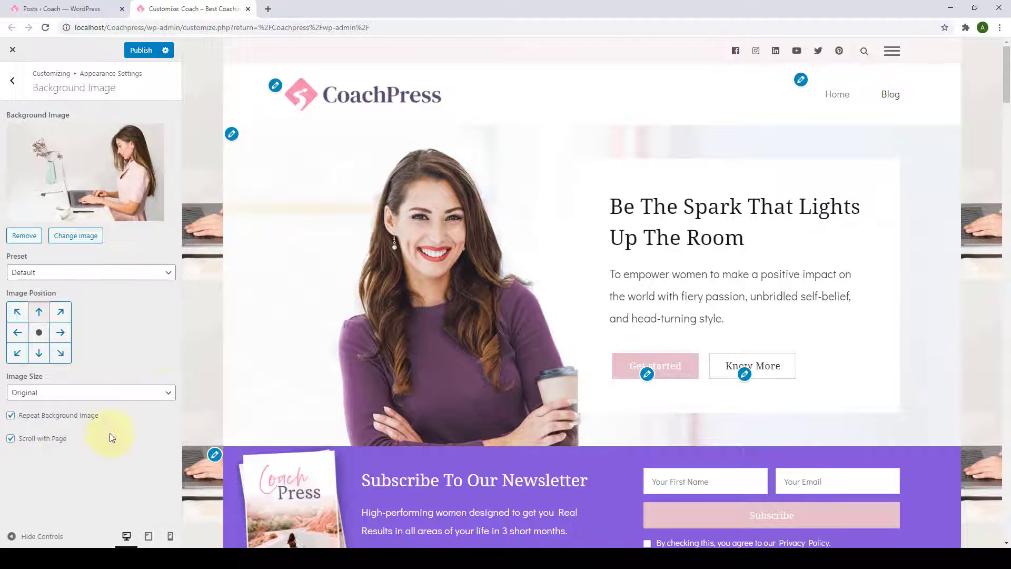
- Turn off Scroll with Page and Repeat Background Image for the site background
{"action": "scroll", "coordinate": [204, 385], "scroll_direction": "down", "scroll_amount": 5}
{"action": "left_click", "coordinate": [11, 439]}
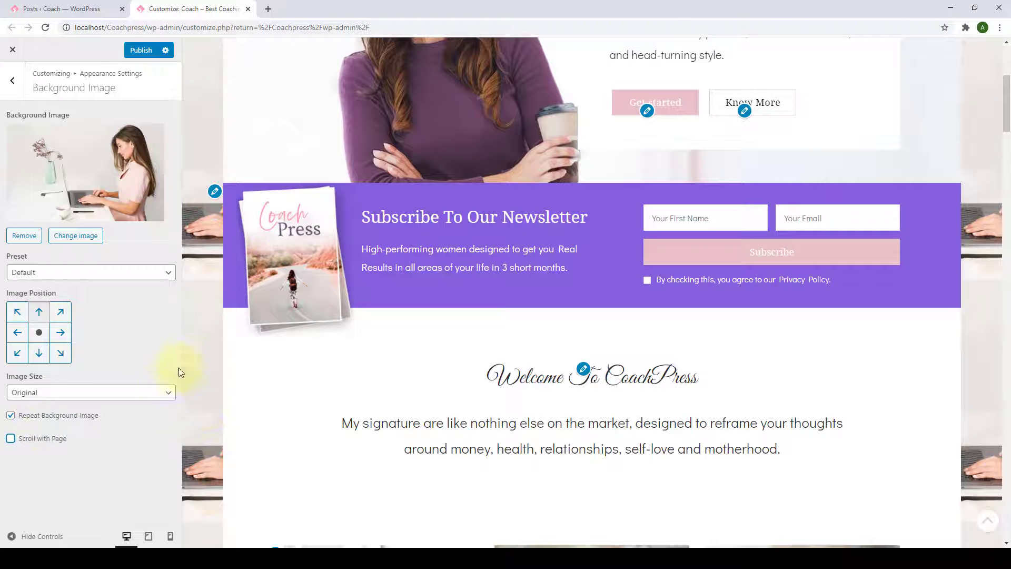
{"action": "scroll", "coordinate": [200, 362], "scroll_direction": "up", "scroll_amount": 7}
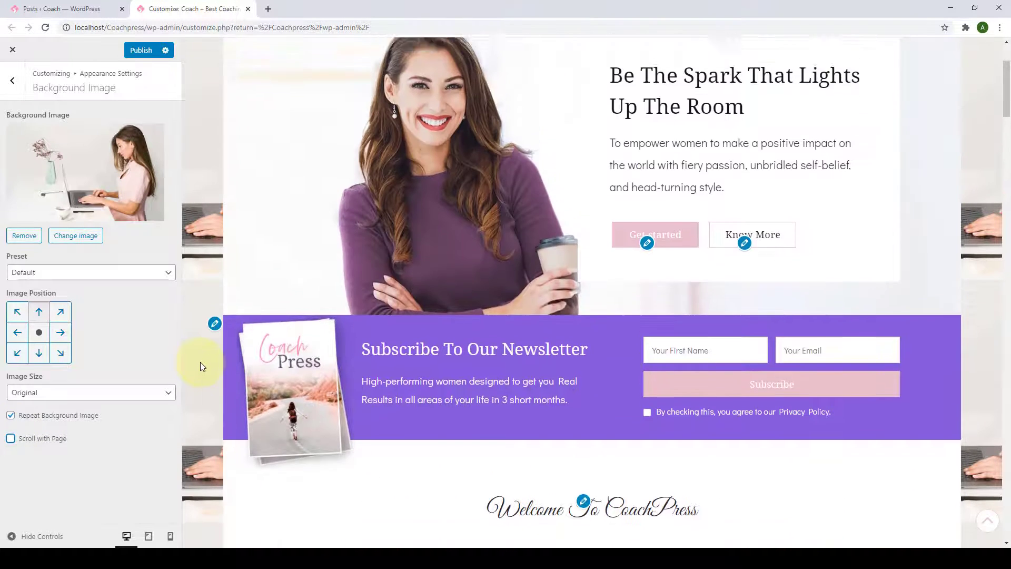
{"action": "left_click", "coordinate": [11, 416]}
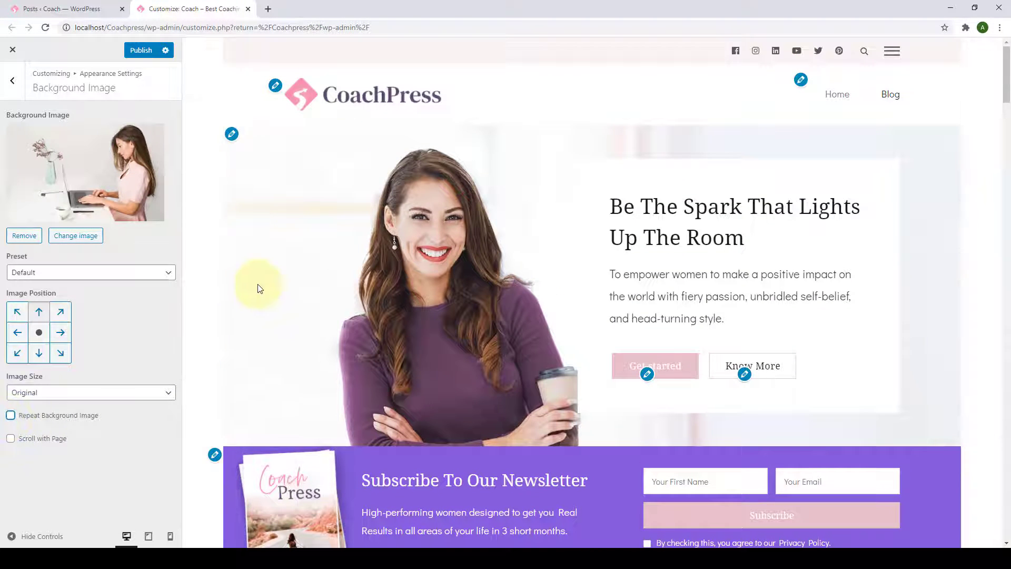
- Remove the site's background image
{"action": "scroll", "coordinate": [205, 406], "scroll_direction": "down", "scroll_amount": 2}
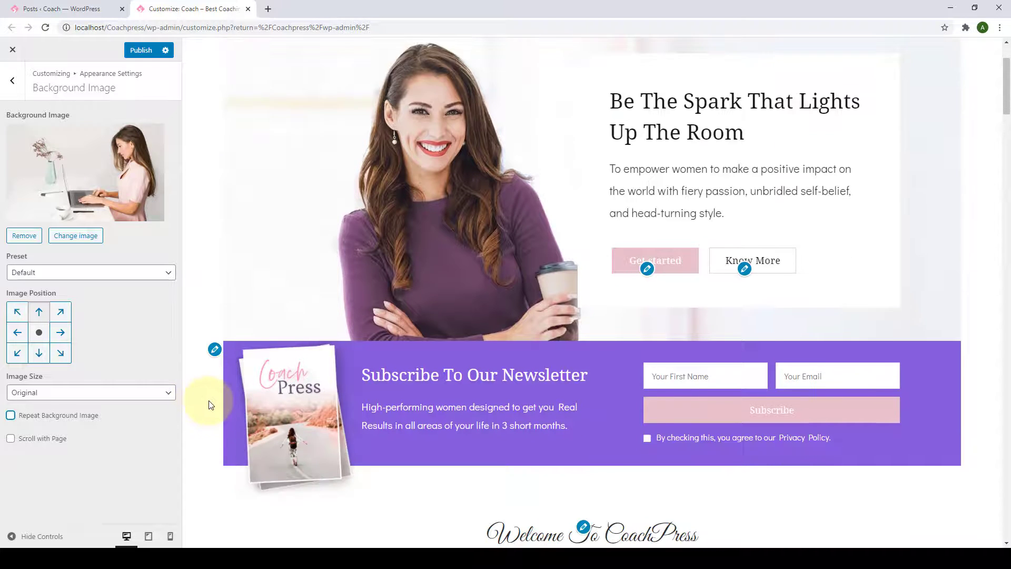
{"action": "scroll", "coordinate": [209, 405], "scroll_direction": "down", "scroll_amount": 6}
{"action": "scroll", "coordinate": [210, 404], "scroll_direction": "up", "scroll_amount": 8}
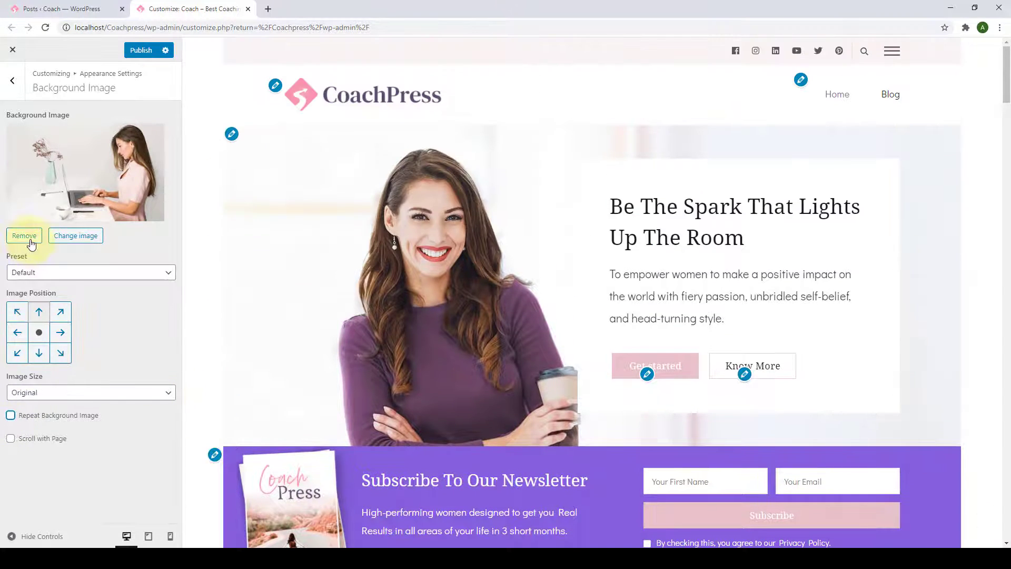
{"action": "left_click", "coordinate": [25, 235]}
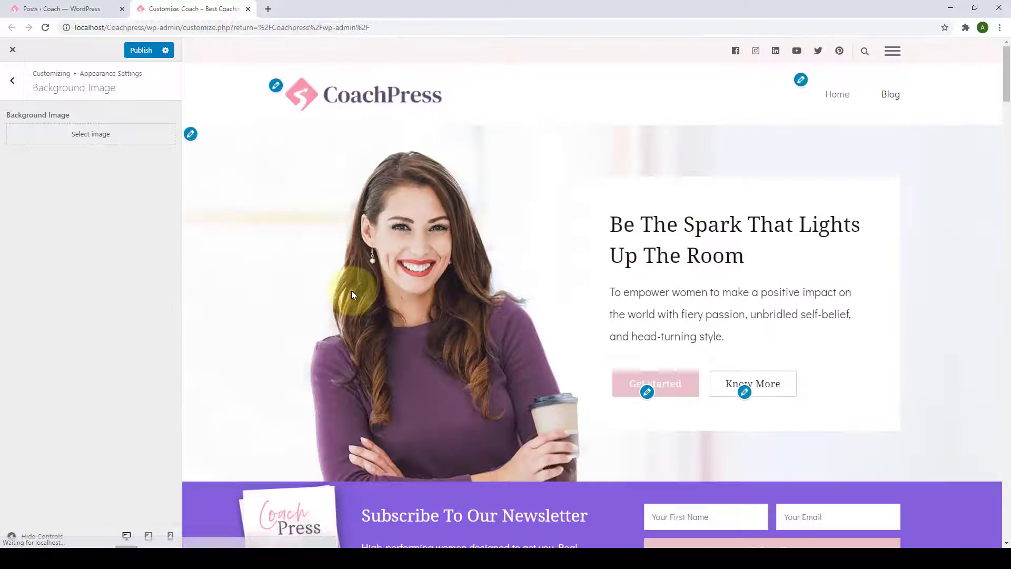
- Open the Typography panel under Appearance Settings
{"action": "left_click", "coordinate": [12, 80]}
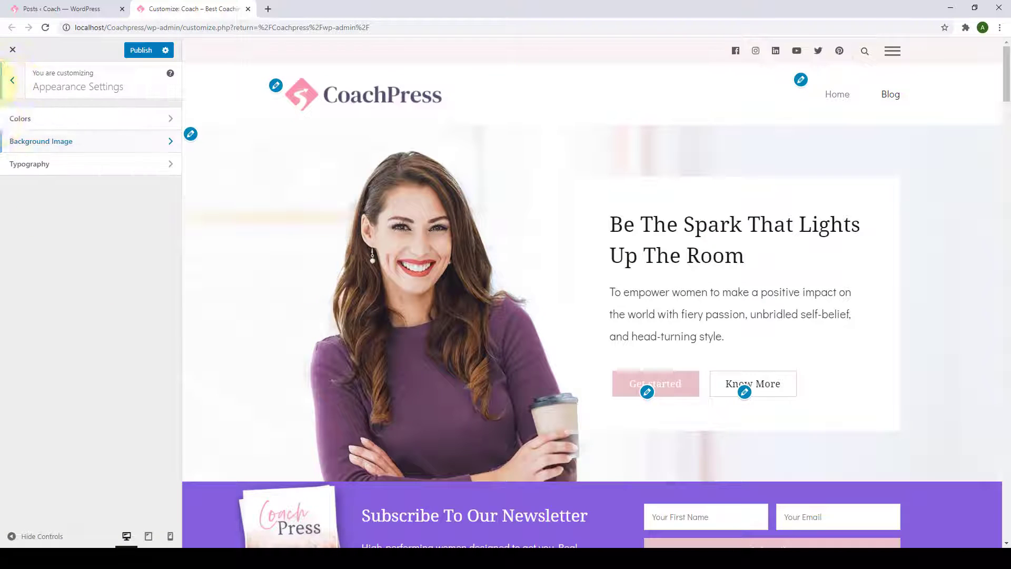
{"action": "left_click", "coordinate": [80, 165]}
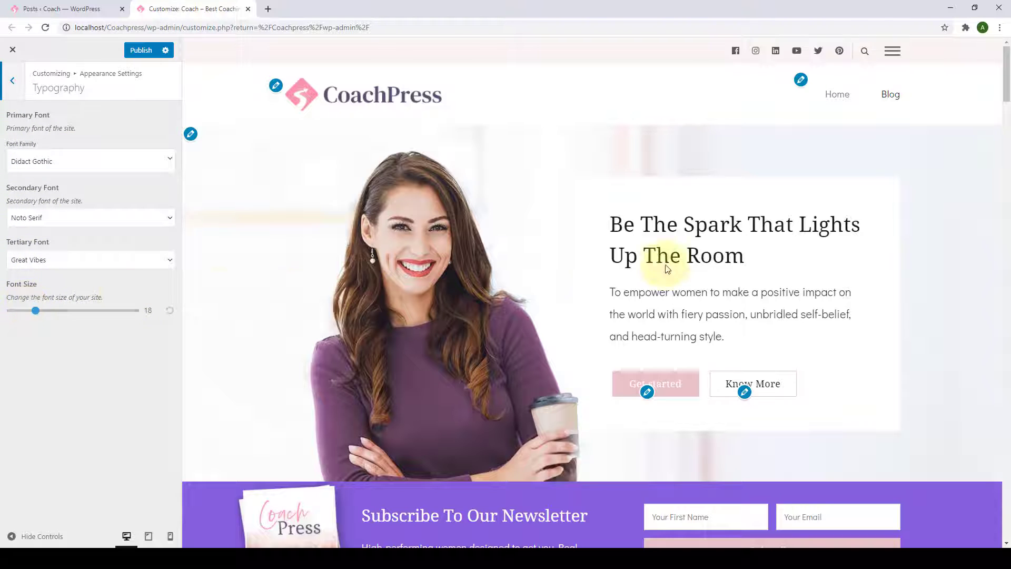
{"action": "scroll", "coordinate": [658, 255], "scroll_direction": "down", "scroll_amount": 2}
- Select the hero and welcome paragraphs in the preview to inspect their fonts
{"action": "left_click_drag", "start_coordinate": [725, 231], "coordinate": [610, 187]}
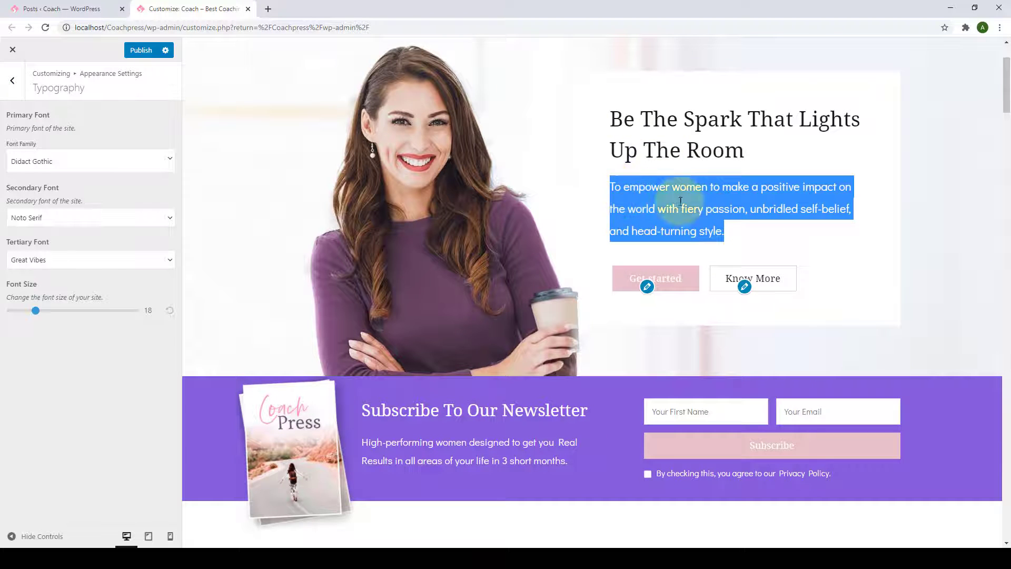
{"action": "left_click", "coordinate": [756, 232]}
{"action": "scroll", "coordinate": [753, 237], "scroll_direction": "down", "scroll_amount": 10}
{"action": "scroll", "coordinate": [757, 243], "scroll_direction": "up", "scroll_amount": 3}
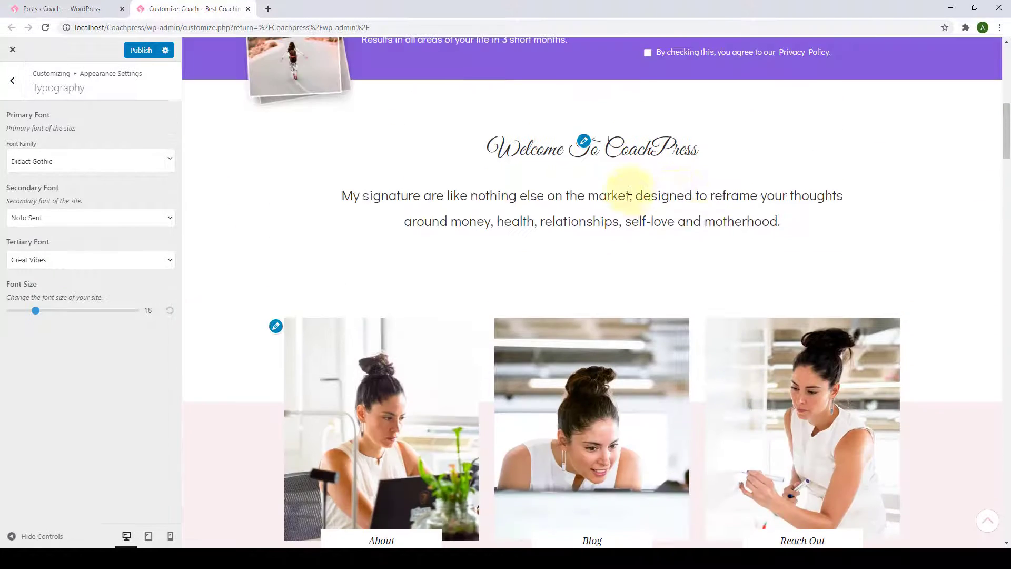
{"action": "triple_click", "coordinate": [626, 193]}
{"action": "left_click", "coordinate": [668, 257]}
{"action": "scroll", "coordinate": [671, 259], "scroll_direction": "down", "scroll_amount": 5}
{"action": "scroll", "coordinate": [670, 258], "scroll_direction": "down", "scroll_amount": 6}
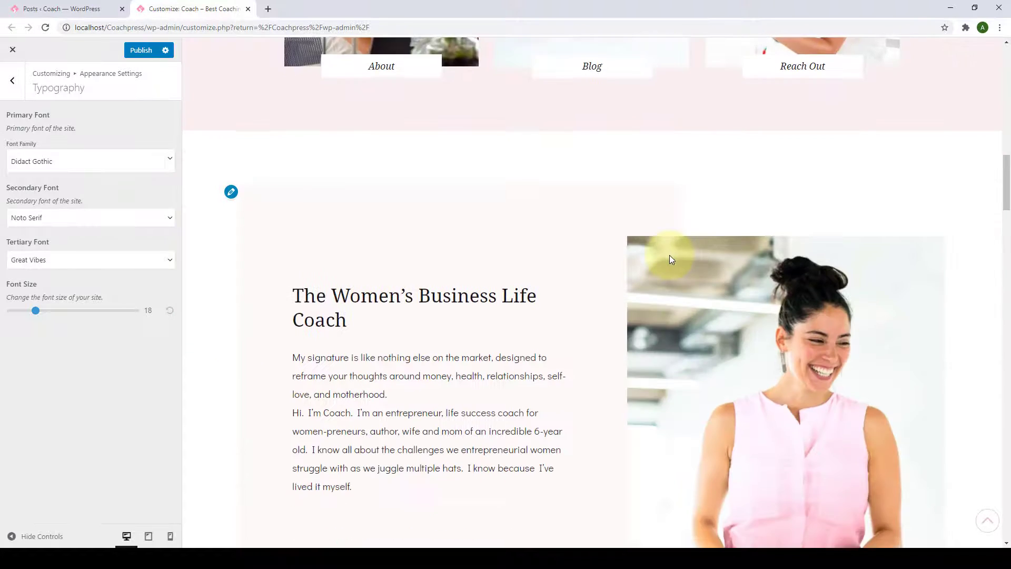
- Select the section heading and hero heading in the preview to compare their fonts
{"action": "left_click_drag", "start_coordinate": [367, 383], "coordinate": [289, 254]}
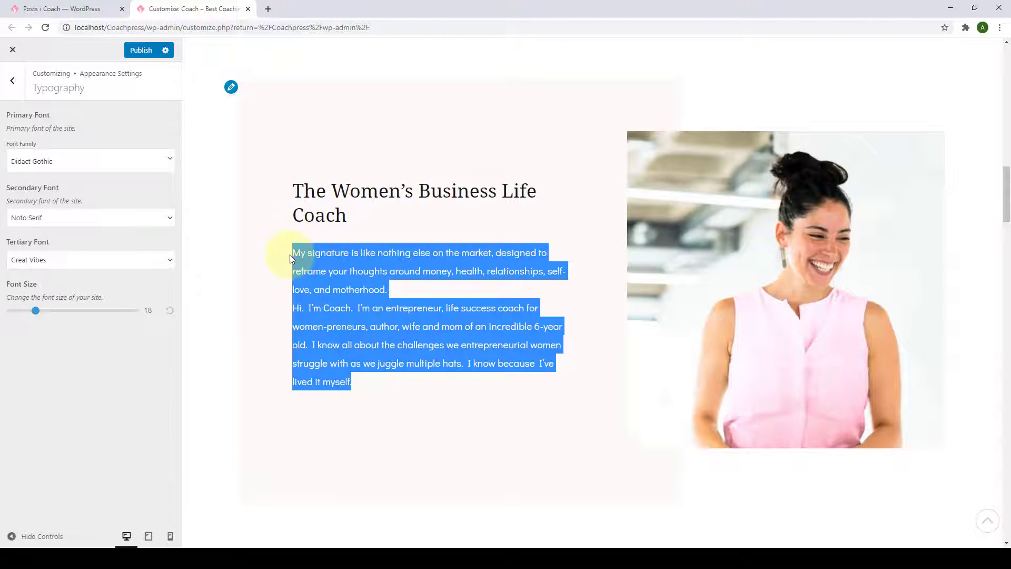
{"action": "triple_click", "coordinate": [298, 213]}
{"action": "scroll", "coordinate": [290, 286], "scroll_direction": "up", "scroll_amount": 2}
{"action": "left_click", "coordinate": [391, 243]}
{"action": "scroll", "coordinate": [391, 244], "scroll_direction": "up", "scroll_amount": 11}
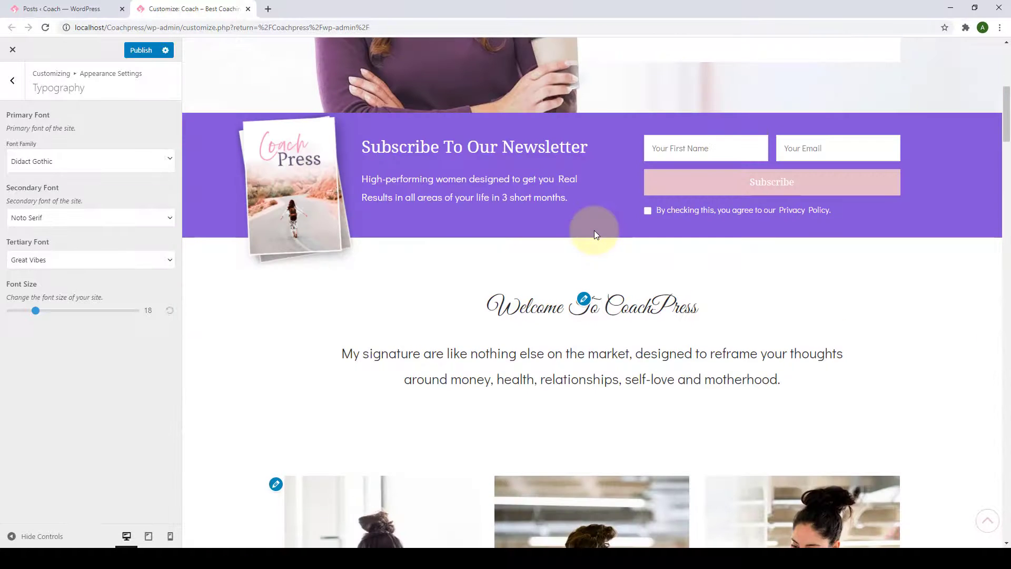
{"action": "scroll", "coordinate": [553, 293], "scroll_direction": "up", "scroll_amount": 7}
{"action": "triple_click", "coordinate": [654, 228]}
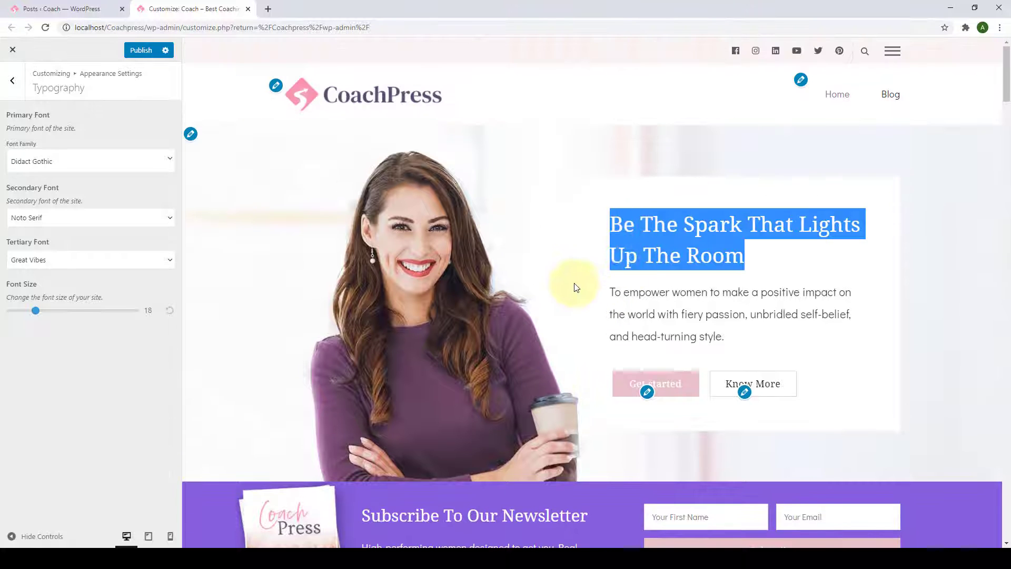
{"action": "scroll", "coordinate": [767, 90], "scroll_direction": "down", "scroll_amount": 4}
{"action": "left_click", "coordinate": [573, 214]}
{"action": "scroll", "coordinate": [539, 226], "scroll_direction": "down", "scroll_amount": 7}
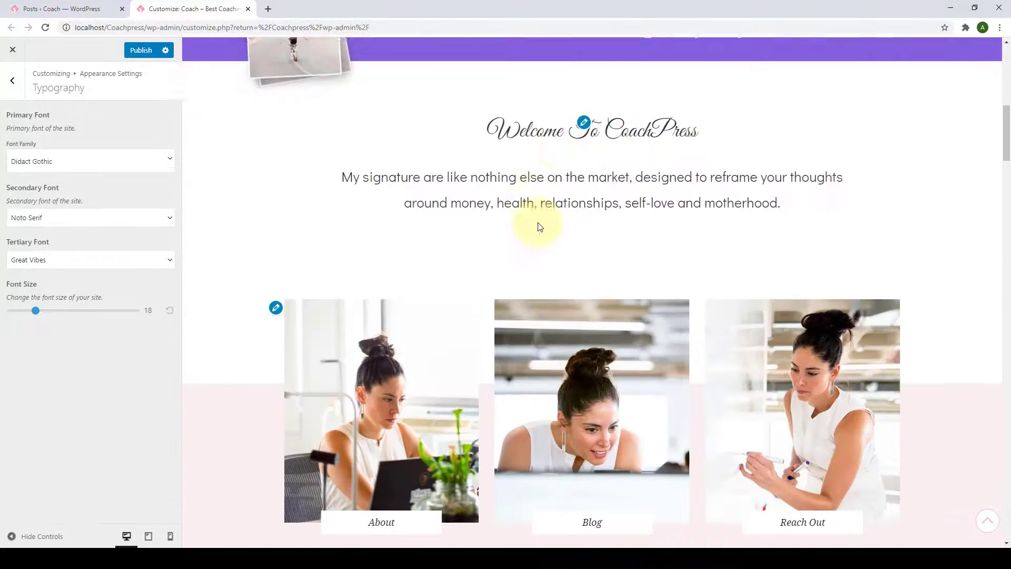
{"action": "scroll", "coordinate": [694, 109], "scroll_direction": "down", "scroll_amount": 4}
{"action": "scroll", "coordinate": [678, 195], "scroll_direction": "down", "scroll_amount": 15}
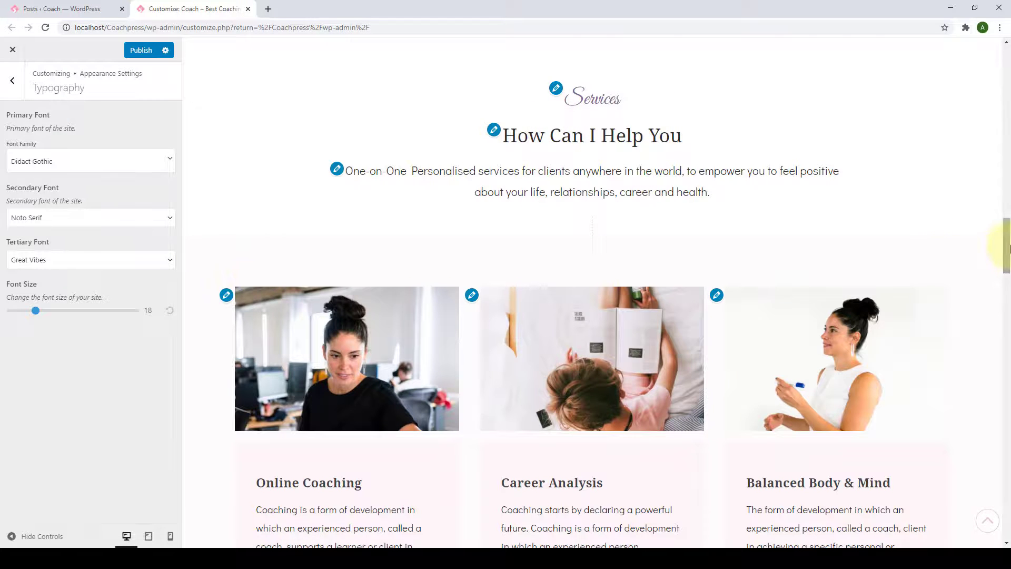
{"action": "left_click_drag", "start_coordinate": [1005, 248], "coordinate": [1004, 77]}
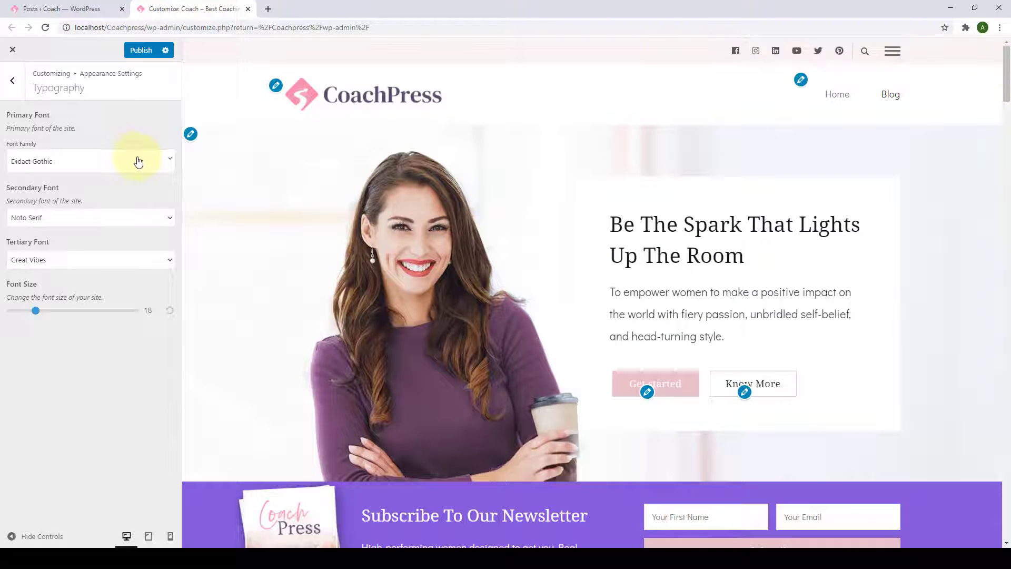
- Set the primary font to Engagement
{"action": "left_click", "coordinate": [138, 160]}
{"action": "scroll", "coordinate": [74, 221], "scroll_direction": "down", "scroll_amount": 7}
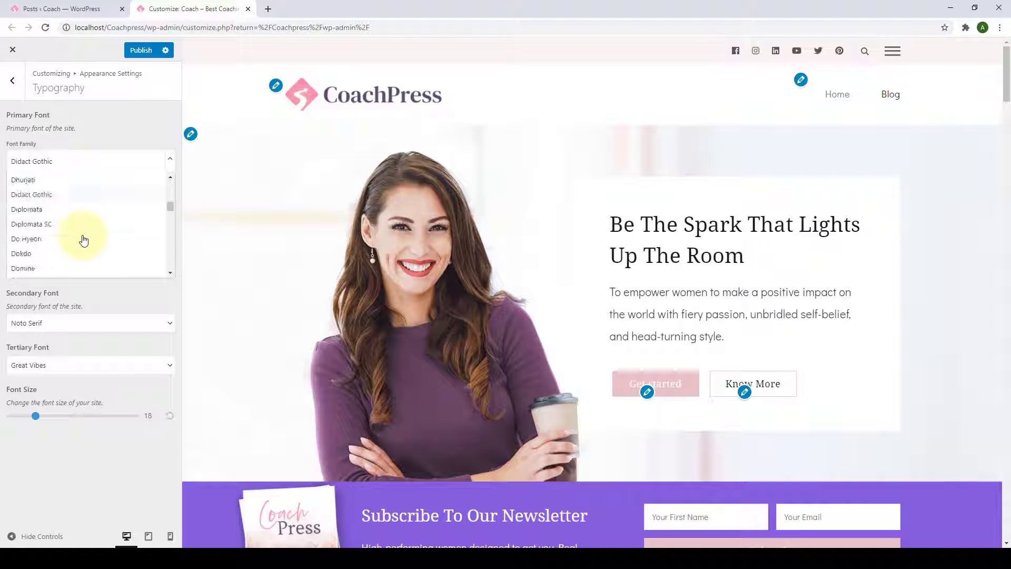
{"action": "left_click", "coordinate": [55, 244]}
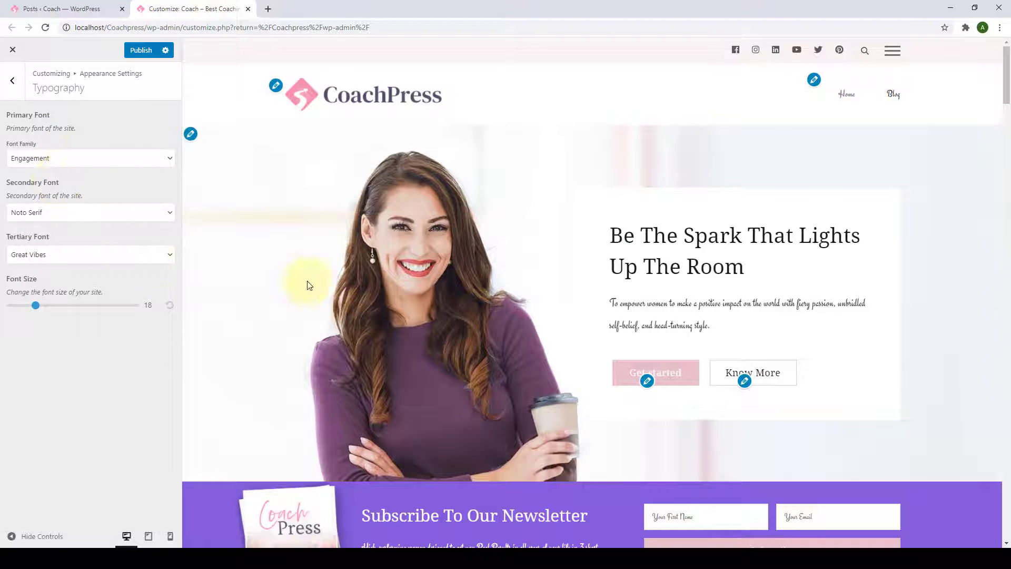
{"action": "scroll", "coordinate": [605, 309], "scroll_direction": "down", "scroll_amount": 2}
{"action": "scroll", "coordinate": [740, 253], "scroll_direction": "down", "scroll_amount": 8}
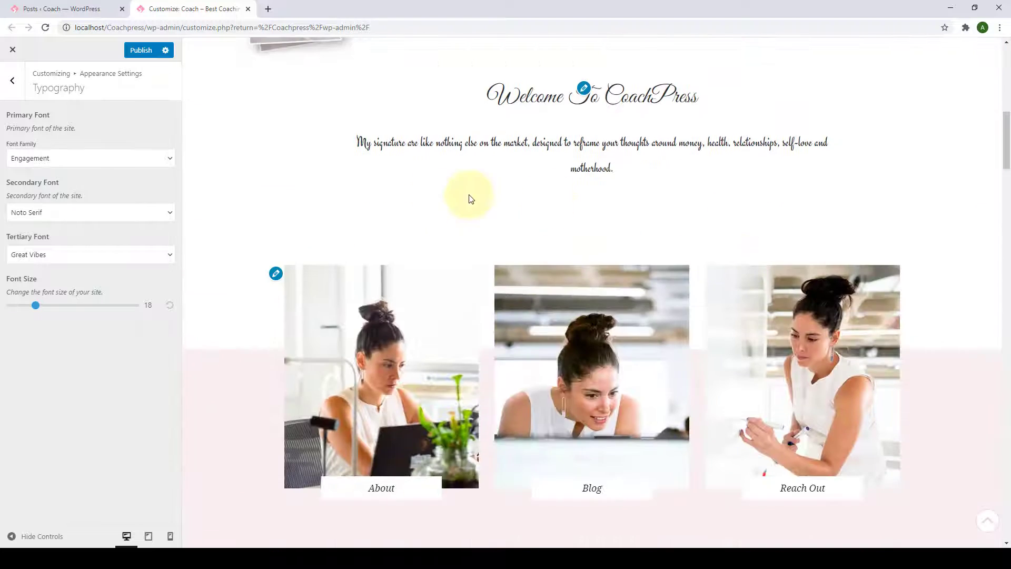
{"action": "scroll", "coordinate": [672, 195], "scroll_direction": "down", "scroll_amount": 4}
{"action": "scroll", "coordinate": [666, 211], "scroll_direction": "down", "scroll_amount": 5}
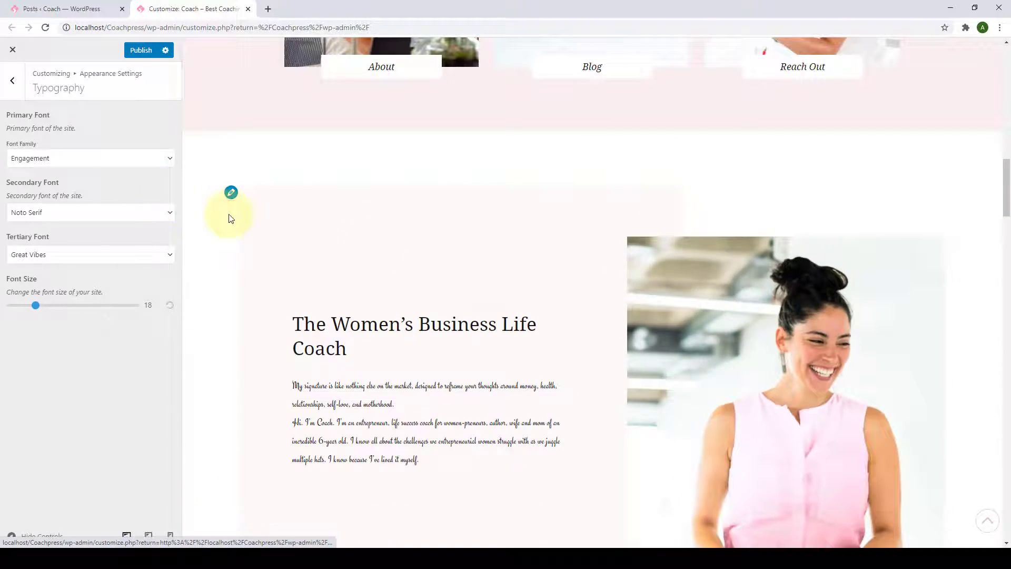
- Set the secondary font to Petit Formal Script
{"action": "left_click", "coordinate": [169, 216]}
{"action": "scroll", "coordinate": [50, 297], "scroll_direction": "down", "scroll_amount": 20}
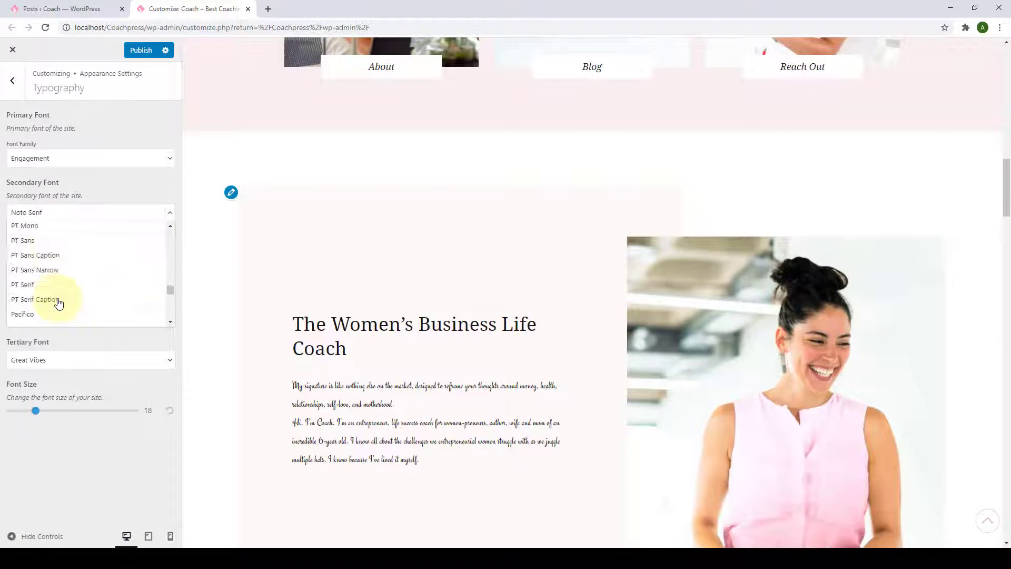
{"action": "left_click", "coordinate": [61, 304]}
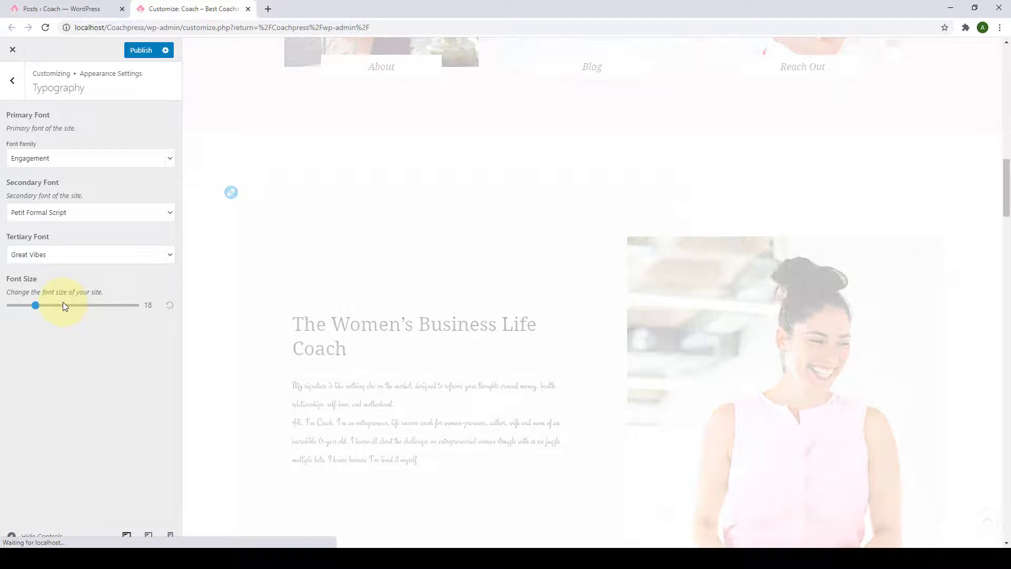
{"action": "scroll", "coordinate": [391, 318], "scroll_direction": "down", "scroll_amount": 2}
{"action": "scroll", "coordinate": [391, 318], "scroll_direction": "down", "scroll_amount": 1}
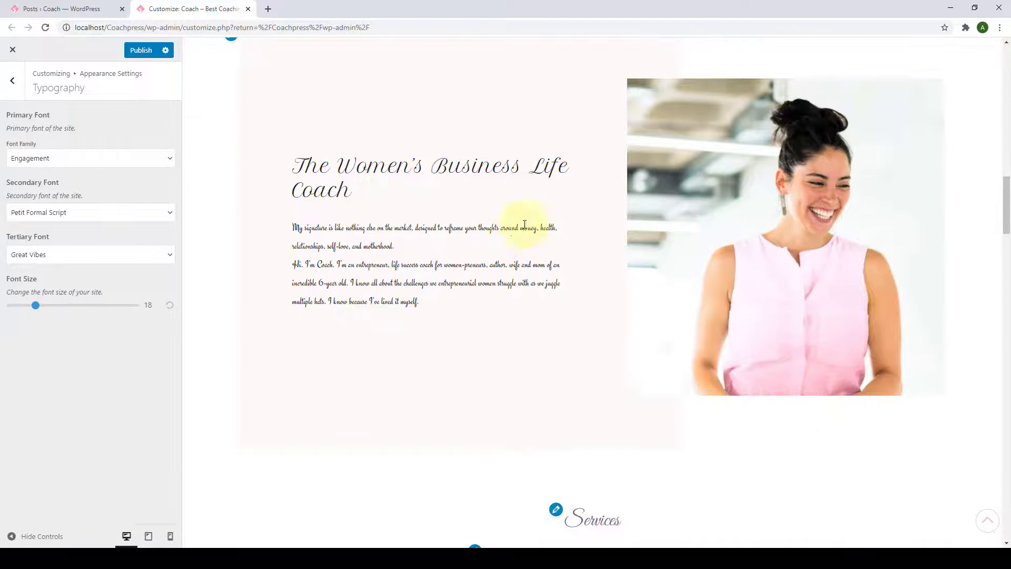
{"action": "scroll", "coordinate": [524, 224], "scroll_direction": "up", "scroll_amount": 12}
{"action": "scroll", "coordinate": [473, 200], "scroll_direction": "up", "scroll_amount": 4}
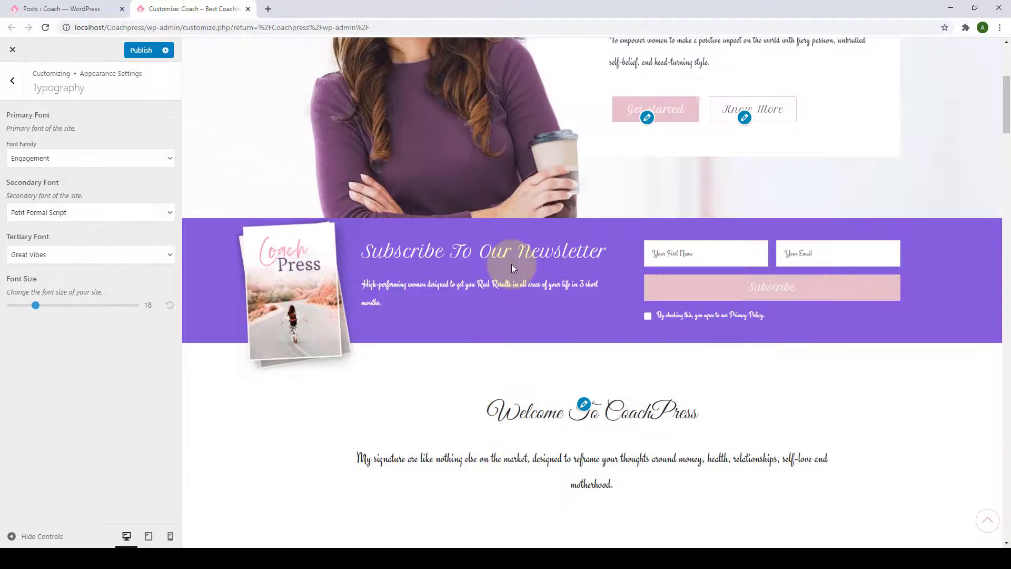
- Set the tertiary font to Iceland
{"action": "left_click", "coordinate": [48, 263]}
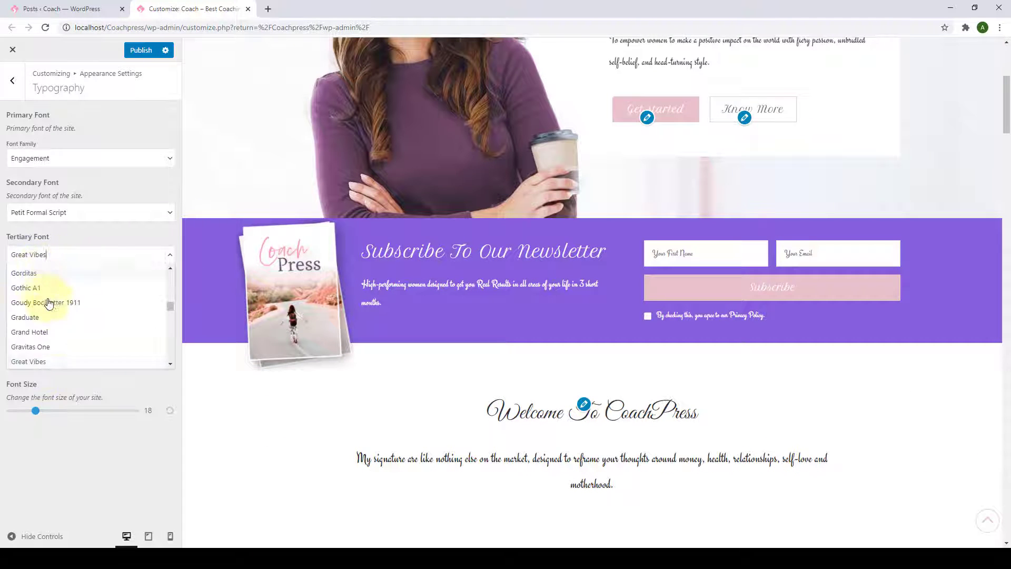
{"action": "scroll", "coordinate": [58, 337], "scroll_direction": "down", "scroll_amount": 10}
{"action": "left_click", "coordinate": [46, 345]}
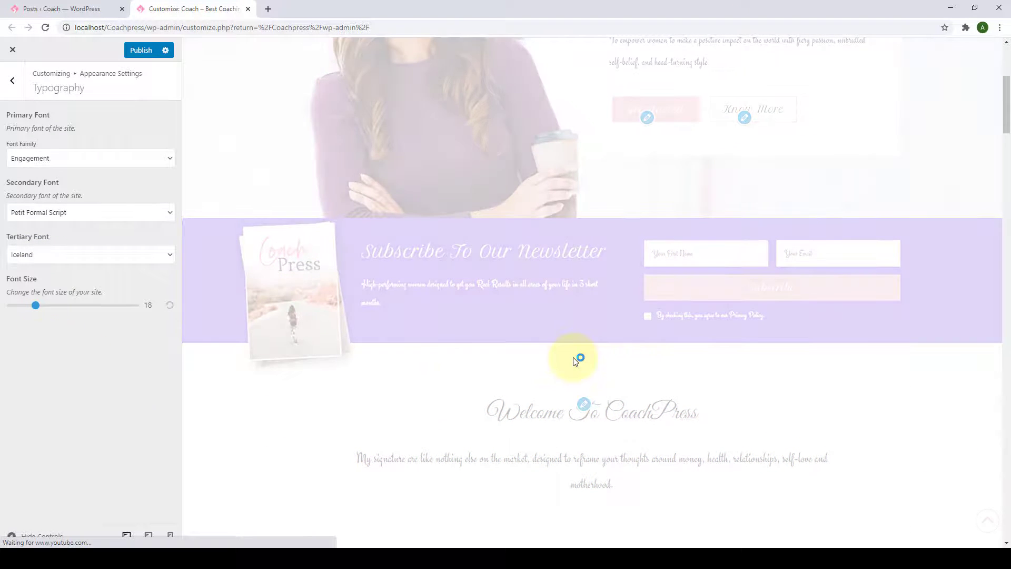
{"action": "scroll", "coordinate": [575, 360], "scroll_direction": "down", "scroll_amount": 15}
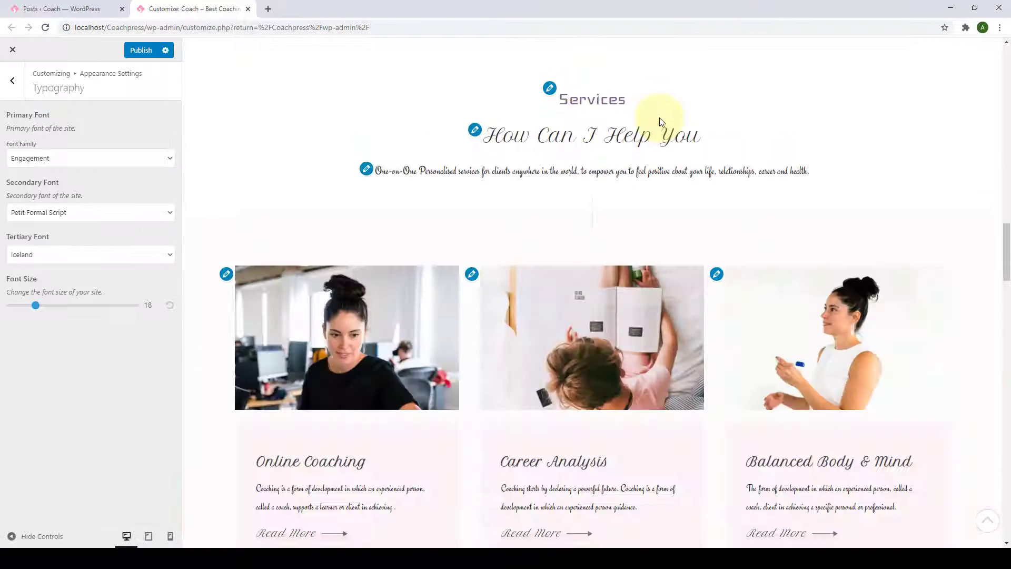
{"action": "scroll", "coordinate": [672, 148], "scroll_direction": "down", "scroll_amount": 3}
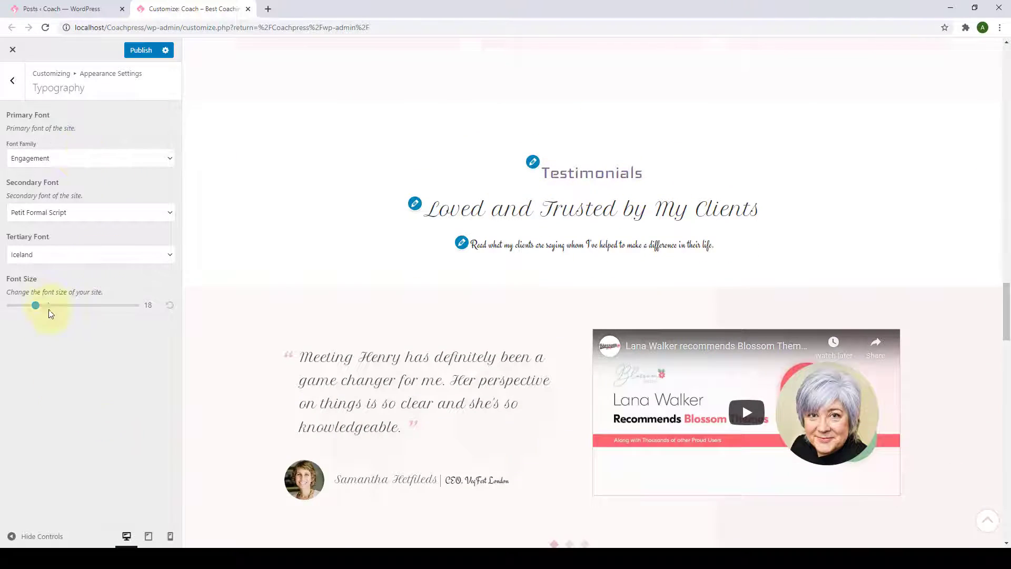
- Move the Font Size slider up to 29, then back down to 18
{"action": "left_click_drag", "start_coordinate": [42, 304], "coordinate": [71, 304]}
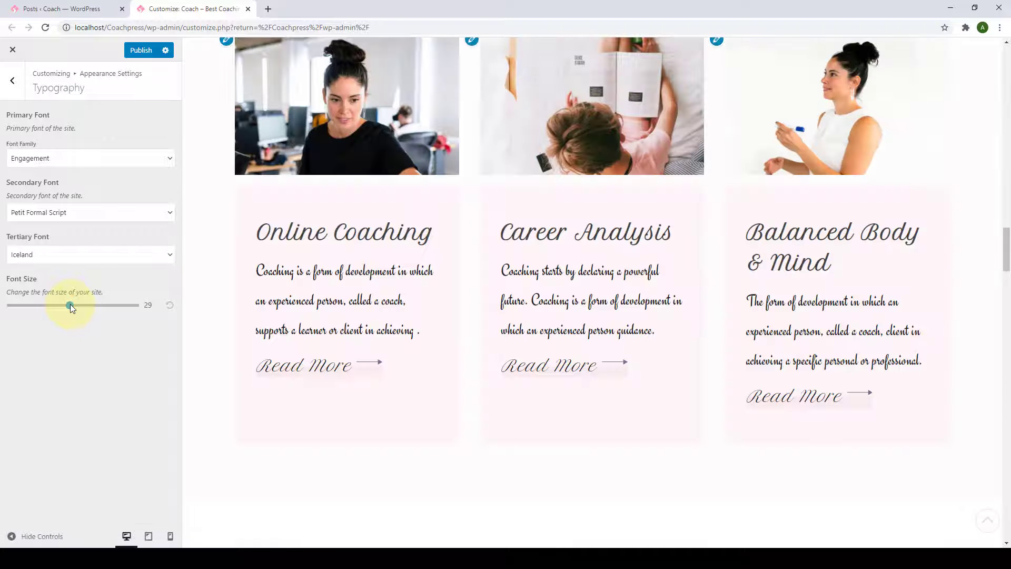
{"action": "left_click_drag", "start_coordinate": [70, 305], "coordinate": [33, 307]}
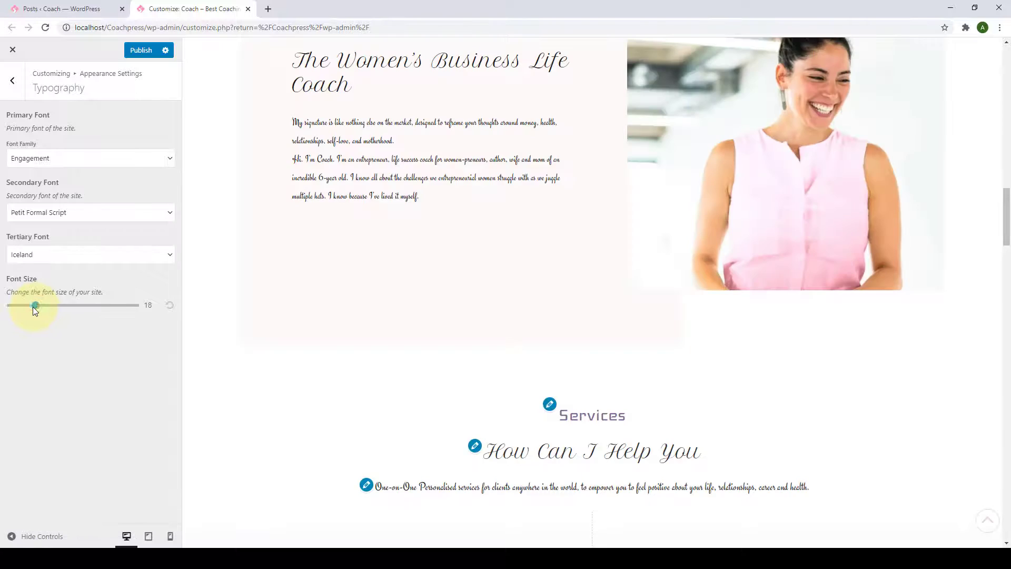
{"action": "mouse_move", "coordinate": [1006, 291]}
{"action": "left_mouse_down"}
{"action": "mouse_move", "coordinate": [1006, 323]}
{"action": "mouse_move", "coordinate": [1007, 289]}
{"action": "left_mouse_up"}
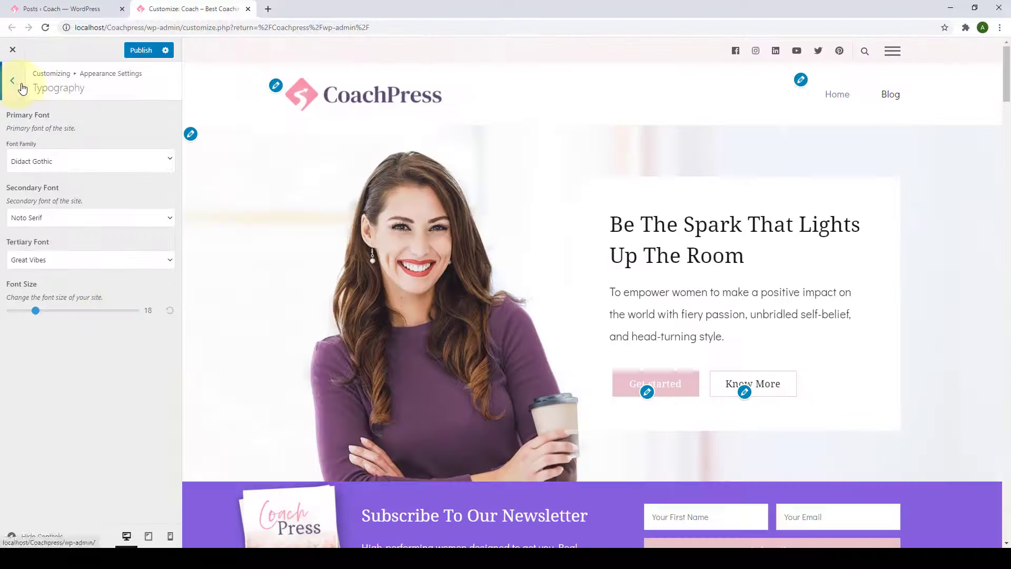
- Go back to the main Customizer list and open Layout Settings > Blog Page Layout
{"action": "left_click", "coordinate": [17, 88]}
{"action": "left_click", "coordinate": [17, 87]}
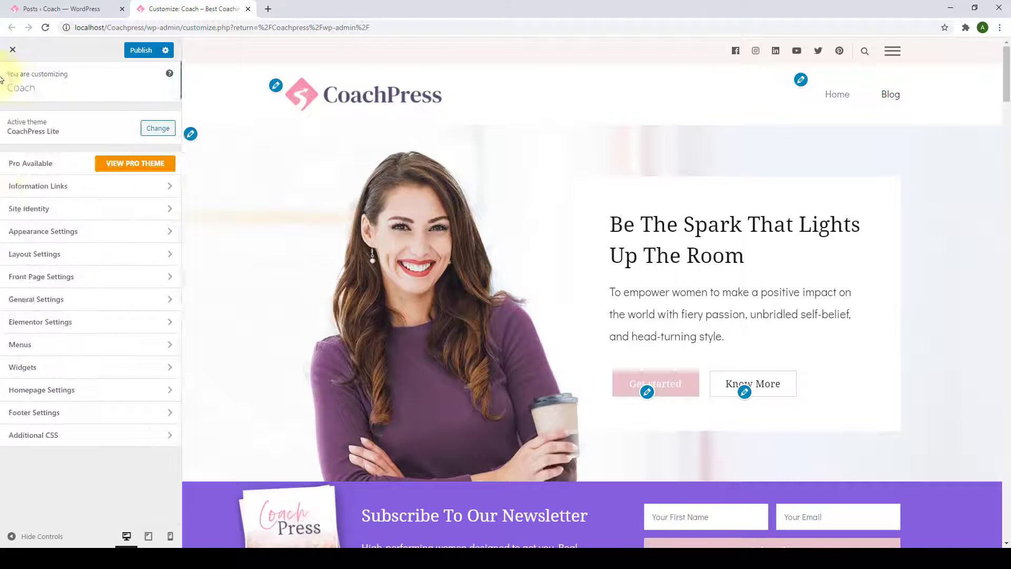
{"action": "left_click", "coordinate": [81, 253]}
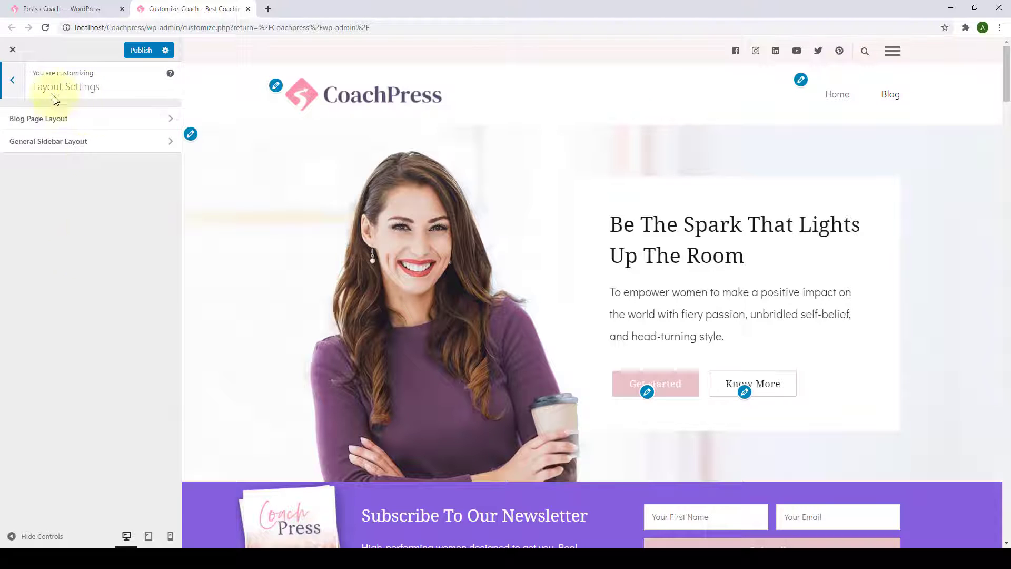
{"action": "left_click", "coordinate": [71, 130]}
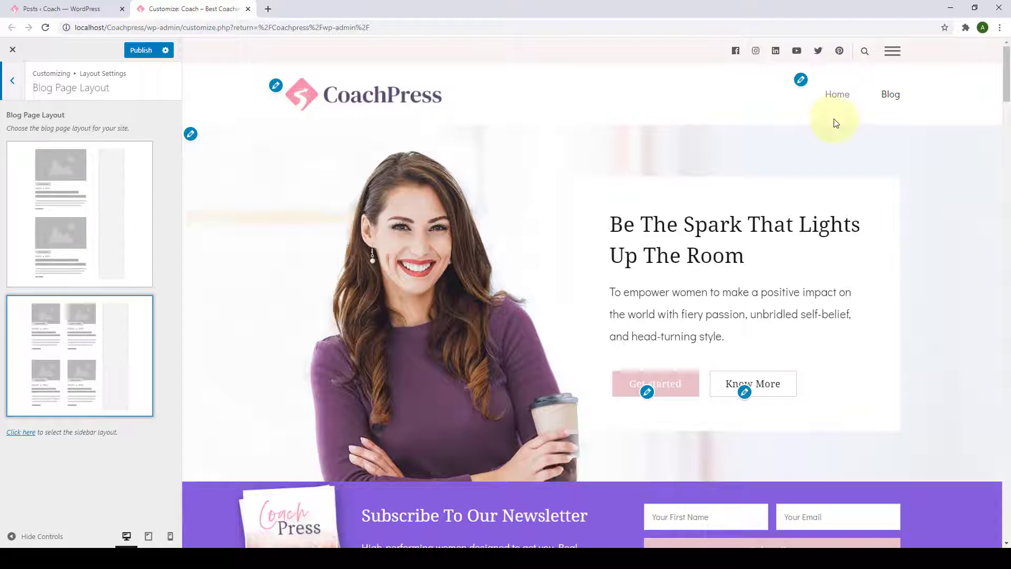
- Load the blog page in the preview and try the single-column blog layout
{"action": "left_click", "coordinate": [890, 97]}
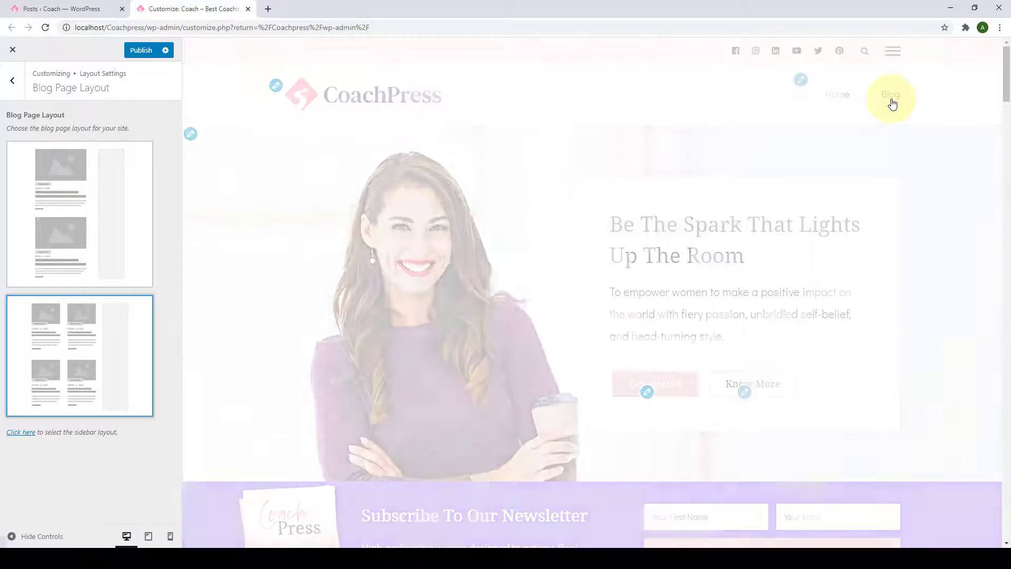
{"action": "scroll", "coordinate": [485, 285], "scroll_direction": "down", "scroll_amount": 6}
{"action": "scroll", "coordinate": [501, 221], "scroll_direction": "down", "scroll_amount": 12}
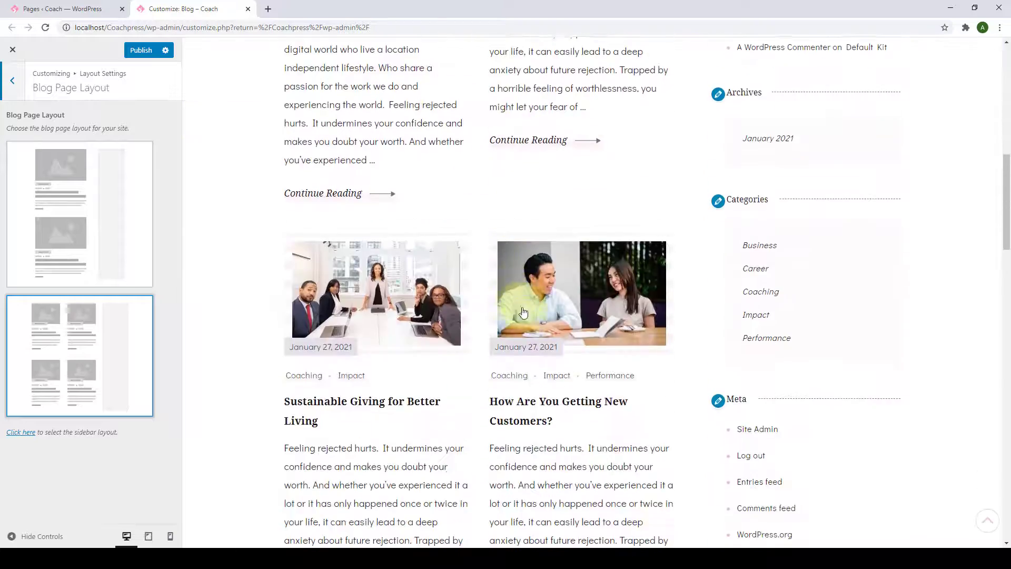
{"action": "scroll", "coordinate": [522, 316], "scroll_direction": "up", "scroll_amount": 9}
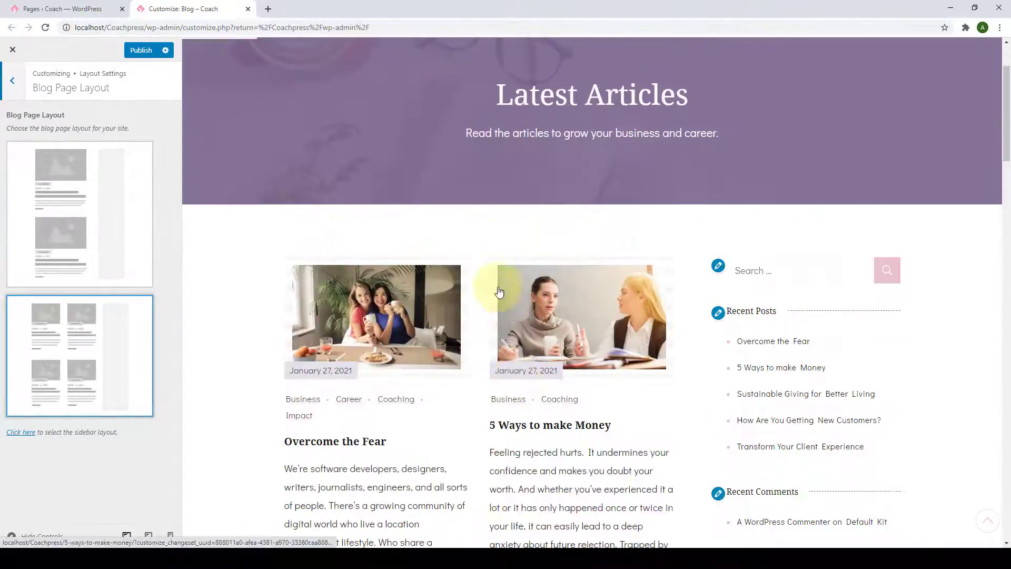
{"action": "left_click", "coordinate": [45, 221]}
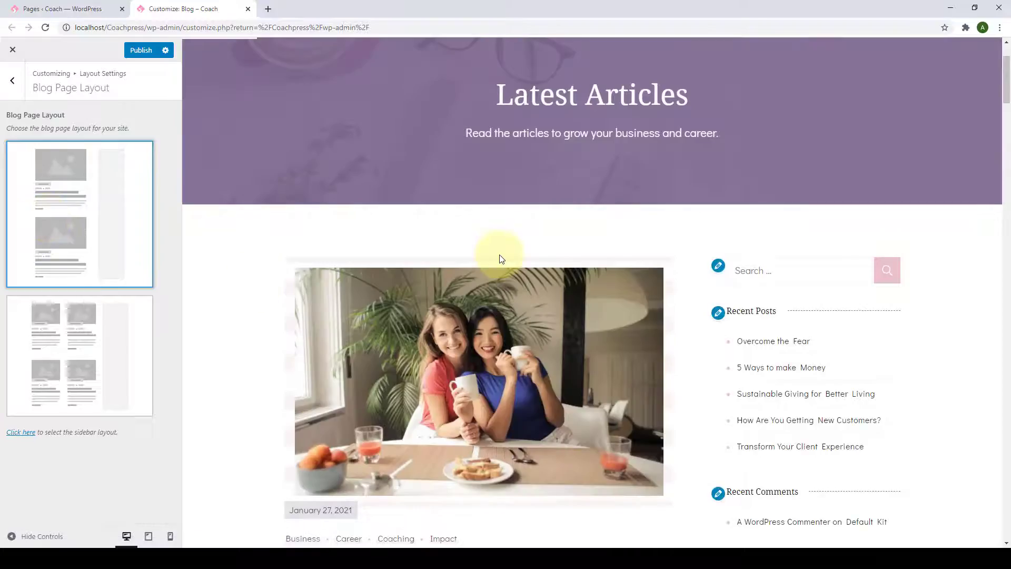
- Choose the two-column grid blog layout
{"action": "scroll", "coordinate": [510, 285], "scroll_direction": "down", "scroll_amount": 15}
{"action": "scroll", "coordinate": [517, 357], "scroll_direction": "down", "scroll_amount": 11}
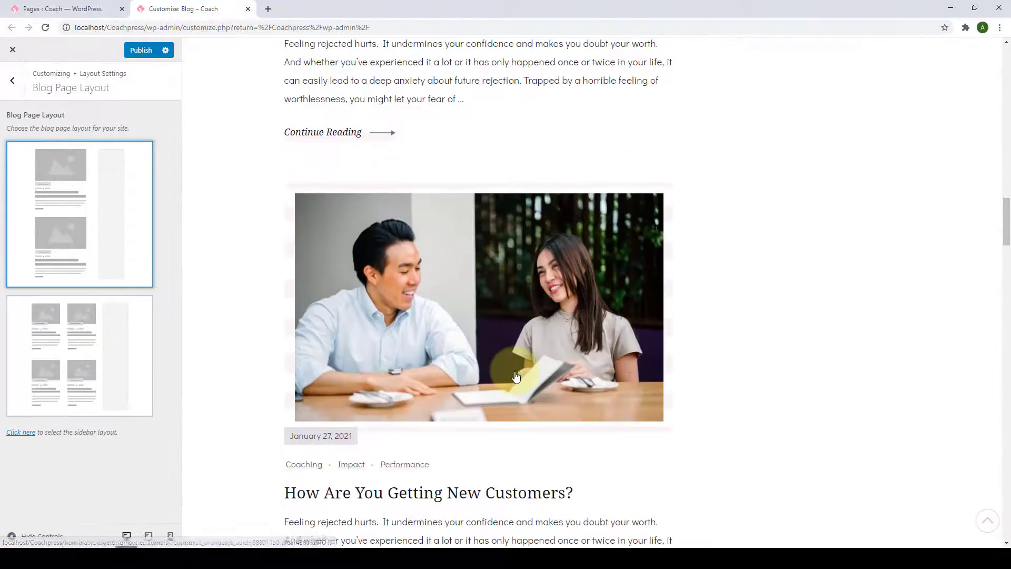
{"action": "scroll", "coordinate": [517, 357], "scroll_direction": "up", "scroll_amount": 8}
{"action": "scroll", "coordinate": [515, 349], "scroll_direction": "up", "scroll_amount": 18}
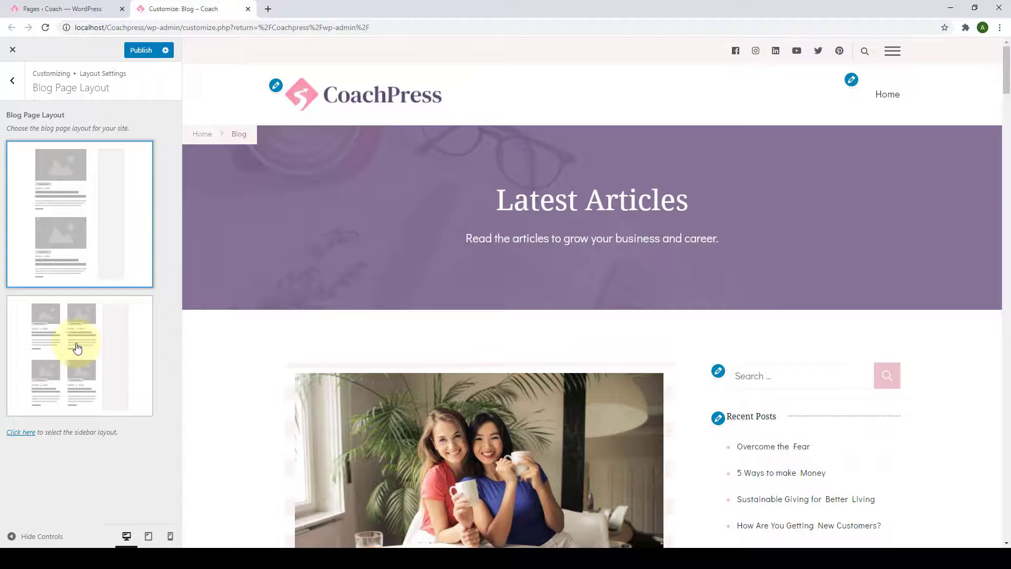
{"action": "left_click", "coordinate": [77, 345]}
{"action": "scroll", "coordinate": [463, 335], "scroll_direction": "down", "scroll_amount": 5}
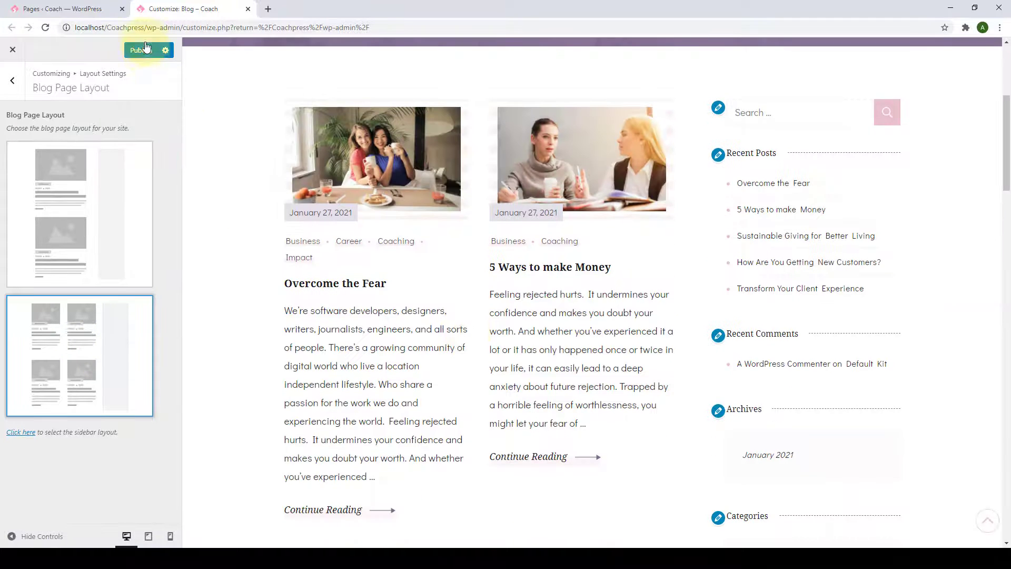
{"action": "left_click", "coordinate": [12, 80]}
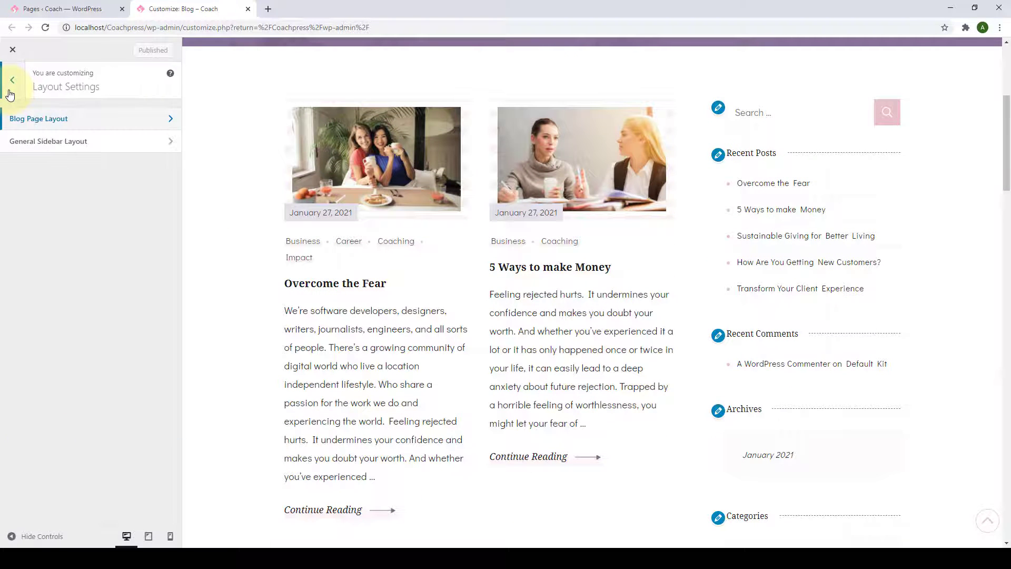
- Open the General Sidebar Layout options and scroll the blog preview
{"action": "left_click", "coordinate": [93, 152]}
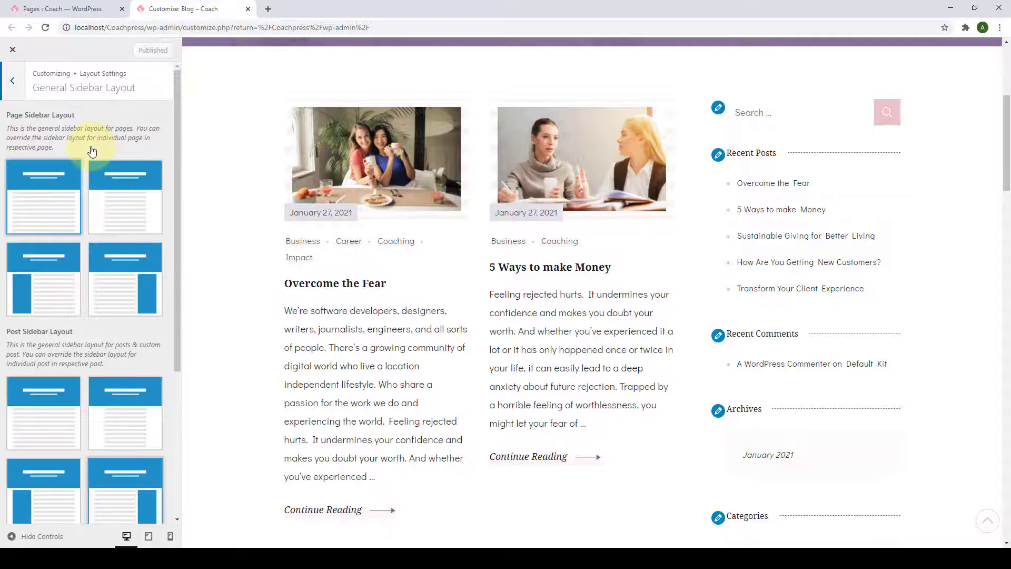
{"action": "scroll", "coordinate": [92, 152], "scroll_direction": "down", "scroll_amount": 4}
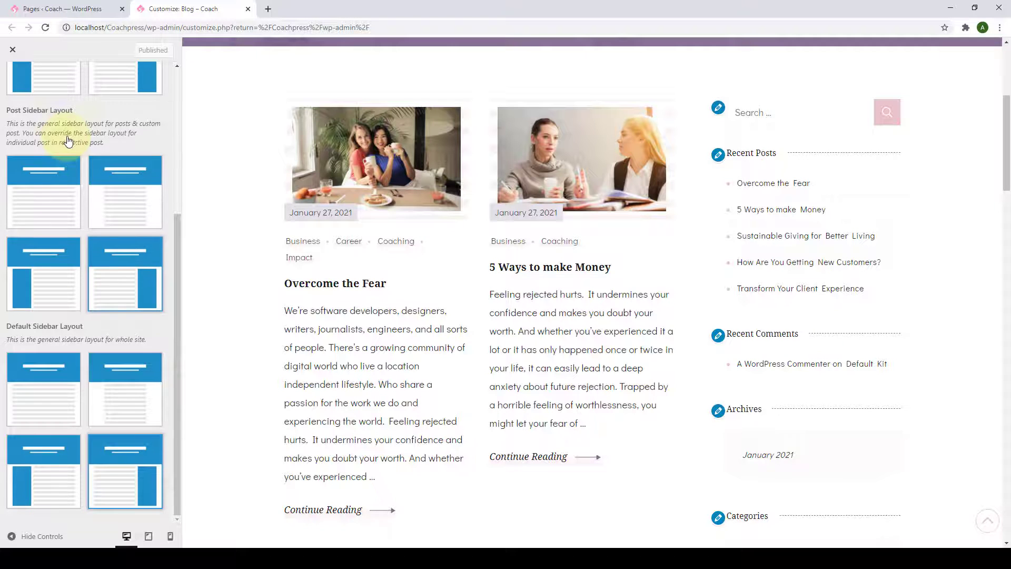
{"action": "scroll", "coordinate": [67, 141], "scroll_direction": "up", "scroll_amount": 4}
{"action": "scroll", "coordinate": [26, 206], "scroll_direction": "down", "scroll_amount": 3}
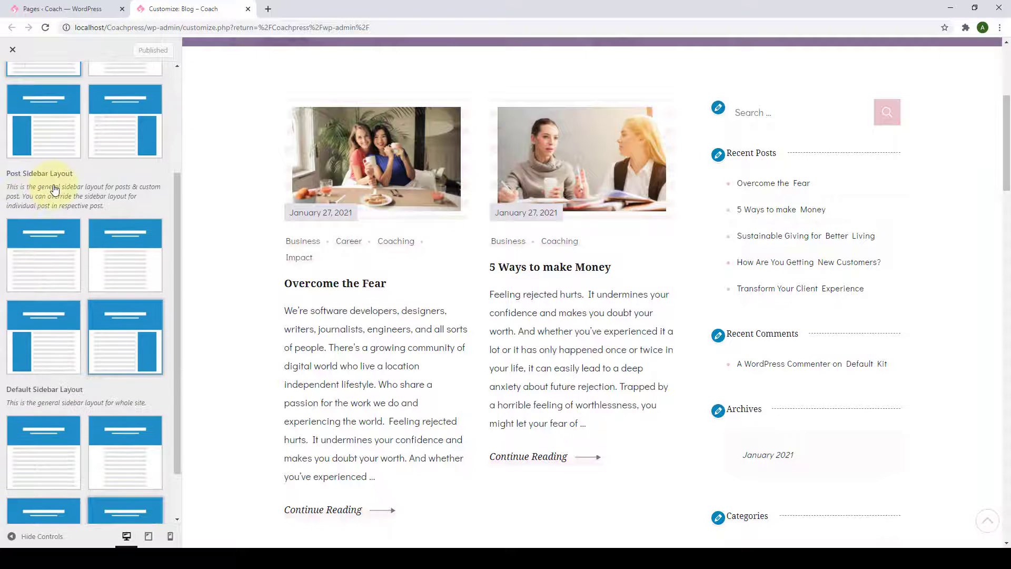
{"action": "scroll", "coordinate": [55, 188], "scroll_direction": "down", "scroll_amount": 1}
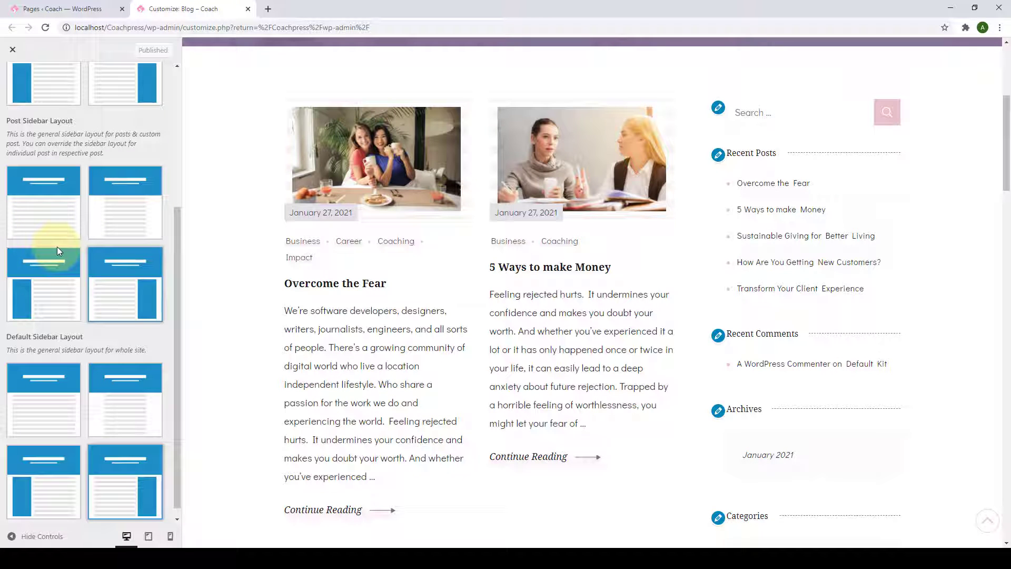
{"action": "scroll", "coordinate": [523, 294], "scroll_direction": "down", "scroll_amount": 18}
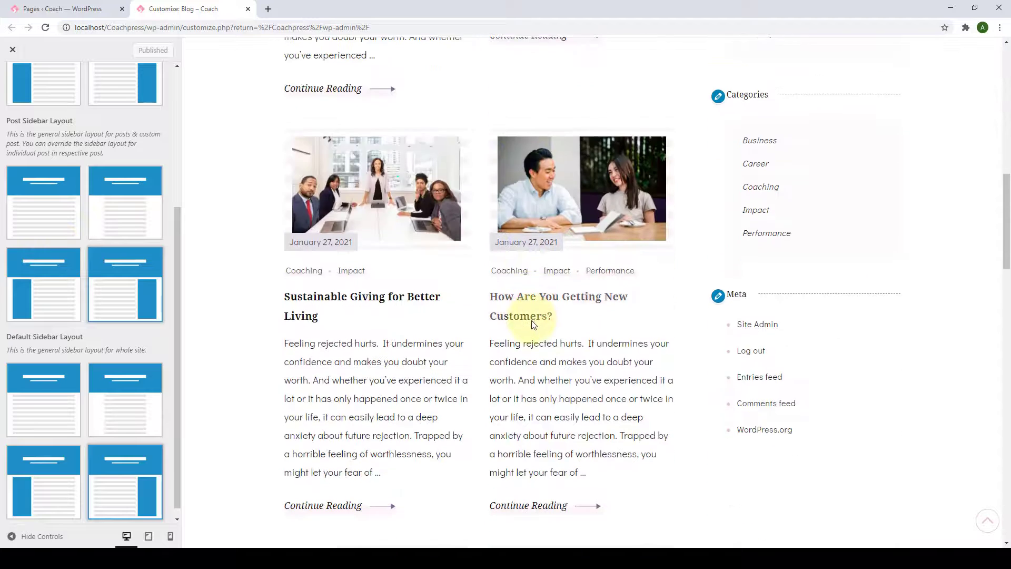
{"action": "scroll", "coordinate": [532, 321], "scroll_direction": "down", "scroll_amount": 4}
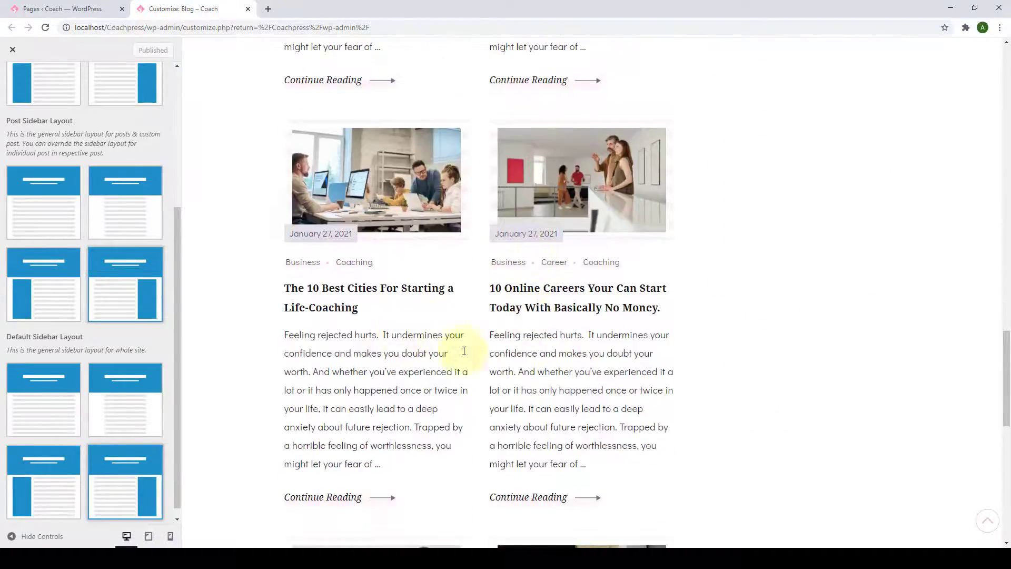
{"action": "scroll", "coordinate": [463, 350], "scroll_direction": "up", "scroll_amount": 13}
{"action": "scroll", "coordinate": [568, 331], "scroll_direction": "up", "scroll_amount": 13}
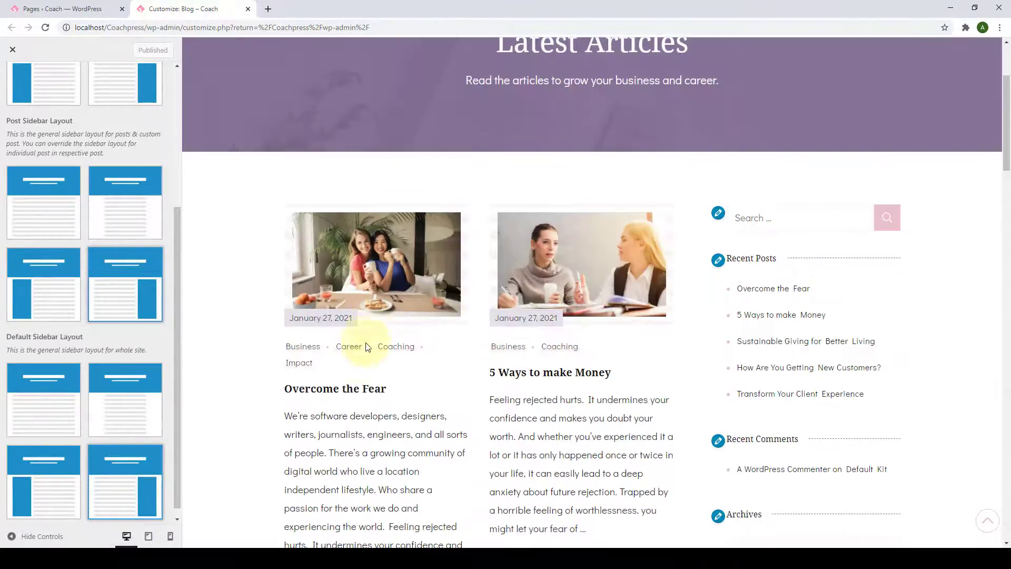
- Open the Overcome the Fear and Sustainable Giving posts in new tabs
{"action": "right_click", "coordinate": [387, 388]}
{"action": "left_click", "coordinate": [390, 398]}
{"action": "scroll", "coordinate": [411, 376], "scroll_direction": "down", "scroll_amount": 5}
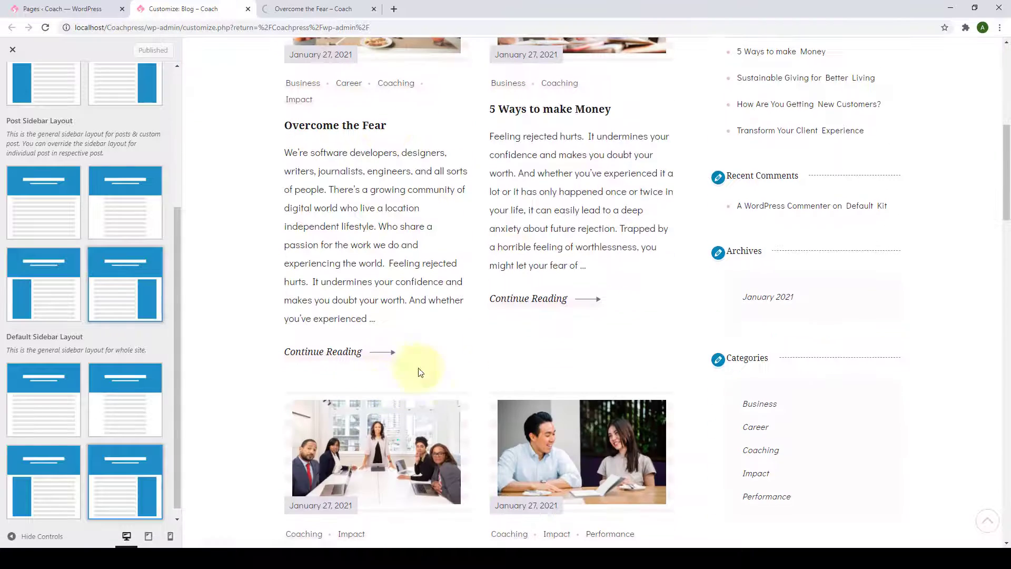
{"action": "scroll", "coordinate": [391, 311], "scroll_direction": "down", "scroll_amount": 5}
{"action": "right_click", "coordinate": [368, 296]}
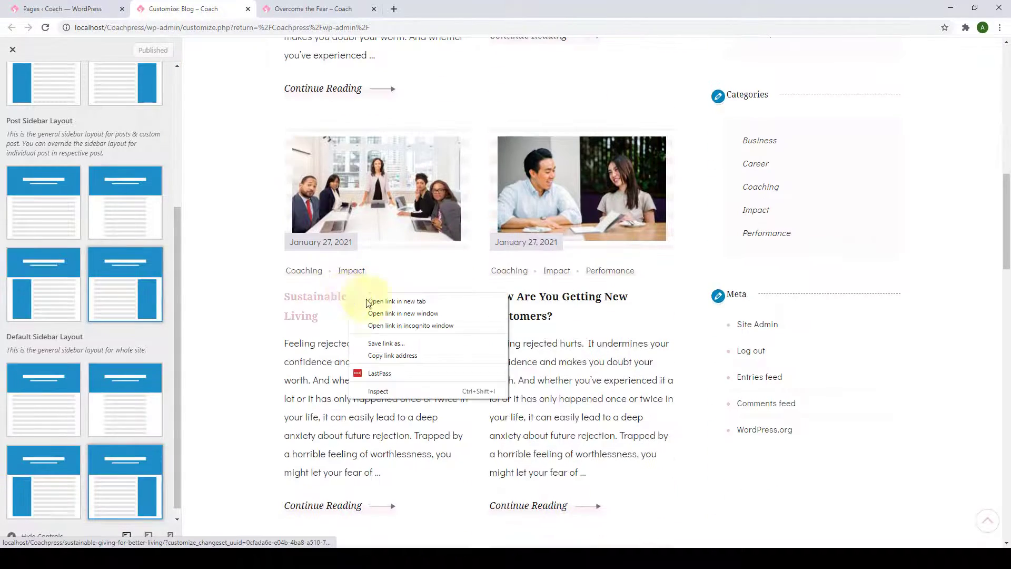
{"action": "left_click", "coordinate": [388, 301]}
{"action": "scroll", "coordinate": [369, 210], "scroll_direction": "up", "scroll_amount": 2}
- View both post tabs, then return to the Customizer
{"action": "left_click", "coordinate": [345, 4]}
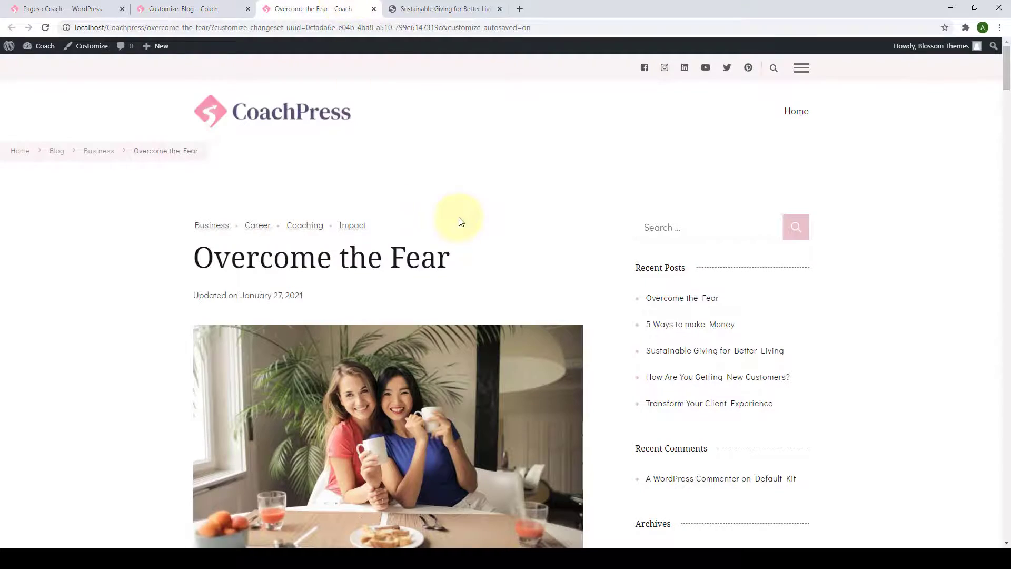
{"action": "scroll", "coordinate": [461, 219], "scroll_direction": "down", "scroll_amount": 4}
{"action": "scroll", "coordinate": [725, 315], "scroll_direction": "down", "scroll_amount": 6}
{"action": "scroll", "coordinate": [731, 368], "scroll_direction": "up", "scroll_amount": 9}
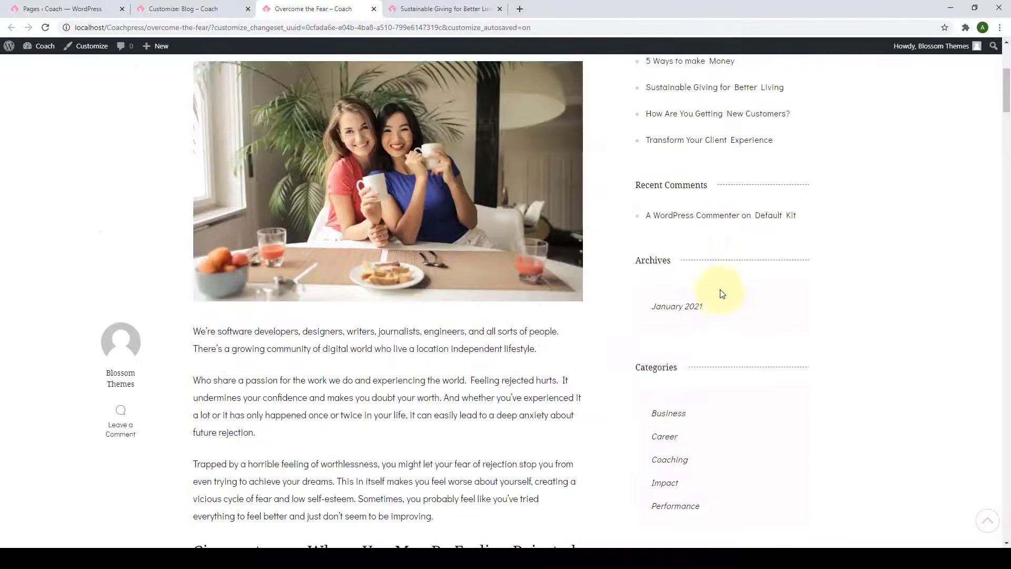
{"action": "left_click", "coordinate": [452, 9]}
{"action": "scroll", "coordinate": [687, 211], "scroll_direction": "down", "scroll_amount": 3}
{"action": "scroll", "coordinate": [722, 305], "scroll_direction": "up", "scroll_amount": 3}
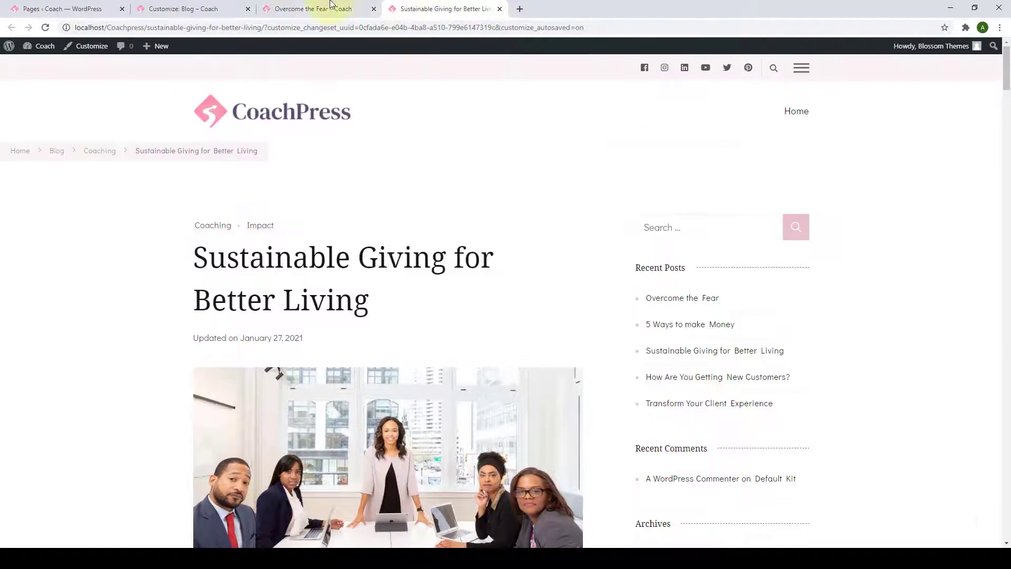
{"action": "left_click", "coordinate": [168, 5]}
{"action": "scroll", "coordinate": [92, 295], "scroll_direction": "down", "scroll_amount": 1}
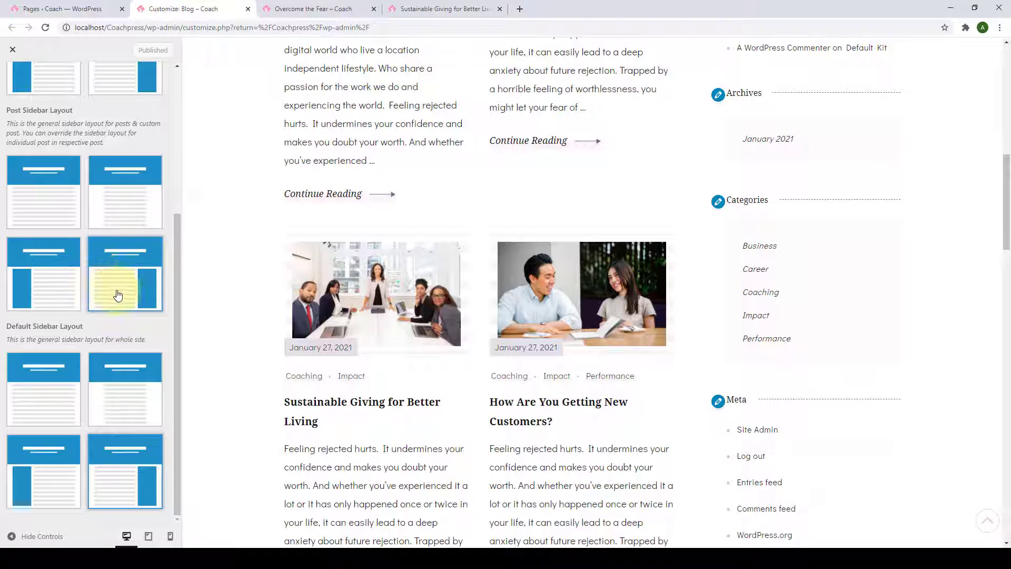
- Set the post sidebar layout to Left Sidebar and publish
{"action": "left_click", "coordinate": [131, 277]}
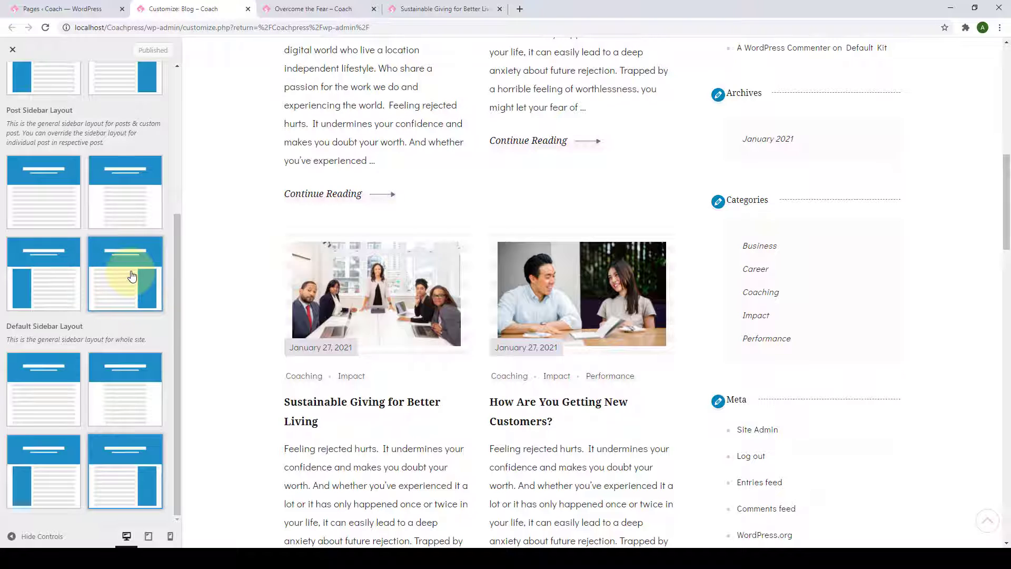
{"action": "left_click", "coordinate": [34, 281]}
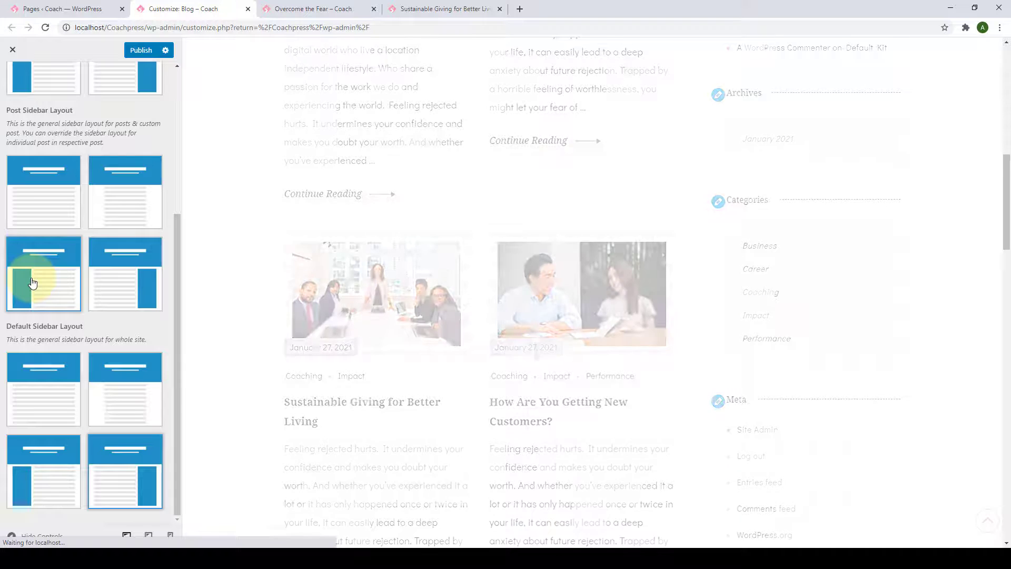
{"action": "left_click", "coordinate": [141, 50]}
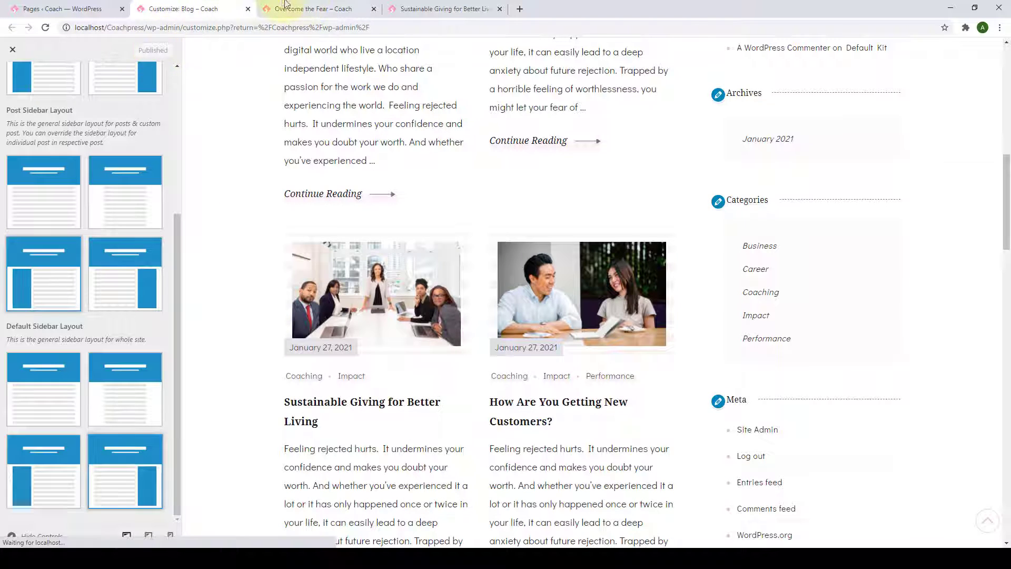
- Reload and scroll the Overcome the Fear and Sustainable Giving tabs to confirm the left sidebar
{"action": "left_click", "coordinate": [287, 6]}
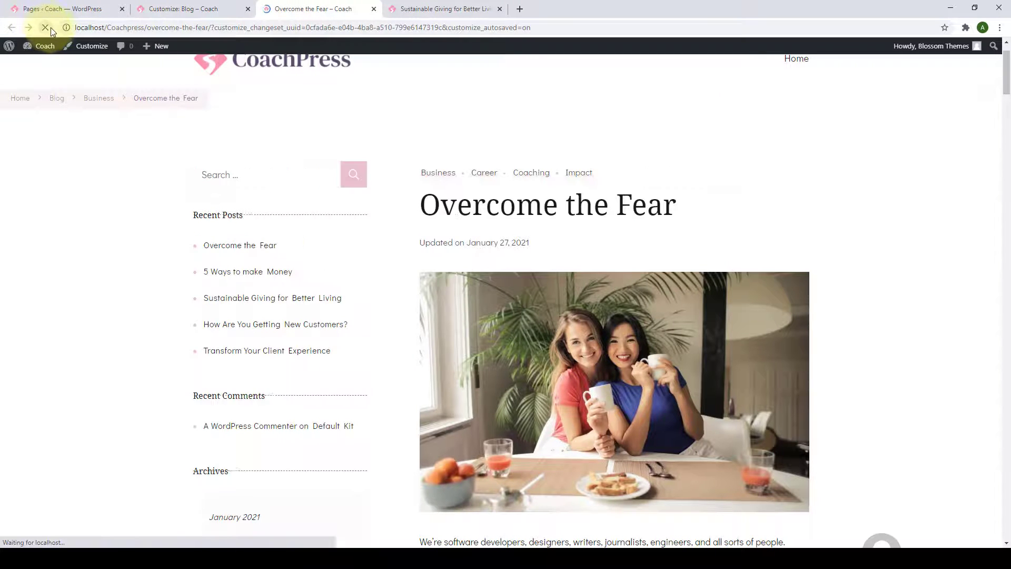
{"action": "scroll", "coordinate": [300, 184], "scroll_direction": "down", "scroll_amount": 7}
{"action": "scroll", "coordinate": [329, 339], "scroll_direction": "down", "scroll_amount": 3}
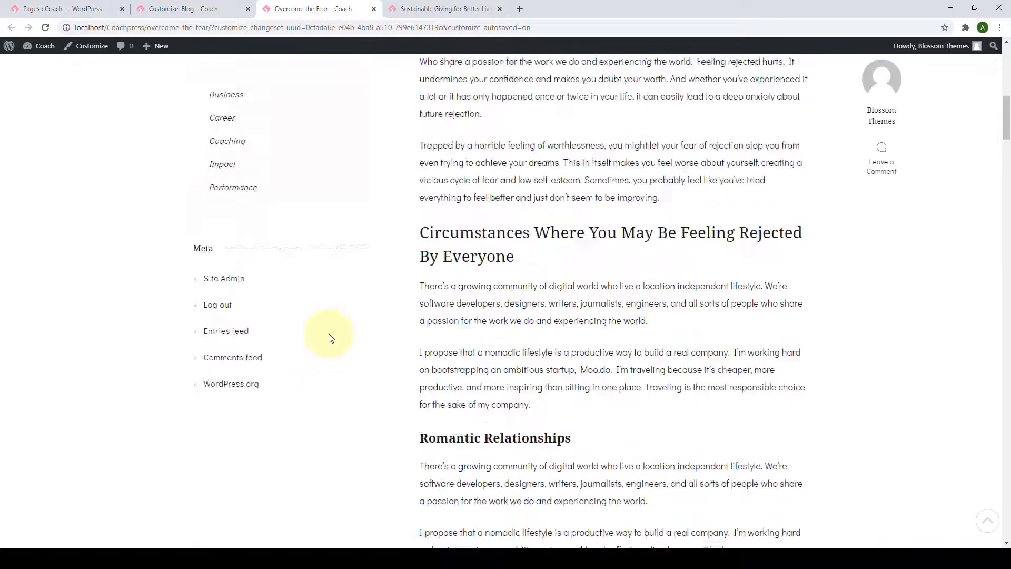
{"action": "scroll", "coordinate": [327, 305], "scroll_direction": "up", "scroll_amount": 9}
{"action": "left_click", "coordinate": [432, 8]}
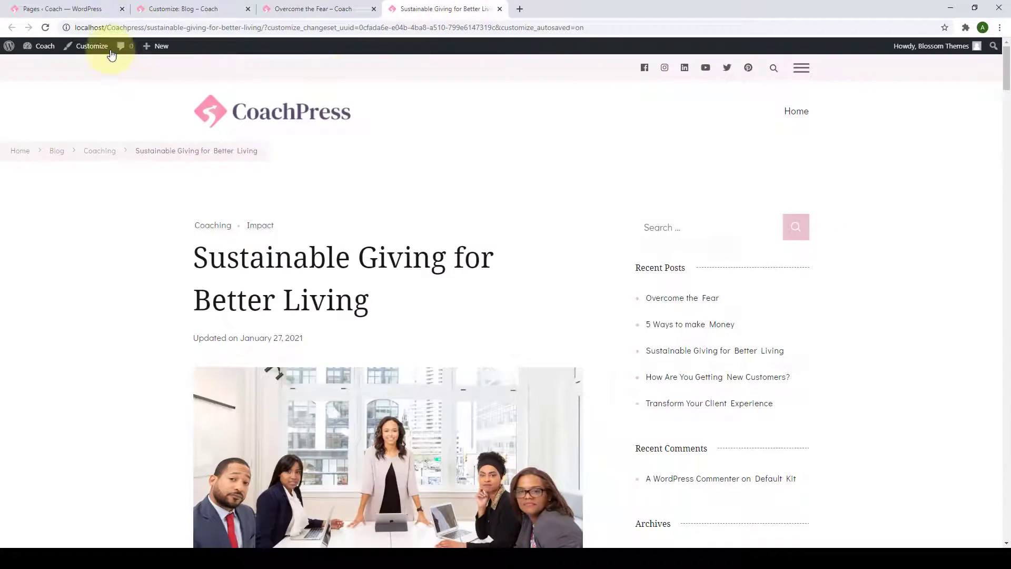
{"action": "left_click", "coordinate": [51, 28]}
{"action": "scroll", "coordinate": [346, 233], "scroll_direction": "down", "scroll_amount": 10}
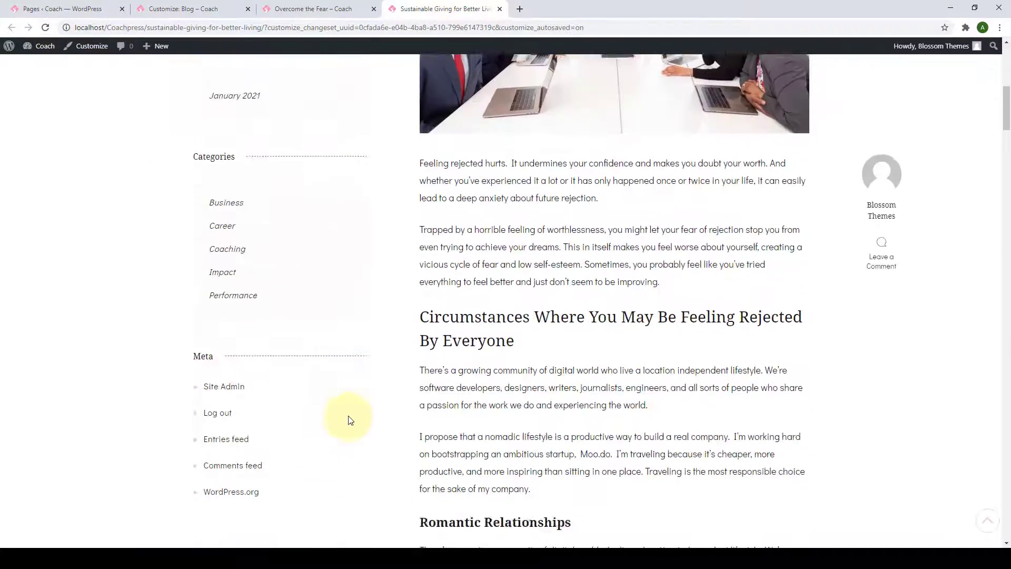
{"action": "scroll", "coordinate": [350, 419], "scroll_direction": "up", "scroll_amount": 10}
{"action": "left_click", "coordinate": [339, 8]}
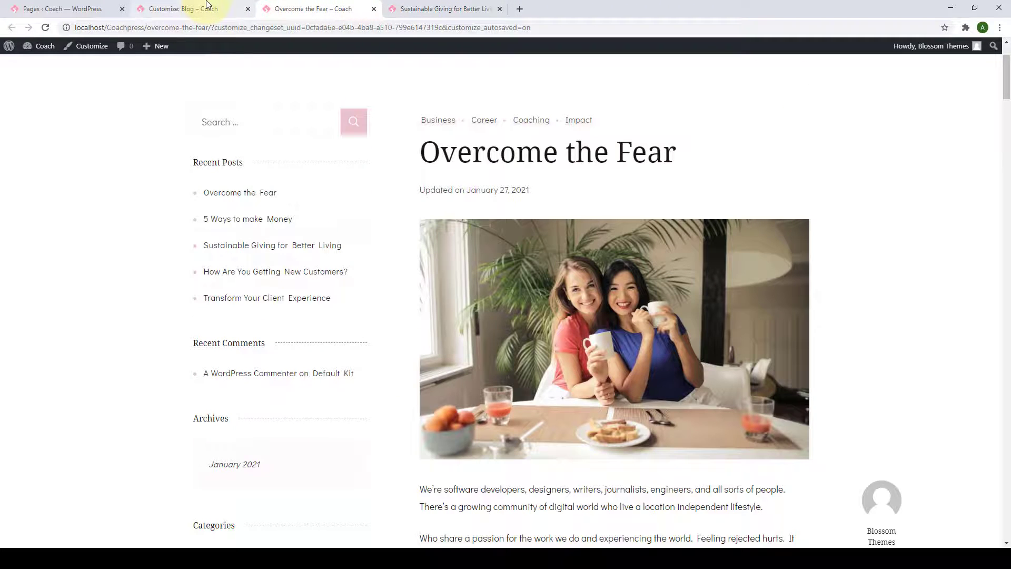
- Return to the Customizer blog preview and open the Overcome the Fear post page
{"action": "left_click", "coordinate": [207, 6]}
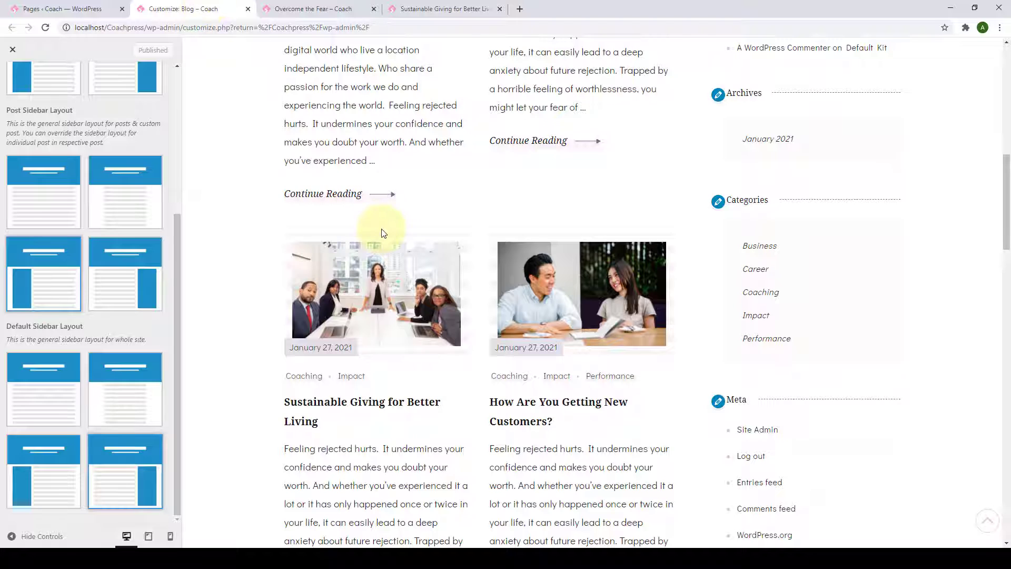
{"action": "scroll", "coordinate": [382, 232], "scroll_direction": "up", "scroll_amount": 5}
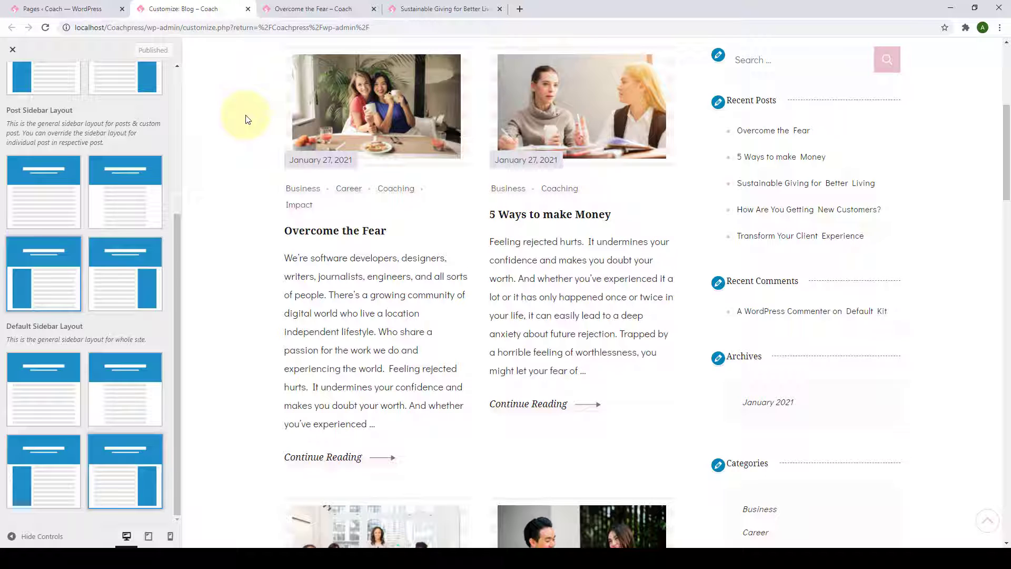
{"action": "scroll", "coordinate": [298, 111], "scroll_direction": "down", "scroll_amount": 1}
{"action": "left_click", "coordinate": [298, 111]}
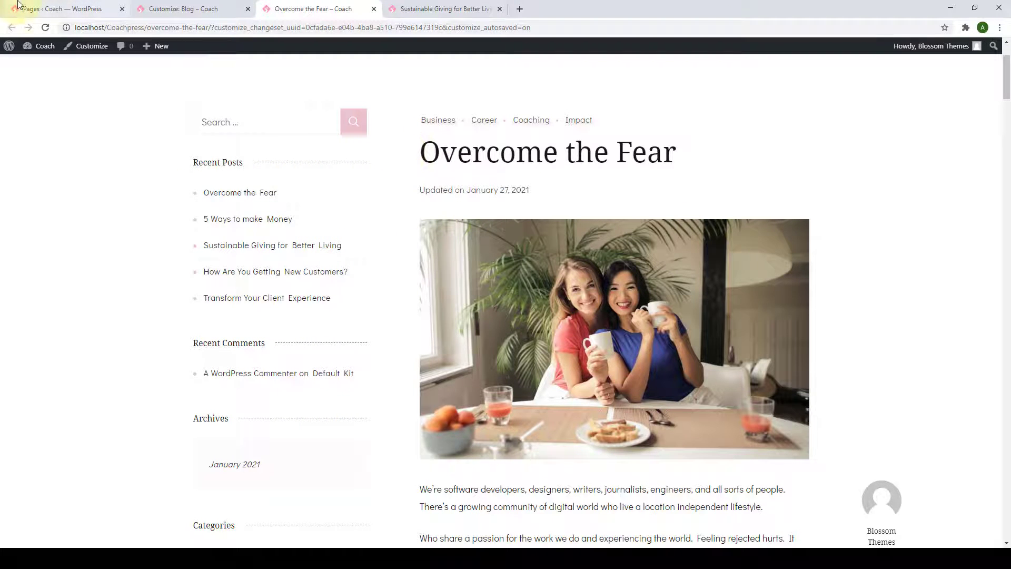
{"action": "left_click", "coordinate": [45, 5]}
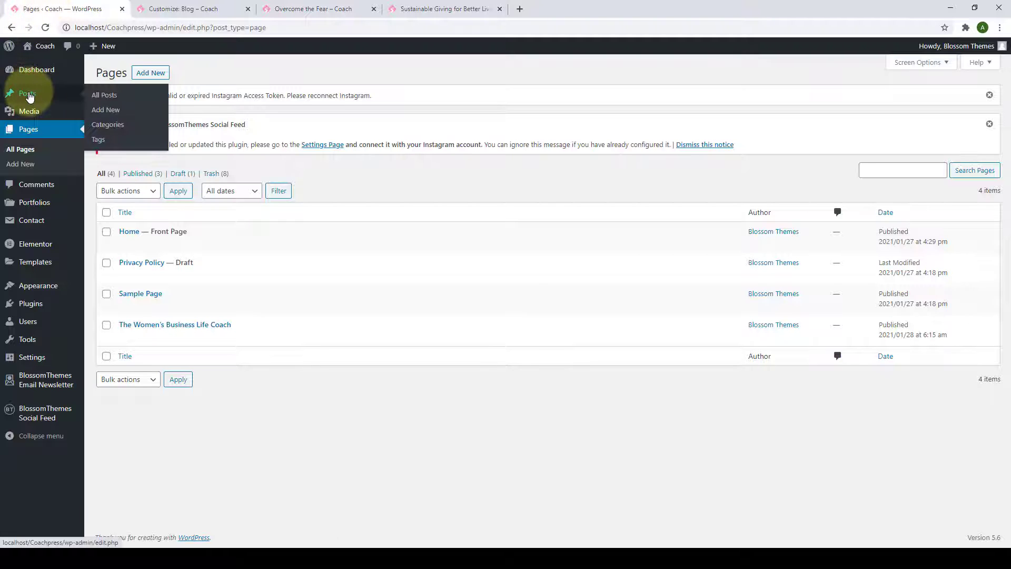
- Edit Overcome the Fear to use Right Sidebar, update it, and reload its tab
{"action": "left_click", "coordinate": [29, 95]}
{"action": "mouse_move", "coordinate": [126, 249]}
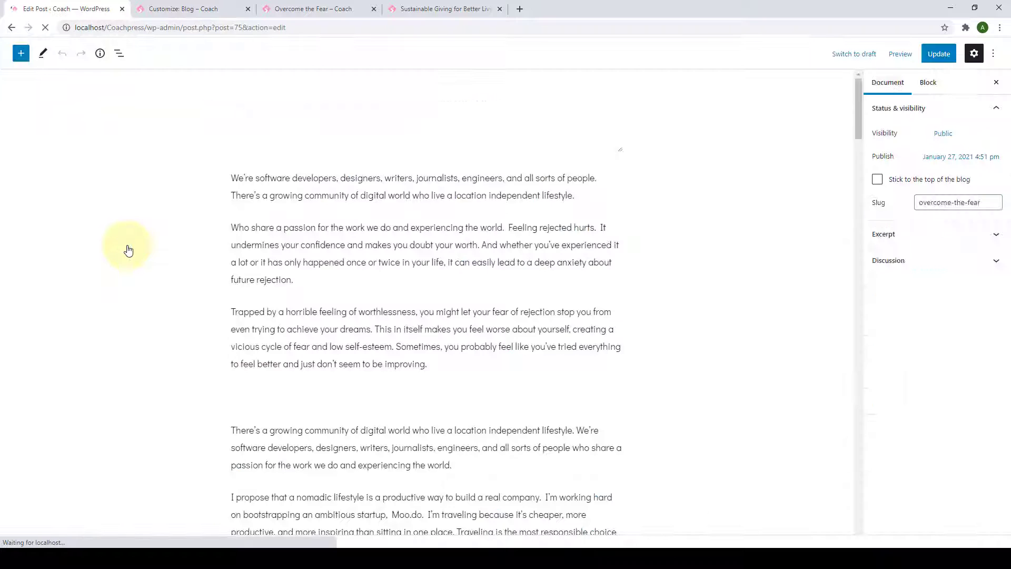
{"action": "left_click_drag", "start_coordinate": [858, 114], "coordinate": [866, 525]}
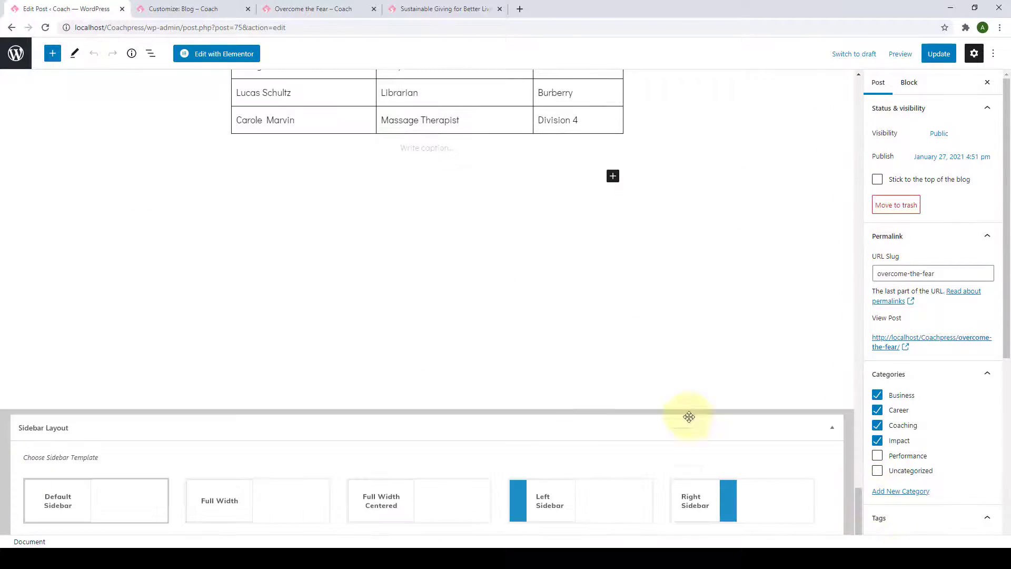
{"action": "left_click", "coordinate": [701, 511]}
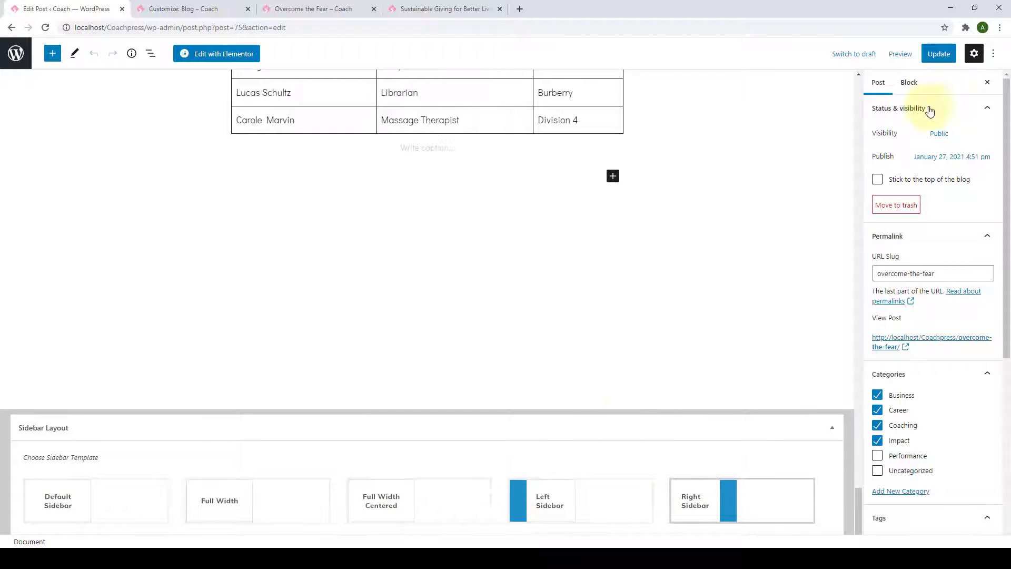
{"action": "left_click", "coordinate": [937, 56]}
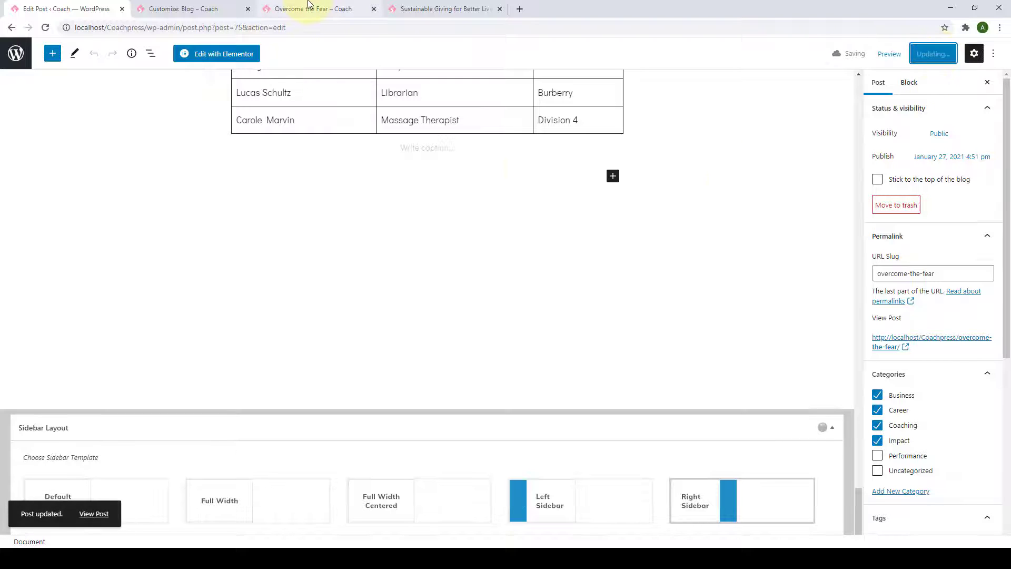
{"action": "left_click", "coordinate": [309, 6]}
{"action": "left_click", "coordinate": [46, 29]}
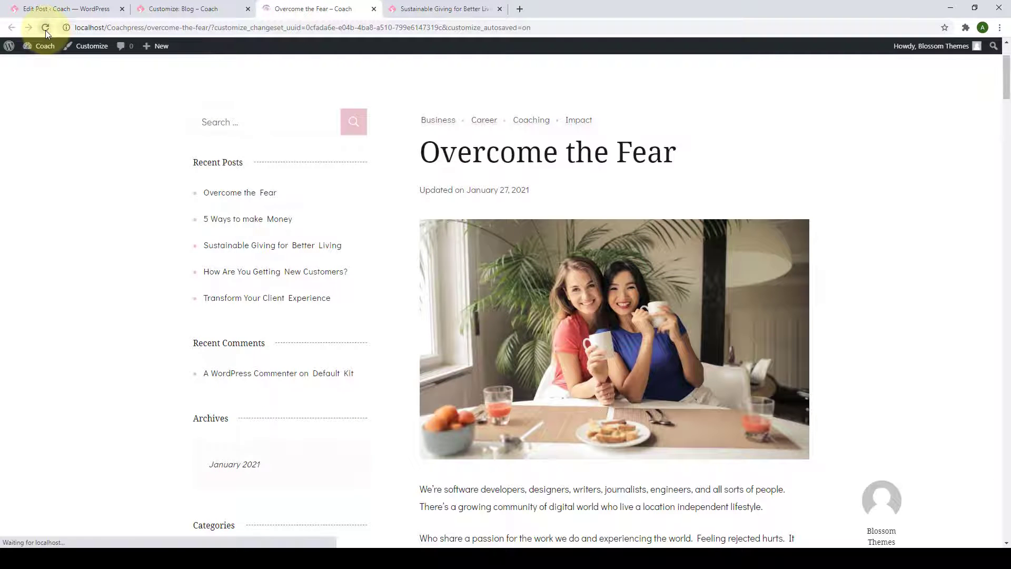
- Compare the right sidebar on Overcome the Fear with the left sidebar on Sustainable Giving
{"action": "scroll", "coordinate": [736, 253], "scroll_direction": "down", "scroll_amount": 6}
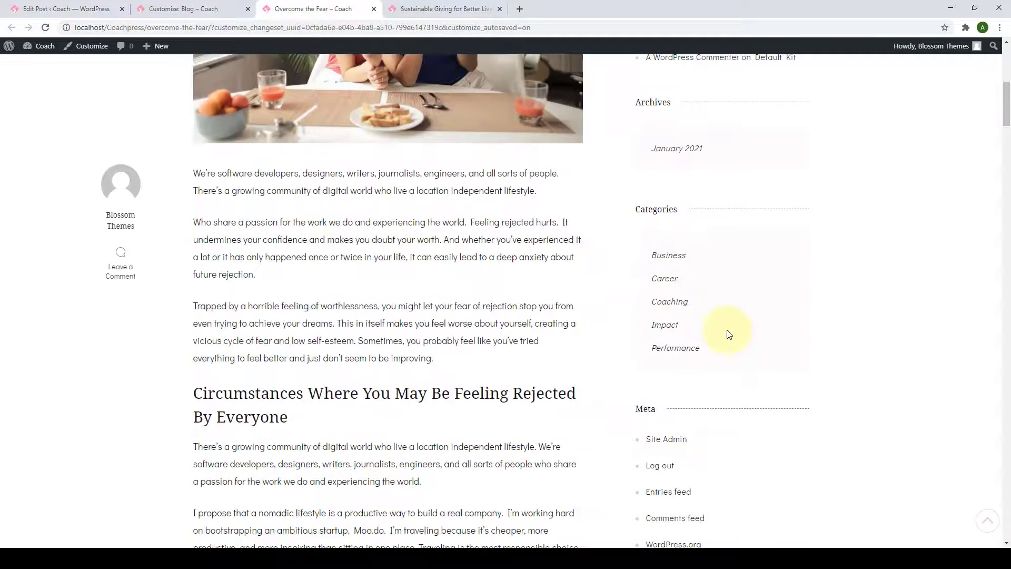
{"action": "scroll", "coordinate": [726, 329], "scroll_direction": "down", "scroll_amount": 4}
{"action": "scroll", "coordinate": [733, 378], "scroll_direction": "up", "scroll_amount": 10}
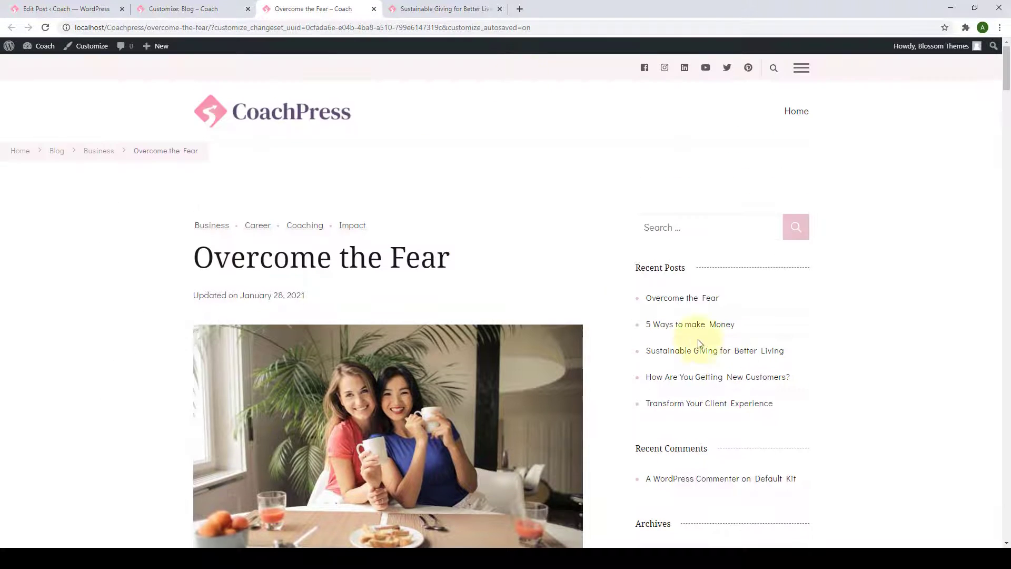
{"action": "left_click", "coordinate": [459, 6]}
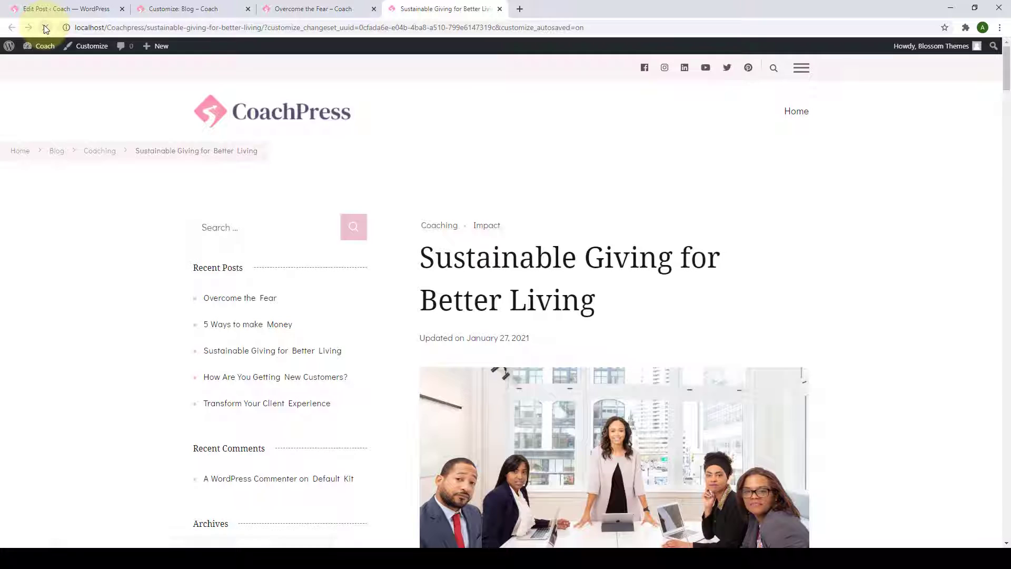
{"action": "scroll", "coordinate": [306, 264], "scroll_direction": "down", "scroll_amount": 3}
{"action": "scroll", "coordinate": [304, 342], "scroll_direction": "down", "scroll_amount": 10}
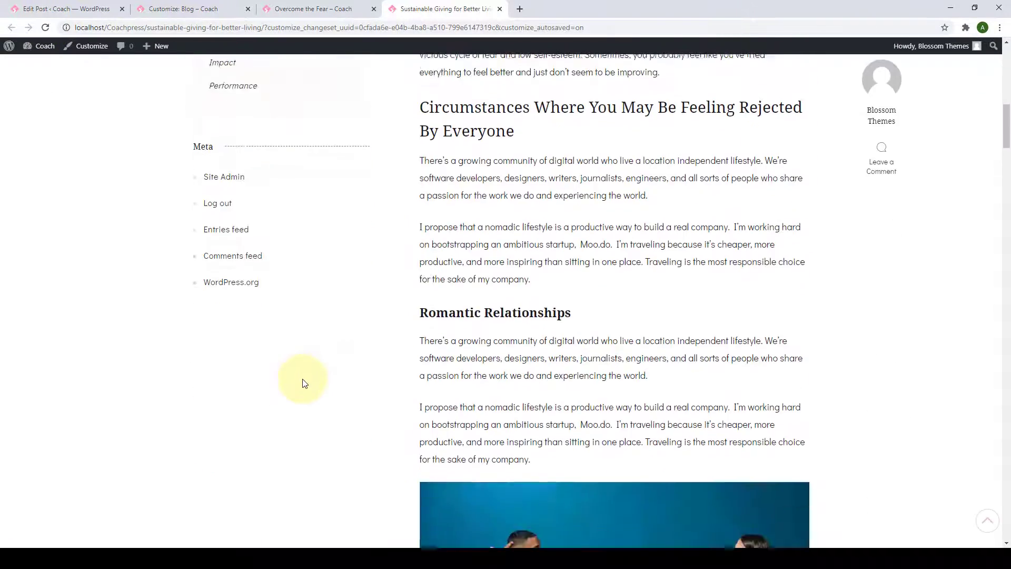
{"action": "scroll", "coordinate": [305, 377], "scroll_direction": "up", "scroll_amount": 10}
{"action": "scroll", "coordinate": [304, 354], "scroll_direction": "up", "scroll_amount": 3}
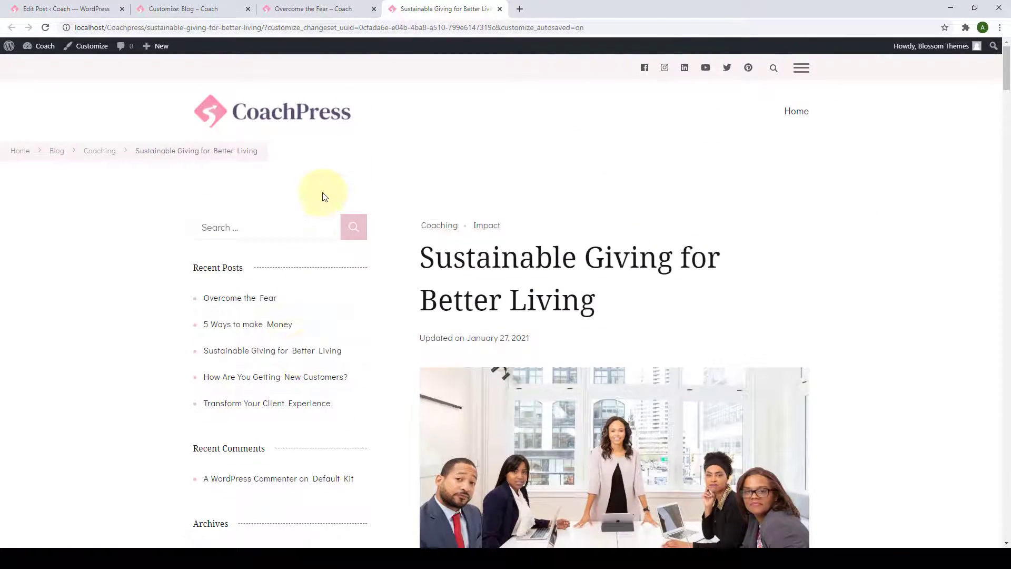
{"action": "scroll", "coordinate": [319, 235], "scroll_direction": "down", "scroll_amount": 10}
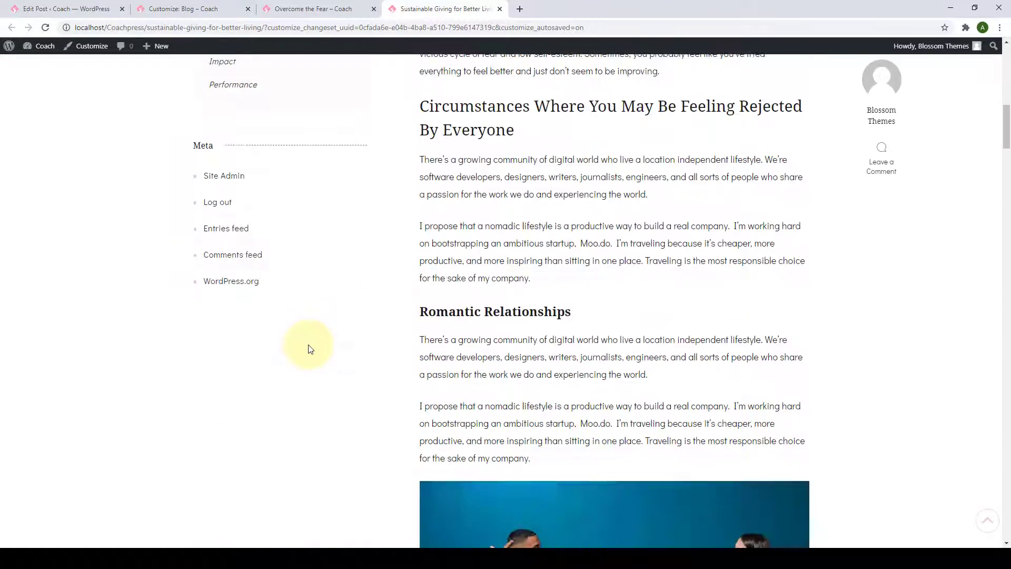
{"action": "scroll", "coordinate": [312, 348], "scroll_direction": "up", "scroll_amount": 10}
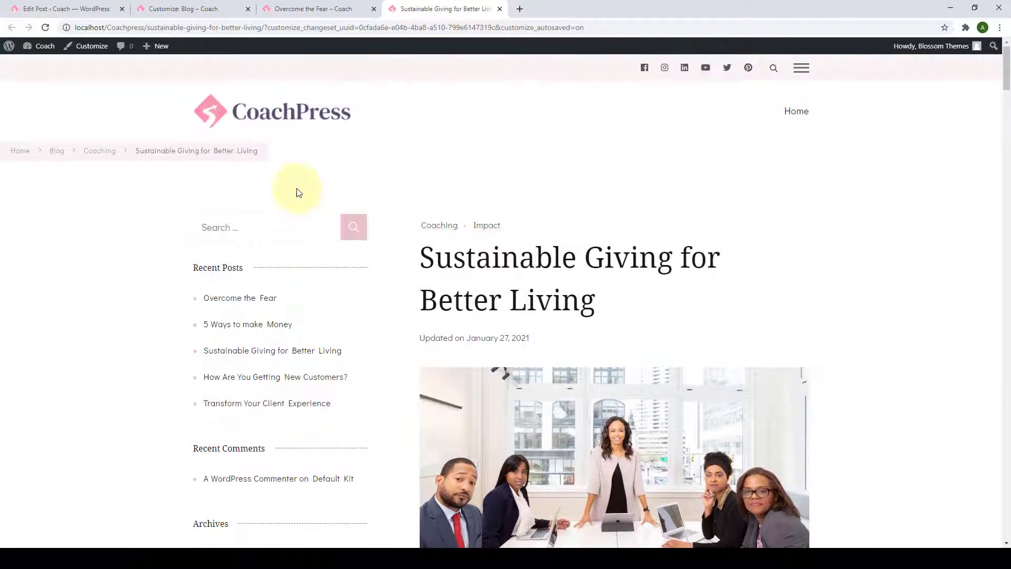
- Close the Sustainable Giving and Overcome the Fear post tabs
{"action": "left_click", "coordinate": [68, 9]}
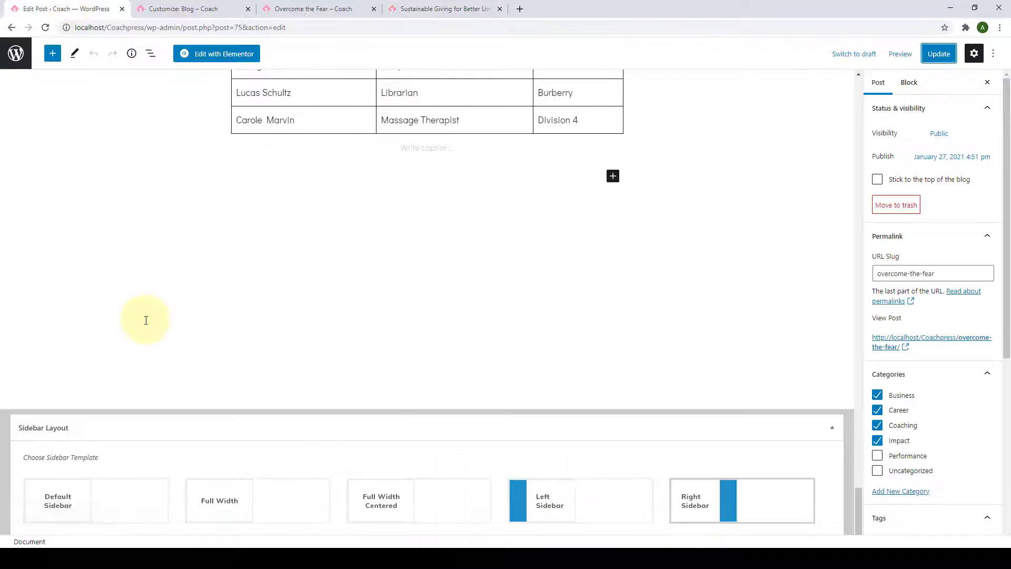
{"action": "left_click", "coordinate": [179, 8]}
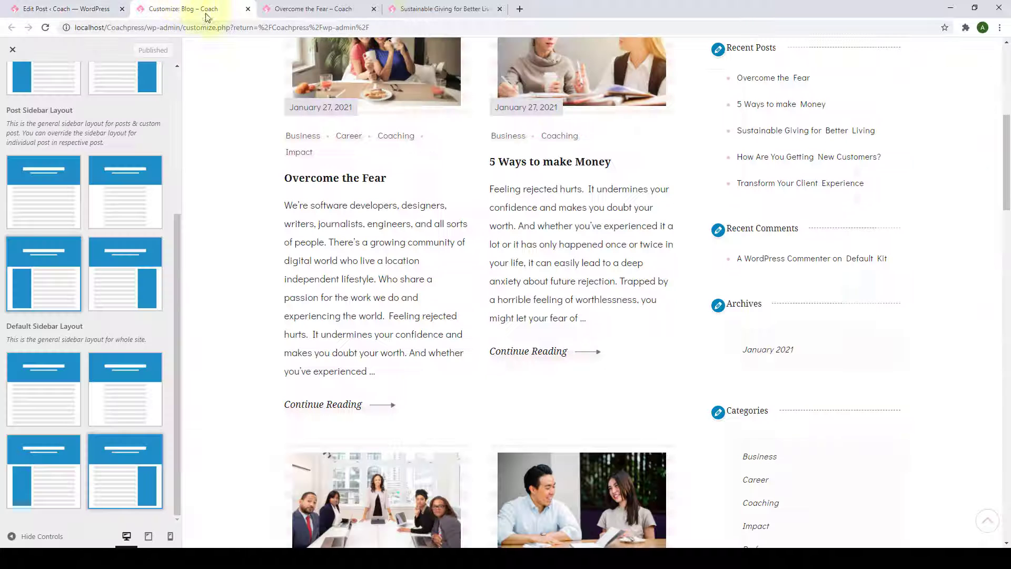
{"action": "left_click", "coordinate": [372, 6]}
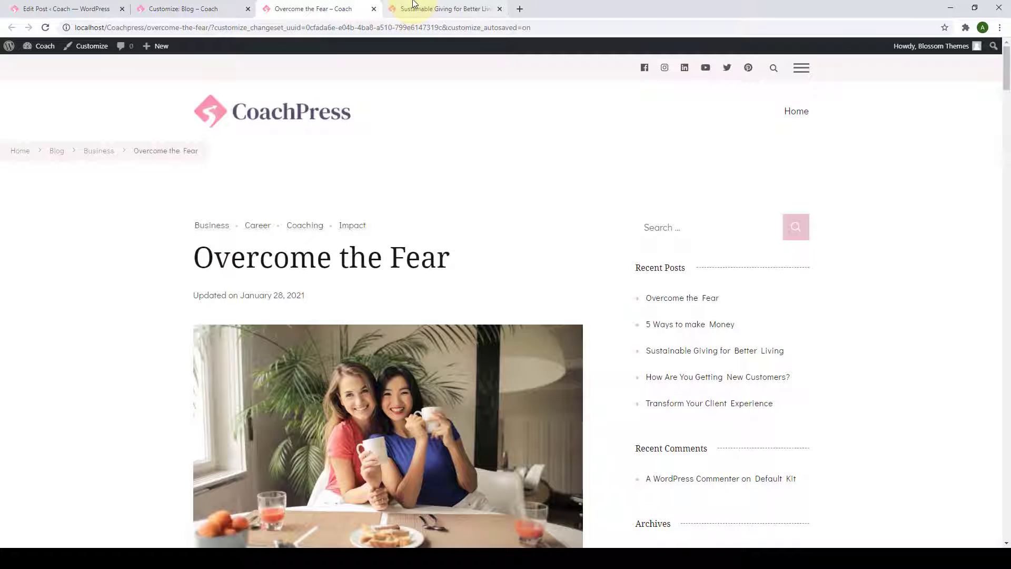
{"action": "left_click", "coordinate": [500, 9]}
{"action": "left_click", "coordinate": [374, 10]}
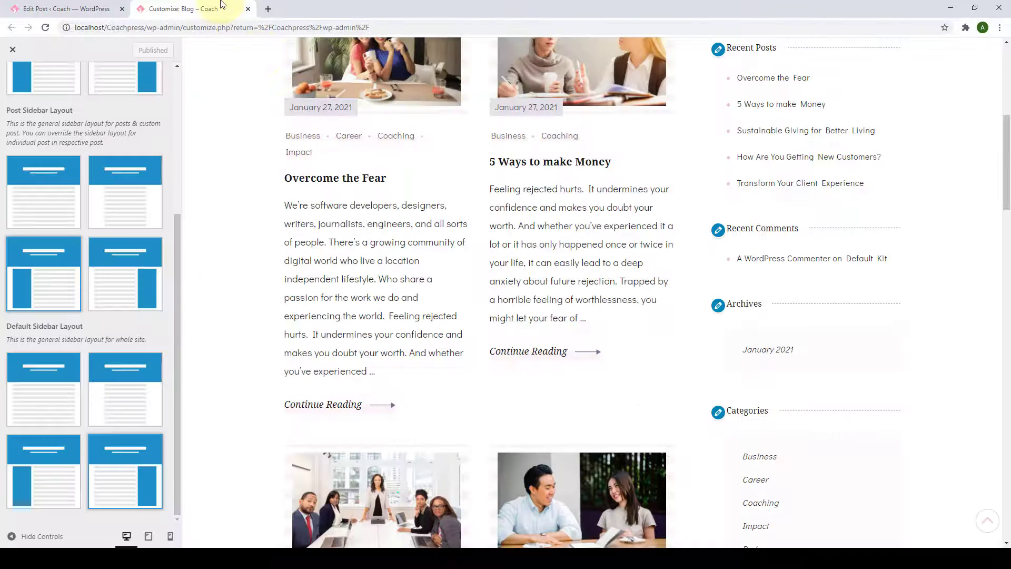
- Load the site home page in the Customizer preview
{"action": "scroll", "coordinate": [126, 287], "scroll_direction": "up", "scroll_amount": 5}
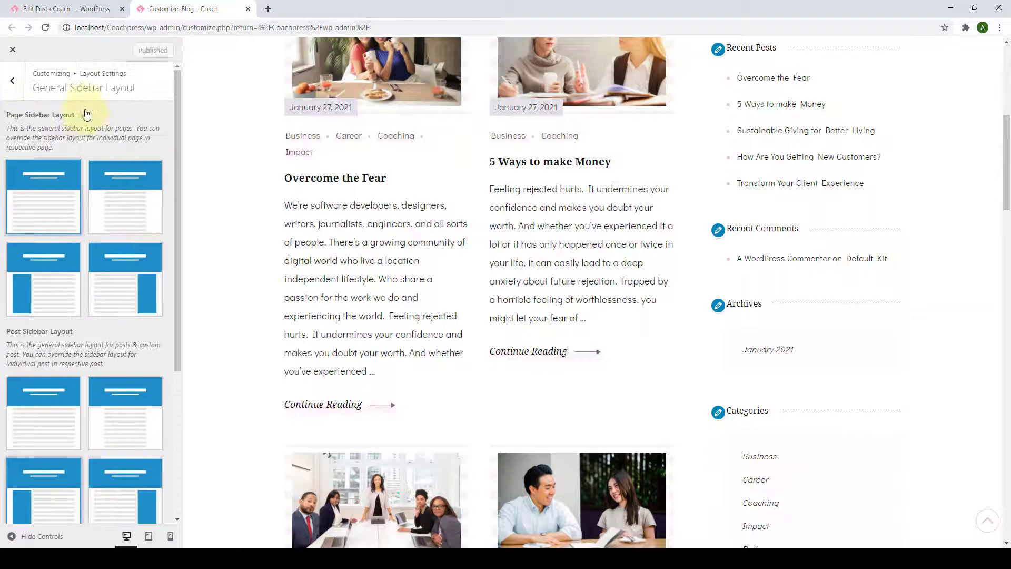
{"action": "scroll", "coordinate": [127, 285], "scroll_direction": "down", "scroll_amount": 4}
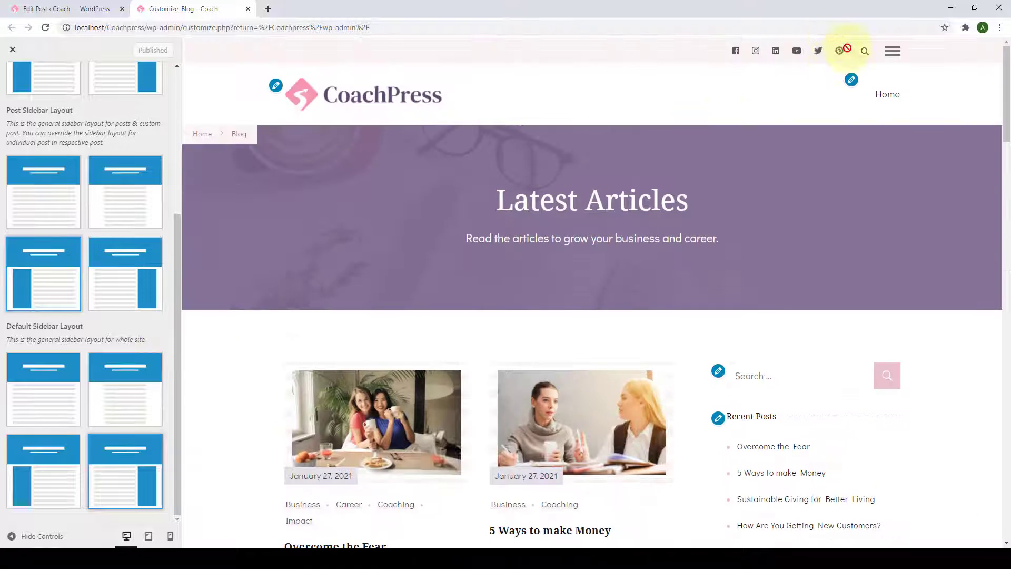
{"action": "left_click", "coordinate": [887, 94]}
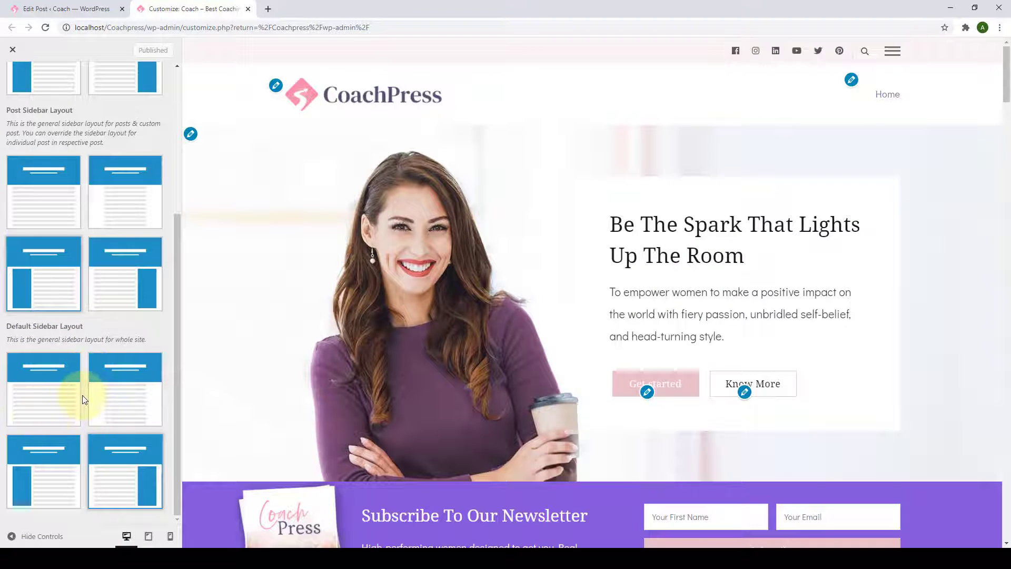
{"action": "scroll", "coordinate": [87, 112], "scroll_direction": "up", "scroll_amount": 5}
- Set Homepage Settings to show your latest posts, then return to the main sections list
{"action": "left_click", "coordinate": [13, 86]}
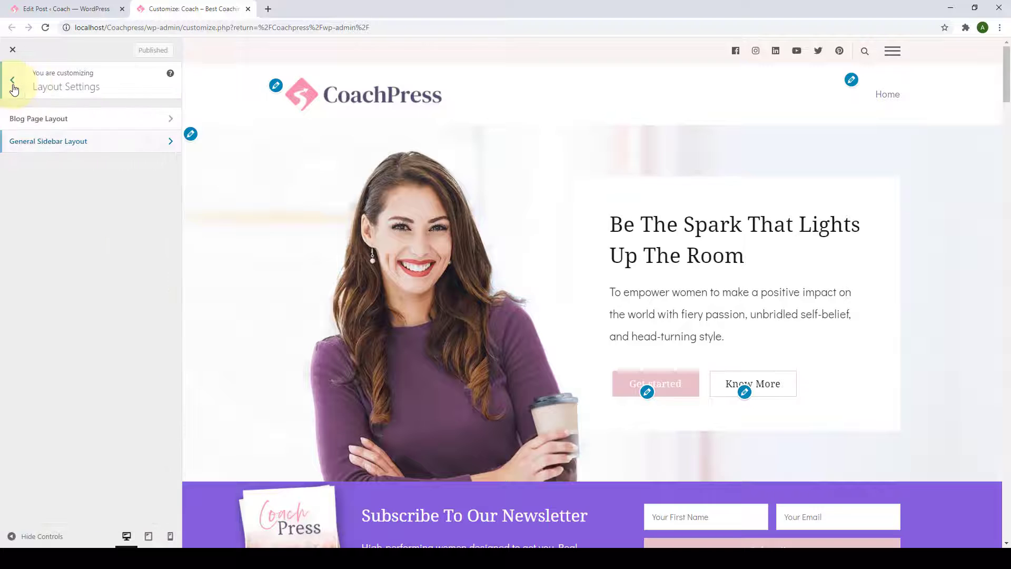
{"action": "left_click", "coordinate": [13, 83]}
{"action": "left_click", "coordinate": [112, 393]}
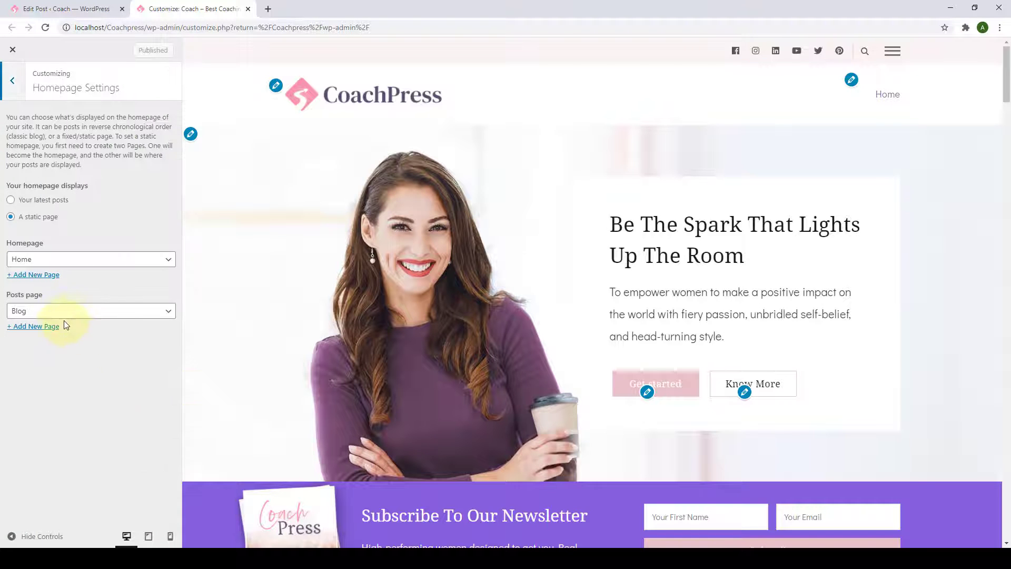
{"action": "left_click", "coordinate": [11, 201]}
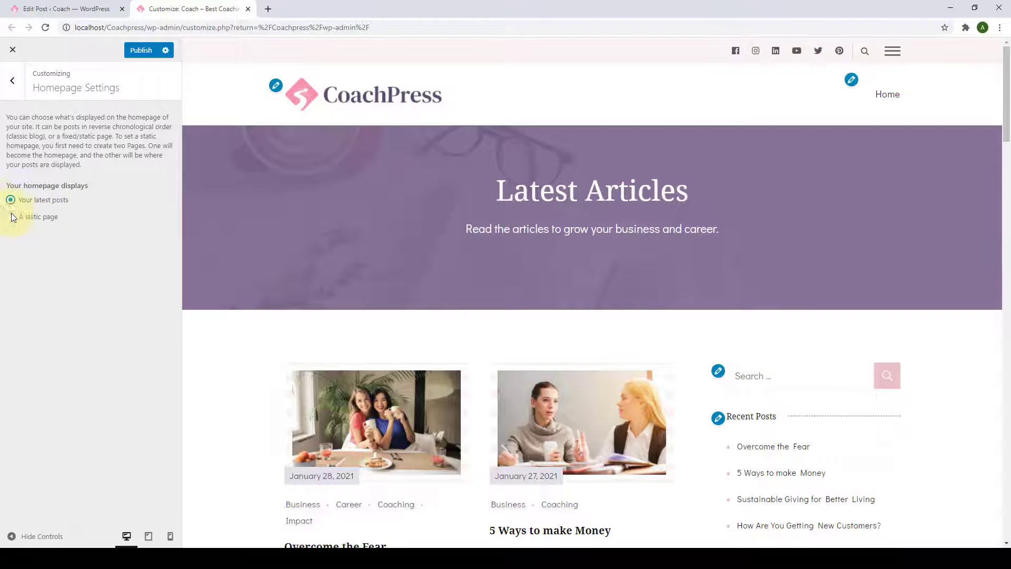
{"action": "scroll", "coordinate": [348, 282], "scroll_direction": "down", "scroll_amount": 5}
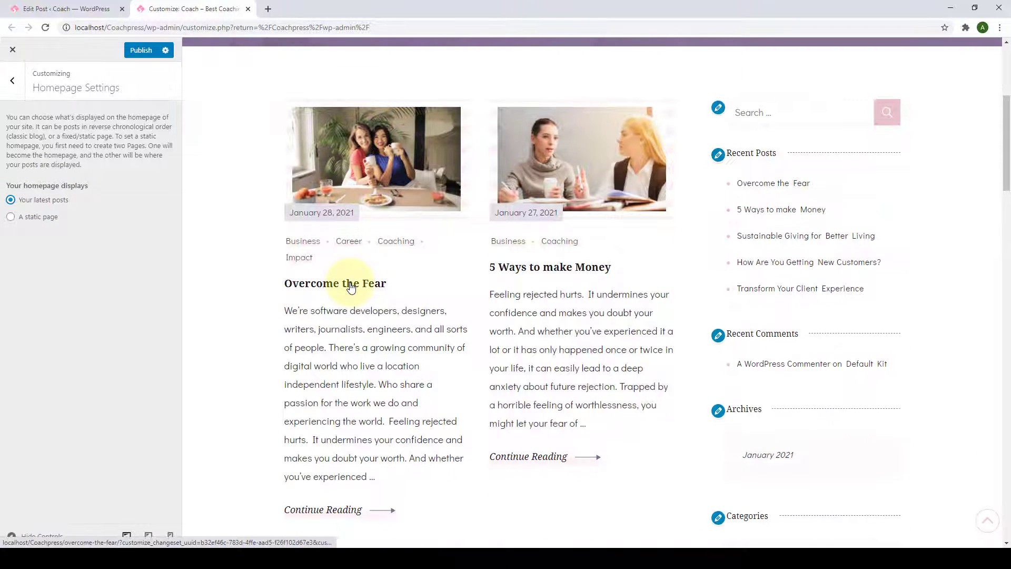
{"action": "left_click", "coordinate": [18, 94]}
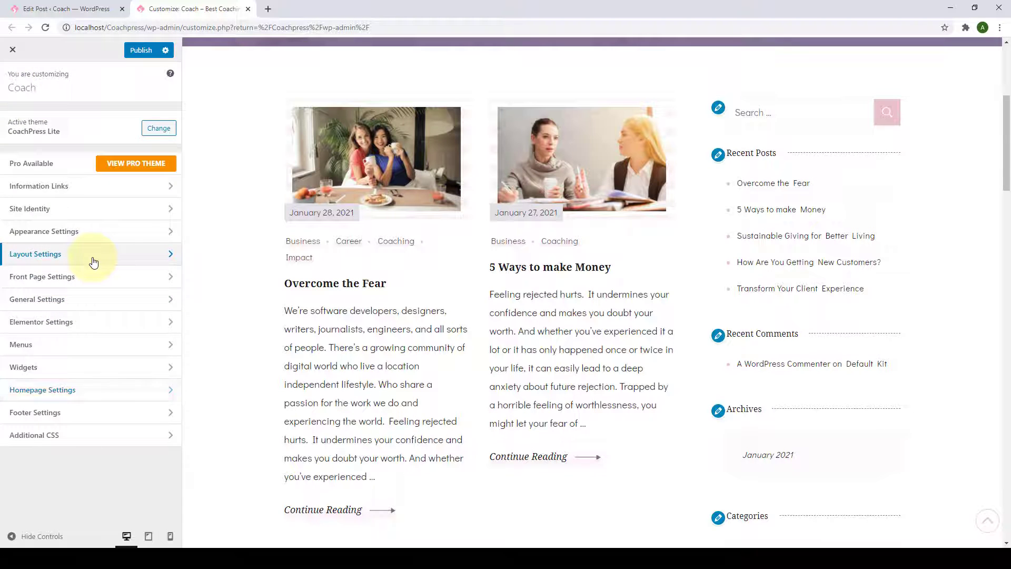
- Try the left, no-sidebar and centred layouts, then set the general sidebar layout to right sidebar
{"action": "left_click", "coordinate": [94, 259]}
{"action": "left_click", "coordinate": [112, 141]}
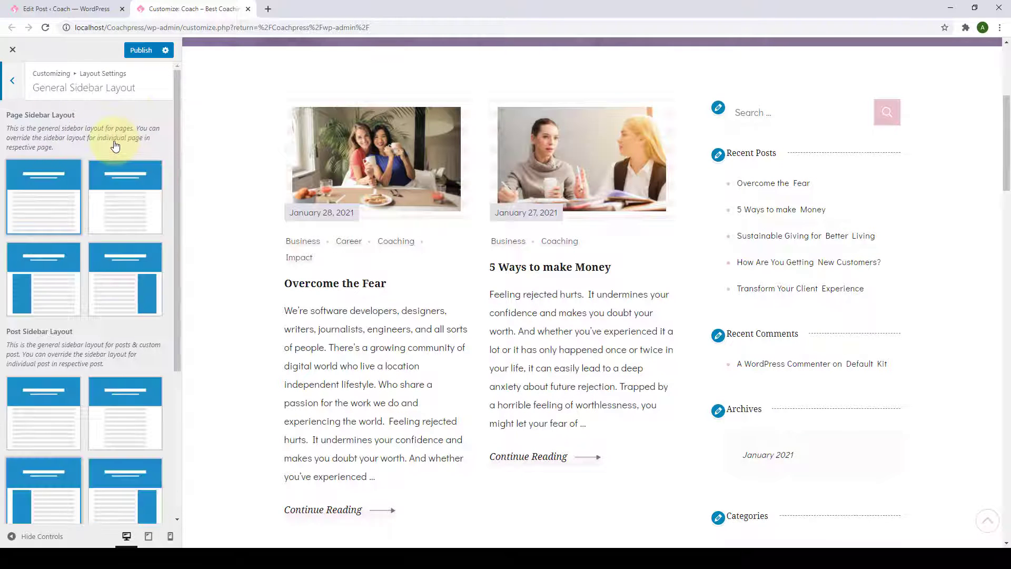
{"action": "scroll", "coordinate": [28, 425], "scroll_direction": "down", "scroll_amount": 5}
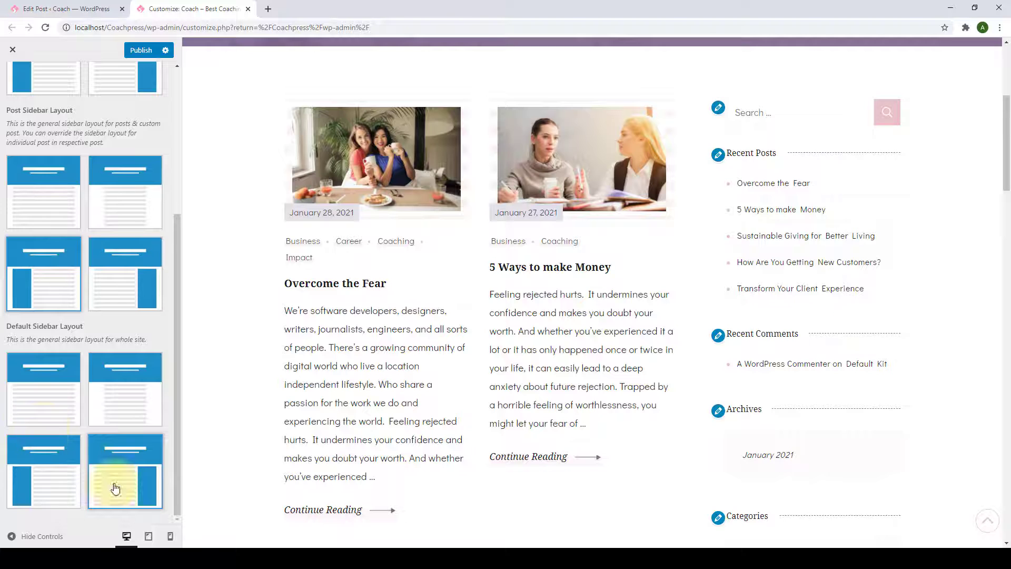
{"action": "left_click", "coordinate": [45, 469]}
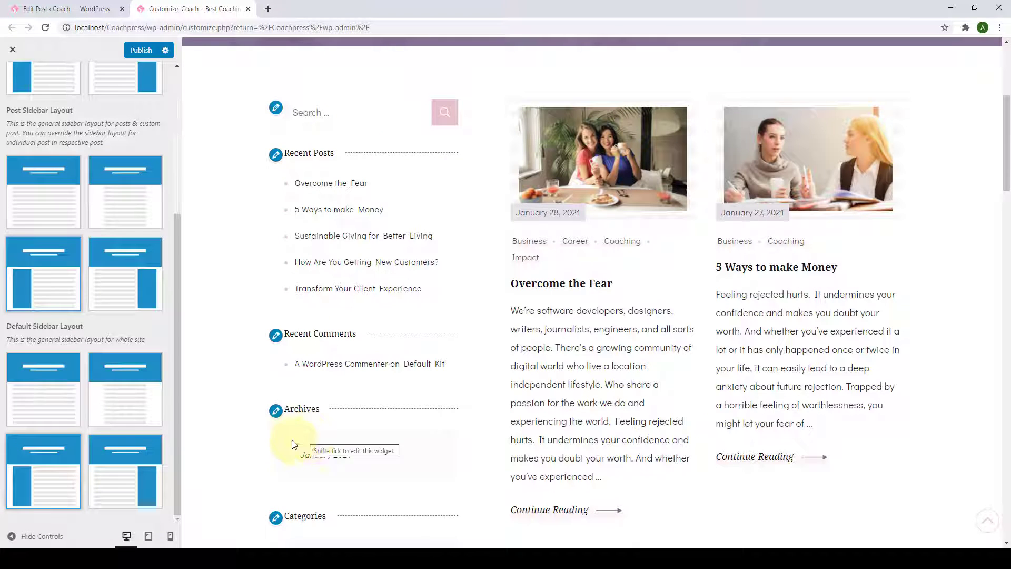
{"action": "left_click", "coordinate": [24, 408]}
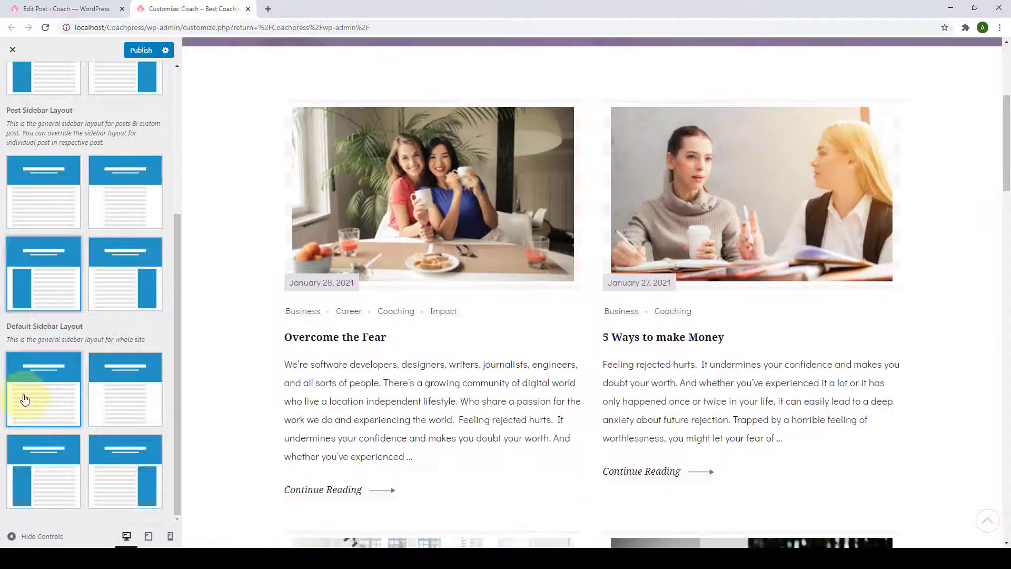
{"action": "left_click", "coordinate": [118, 406]}
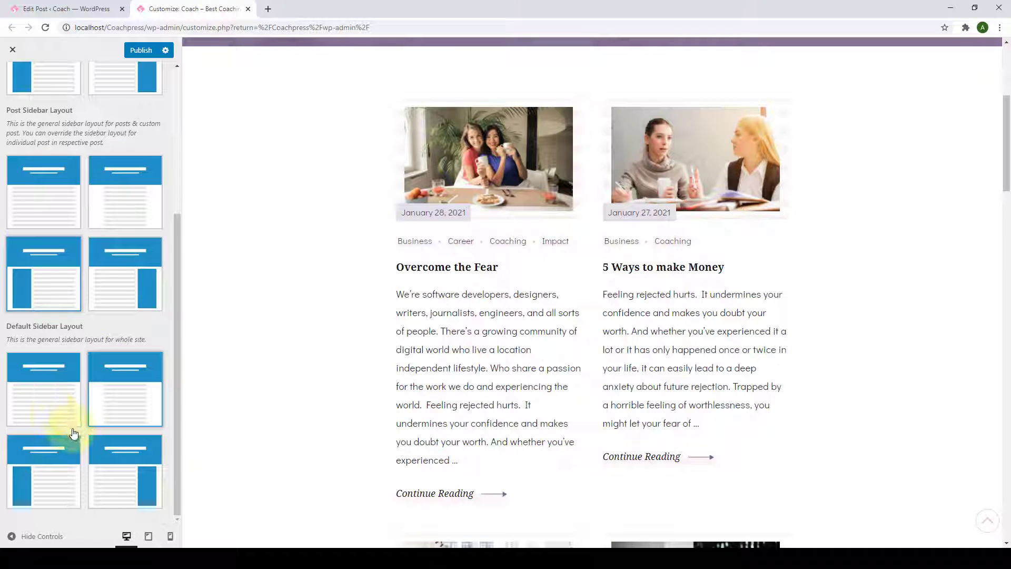
{"action": "left_click", "coordinate": [108, 473]}
{"action": "key", "text": "Escape"}
- Make the homepage a static page with Home and Blog as posts page
{"action": "left_click", "coordinate": [42, 390]}
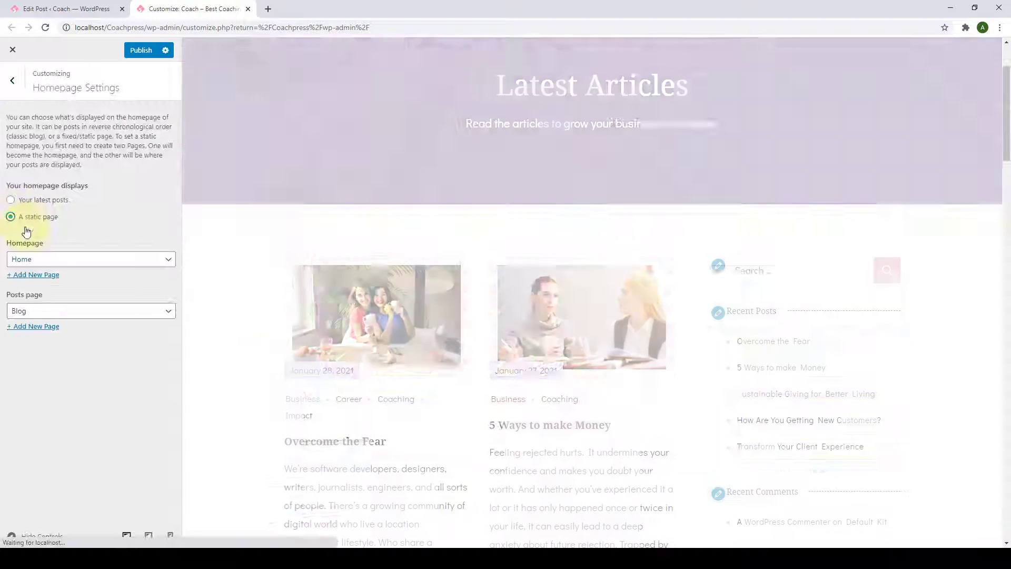
{"action": "left_click", "coordinate": [27, 225]}
{"action": "left_click", "coordinate": [11, 74]}
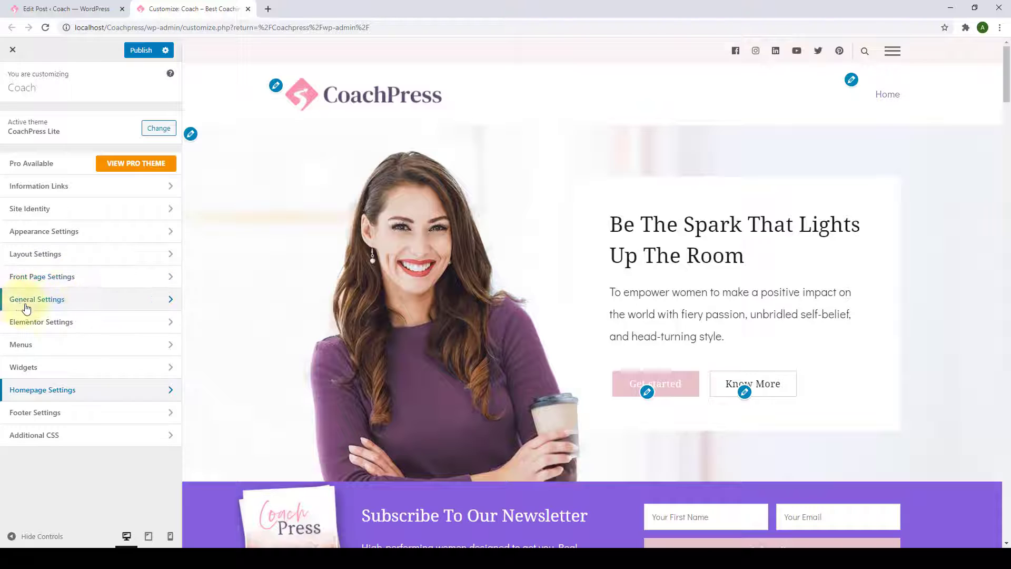
- In Header Settings, keep header search enabled and fill in the header phone number and e-mail
{"action": "left_click", "coordinate": [47, 308]}
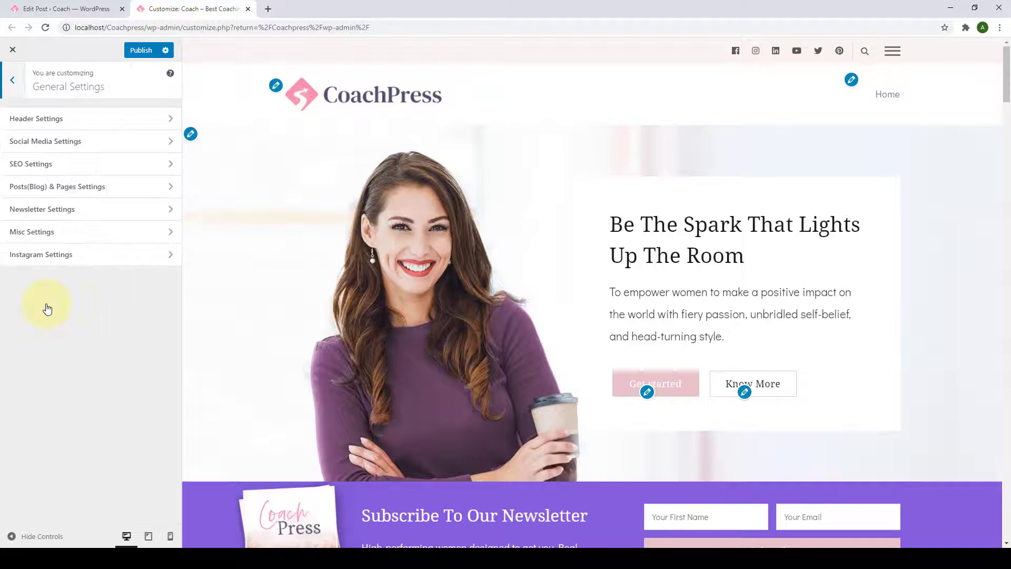
{"action": "left_click", "coordinate": [109, 130]}
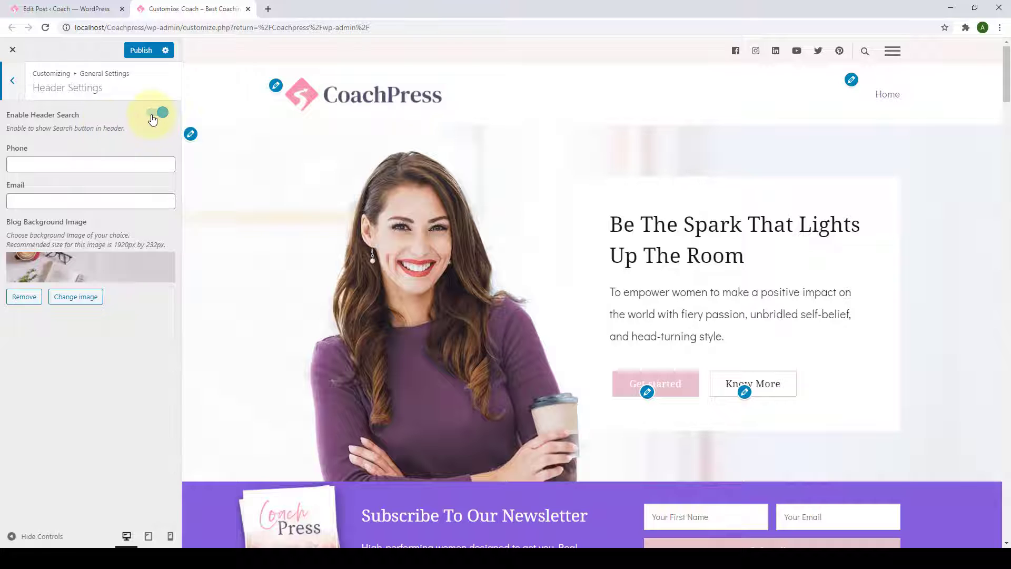
{"action": "left_click", "coordinate": [154, 114]}
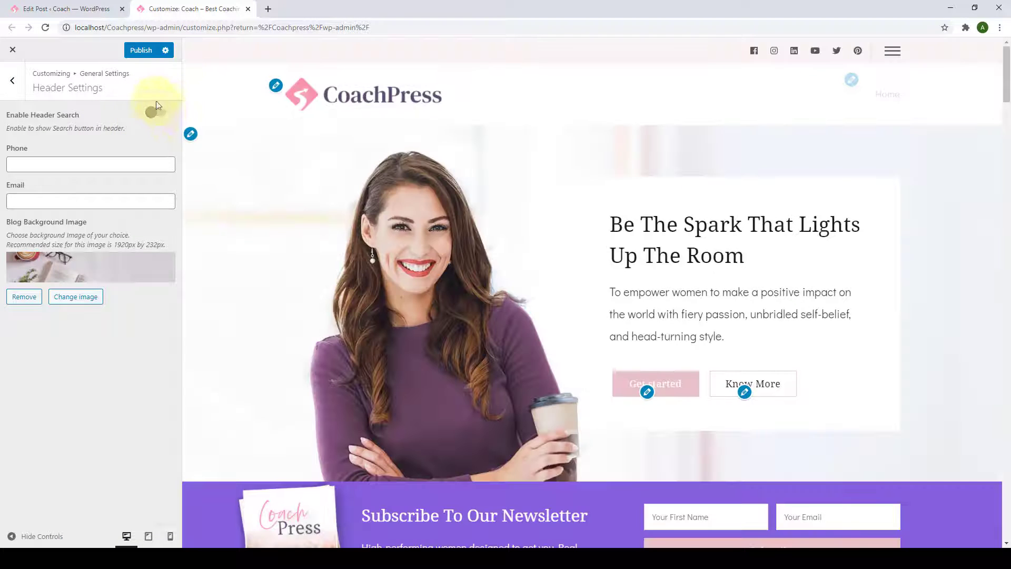
{"action": "left_click", "coordinate": [158, 113]}
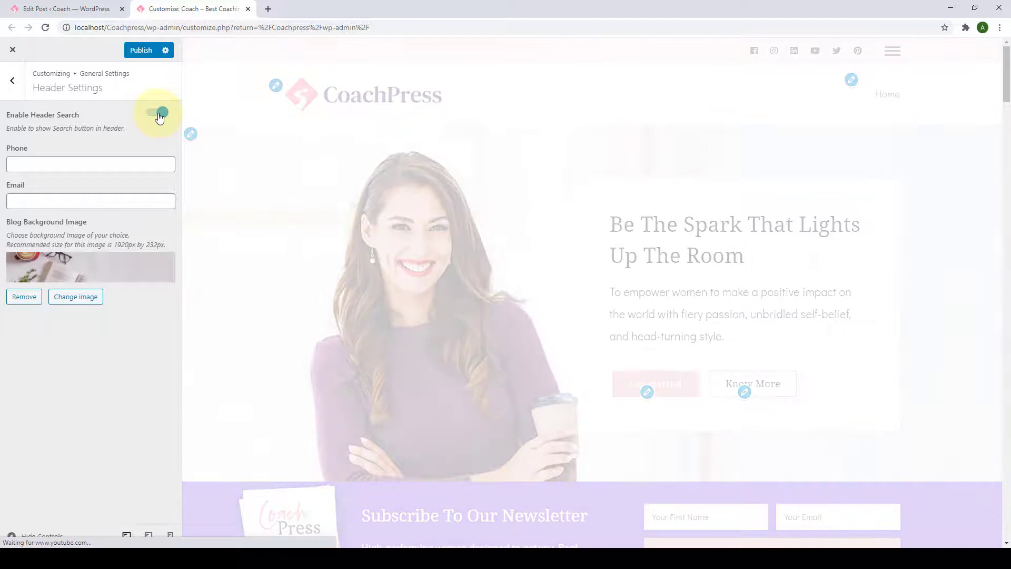
{"action": "left_click", "coordinate": [9, 165]}
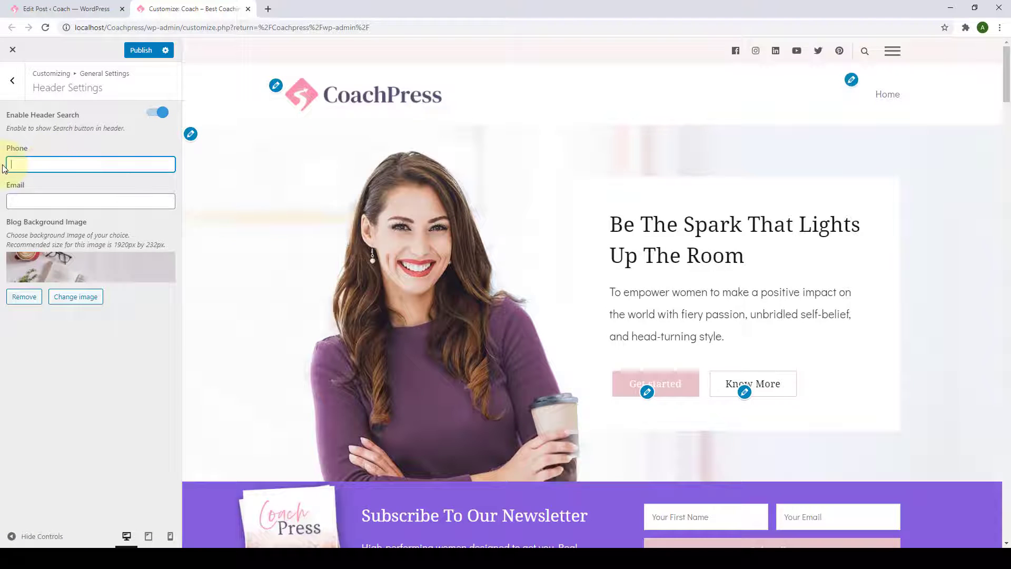
{"action": "left_click", "coordinate": [54, 199]}
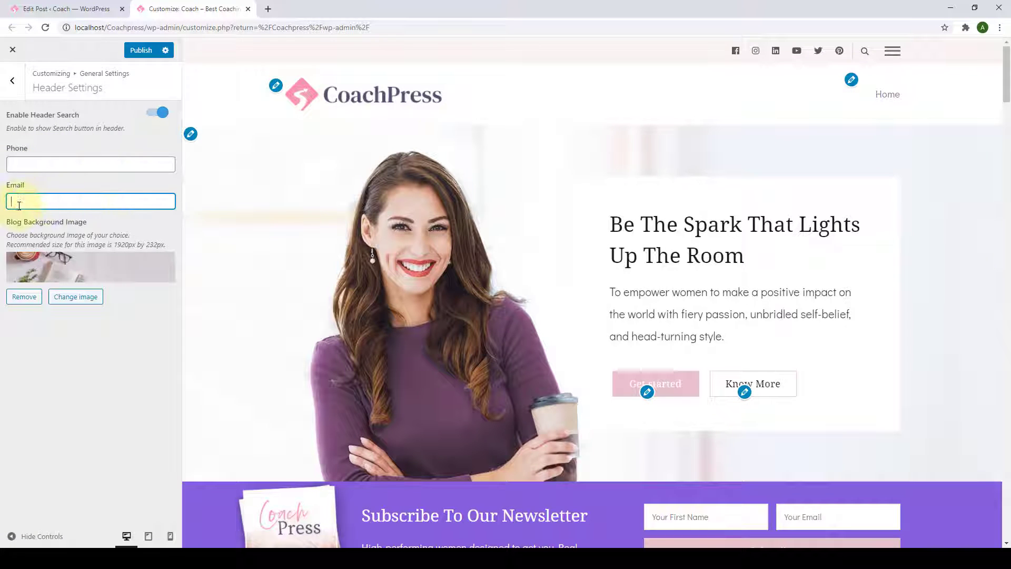
{"action": "left_click", "coordinate": [72, 166]}
{"action": "left_click", "coordinate": [56, 203]}
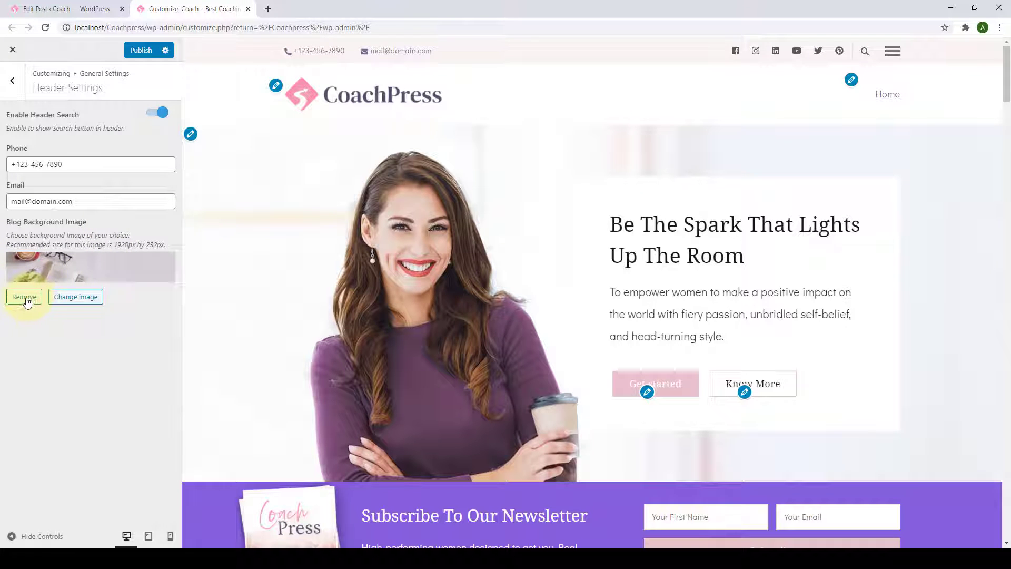
- Leave the blog background image unchanged and publish the header settings
{"action": "left_click", "coordinate": [83, 297]}
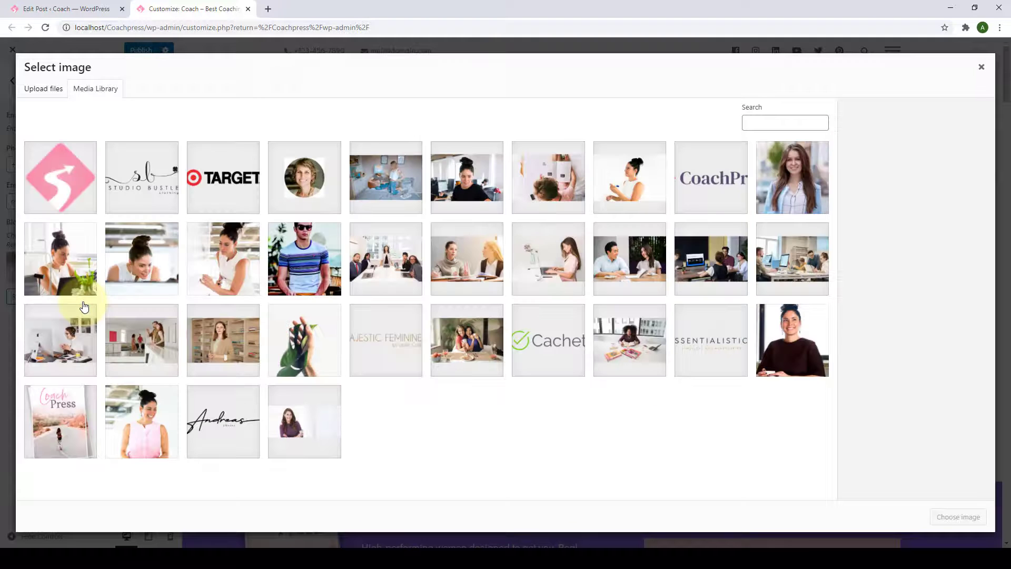
{"action": "left_click", "coordinate": [981, 67]}
{"action": "left_click", "coordinate": [141, 53]}
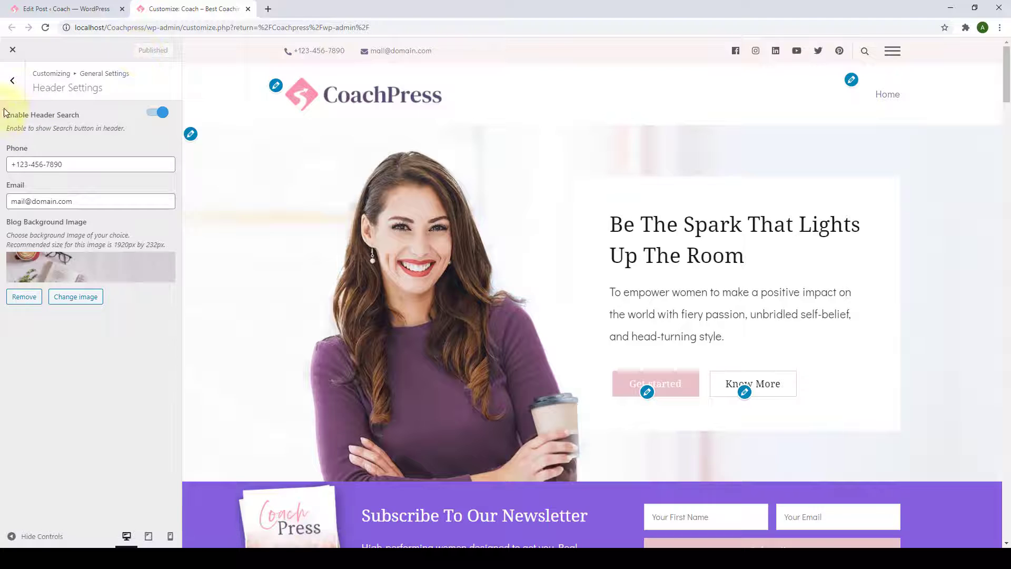
{"action": "left_click", "coordinate": [12, 81]}
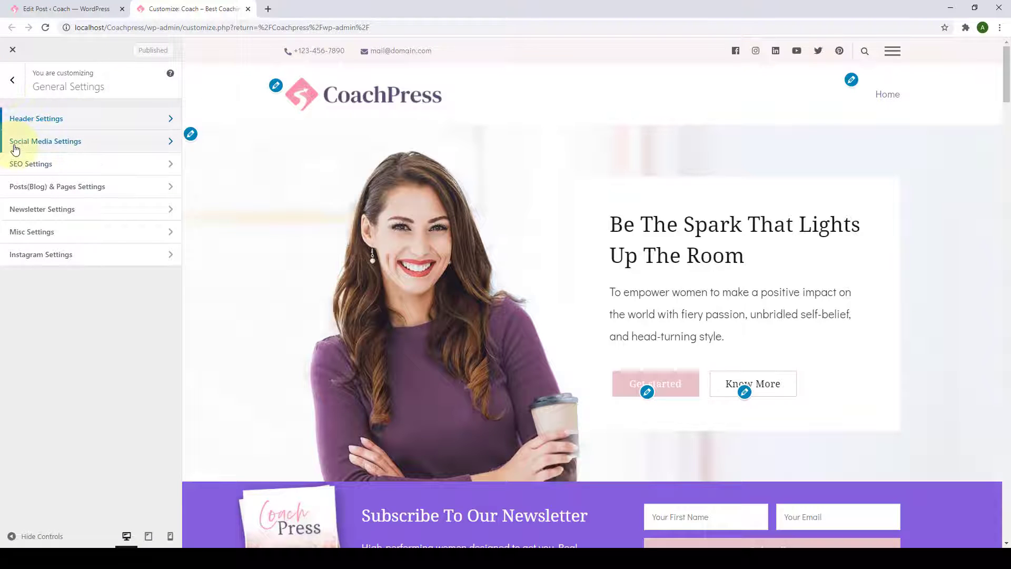
- Test the SEO last-updated date and breadcrumb toggles on the Overcome the Fear post, keeping breadcrumbs on
{"action": "left_click", "coordinate": [41, 165]}
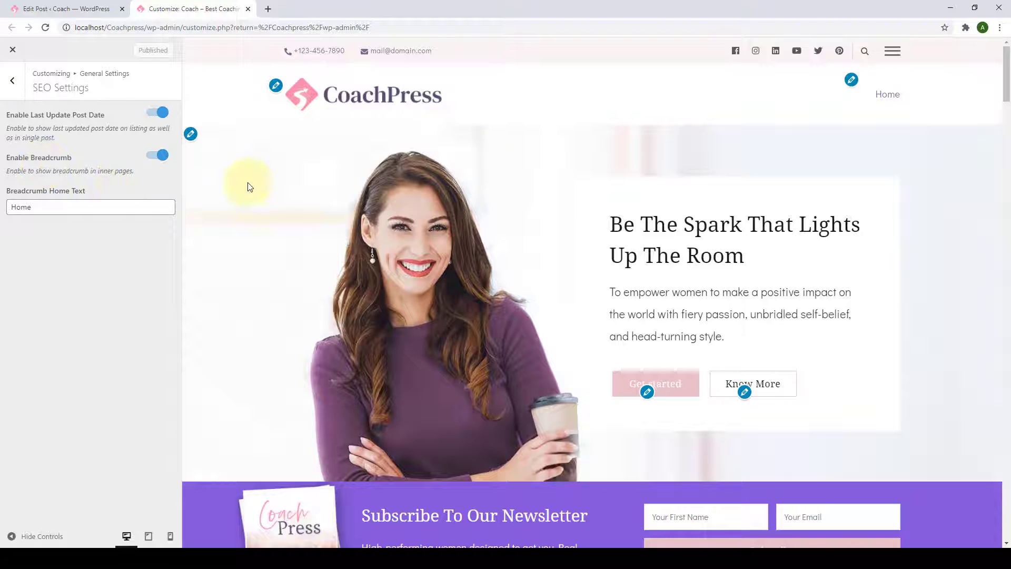
{"action": "left_click_drag", "start_coordinate": [1006, 79], "coordinate": [1004, 489]}
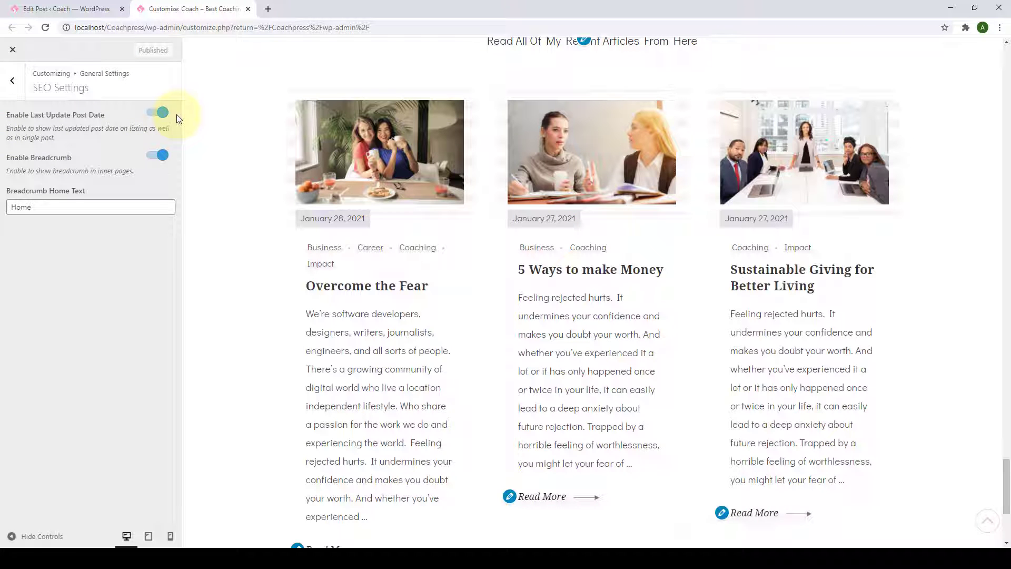
{"action": "scroll", "coordinate": [284, 258], "scroll_direction": "down", "scroll_amount": 1}
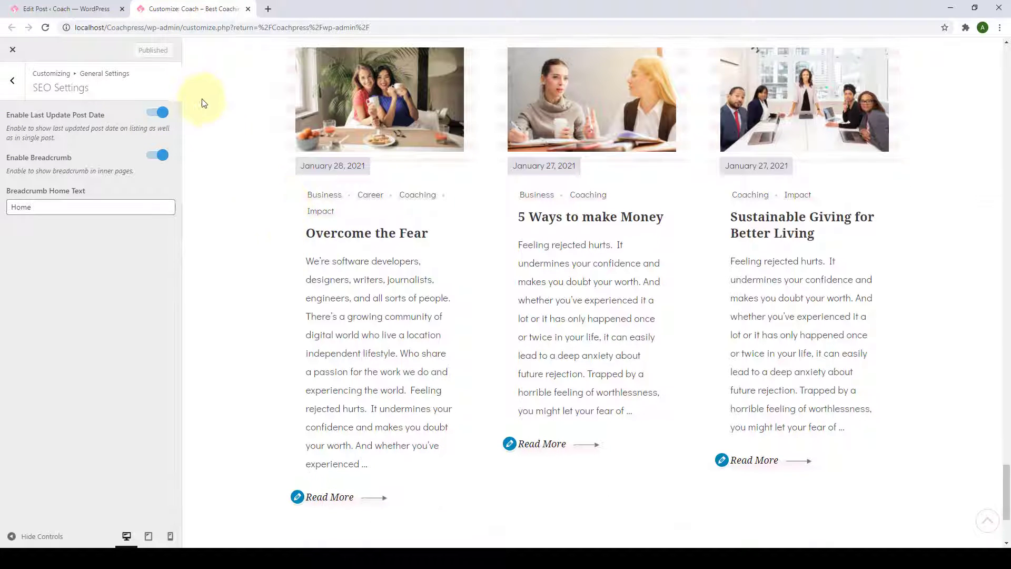
{"action": "left_click", "coordinate": [156, 121]}
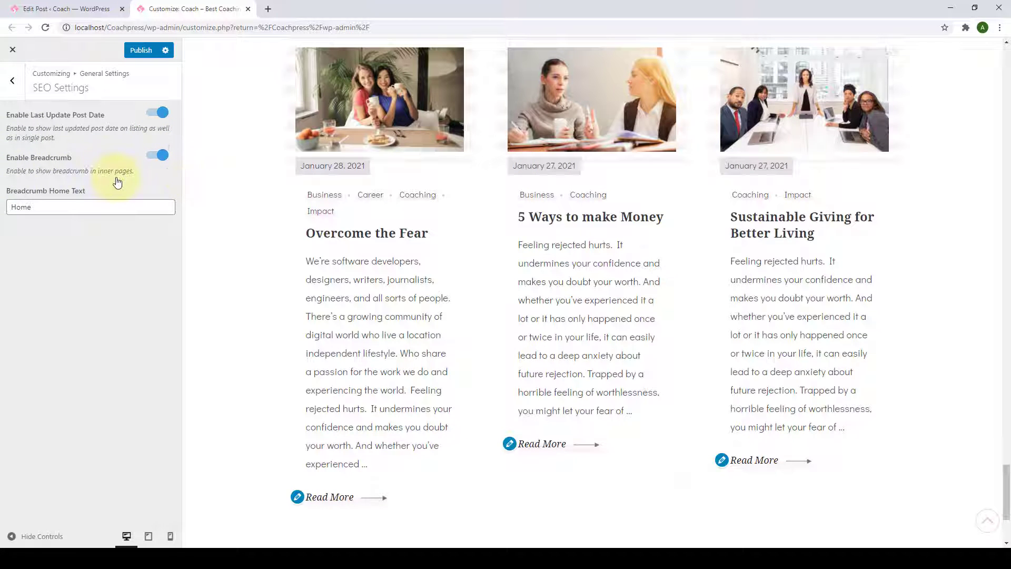
{"action": "left_click", "coordinate": [319, 240]}
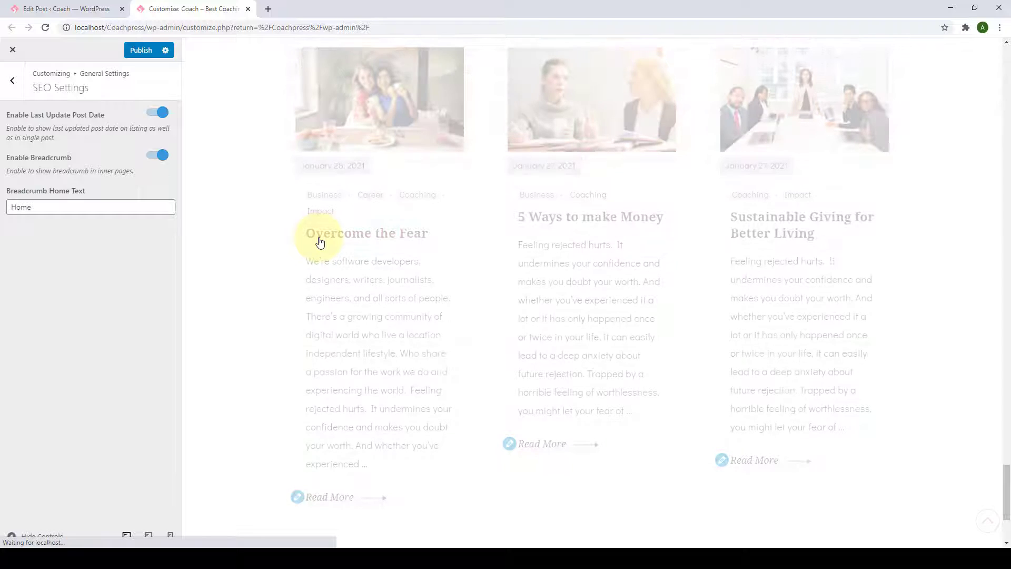
{"action": "left_click_drag", "start_coordinate": [397, 139], "coordinate": [185, 141]}
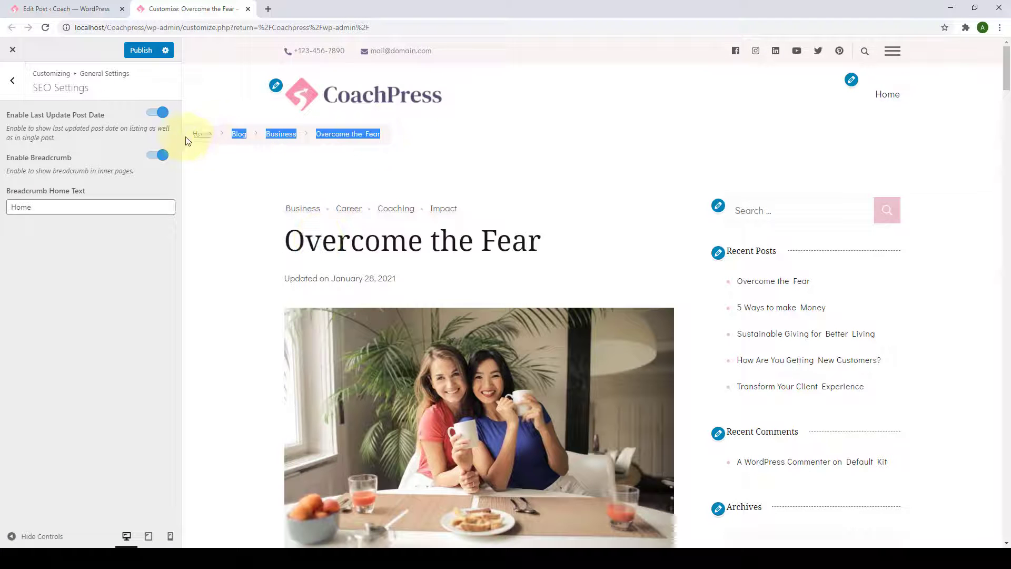
{"action": "left_click", "coordinate": [164, 152]}
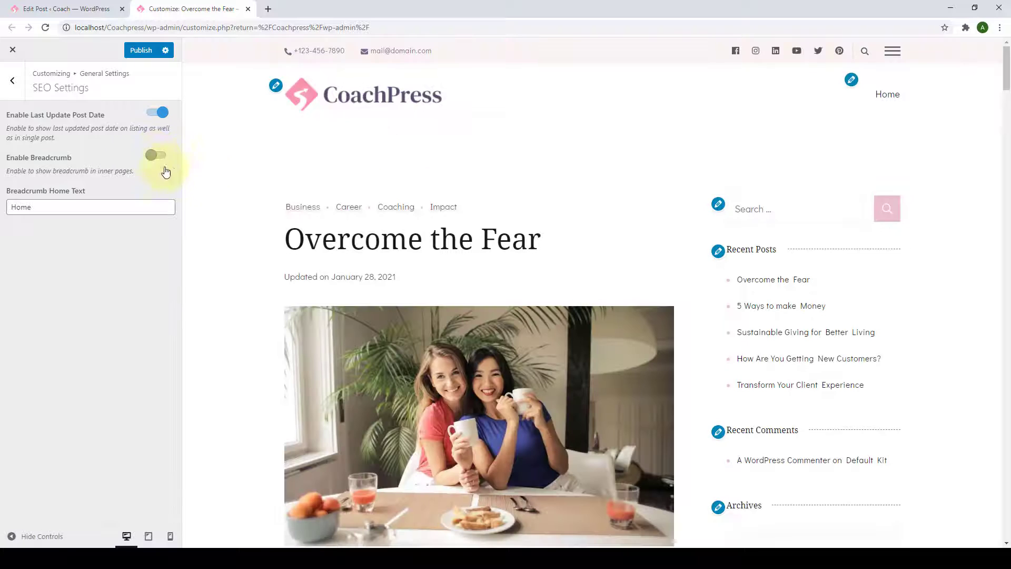
{"action": "left_click", "coordinate": [161, 156]}
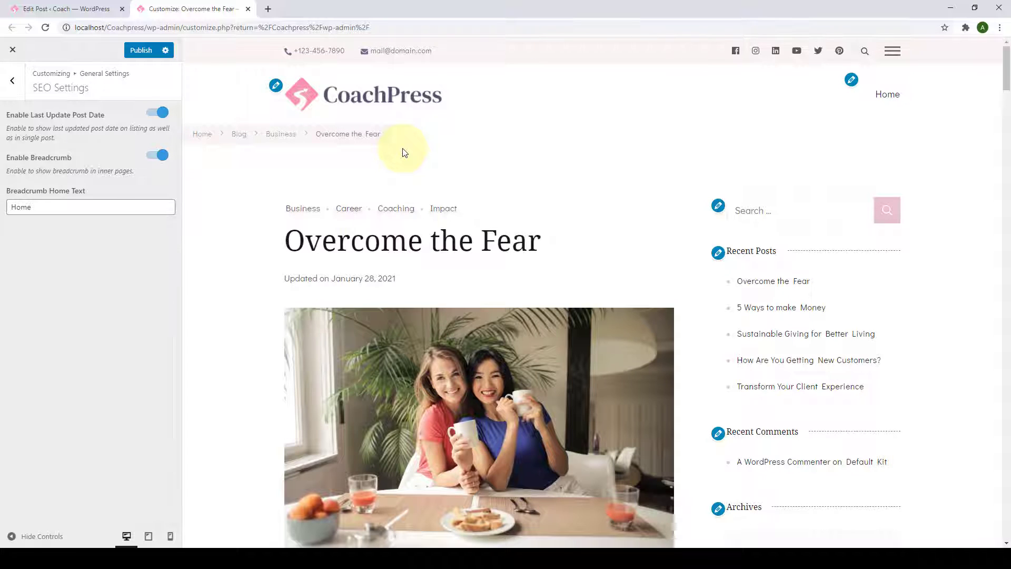
- Set the breadcrumb home text to Home and publish the SEO settings
{"action": "left_click", "coordinate": [45, 206]}
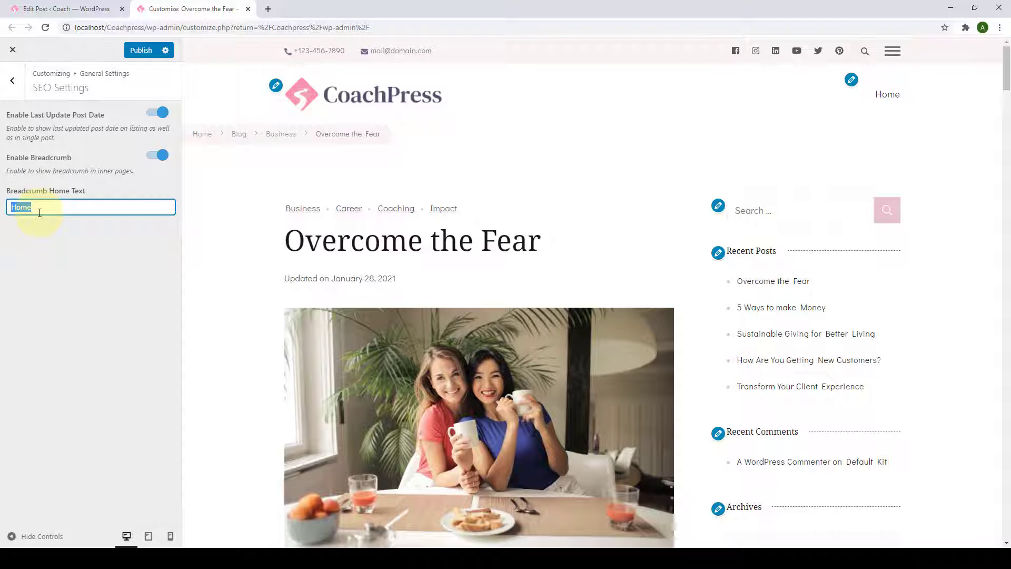
{"action": "type", "text": "Coach"}
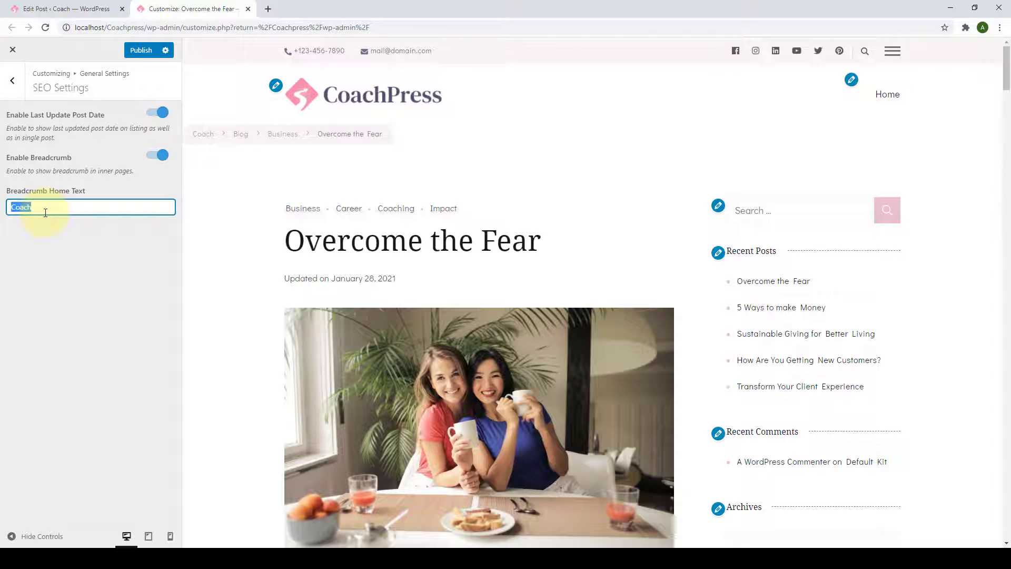
{"action": "type", "text": "Home"}
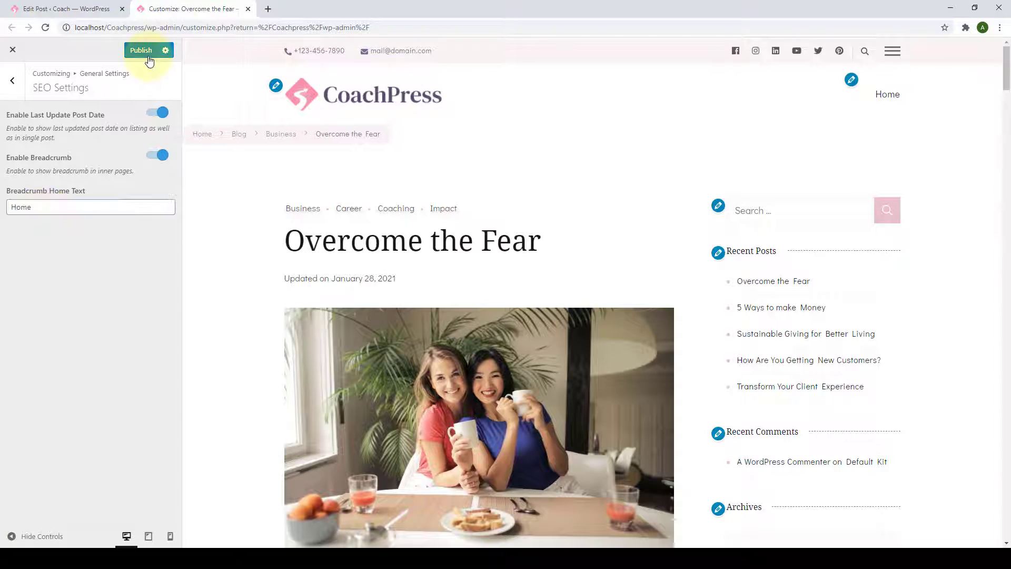
{"action": "left_click", "coordinate": [143, 52]}
{"action": "left_click", "coordinate": [13, 82]}
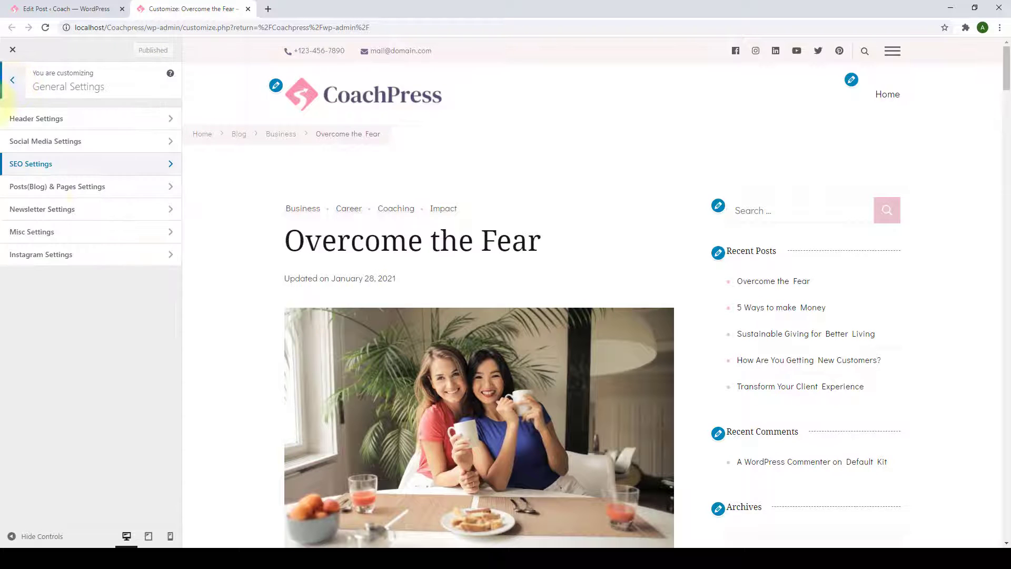
- Preview the Business category archive with the archive title prefix kept hidden
{"action": "left_click", "coordinate": [77, 188]}
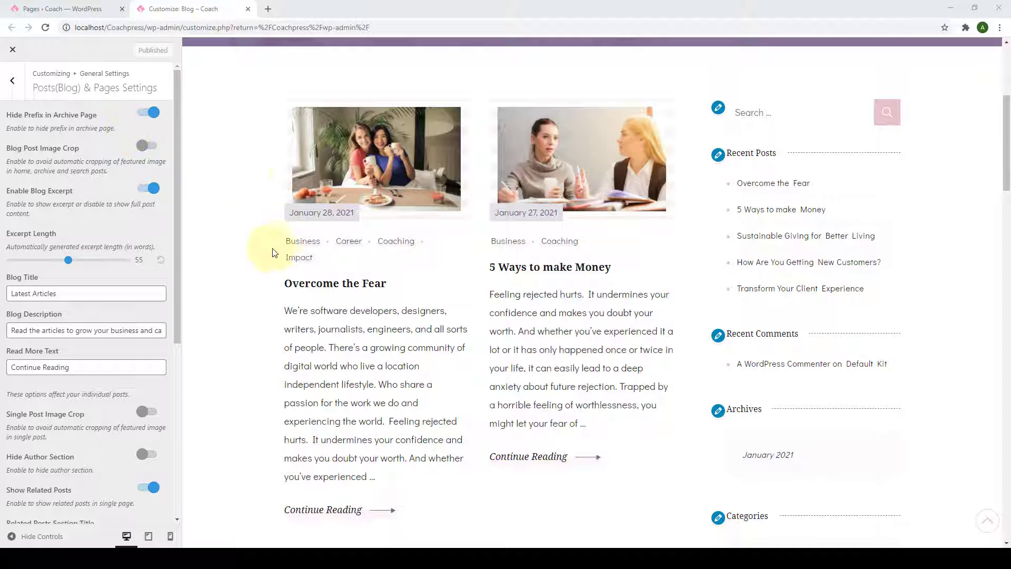
{"action": "left_click", "coordinate": [303, 241]}
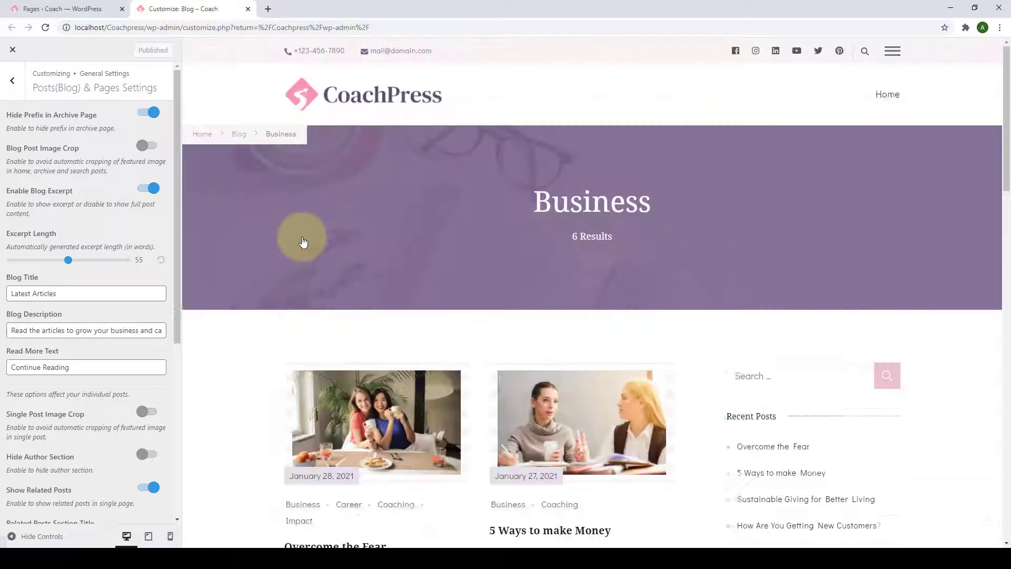
{"action": "left_click", "coordinate": [145, 116]}
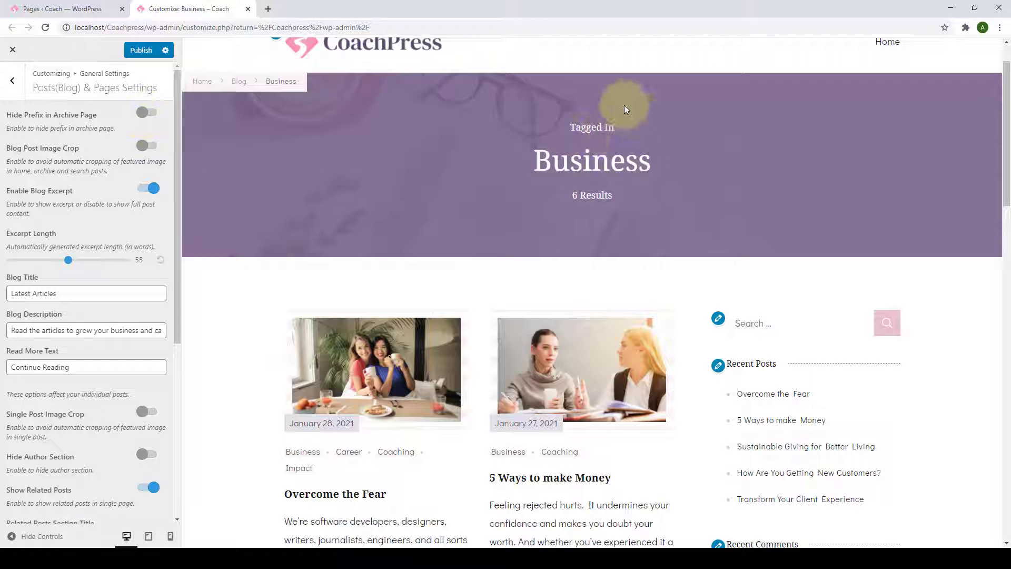
{"action": "left_click", "coordinate": [154, 113]}
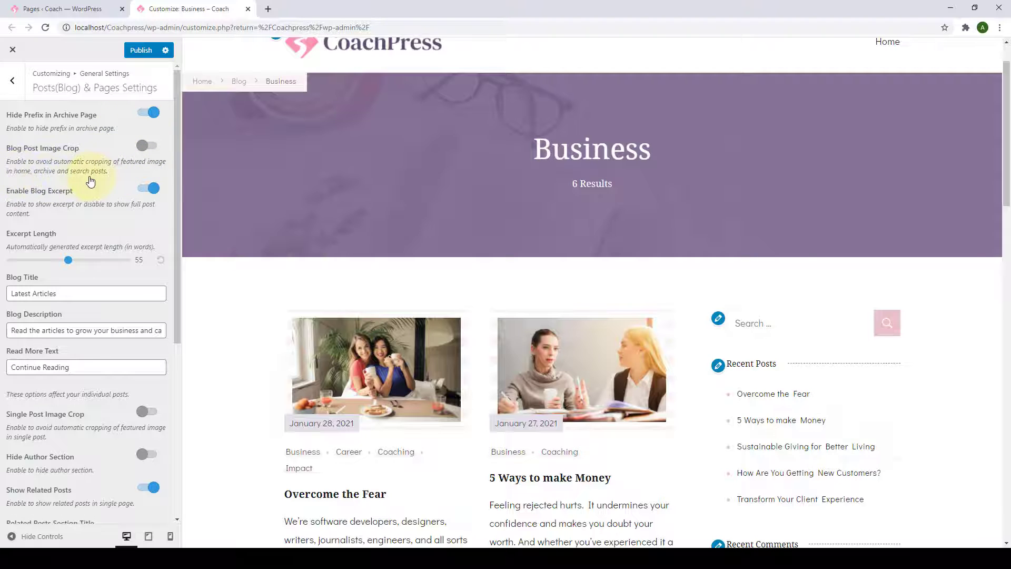
- Keep blog excerpts enabled and set the excerpt length to 60 words
{"action": "scroll", "coordinate": [95, 158], "scroll_direction": "down", "scroll_amount": 1}
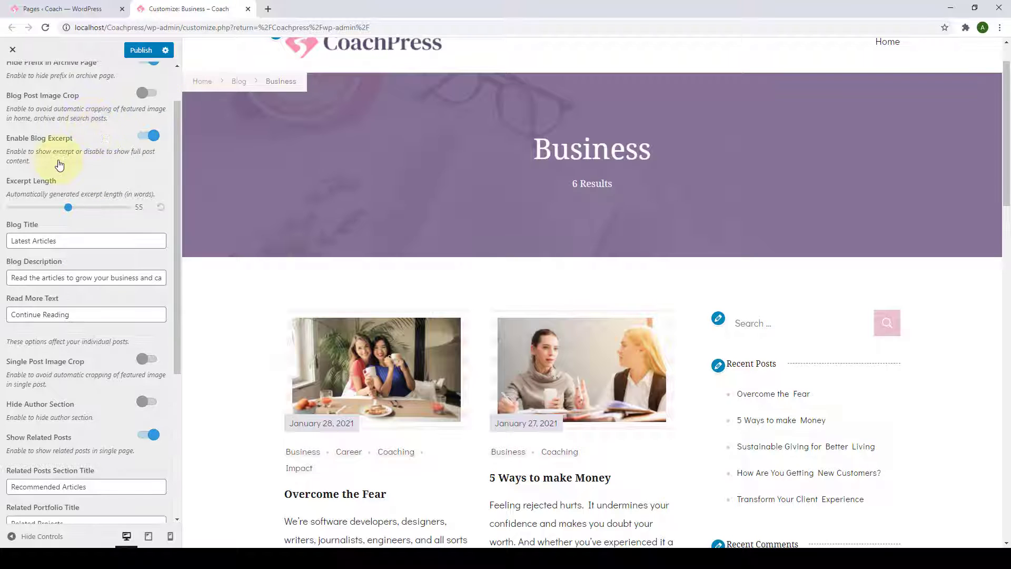
{"action": "scroll", "coordinate": [186, 188], "scroll_direction": "down", "scroll_amount": 4}
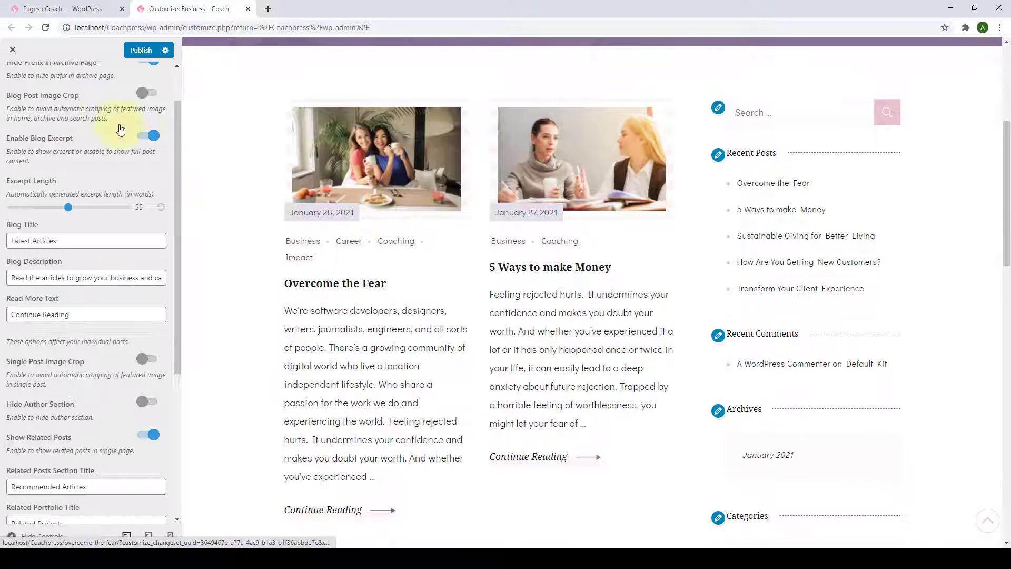
{"action": "left_click", "coordinate": [148, 136]}
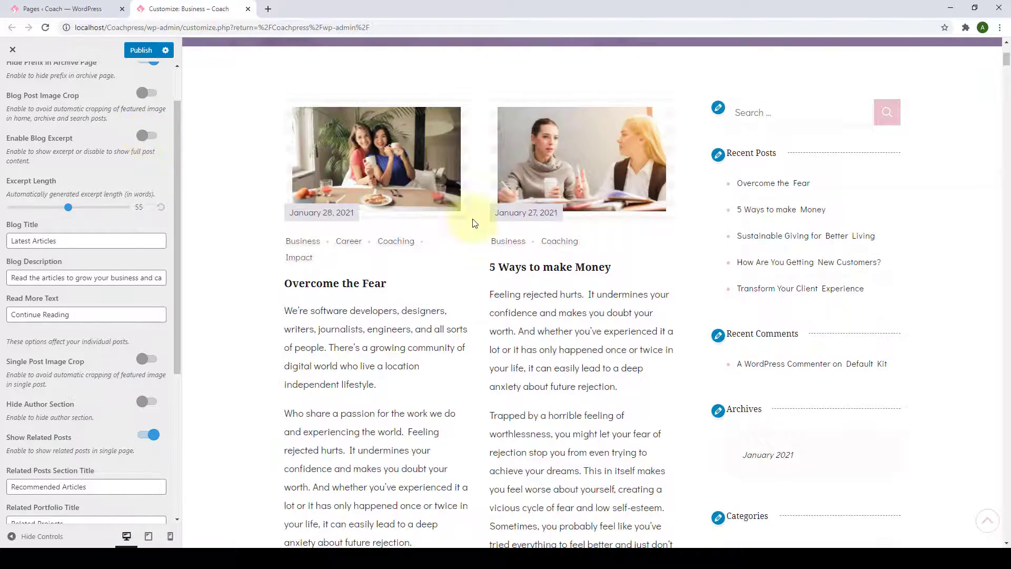
{"action": "scroll", "coordinate": [474, 222], "scroll_direction": "down", "scroll_amount": 10}
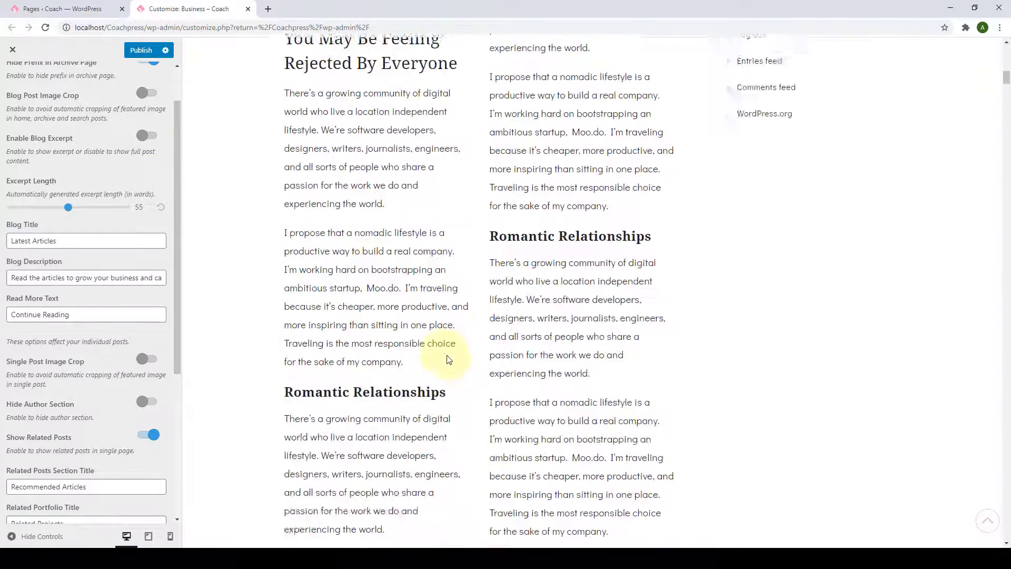
{"action": "scroll", "coordinate": [447, 356], "scroll_direction": "up", "scroll_amount": 10}
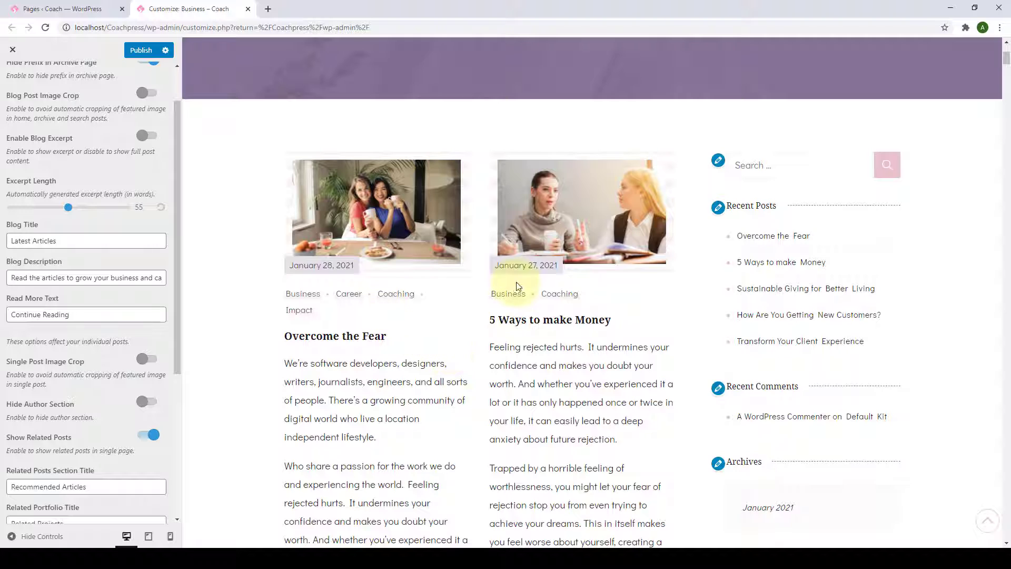
{"action": "left_click", "coordinate": [149, 135]}
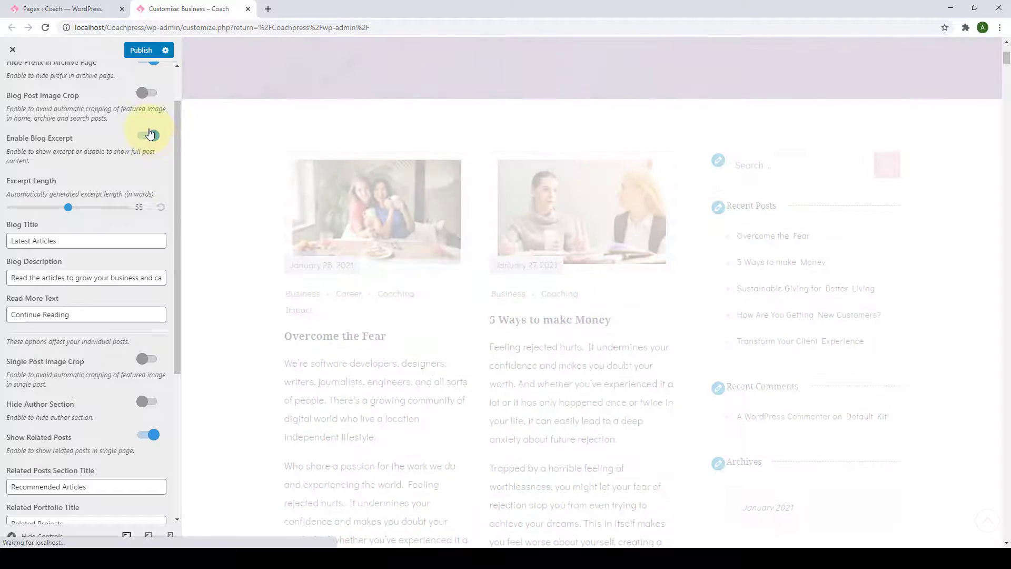
{"action": "scroll", "coordinate": [389, 326], "scroll_direction": "down", "scroll_amount": 3}
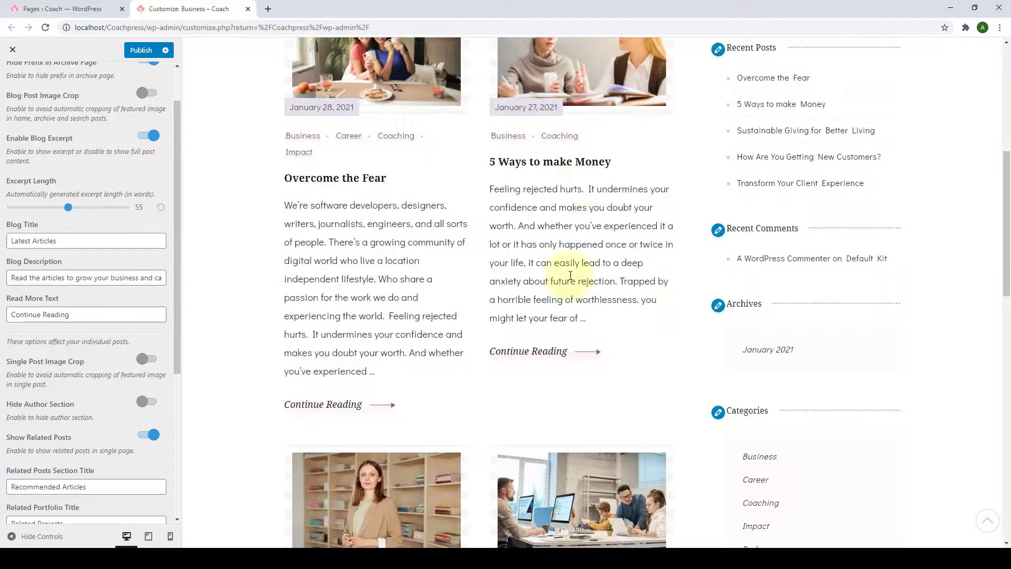
{"action": "scroll", "coordinate": [571, 276], "scroll_direction": "down", "scroll_amount": 14}
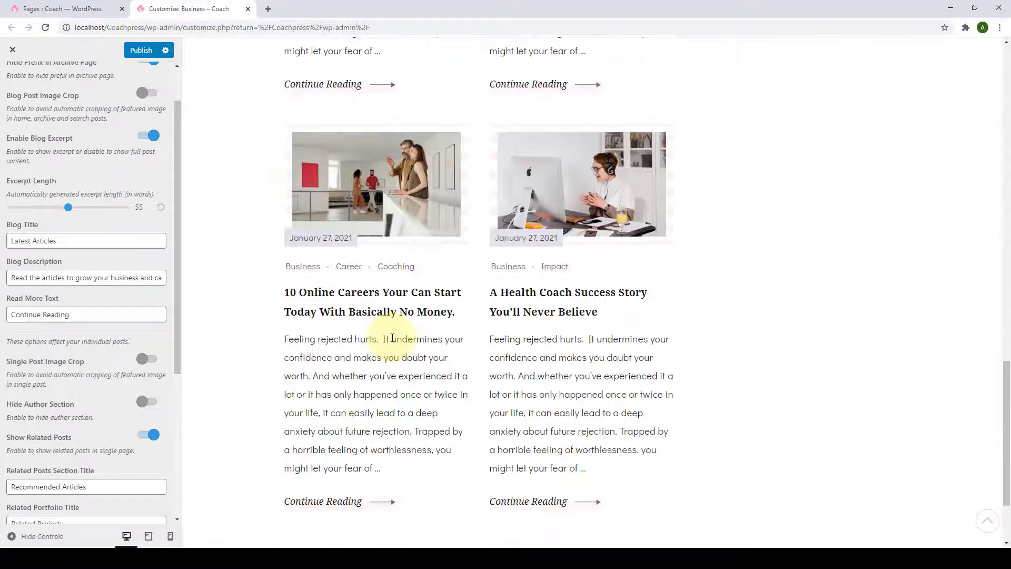
{"action": "left_click_drag", "start_coordinate": [70, 211], "coordinate": [37, 212]}
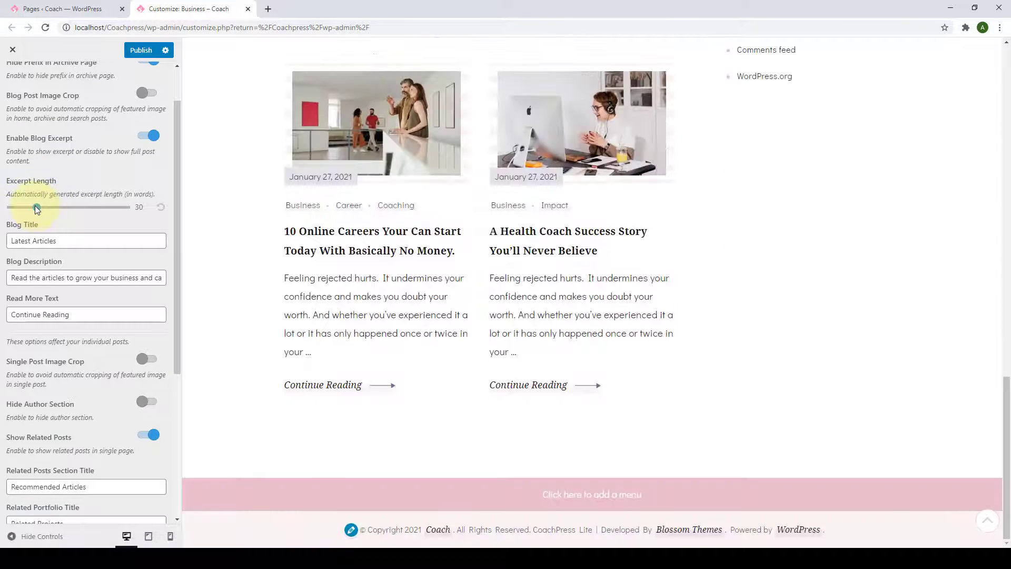
{"action": "left_click_drag", "start_coordinate": [46, 207], "coordinate": [75, 206]}
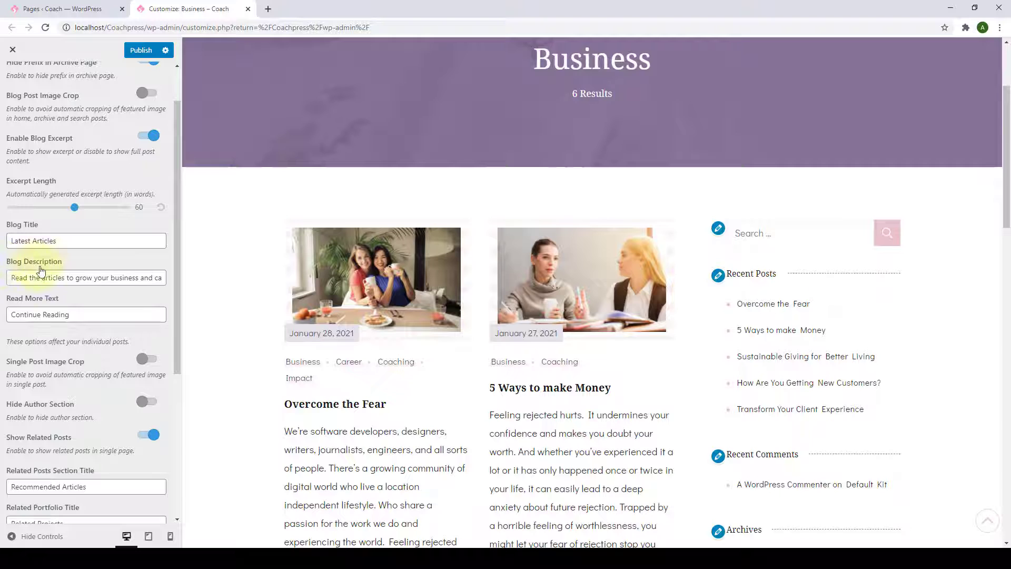
- Review the Blog Title, Blog Description and Read More Text fields, then preview the Overcome the Fear post
{"action": "left_click", "coordinate": [92, 237]}
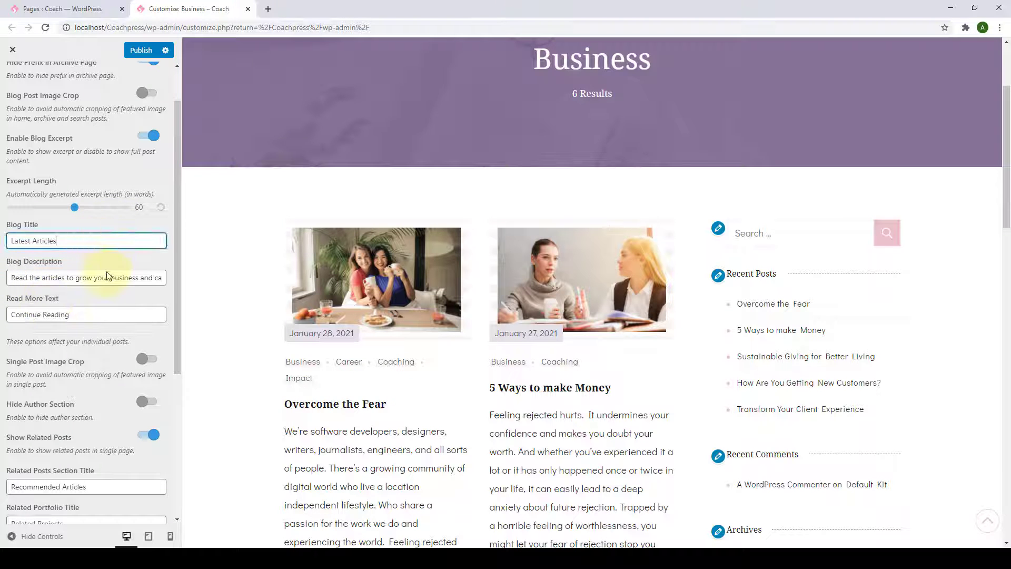
{"action": "left_click", "coordinate": [107, 277]}
{"action": "left_click", "coordinate": [98, 314]}
{"action": "scroll", "coordinate": [98, 314], "scroll_direction": "down", "scroll_amount": 2}
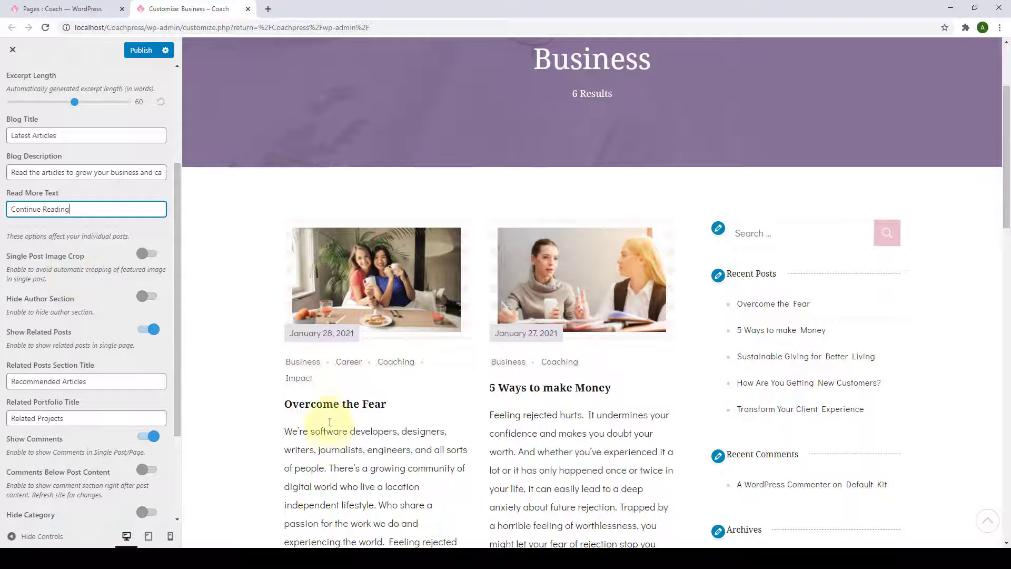
{"action": "left_click", "coordinate": [318, 406]}
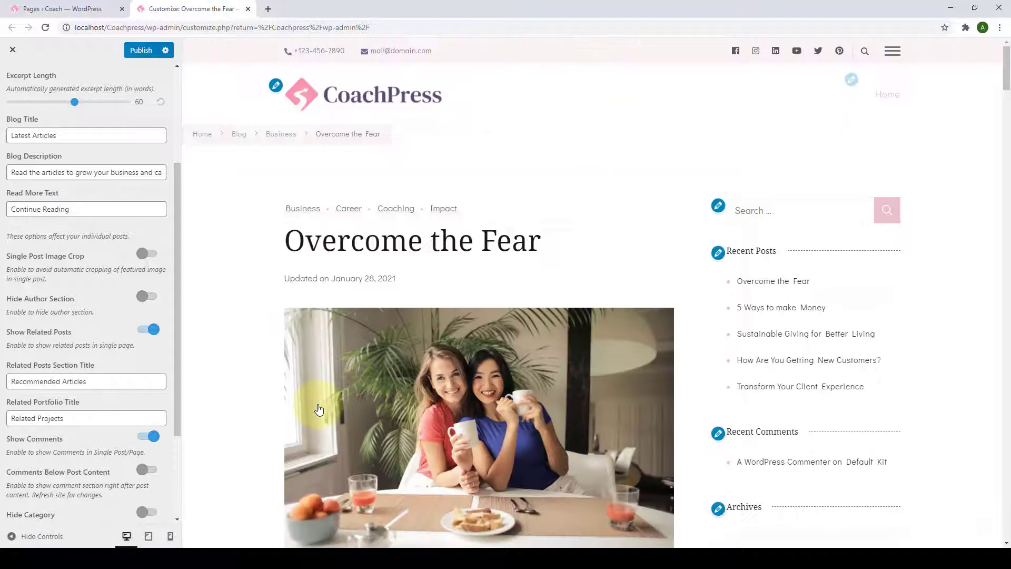
- Keep the author block and related posts section shown on single posts
{"action": "scroll", "coordinate": [312, 361], "scroll_direction": "down", "scroll_amount": 1}
{"action": "scroll", "coordinate": [145, 292], "scroll_direction": "up", "scroll_amount": 3}
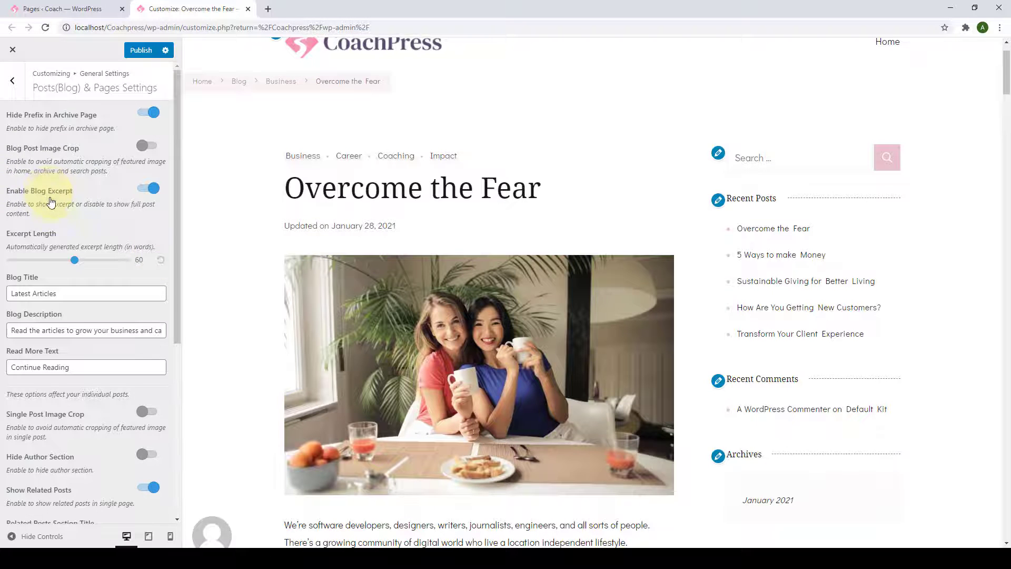
{"action": "scroll", "coordinate": [51, 202], "scroll_direction": "down", "scroll_amount": 2}
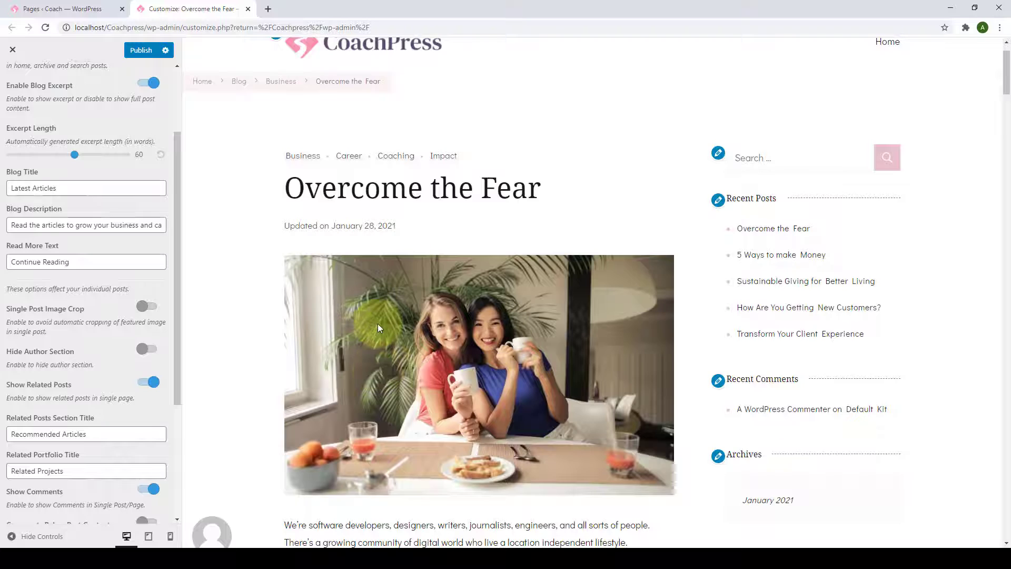
{"action": "scroll", "coordinate": [378, 321], "scroll_direction": "down", "scroll_amount": 2}
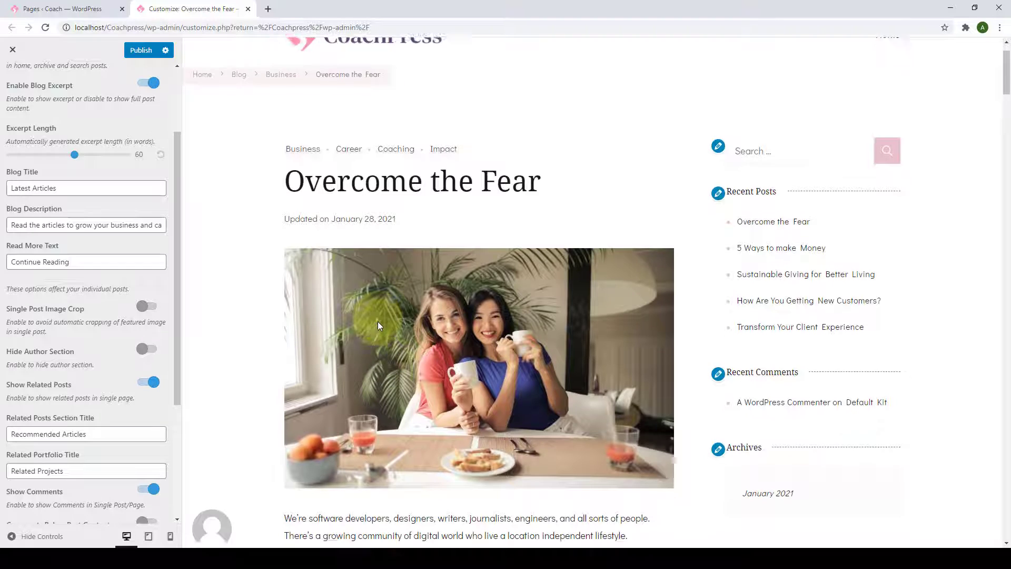
{"action": "left_click_drag", "start_coordinate": [1005, 73], "coordinate": [1004, 453]}
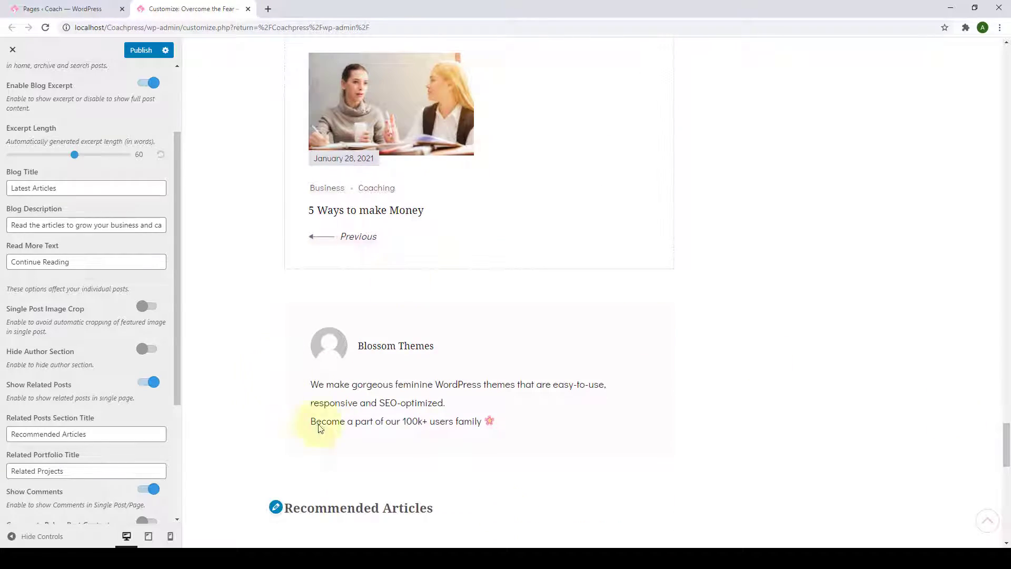
{"action": "left_click", "coordinate": [153, 352]}
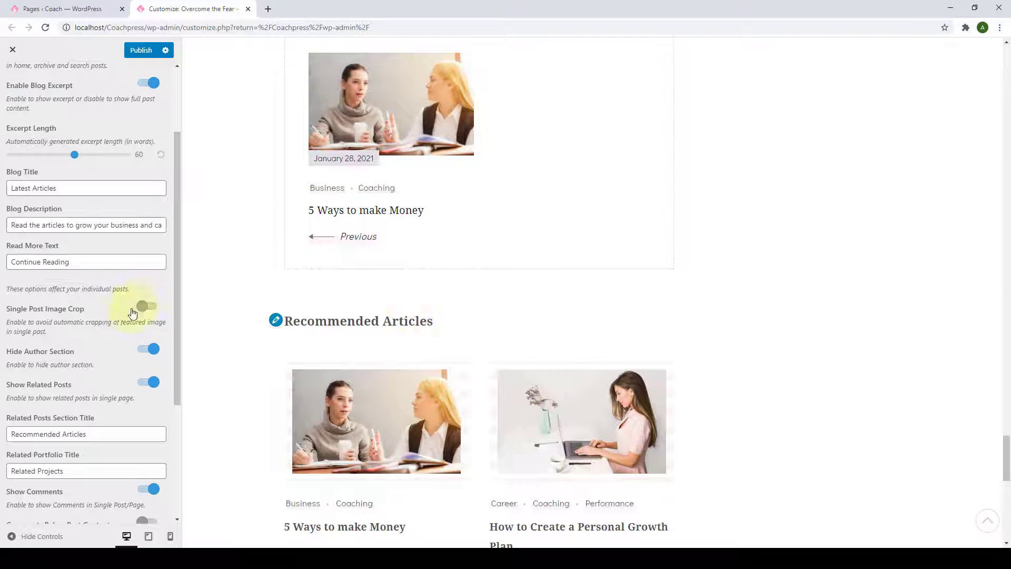
{"action": "left_click", "coordinate": [146, 350]}
{"action": "scroll", "coordinate": [157, 395], "scroll_direction": "down", "scroll_amount": 2}
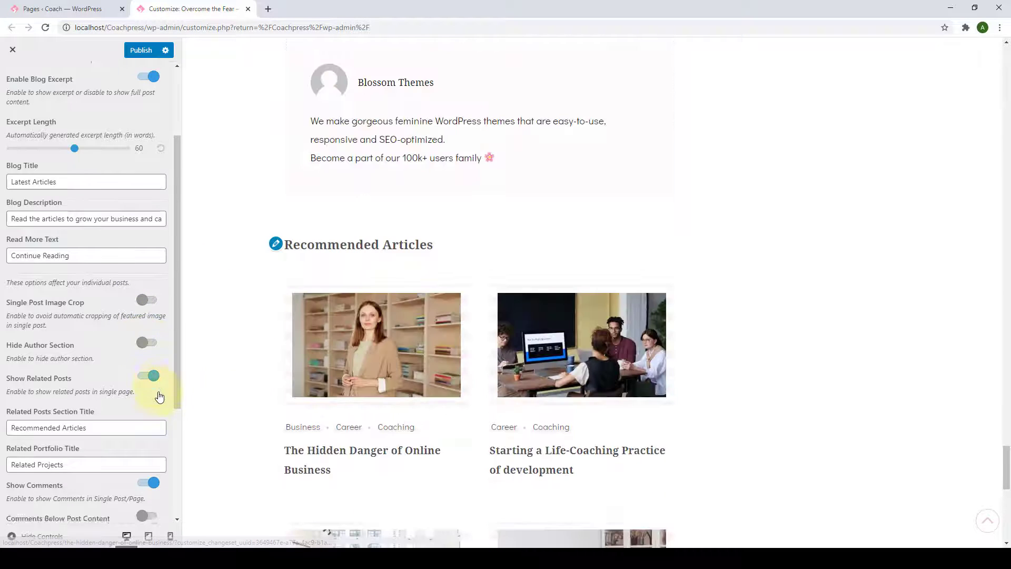
{"action": "scroll", "coordinate": [349, 418], "scroll_direction": "down", "scroll_amount": 3}
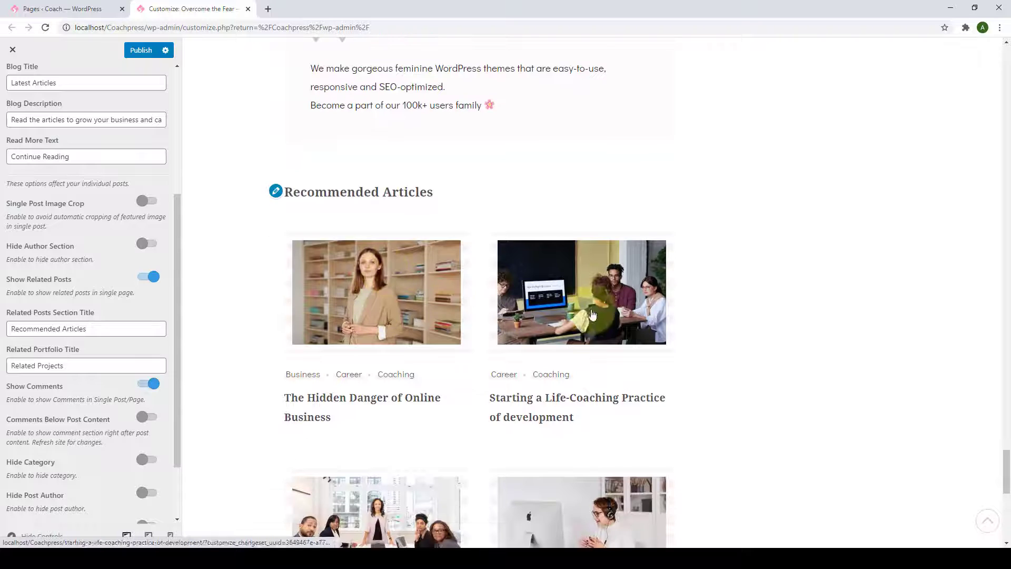
{"action": "left_click", "coordinate": [146, 277]}
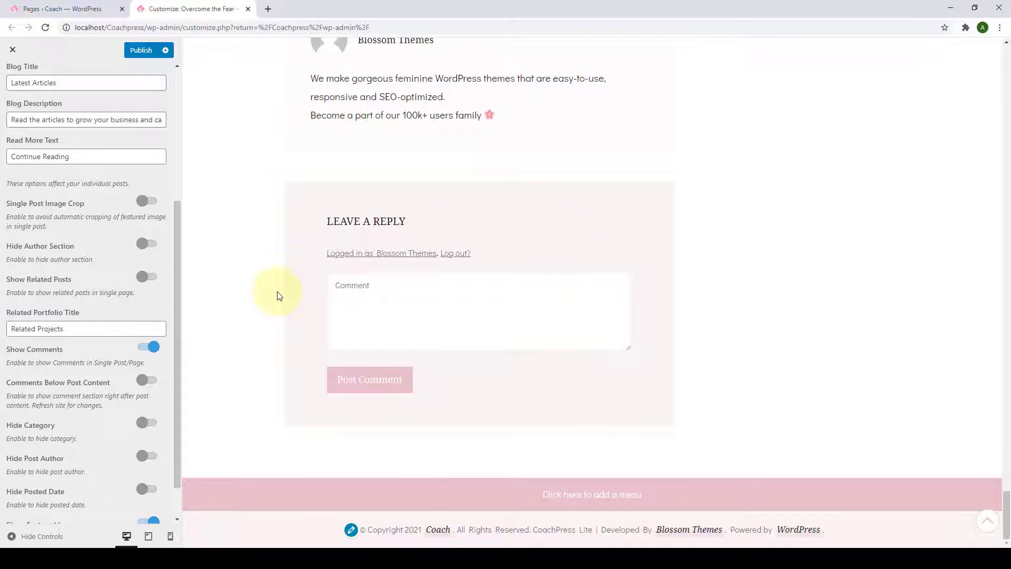
{"action": "left_click", "coordinate": [146, 277]}
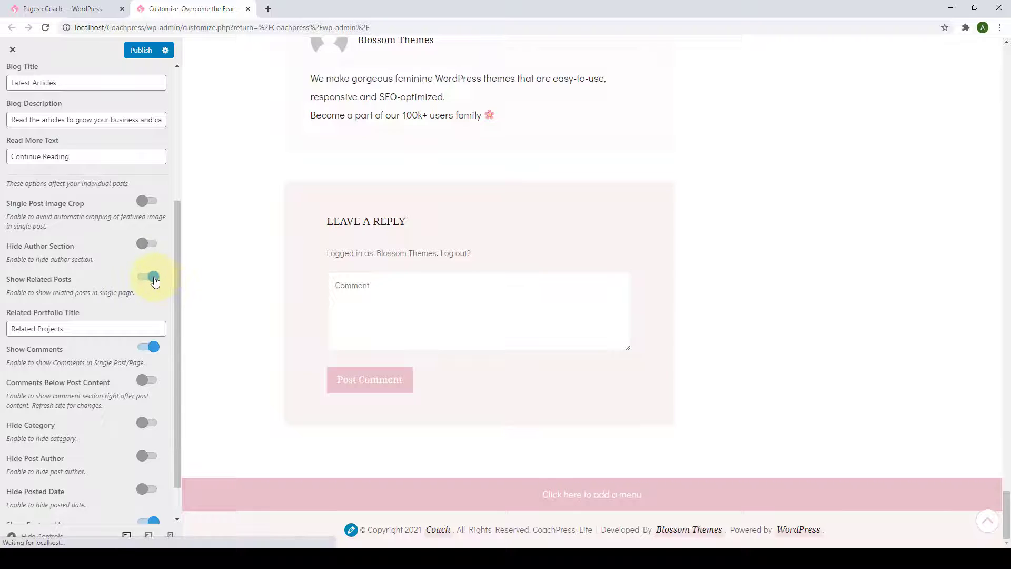
- Set the Related Portfolio Title to 'Related Projects' and publish the post and page settings
{"action": "scroll", "coordinate": [119, 287], "scroll_direction": "down", "scroll_amount": 1}
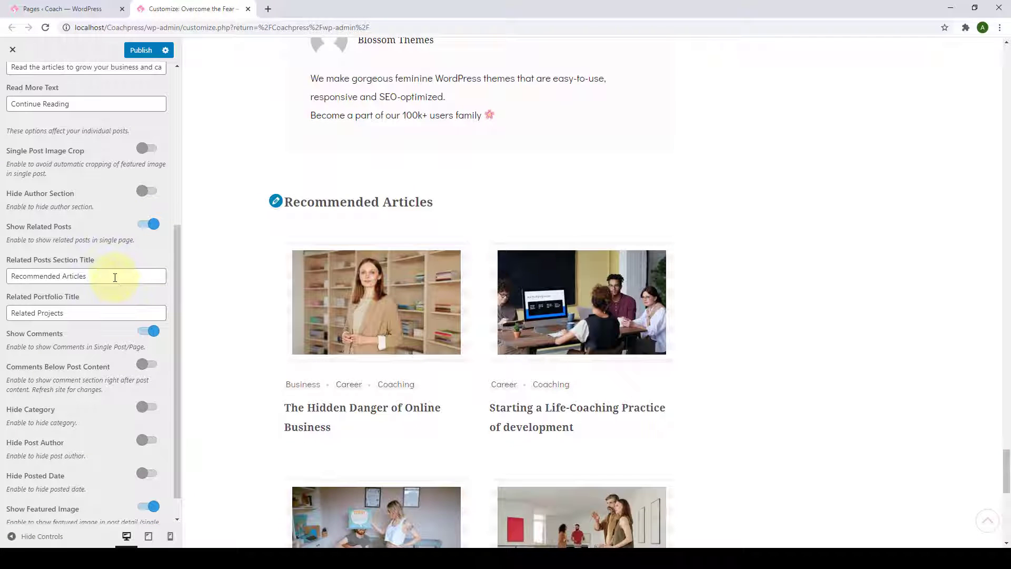
{"action": "left_click_drag", "start_coordinate": [115, 278], "coordinate": [8, 276]}
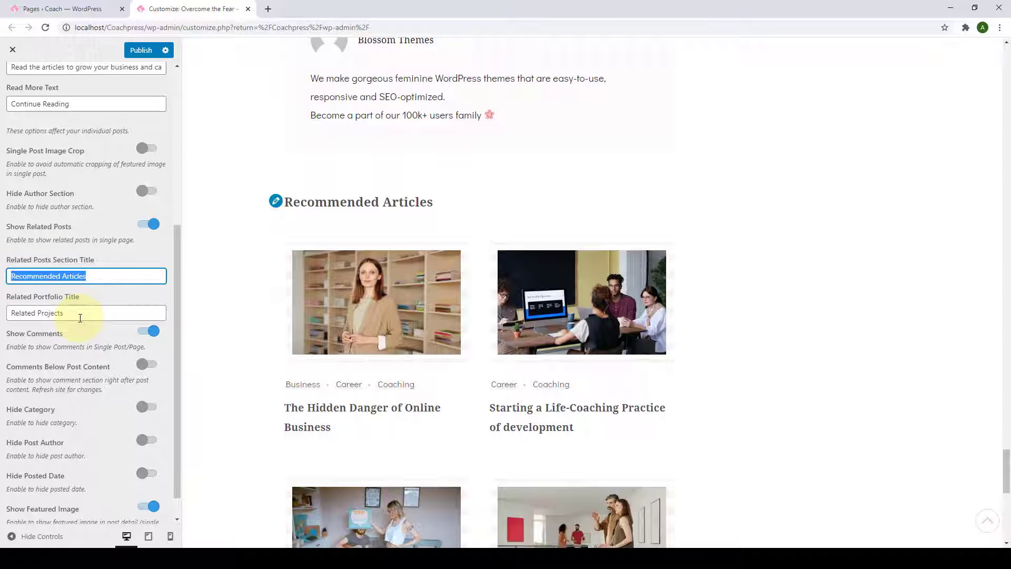
{"action": "left_click_drag", "start_coordinate": [80, 318], "coordinate": [11, 315]}
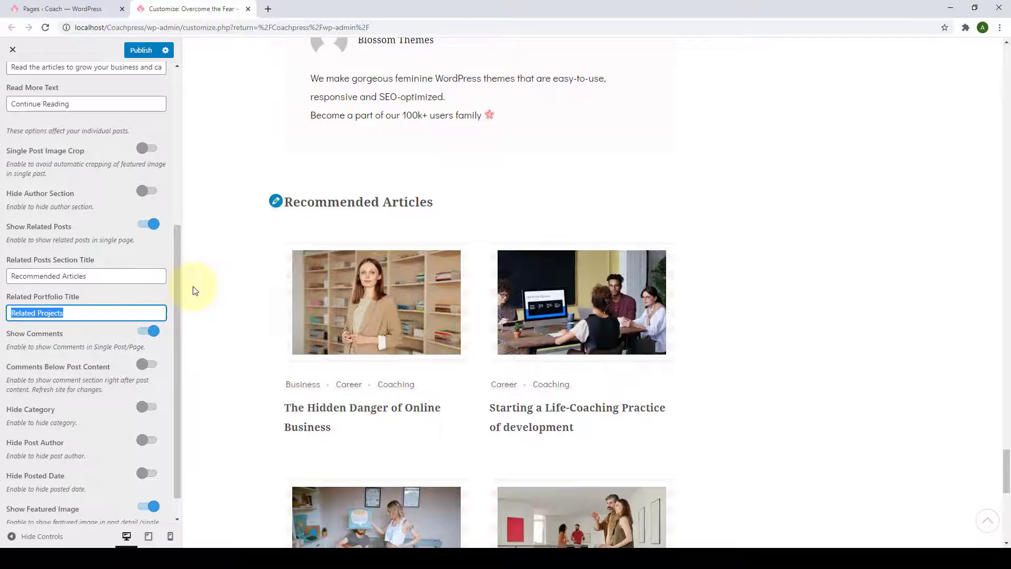
{"action": "scroll", "coordinate": [131, 305], "scroll_direction": "down", "scroll_amount": 1}
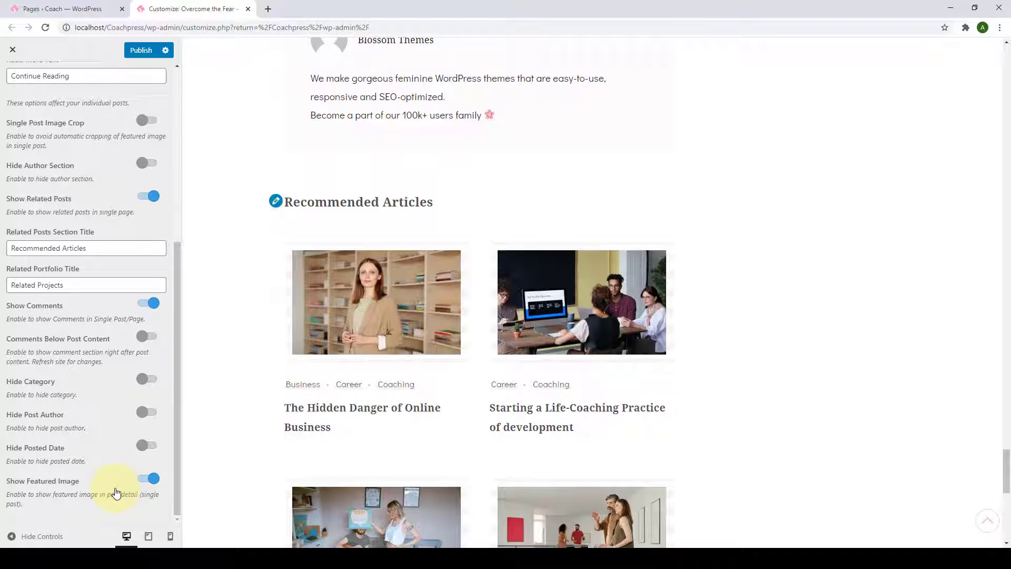
{"action": "scroll", "coordinate": [117, 493], "scroll_direction": "up", "scroll_amount": 5}
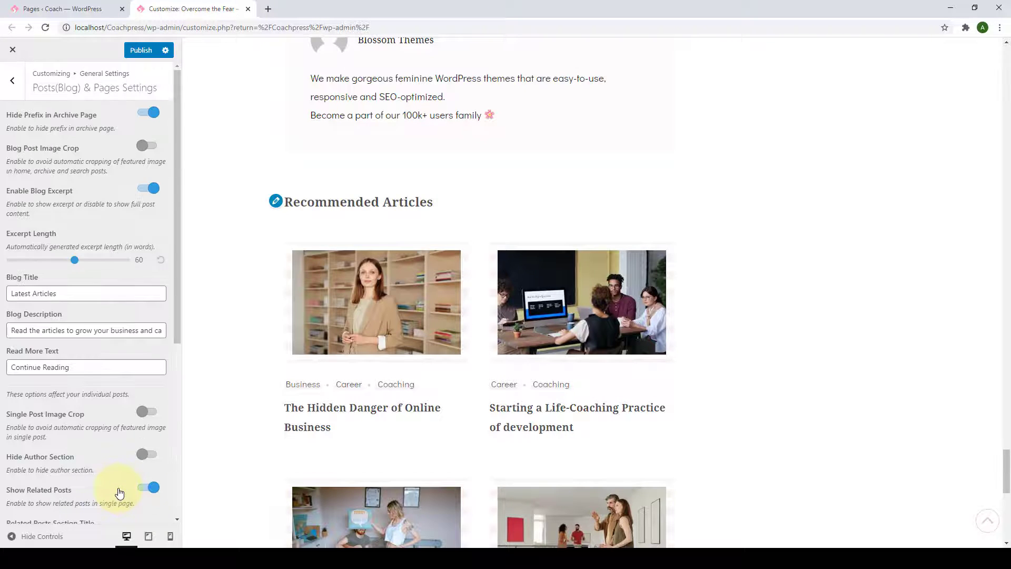
{"action": "left_click", "coordinate": [140, 59]}
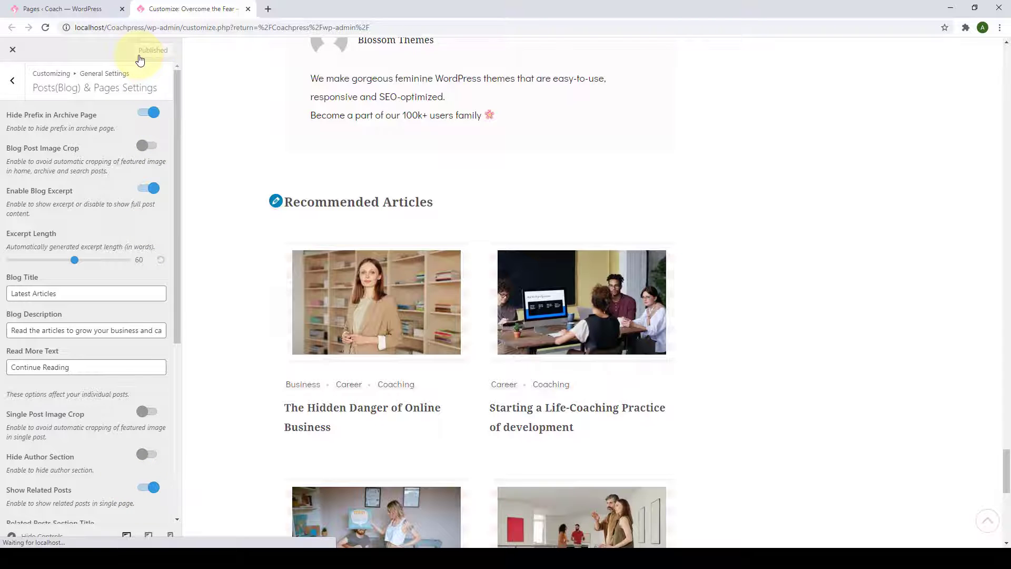
- Look through Newsletter and Misc Settings, leaving the 404 background image unchanged
{"action": "left_click", "coordinate": [18, 88]}
{"action": "left_click", "coordinate": [72, 211]}
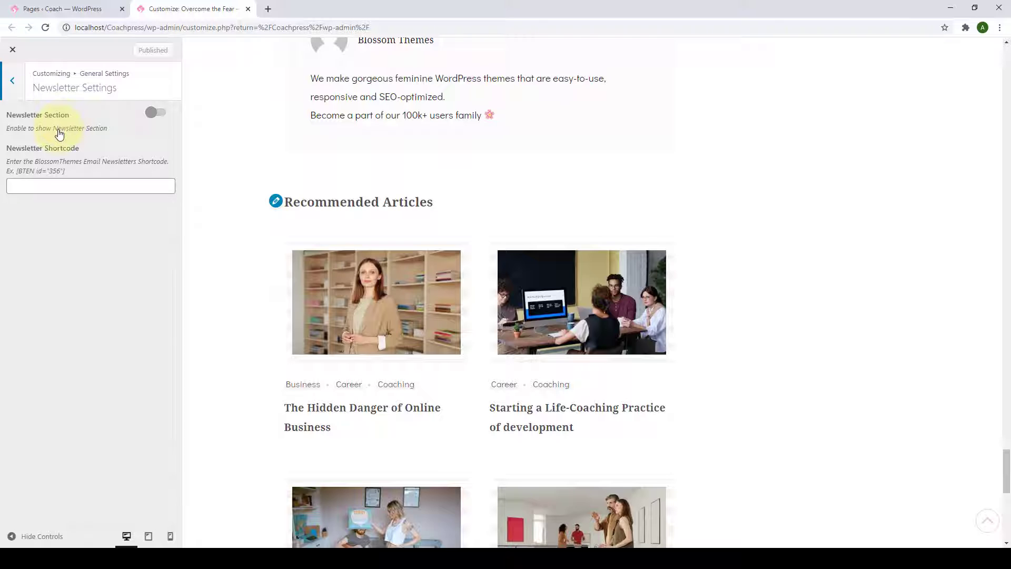
{"action": "left_click", "coordinate": [12, 84]}
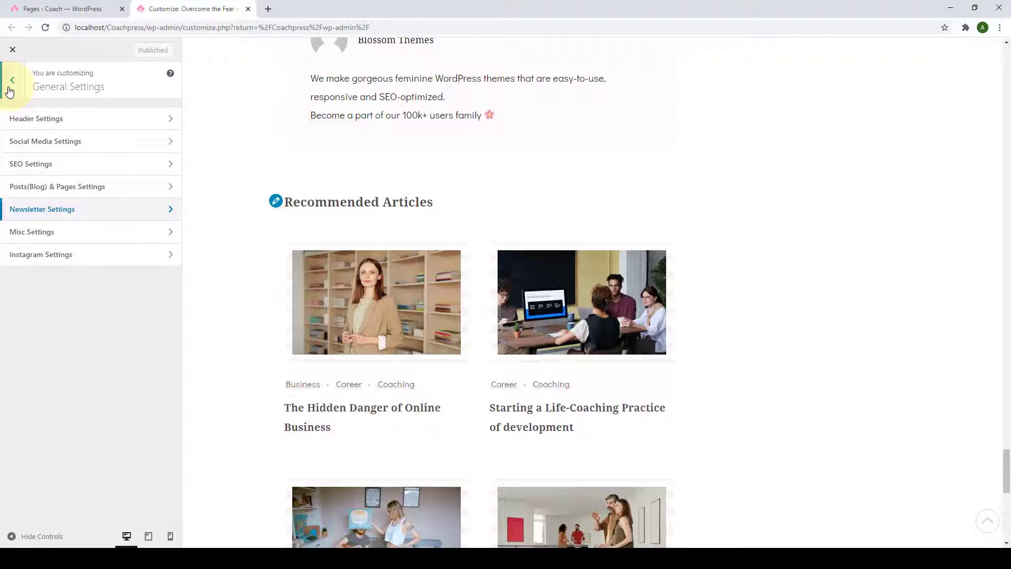
{"action": "left_click", "coordinate": [60, 230]}
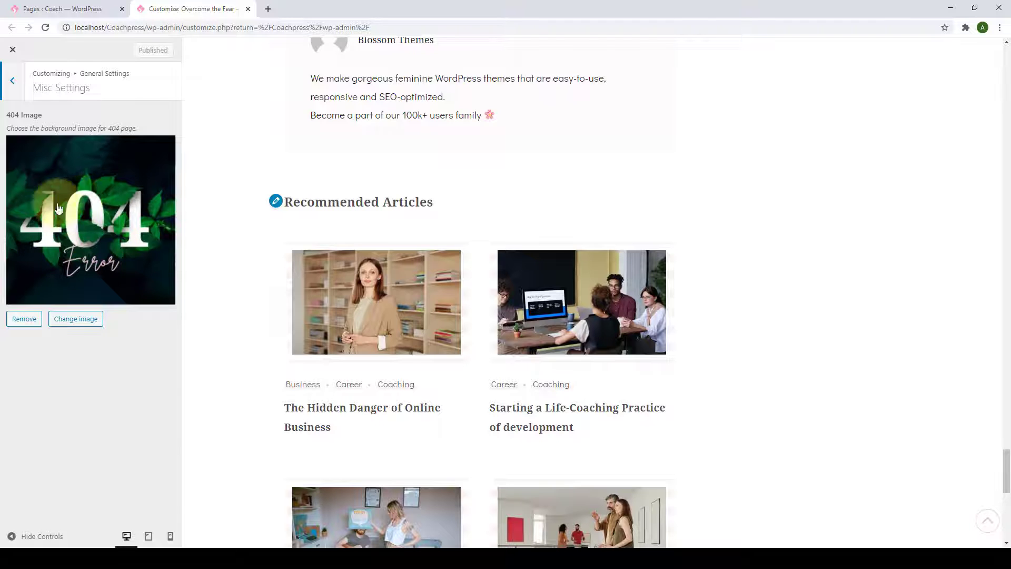
{"action": "left_click", "coordinate": [79, 317]}
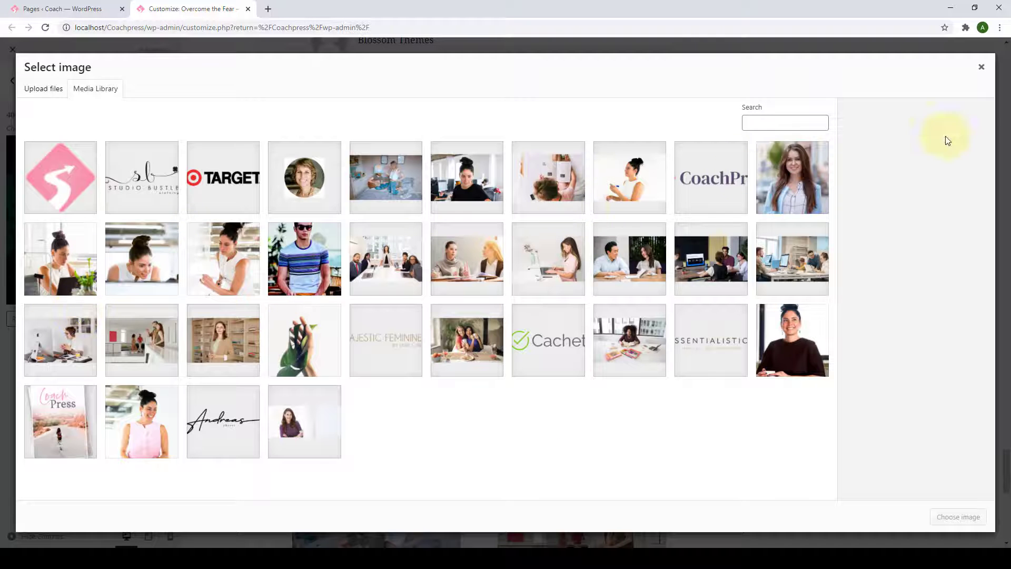
{"action": "left_click", "coordinate": [980, 66]}
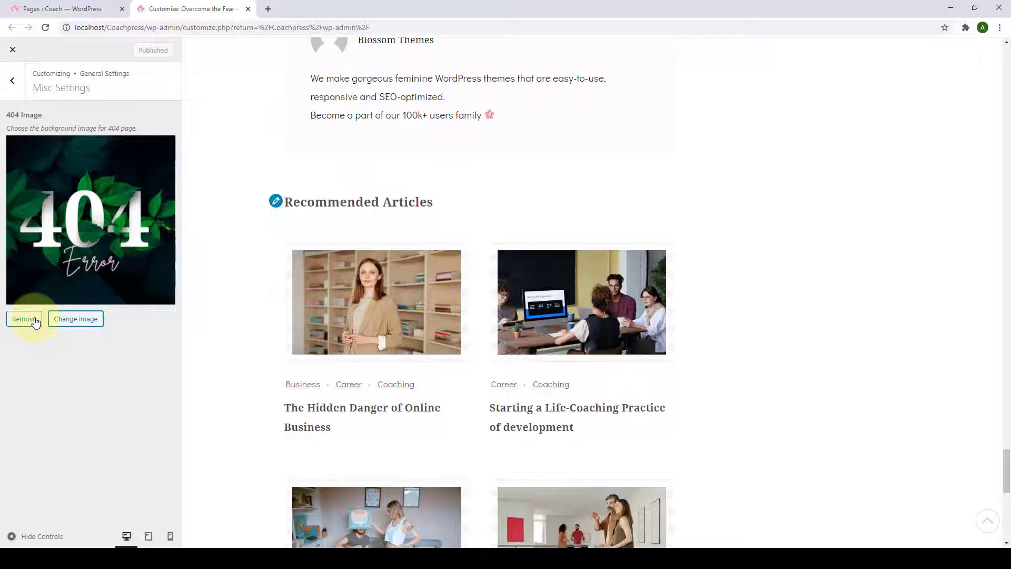
{"action": "left_click", "coordinate": [12, 81]}
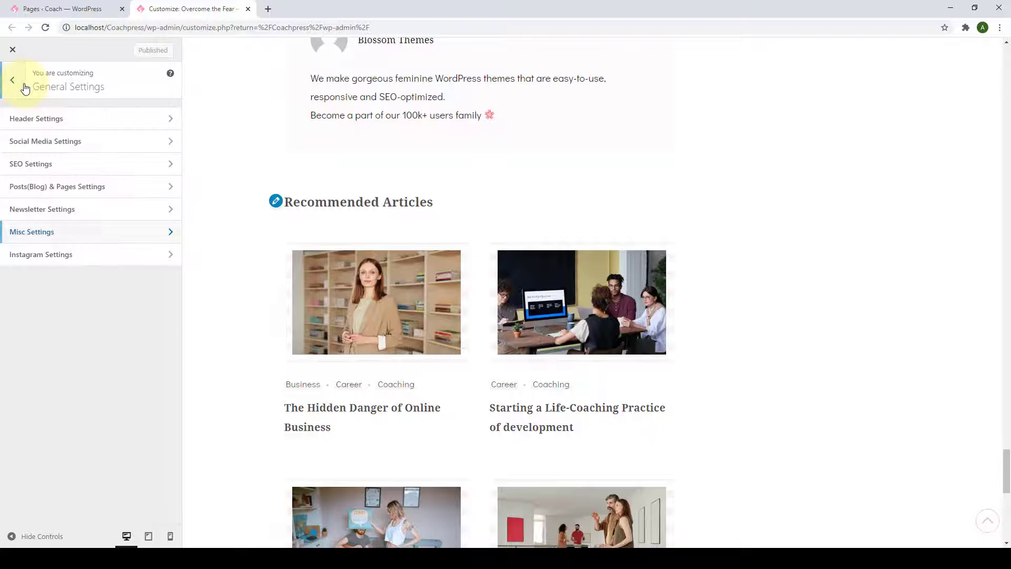
- Turn on the Instagram section and open the BlossomThemes Social Feed settings
{"action": "left_click", "coordinate": [98, 253]}
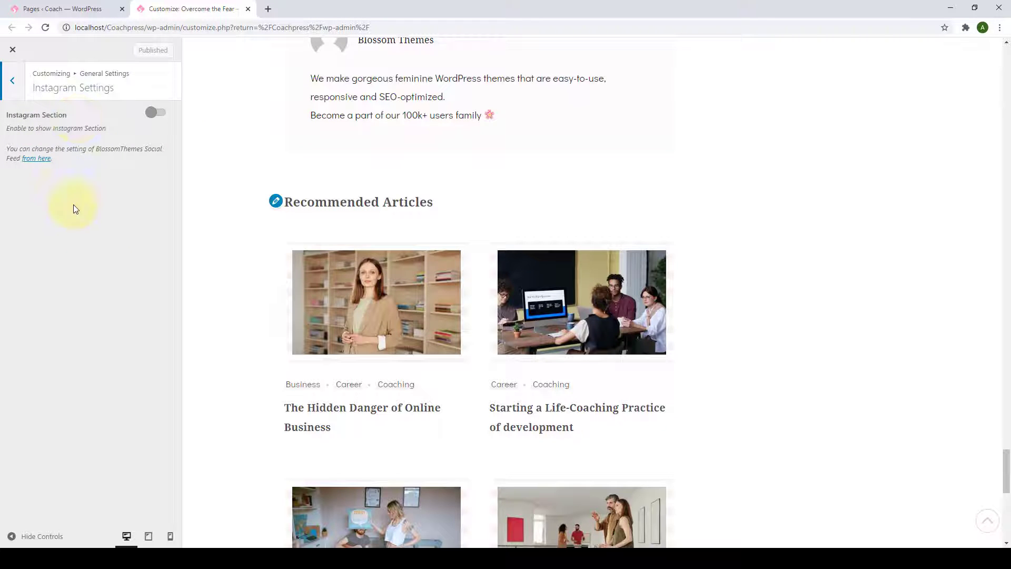
{"action": "left_click", "coordinate": [985, 519]}
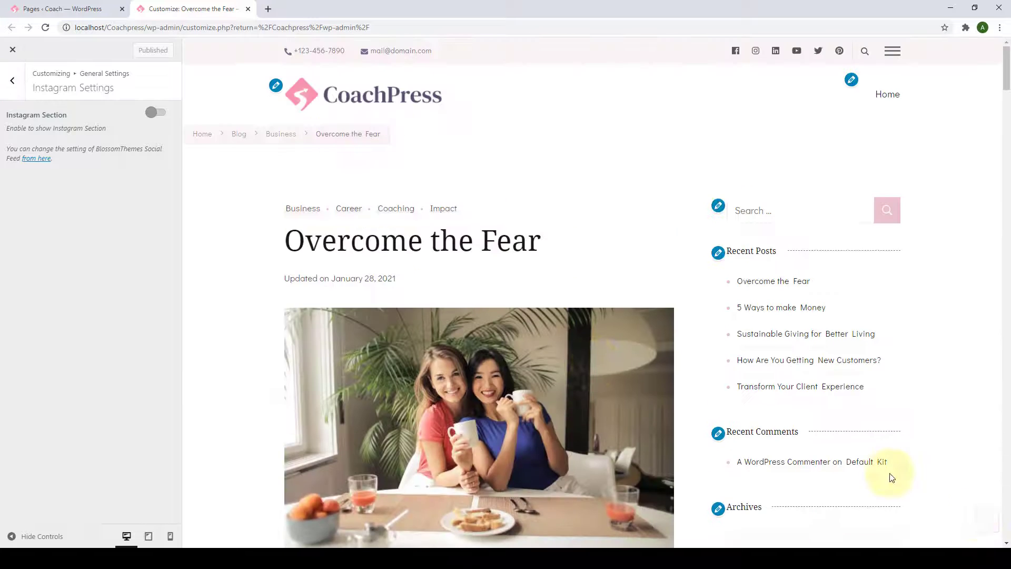
{"action": "left_click", "coordinate": [362, 108]}
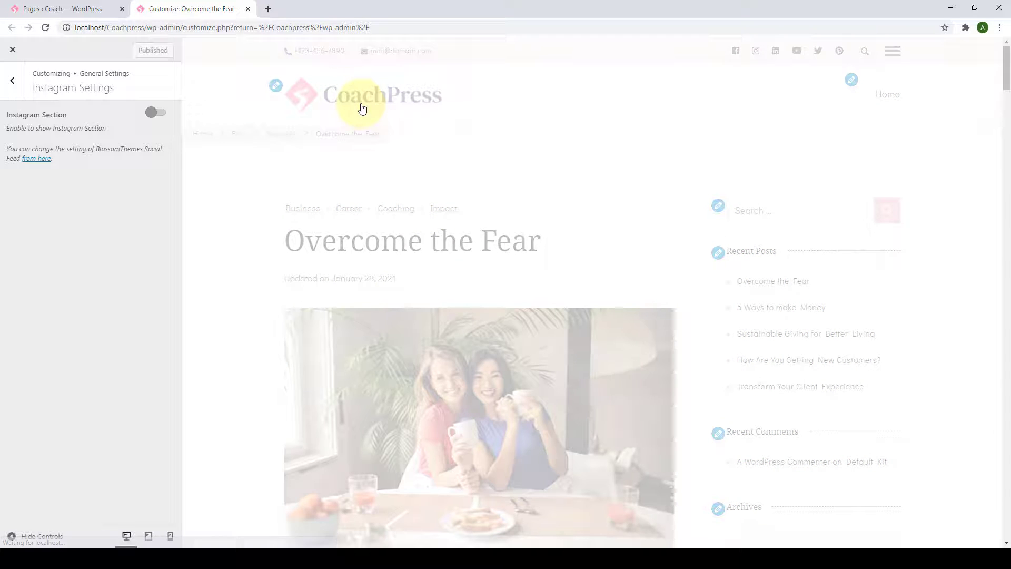
{"action": "left_click", "coordinate": [160, 114]}
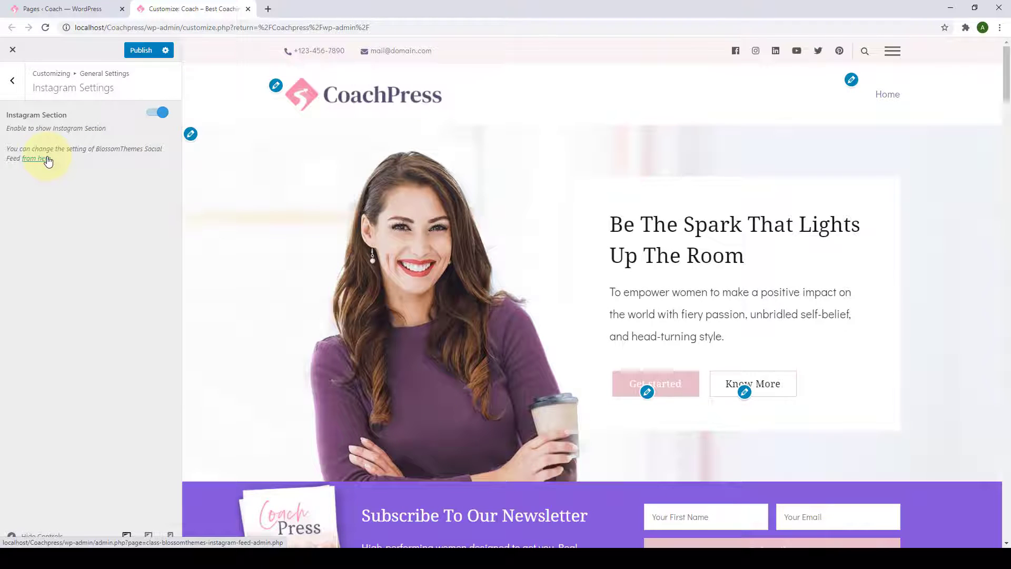
{"action": "left_click", "coordinate": [47, 160]}
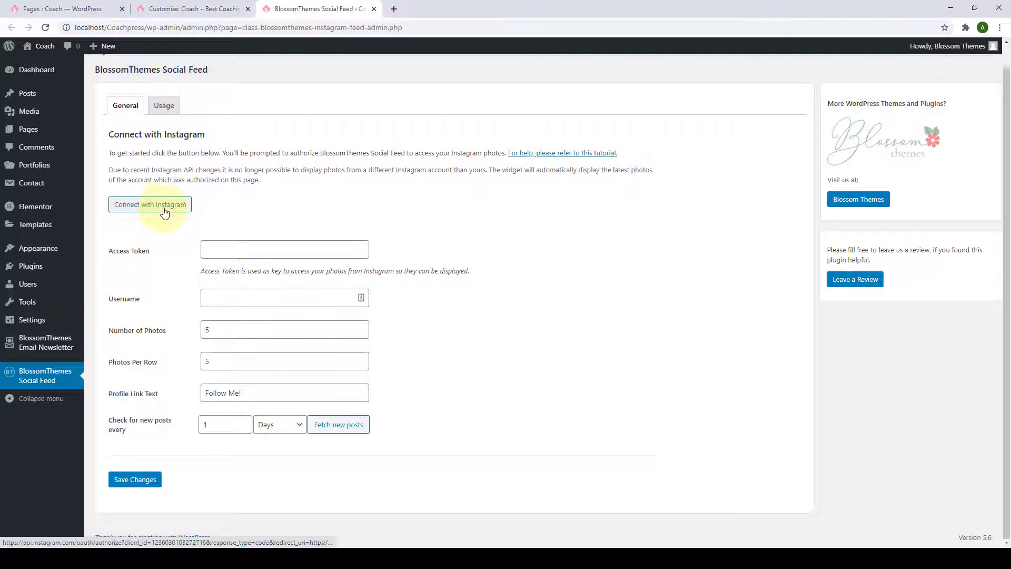
- Connect the Instagram account, save the Social Feed settings, and close the extra tabs
{"action": "left_click", "coordinate": [165, 212]}
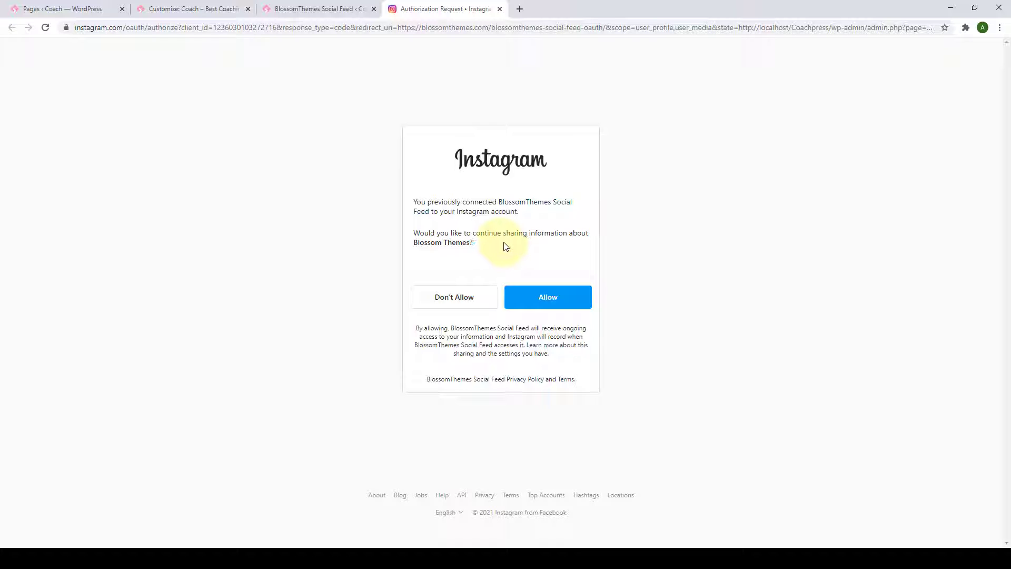
{"action": "left_click", "coordinate": [553, 300]}
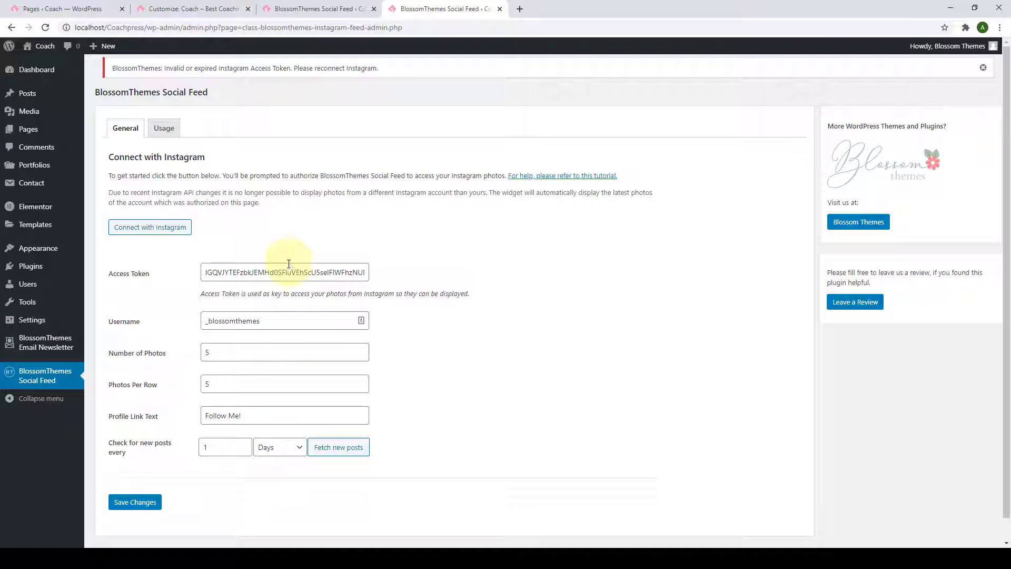
{"action": "left_click", "coordinate": [268, 271]}
{"action": "left_click", "coordinate": [230, 321]}
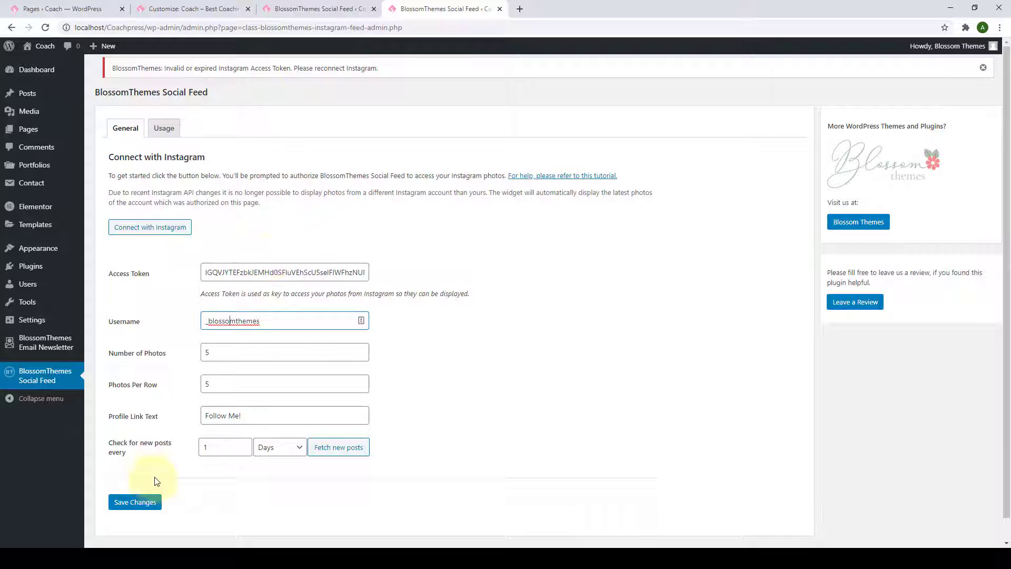
{"action": "left_click", "coordinate": [135, 502]}
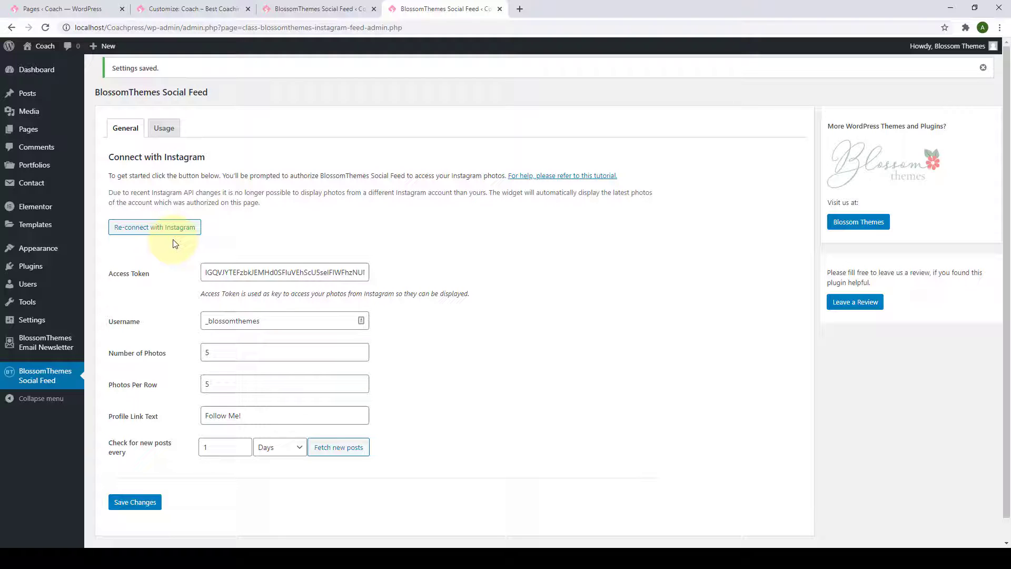
{"action": "left_click", "coordinate": [500, 9]}
{"action": "left_click", "coordinate": [375, 9]}
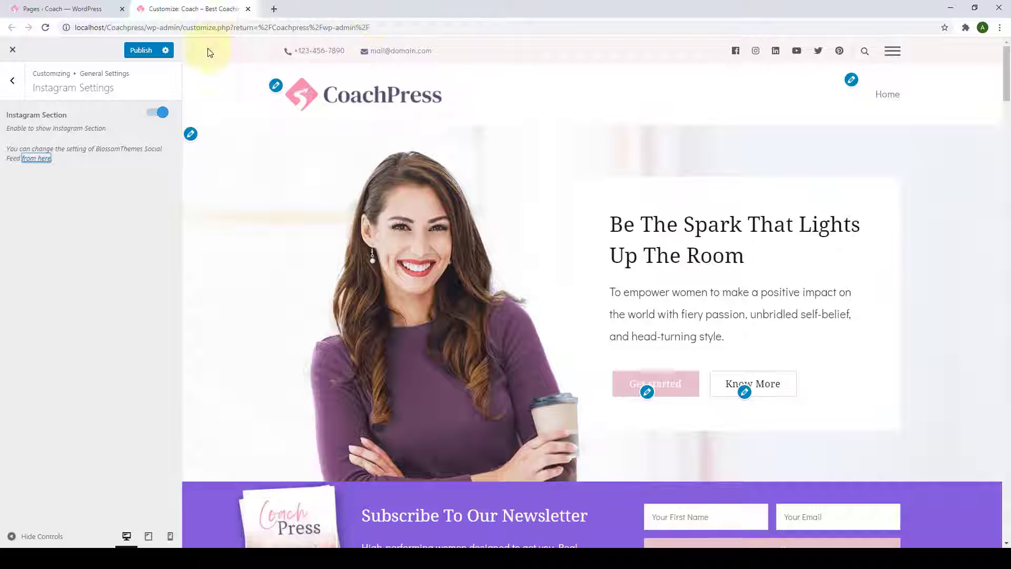
- Refresh the Instagram section by toggling it, publish it, and return to the main sections list
{"action": "left_click", "coordinate": [158, 116]}
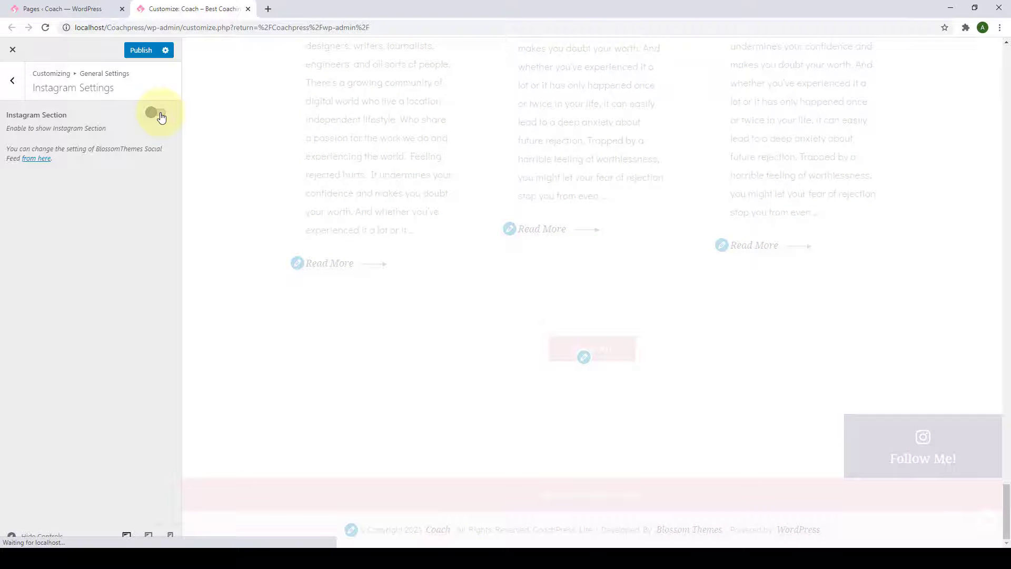
{"action": "left_click", "coordinate": [162, 117]}
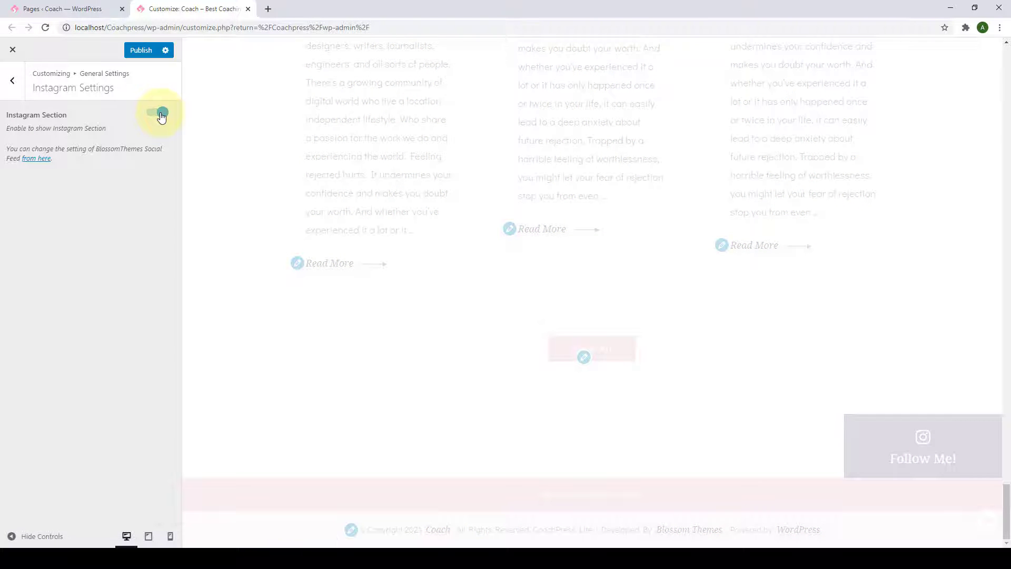
{"action": "scroll", "coordinate": [427, 365], "scroll_direction": "down", "scroll_amount": 1}
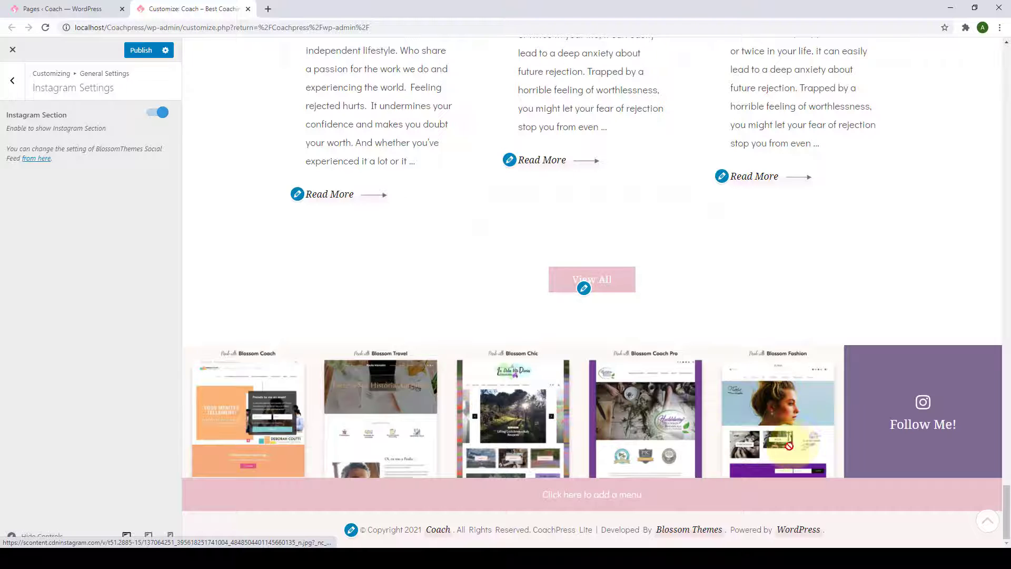
{"action": "left_click", "coordinate": [143, 50]}
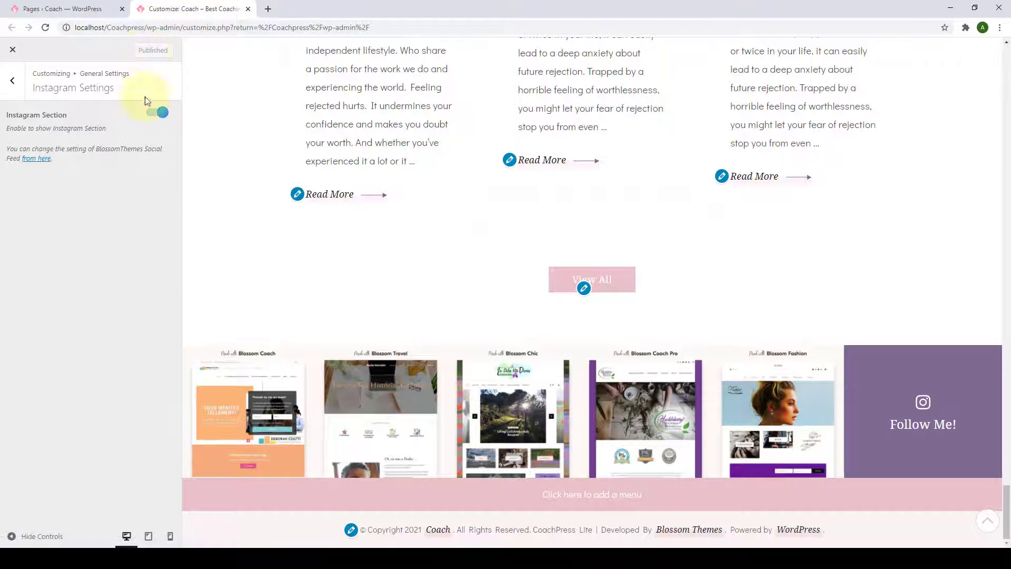
{"action": "left_click", "coordinate": [11, 80]}
{"action": "left_click", "coordinate": [11, 82]}
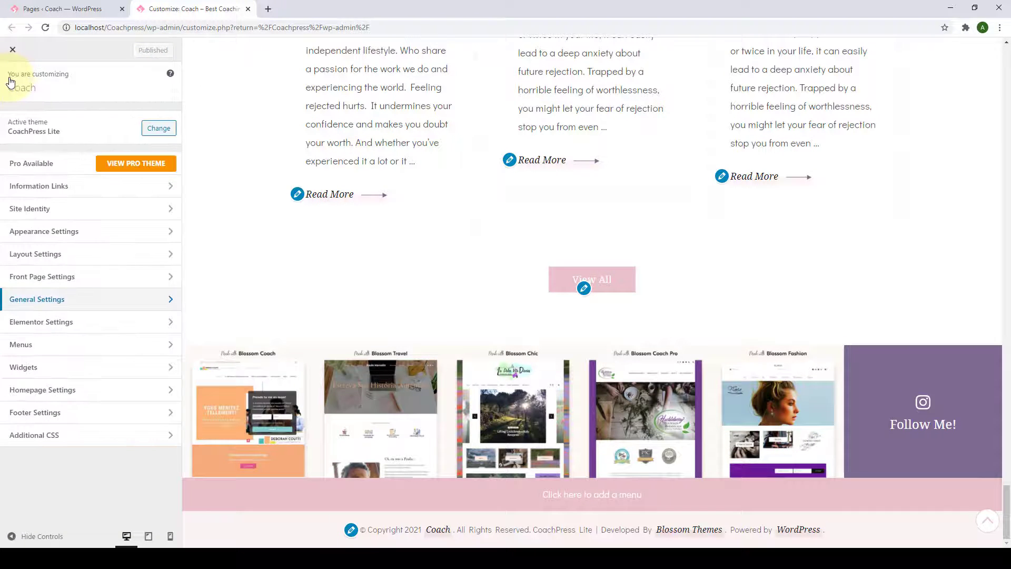
- Leave the Elementor front-page builder disabled after trying it on
{"action": "left_click", "coordinate": [111, 334]}
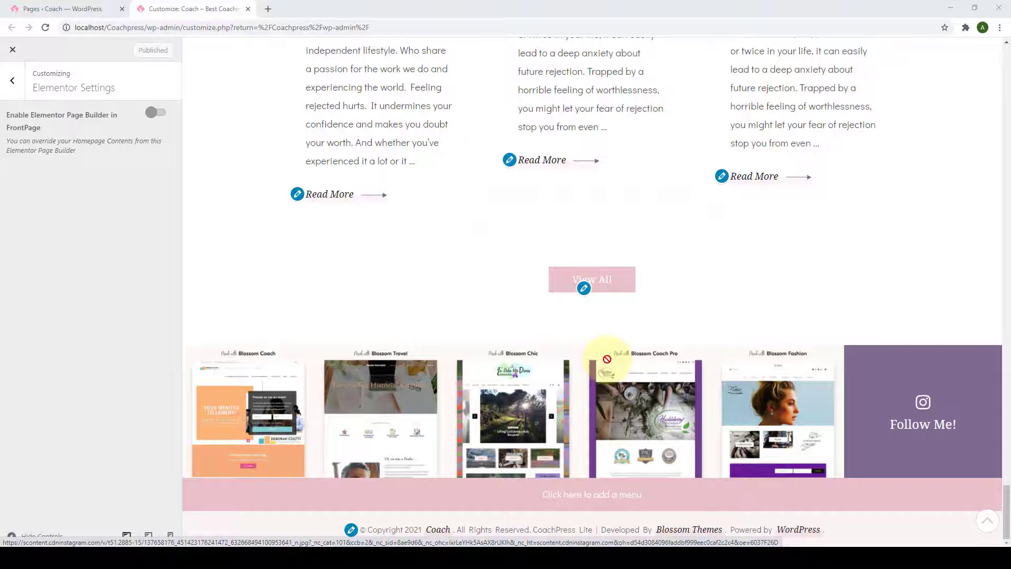
{"action": "left_click", "coordinate": [157, 114]}
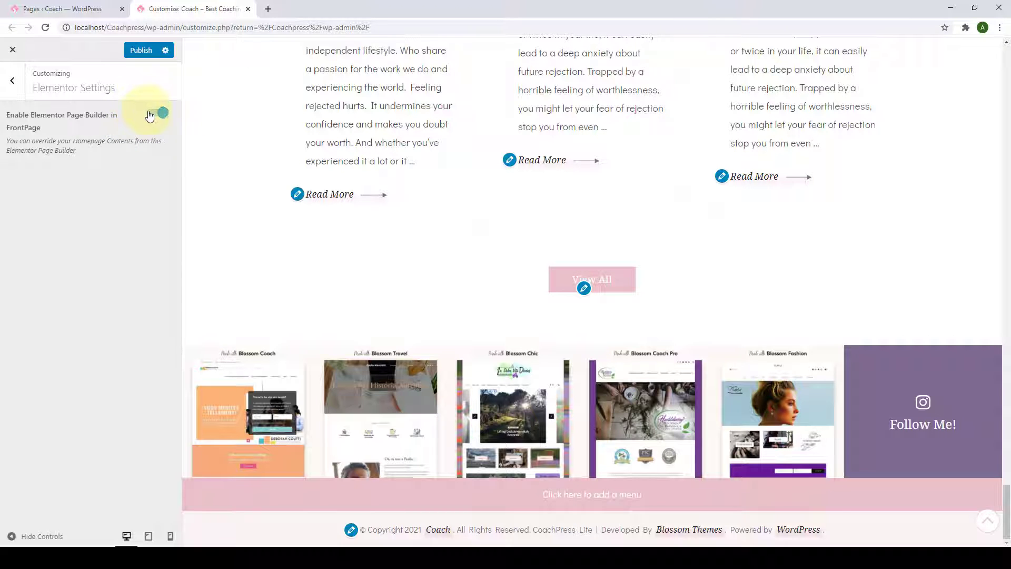
{"action": "left_click", "coordinate": [141, 115]}
{"action": "left_click", "coordinate": [26, 87]}
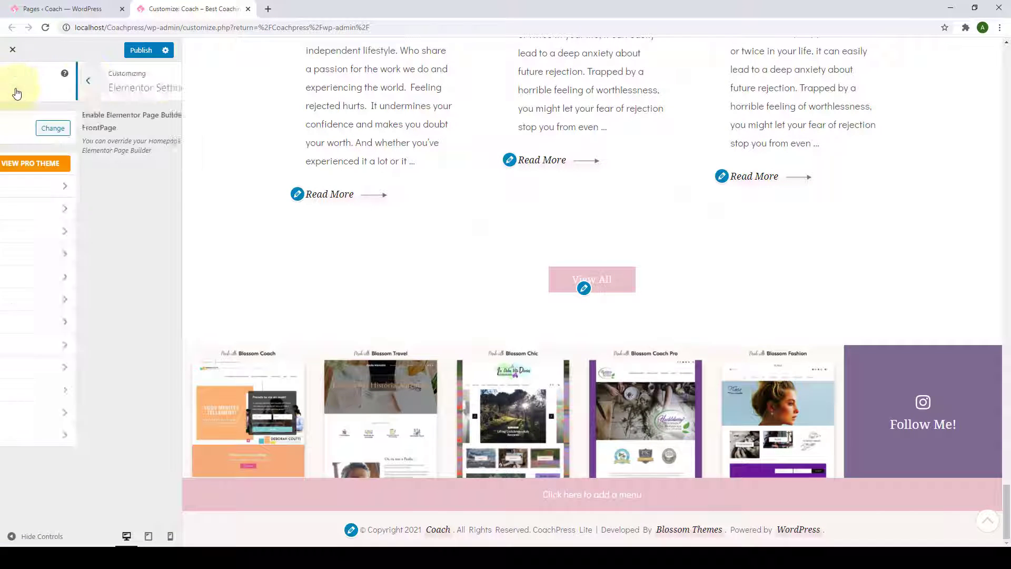
- Glance at the Menus panel, then switch to the WordPress Pages list
{"action": "left_click", "coordinate": [64, 344]}
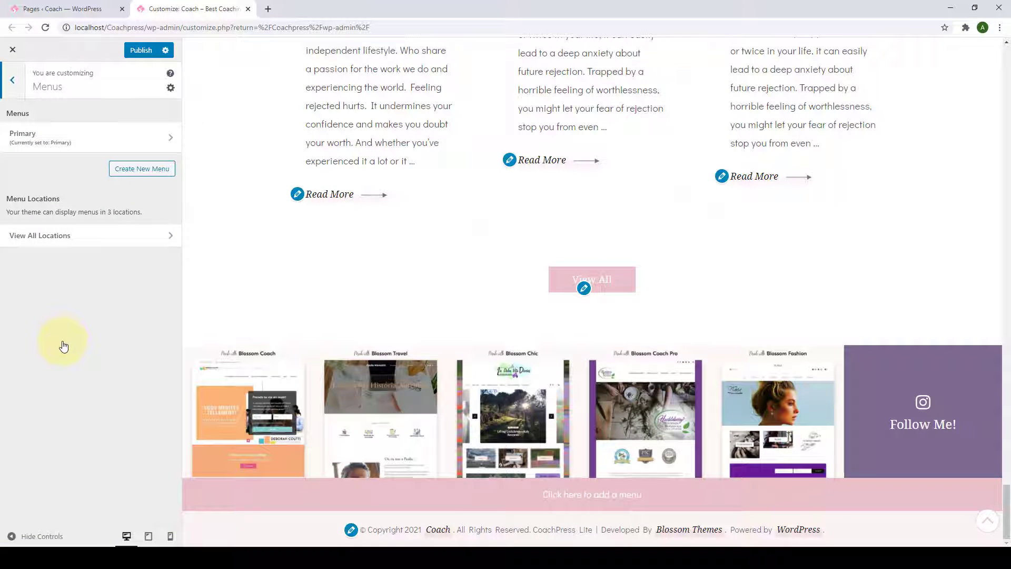
{"action": "left_click", "coordinate": [18, 86]}
{"action": "left_click", "coordinate": [988, 521]}
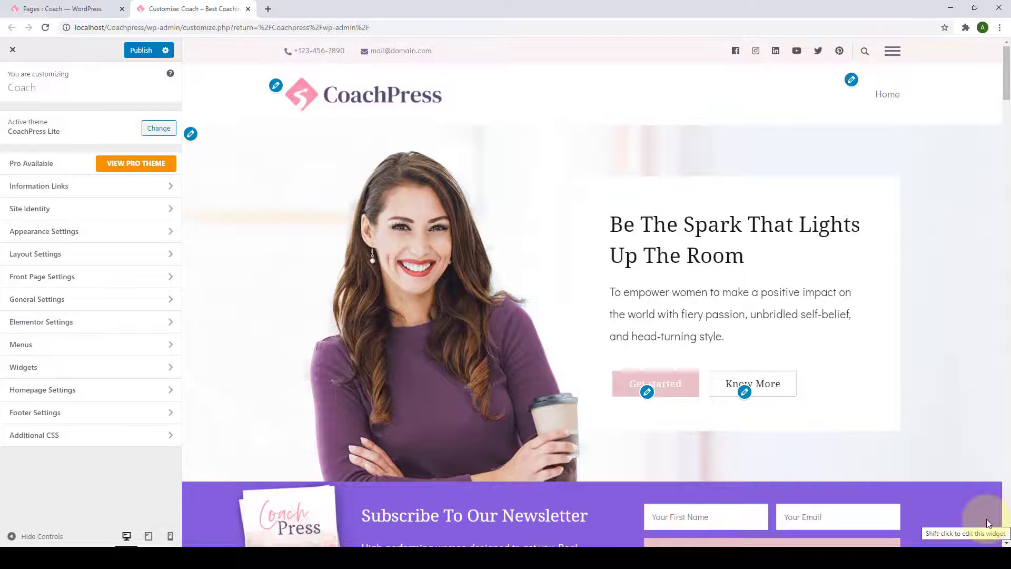
{"action": "left_click", "coordinate": [73, 7]}
- Add a new page titled 'Contact', publish it, and go back to the Pages list
{"action": "left_click", "coordinate": [23, 71]}
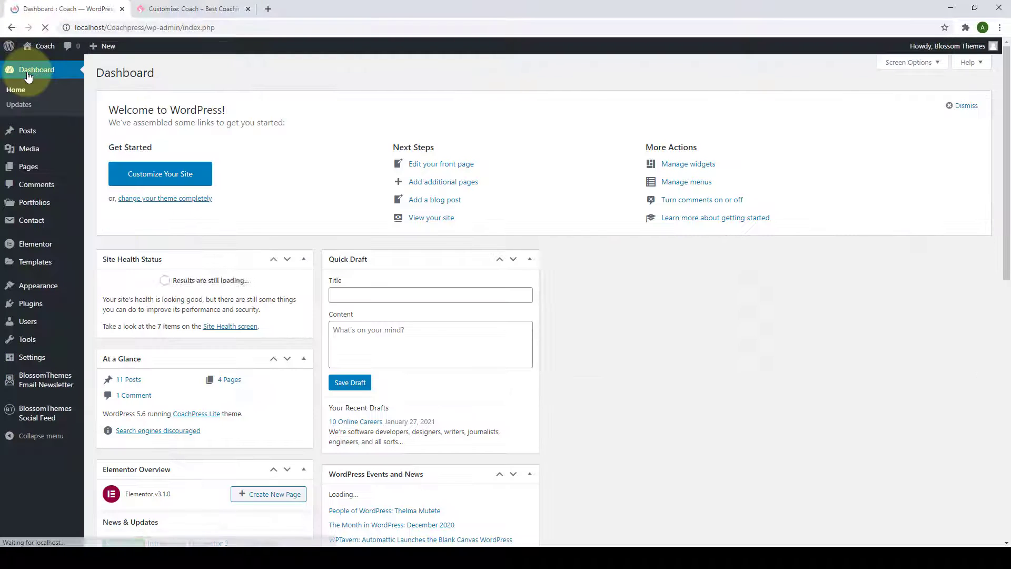
{"action": "mouse_move", "coordinate": [24, 168]}
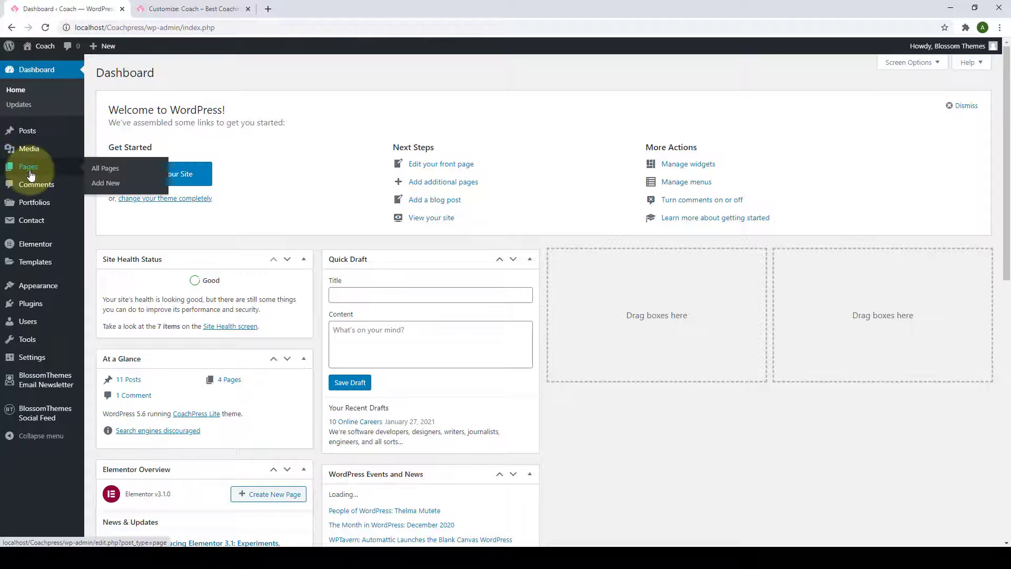
{"action": "left_click", "coordinate": [116, 188]}
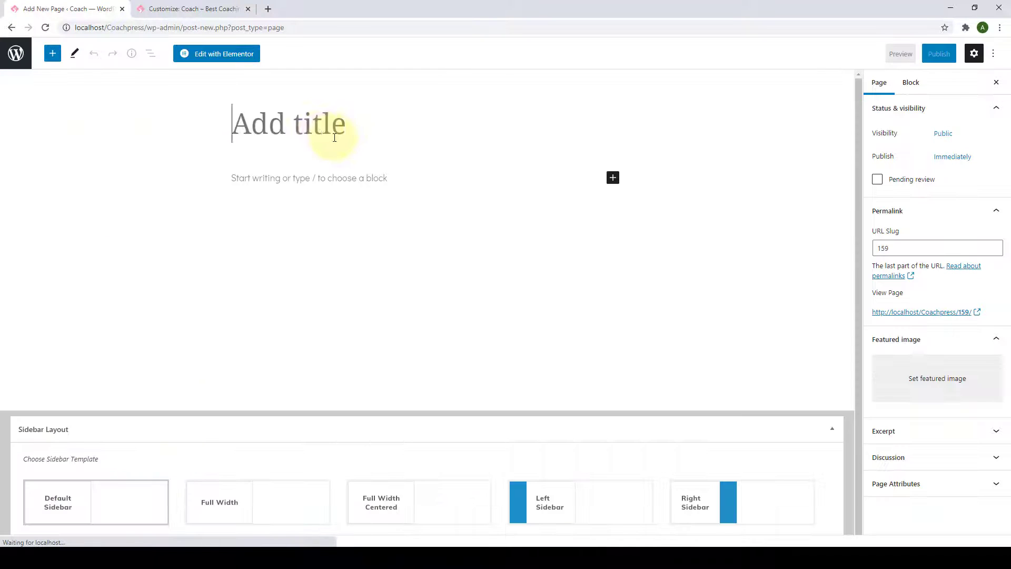
{"action": "type", "text": "C"}
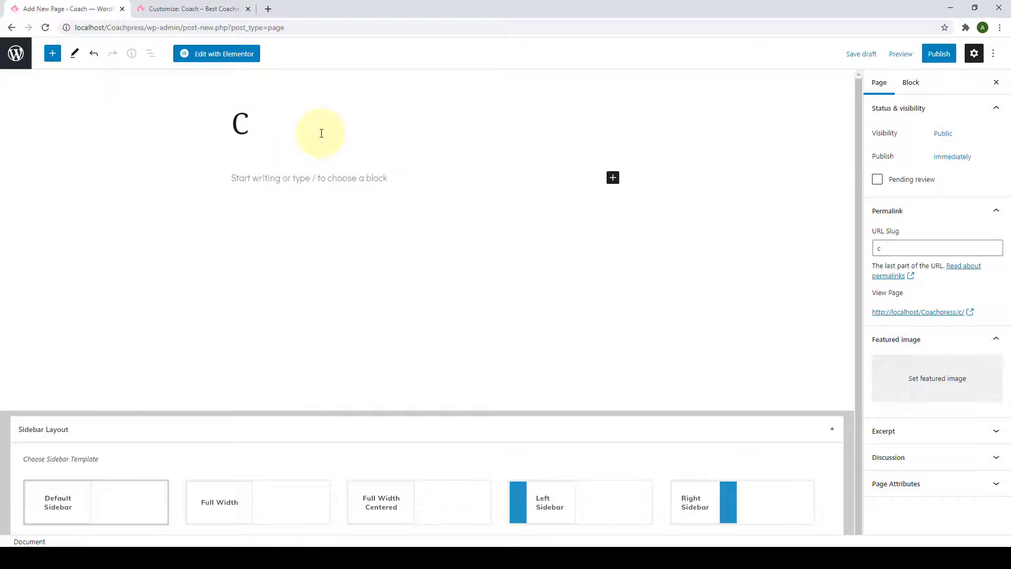
{"action": "type", "text": "ontact"}
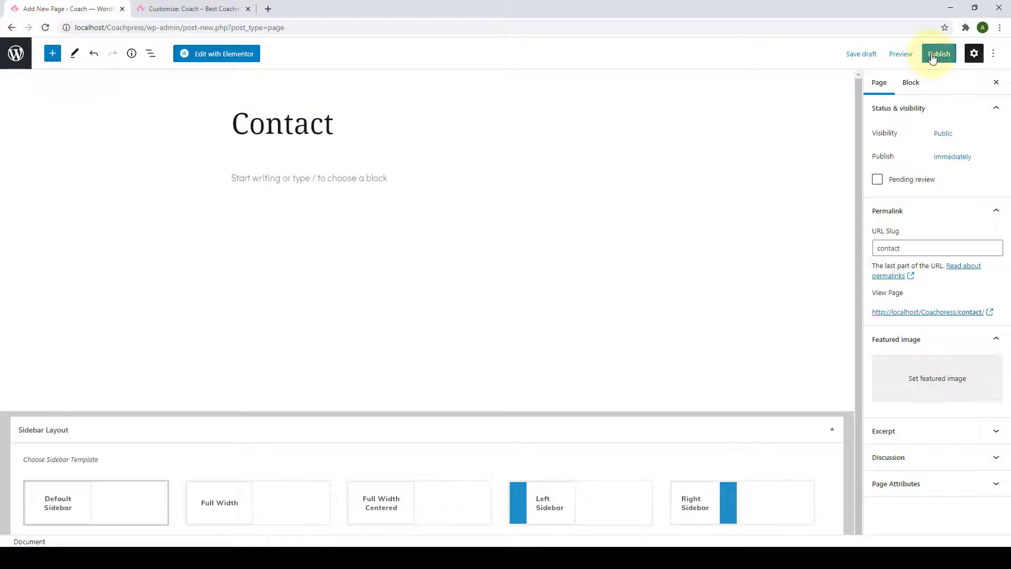
{"action": "left_click", "coordinate": [933, 57]}
{"action": "left_click", "coordinate": [933, 56]}
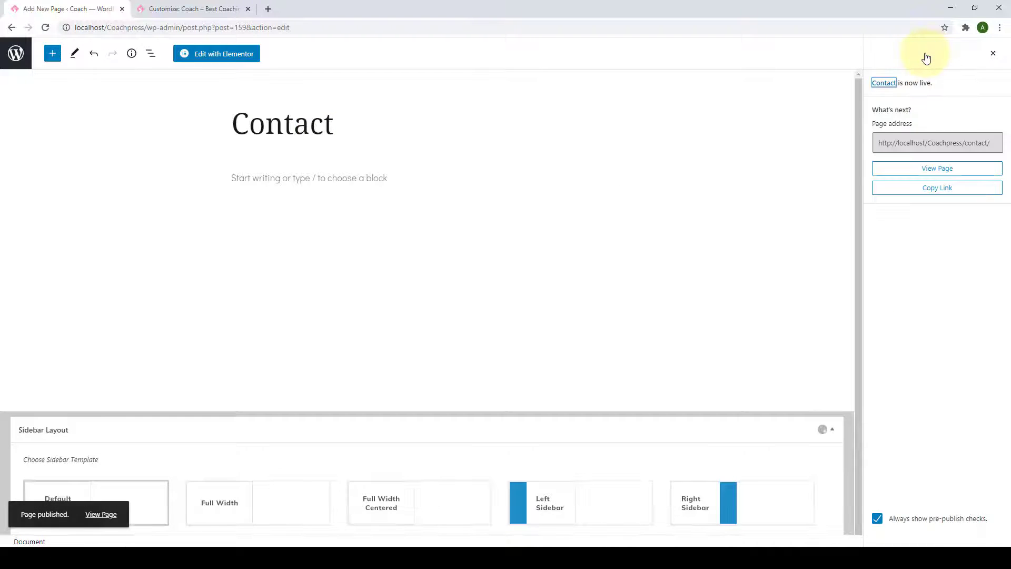
{"action": "left_click", "coordinate": [16, 53]}
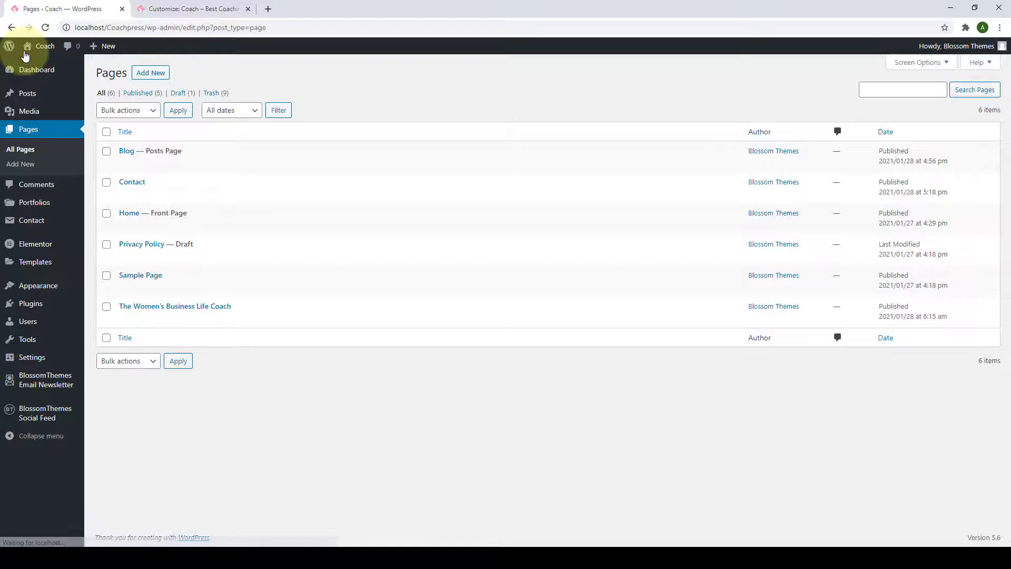
{"action": "mouse_move", "coordinate": [42, 229]}
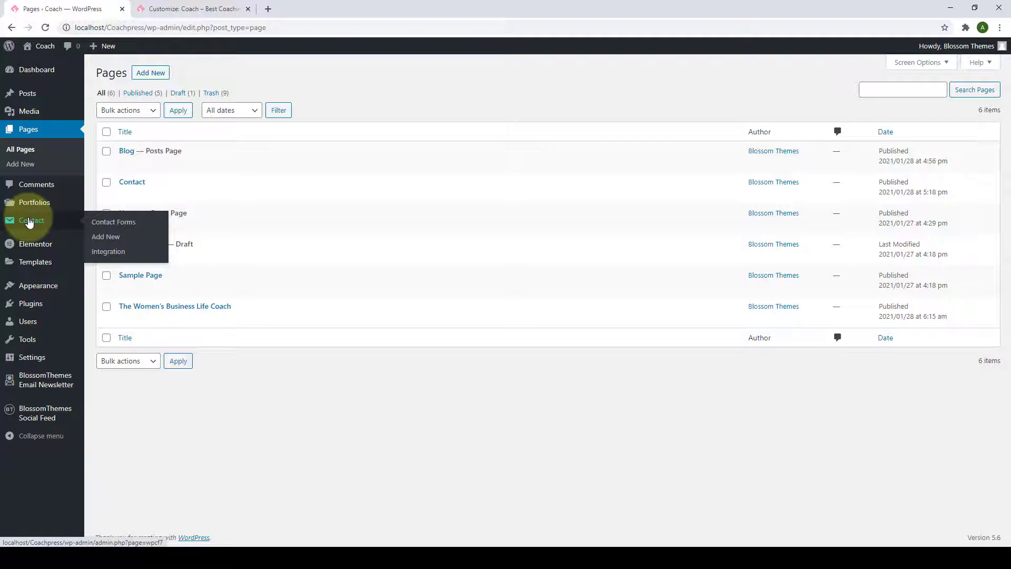
{"action": "left_click", "coordinate": [108, 223]}
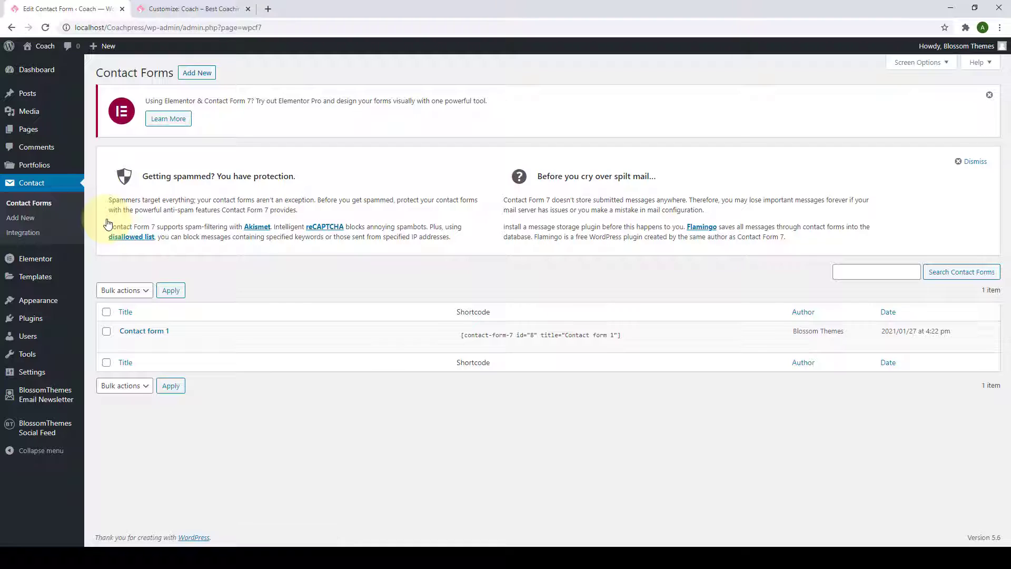
{"action": "mouse_move", "coordinate": [135, 343]}
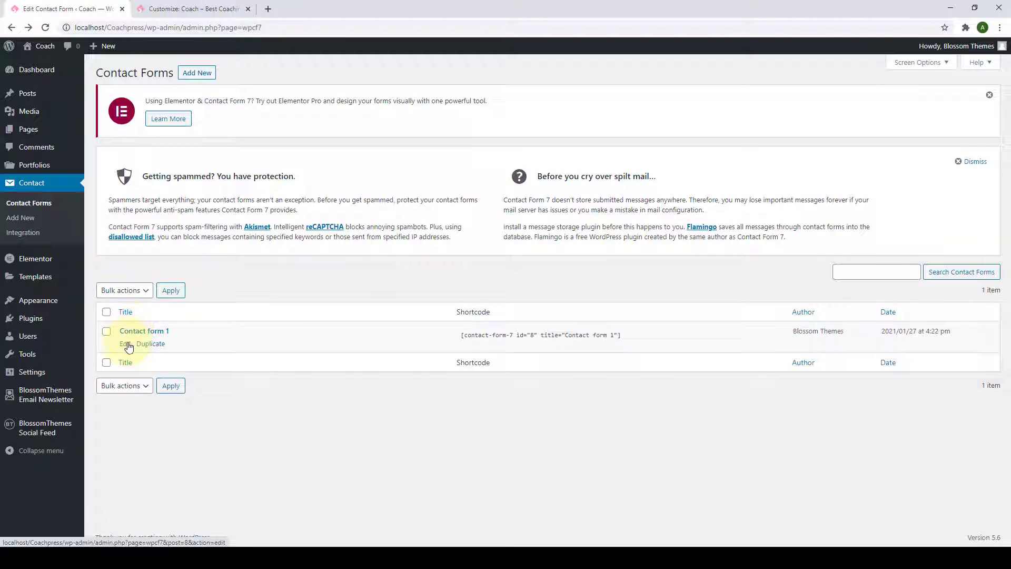
{"action": "left_click", "coordinate": [126, 345]}
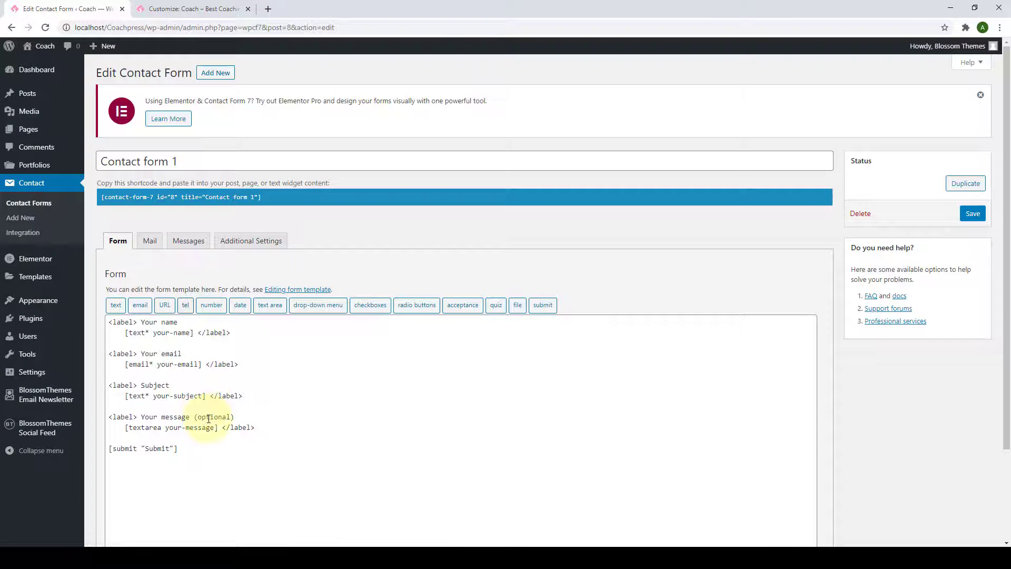
{"action": "left_click", "coordinate": [224, 445]}
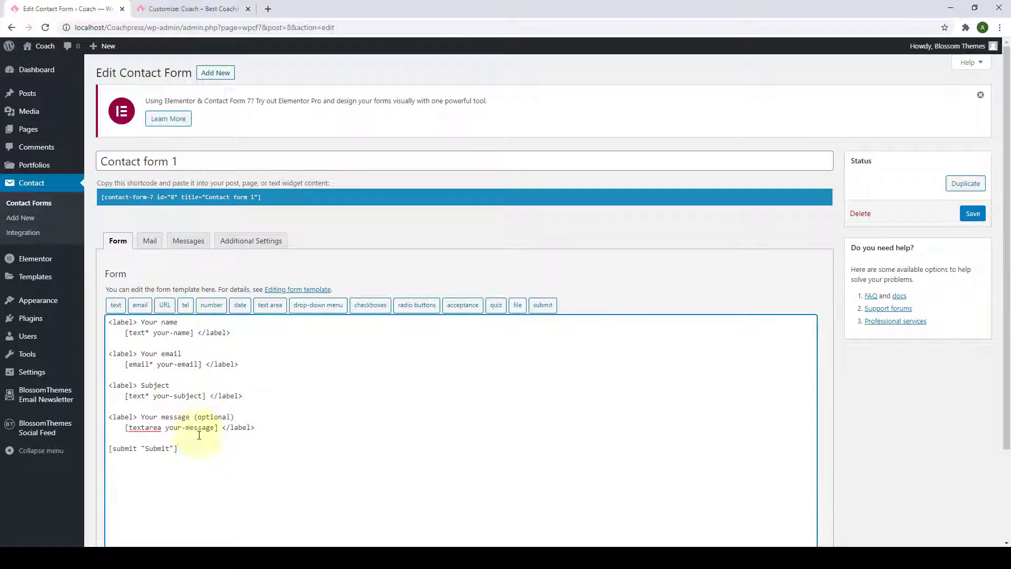
{"action": "left_click", "coordinate": [194, 195]}
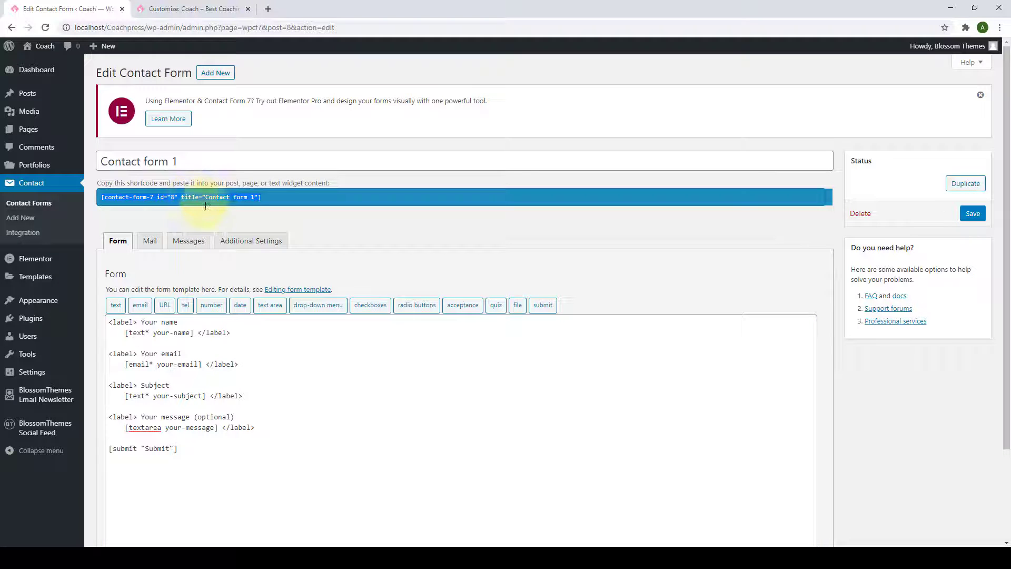
{"action": "left_click", "coordinate": [11, 27]}
{"action": "left_click", "coordinate": [482, 336]}
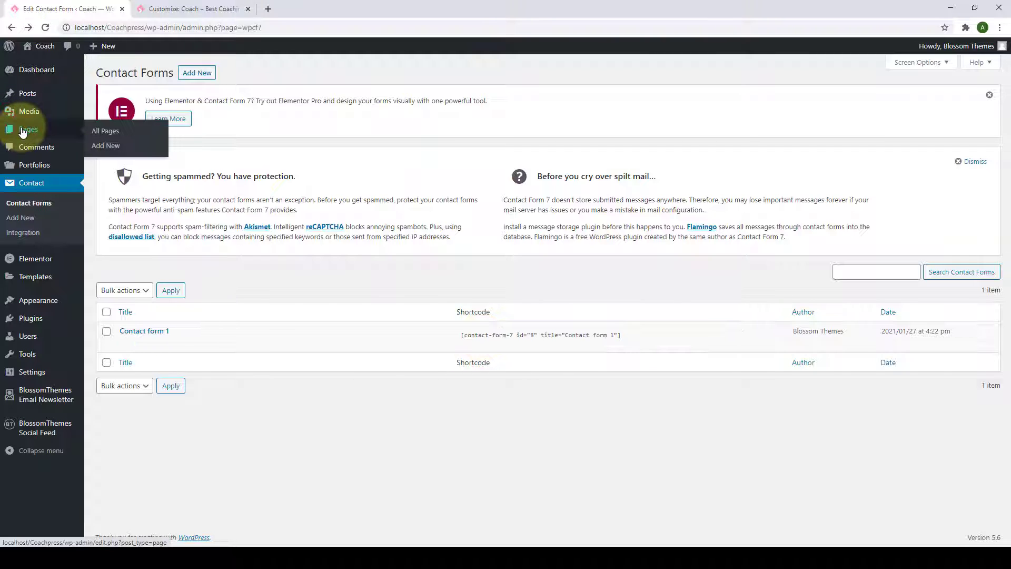
{"action": "left_click", "coordinate": [98, 133]}
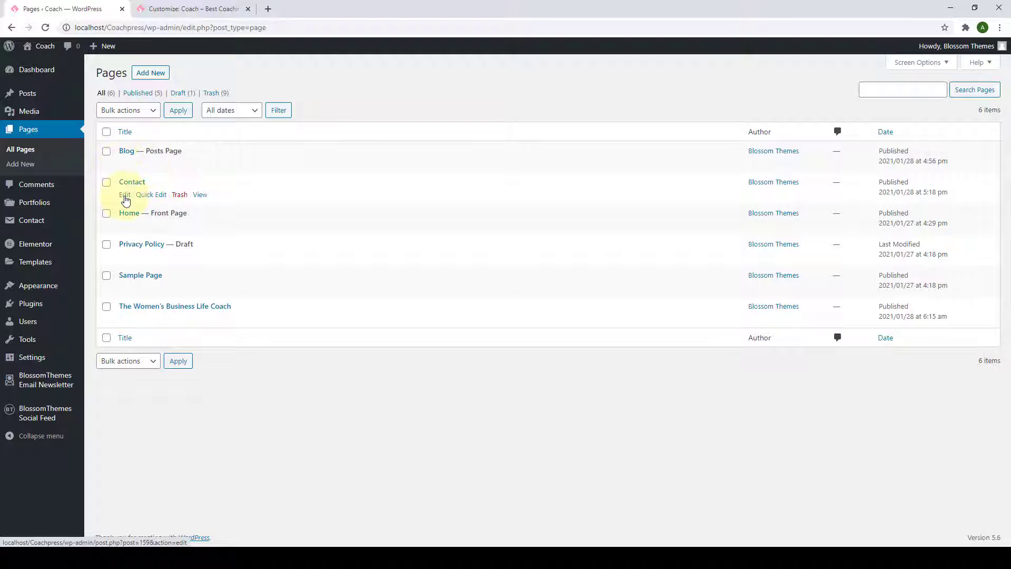
- Insert Contact form 1 into the Contact page and update the page
{"action": "left_click", "coordinate": [125, 195]}
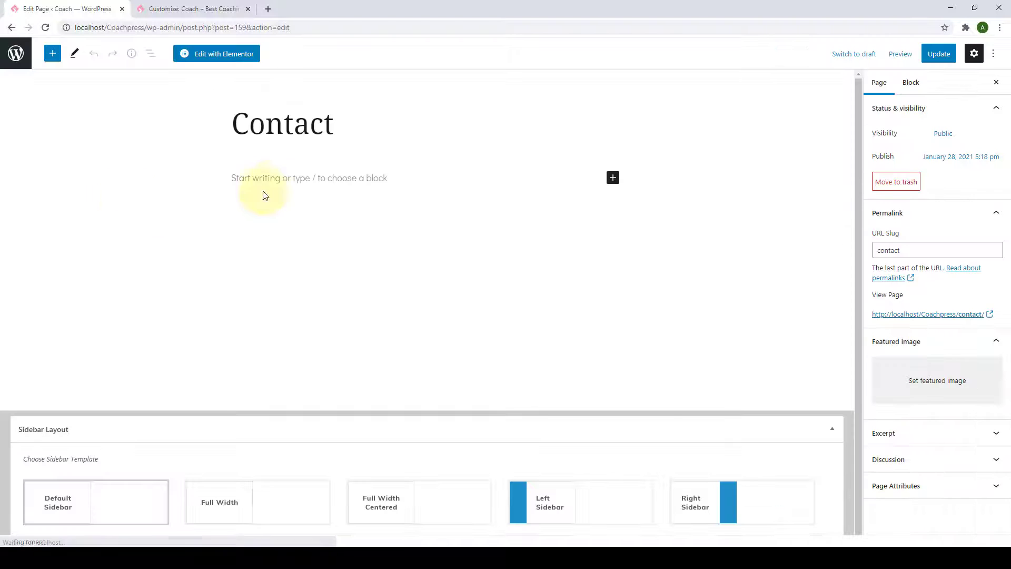
{"action": "left_click", "coordinate": [273, 182]}
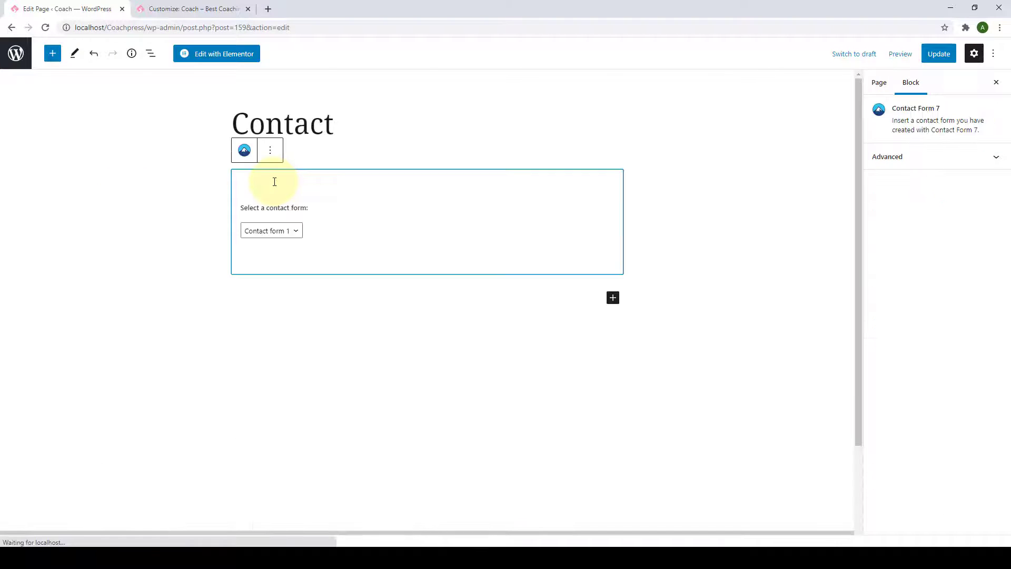
{"action": "left_click", "coordinate": [936, 54]}
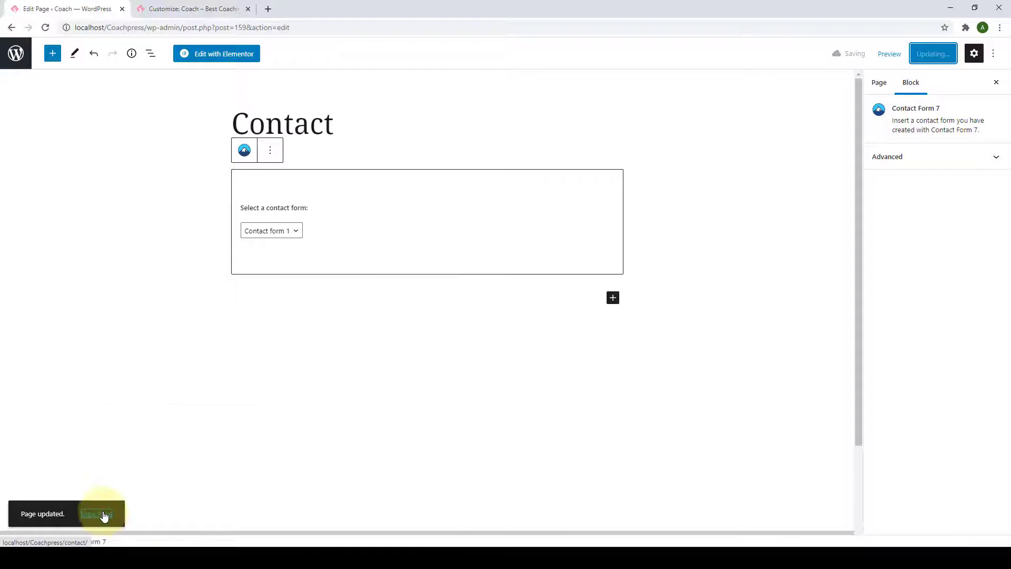
- View the live Contact page in a new tab, then close it and return to Pages
{"action": "right_click", "coordinate": [103, 515]}
{"action": "left_click", "coordinate": [150, 410]}
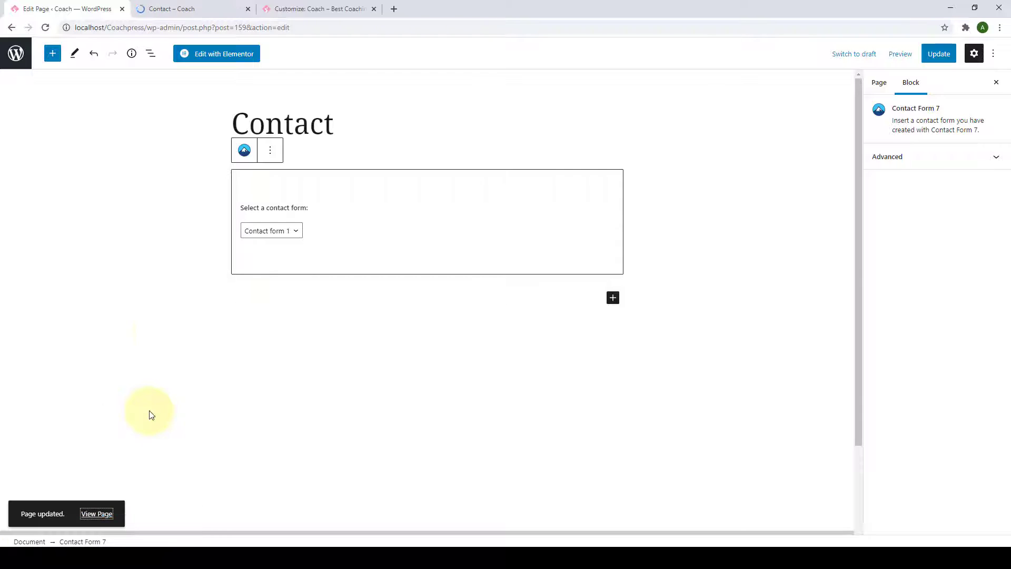
{"action": "left_click_drag", "start_coordinate": [204, 6], "coordinate": [332, 5]}
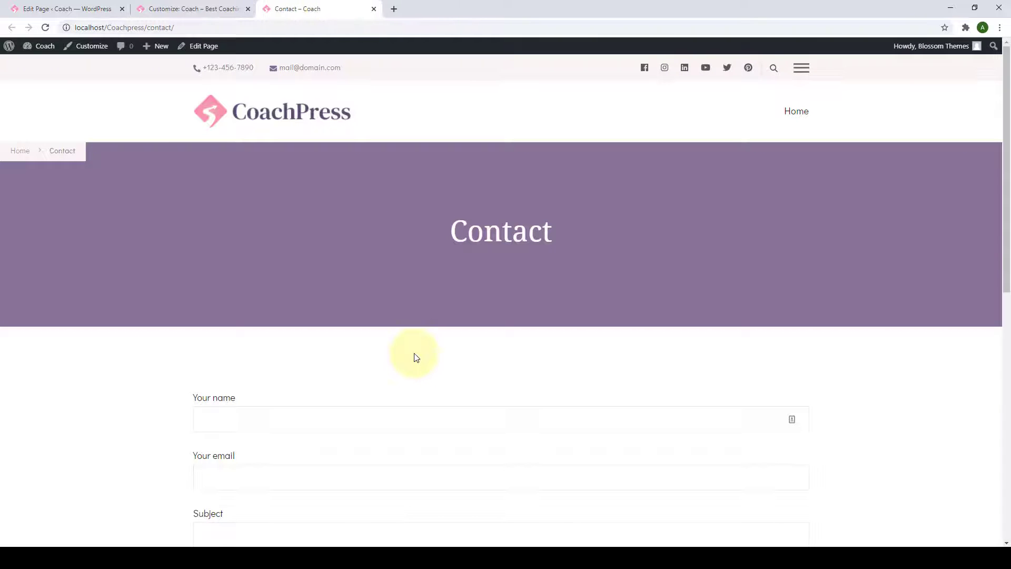
{"action": "scroll", "coordinate": [416, 357], "scroll_direction": "down", "scroll_amount": 5}
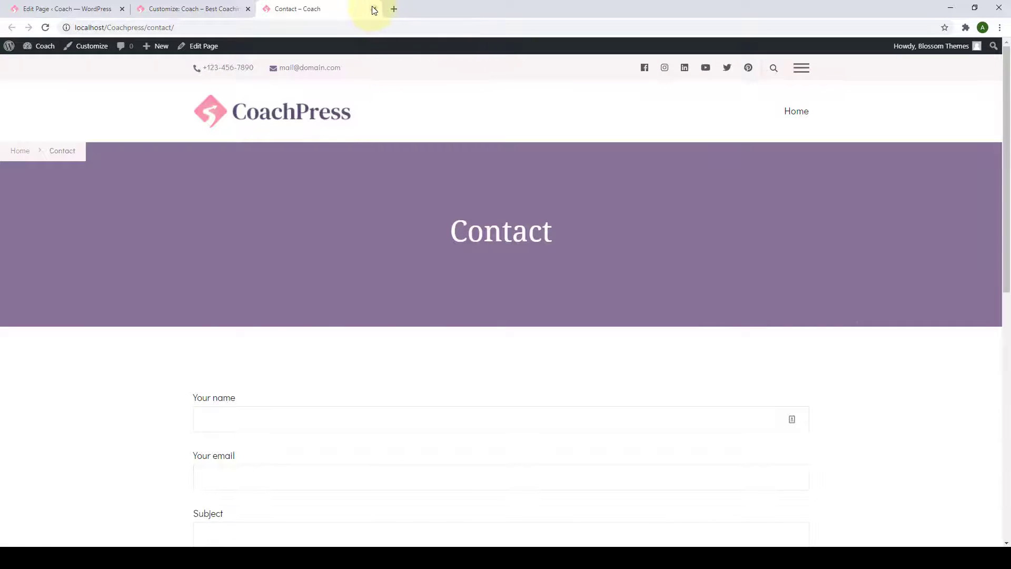
{"action": "left_click", "coordinate": [374, 8]}
{"action": "left_click", "coordinate": [16, 54]}
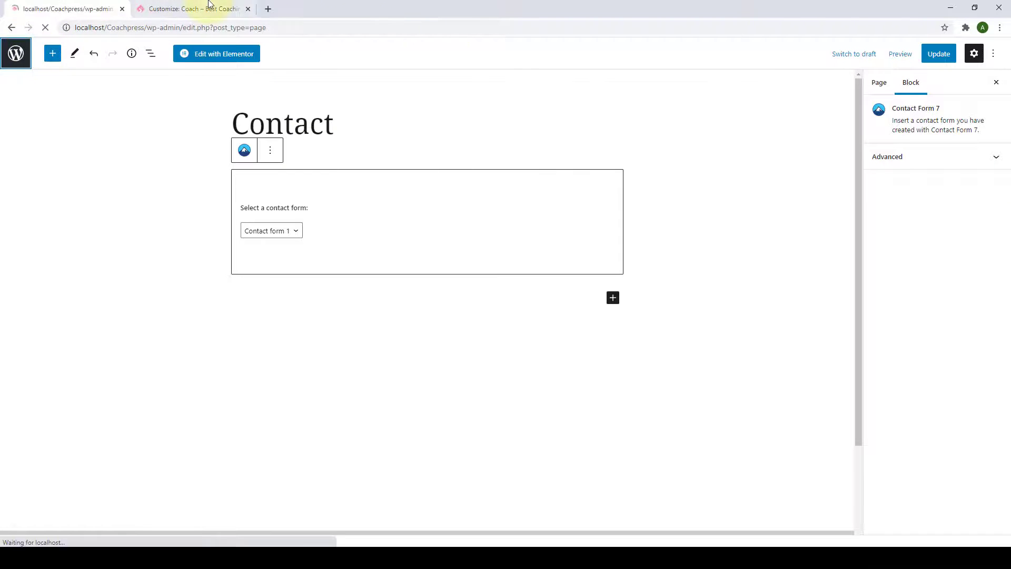
- Delete the existing Primary menu from the Customizer's Menus panel
{"action": "left_click", "coordinate": [208, 7]}
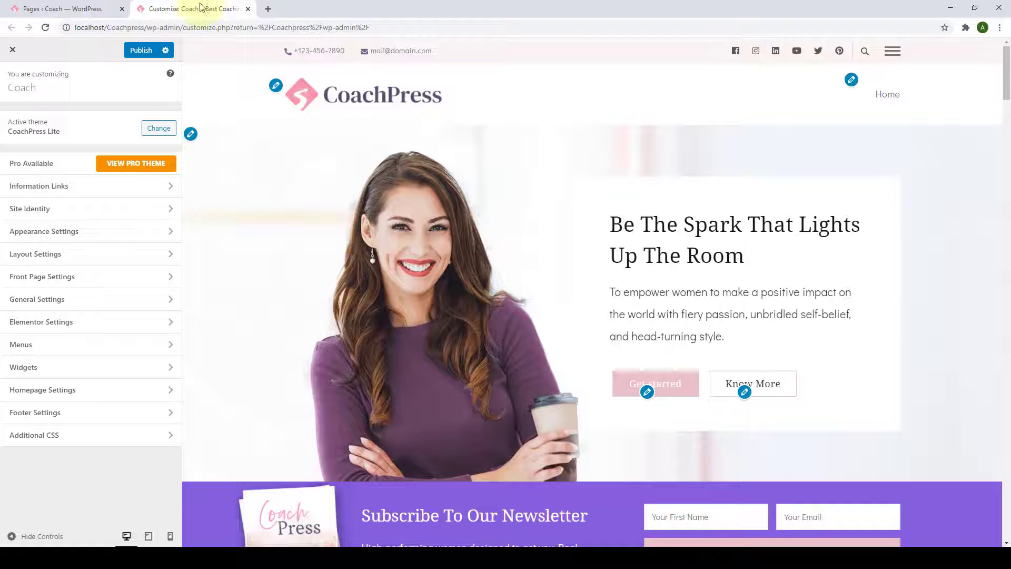
{"action": "left_click", "coordinate": [80, 350]}
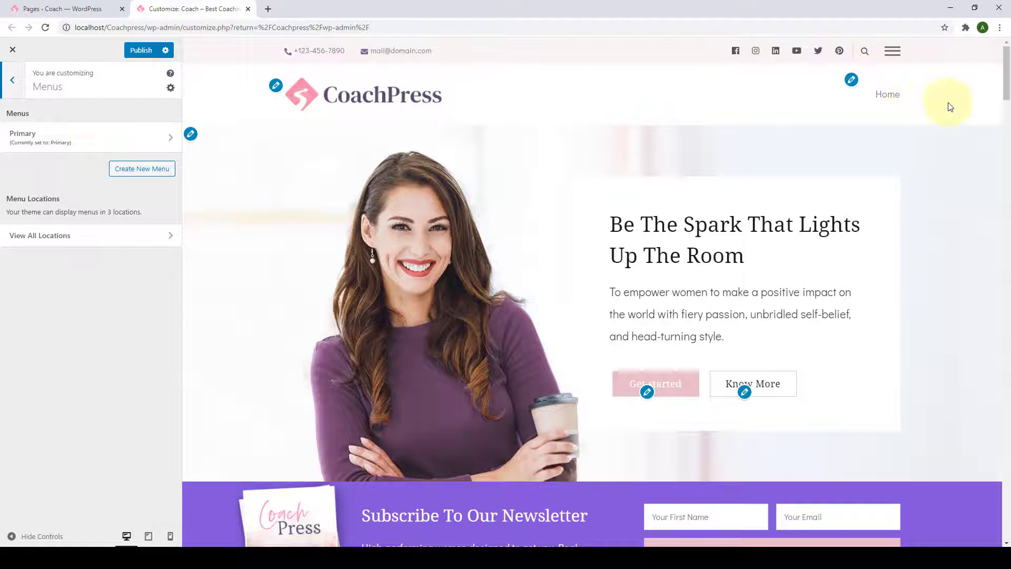
{"action": "left_click", "coordinate": [137, 139]}
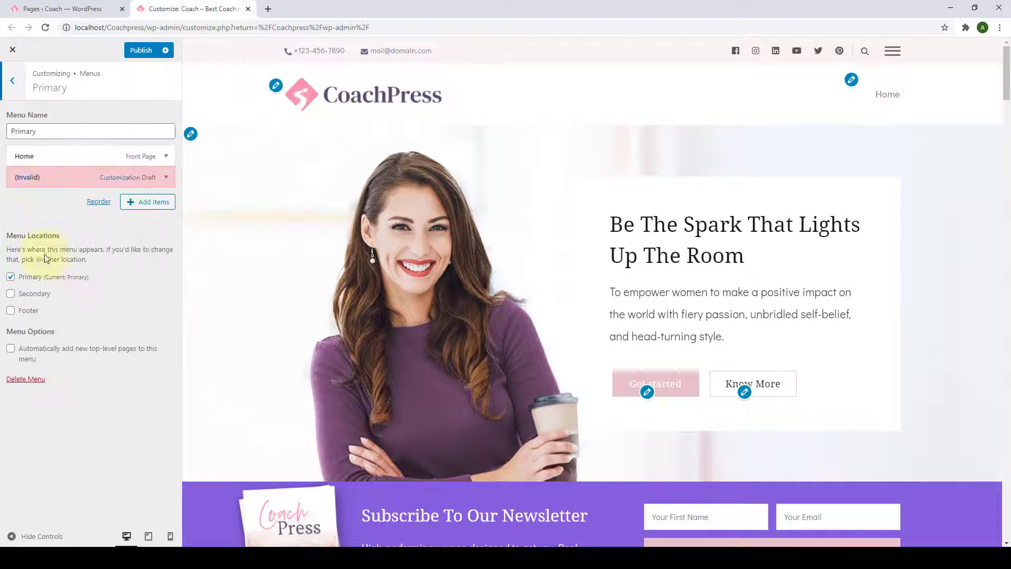
{"action": "left_click", "coordinate": [25, 379]}
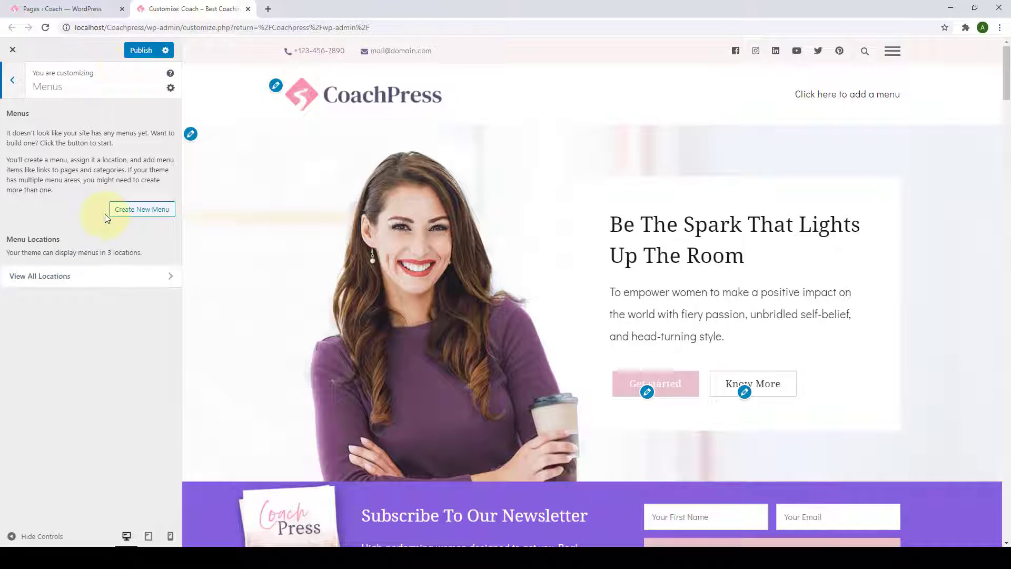
- Create a menu named 'Primary Menu' in the Primary location and show the items to add
{"action": "left_click", "coordinate": [131, 211]}
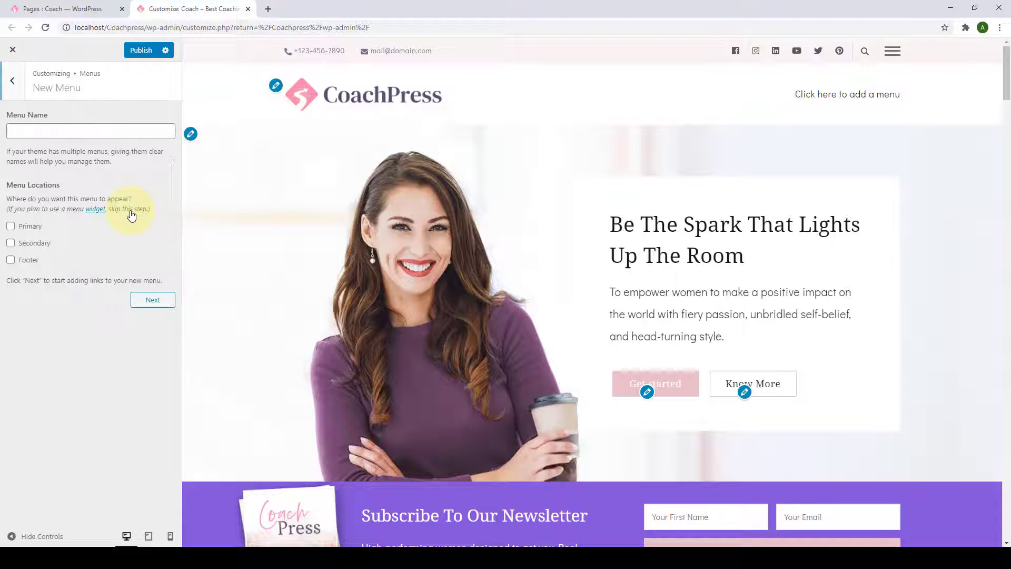
{"action": "left_click", "coordinate": [92, 125]}
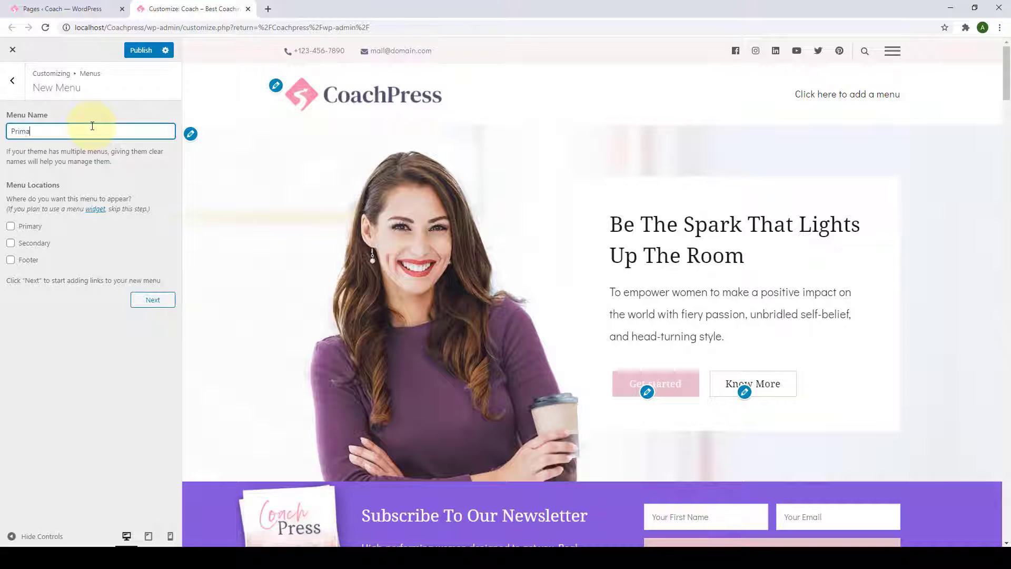
{"action": "type", "text": "Primary m"}
{"action": "key", "text": "BackSpace"}
{"action": "type", "text": "Menu"}
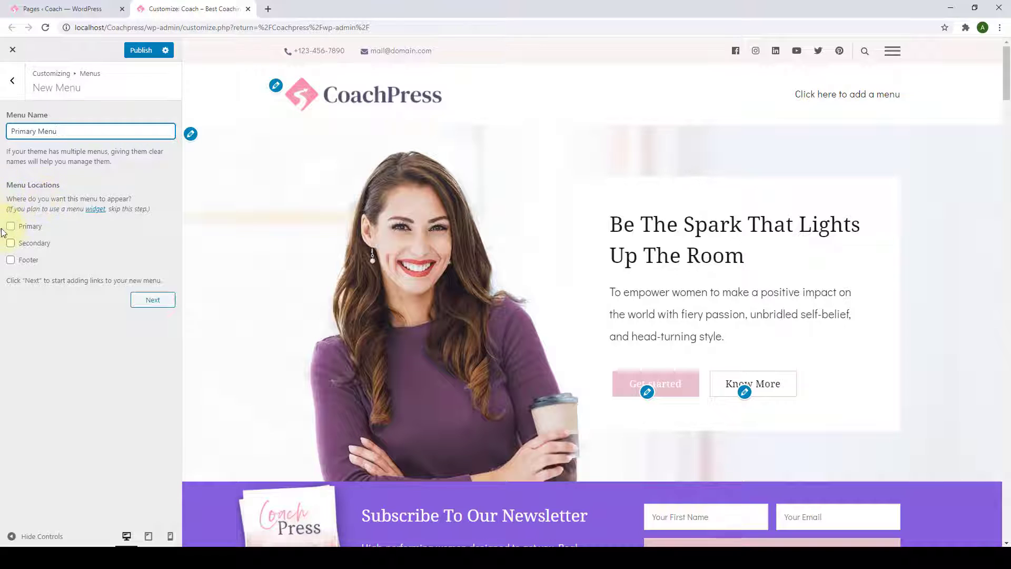
{"action": "left_click", "coordinate": [11, 226]}
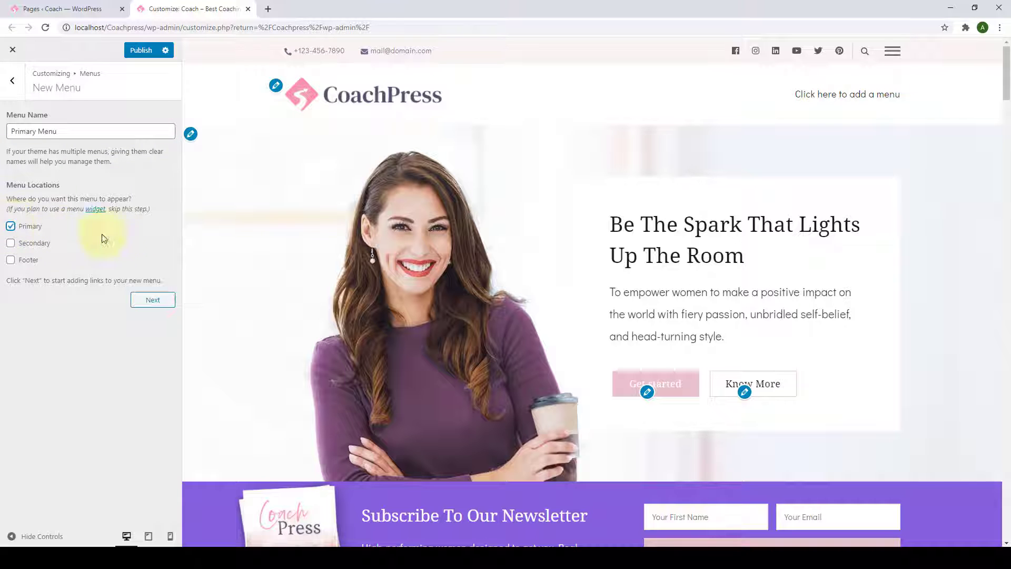
{"action": "left_click", "coordinate": [153, 300]}
{"action": "left_click", "coordinate": [131, 192]}
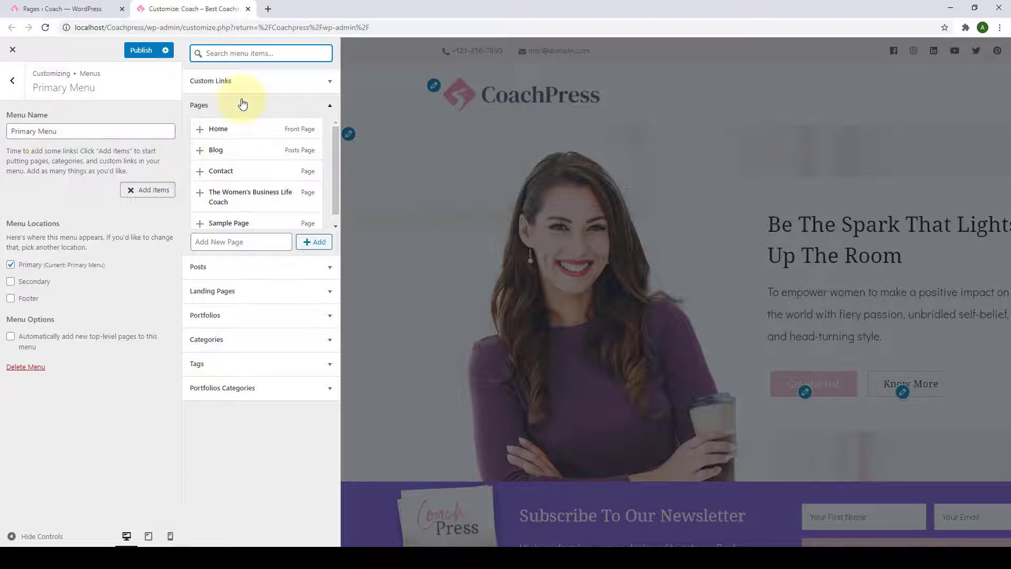
- Add the Home, Blog and Contact pages to the Primary Menu
{"action": "left_click", "coordinate": [229, 271]}
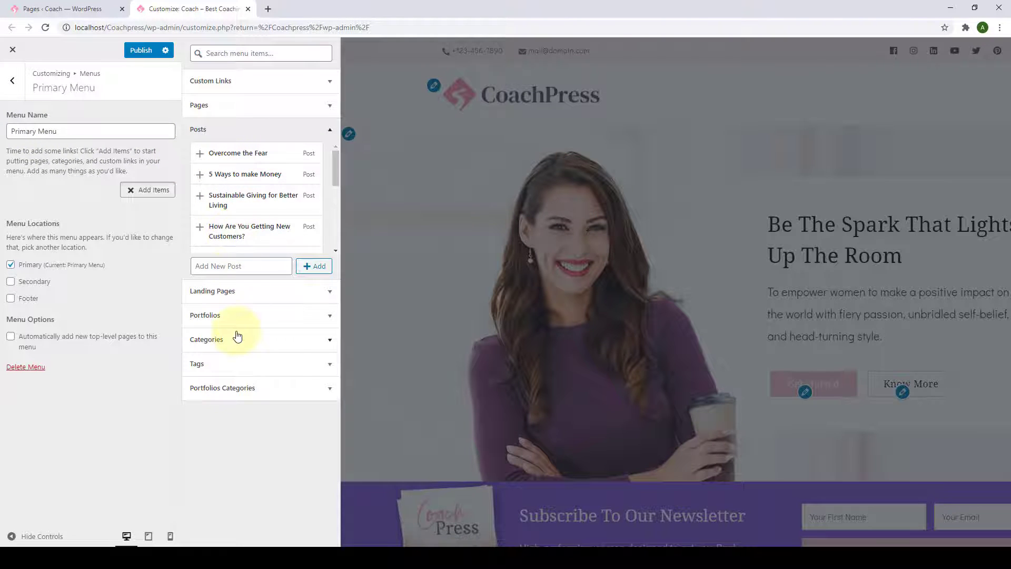
{"action": "left_click", "coordinate": [276, 84]}
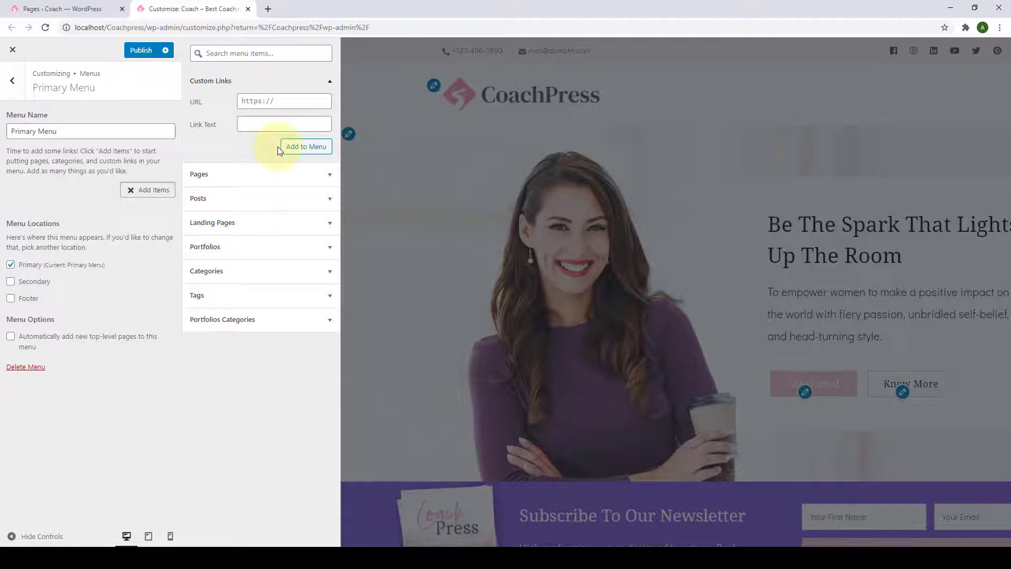
{"action": "left_click", "coordinate": [265, 84]}
{"action": "left_click", "coordinate": [226, 105]}
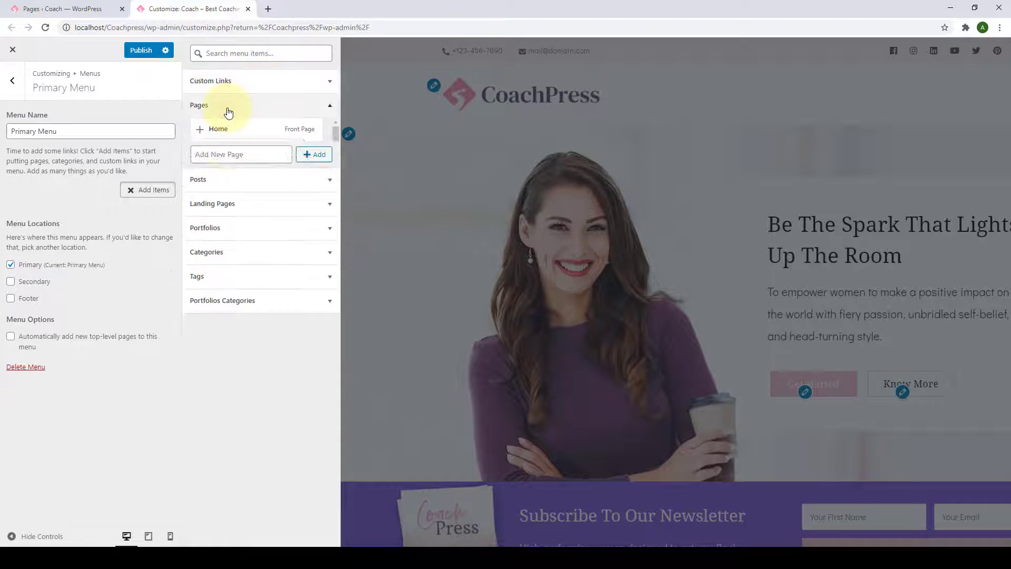
{"action": "left_click", "coordinate": [201, 130]}
{"action": "left_click", "coordinate": [200, 150]}
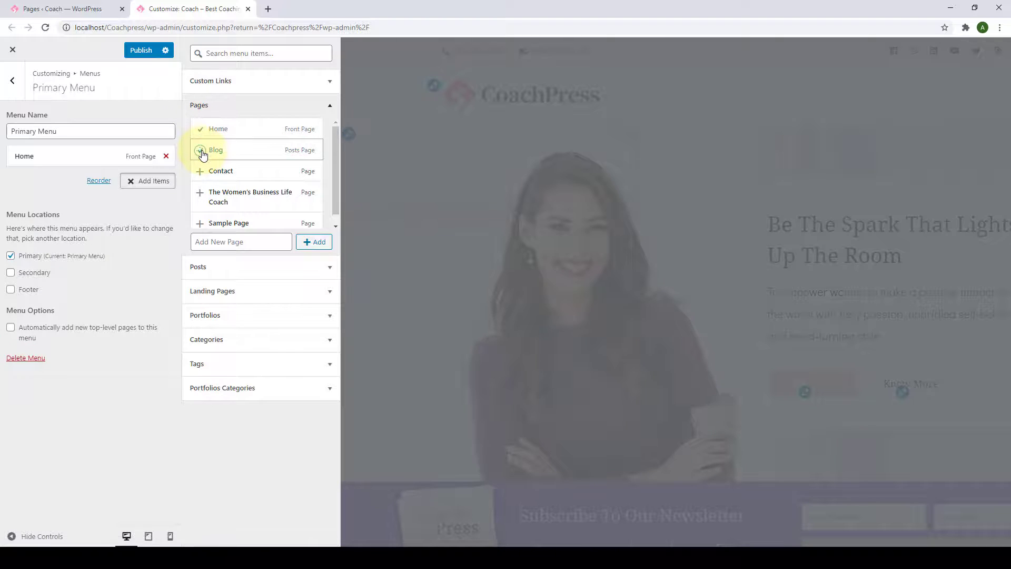
{"action": "left_click", "coordinate": [200, 171]}
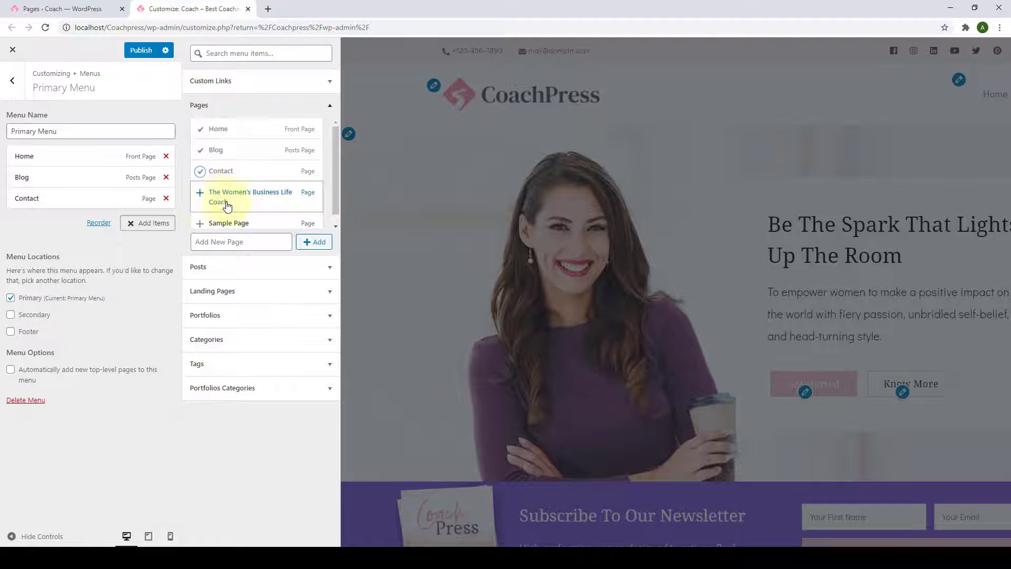
- Open The Women's Business Life Coach page in the preview and copy its web address
{"action": "left_click", "coordinate": [241, 108]}
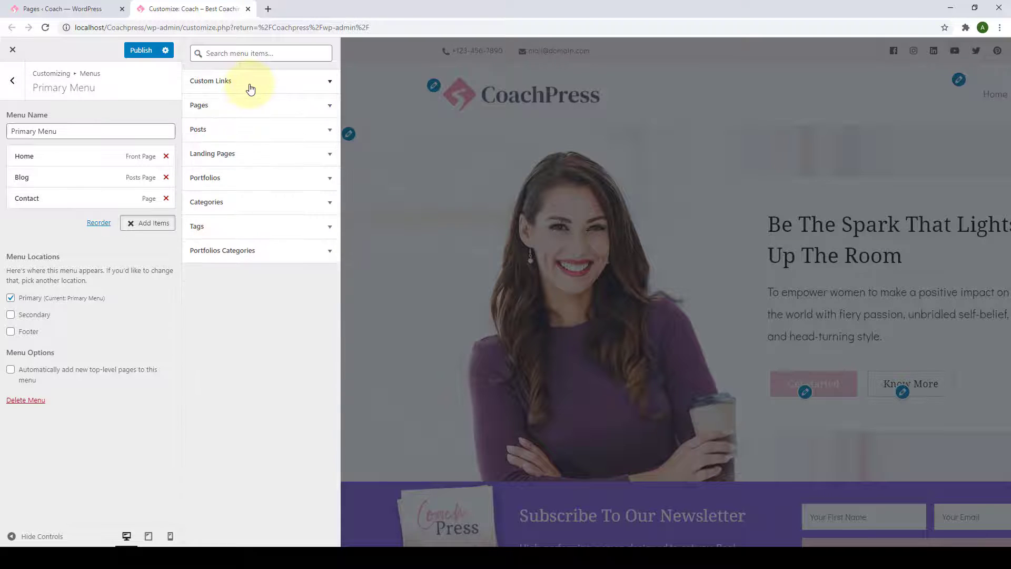
{"action": "left_click", "coordinate": [250, 86]}
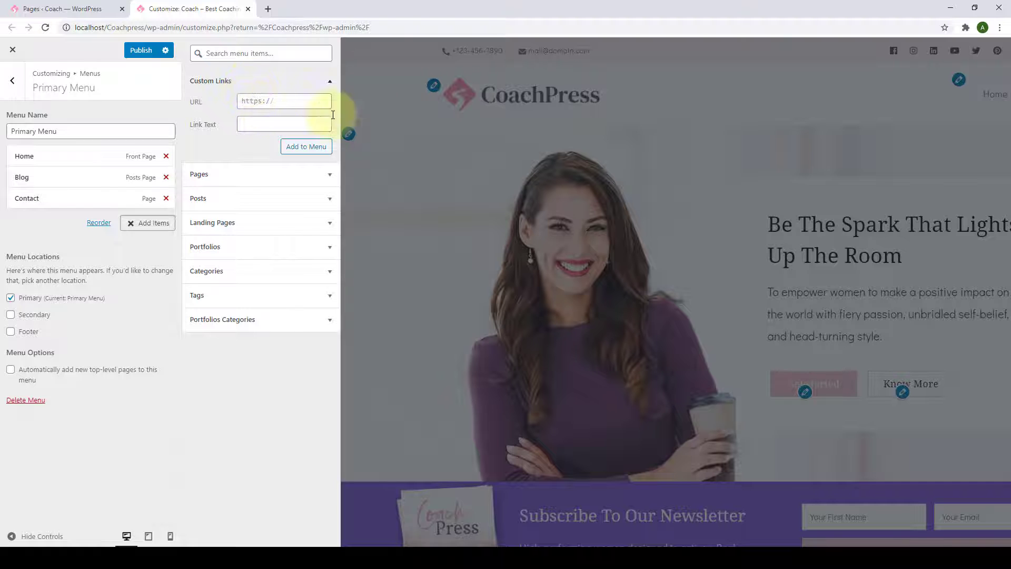
{"action": "left_click", "coordinate": [358, 93]}
{"action": "scroll", "coordinate": [614, 274], "scroll_direction": "down", "scroll_amount": 5}
{"action": "scroll", "coordinate": [614, 279], "scroll_direction": "down", "scroll_amount": 10}
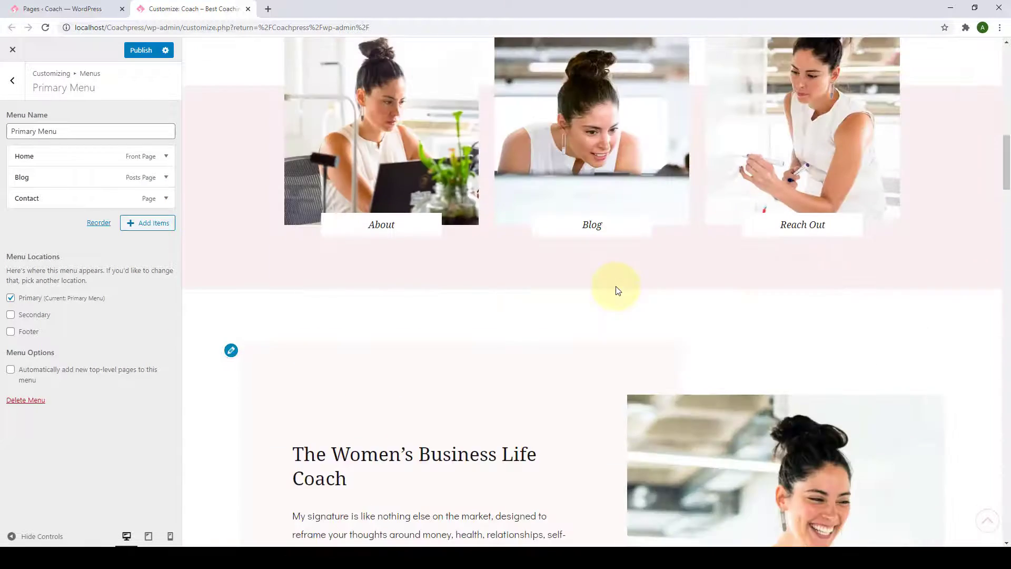
{"action": "scroll", "coordinate": [658, 225], "scroll_direction": "up", "scroll_amount": 4}
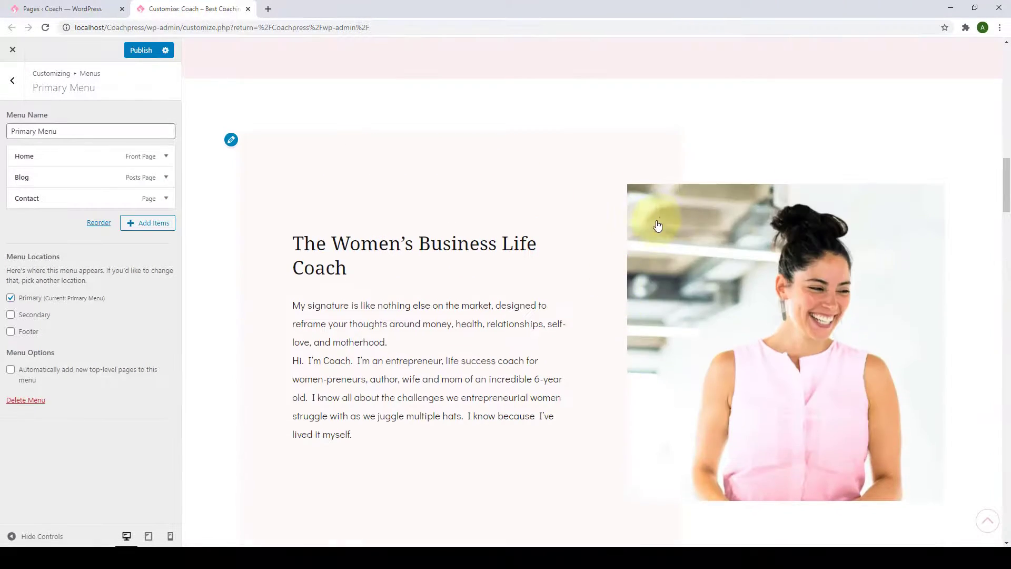
{"action": "left_click", "coordinate": [701, 242]}
{"action": "scroll", "coordinate": [413, 120], "scroll_direction": "down", "scroll_amount": 3}
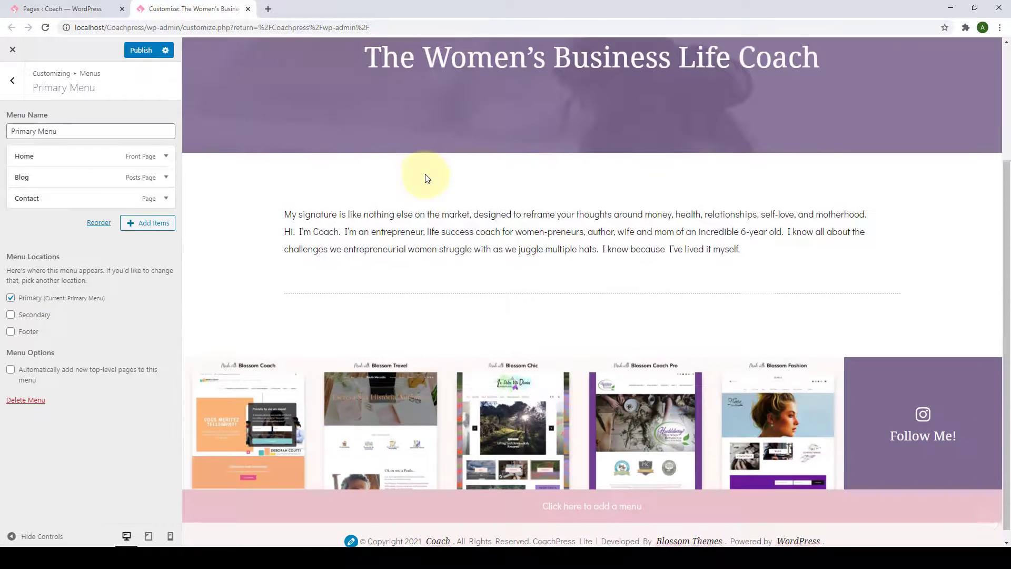
{"action": "scroll", "coordinate": [423, 174], "scroll_direction": "up", "scroll_amount": 2}
{"action": "left_click", "coordinate": [323, 27]}
{"action": "key", "text": "ctrl+c"}
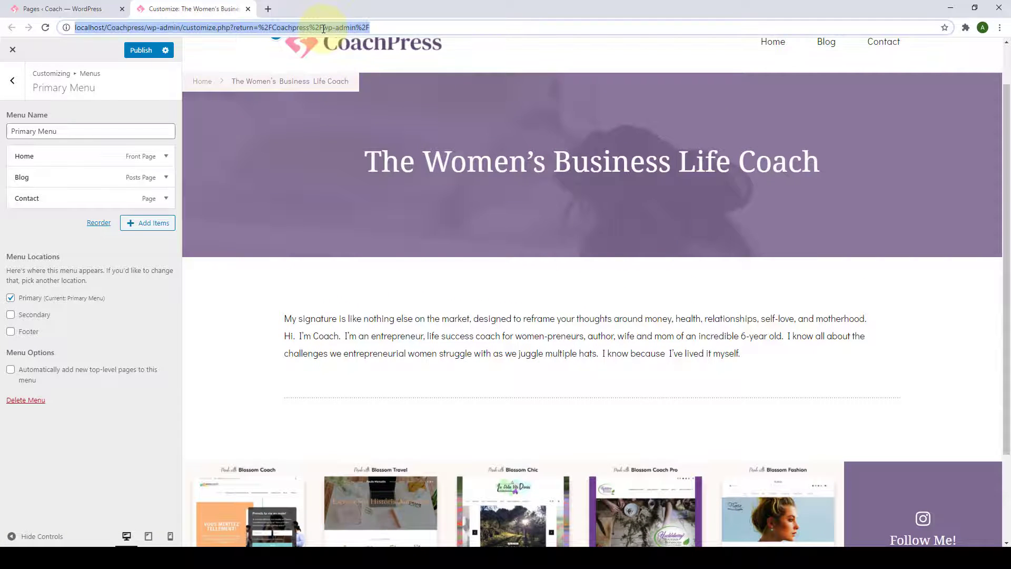
- Add an 'About' custom link with the copied address and publish the Primary Menu
{"action": "left_click", "coordinate": [135, 222]}
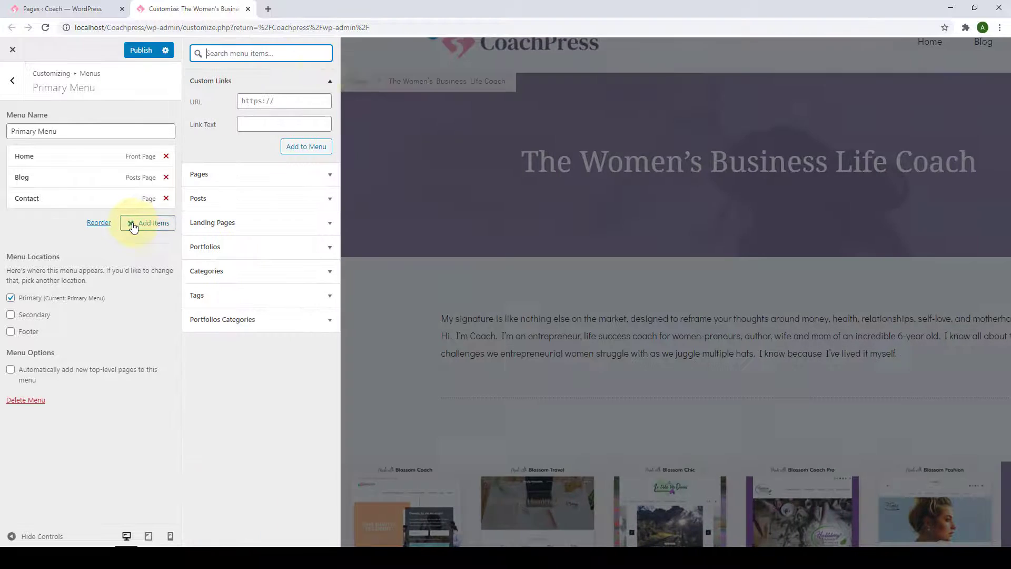
{"action": "left_click", "coordinate": [276, 101]}
{"action": "key", "text": "ctrl+v"}
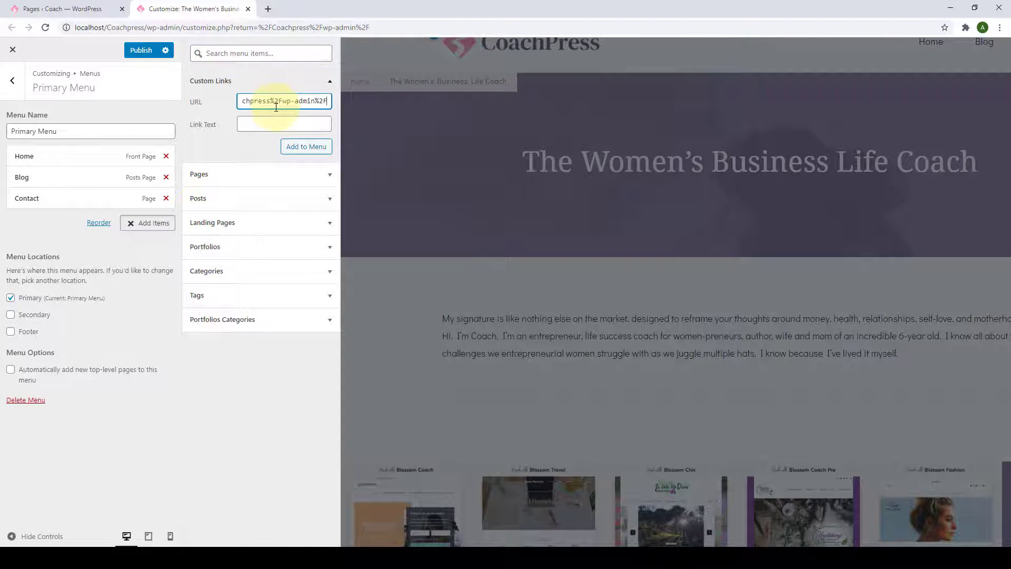
{"action": "left_click", "coordinate": [274, 122]}
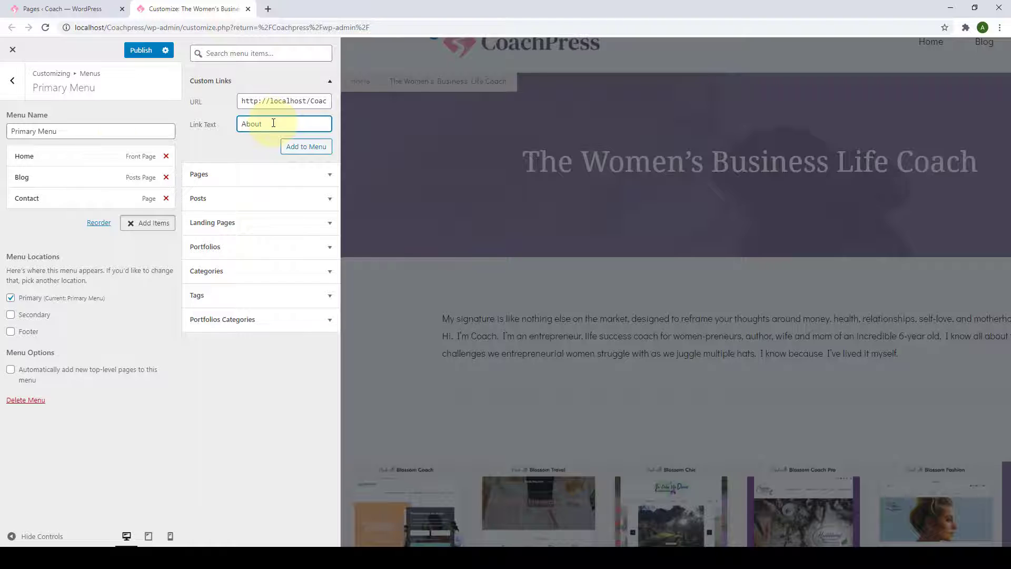
{"action": "left_click", "coordinate": [301, 148]}
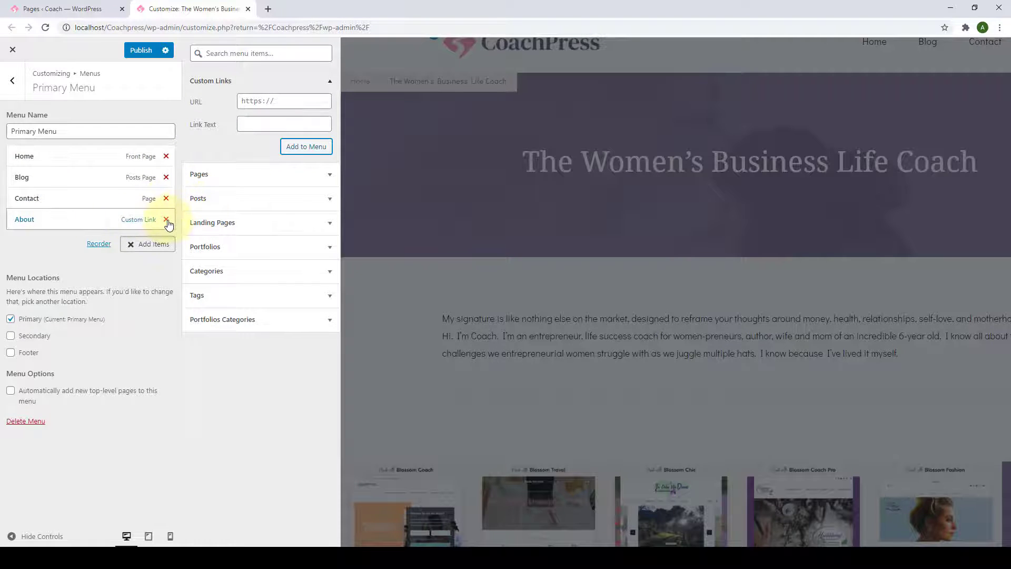
{"action": "left_click", "coordinate": [140, 50]}
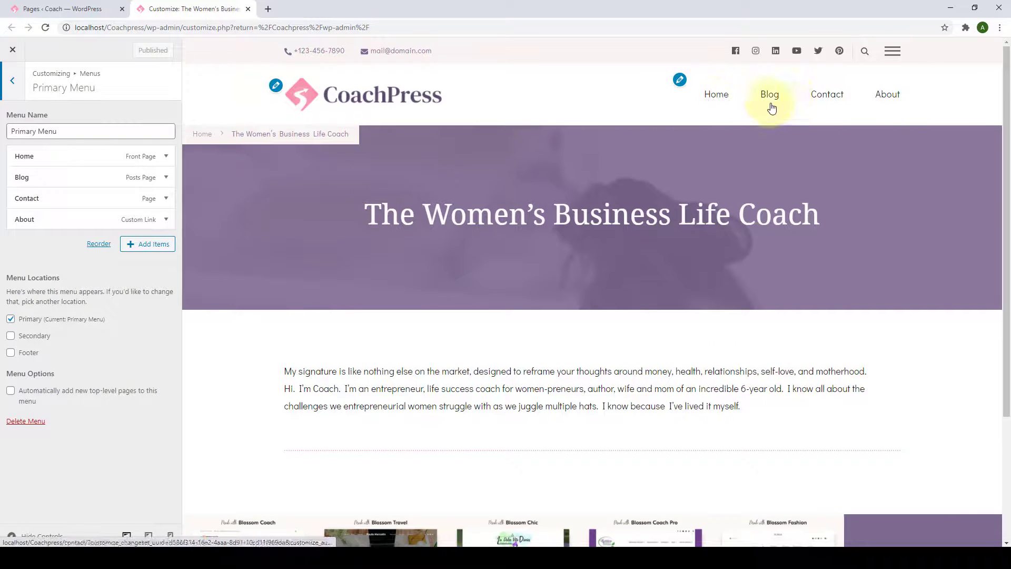
- Create a 'Secondary Menu' assigned to the Secondary location
{"action": "left_click", "coordinate": [6, 83]}
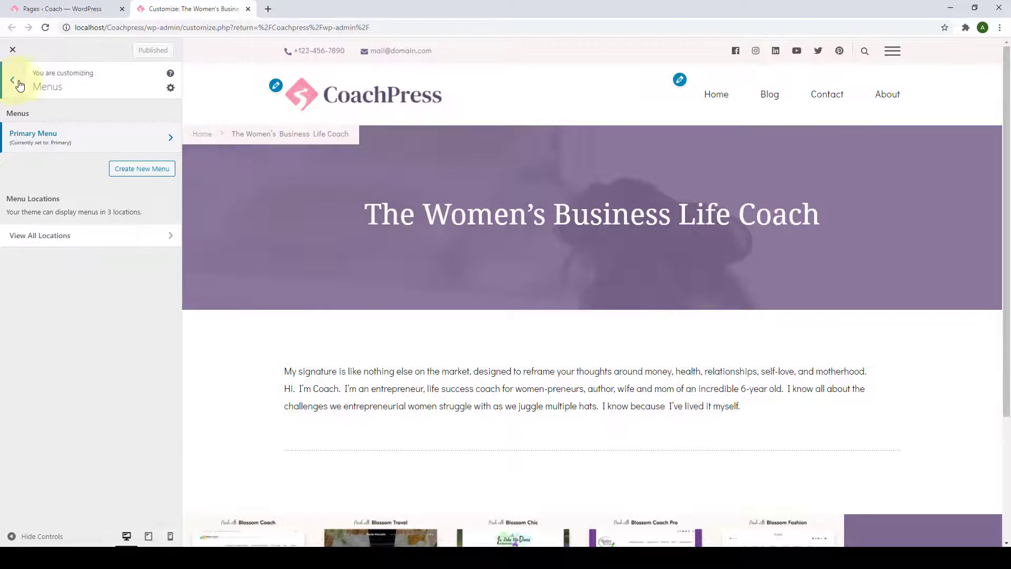
{"action": "left_click", "coordinate": [123, 170]}
{"action": "left_click", "coordinate": [88, 135]}
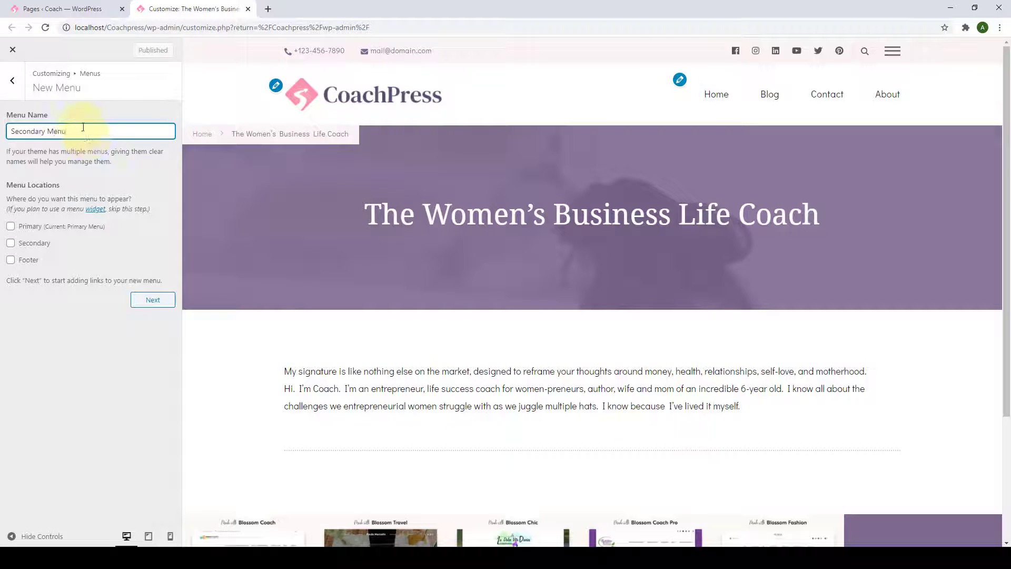
{"action": "left_click", "coordinate": [11, 245]}
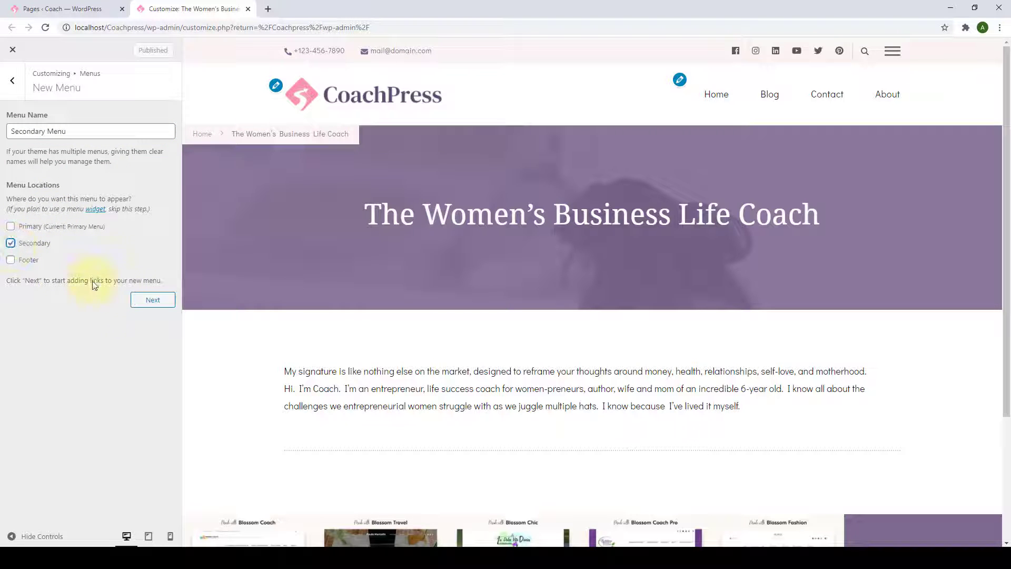
{"action": "left_click", "coordinate": [150, 300]}
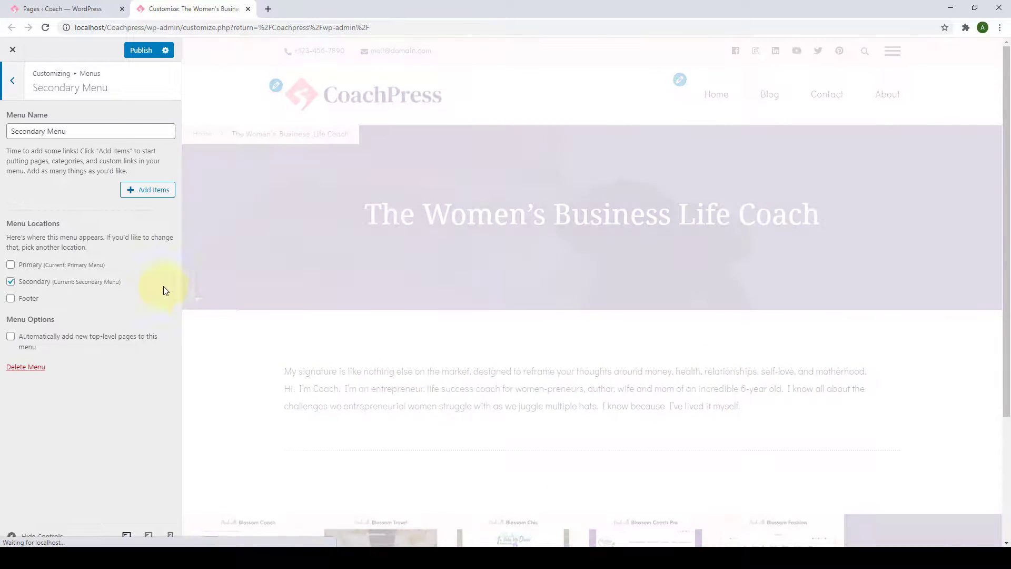
{"action": "left_click", "coordinate": [132, 194]}
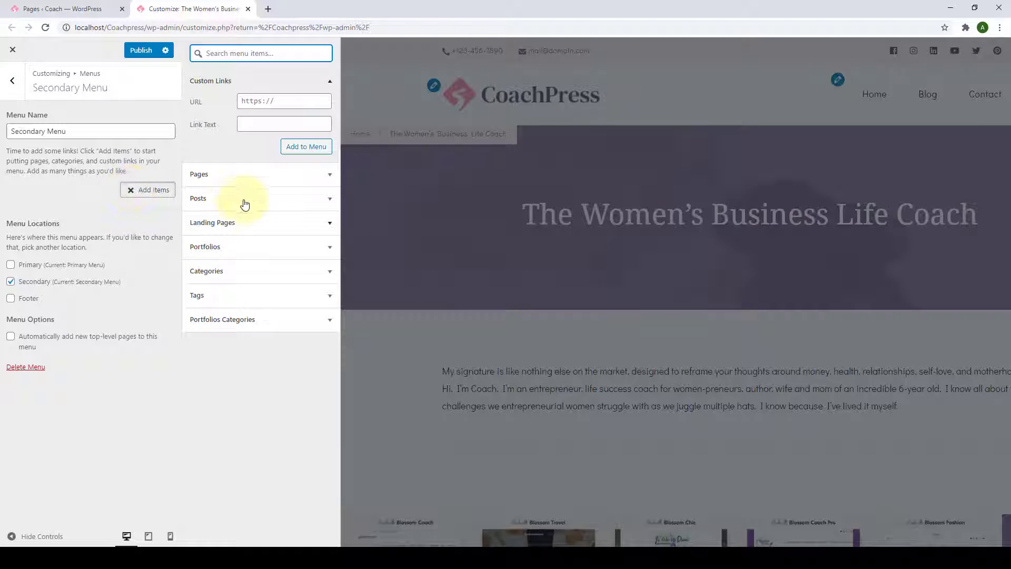
- Add the Impact, Business, Coaching, Career and Performance categories, then publish
{"action": "left_click", "coordinate": [255, 271]}
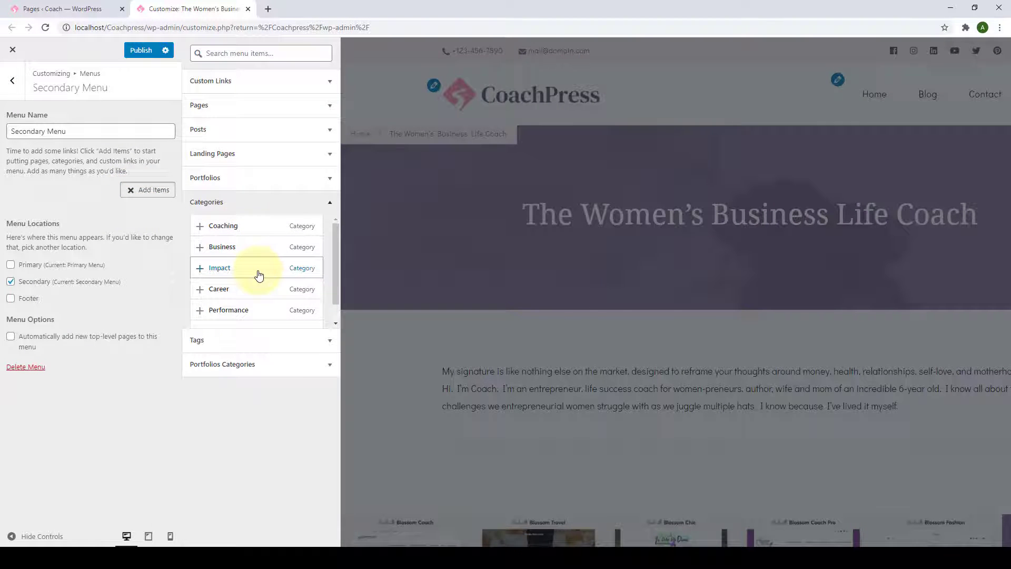
{"action": "left_click", "coordinate": [200, 267]}
{"action": "left_click", "coordinate": [200, 246]}
{"action": "left_click", "coordinate": [201, 231]}
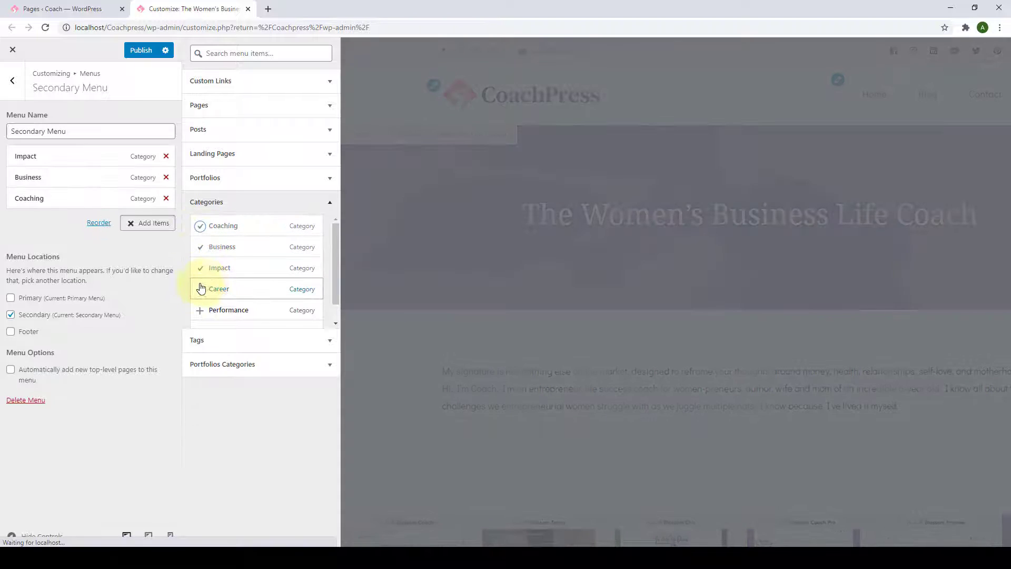
{"action": "left_click", "coordinate": [199, 287]}
{"action": "scroll", "coordinate": [203, 295], "scroll_direction": "down", "scroll_amount": 1}
{"action": "left_click", "coordinate": [200, 289]}
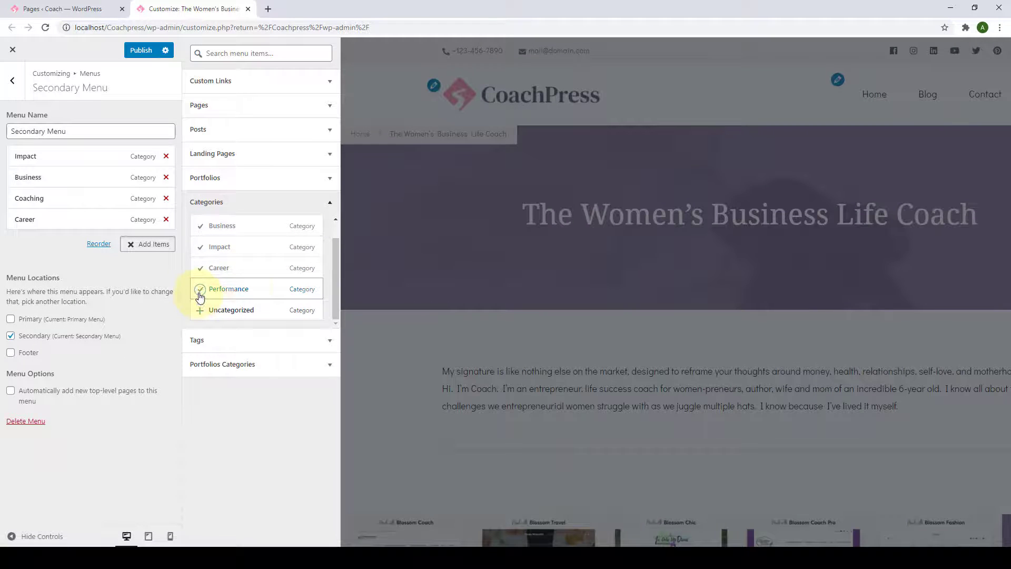
{"action": "scroll", "coordinate": [221, 289], "scroll_direction": "up", "scroll_amount": 1}
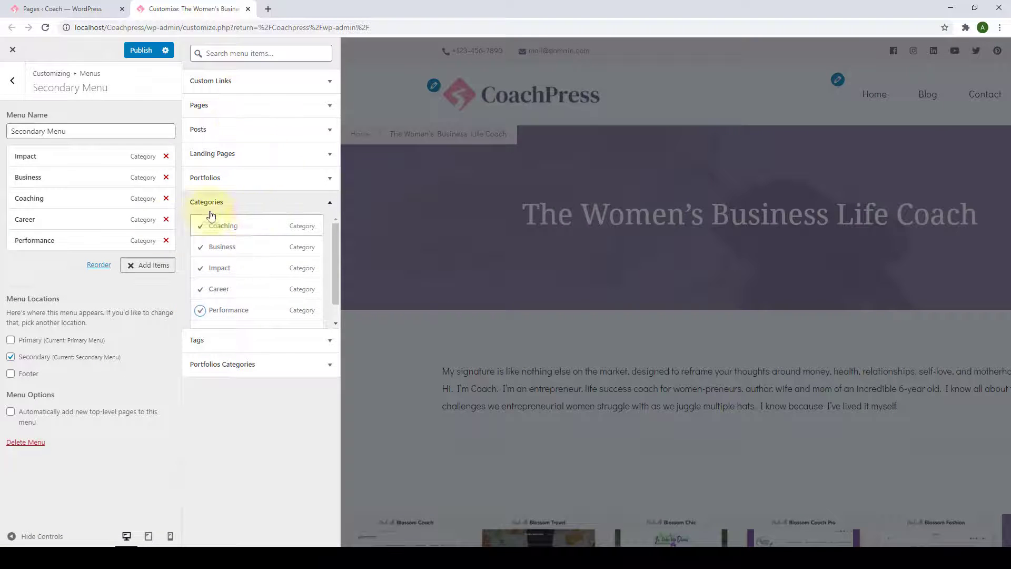
{"action": "left_click", "coordinate": [64, 274]}
{"action": "left_click", "coordinate": [145, 56]}
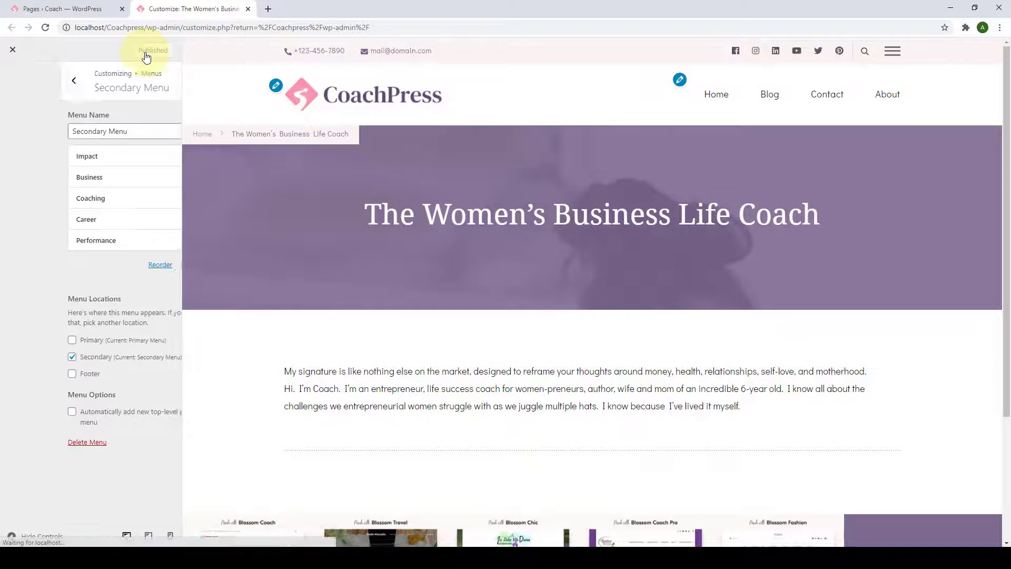
- Reorder the Secondary Menu to Impact, Coaching, Career, Performance, Business, then return to the Menus list
{"action": "left_click_drag", "start_coordinate": [43, 242], "coordinate": [35, 155]}
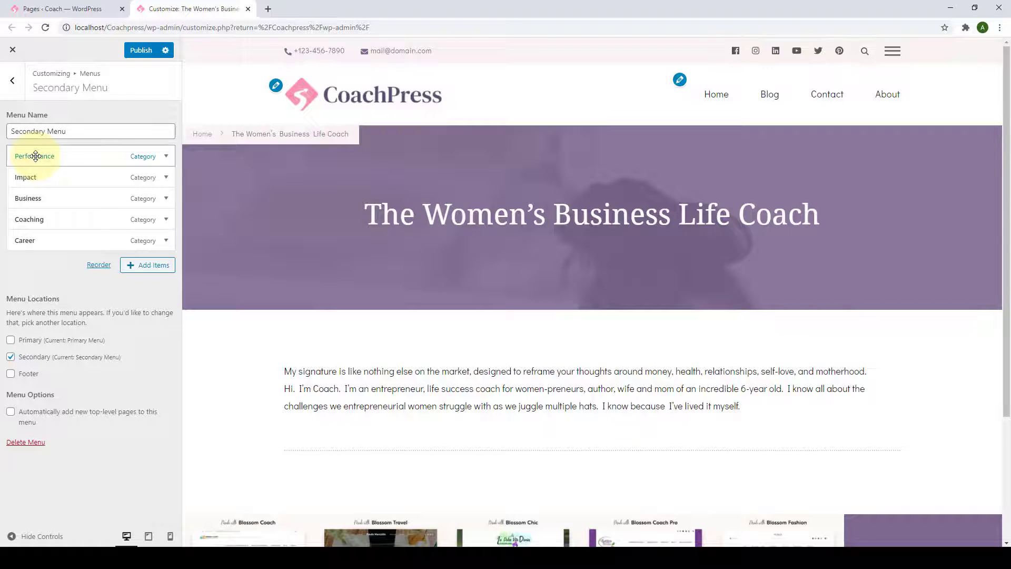
{"action": "left_click_drag", "start_coordinate": [45, 238], "coordinate": [43, 152]}
{"action": "left_click", "coordinate": [890, 53]}
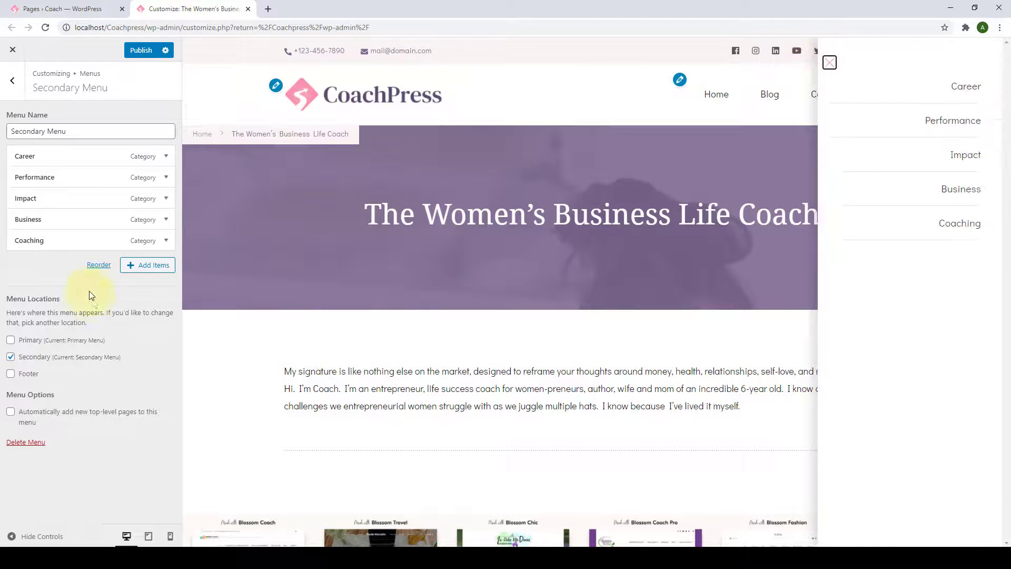
{"action": "left_click_drag", "start_coordinate": [81, 240], "coordinate": [81, 154]}
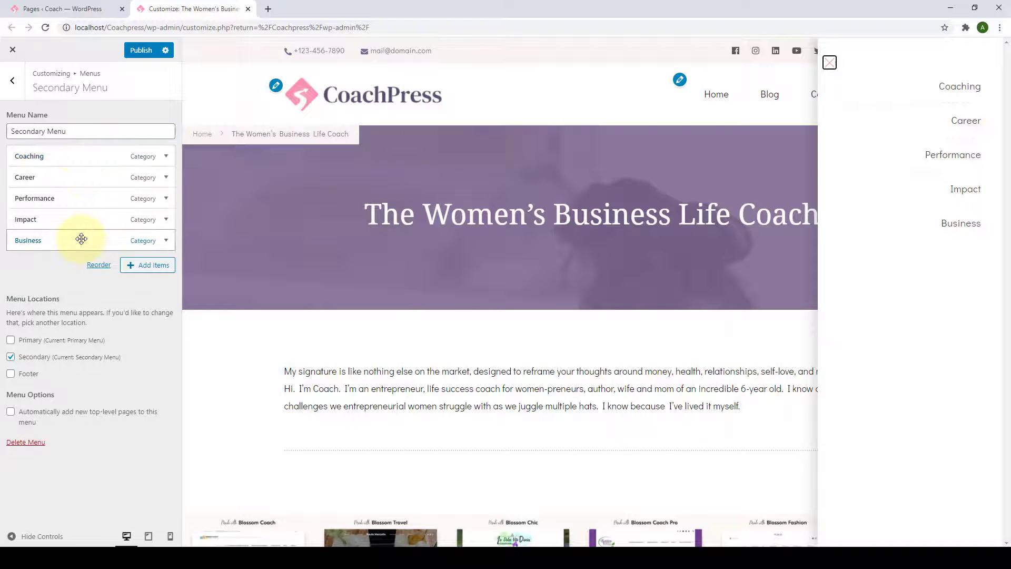
{"action": "left_click_drag", "start_coordinate": [81, 221], "coordinate": [88, 149]}
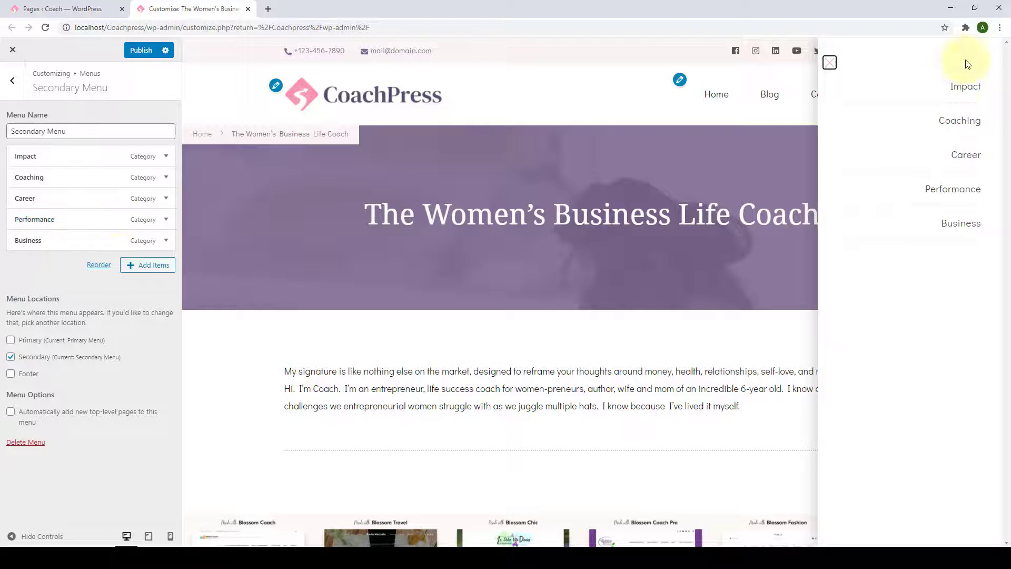
{"action": "left_click", "coordinate": [829, 63]}
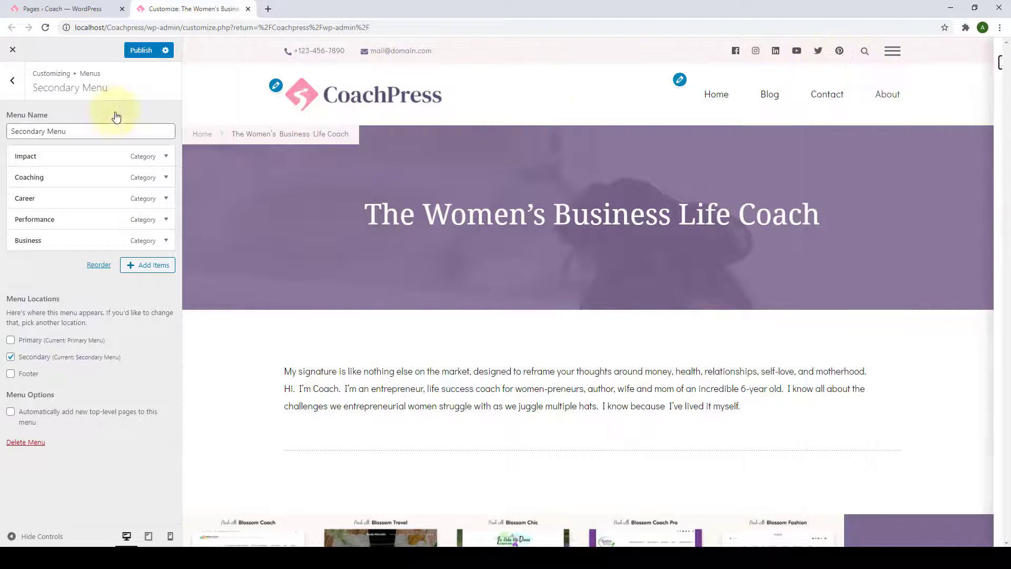
{"action": "left_click", "coordinate": [8, 84]}
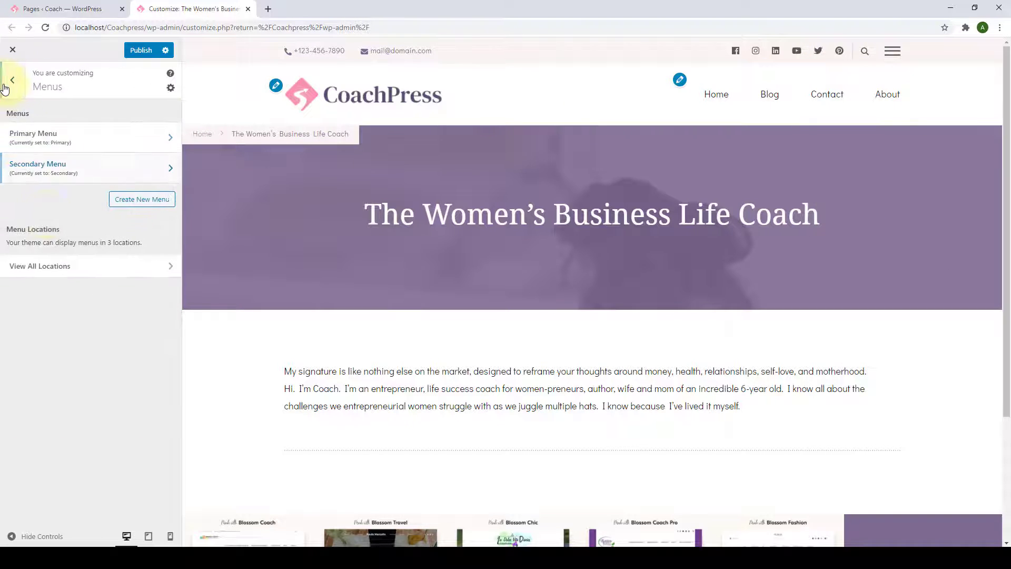
- Create a 'Footer Menu' assigned to the Footer location and preview the homepage
{"action": "left_click", "coordinate": [133, 207]}
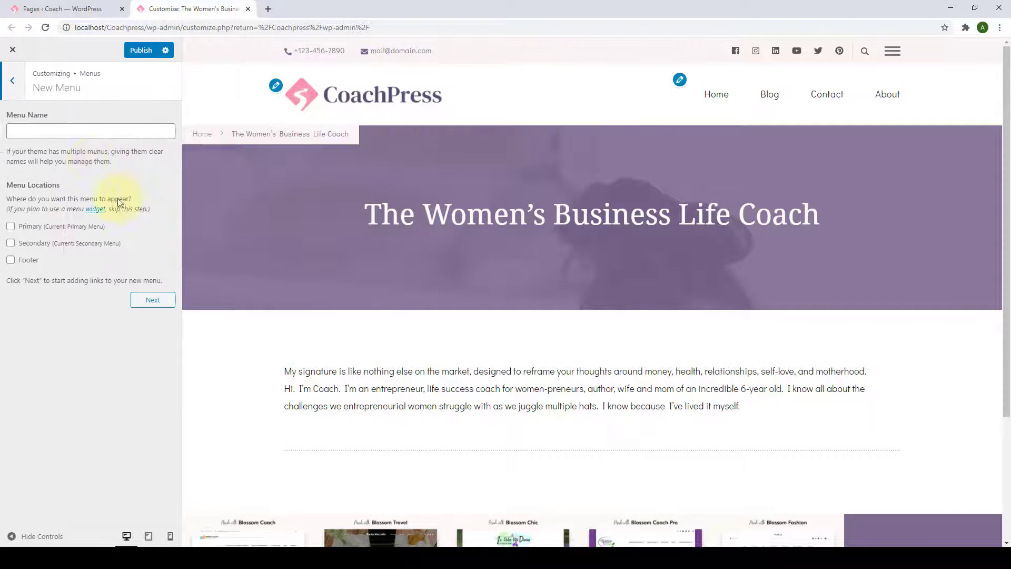
{"action": "left_click", "coordinate": [95, 132]}
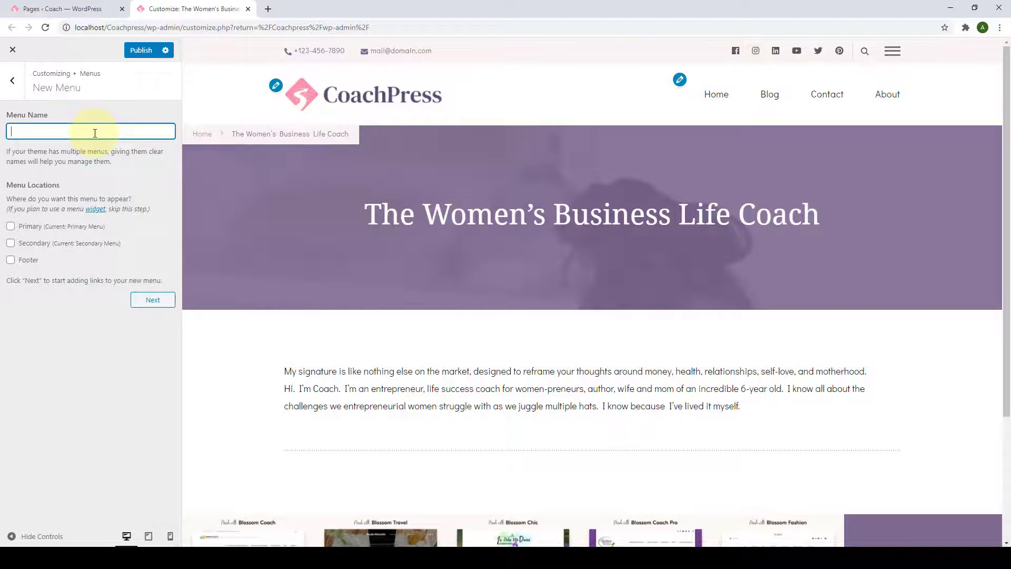
{"action": "type", "text": "Footer Menu"}
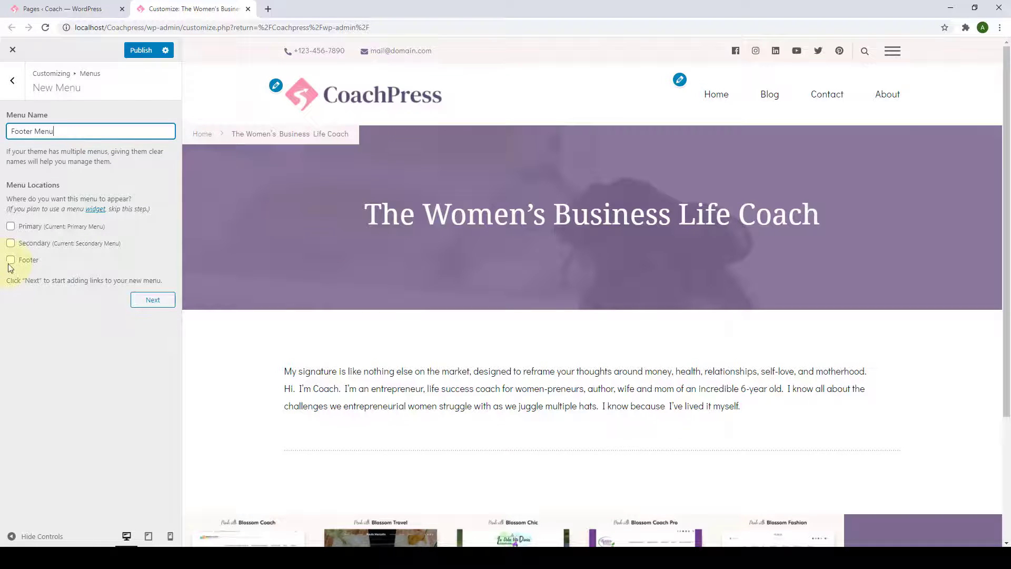
{"action": "left_click", "coordinate": [9, 261]}
{"action": "left_click", "coordinate": [151, 301]}
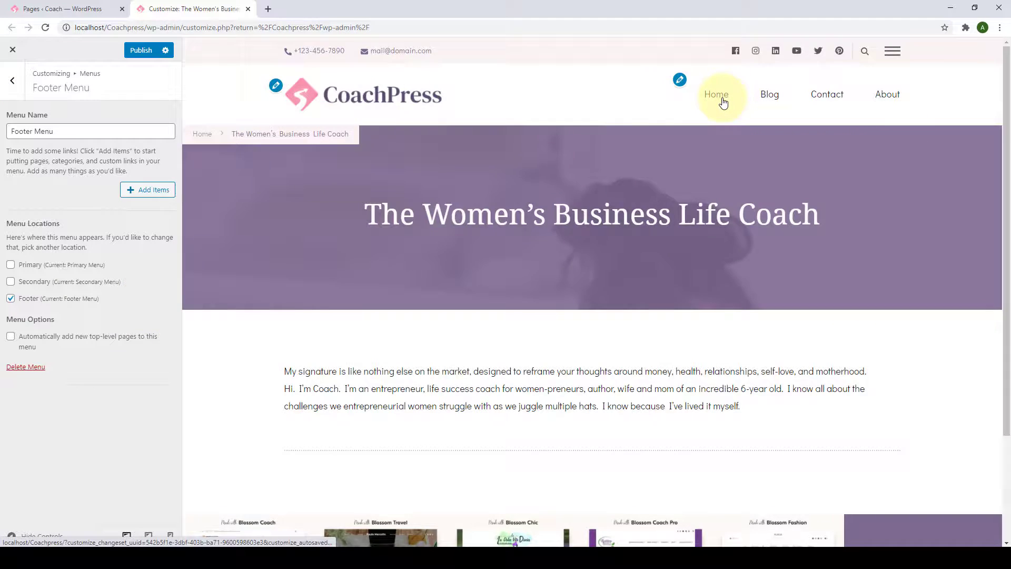
{"action": "left_click", "coordinate": [724, 103]}
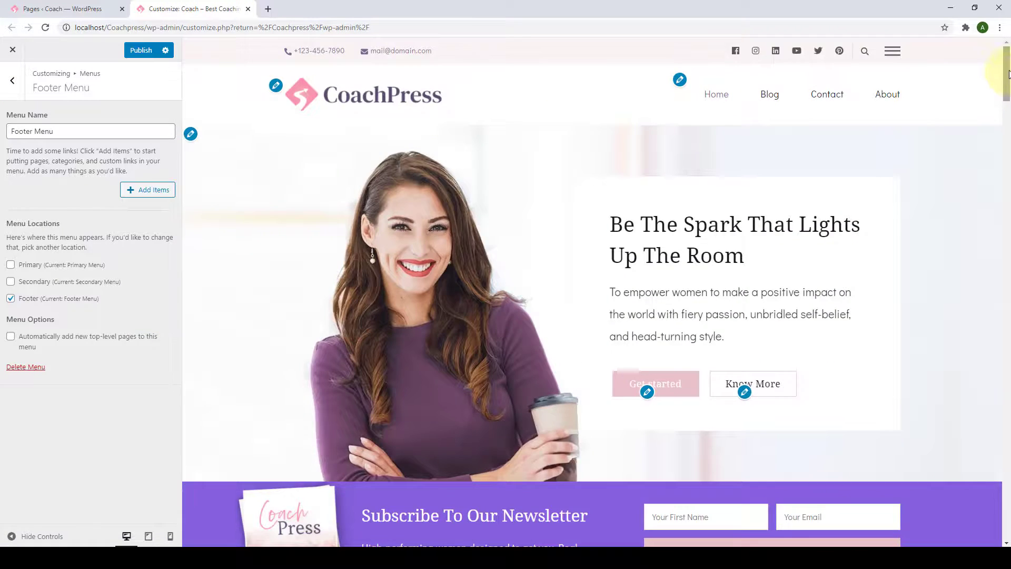
{"action": "left_click_drag", "start_coordinate": [1006, 84], "coordinate": [1003, 539]}
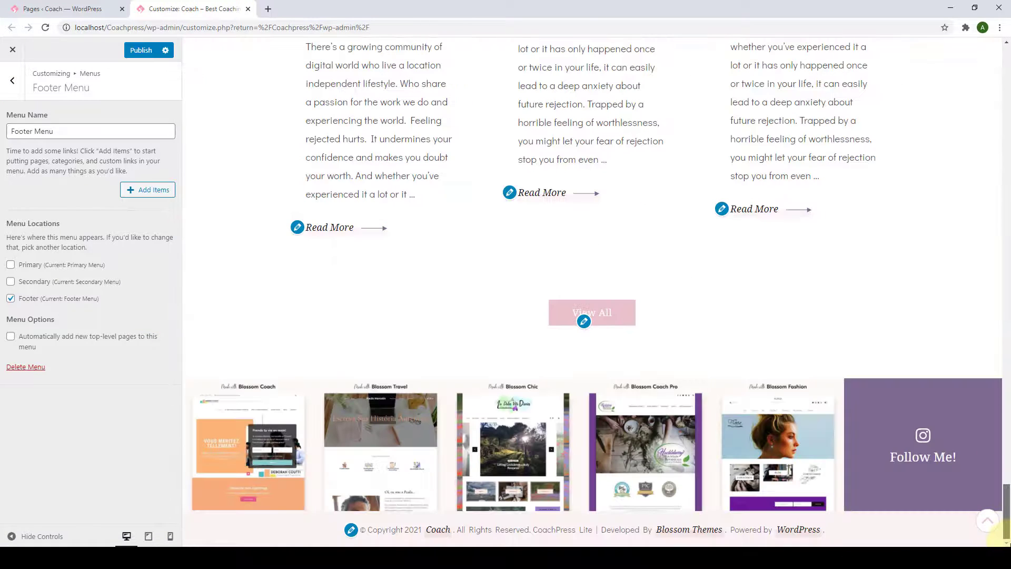
{"action": "left_click", "coordinate": [132, 195]}
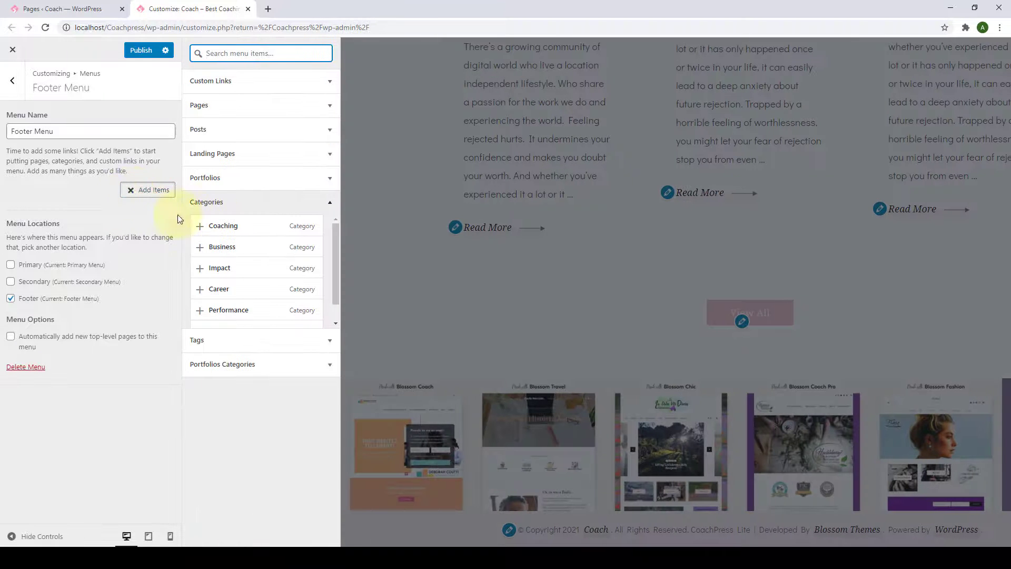
- Add Contact, Blog, Home, Impact, Business and Coaching, move Home to the top, and publish
{"action": "left_click", "coordinate": [230, 204]}
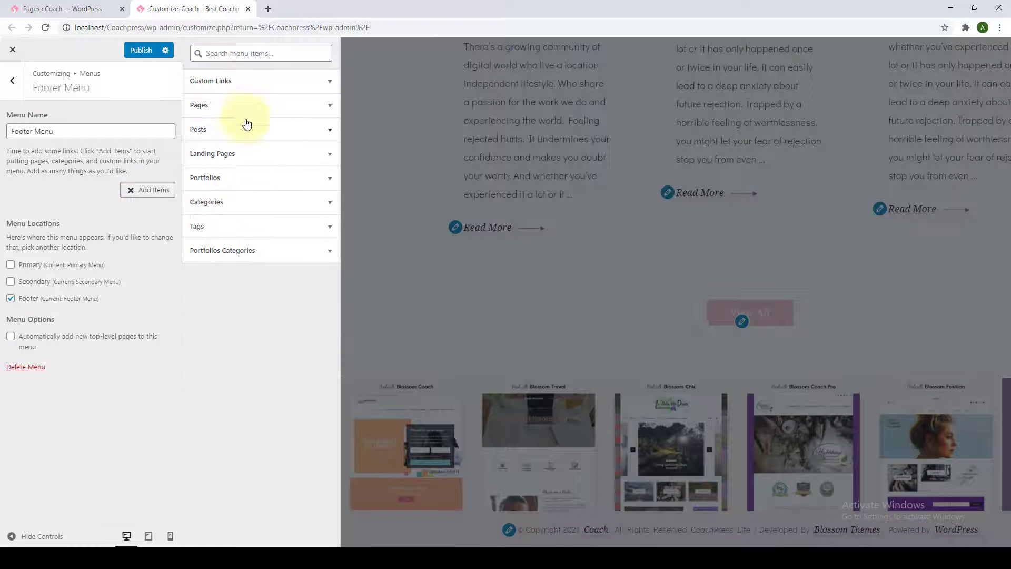
{"action": "left_click", "coordinate": [247, 110]}
{"action": "left_click", "coordinate": [200, 171]}
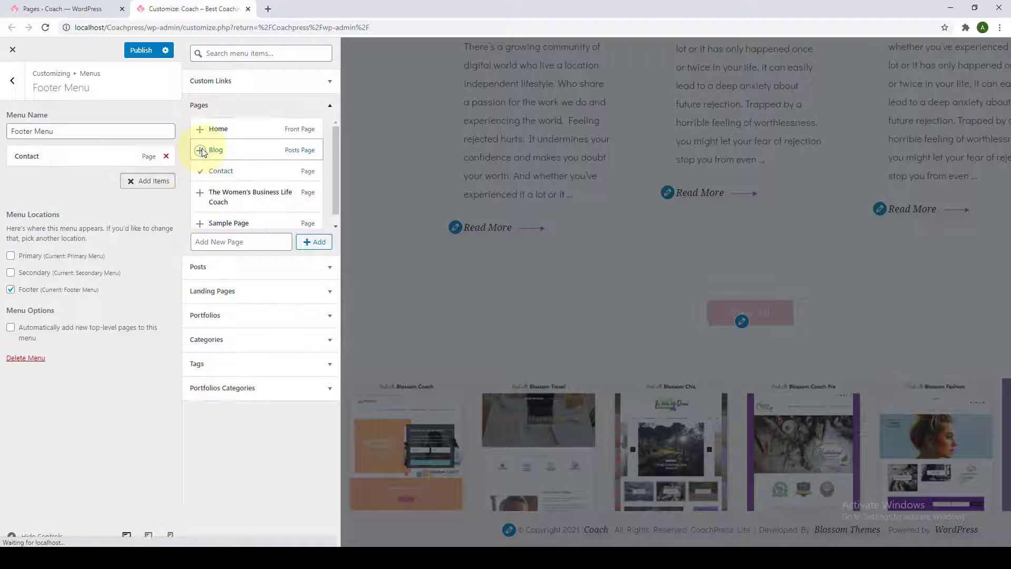
{"action": "left_click", "coordinate": [200, 150]}
{"action": "left_click", "coordinate": [200, 128]}
{"action": "left_click", "coordinate": [231, 340]}
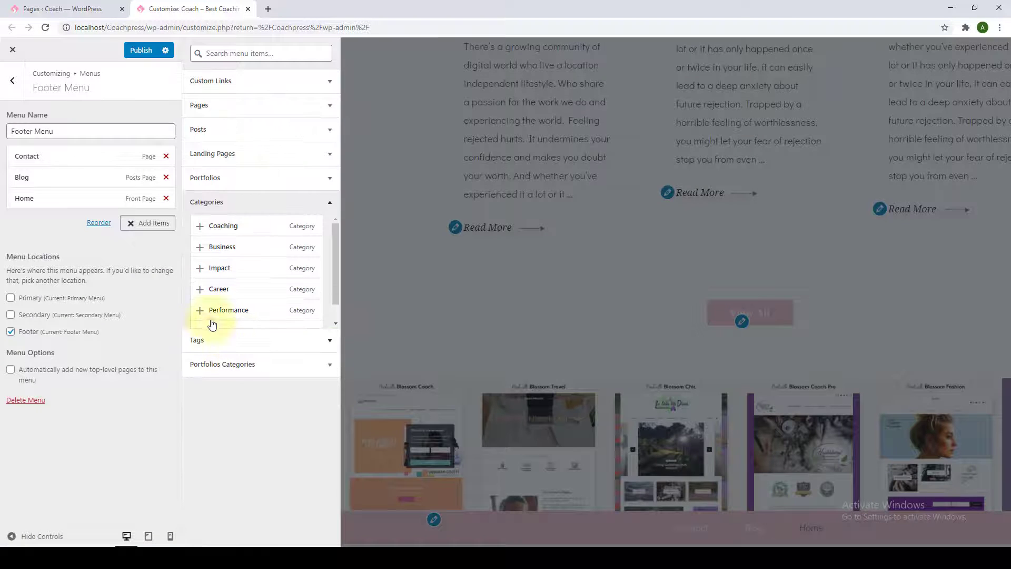
{"action": "left_click", "coordinate": [199, 268]}
{"action": "left_click", "coordinate": [199, 247]}
{"action": "left_click", "coordinate": [200, 226]}
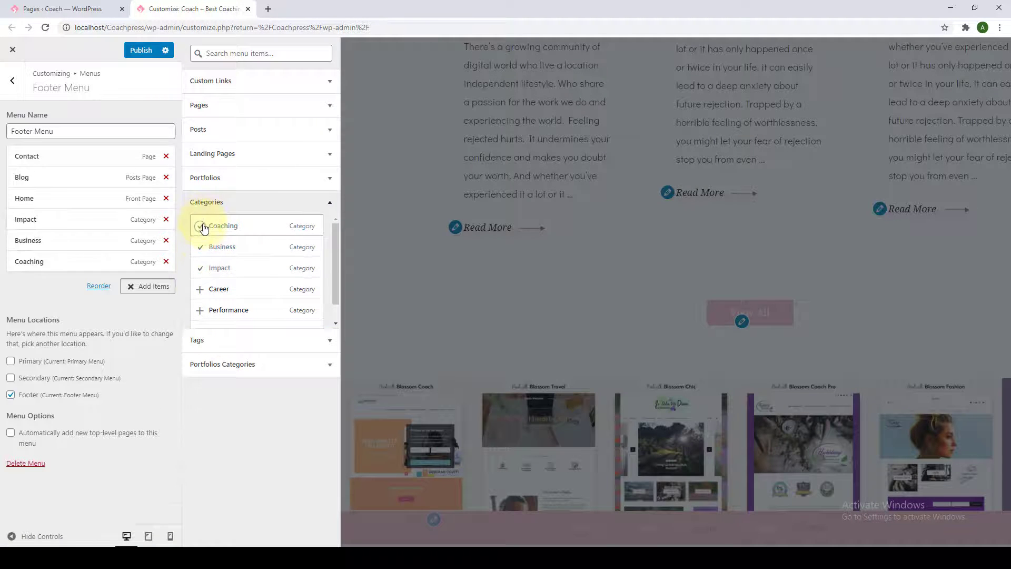
{"action": "left_click_drag", "start_coordinate": [53, 198], "coordinate": [37, 178]}
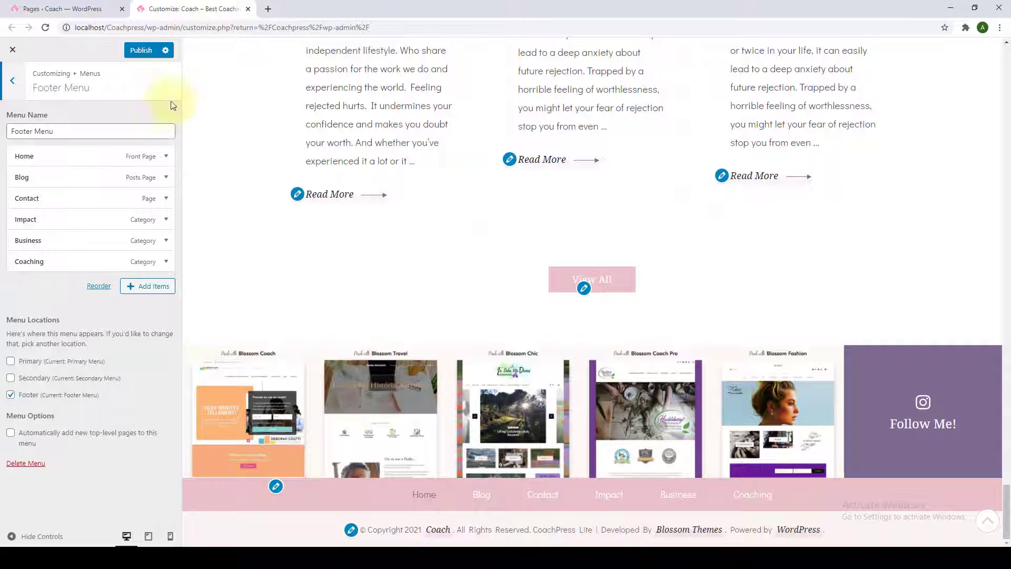
{"action": "left_click", "coordinate": [136, 50]}
{"action": "left_click", "coordinate": [15, 81]}
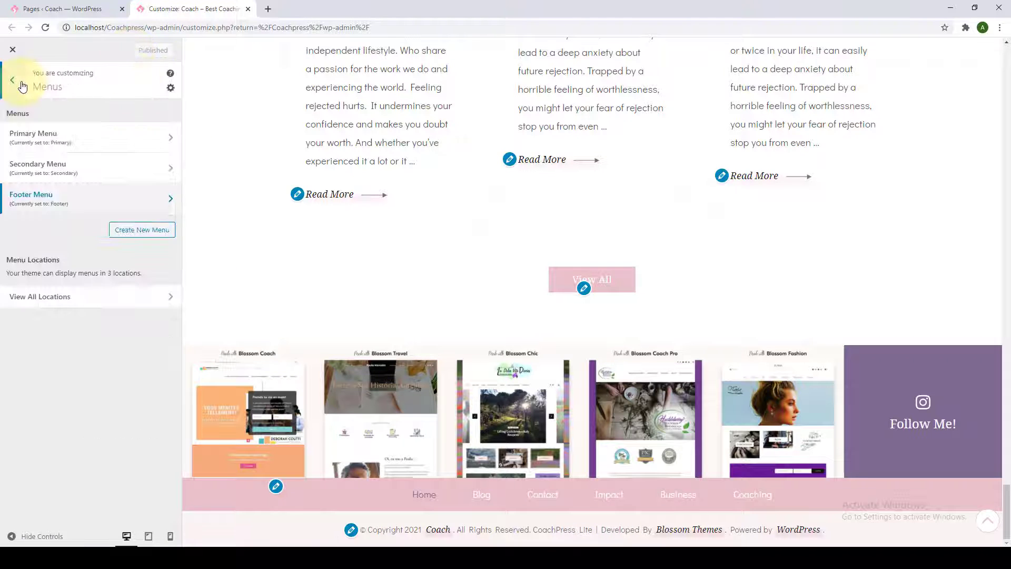
- Add an Image widget with the CoachPress logo and a pasted link to Above Footer
{"action": "left_click", "coordinate": [22, 86]}
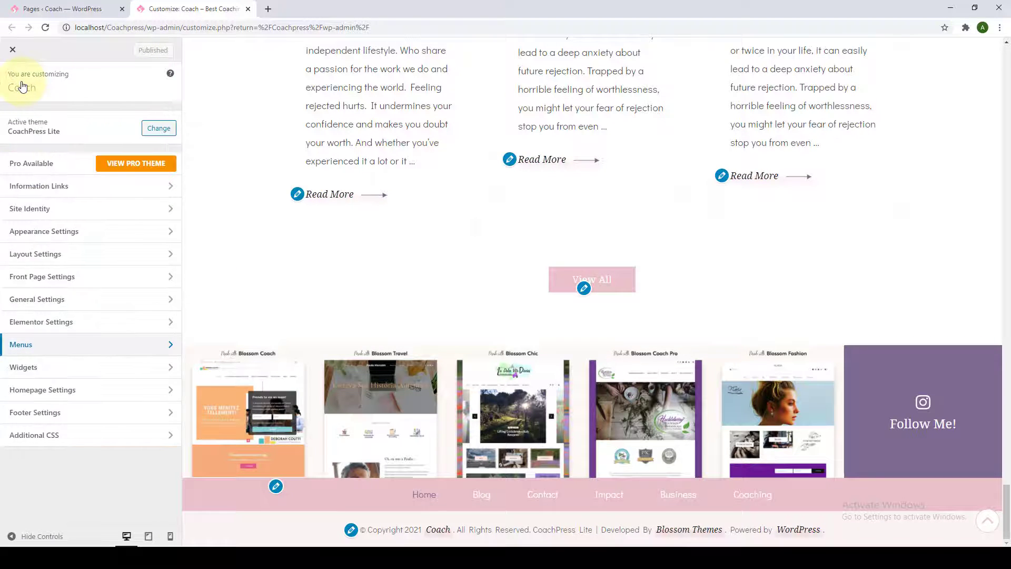
{"action": "left_click", "coordinate": [66, 372]}
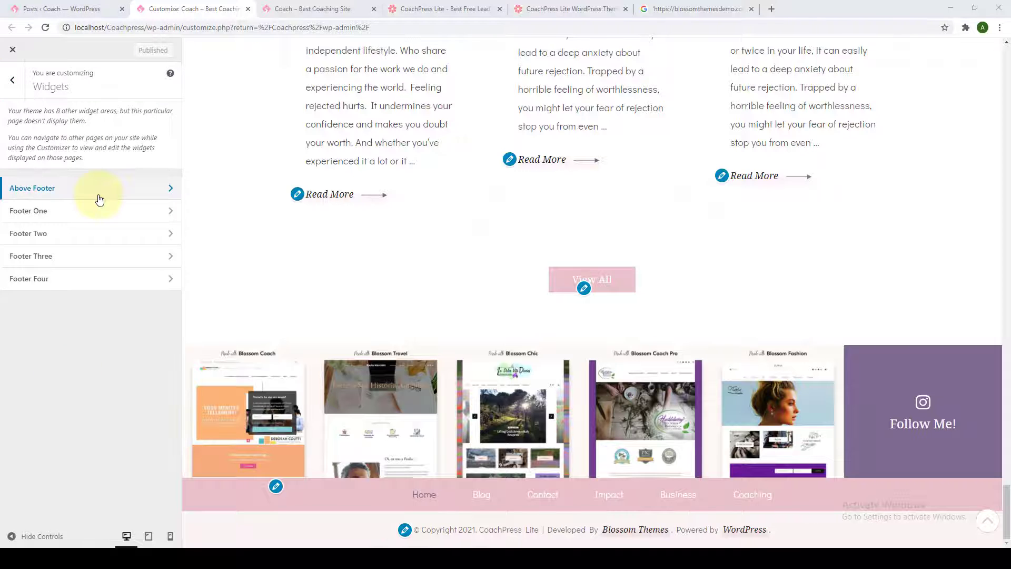
{"action": "left_click", "coordinate": [99, 190]}
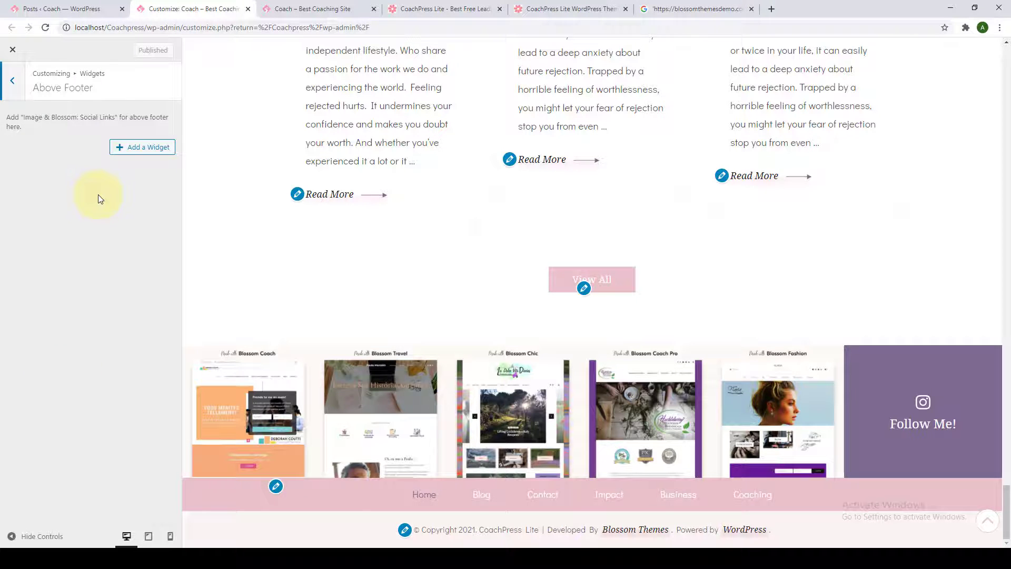
{"action": "left_click", "coordinate": [120, 147]}
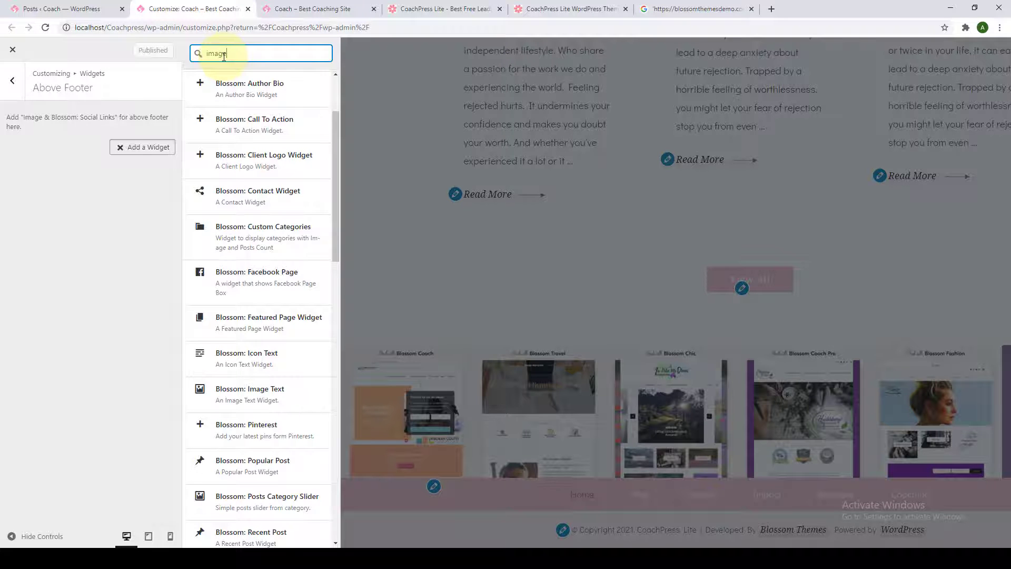
{"action": "left_click", "coordinate": [253, 219]}
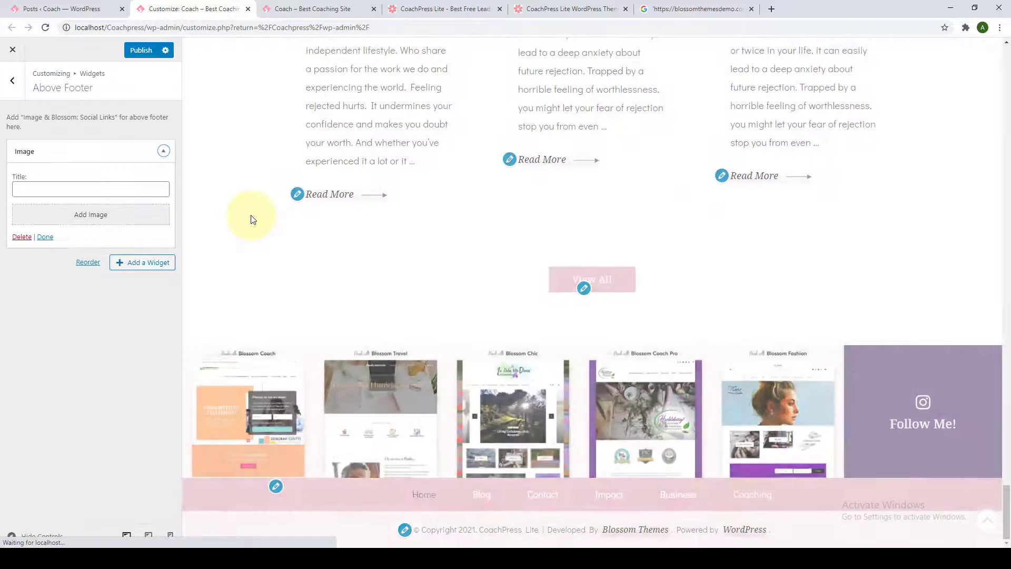
{"action": "left_click", "coordinate": [86, 220]}
{"action": "scroll", "coordinate": [334, 235], "scroll_direction": "down", "scroll_amount": 1}
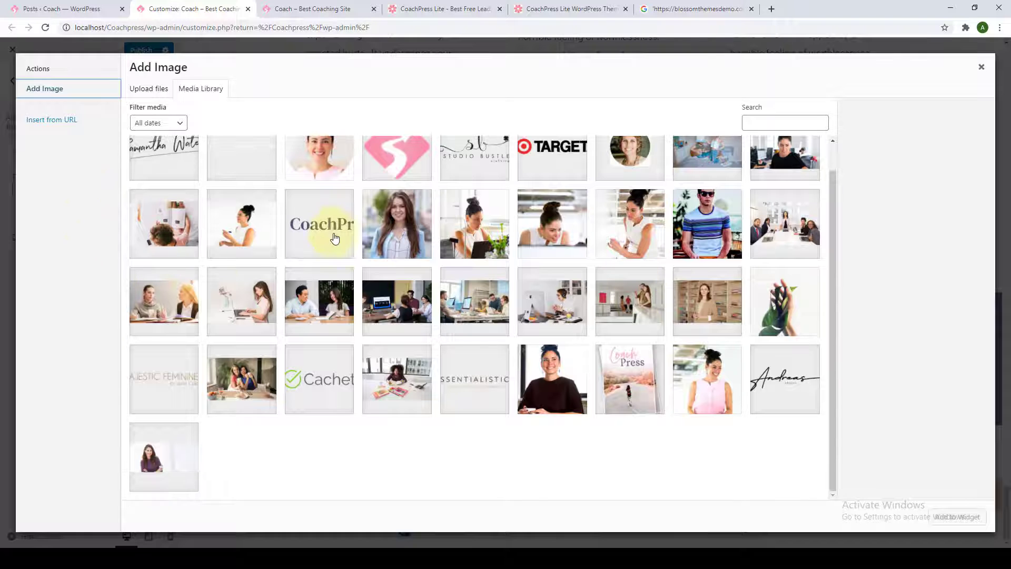
{"action": "left_click", "coordinate": [334, 235]}
{"action": "left_click", "coordinate": [965, 514]}
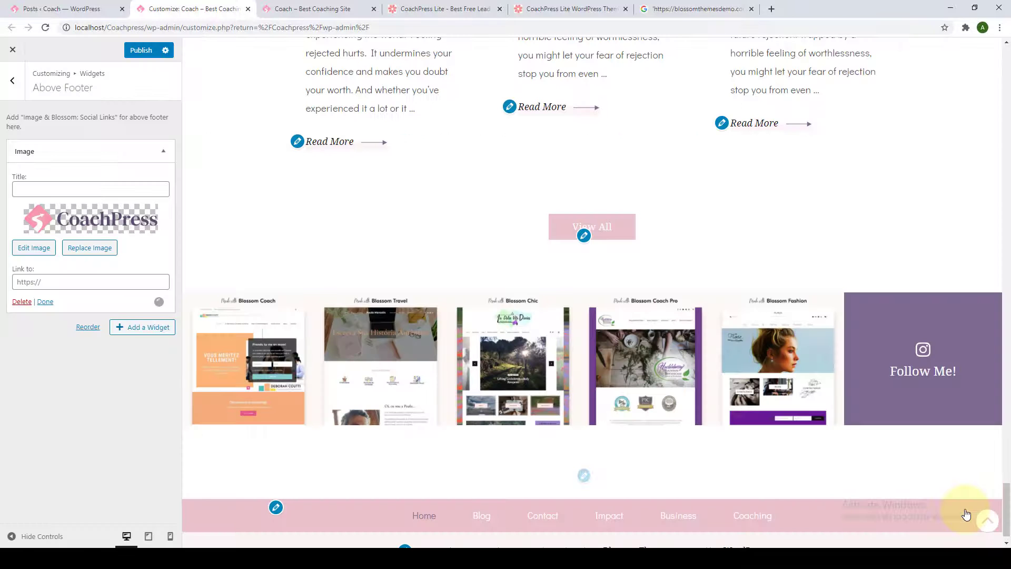
{"action": "scroll", "coordinate": [501, 395], "scroll_direction": "down", "scroll_amount": 1}
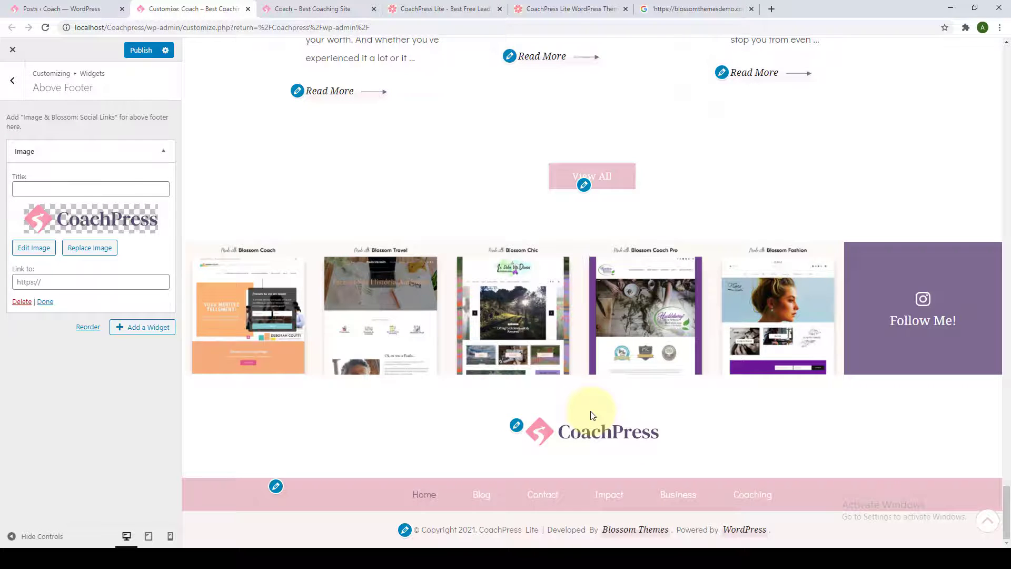
{"action": "key", "text": "ctrl+v"}
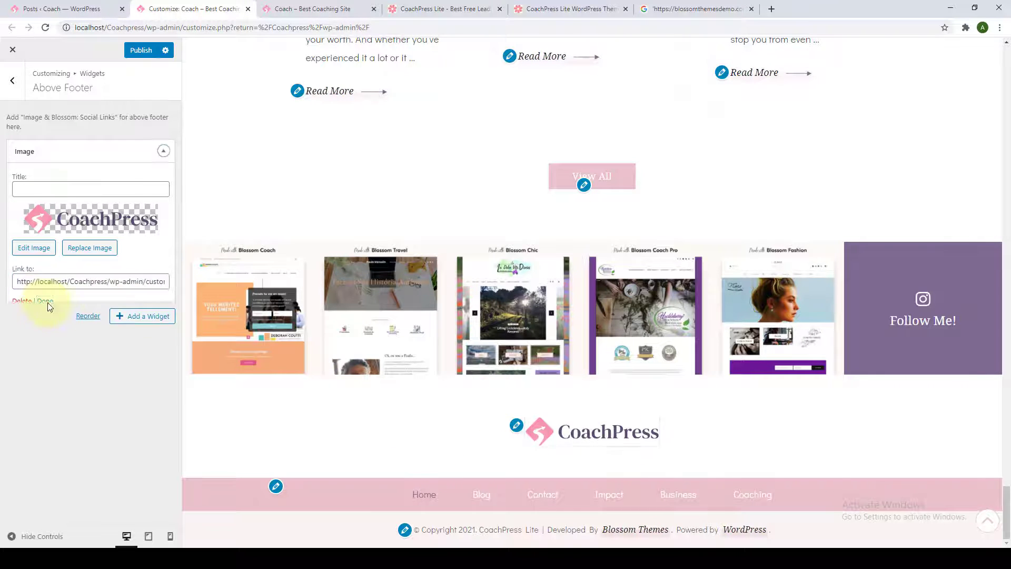
{"action": "left_click", "coordinate": [45, 301]}
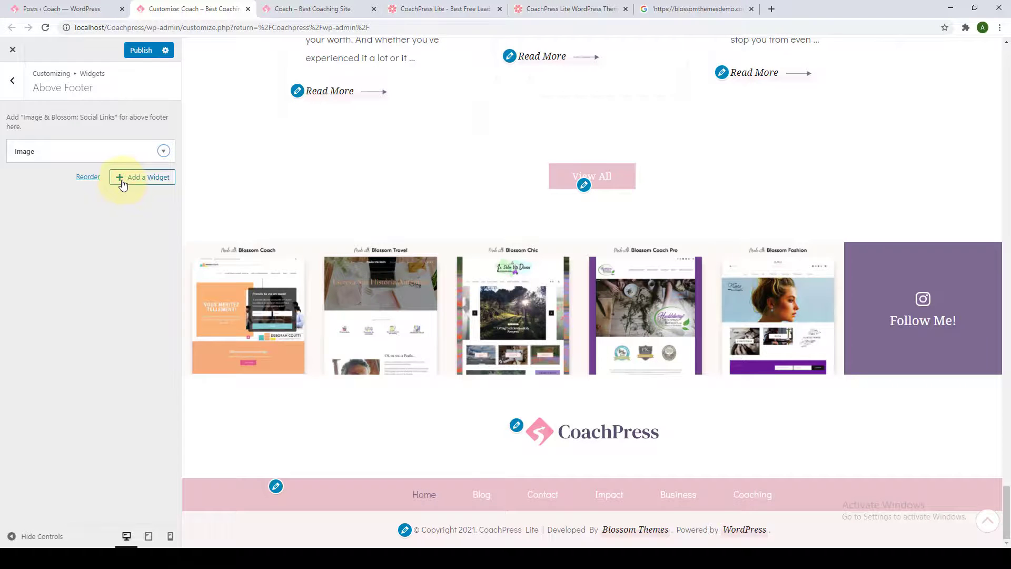
- Add a Blossom: Social Media widget keeping the title 'Subscribe and Follow'
{"action": "left_click", "coordinate": [123, 181]}
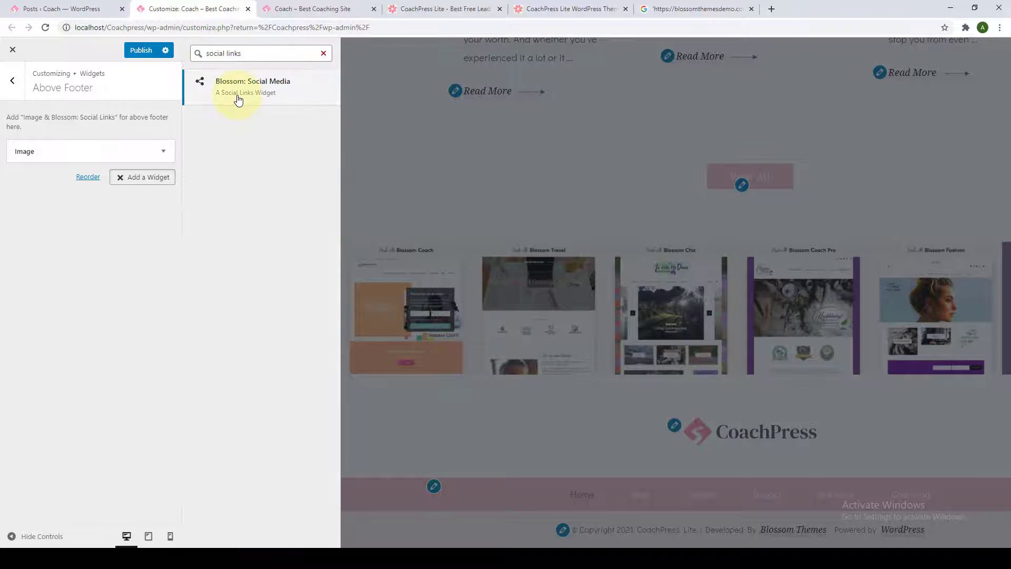
{"action": "left_click", "coordinate": [237, 95]}
{"action": "left_click_drag", "start_coordinate": [89, 218], "coordinate": [17, 219]}
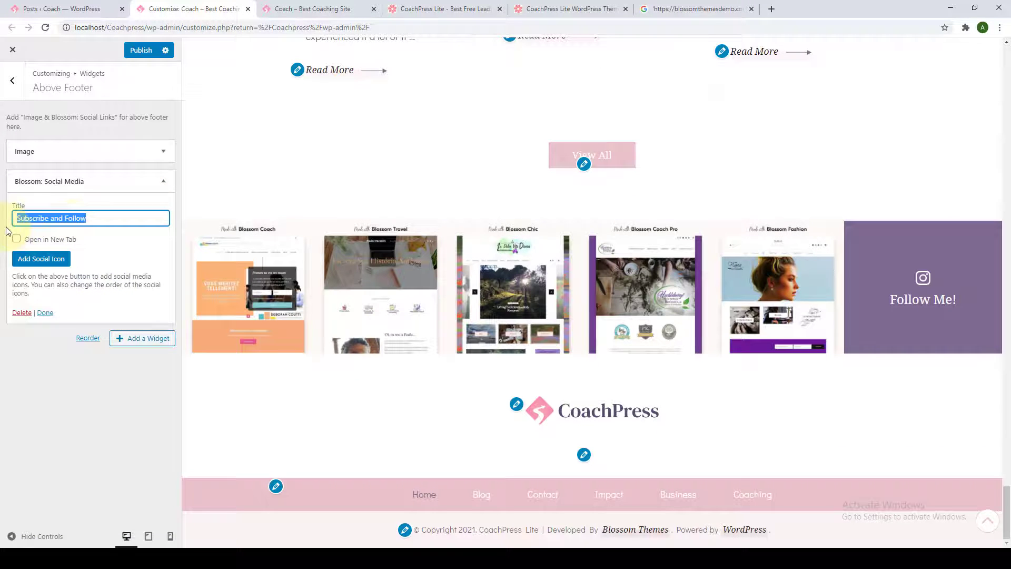
{"action": "left_click", "coordinate": [94, 222]}
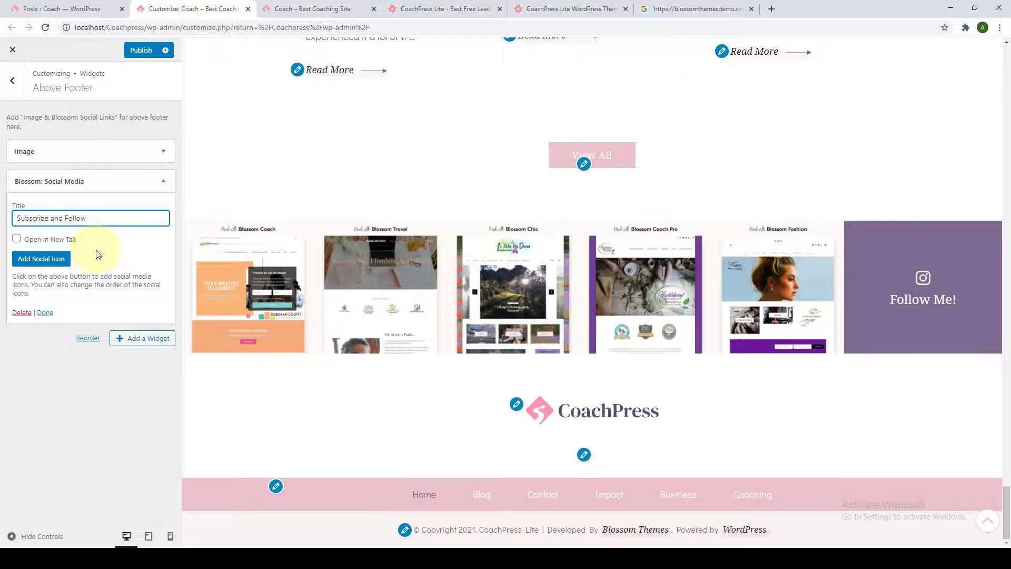
- Add a Facebook icon to the Subscribe and Follow social media widget and set its link
{"action": "left_click", "coordinate": [46, 259]}
{"action": "left_click", "coordinate": [70, 285]}
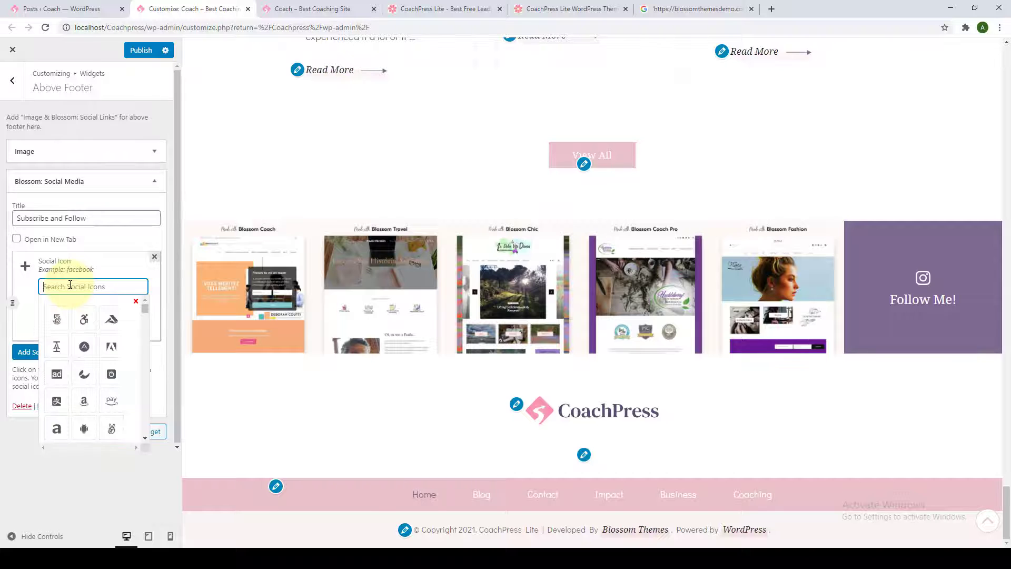
{"action": "type", "text": "face"}
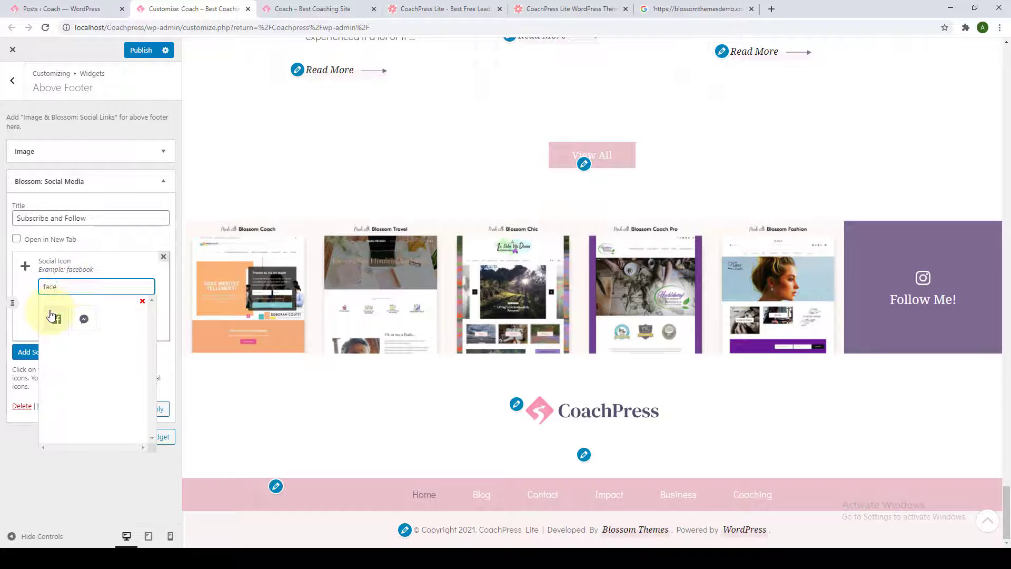
{"action": "left_click", "coordinate": [53, 318]}
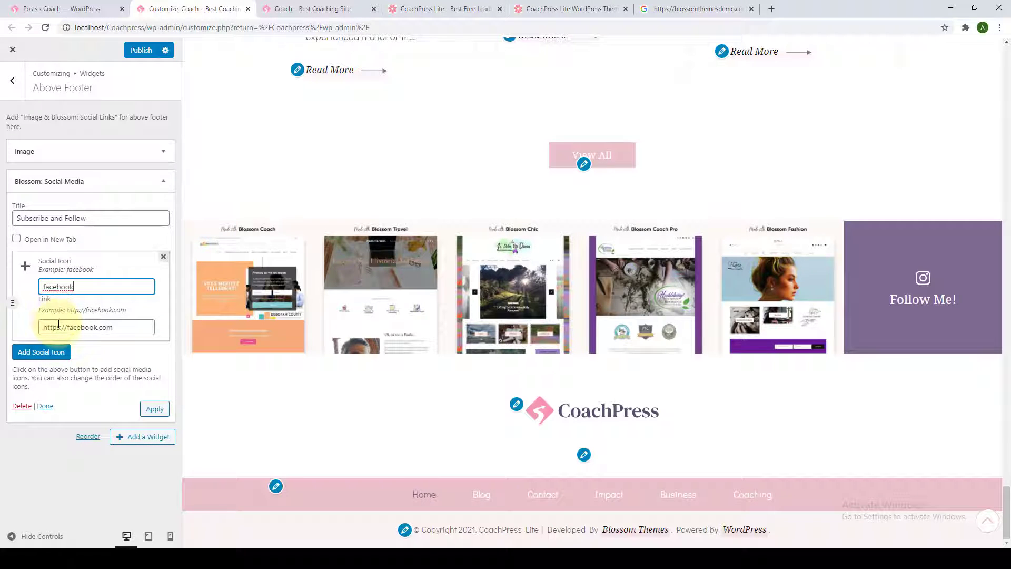
{"action": "left_click", "coordinate": [58, 326]}
{"action": "left_click_drag", "start_coordinate": [122, 330], "coordinate": [44, 330]}
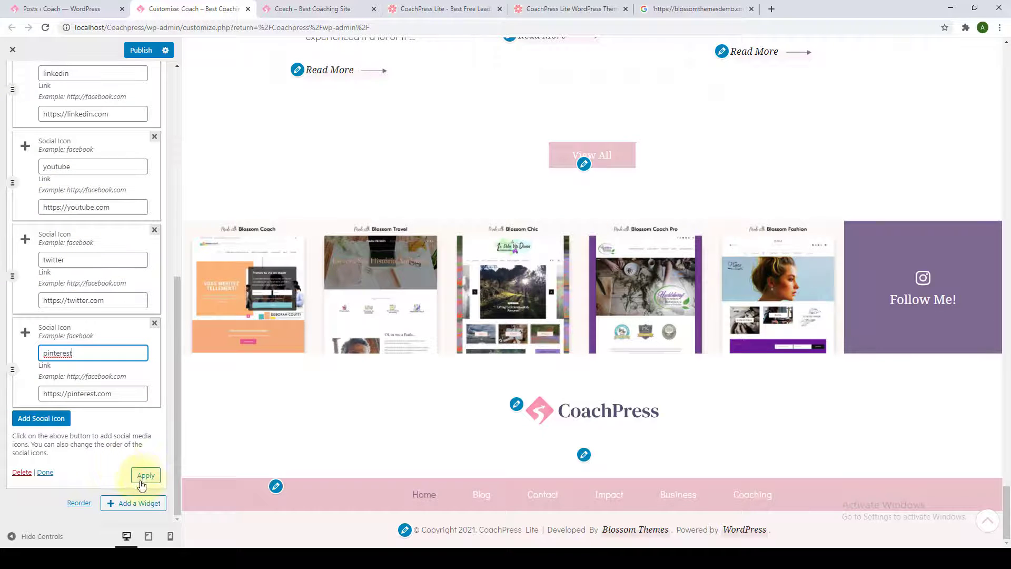
- Apply the social icon change, close the widget and publish the Customizer changes
{"action": "left_click", "coordinate": [145, 477]}
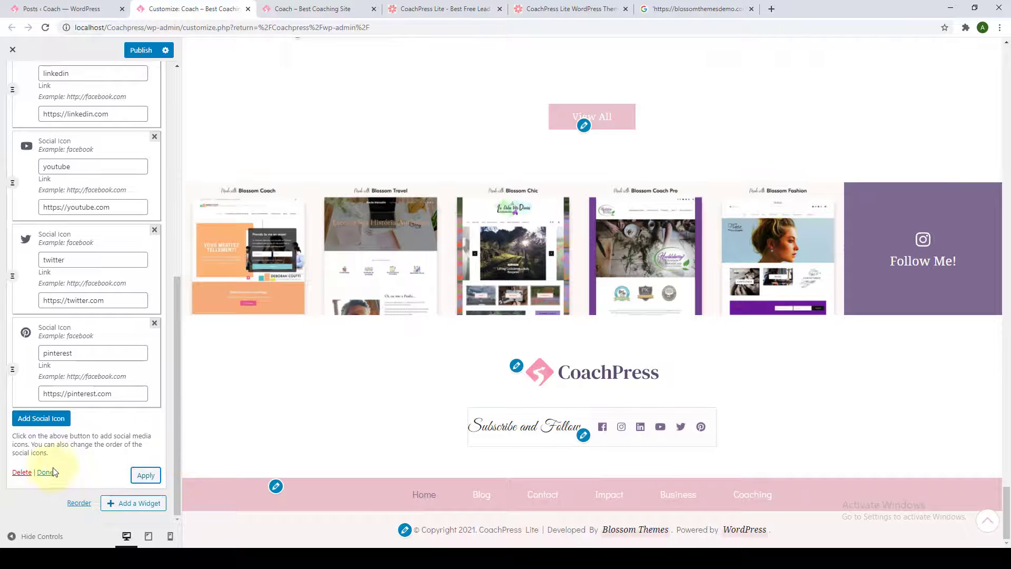
{"action": "left_click", "coordinate": [45, 472]}
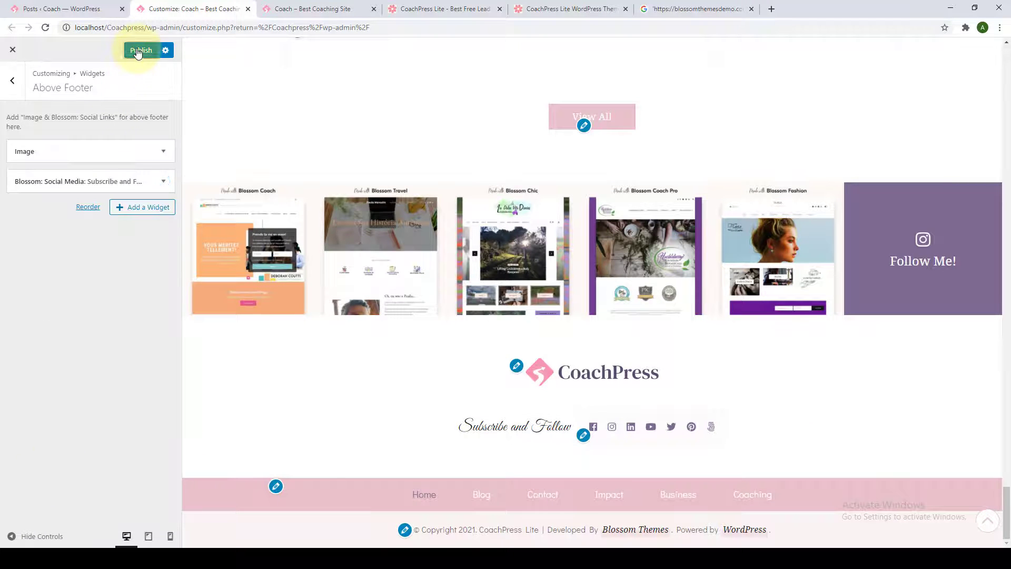
{"action": "left_click", "coordinate": [140, 49]}
{"action": "left_click", "coordinate": [7, 94]}
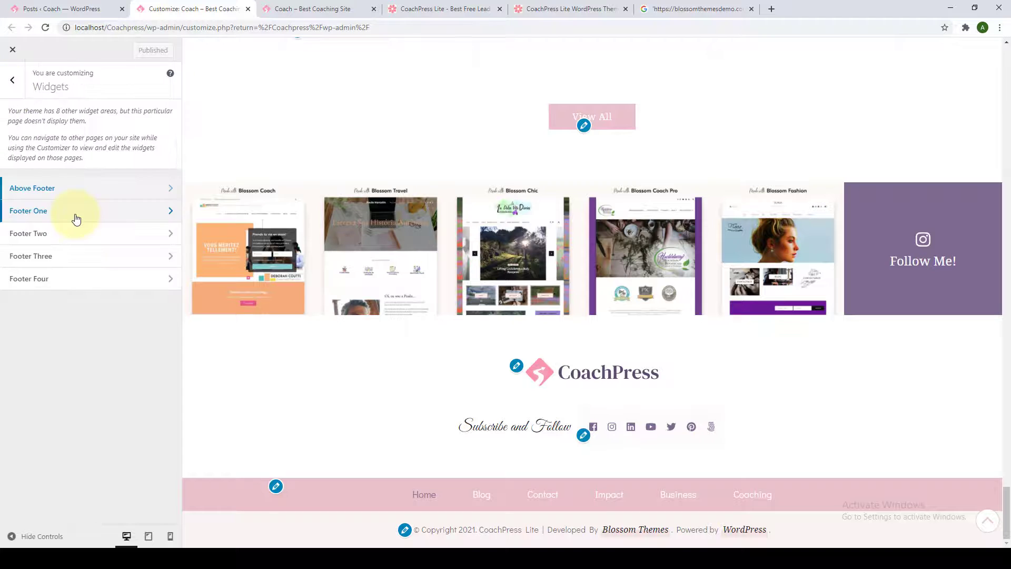
- Add a Blossom: Pinterest widget to the Footer One area
{"action": "left_click", "coordinate": [75, 217]}
{"action": "left_click", "coordinate": [123, 145]}
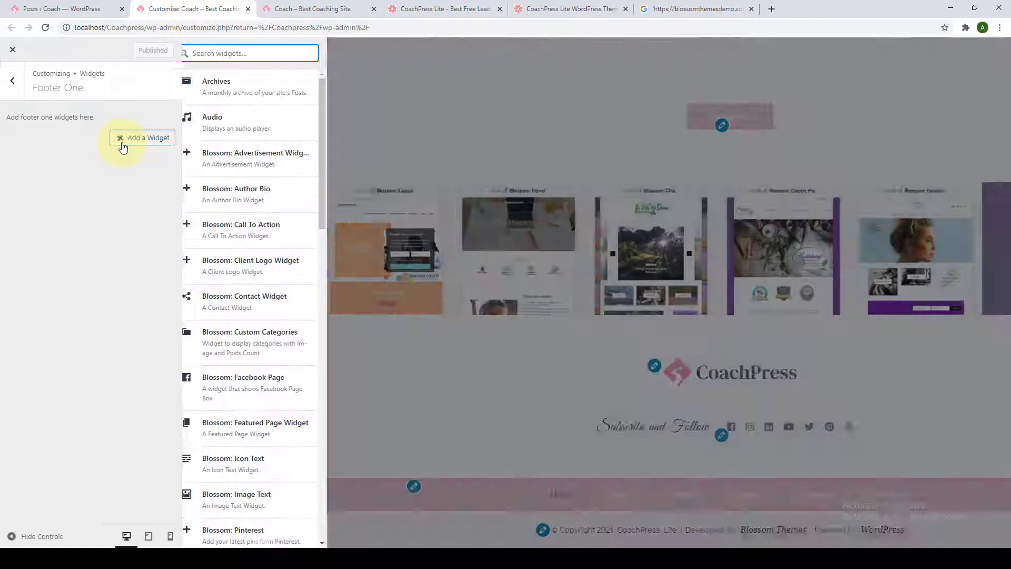
{"action": "scroll", "coordinate": [270, 335], "scroll_direction": "down", "scroll_amount": 4}
{"action": "scroll", "coordinate": [266, 496], "scroll_direction": "down", "scroll_amount": 9}
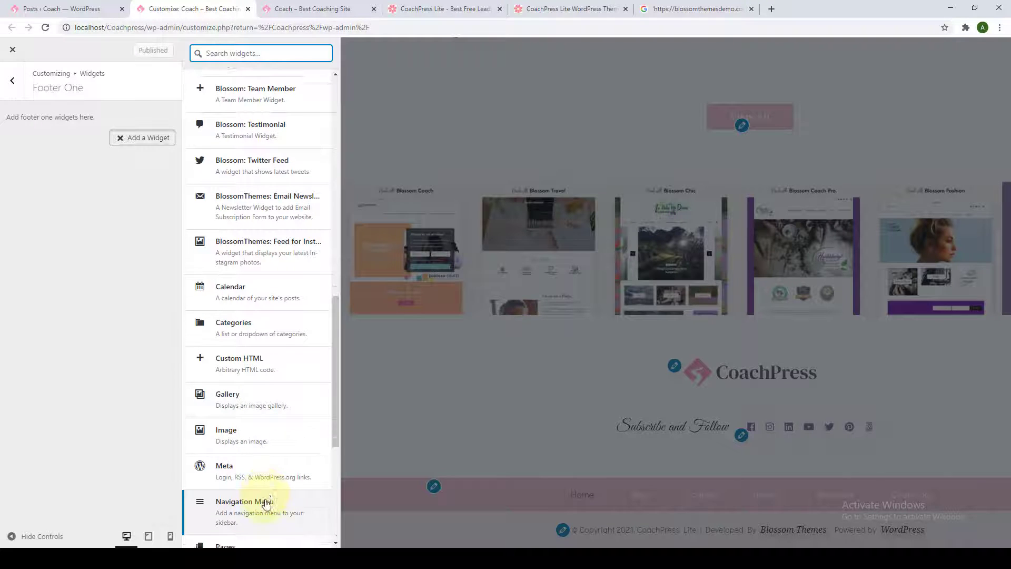
{"action": "scroll", "coordinate": [266, 504], "scroll_direction": "down", "scroll_amount": 5}
{"action": "scroll", "coordinate": [270, 507], "scroll_direction": "up", "scroll_amount": 12}
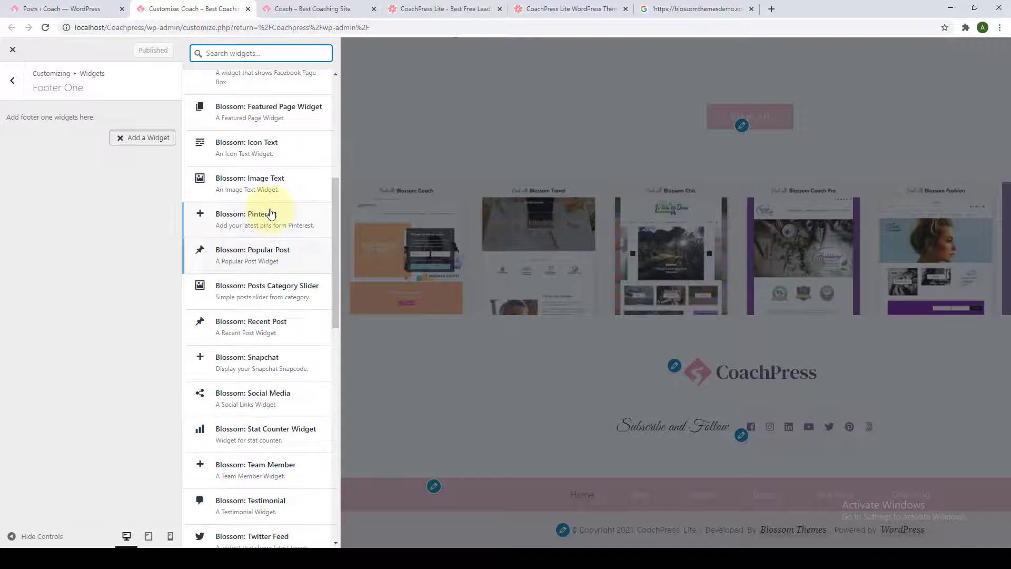
{"action": "left_click", "coordinate": [270, 214]}
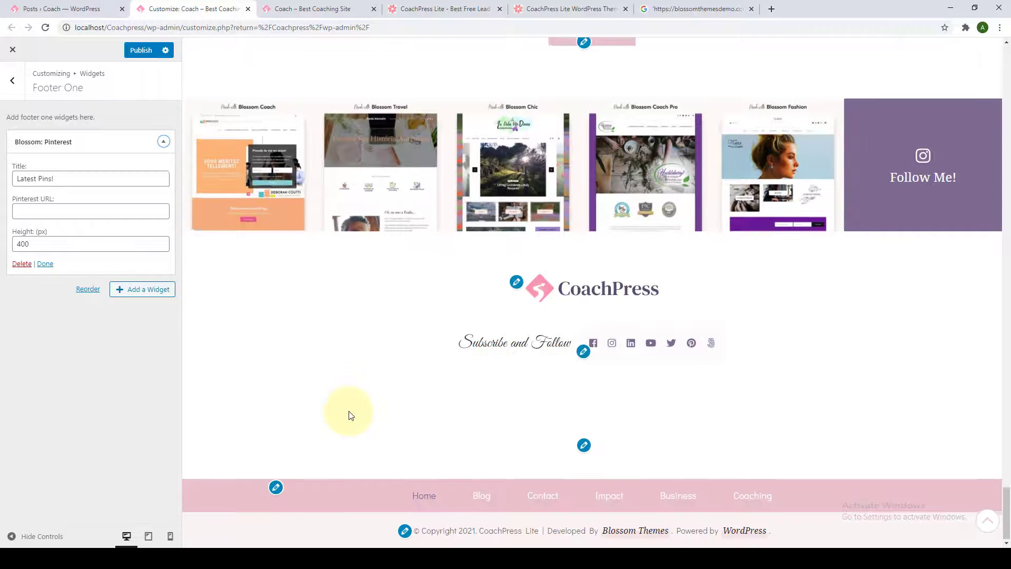
- Set the Pinterest URL to pinterest.com/blossomthemes and the height to 300
{"action": "left_click", "coordinate": [31, 217]}
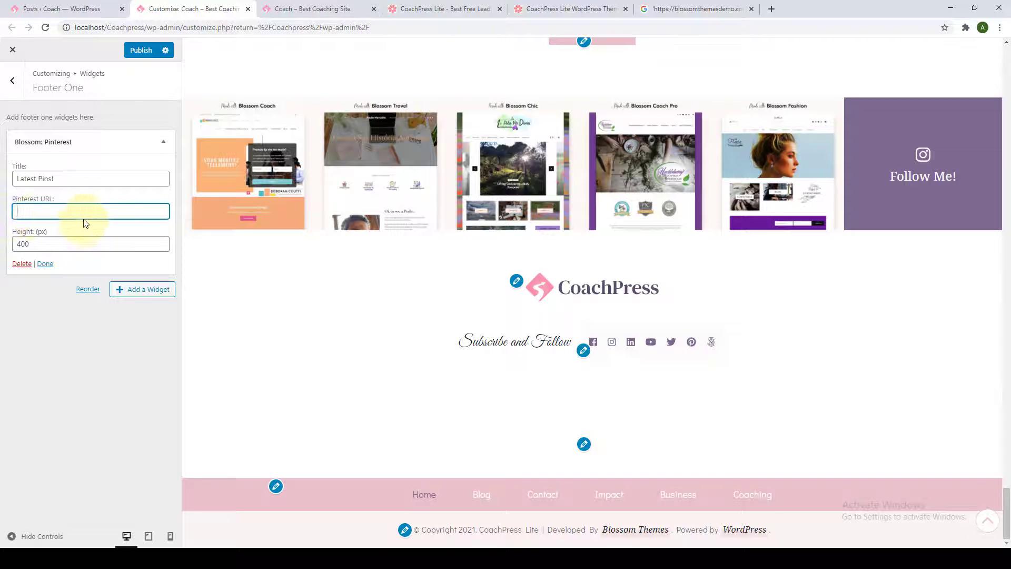
{"action": "type", "text": "http://pinterest.com/blossomthemes"}
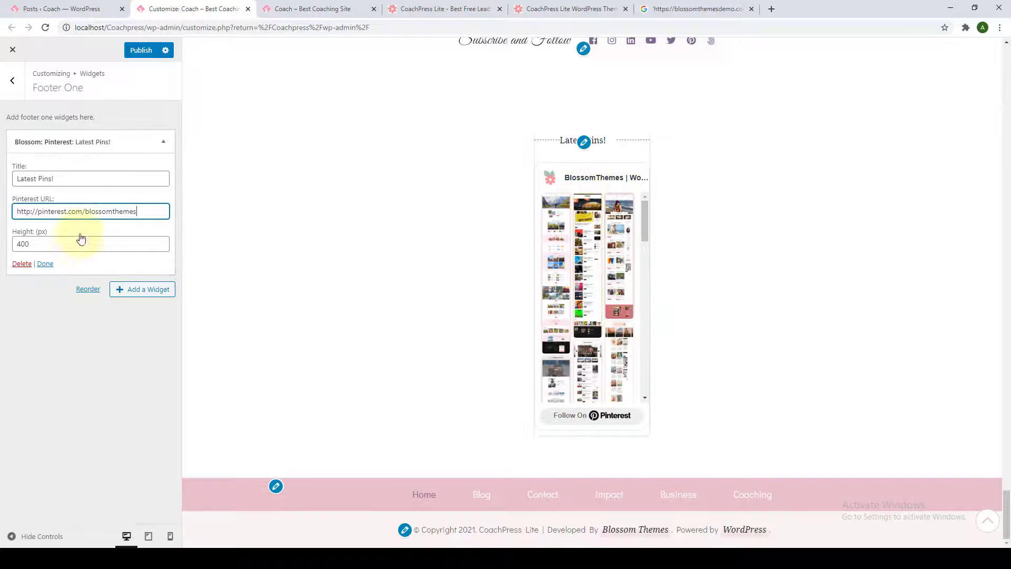
{"action": "left_click_drag", "start_coordinate": [45, 244], "coordinate": [2, 248]}
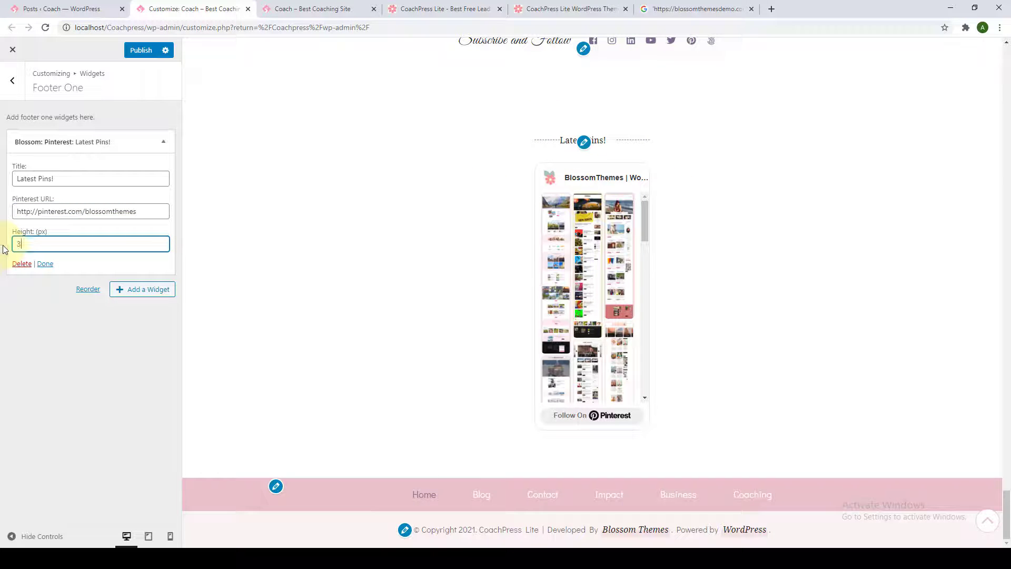
{"action": "type", "text": "300"}
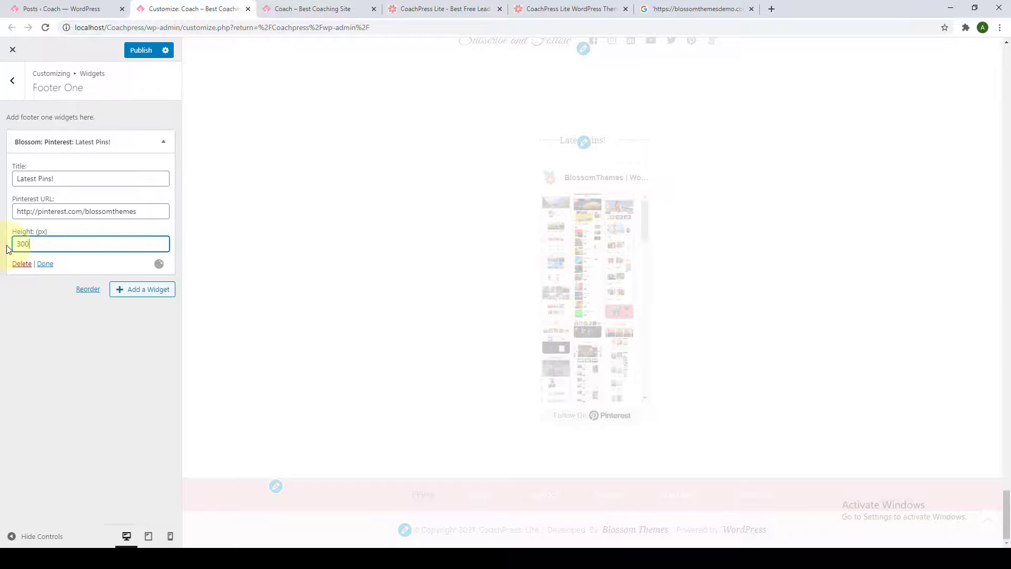
{"action": "left_click", "coordinate": [46, 263]}
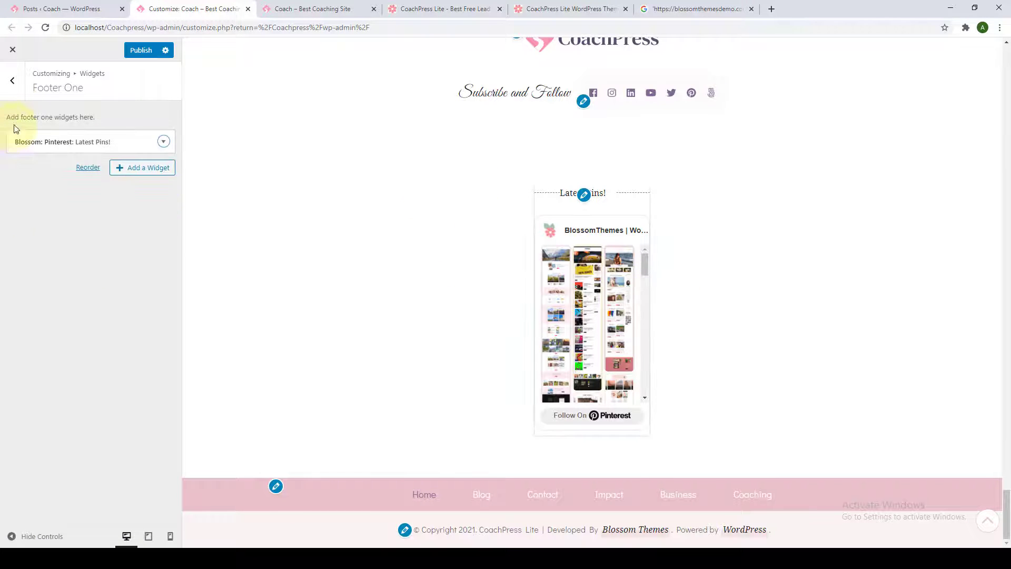
- Look through the Footer Two, Footer Three and Footer Four widget areas
{"action": "left_click", "coordinate": [12, 81]}
{"action": "left_click", "coordinate": [143, 235]}
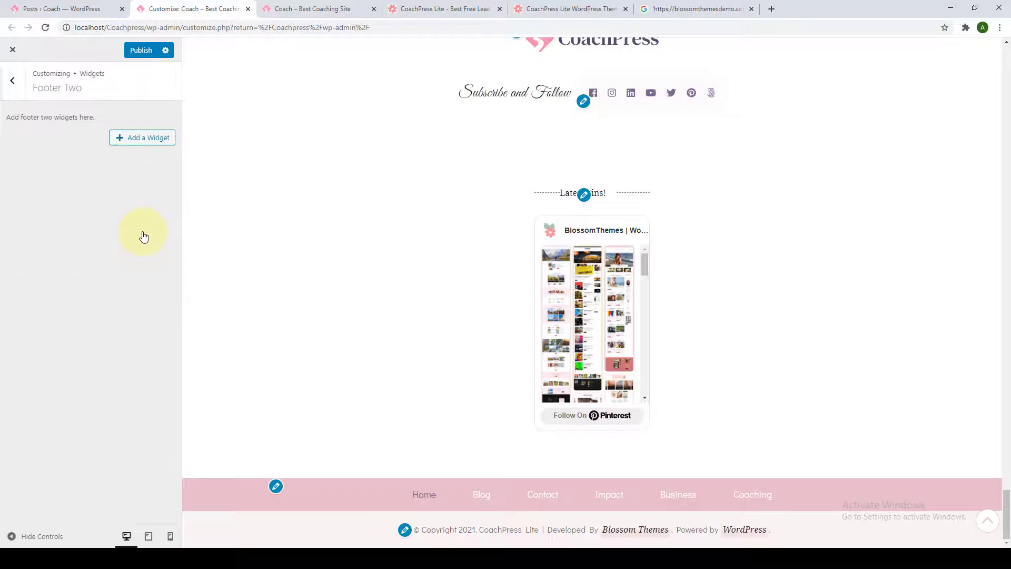
{"action": "left_click", "coordinate": [10, 88]}
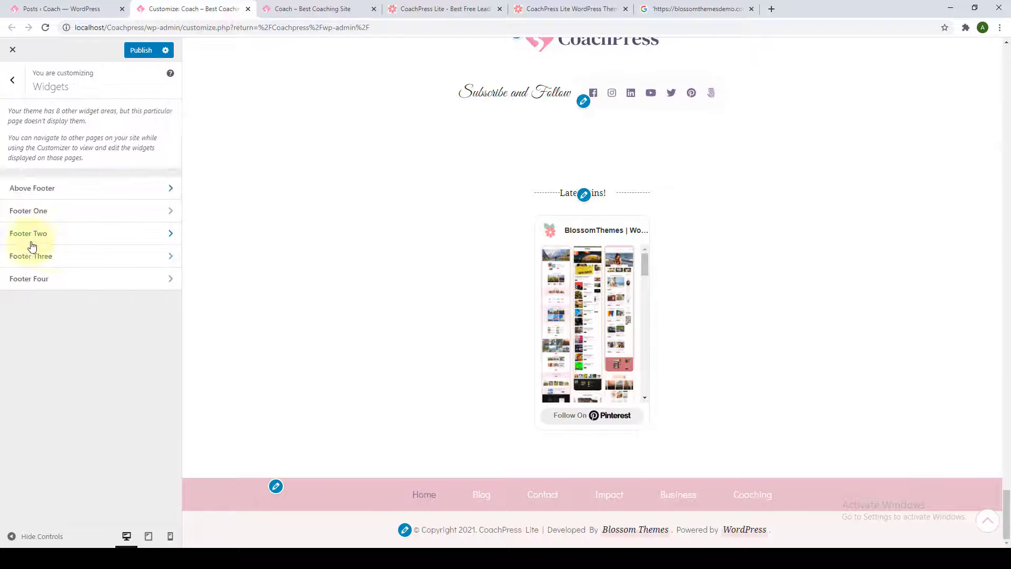
{"action": "left_click", "coordinate": [45, 256]}
{"action": "left_click", "coordinate": [12, 80]}
{"action": "left_click", "coordinate": [55, 279]}
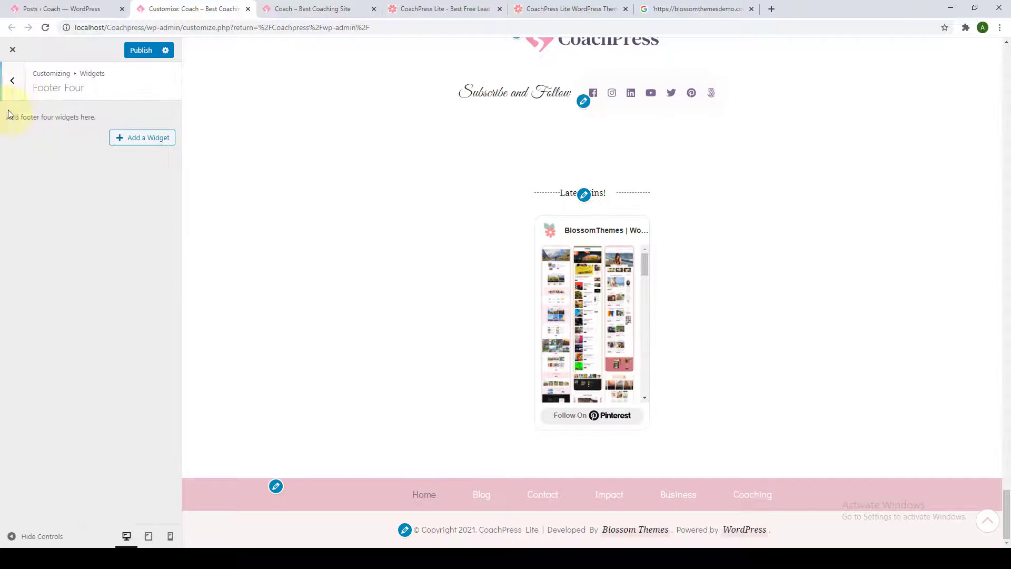
{"action": "left_click", "coordinate": [12, 82]}
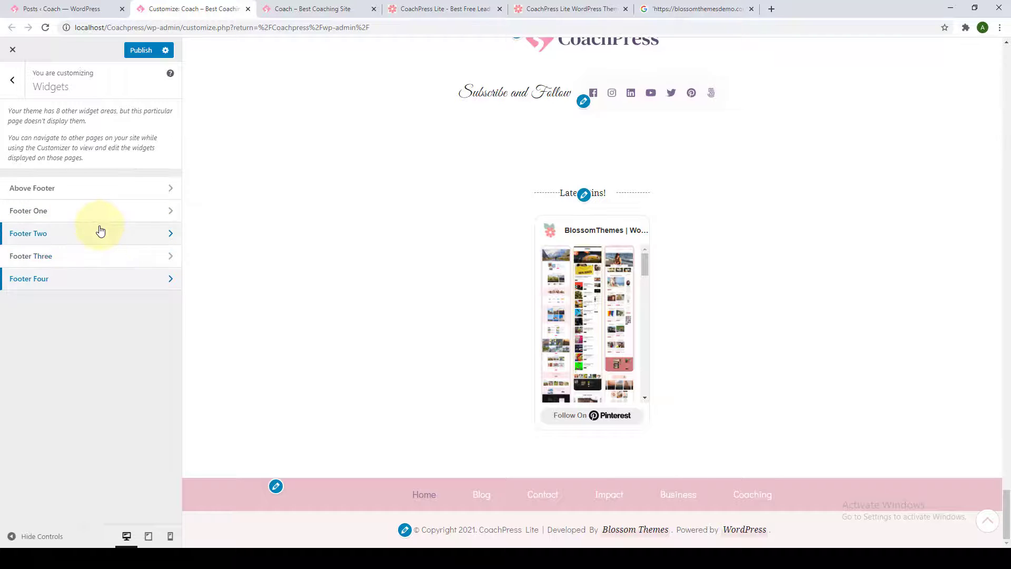
- Add a Blossom: Popular Post widget to Footer Two with links opening in a new tab
{"action": "left_click", "coordinate": [100, 231]}
{"action": "left_click", "coordinate": [130, 139]}
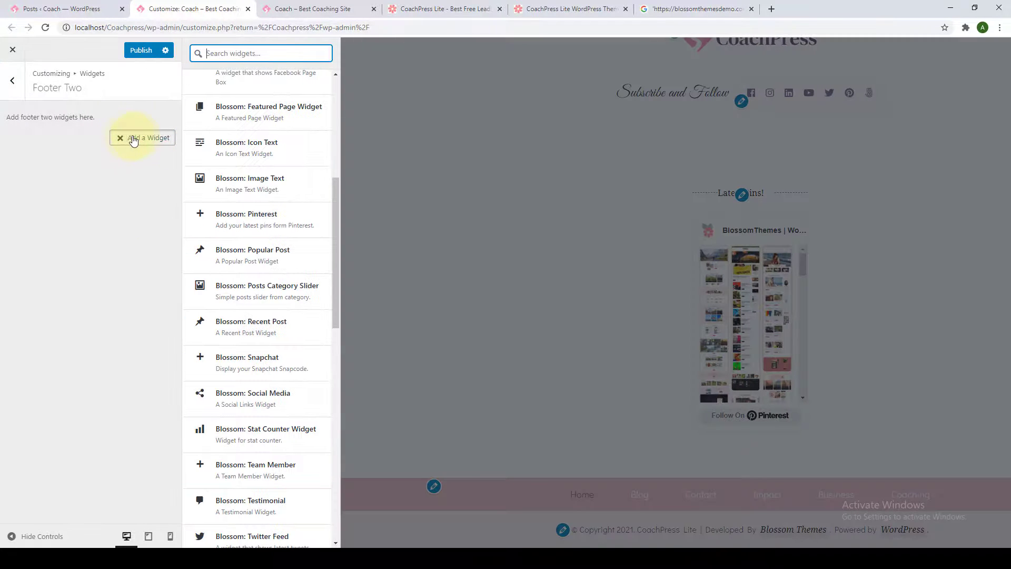
{"action": "scroll", "coordinate": [261, 368], "scroll_direction": "up", "scroll_amount": 3}
{"action": "scroll", "coordinate": [262, 302], "scroll_direction": "down", "scroll_amount": 3}
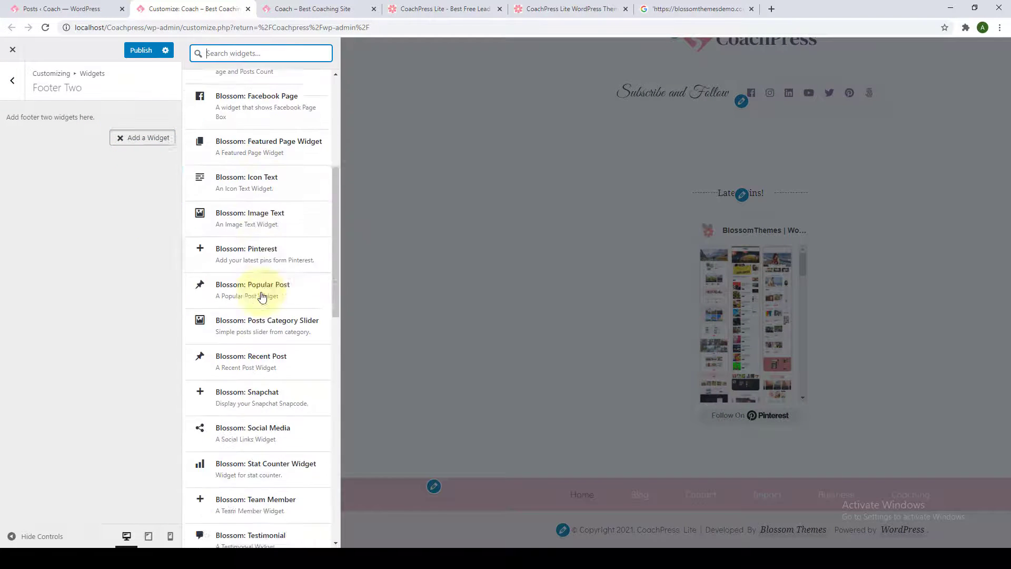
{"action": "left_click", "coordinate": [252, 265]}
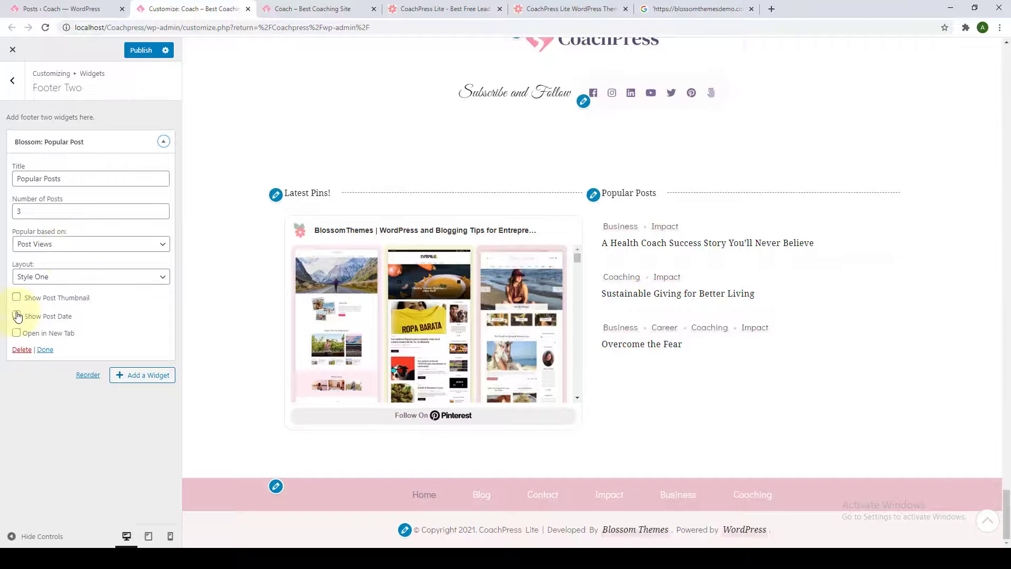
{"action": "left_click", "coordinate": [17, 332]}
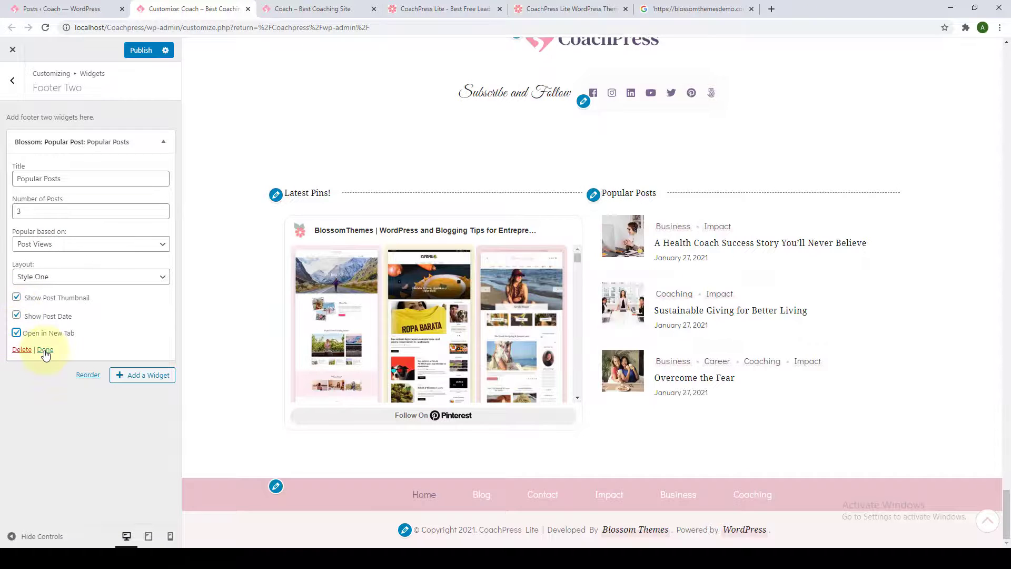
{"action": "left_click", "coordinate": [45, 350]}
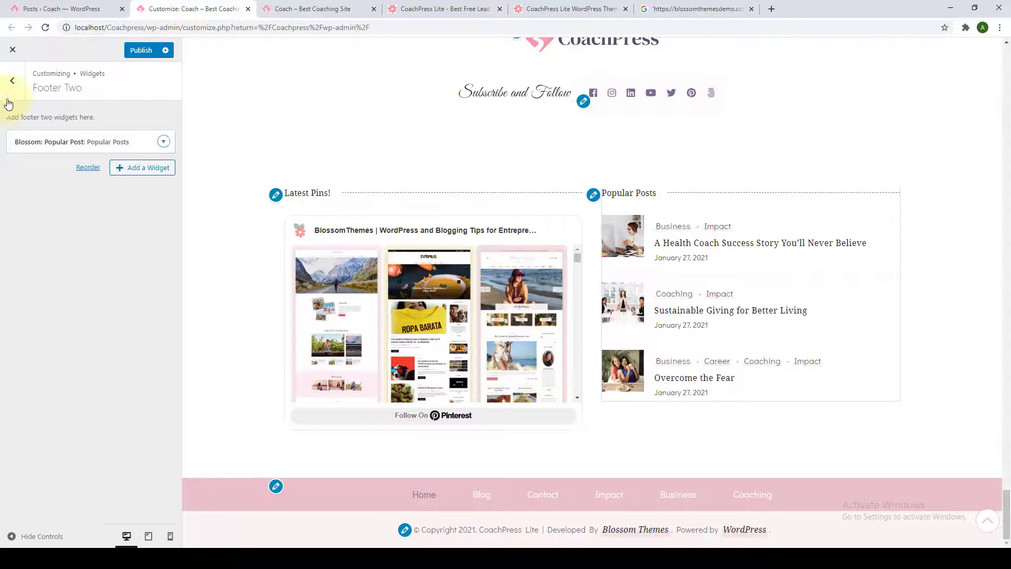
{"action": "left_click", "coordinate": [10, 81]}
{"action": "left_click", "coordinate": [79, 261]}
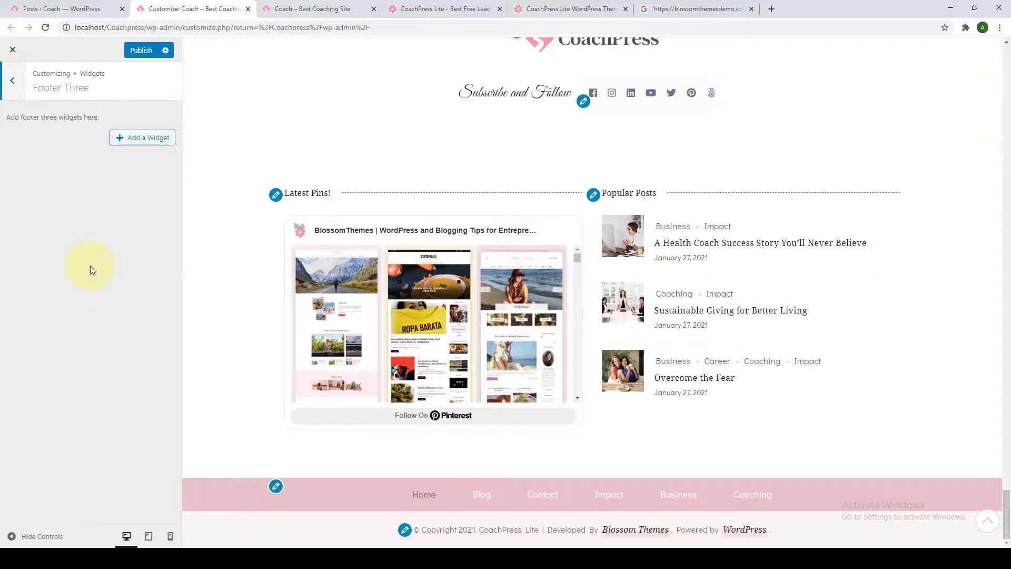
- Add a Categories widget to the Footer Three area
{"action": "left_click", "coordinate": [123, 140]}
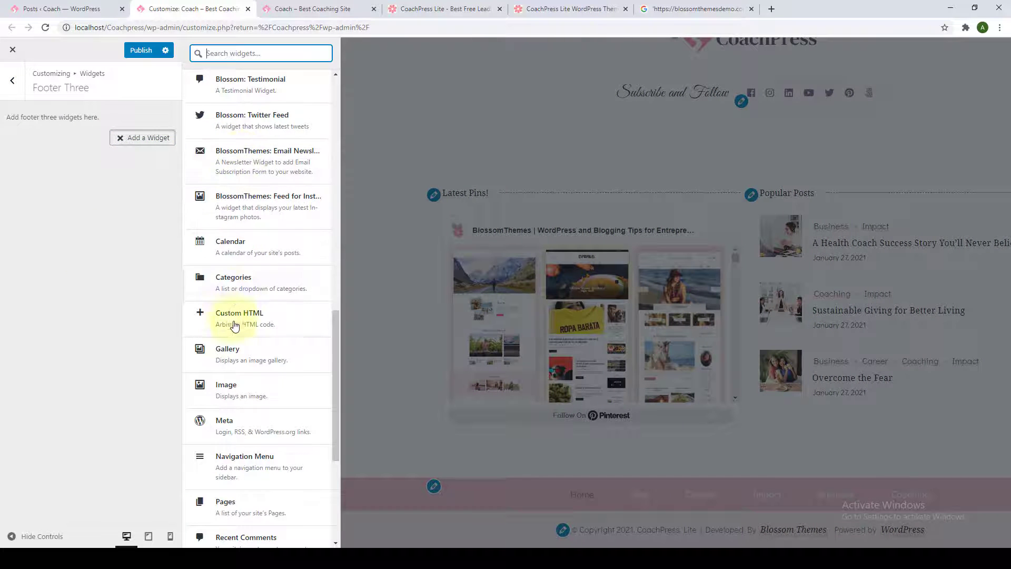
{"action": "scroll", "coordinate": [240, 358], "scroll_direction": "down", "scroll_amount": 1}
{"action": "scroll", "coordinate": [248, 395], "scroll_direction": "down", "scroll_amount": 2}
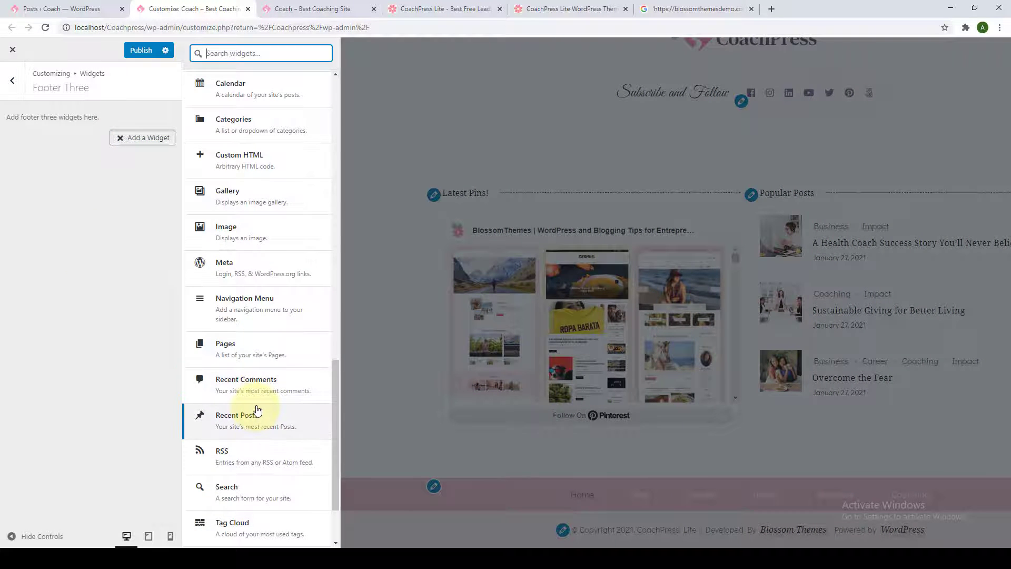
{"action": "scroll", "coordinate": [255, 368], "scroll_direction": "up", "scroll_amount": 3}
{"action": "left_click", "coordinate": [249, 229]}
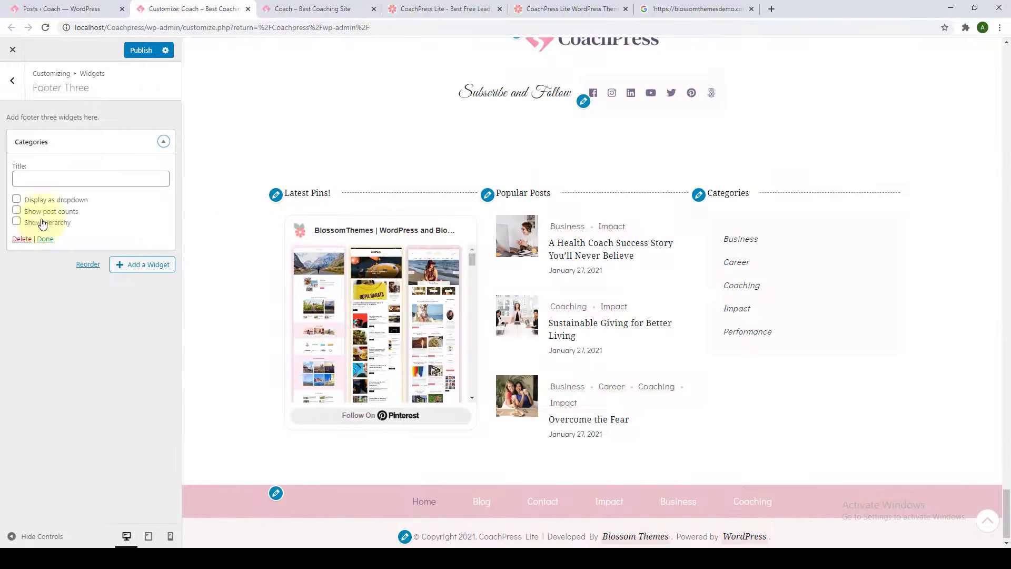
{"action": "left_click", "coordinate": [48, 241]}
{"action": "left_click", "coordinate": [14, 84]}
- Add a Blossom: Recent Post widget to Footer Four with thumbnails, dates and Style Two
{"action": "left_click", "coordinate": [70, 278]}
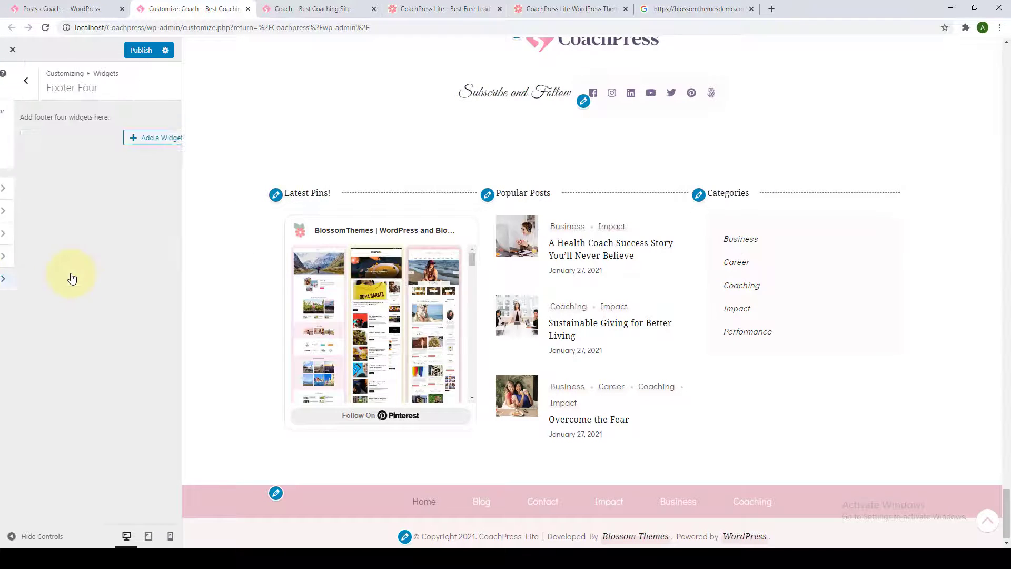
{"action": "left_click", "coordinate": [139, 145]}
{"action": "scroll", "coordinate": [283, 304], "scroll_direction": "up", "scroll_amount": 6}
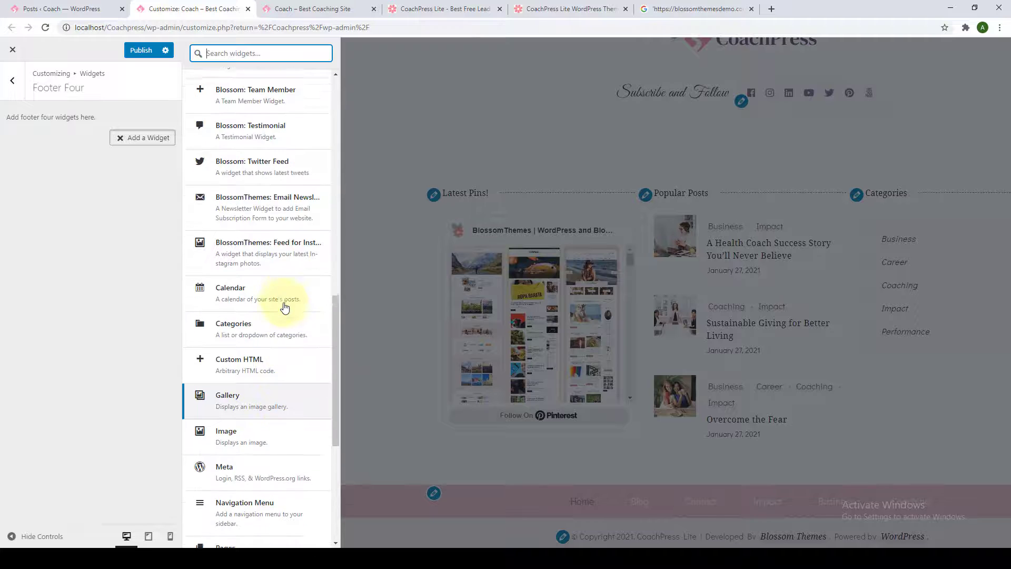
{"action": "scroll", "coordinate": [279, 295], "scroll_direction": "up", "scroll_amount": 1}
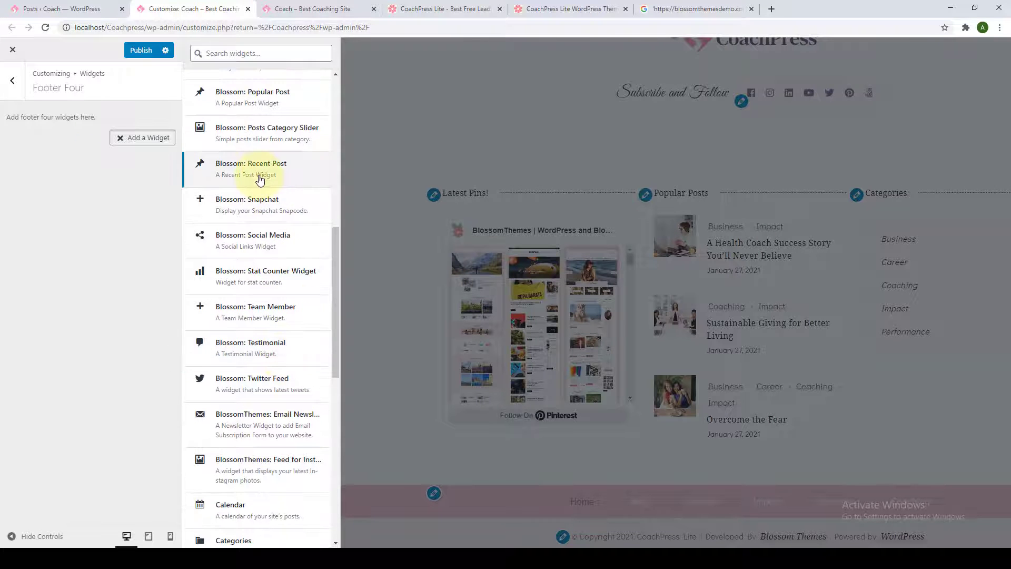
{"action": "left_click", "coordinate": [262, 170]}
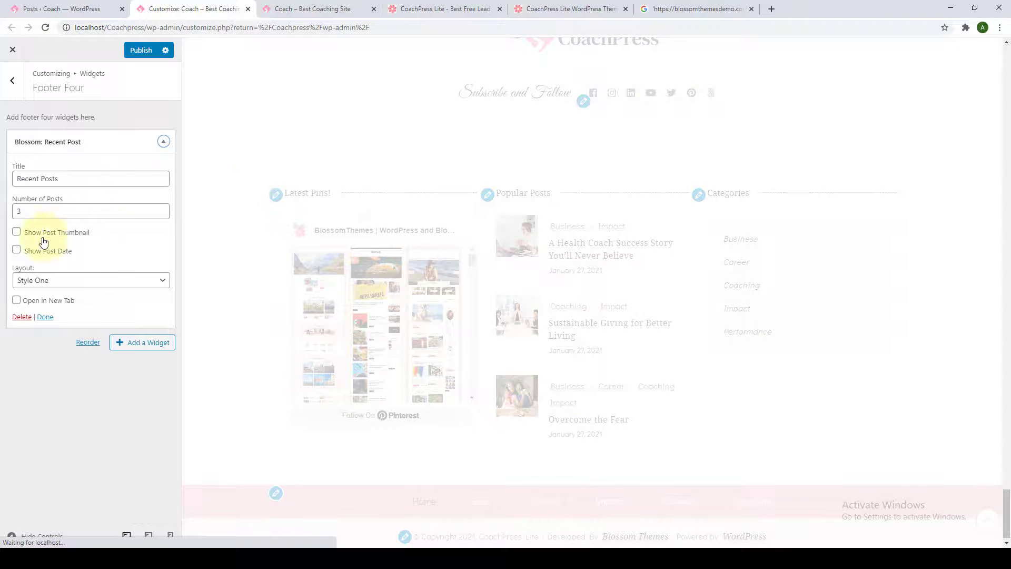
{"action": "left_click", "coordinate": [16, 231]}
{"action": "left_click", "coordinate": [16, 249]}
{"action": "left_click", "coordinate": [50, 286]}
{"action": "left_click", "coordinate": [36, 305]}
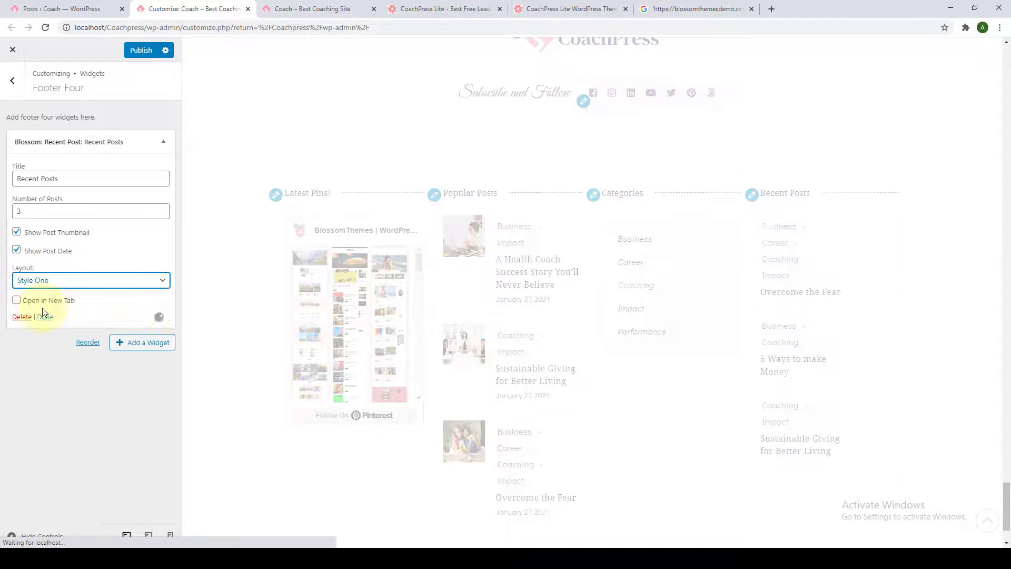
- Delete the Recent Post widget and expand Footer Three's Categories widget
{"action": "scroll", "coordinate": [554, 335], "scroll_direction": "down", "scroll_amount": 4}
{"action": "scroll", "coordinate": [567, 344], "scroll_direction": "up", "scroll_amount": 4}
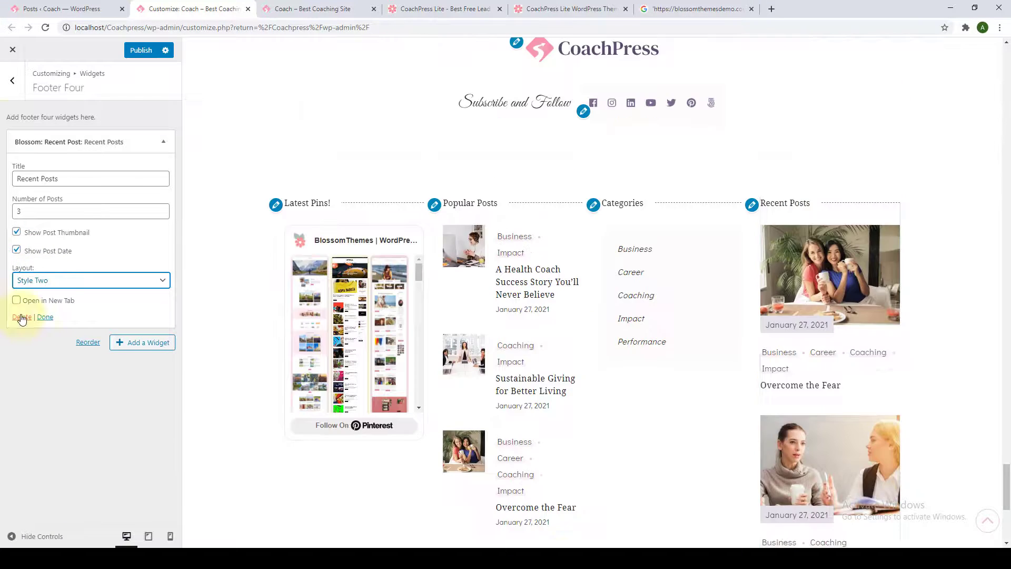
{"action": "left_click", "coordinate": [21, 316]}
{"action": "left_click", "coordinate": [12, 80]}
{"action": "left_click", "coordinate": [52, 255]}
{"action": "left_click", "coordinate": [37, 141]}
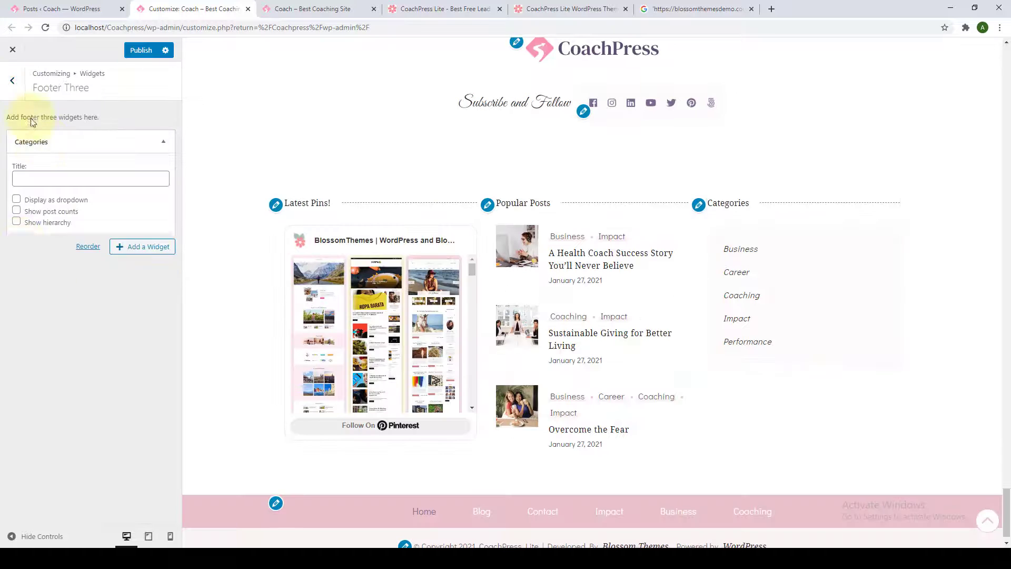
- Review the Footer Two, Footer One Pinterest and Above Footer widget areas
{"action": "left_click", "coordinate": [13, 80]}
{"action": "left_click", "coordinate": [58, 233]}
{"action": "left_click", "coordinate": [13, 80]}
{"action": "left_click", "coordinate": [53, 211]}
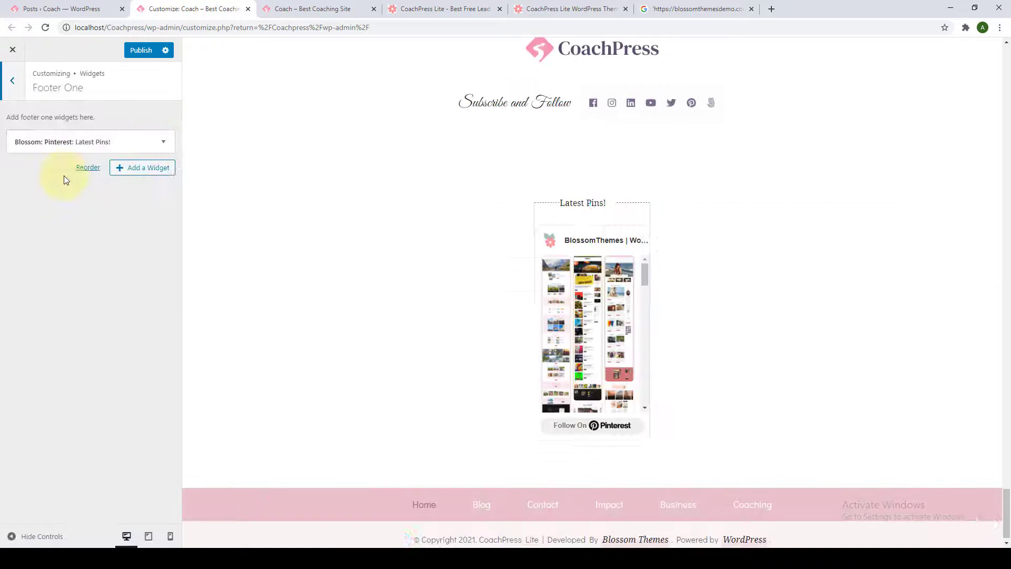
{"action": "left_click", "coordinate": [63, 140]}
{"action": "left_click", "coordinate": [29, 264]}
{"action": "left_click", "coordinate": [12, 80]}
{"action": "left_click", "coordinate": [52, 188]}
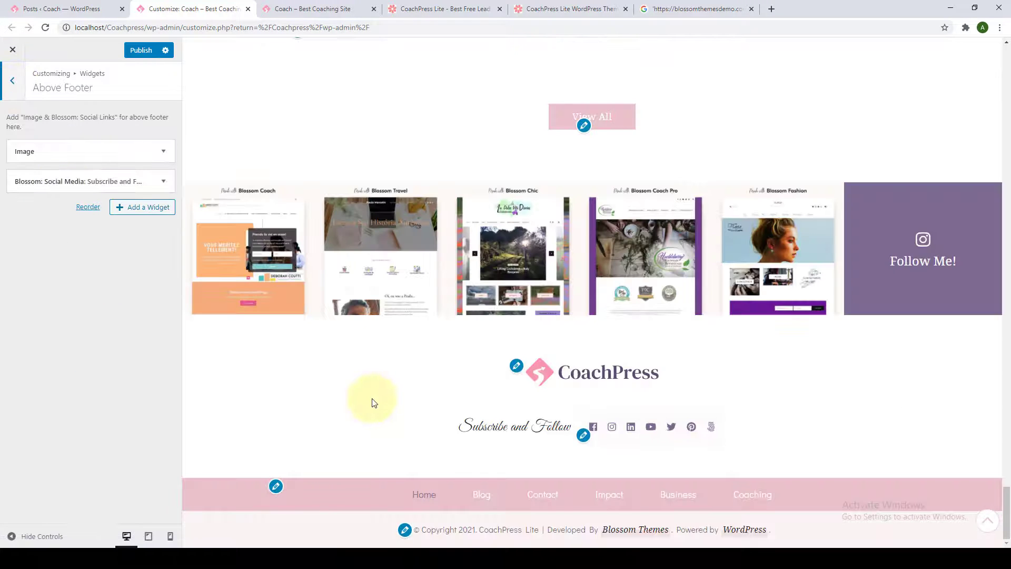
{"action": "left_click", "coordinate": [6, 85]}
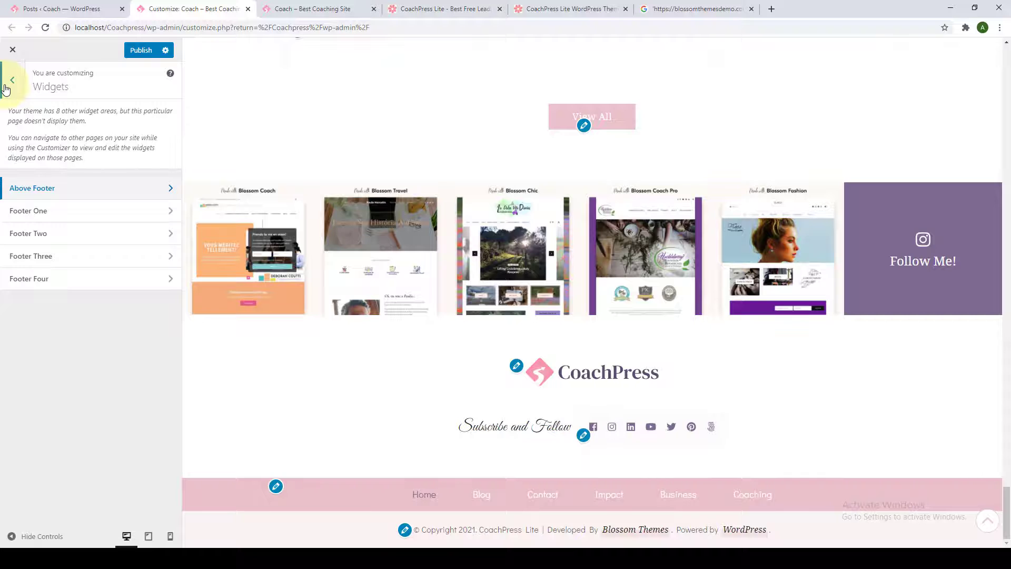
- Show the Blog page in the preview and open its Sidebar widget area
{"action": "left_click", "coordinate": [816, 386]}
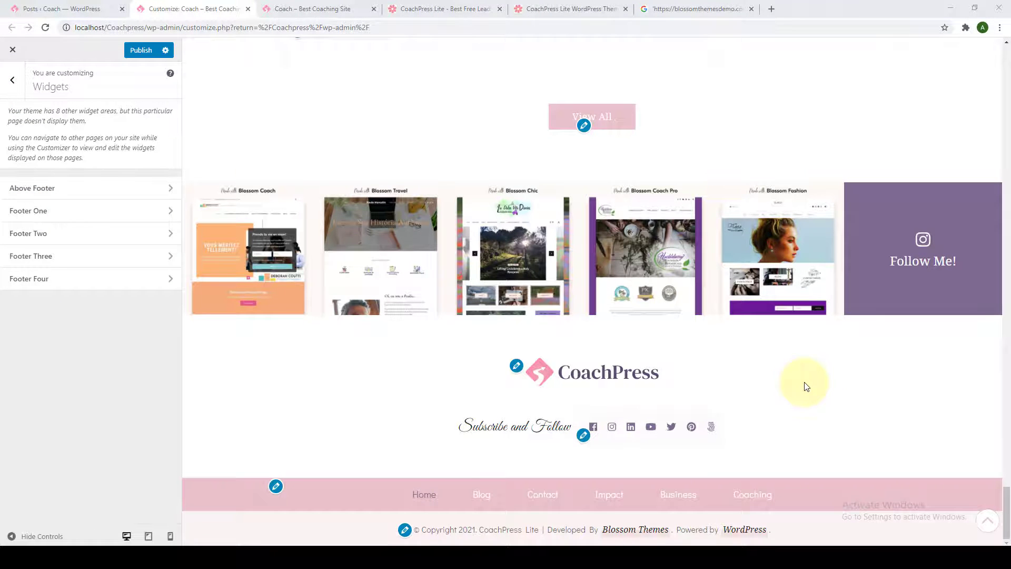
{"action": "left_click", "coordinate": [483, 500]}
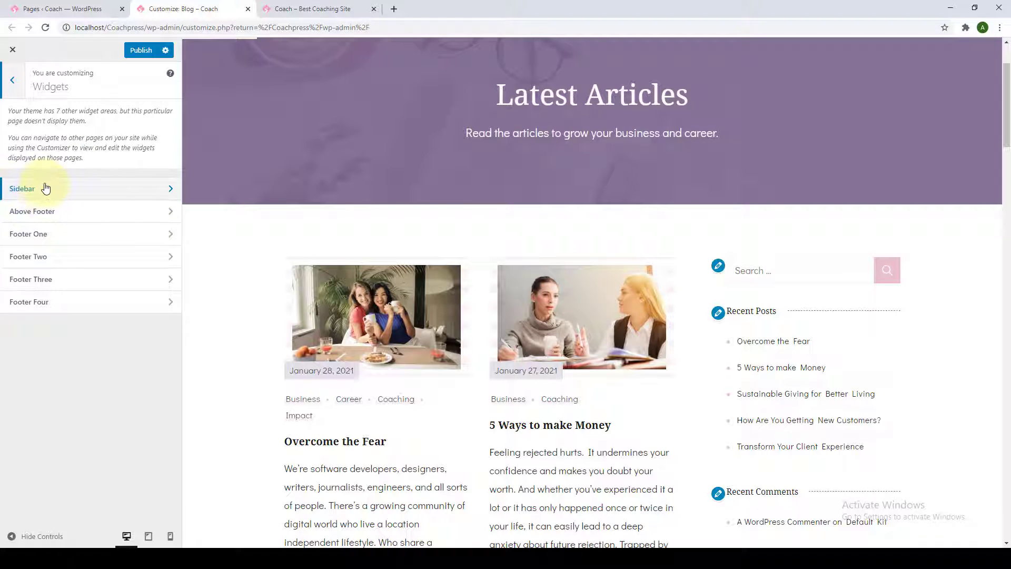
{"action": "left_click", "coordinate": [75, 199]}
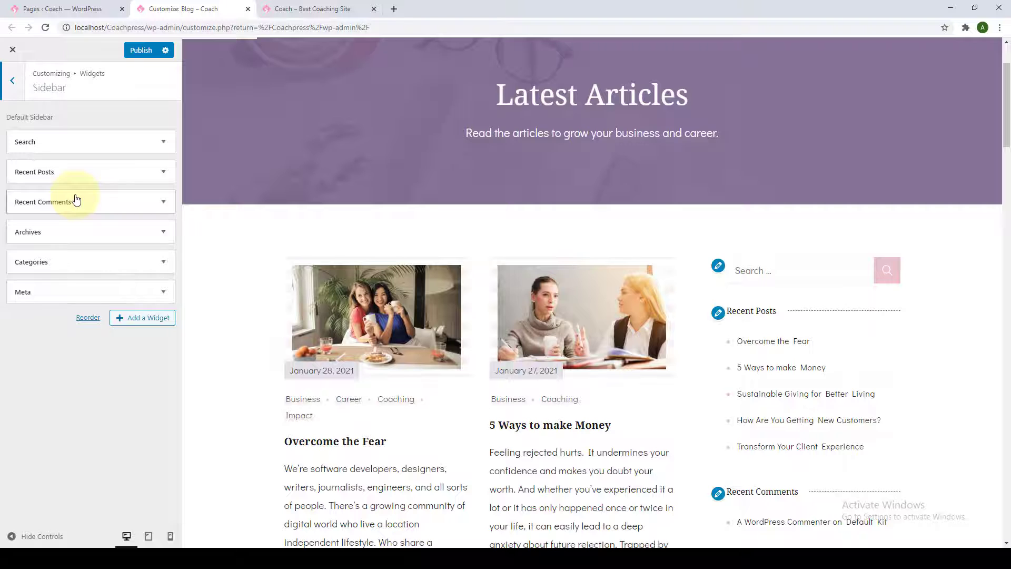
- Delete the Meta, Categories, Archives, Recent Comments, Recent Posts and Search widgets from the sidebar
{"action": "left_click", "coordinate": [32, 292]}
{"action": "left_click", "coordinate": [21, 352]}
{"action": "left_click", "coordinate": [33, 262]}
{"action": "left_click", "coordinate": [21, 363]}
{"action": "left_click", "coordinate": [39, 232]}
{"action": "left_click", "coordinate": [21, 322]}
{"action": "left_click", "coordinate": [58, 201]}
{"action": "left_click", "coordinate": [21, 295]}
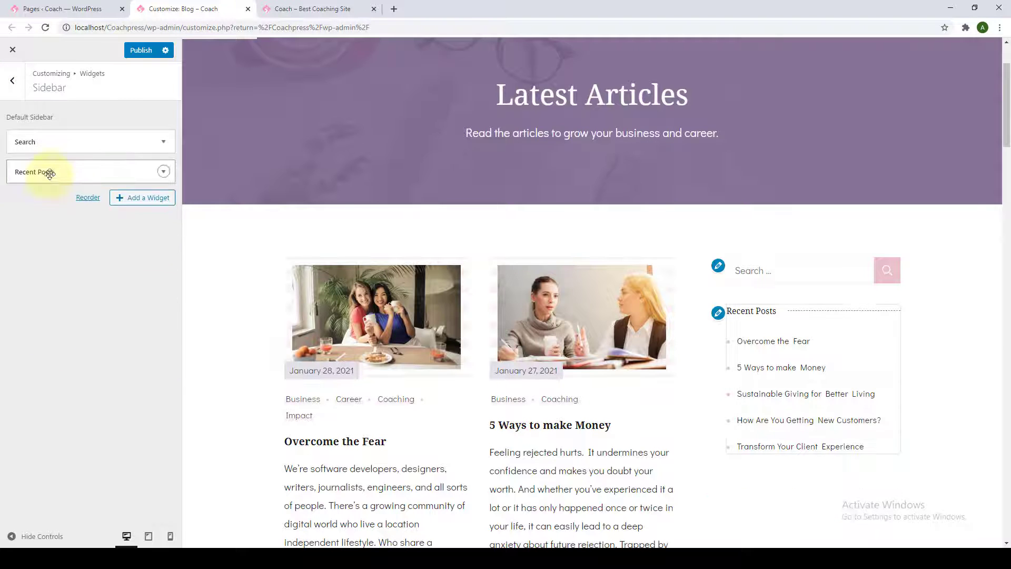
{"action": "left_click", "coordinate": [50, 174]}
{"action": "left_click", "coordinate": [24, 285]}
{"action": "left_click", "coordinate": [31, 142]}
{"action": "left_click", "coordinate": [25, 203]}
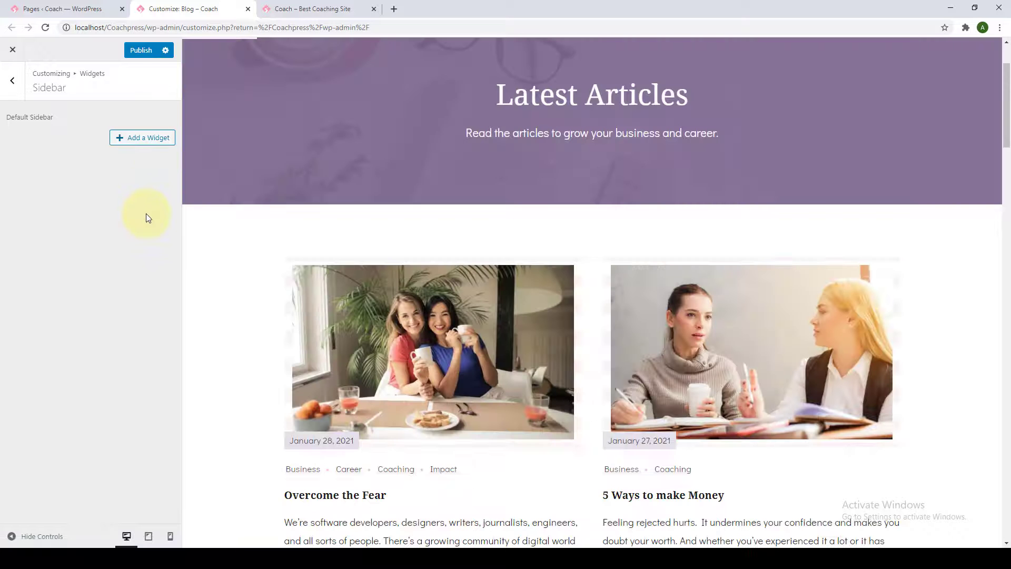
{"action": "left_click", "coordinate": [121, 142]}
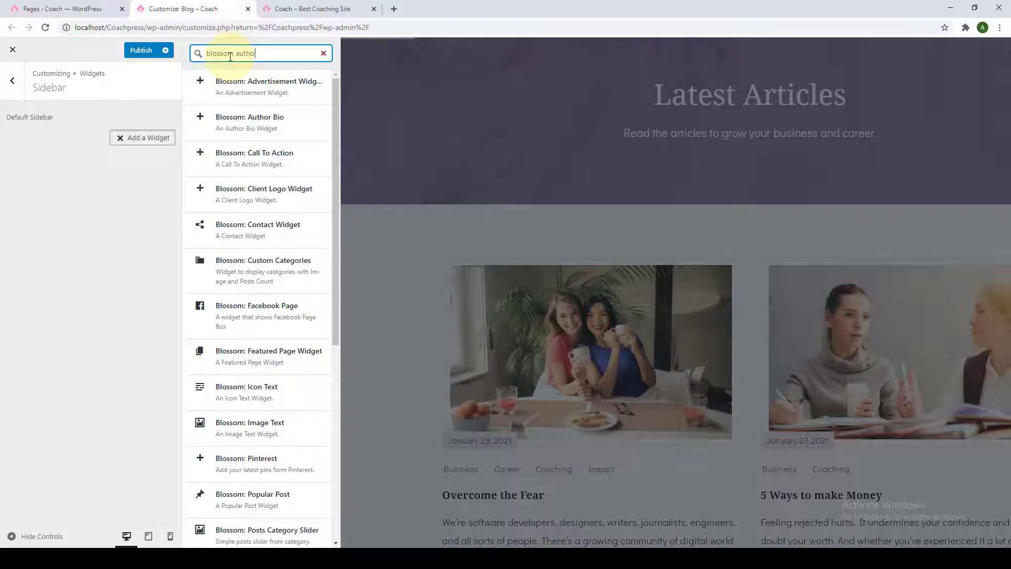
- Add a Blossom: Author Bio widget to the sidebar and enter the author's name
{"action": "type", "text": "r"}
{"action": "left_click", "coordinate": [237, 95]}
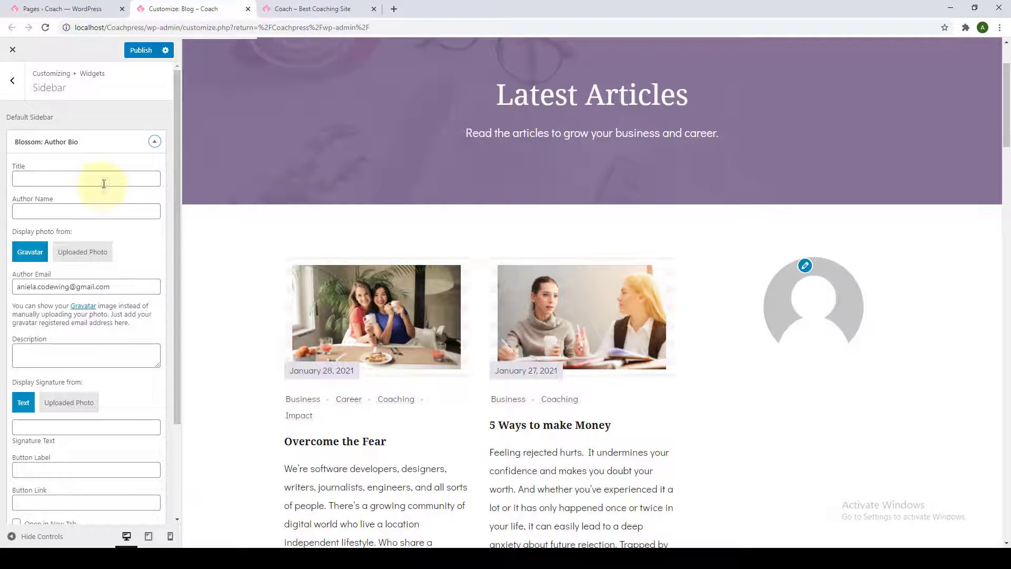
{"action": "scroll", "coordinate": [86, 316], "scroll_direction": "down", "scroll_amount": 3}
{"action": "scroll", "coordinate": [74, 397], "scroll_direction": "up", "scroll_amount": 3}
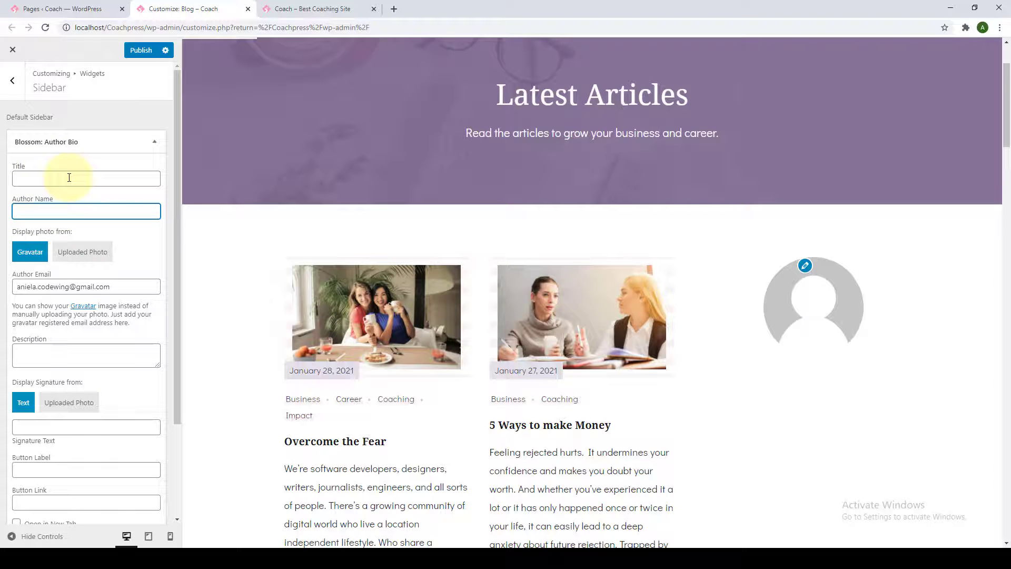
{"action": "type", "text": "Samantha "}
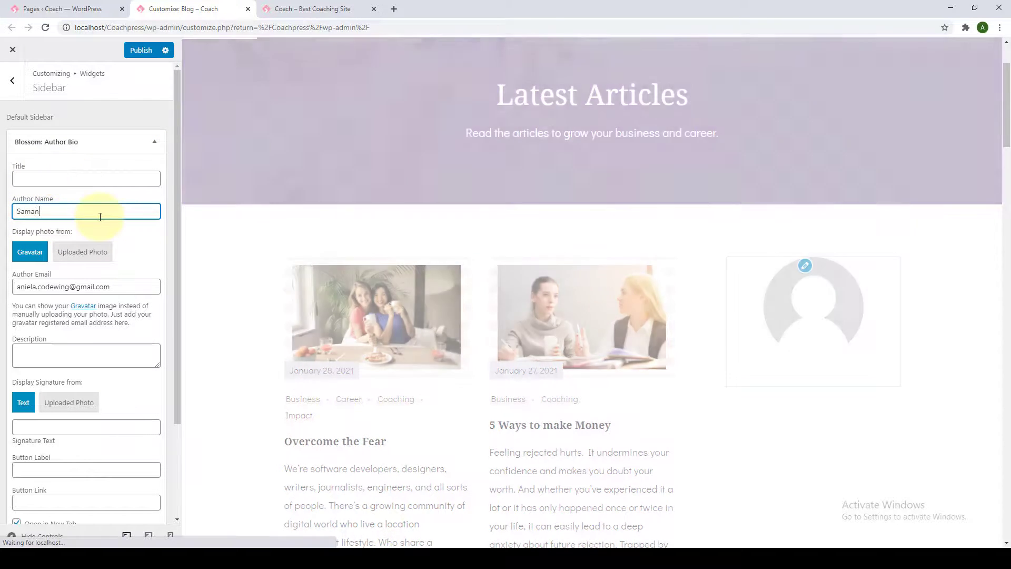
{"action": "type", "text": "Walters"}
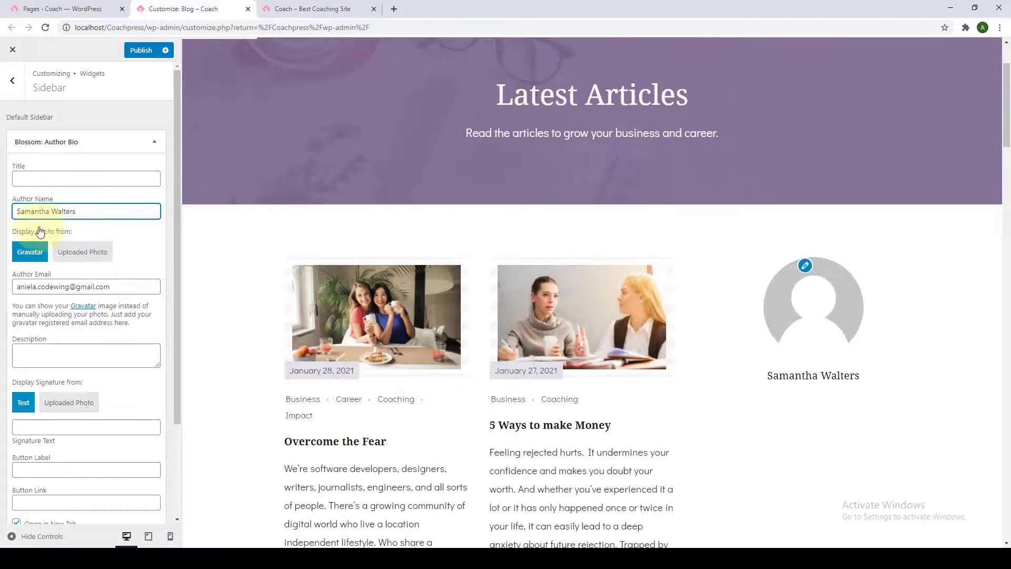
- Use an uploaded photo for the author, choosing the circular portrait from the media library
{"action": "left_click", "coordinate": [77, 253]}
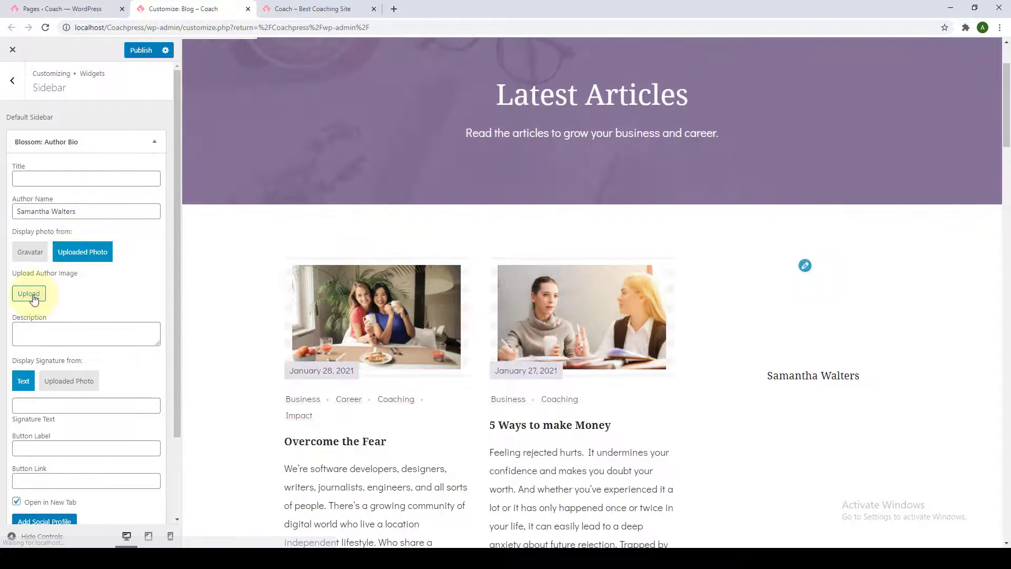
{"action": "left_click", "coordinate": [29, 294]}
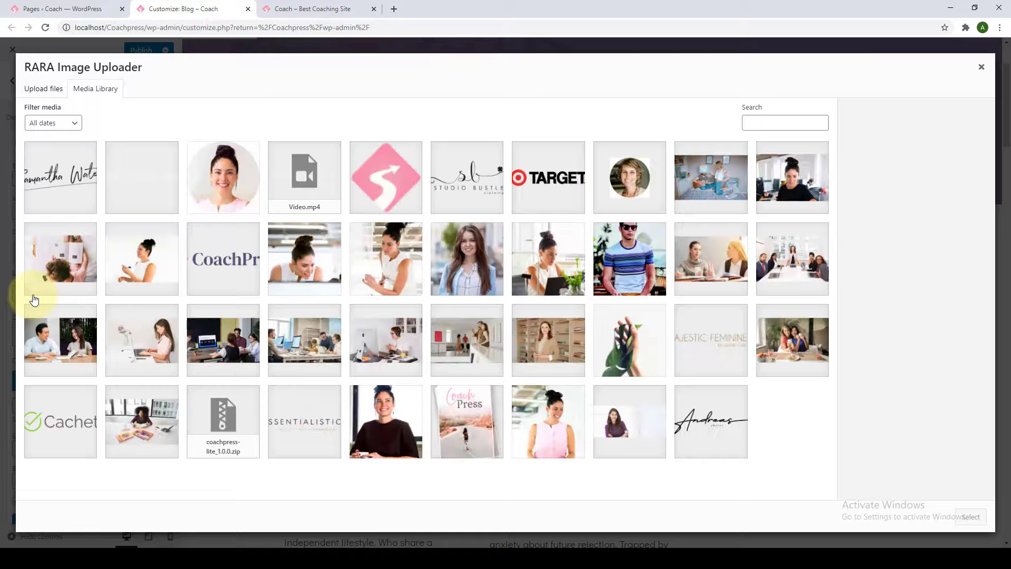
{"action": "left_click", "coordinate": [233, 189]}
{"action": "left_click", "coordinate": [970, 517]}
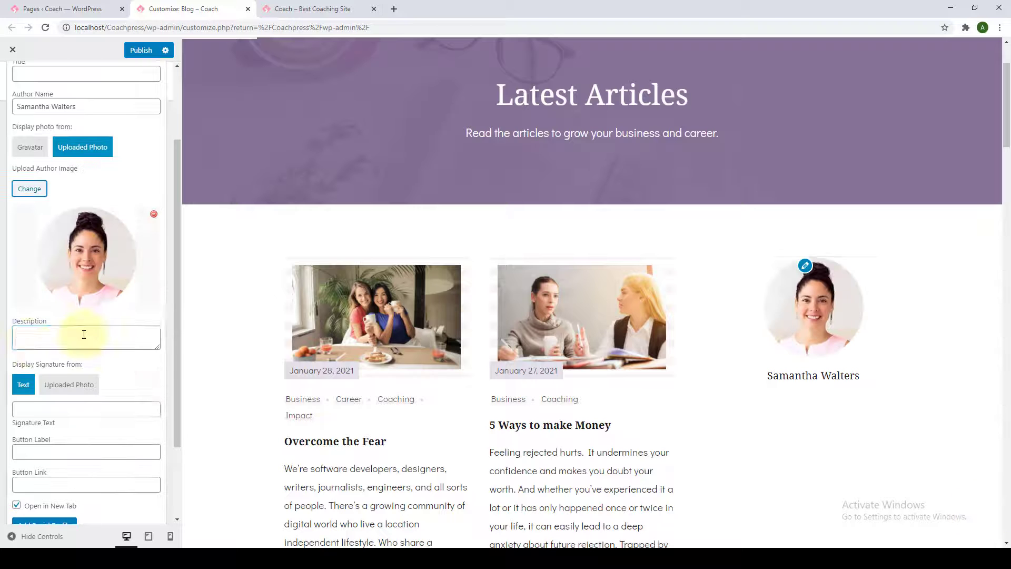
- Paste the author description and switch the signature to an uploaded image
{"action": "left_click", "coordinate": [76, 346]}
{"action": "type", "text": "Samantha Walters is an entrepreneur, best-selling author, philanthropist, and the nation's #1 life and business strategist."}
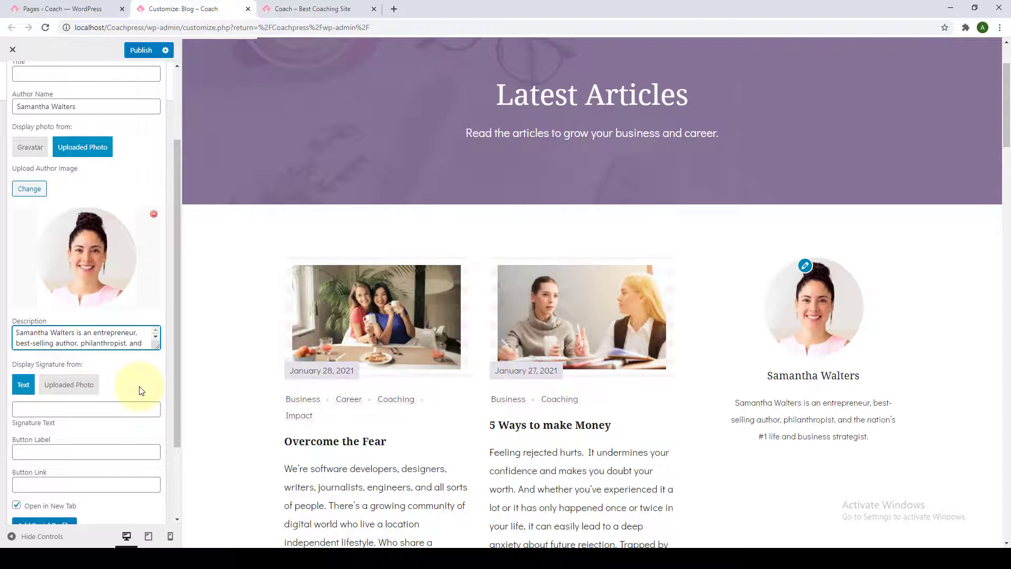
{"action": "scroll", "coordinate": [137, 387], "scroll_direction": "down", "scroll_amount": 1}
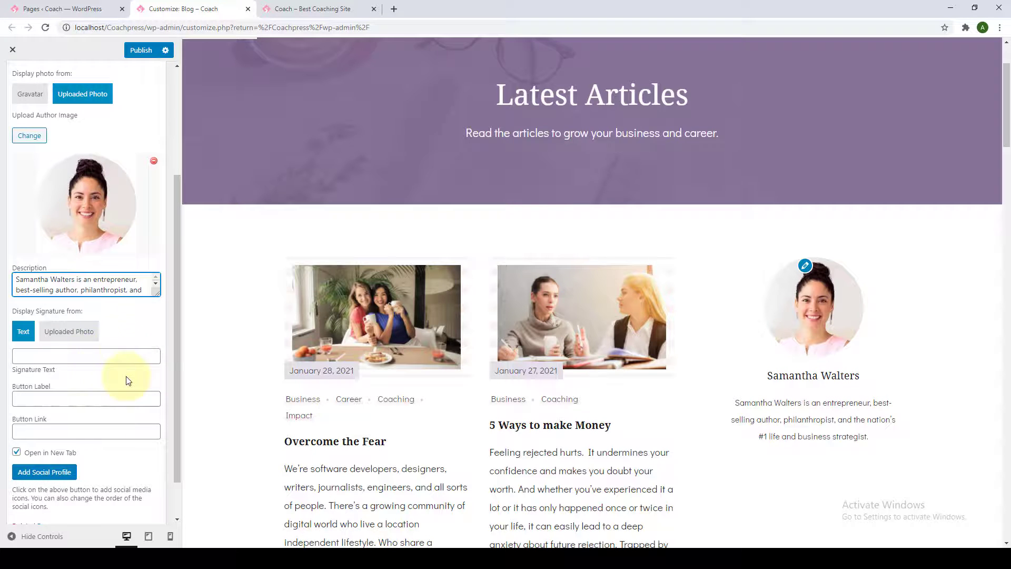
{"action": "left_click", "coordinate": [72, 332]}
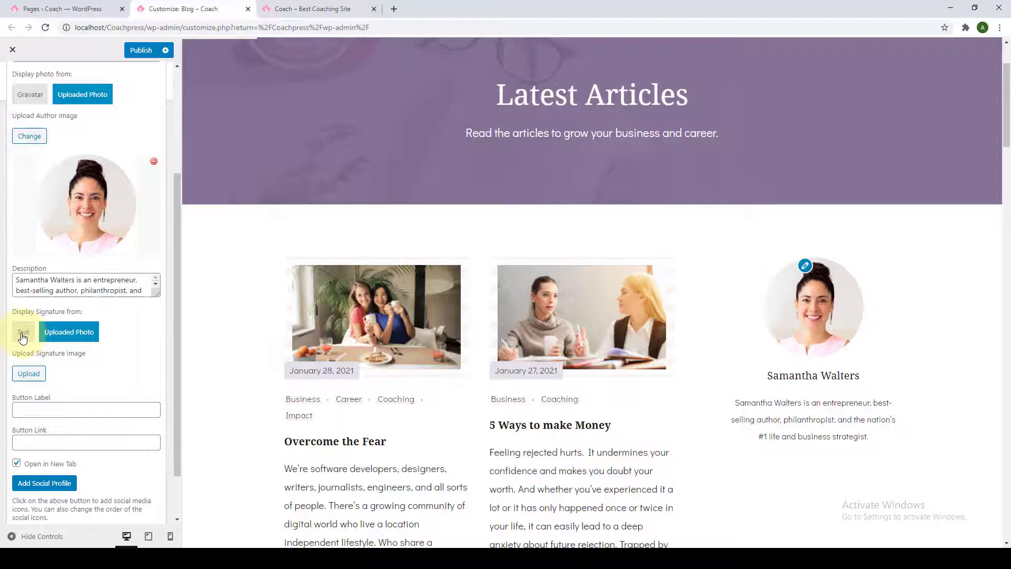
- Set the signature to the handwritten signature image from the media library
{"action": "left_click", "coordinate": [23, 333]}
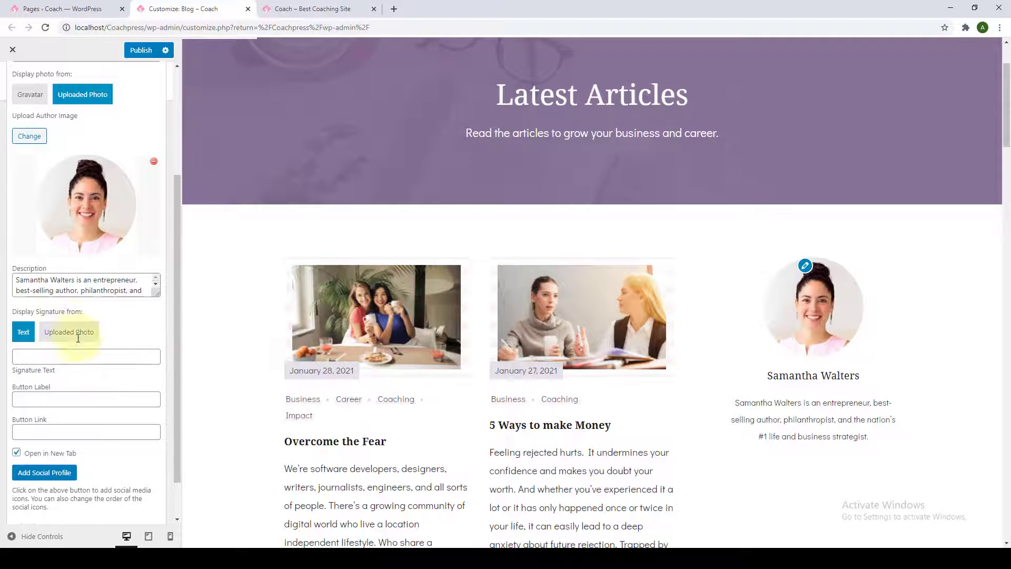
{"action": "left_click", "coordinate": [78, 334]}
{"action": "left_click", "coordinate": [39, 372]}
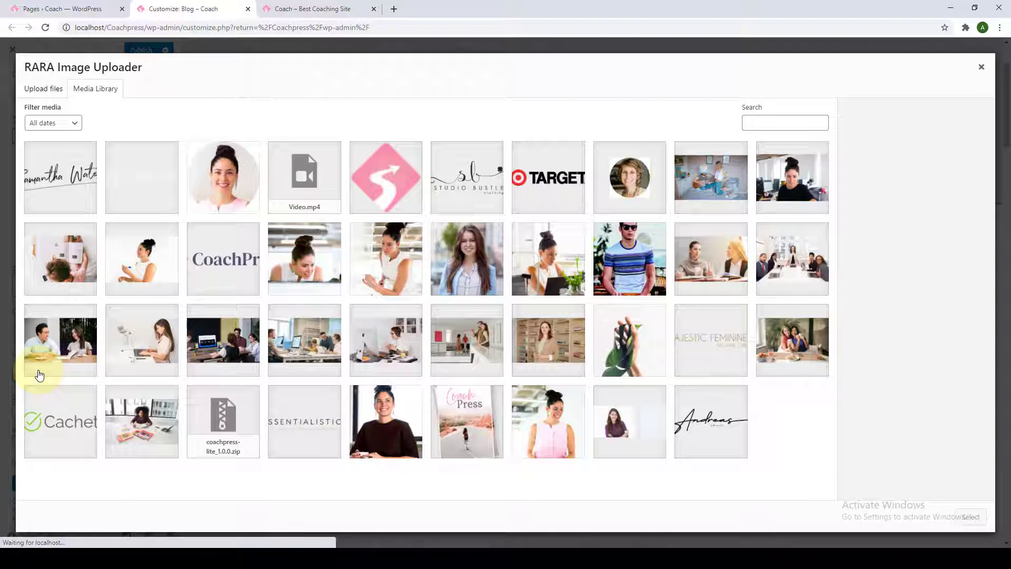
{"action": "left_click", "coordinate": [56, 163]}
{"action": "left_click", "coordinate": [971, 515]}
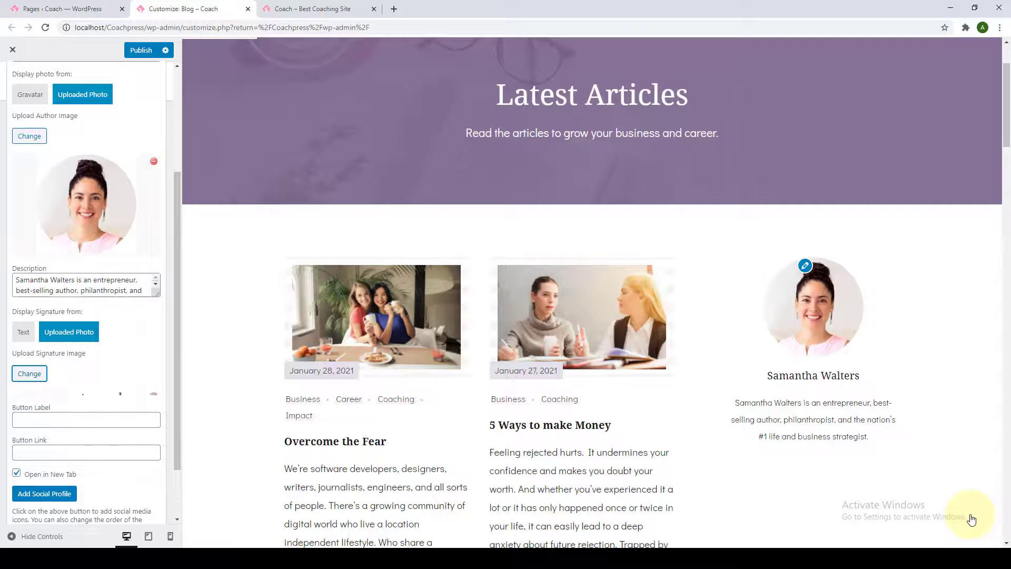
- Enter 'Read More' as the button label and move on to the button link
{"action": "scroll", "coordinate": [948, 368], "scroll_direction": "down", "scroll_amount": 2}
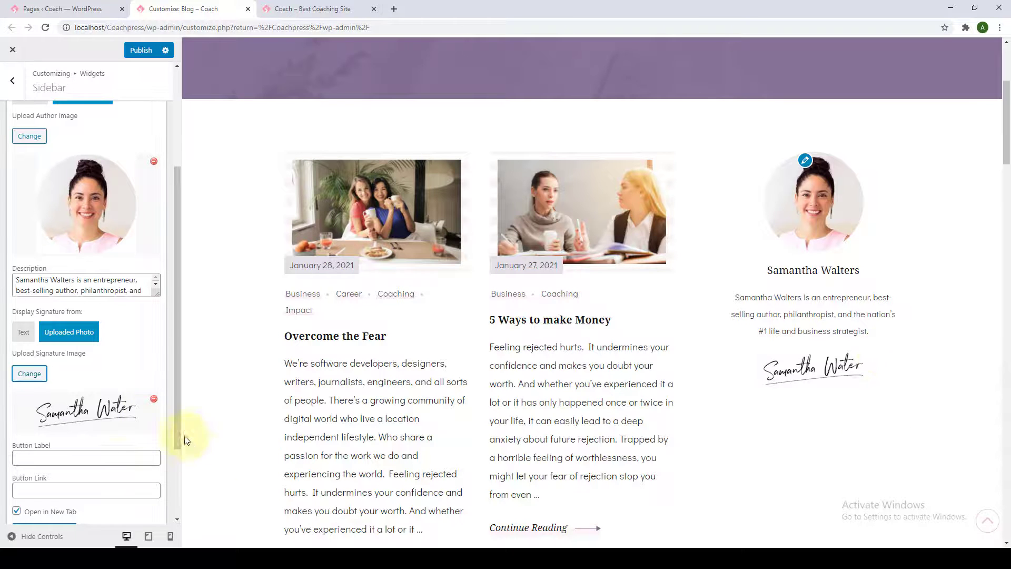
{"action": "scroll", "coordinate": [105, 400], "scroll_direction": "down", "scroll_amount": 2}
{"action": "left_click", "coordinate": [93, 353]}
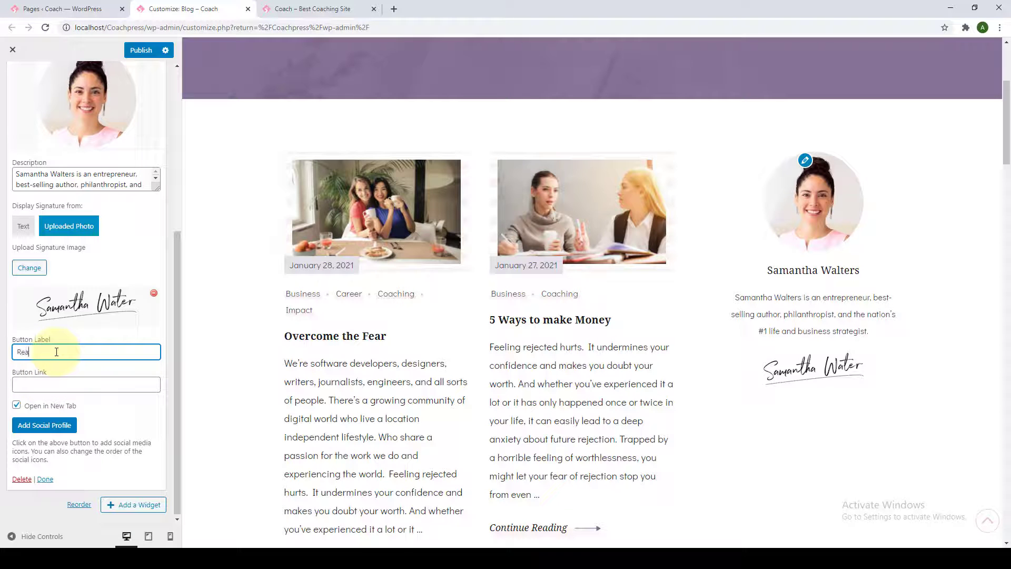
{"action": "type", "text": "Read More"}
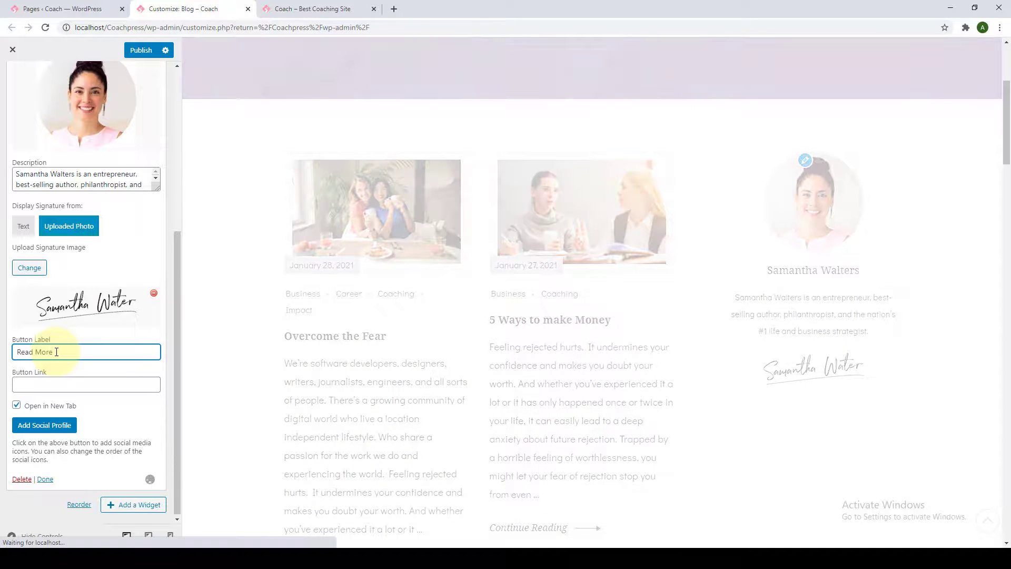
{"action": "left_click", "coordinate": [131, 384]}
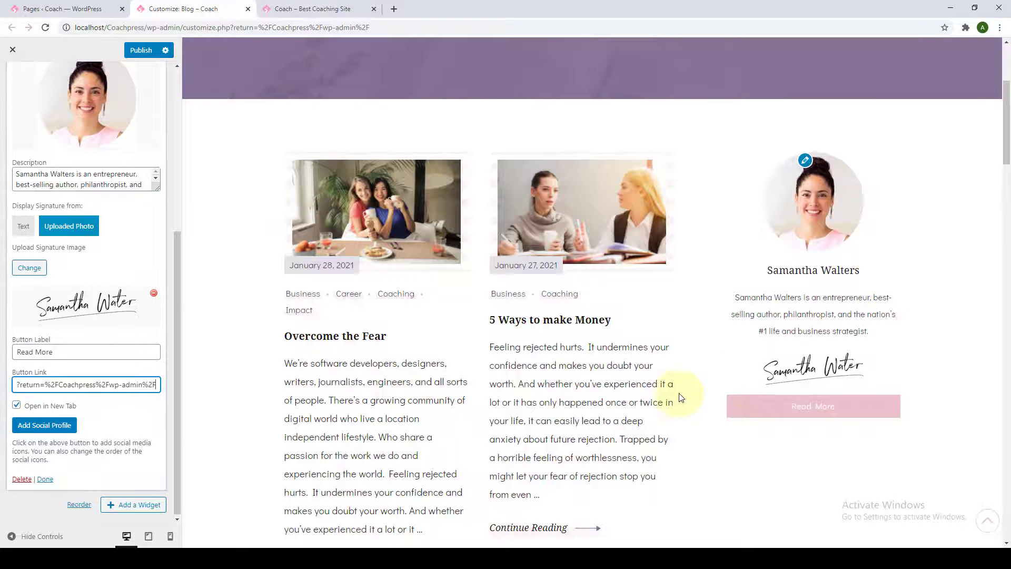
- Add a Facebook social profile to the Author Bio and edit its link
{"action": "left_click", "coordinate": [38, 426]}
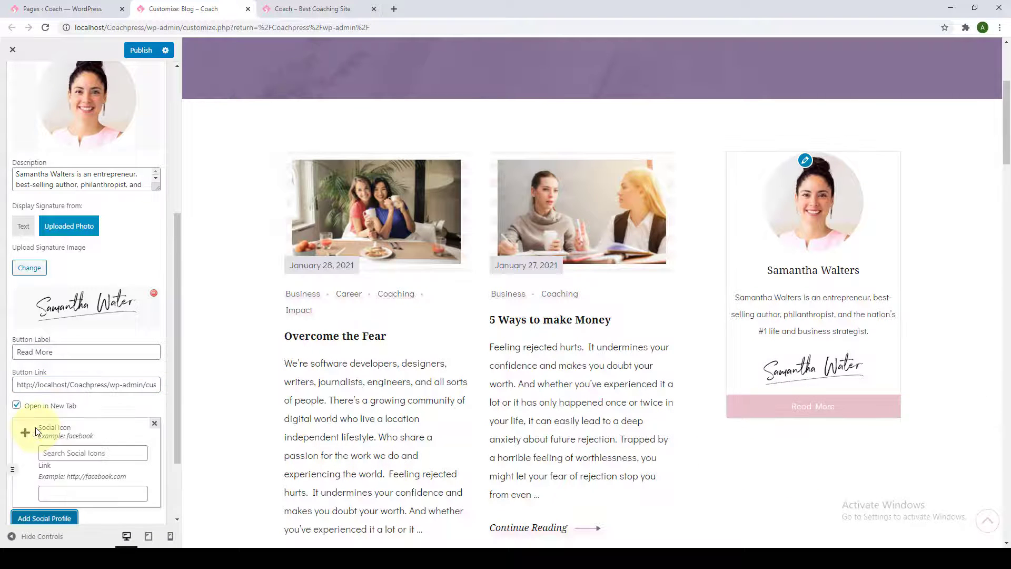
{"action": "scroll", "coordinate": [75, 388], "scroll_direction": "down", "scroll_amount": 2}
{"action": "left_click", "coordinate": [71, 356]}
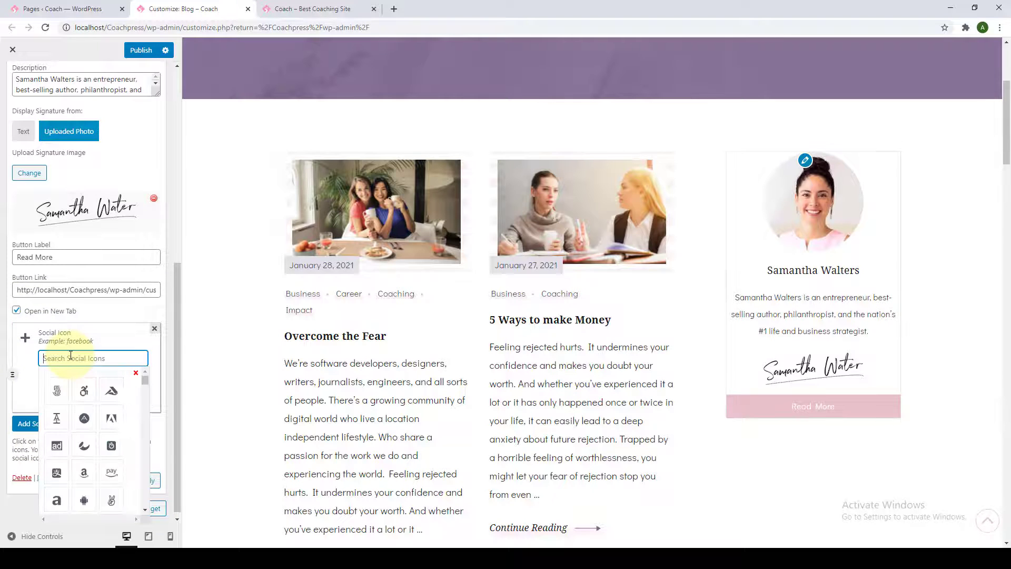
{"action": "type", "text": "fa"}
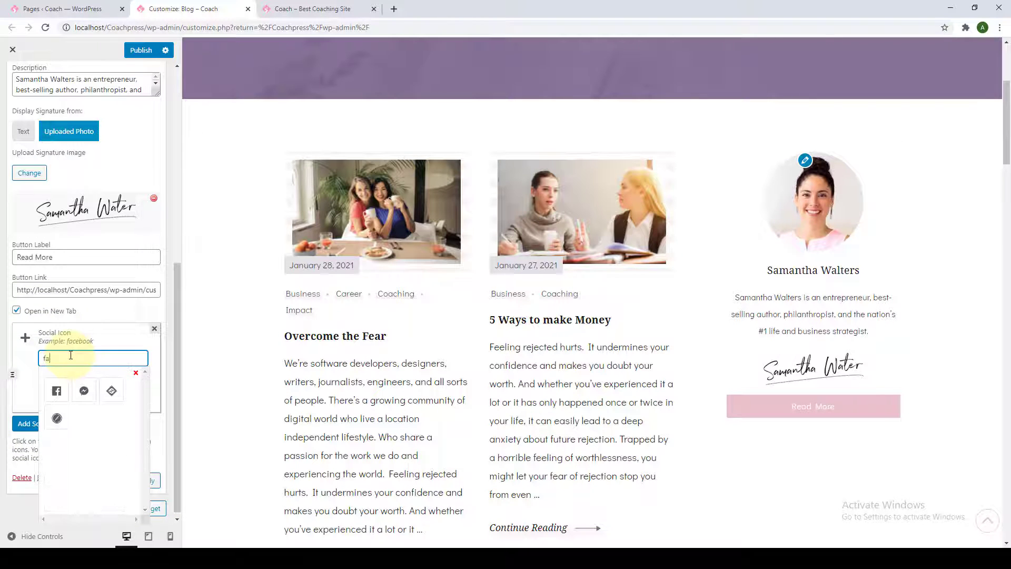
{"action": "type", "text": "ce"}
{"action": "left_click", "coordinate": [56, 390]}
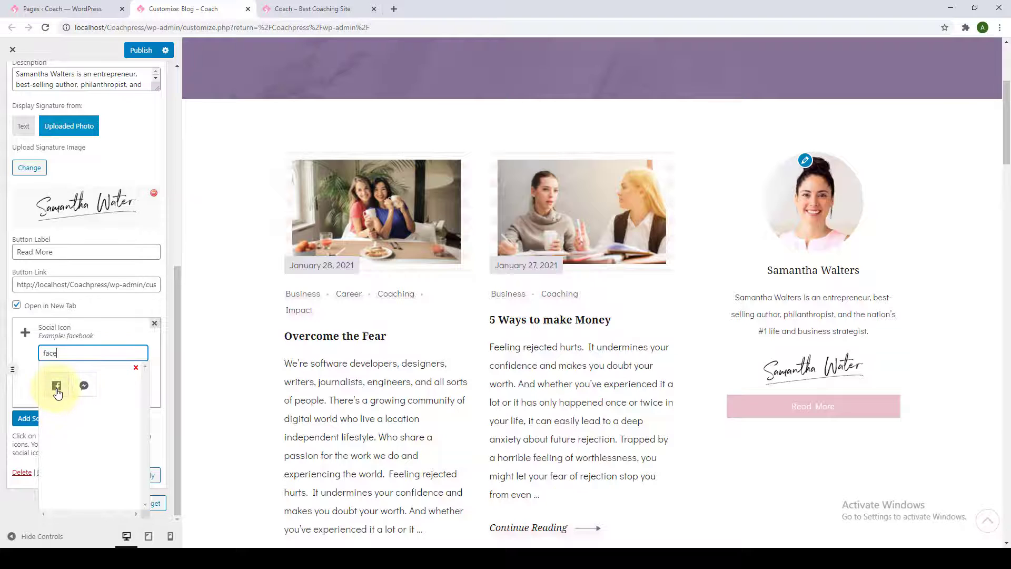
{"action": "left_click_drag", "start_coordinate": [122, 392], "coordinate": [41, 393]}
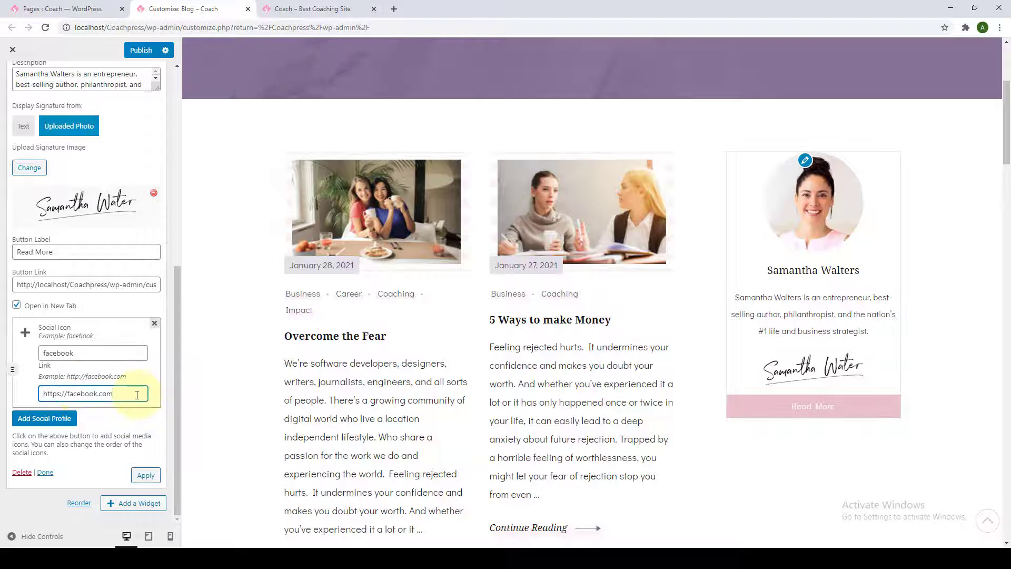
- Add Instagram, LinkedIn, YouTube, Twitter and Pinterest social profiles
{"action": "left_click", "coordinate": [44, 418]}
{"action": "type", "text": "instagram"}
{"action": "left_click", "coordinate": [56, 383]}
{"action": "left_click", "coordinate": [44, 418]}
{"action": "type", "text": "linkedin"}
{"action": "left_click", "coordinate": [56, 384]}
{"action": "left_click", "coordinate": [44, 418]}
{"action": "type", "text": "yout"}
{"action": "left_click", "coordinate": [57, 383]}
{"action": "left_click", "coordinate": [45, 419]}
{"action": "type", "text": "twitter"}
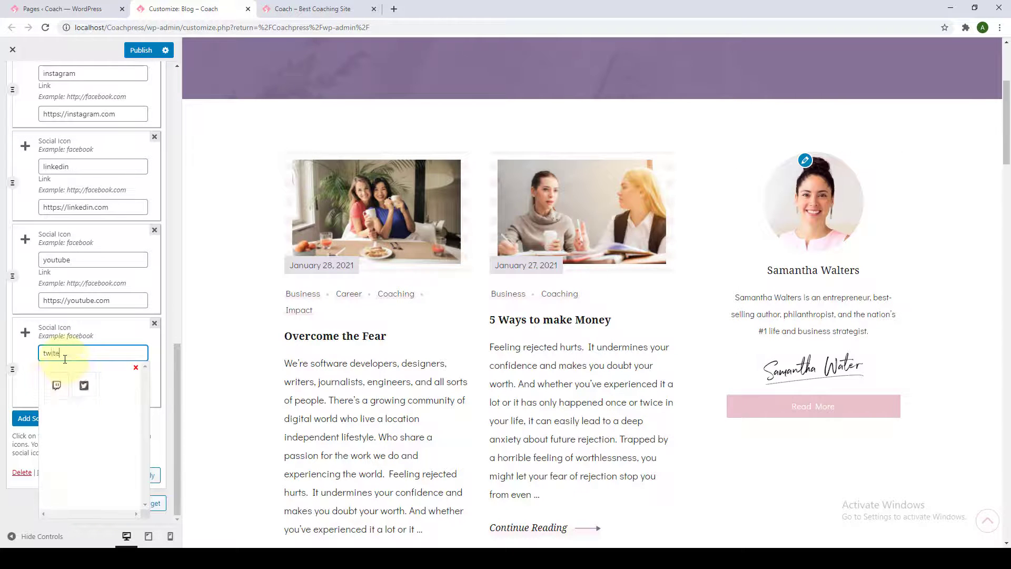
{"action": "left_click", "coordinate": [57, 383]}
{"action": "left_click", "coordinate": [44, 418]}
{"action": "type", "text": "pinterest"}
{"action": "left_click", "coordinate": [56, 384]}
- Apply the social profiles and finish editing the Author Bio widget
{"action": "left_click", "coordinate": [146, 476]}
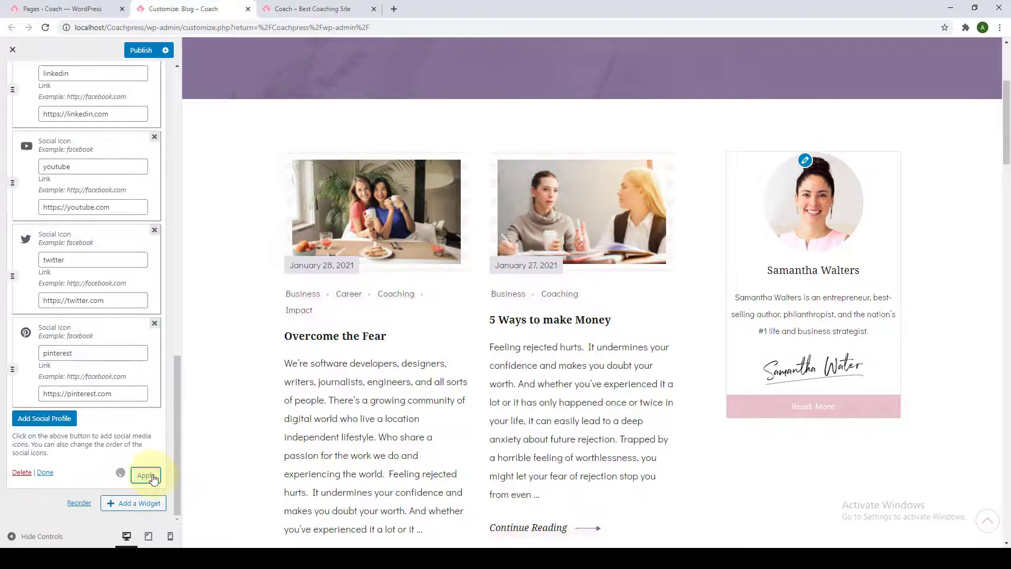
{"action": "scroll", "coordinate": [719, 411], "scroll_direction": "down", "scroll_amount": 1}
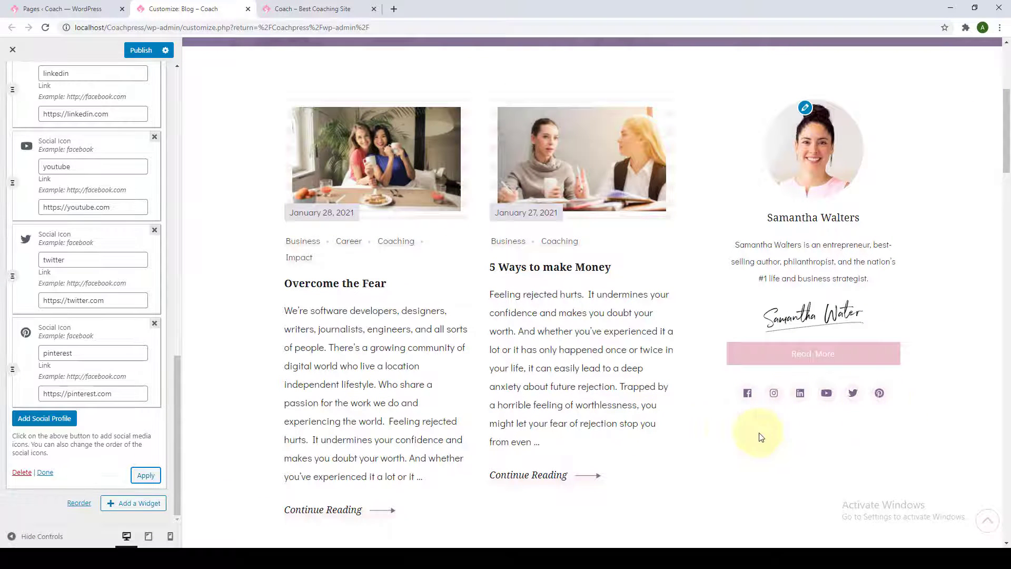
{"action": "left_click", "coordinate": [46, 473]}
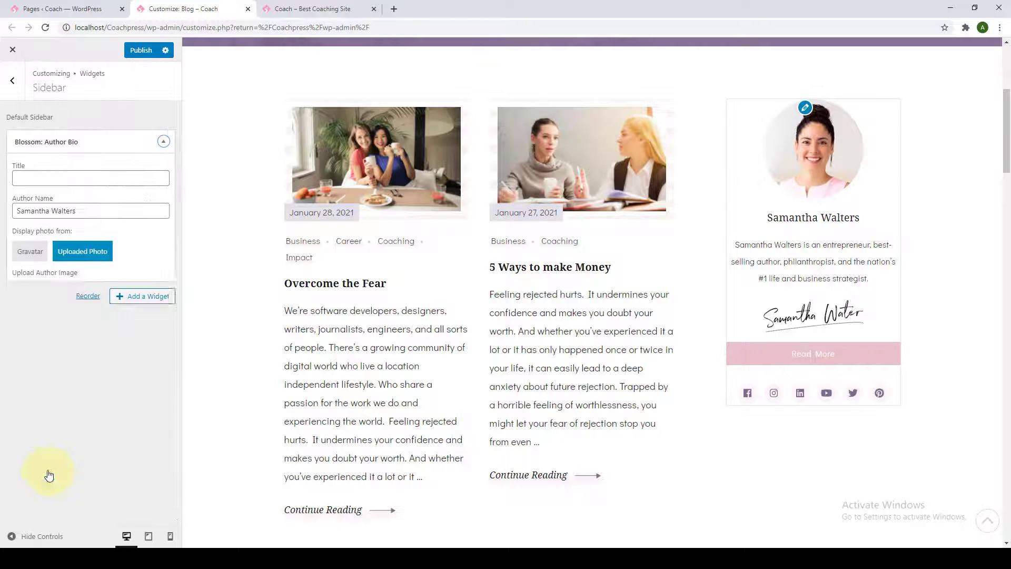
- Add the Blossom: Recent Post widget to the blog sidebar below the Author Bio
{"action": "left_click", "coordinate": [120, 169]}
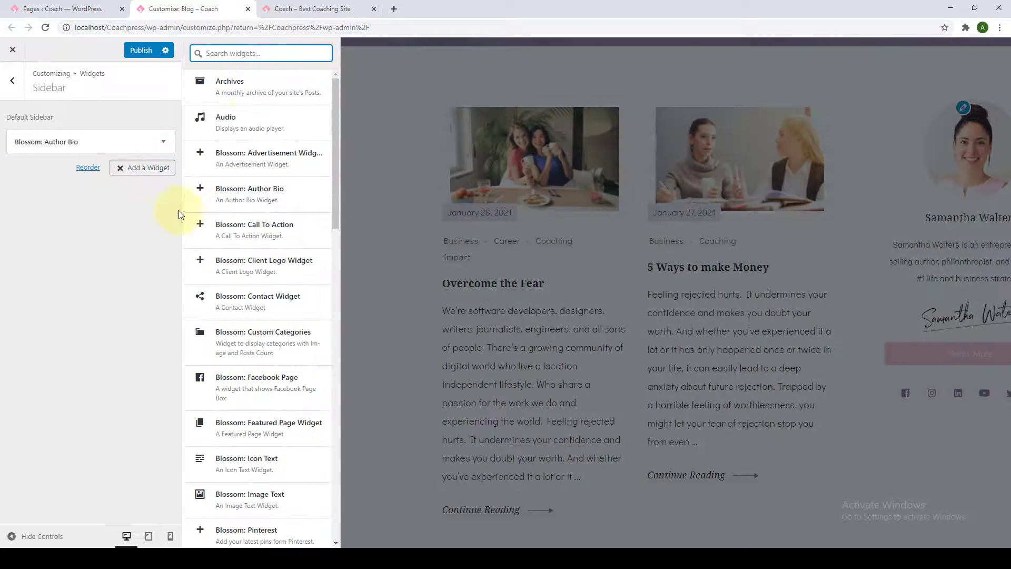
{"action": "scroll", "coordinate": [256, 326], "scroll_direction": "down", "scroll_amount": 11}
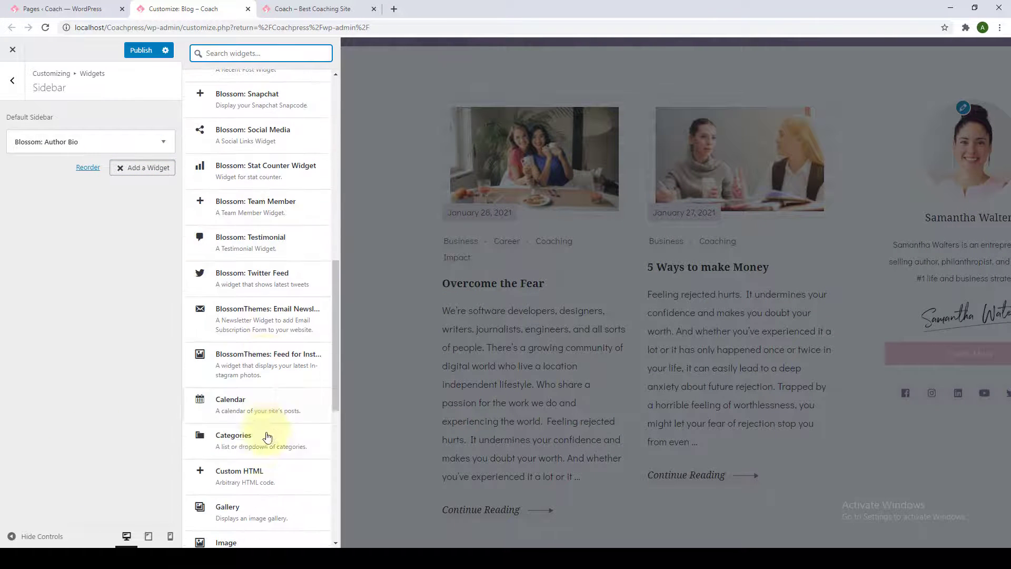
{"action": "scroll", "coordinate": [268, 436], "scroll_direction": "down", "scroll_amount": 7}
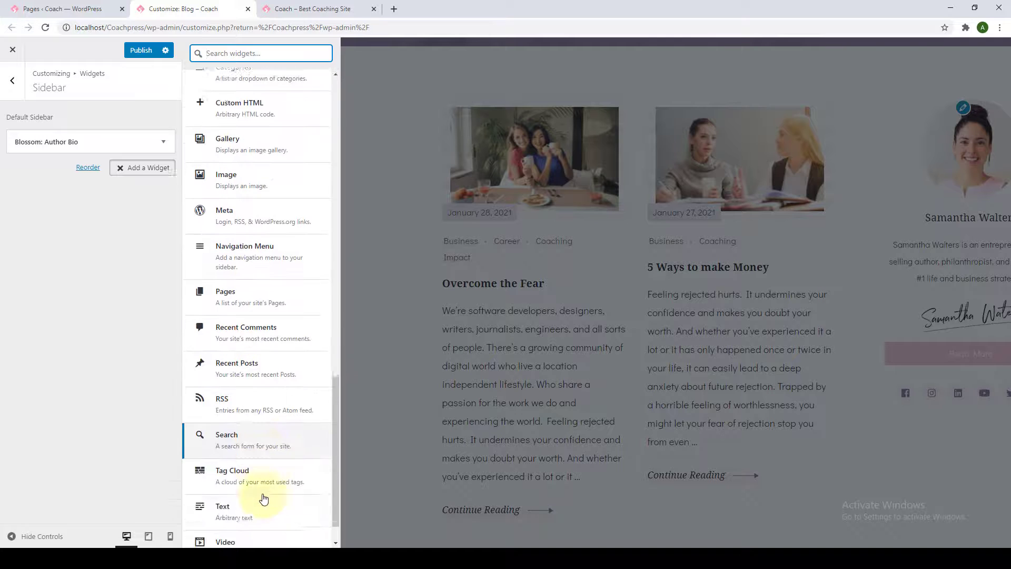
{"action": "scroll", "coordinate": [268, 505], "scroll_direction": "down", "scroll_amount": 1}
{"action": "scroll", "coordinate": [269, 364], "scroll_direction": "up", "scroll_amount": 6}
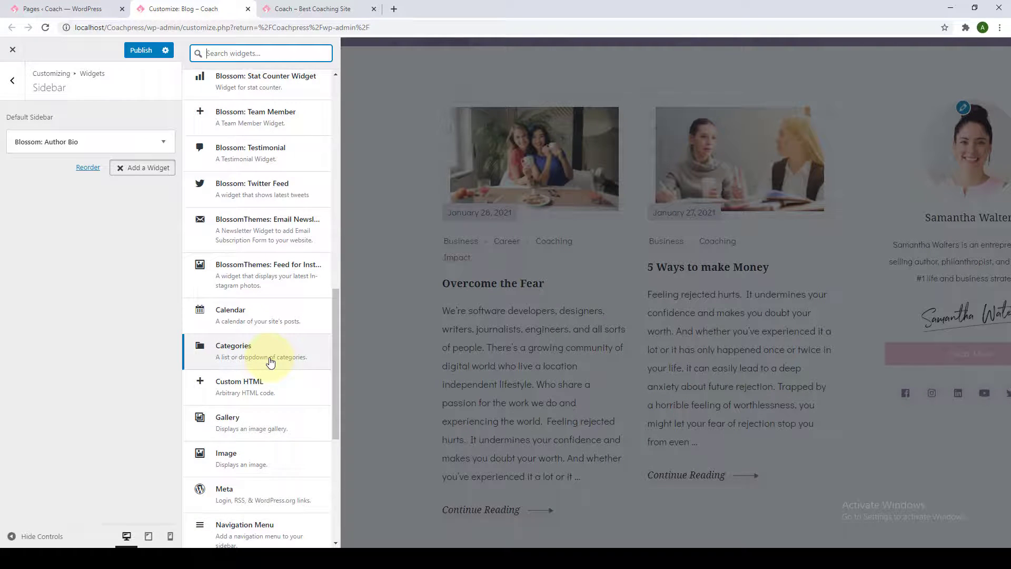
{"action": "scroll", "coordinate": [270, 358], "scroll_direction": "up", "scroll_amount": 5}
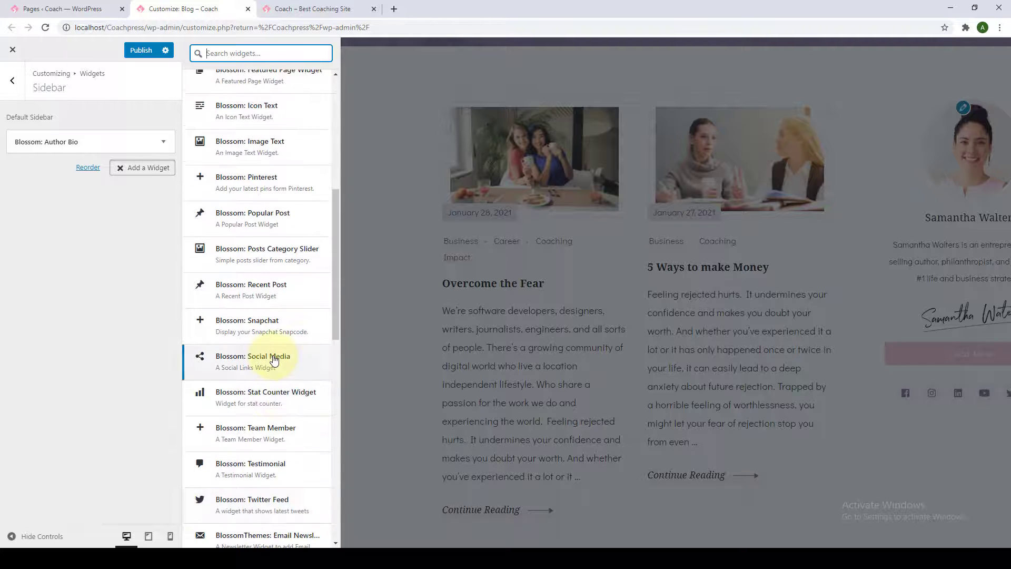
{"action": "scroll", "coordinate": [268, 333], "scroll_direction": "up", "scroll_amount": 1}
{"action": "left_click", "coordinate": [267, 299]}
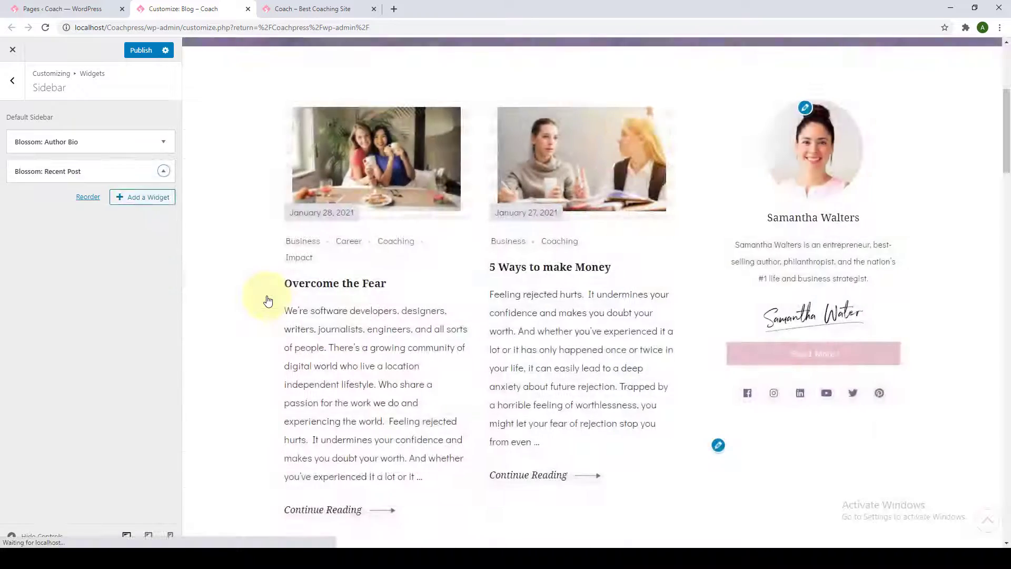
- Turn on Show Post Date and Show Post Thumbnail in the Recent Posts widget and finish it
{"action": "scroll", "coordinate": [790, 354], "scroll_direction": "up", "scroll_amount": 1}
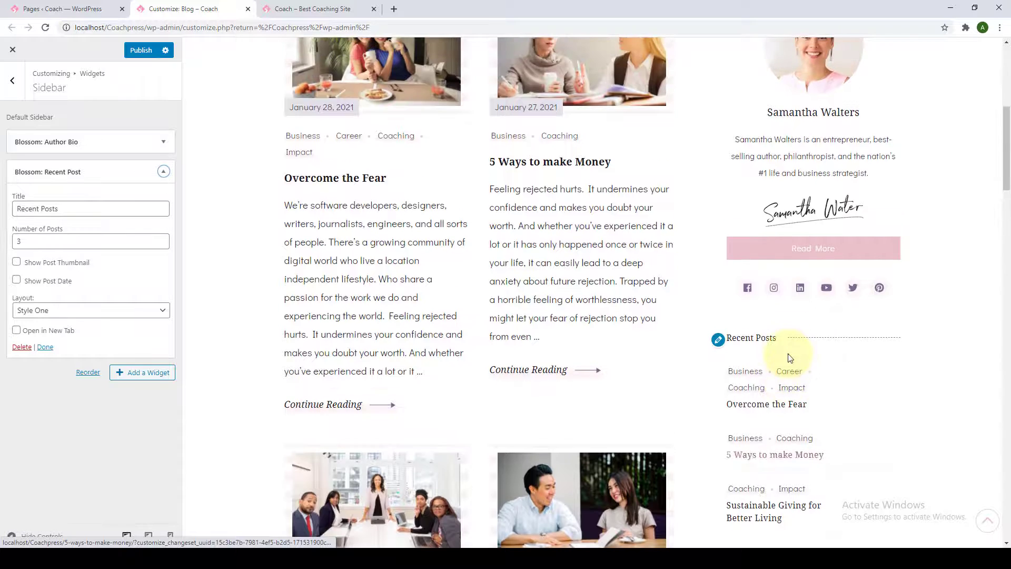
{"action": "scroll", "coordinate": [790, 354], "scroll_direction": "down", "scroll_amount": 3}
{"action": "left_click", "coordinate": [17, 279]}
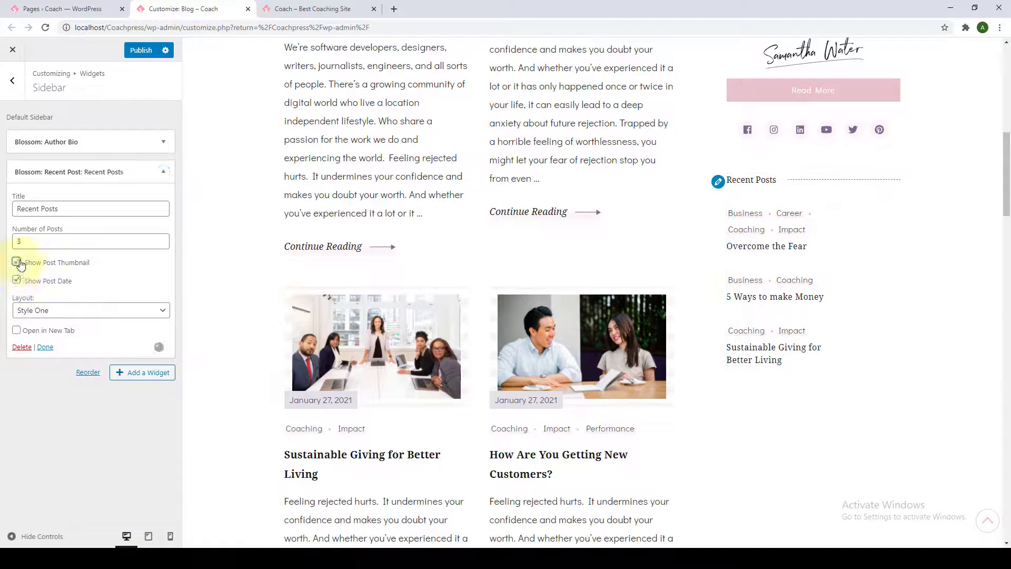
{"action": "left_click", "coordinate": [17, 261]}
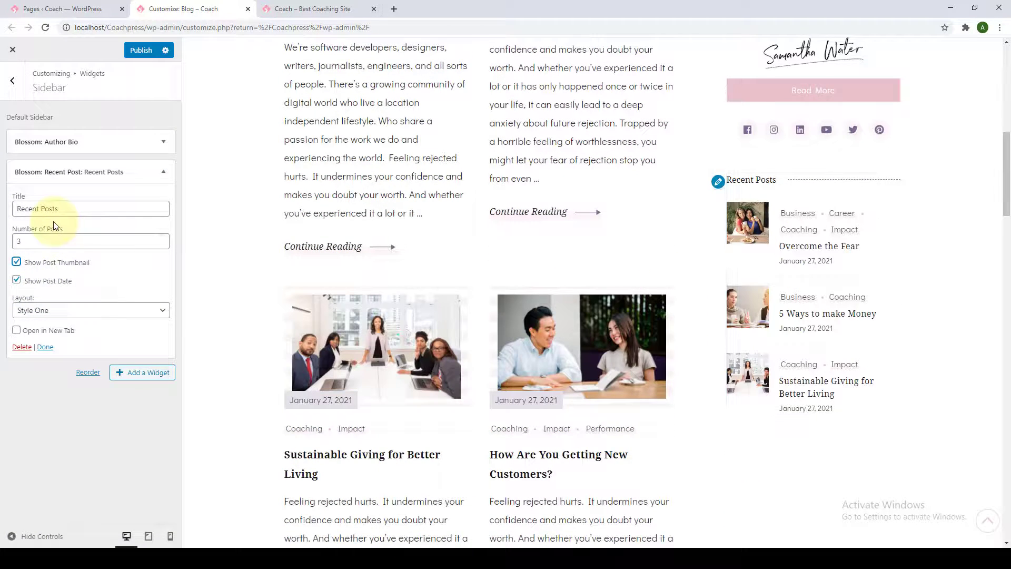
{"action": "left_click", "coordinate": [45, 347]}
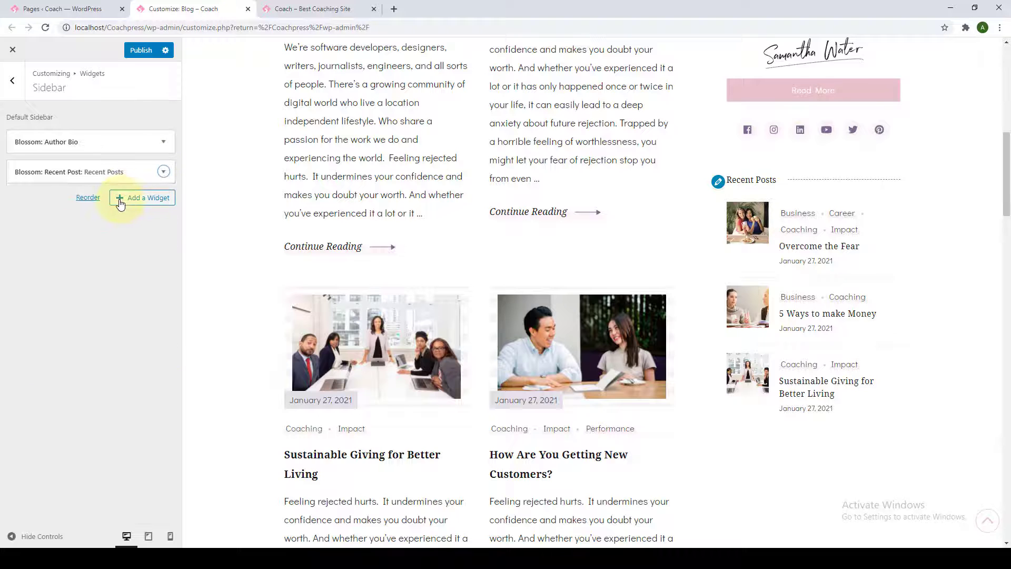
{"action": "left_click", "coordinate": [120, 205]}
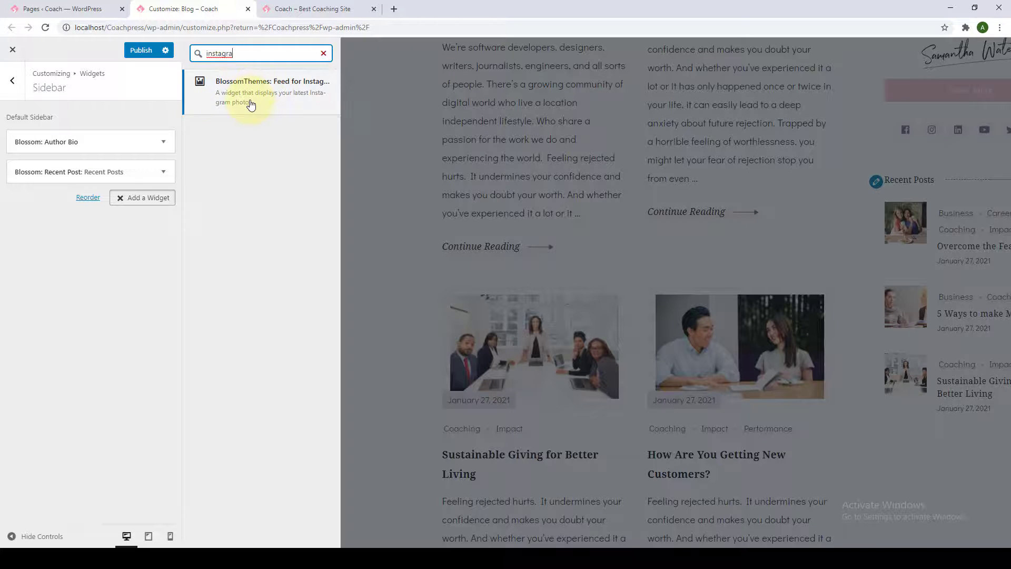
- Add the BlossomThemes: Feed for Instagram widget with 9 photos and 3 photos per row
{"action": "left_click", "coordinate": [255, 89]}
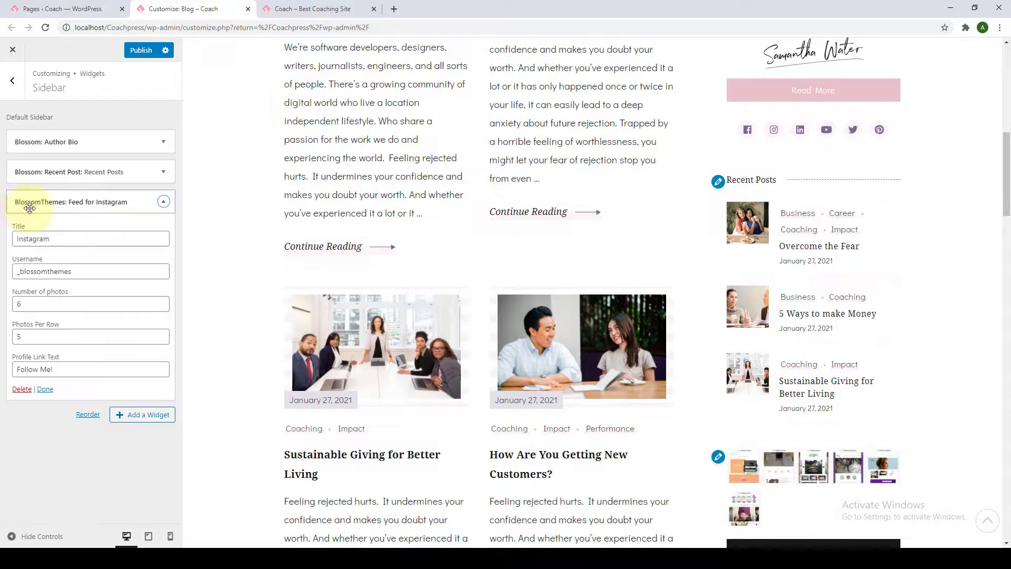
{"action": "scroll", "coordinate": [828, 329], "scroll_direction": "down", "scroll_amount": 5}
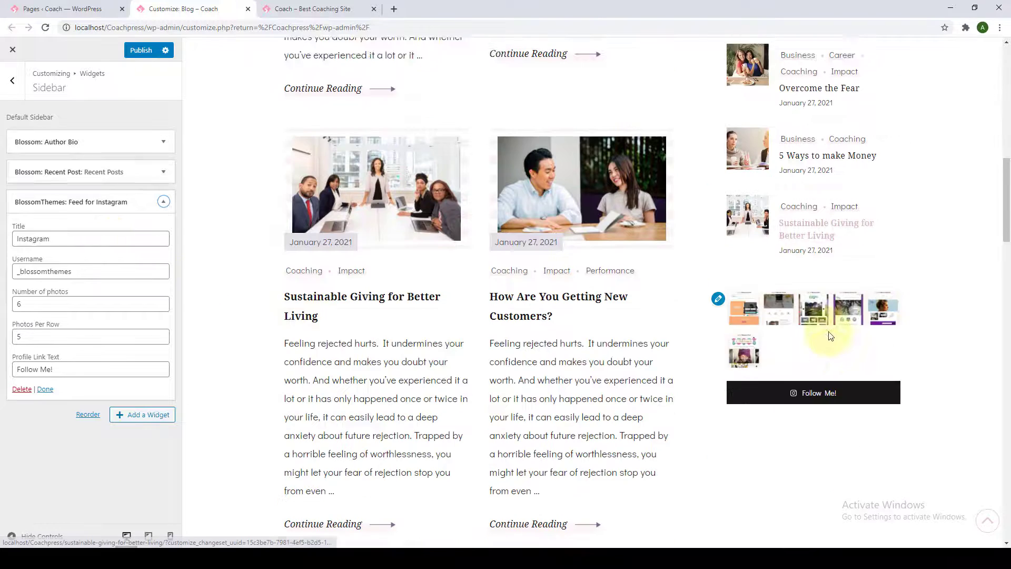
{"action": "double_click", "coordinate": [15, 304]}
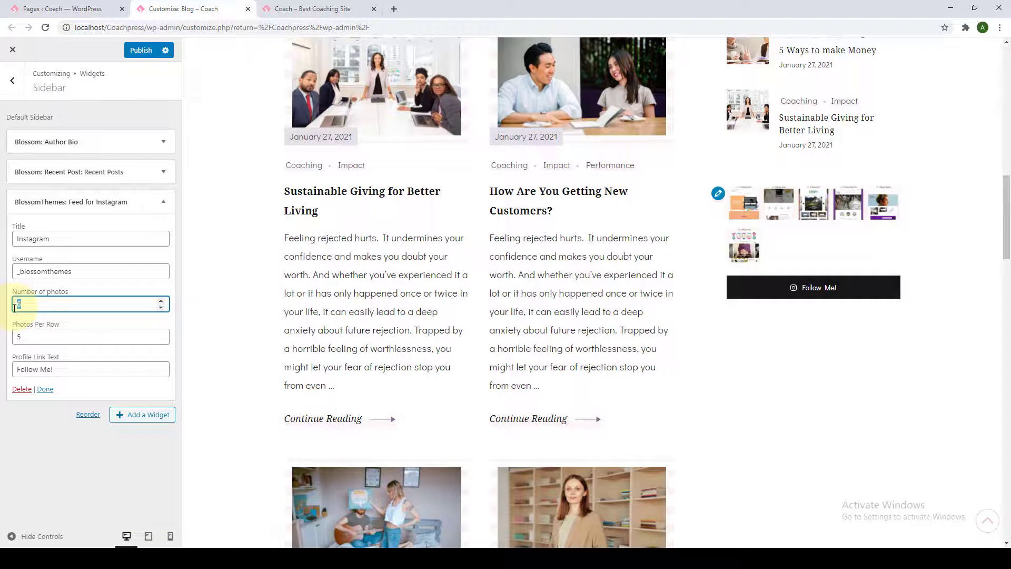
{"action": "type", "text": "9"}
{"action": "double_click", "coordinate": [35, 338]}
{"action": "type", "text": "3"}
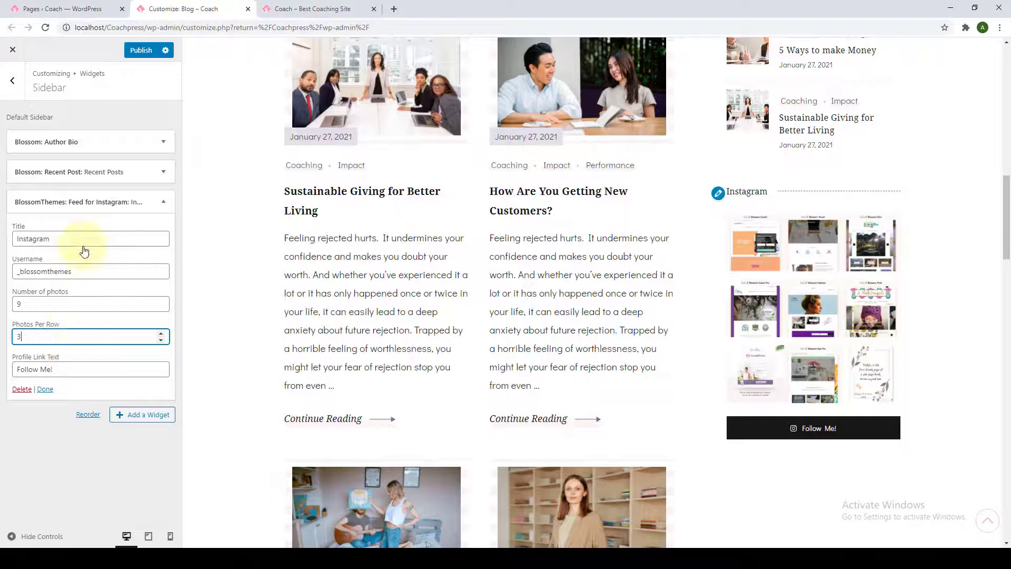
{"action": "left_click", "coordinate": [45, 389]}
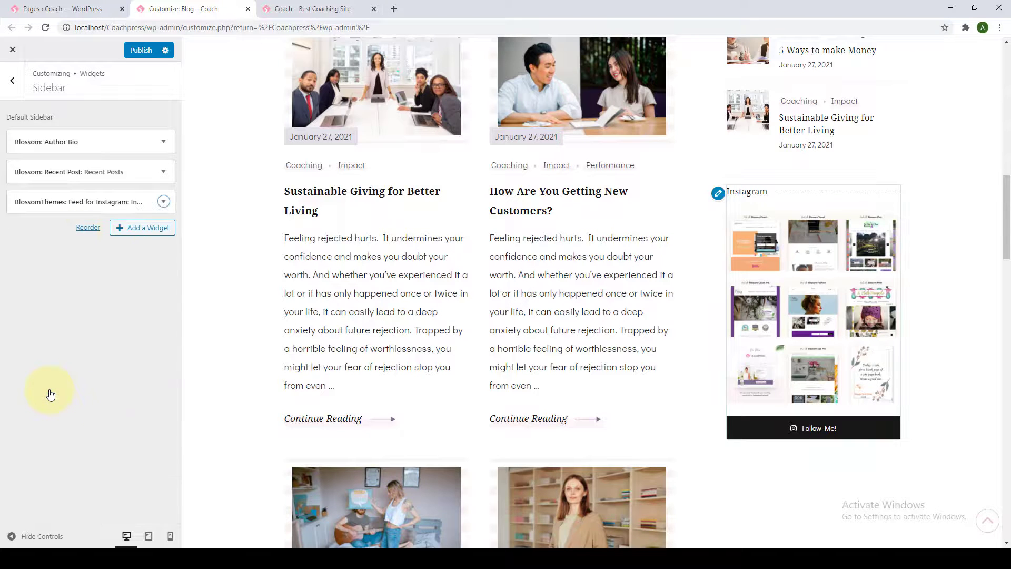
{"action": "left_click", "coordinate": [143, 227]}
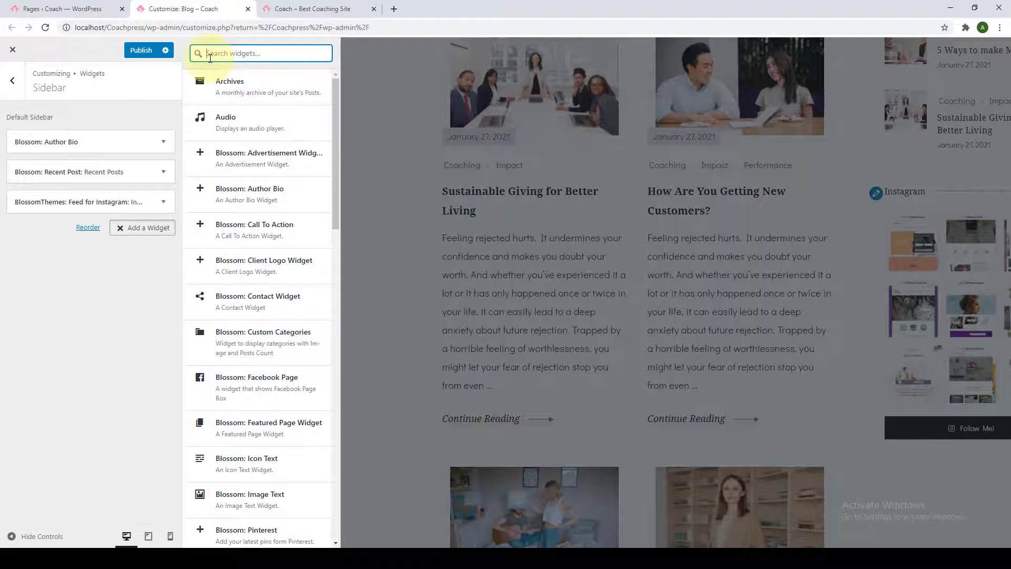
- Add the Email Newsletter widget using the Subscribe To Our Newsletter form
{"action": "type", "text": "email"}
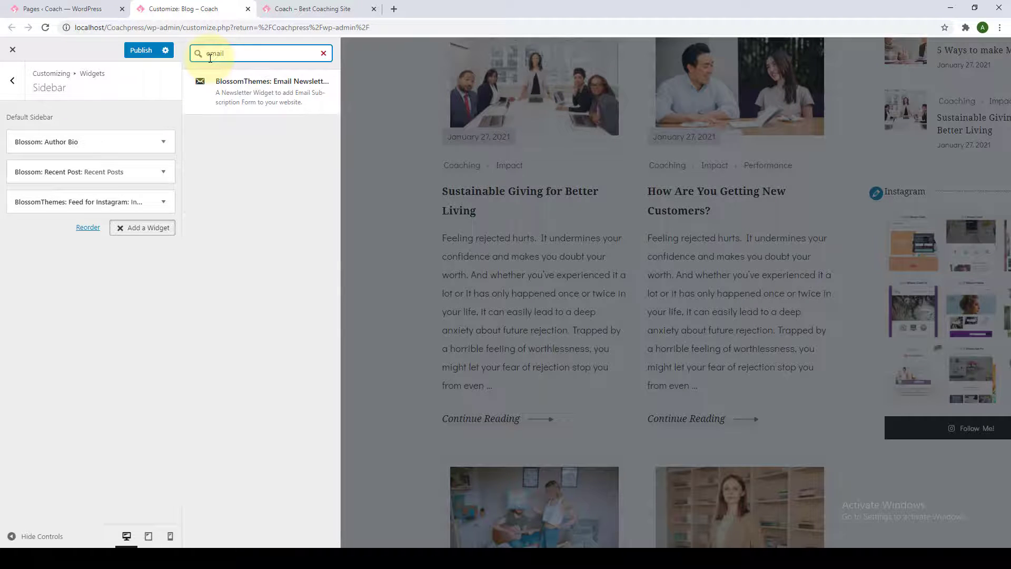
{"action": "left_click", "coordinate": [225, 100]}
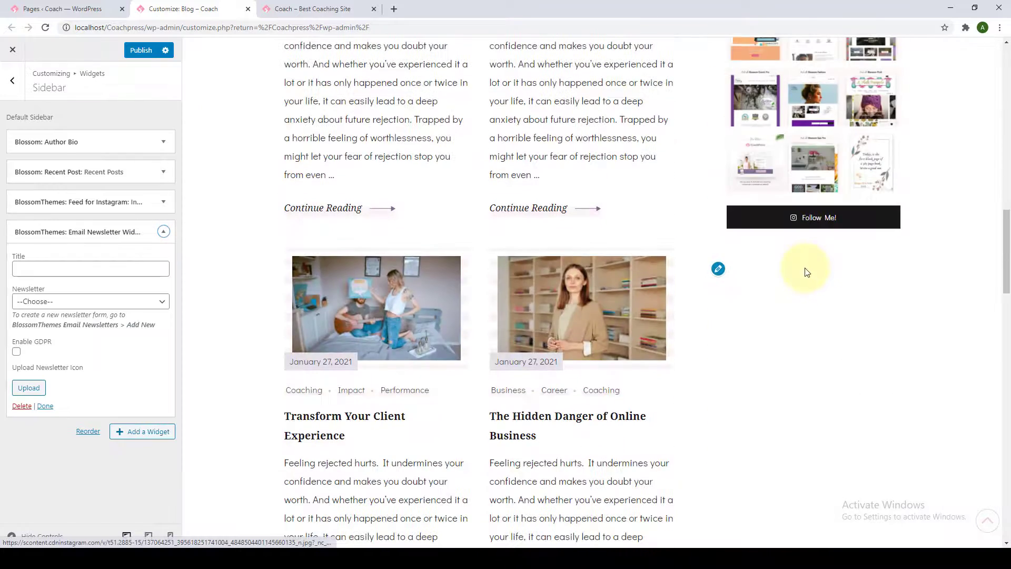
{"action": "left_click", "coordinate": [90, 301]}
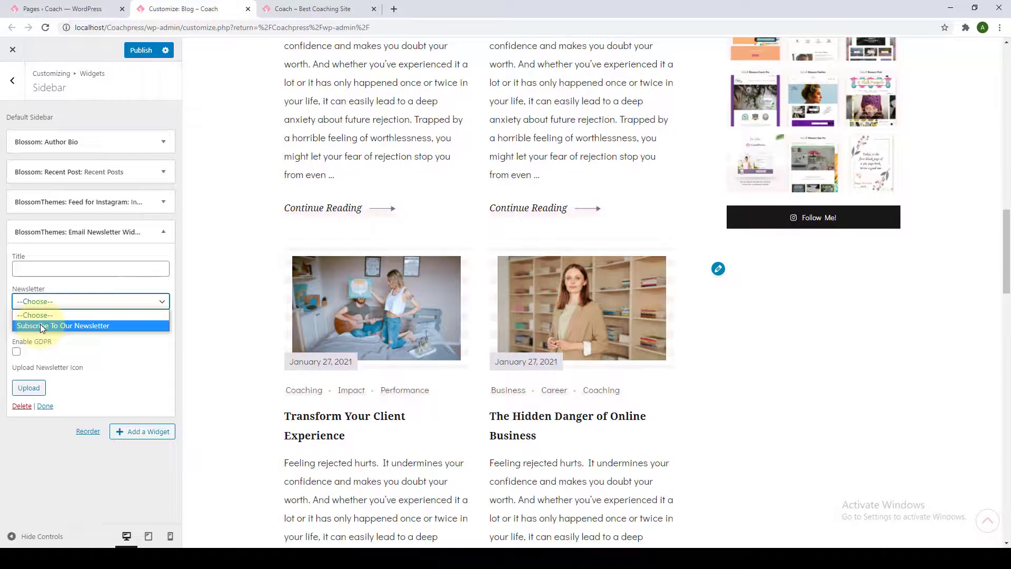
{"action": "left_click", "coordinate": [40, 325]}
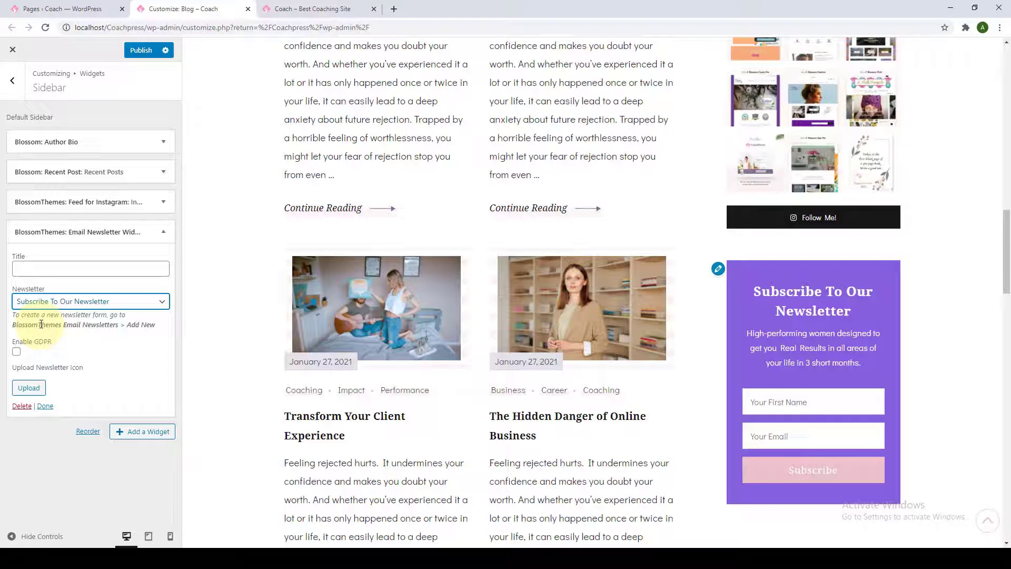
- Set the CoachPress book cover image as the newsletter icon and finish the widget
{"action": "left_click", "coordinate": [29, 388]}
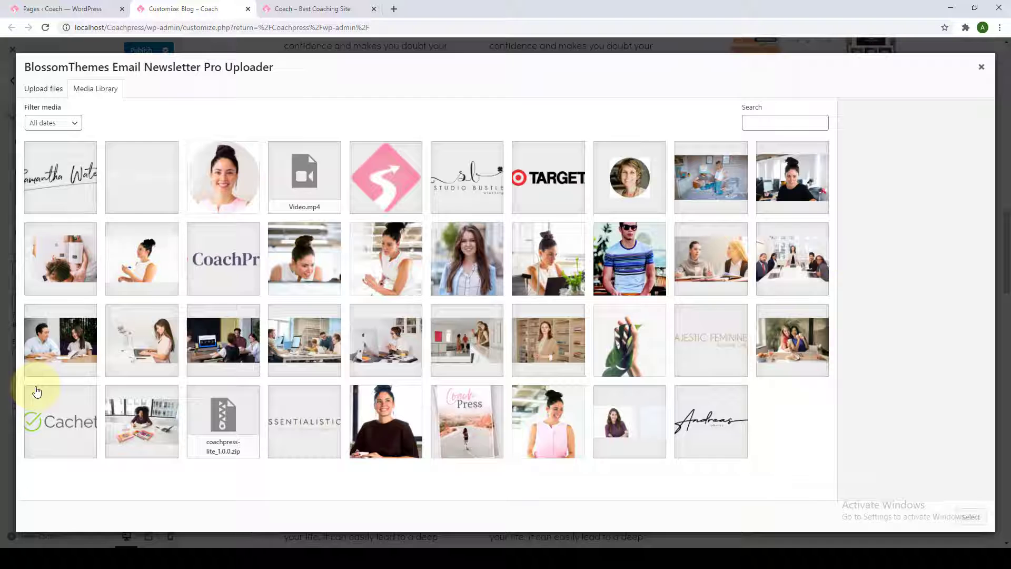
{"action": "left_click", "coordinate": [453, 434]}
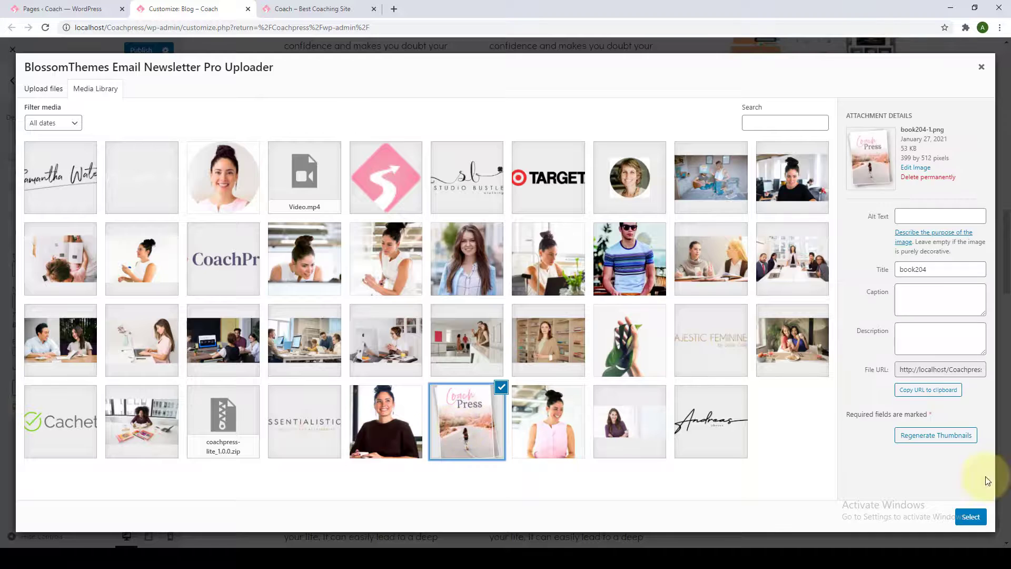
{"action": "left_click", "coordinate": [970, 516]}
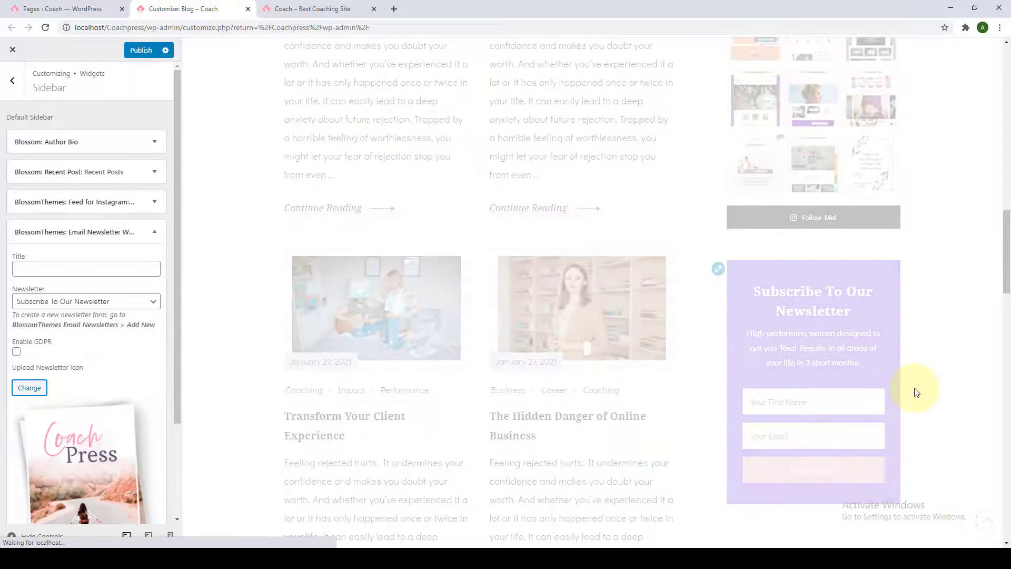
{"action": "scroll", "coordinate": [914, 388], "scroll_direction": "down", "scroll_amount": 3}
{"action": "left_click", "coordinate": [38, 269]}
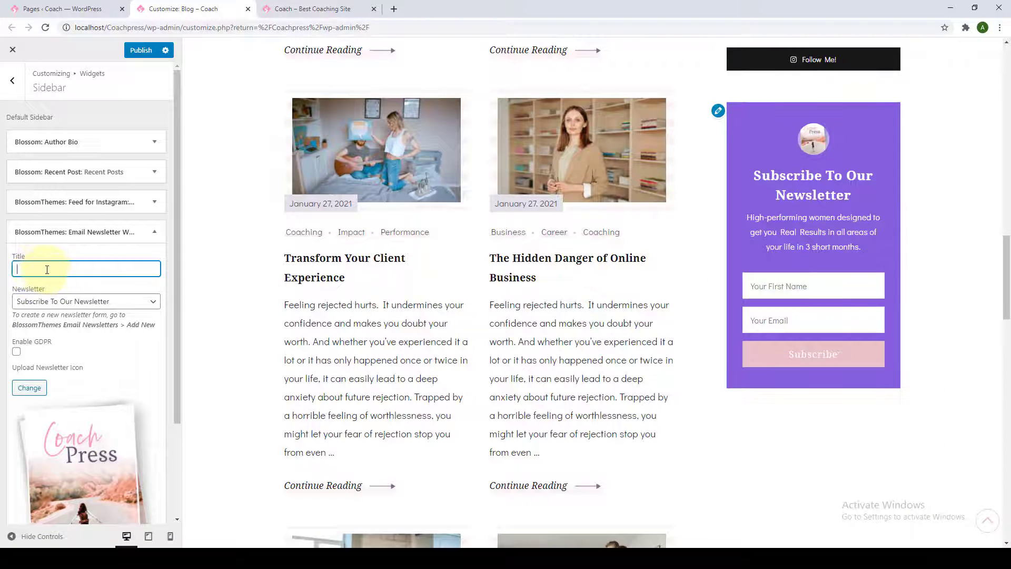
{"action": "scroll", "coordinate": [78, 404], "scroll_direction": "down", "scroll_amount": 2}
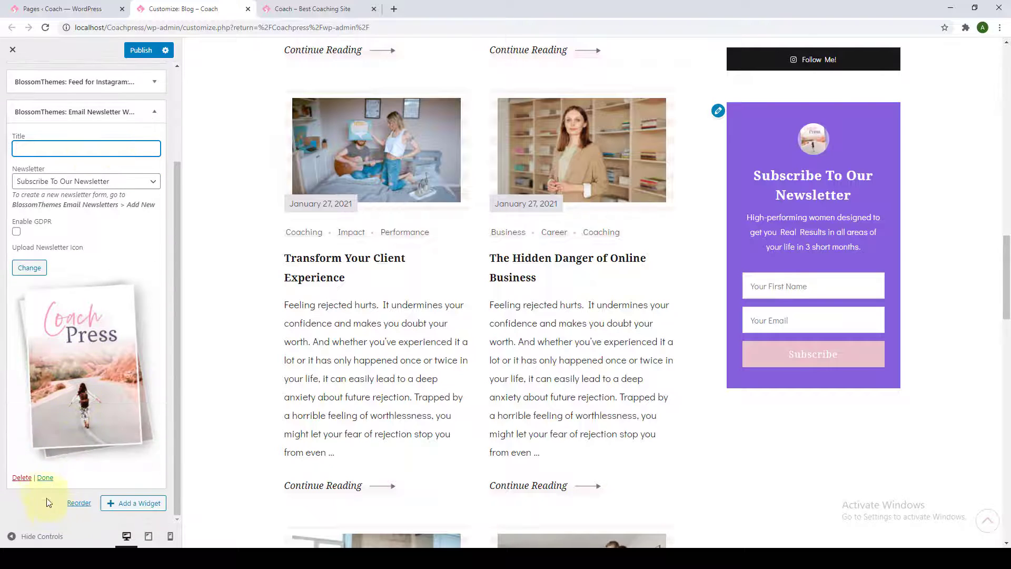
{"action": "left_click", "coordinate": [44, 477]}
- Browse the list of available widgets, then close it without adding another
{"action": "left_click", "coordinate": [132, 258]}
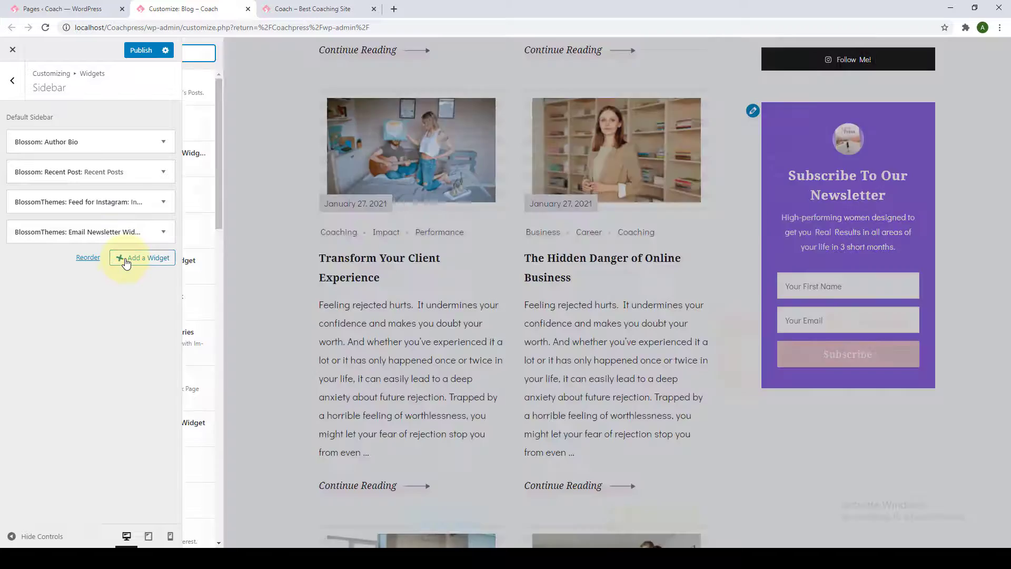
{"action": "scroll", "coordinate": [273, 323], "scroll_direction": "down", "scroll_amount": 3}
{"action": "scroll", "coordinate": [298, 132], "scroll_direction": "up", "scroll_amount": 3}
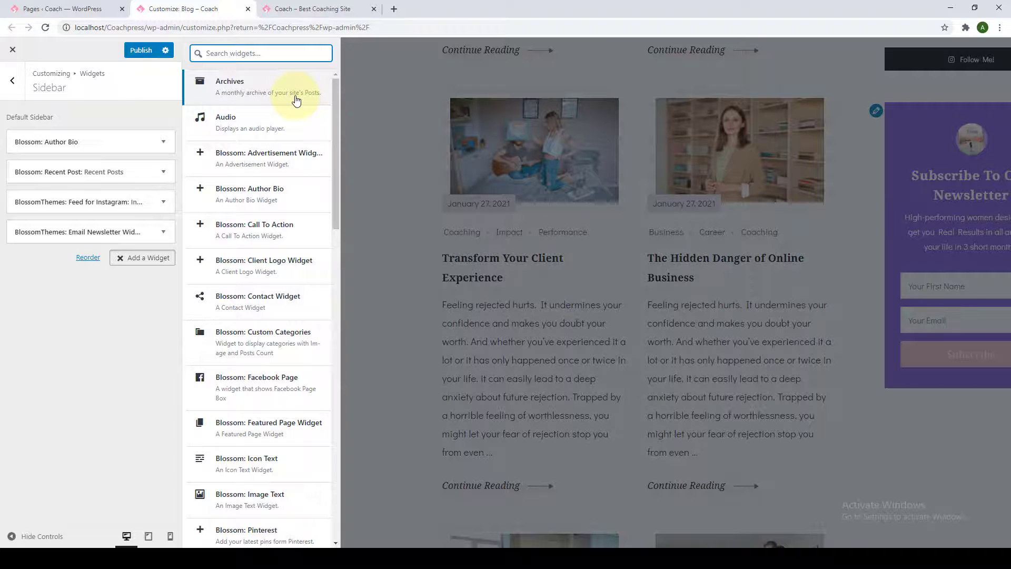
{"action": "scroll", "coordinate": [263, 312], "scroll_direction": "down", "scroll_amount": 3}
{"action": "scroll", "coordinate": [262, 324], "scroll_direction": "down", "scroll_amount": 9}
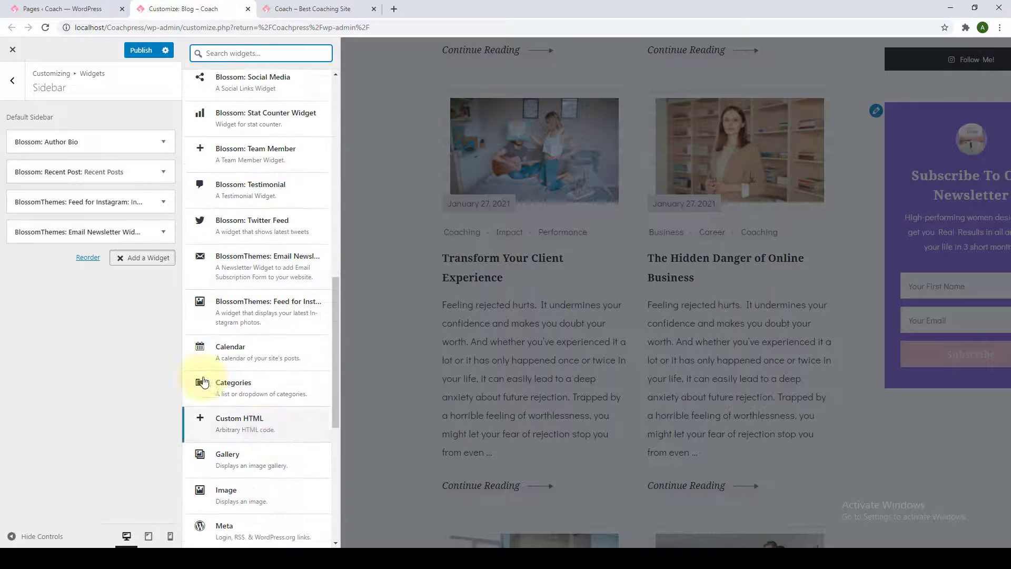
{"action": "left_click", "coordinate": [136, 327]}
- Publish the blog sidebar widgets and go back out of Sidebar and Widgets to the main sections
{"action": "left_click", "coordinate": [141, 50]}
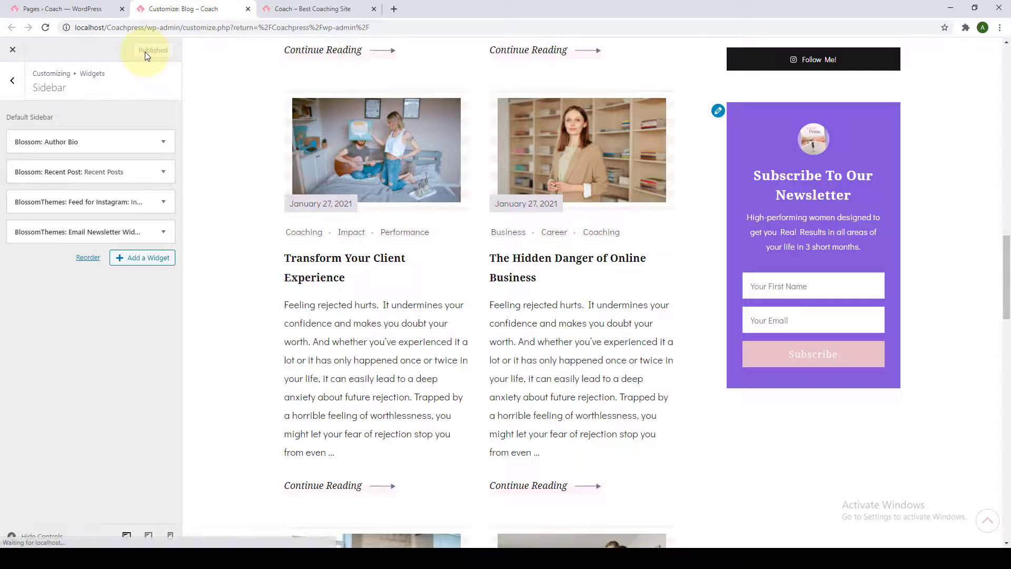
{"action": "scroll", "coordinate": [686, 318], "scroll_direction": "up", "scroll_amount": 4}
{"action": "scroll", "coordinate": [686, 318], "scroll_direction": "up", "scroll_amount": 15}
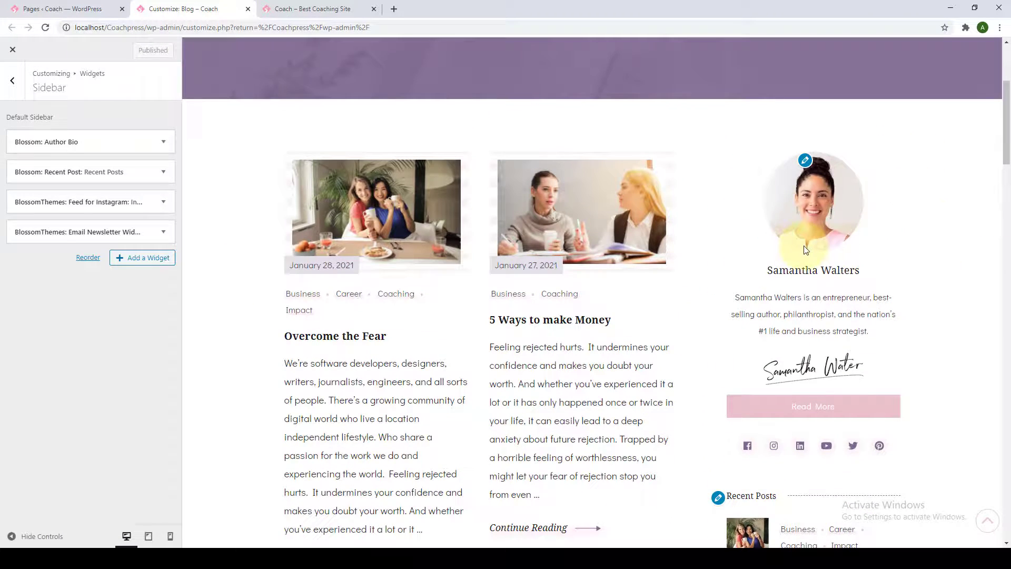
{"action": "left_click", "coordinate": [18, 93]}
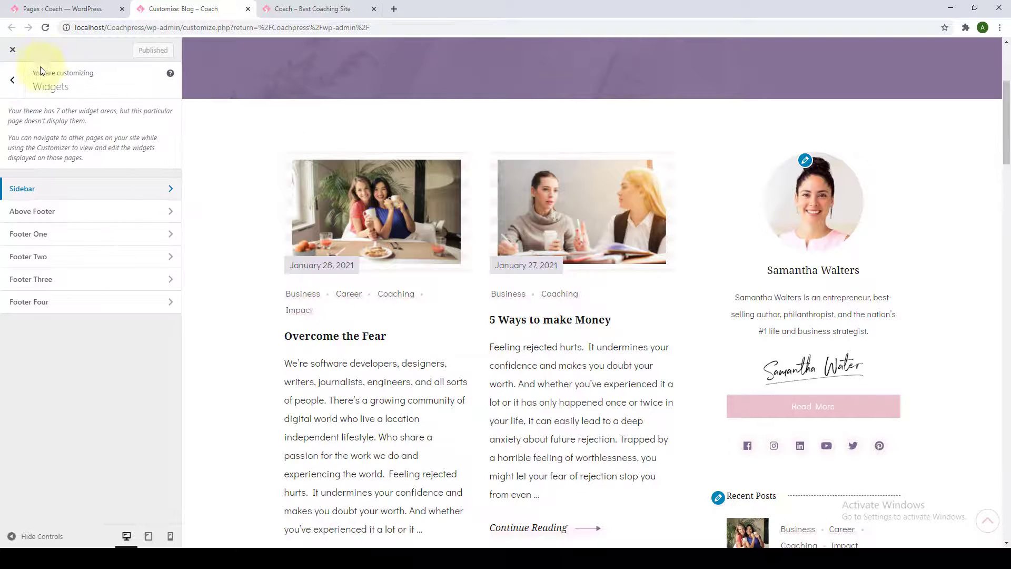
{"action": "left_click", "coordinate": [14, 86]}
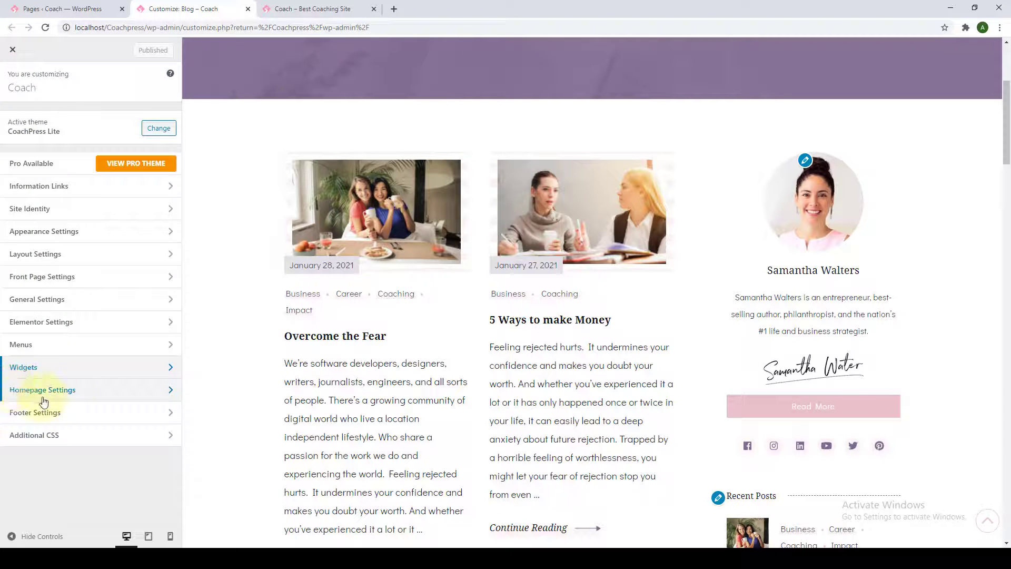
- Replace the Footer Copyright Text with '© Copyright 2021'
{"action": "left_click", "coordinate": [104, 414]}
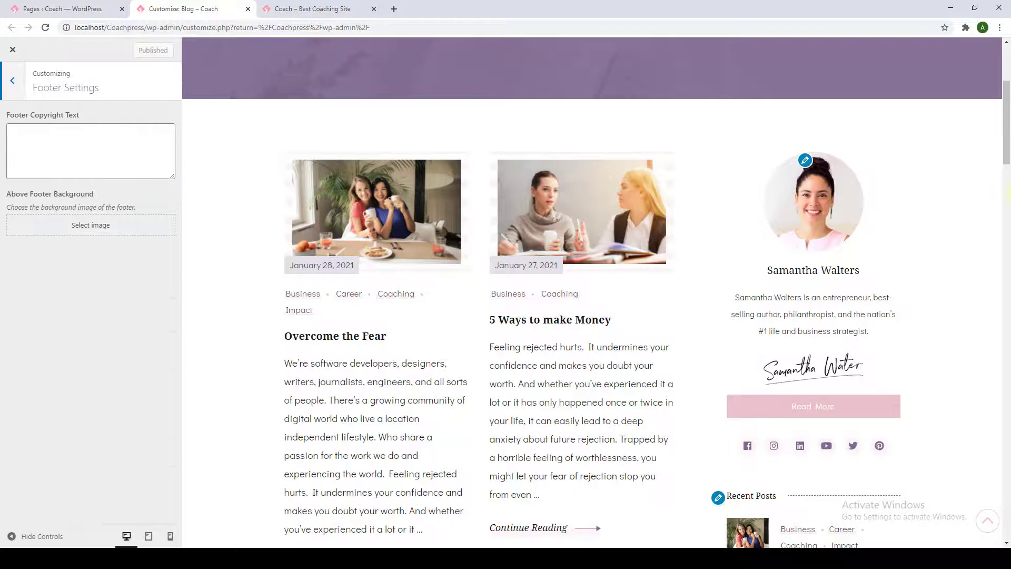
{"action": "left_click", "coordinate": [107, 167]}
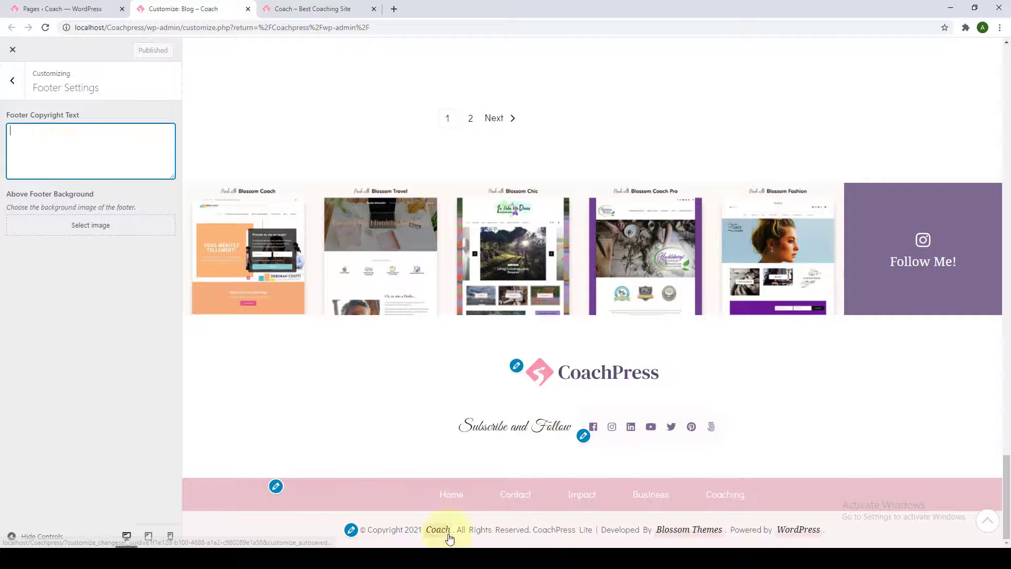
{"action": "left_click_drag", "start_coordinate": [454, 531], "coordinate": [349, 540]}
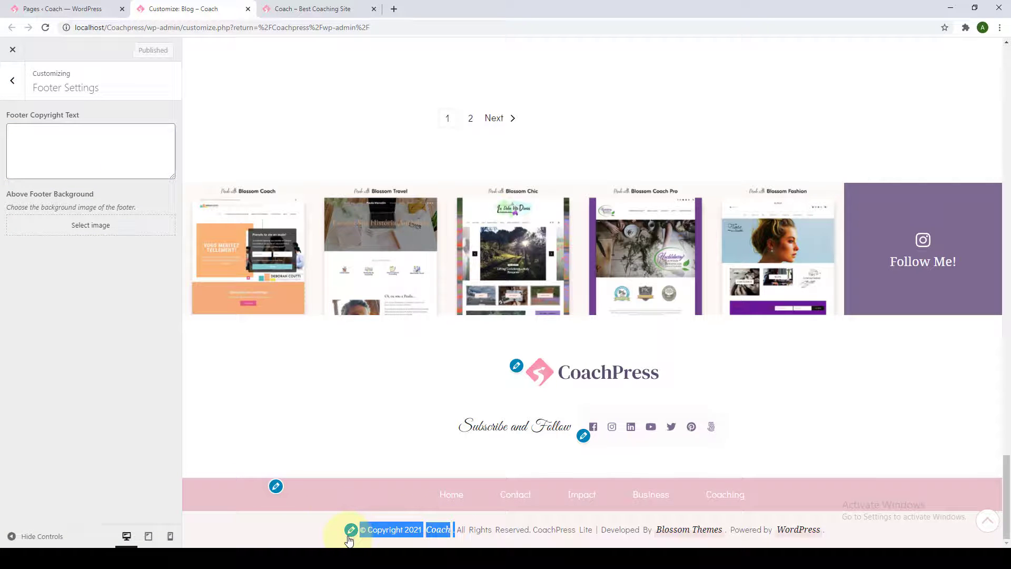
{"action": "left_click", "coordinate": [351, 530]}
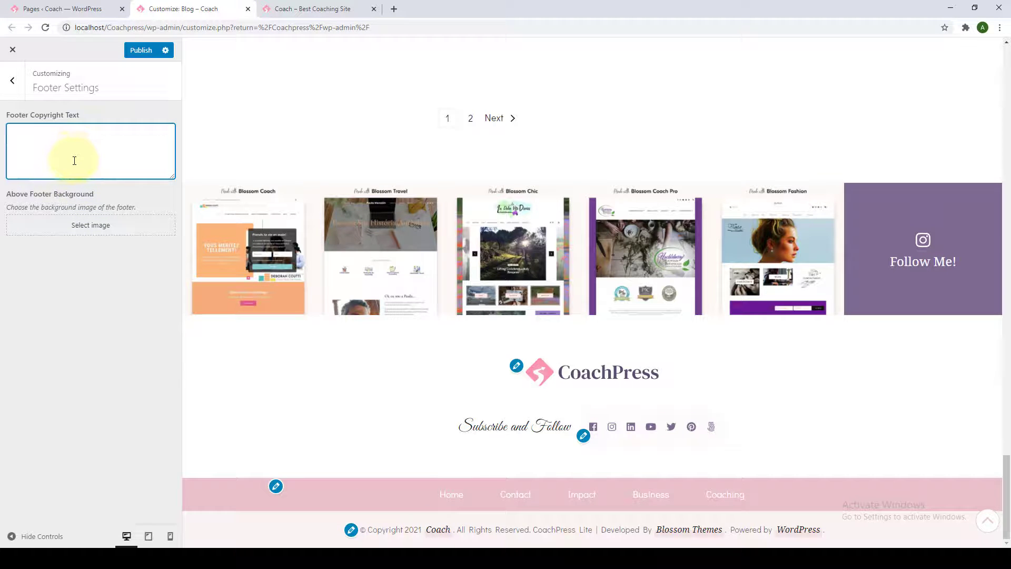
{"action": "type", "text": "© Copyright 2021"}
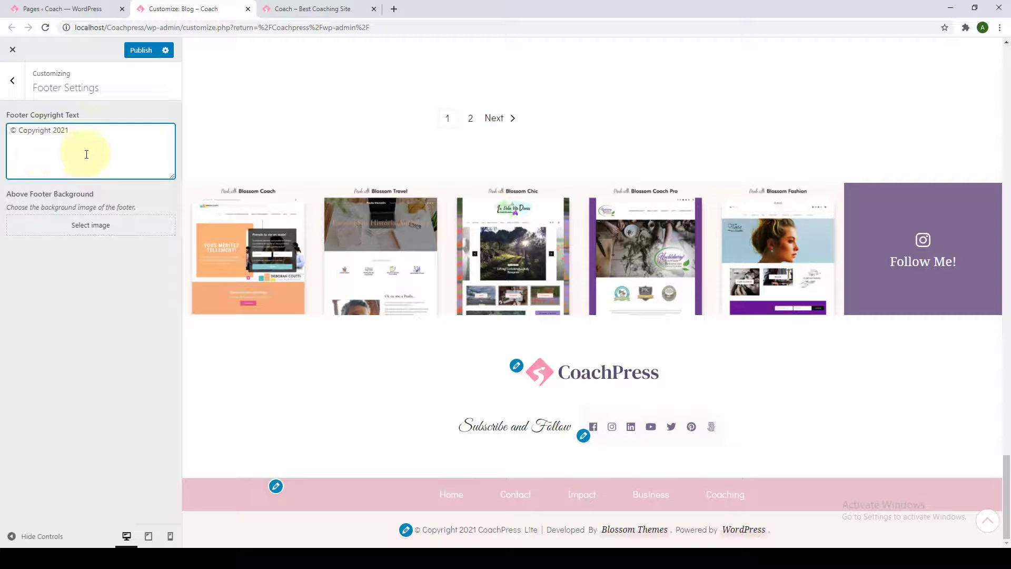
{"action": "left_click_drag", "start_coordinate": [88, 145], "coordinate": [5, 138]}
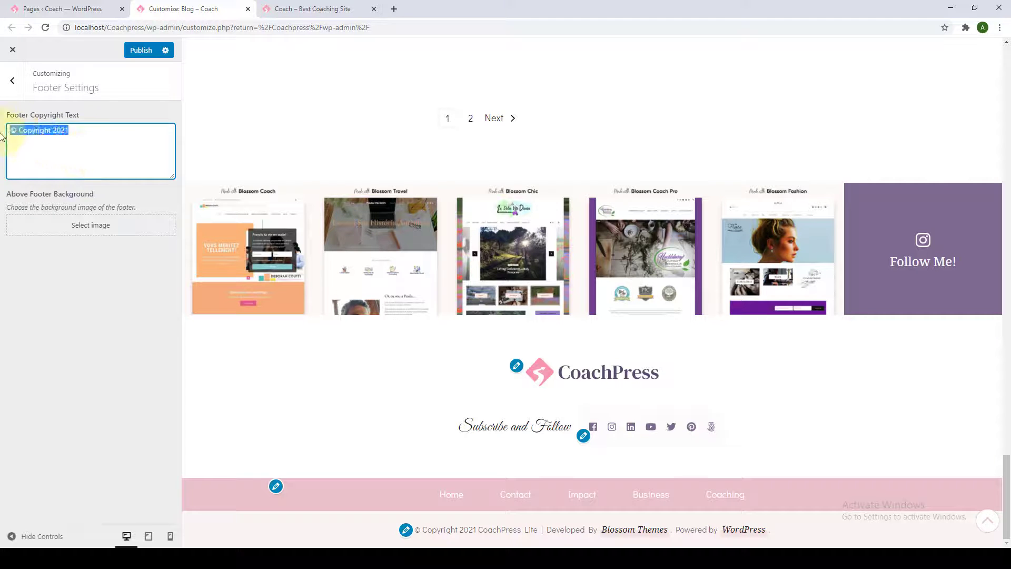
{"action": "left_click", "coordinate": [109, 233]}
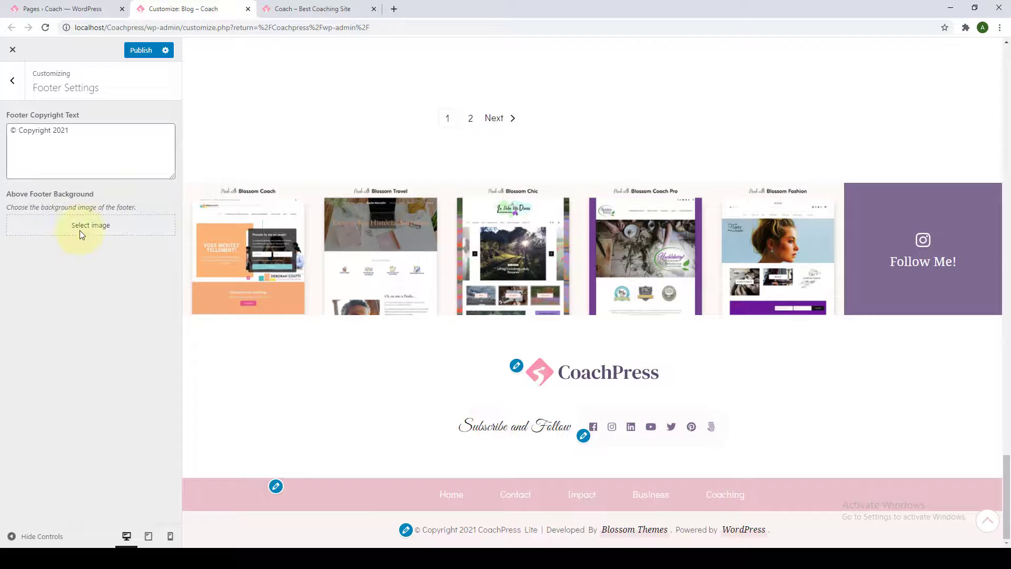
- Set footer-bg201-1.png as the above-footer background image and publish
{"action": "left_click", "coordinate": [82, 234]}
{"action": "left_click", "coordinate": [82, 191]}
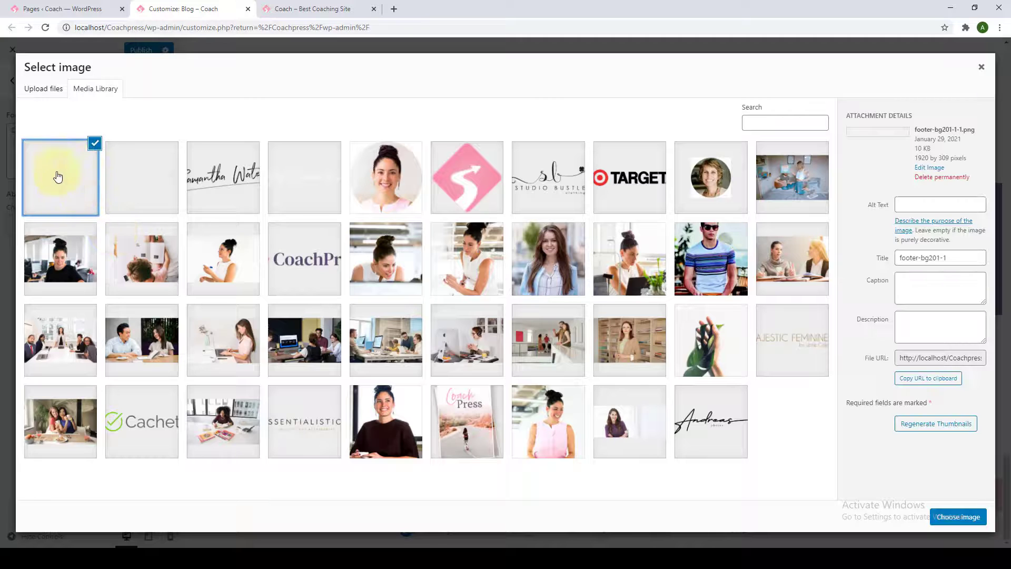
{"action": "left_click", "coordinate": [958, 517]}
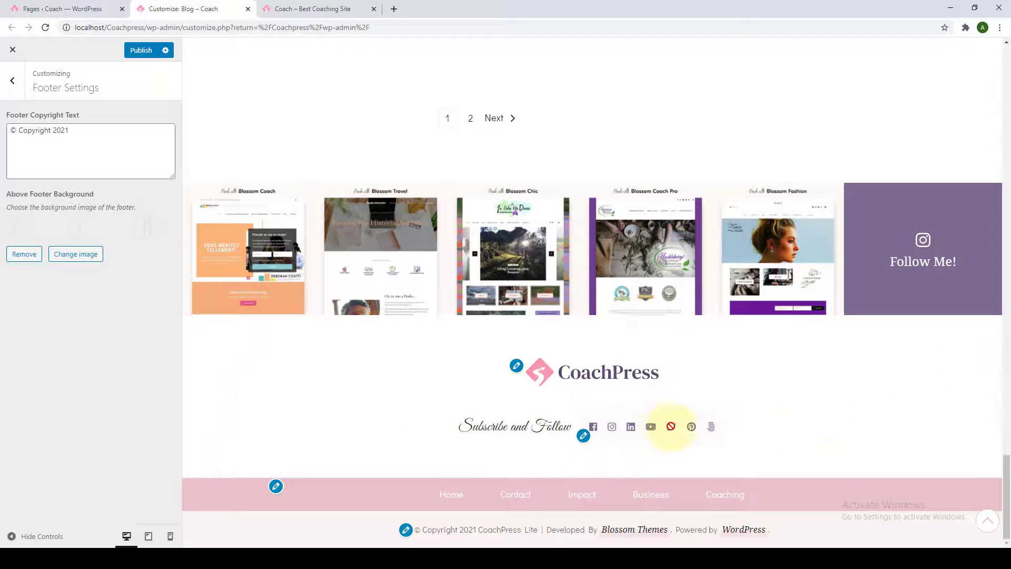
{"action": "left_click", "coordinate": [140, 51]}
- Check the empty Additional CSS editor, then show the home page in the preview via the footer Home link
{"action": "left_click", "coordinate": [12, 87]}
{"action": "left_click", "coordinate": [72, 443]}
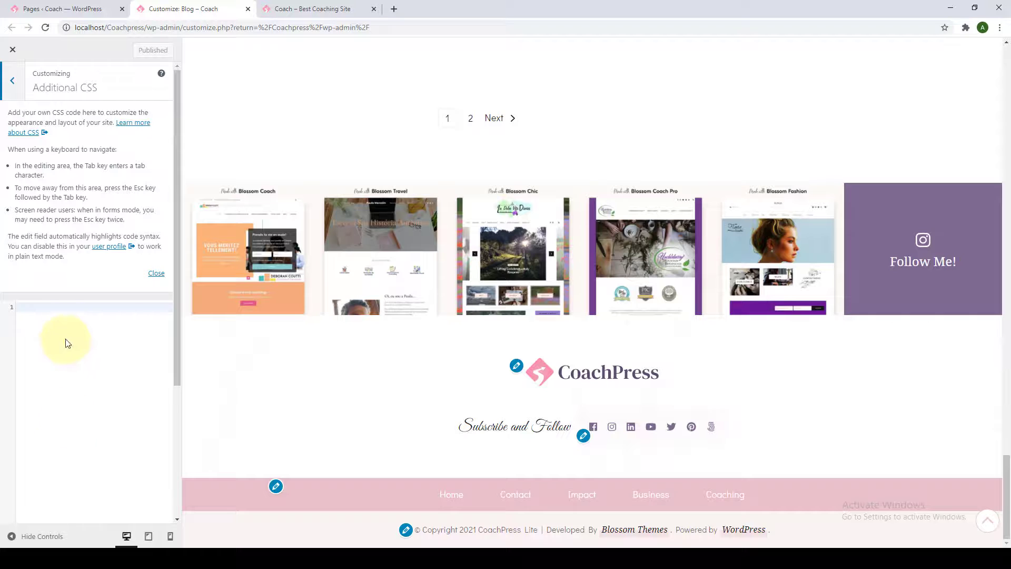
{"action": "left_click", "coordinate": [67, 309]}
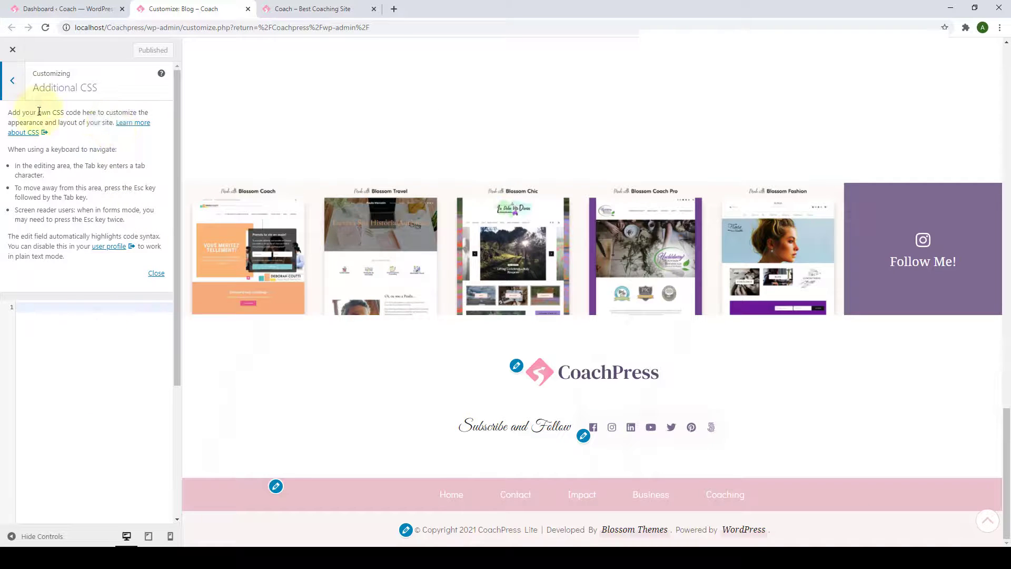
{"action": "left_click", "coordinate": [19, 89]}
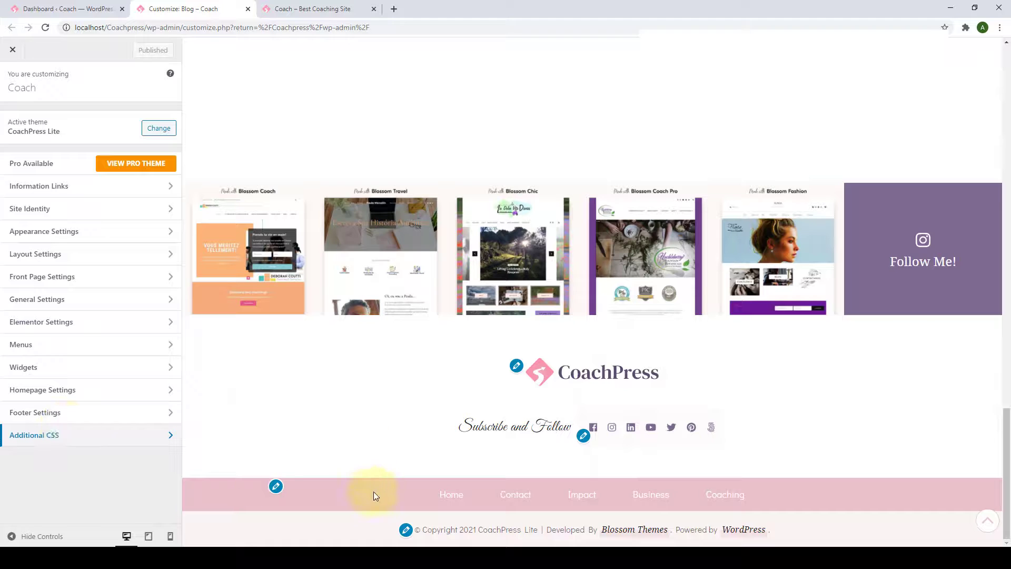
{"action": "left_click", "coordinate": [449, 504]}
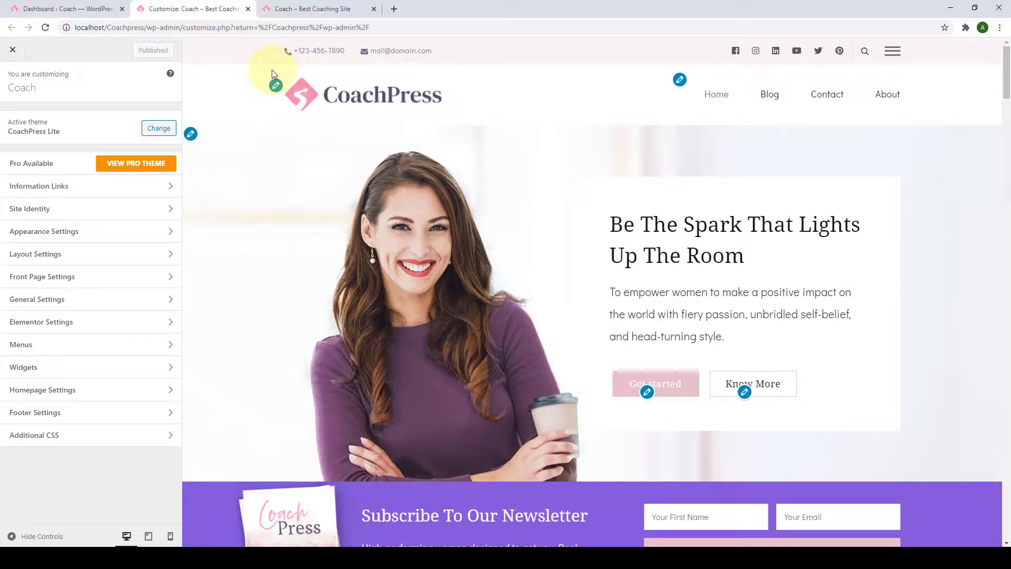
- Reload the live Coach – Best Coaching Site tab and scroll to the footer copyright, then back to top
{"action": "left_click", "coordinate": [308, 5]}
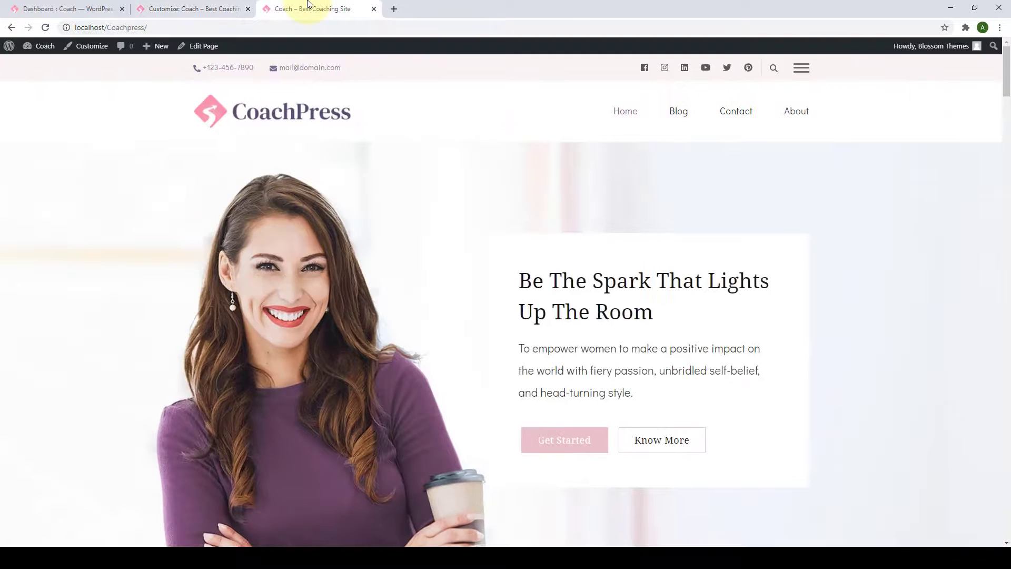
{"action": "left_click", "coordinate": [44, 28]}
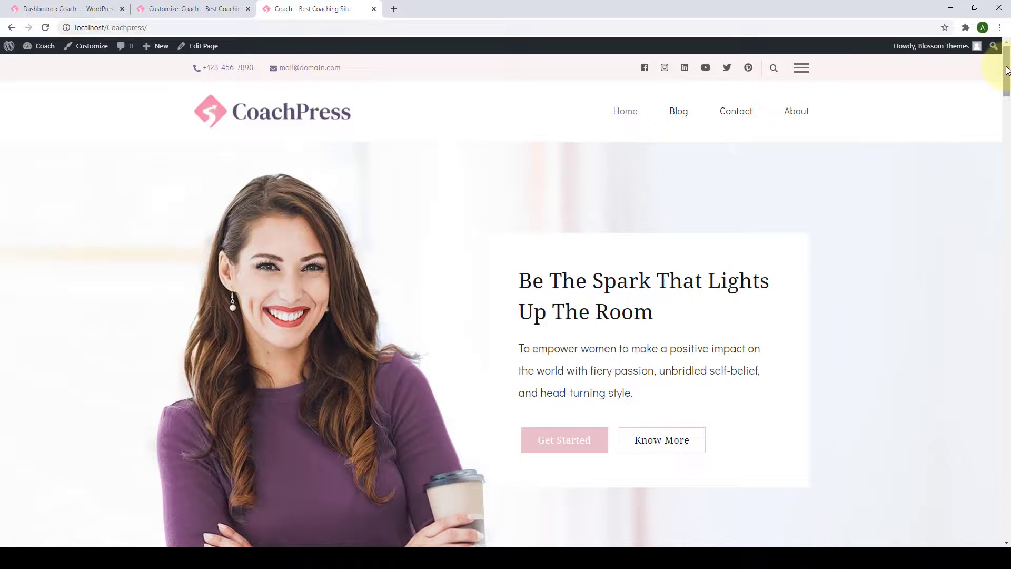
{"action": "left_click_drag", "start_coordinate": [1007, 70], "coordinate": [1008, 519]}
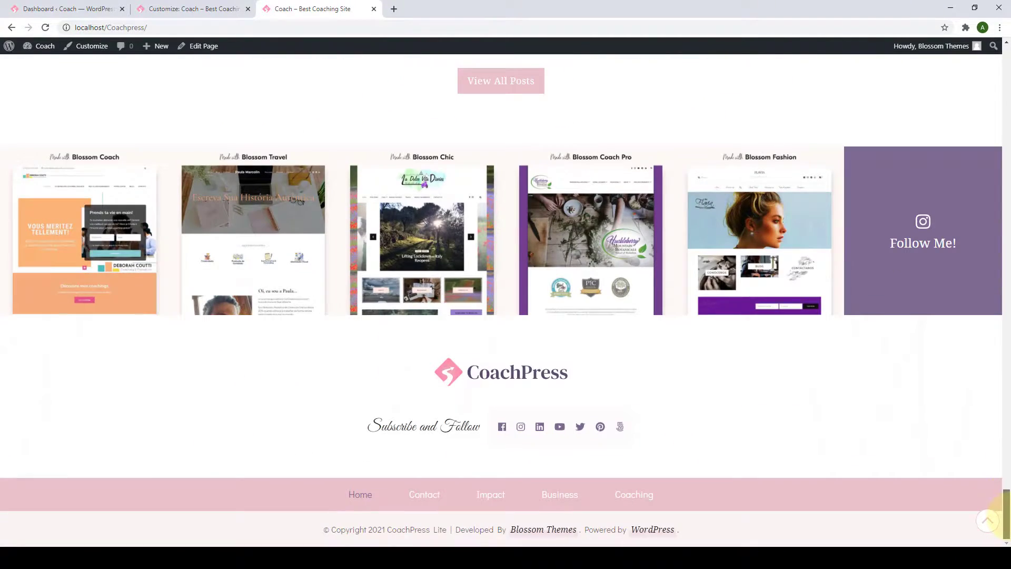
{"action": "left_click", "coordinate": [986, 520]}
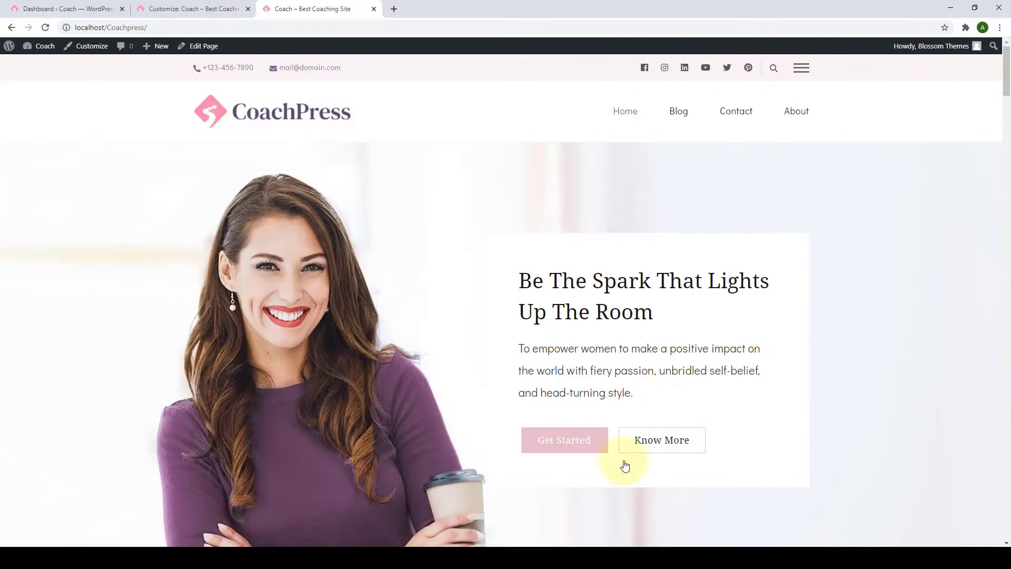